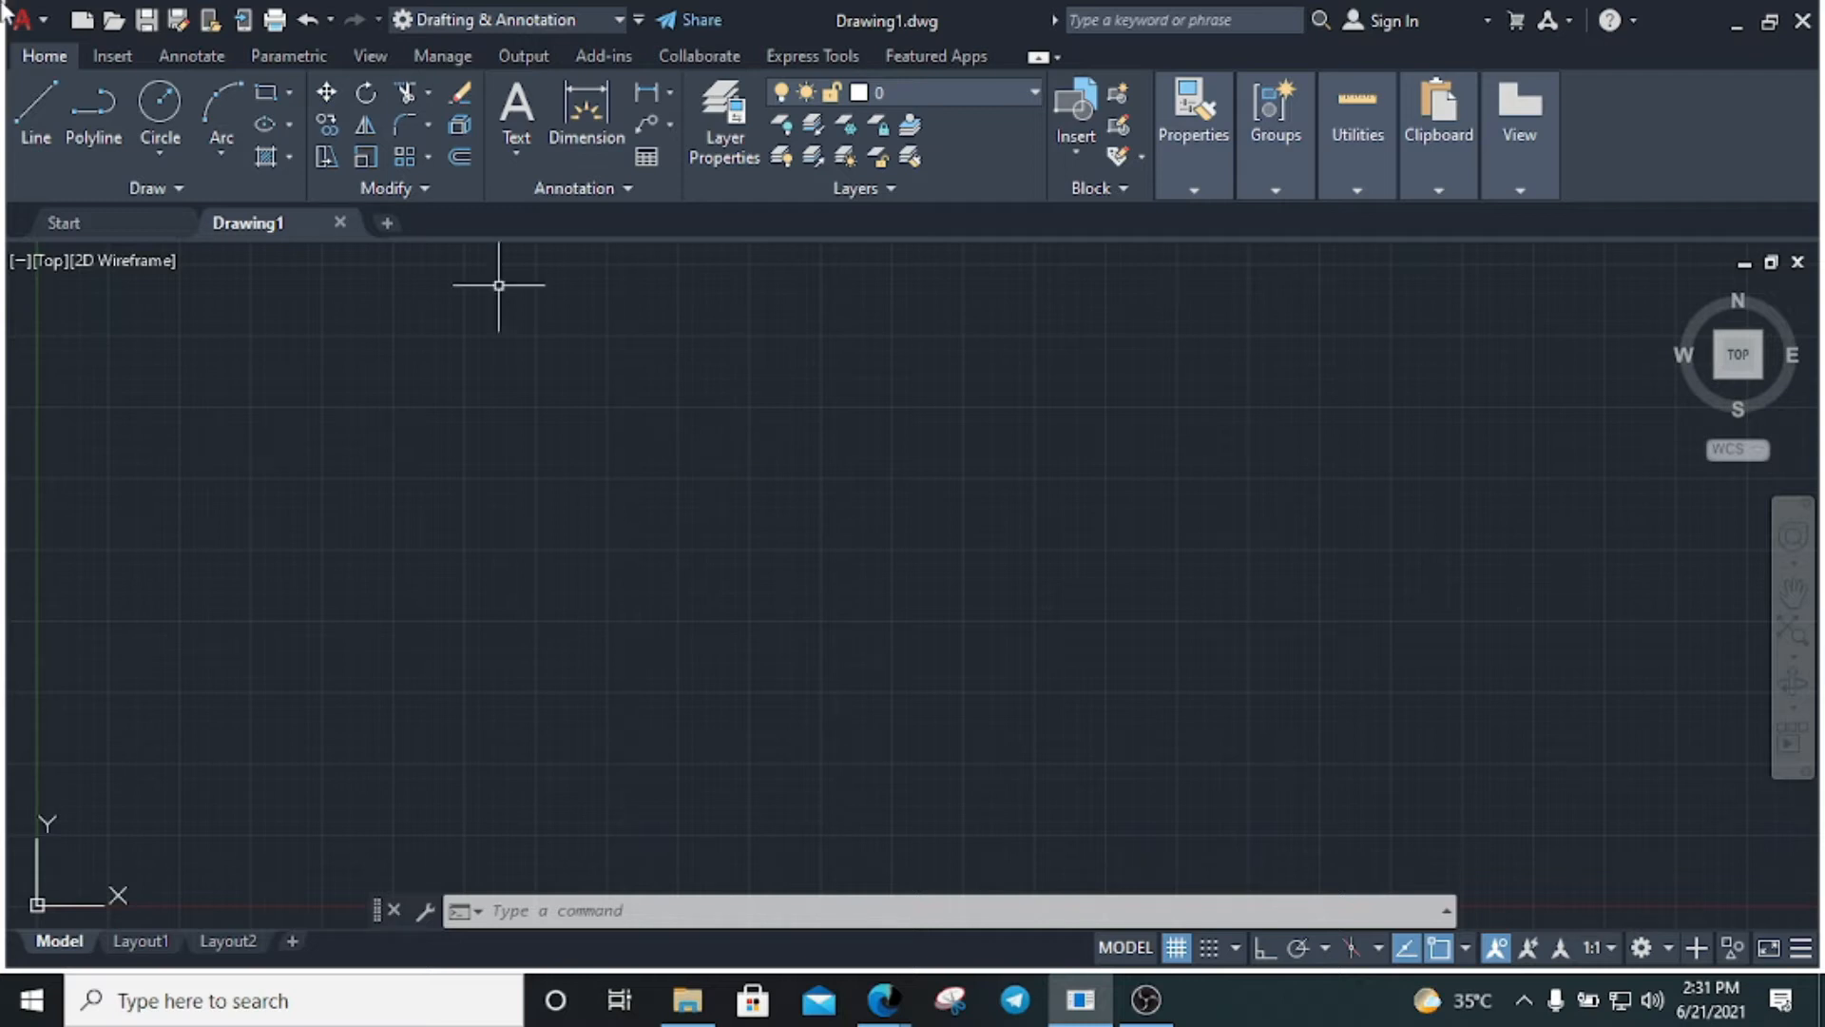
# Draw a 297 × 210 rectangle as the A4 sheet border
pyautogui.click(721, 456)
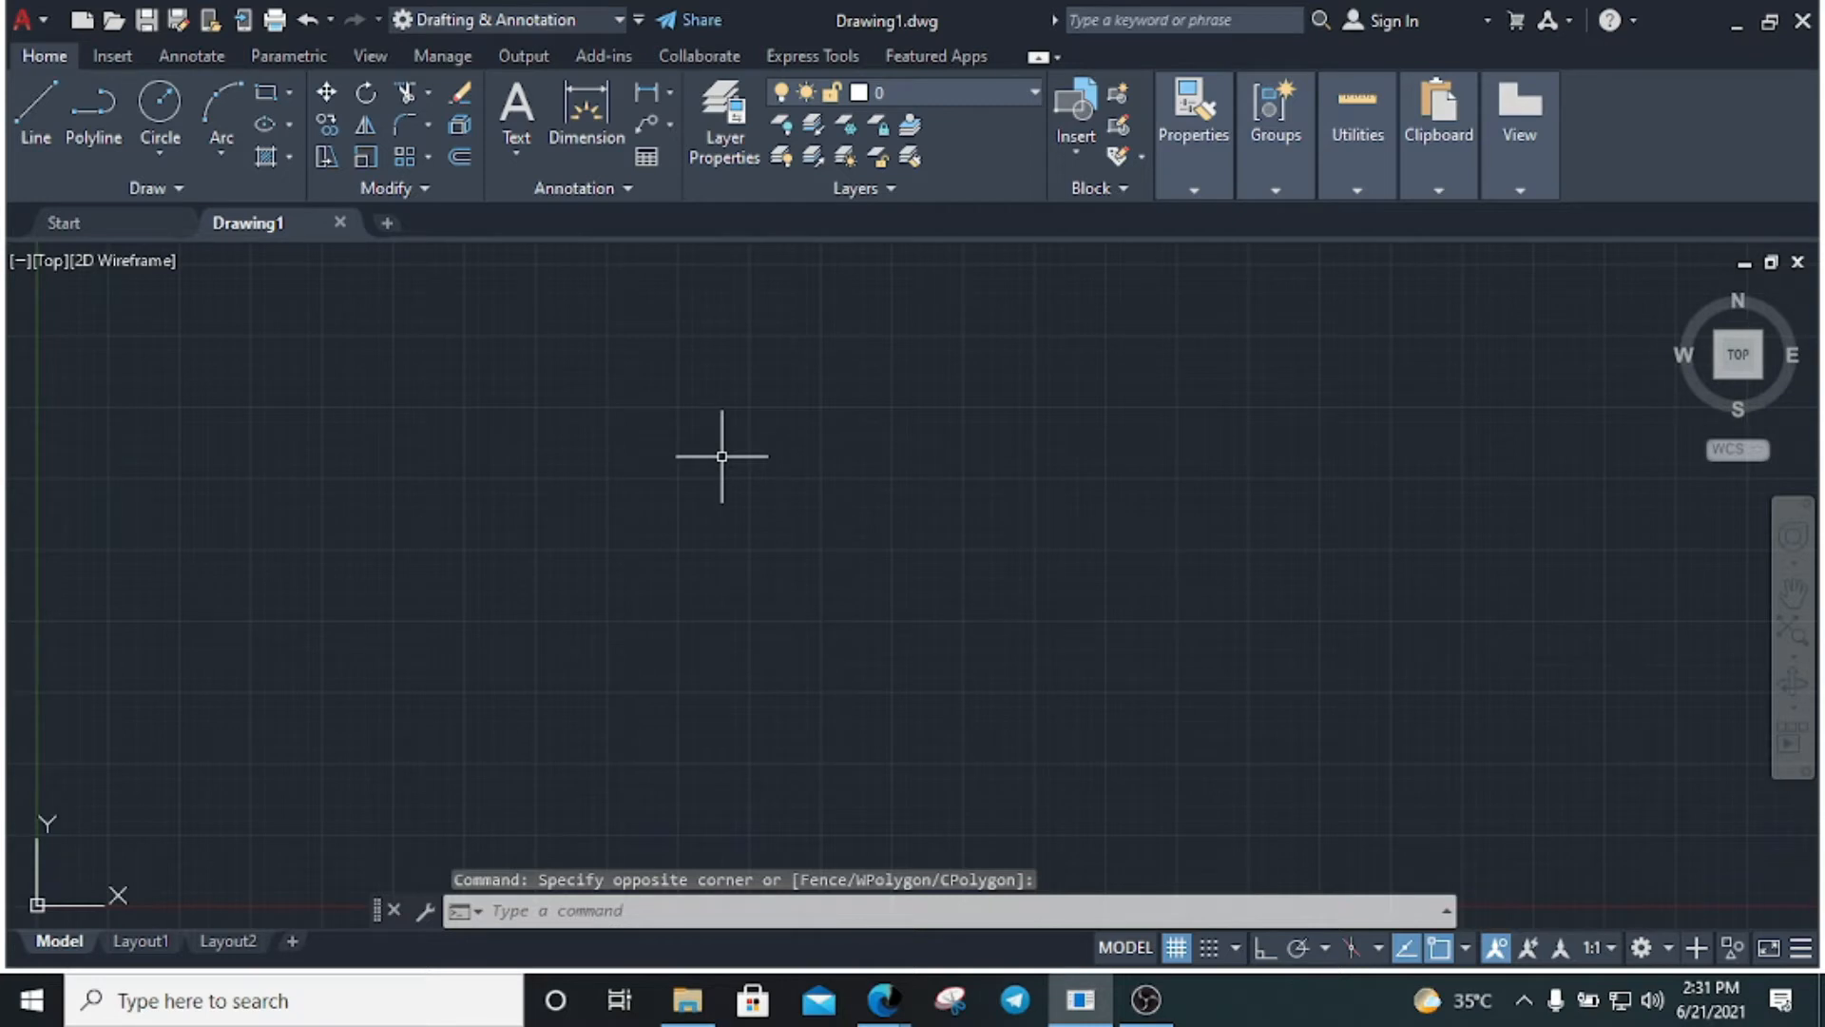
pyautogui.write('rec')
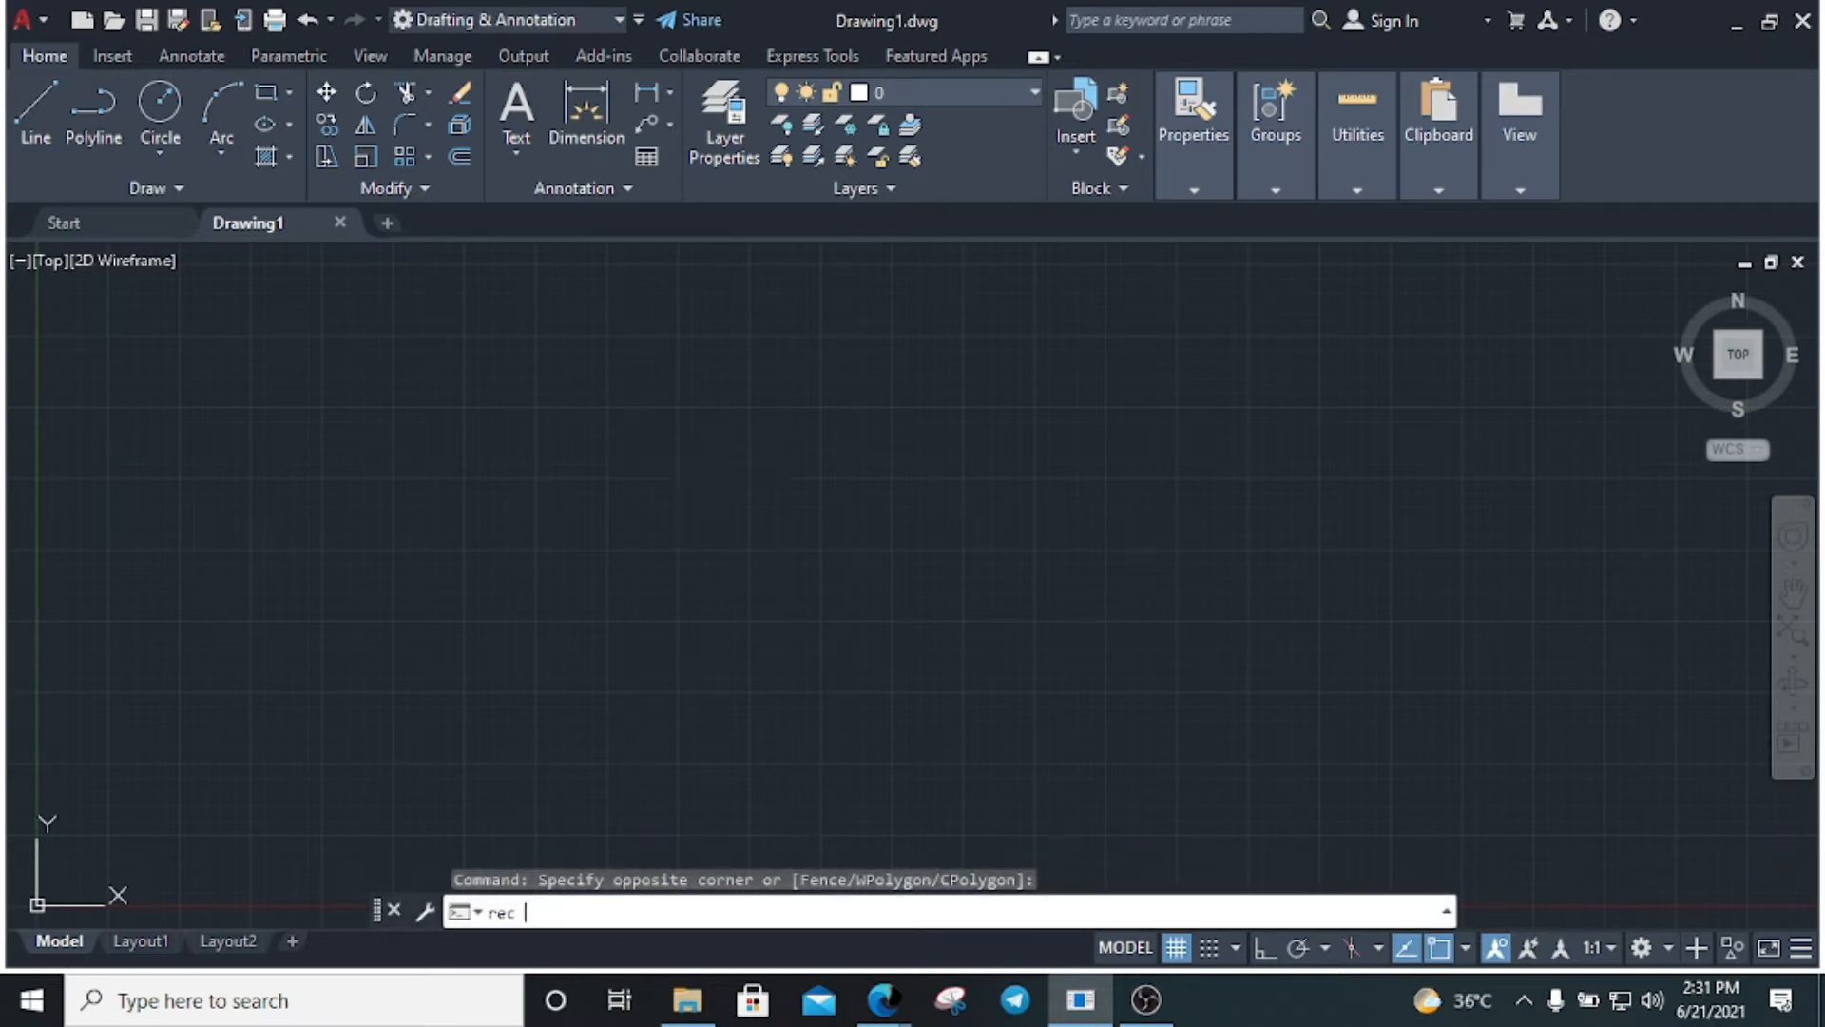
pyautogui.press('Return')
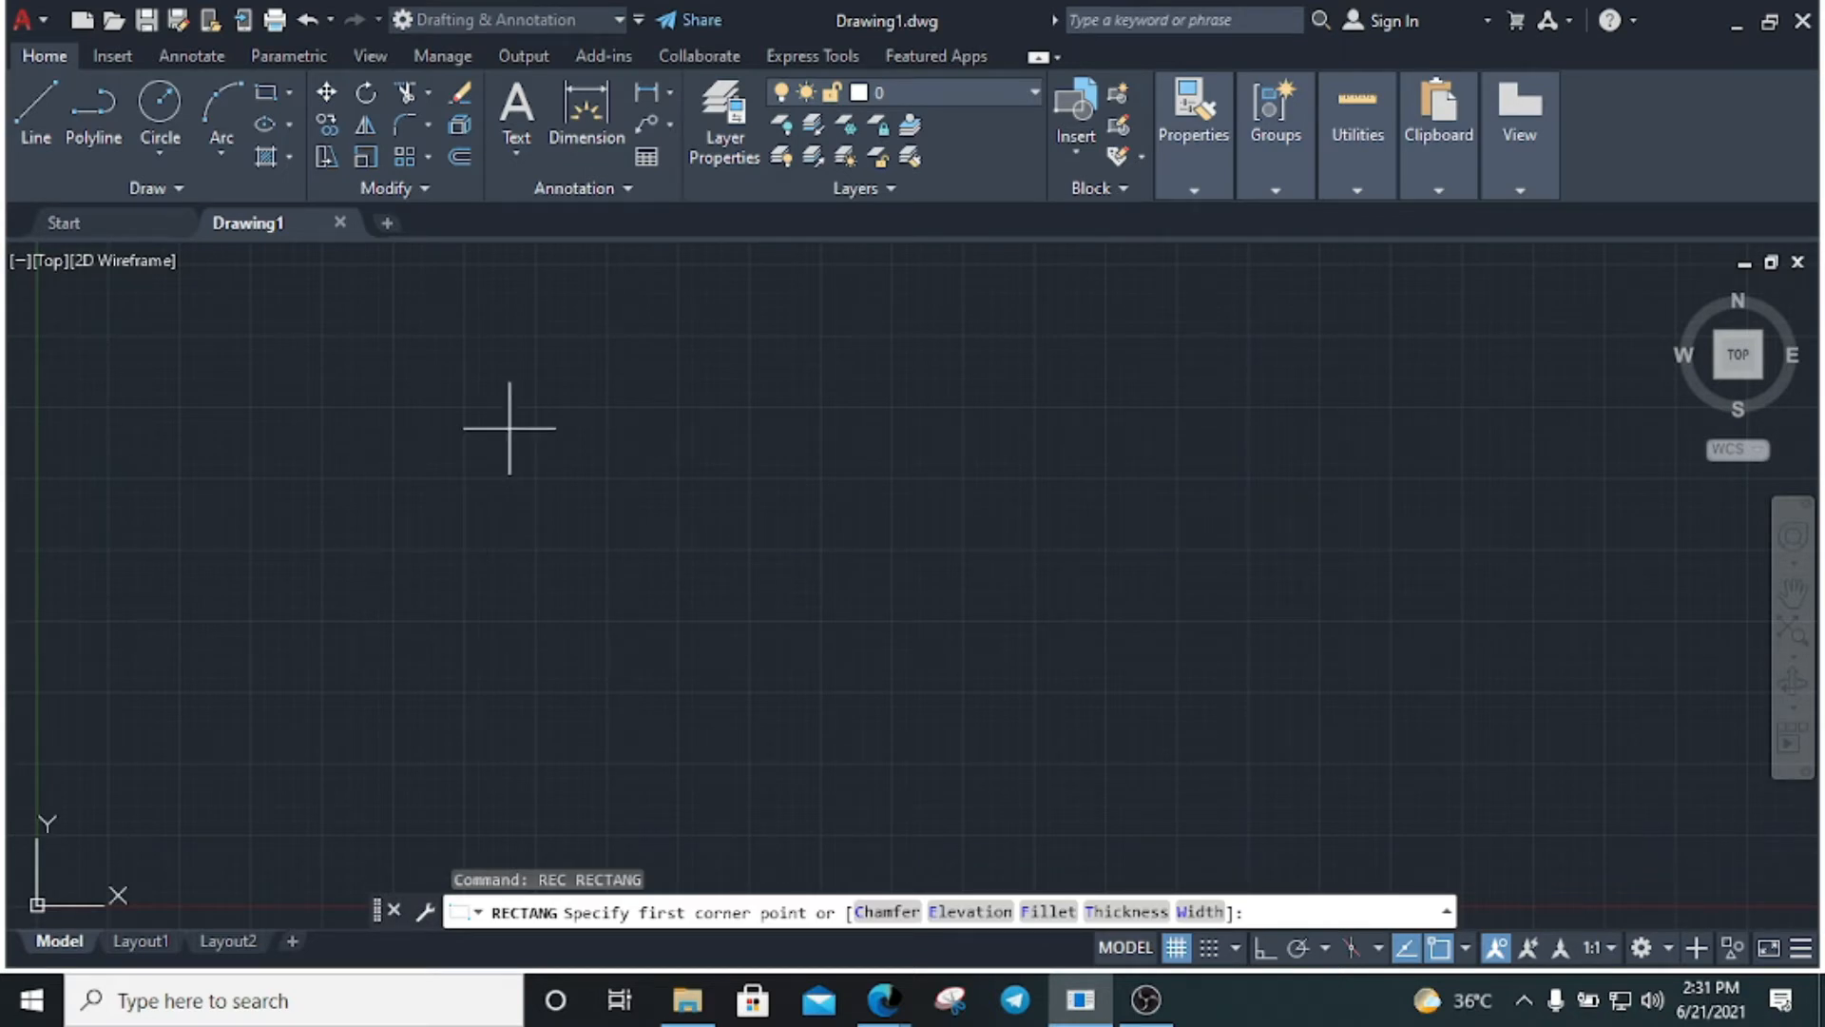
pyautogui.click(489, 375)
pyautogui.write('d')
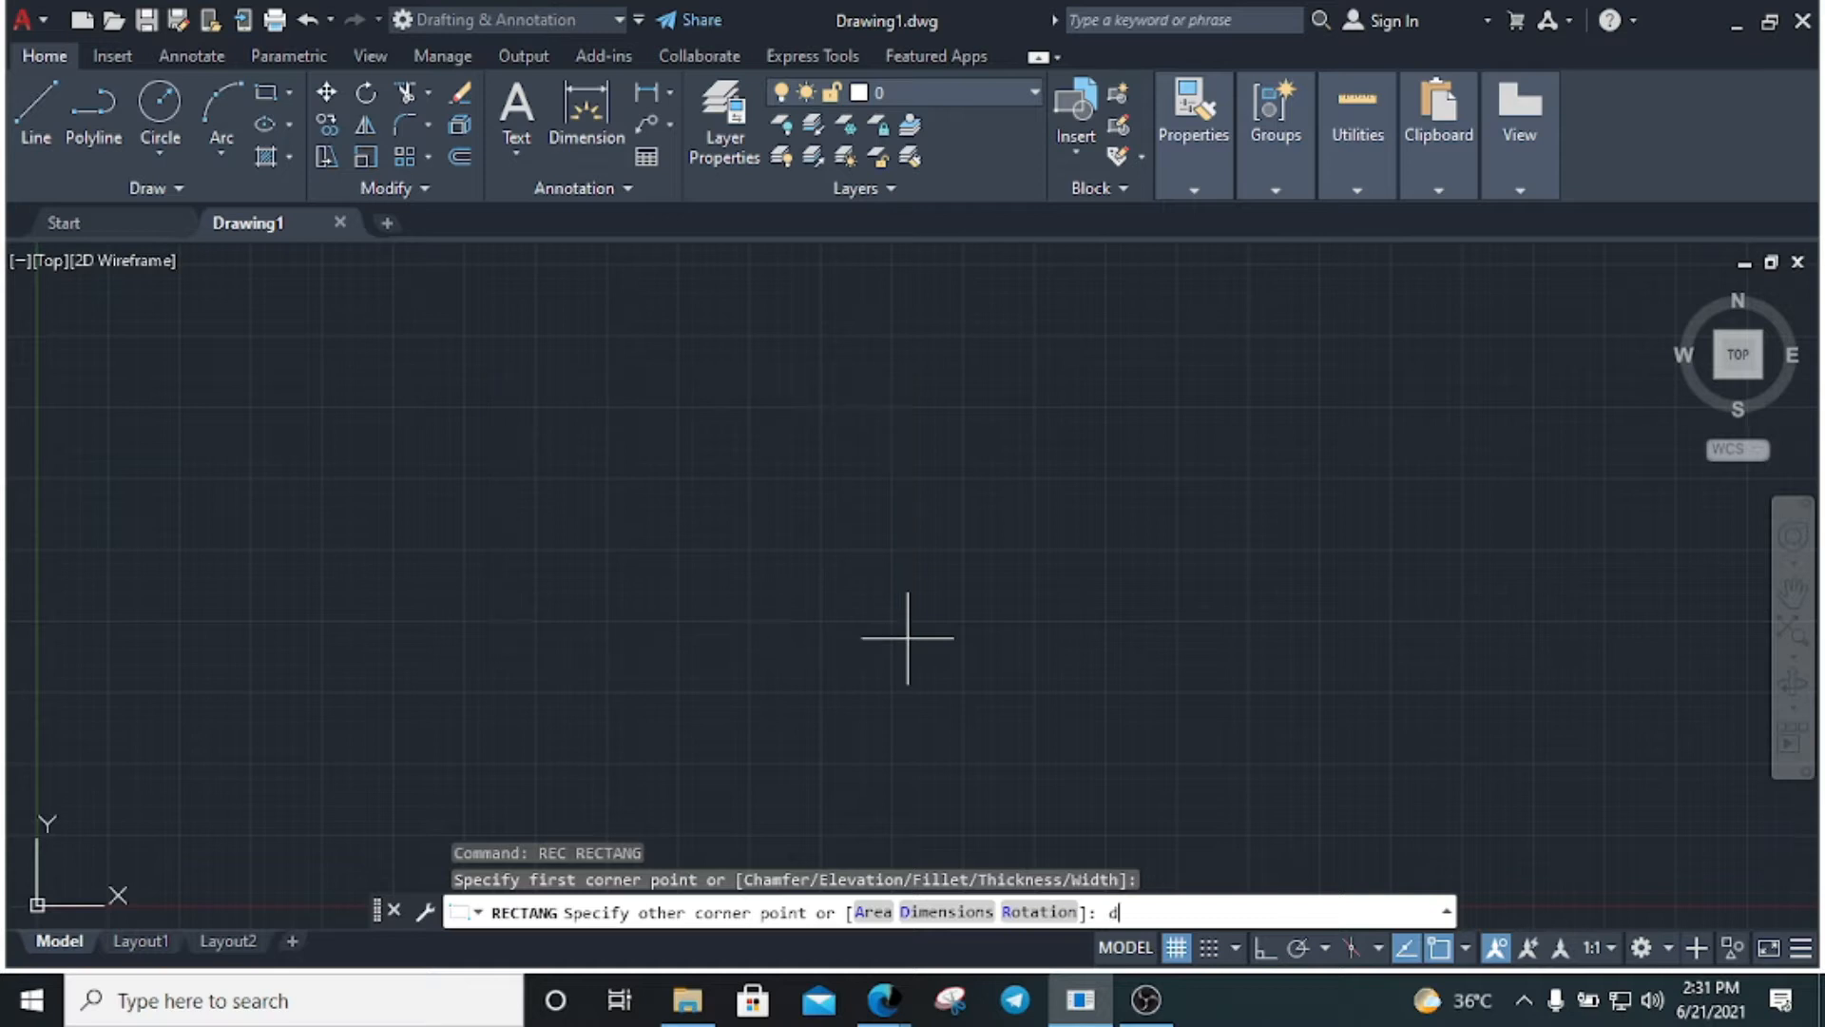
pyautogui.press('Return')
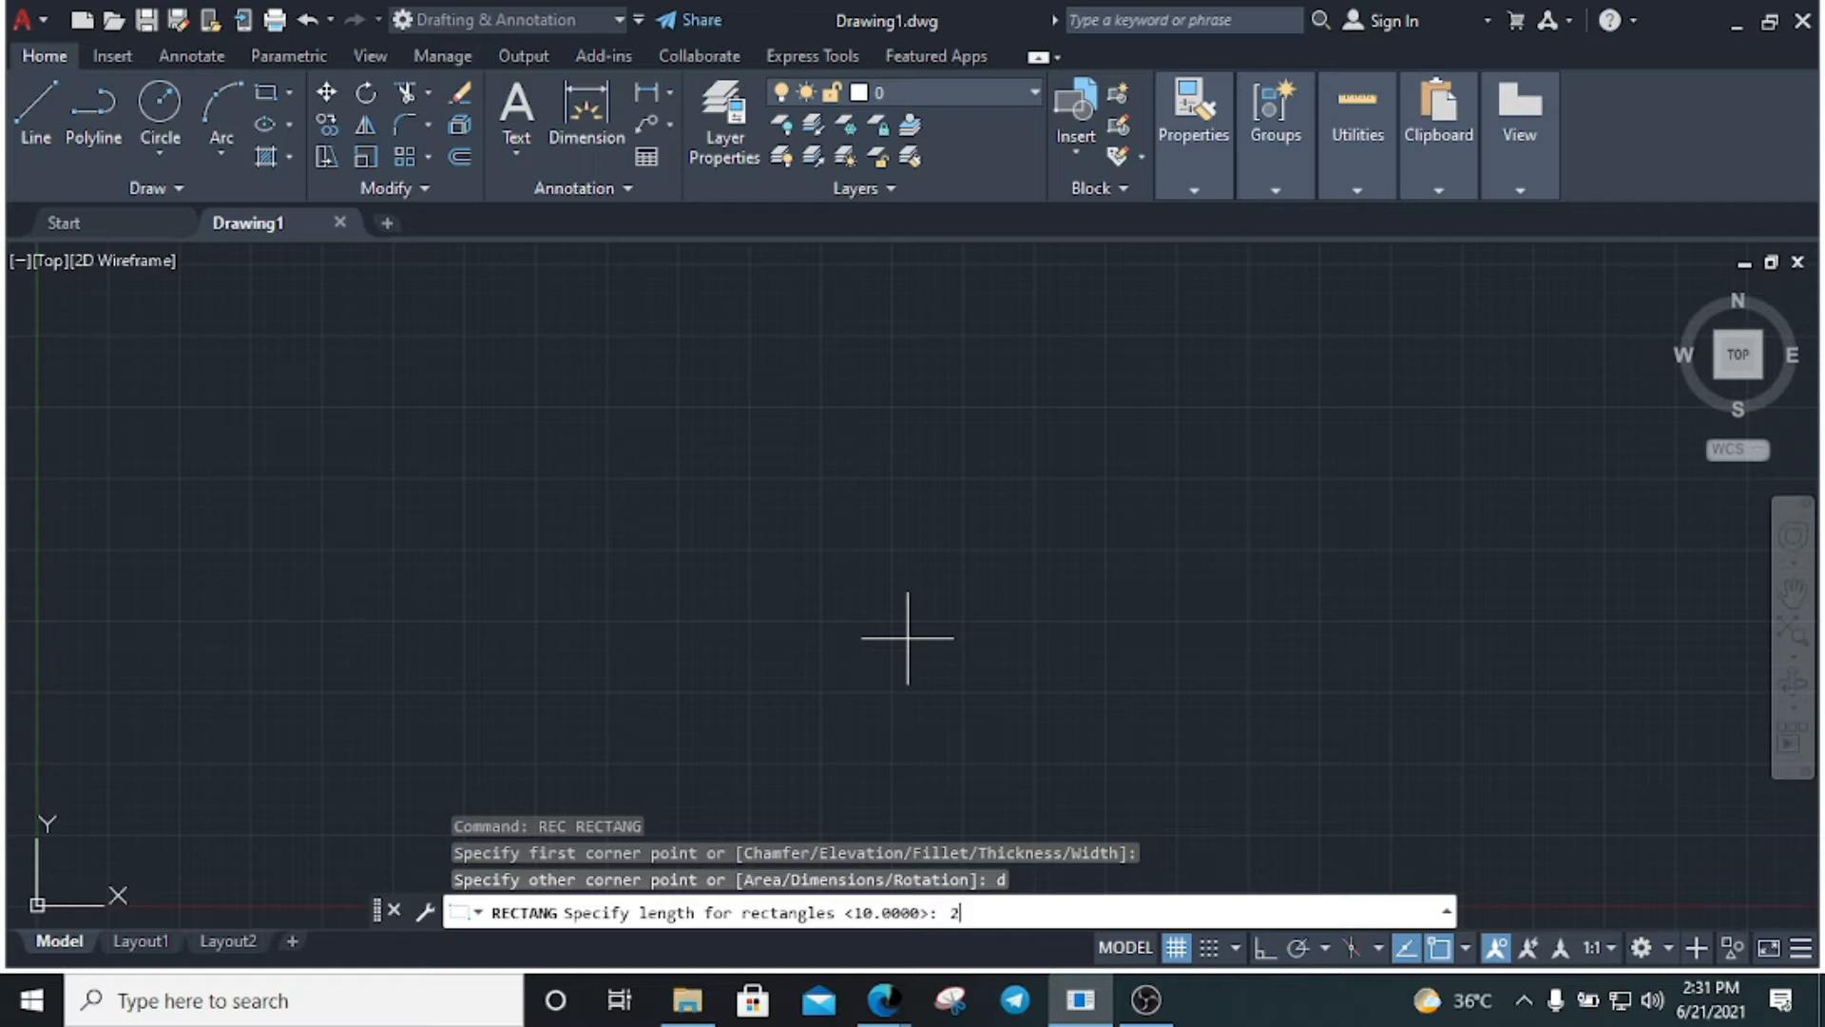
pyautogui.press('Return')
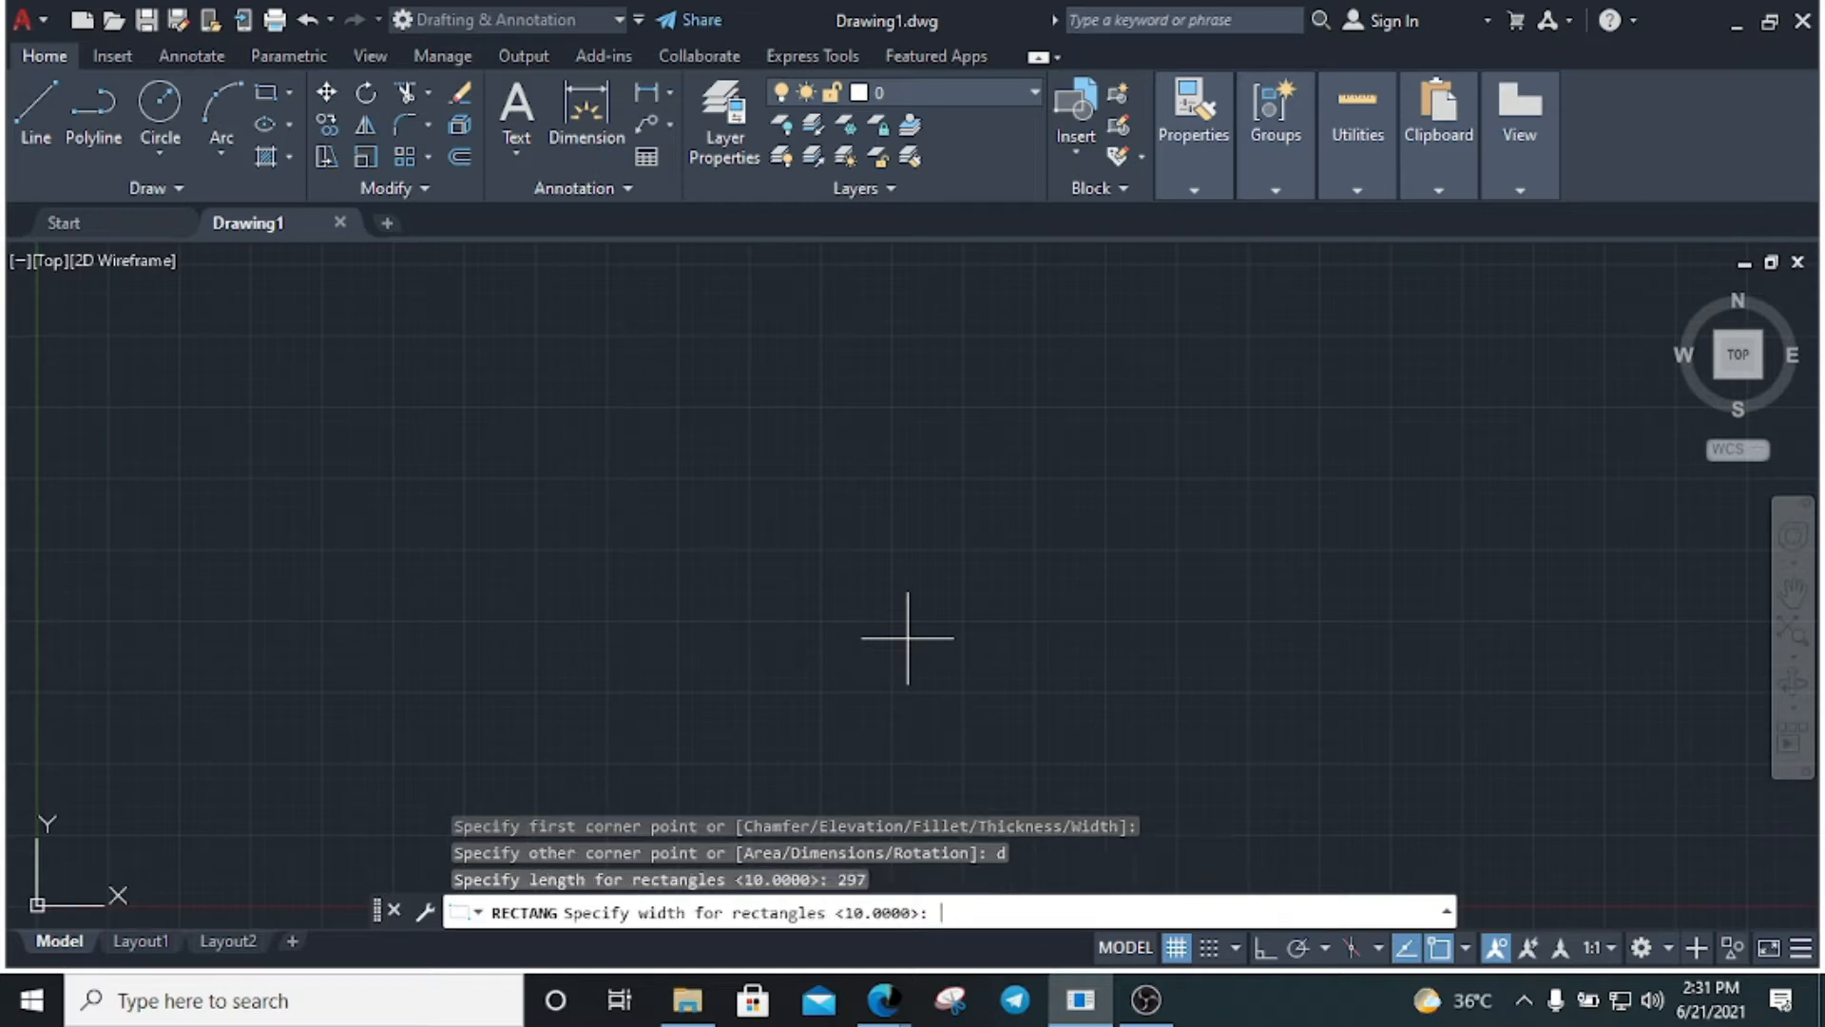
pyautogui.press('Return')
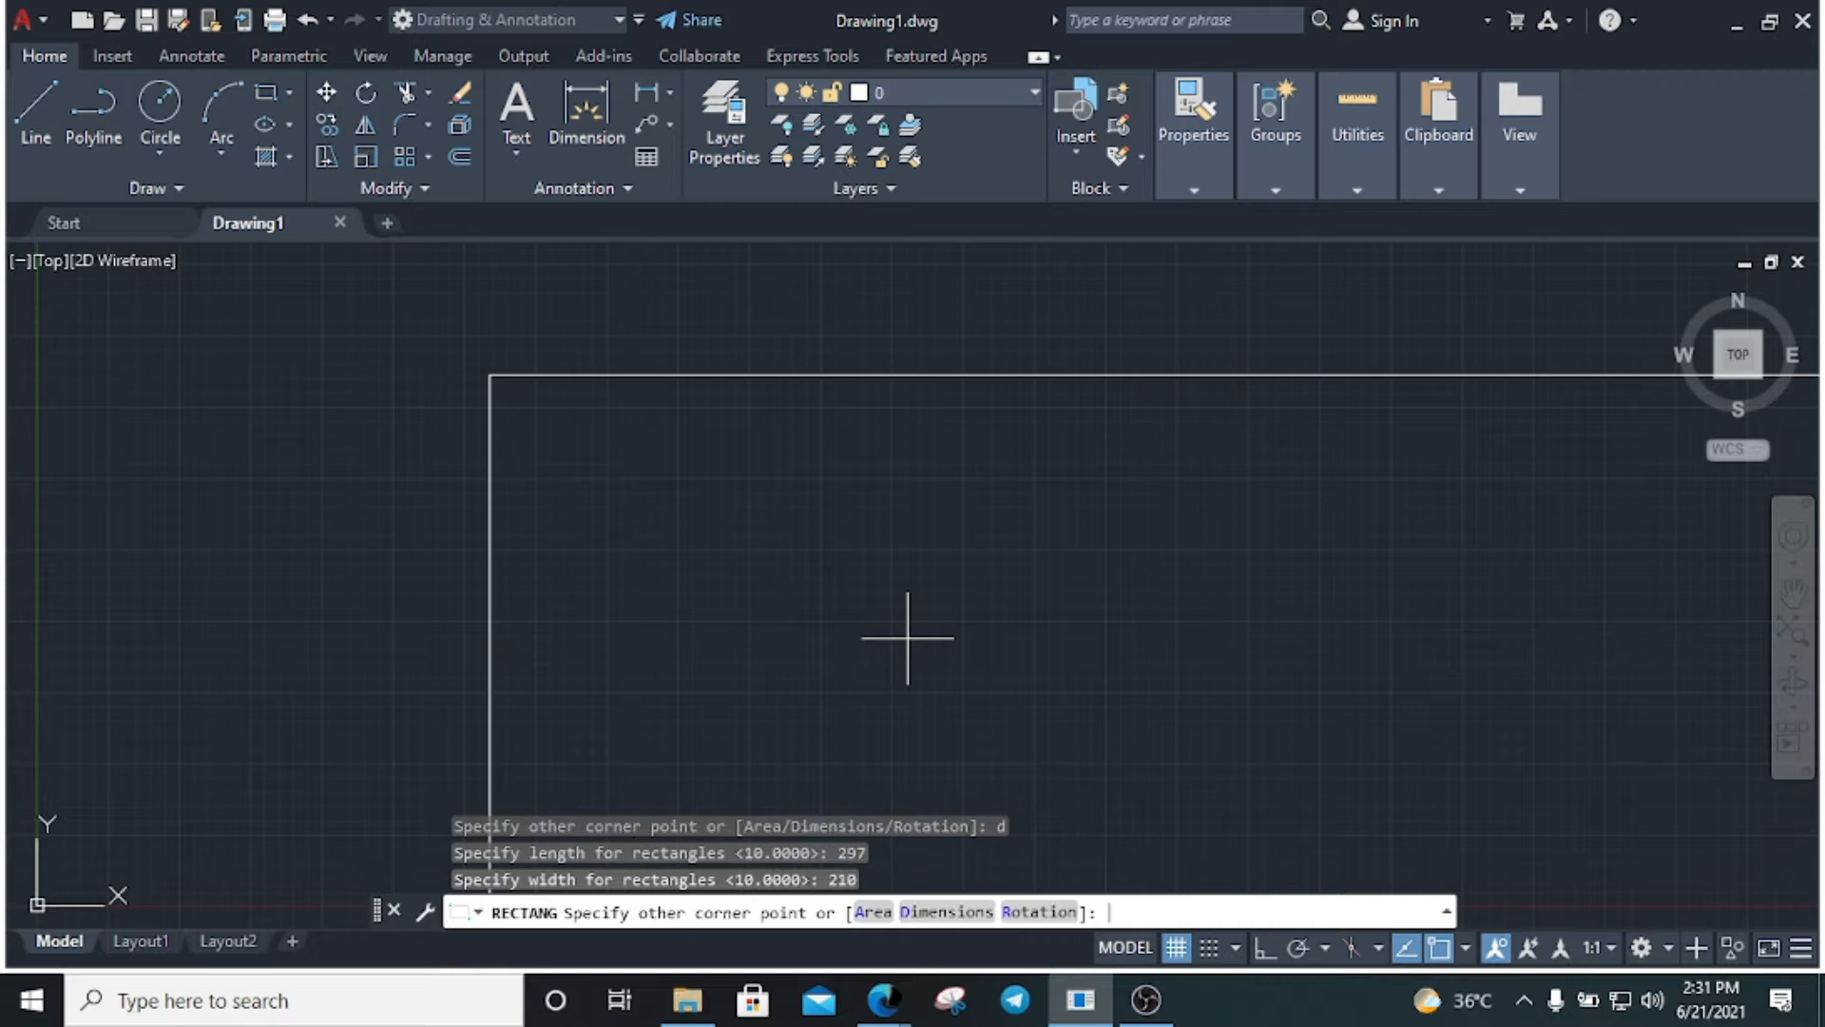
pyautogui.click(937, 620)
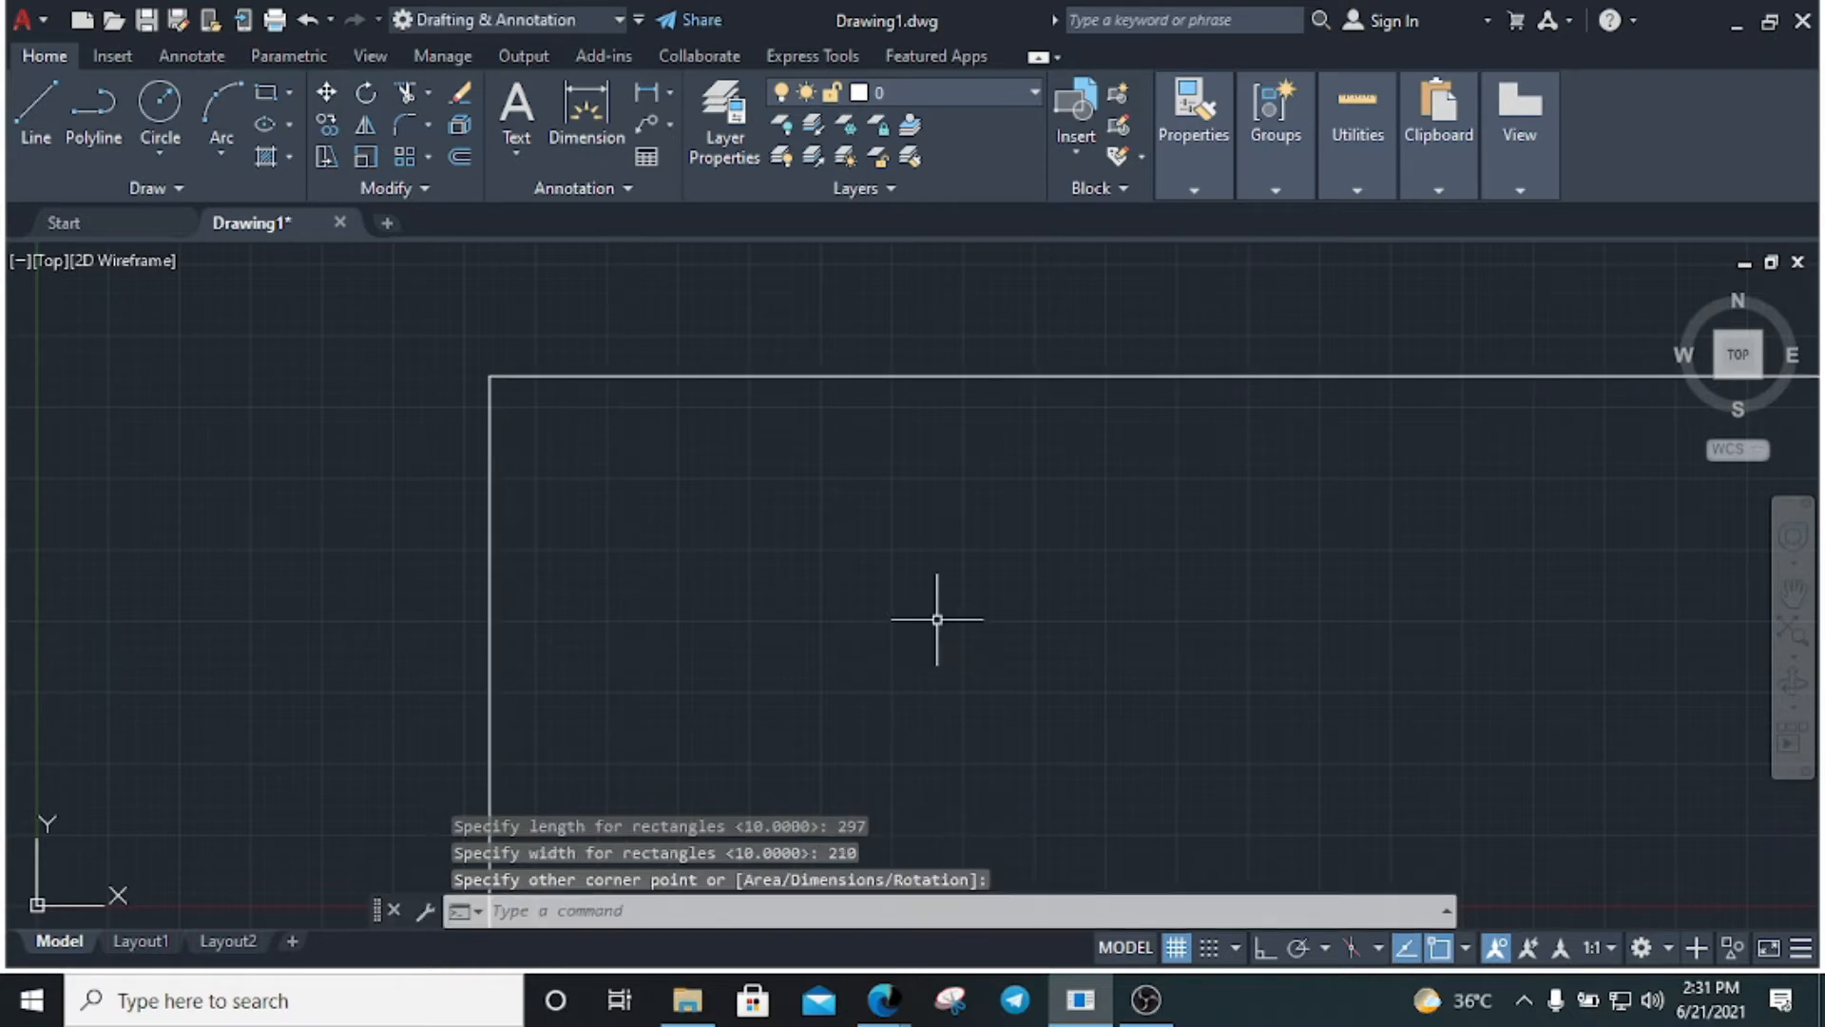
# Zoom to extents so the whole border fits in view
pyautogui.write('z')
pyautogui.press('Return')
pyautogui.write('e')
pyautogui.press('Return')
pyautogui.scroll(4, 613, 480)
pyautogui.scroll(-4, 680, 419)
pyautogui.scroll(4, 677, 419)
pyautogui.press('Escape')
pyautogui.press('Escape')
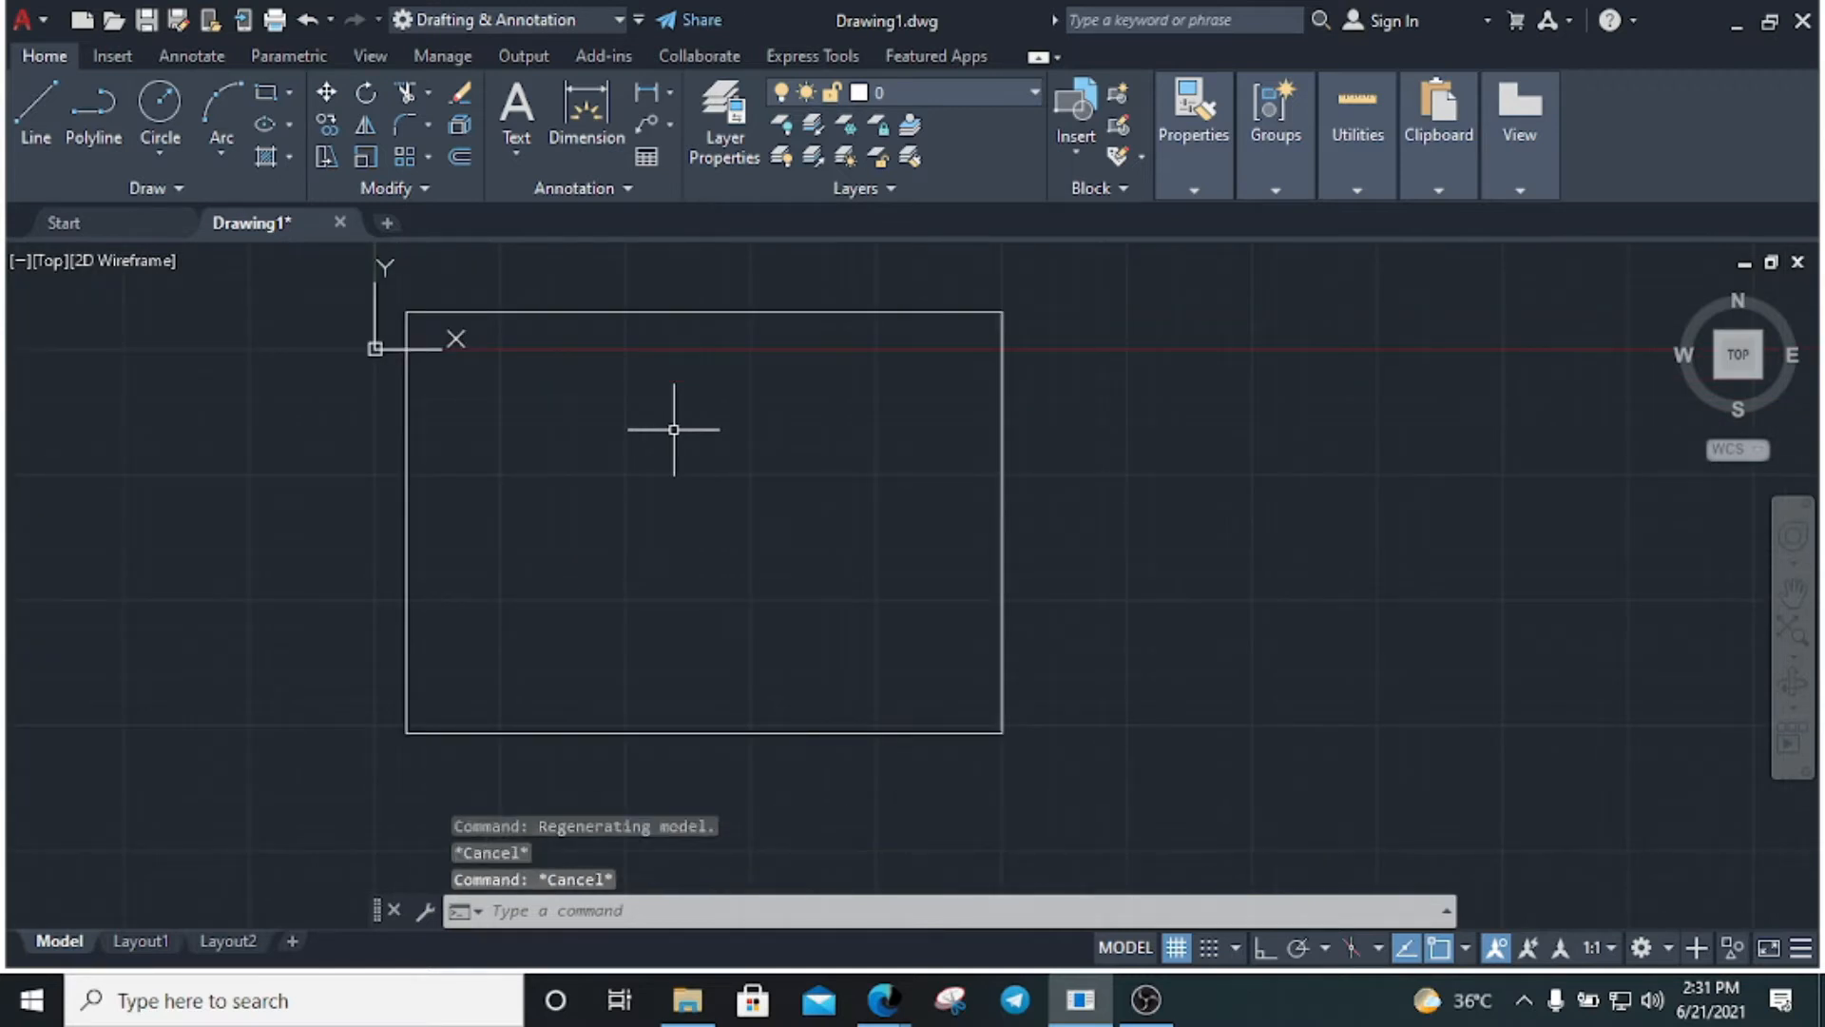
pyautogui.write('rec')
pyautogui.press('Return')
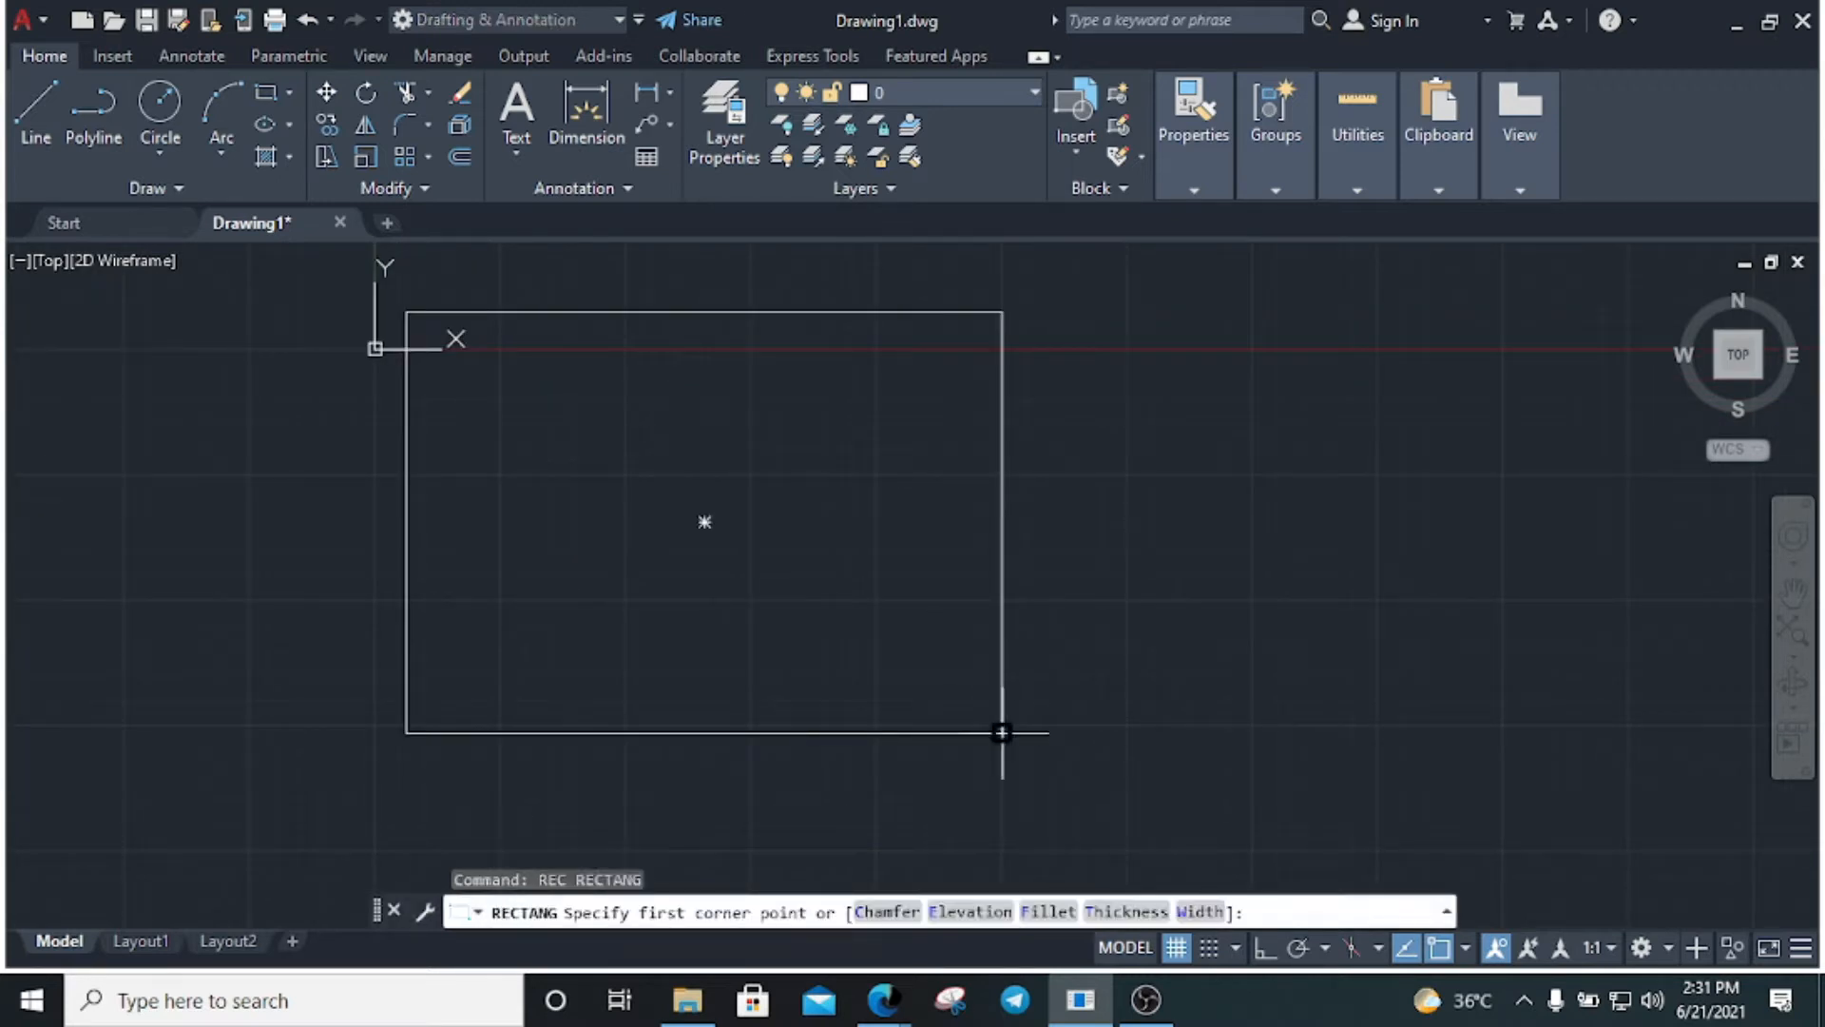
# Draw the title block rectangle up from the border's lower-right corner
pyautogui.click(1001, 732)
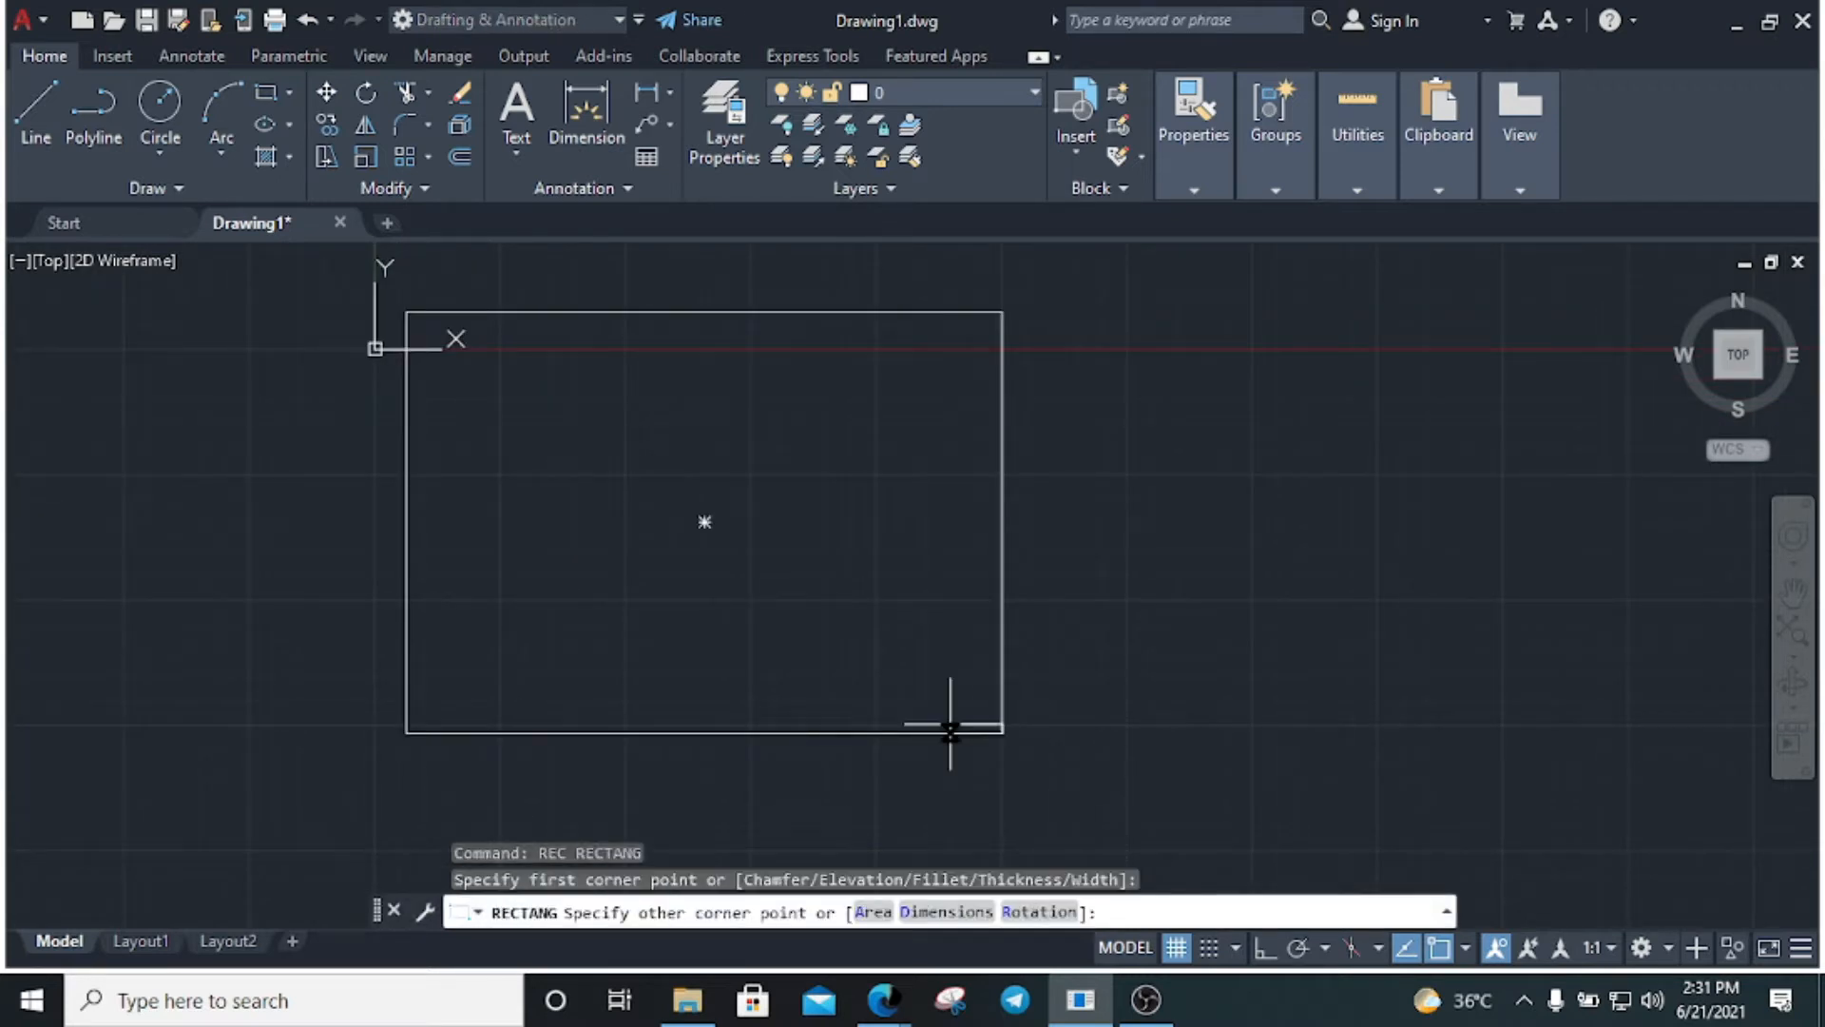
pyautogui.click(742, 648)
pyautogui.scroll(5, 872, 653)
pyautogui.press('Escape')
pyautogui.press('Escape')
# Draw the main dividers: a full-height vertical line, a horizontal line, and a second vertical line
pyautogui.write('l')
pyautogui.press('Return')
pyautogui.scroll(-4, 864, 579)
pyautogui.scroll(2, 733, 622)
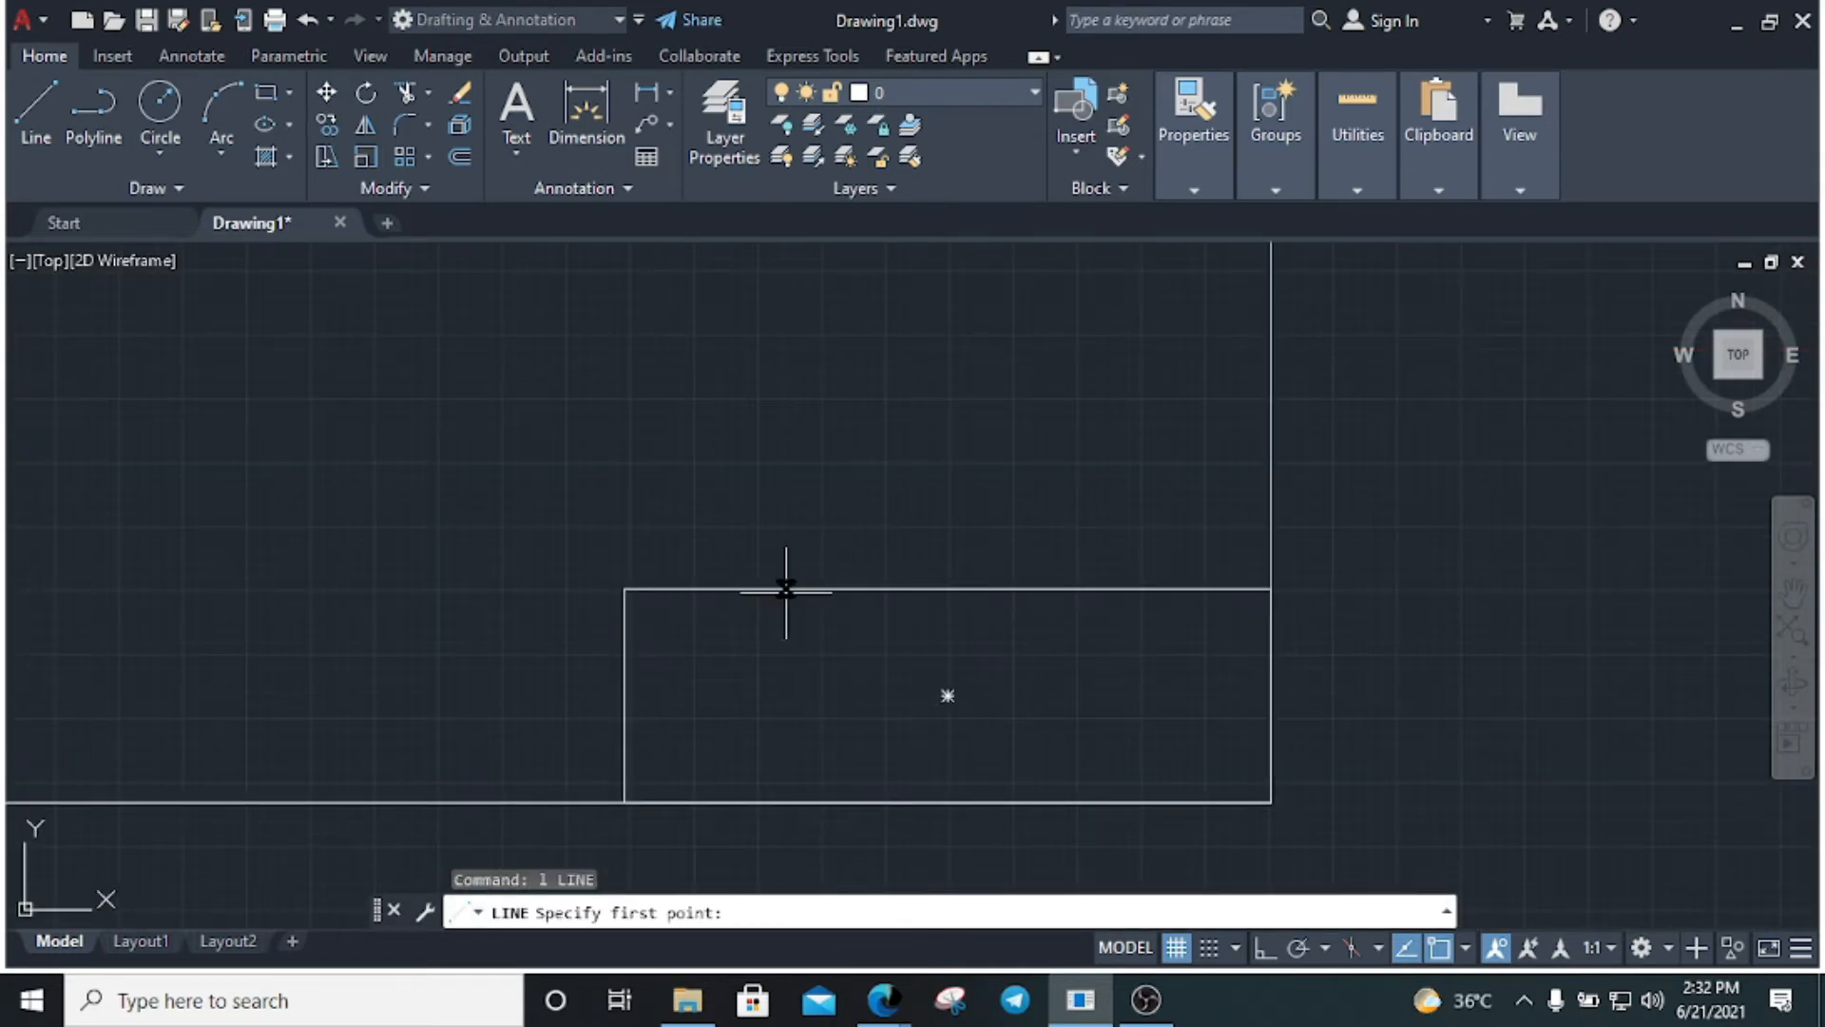
pyautogui.click(785, 591)
pyautogui.click(785, 801)
pyautogui.press('Return')
pyautogui.press('Return')
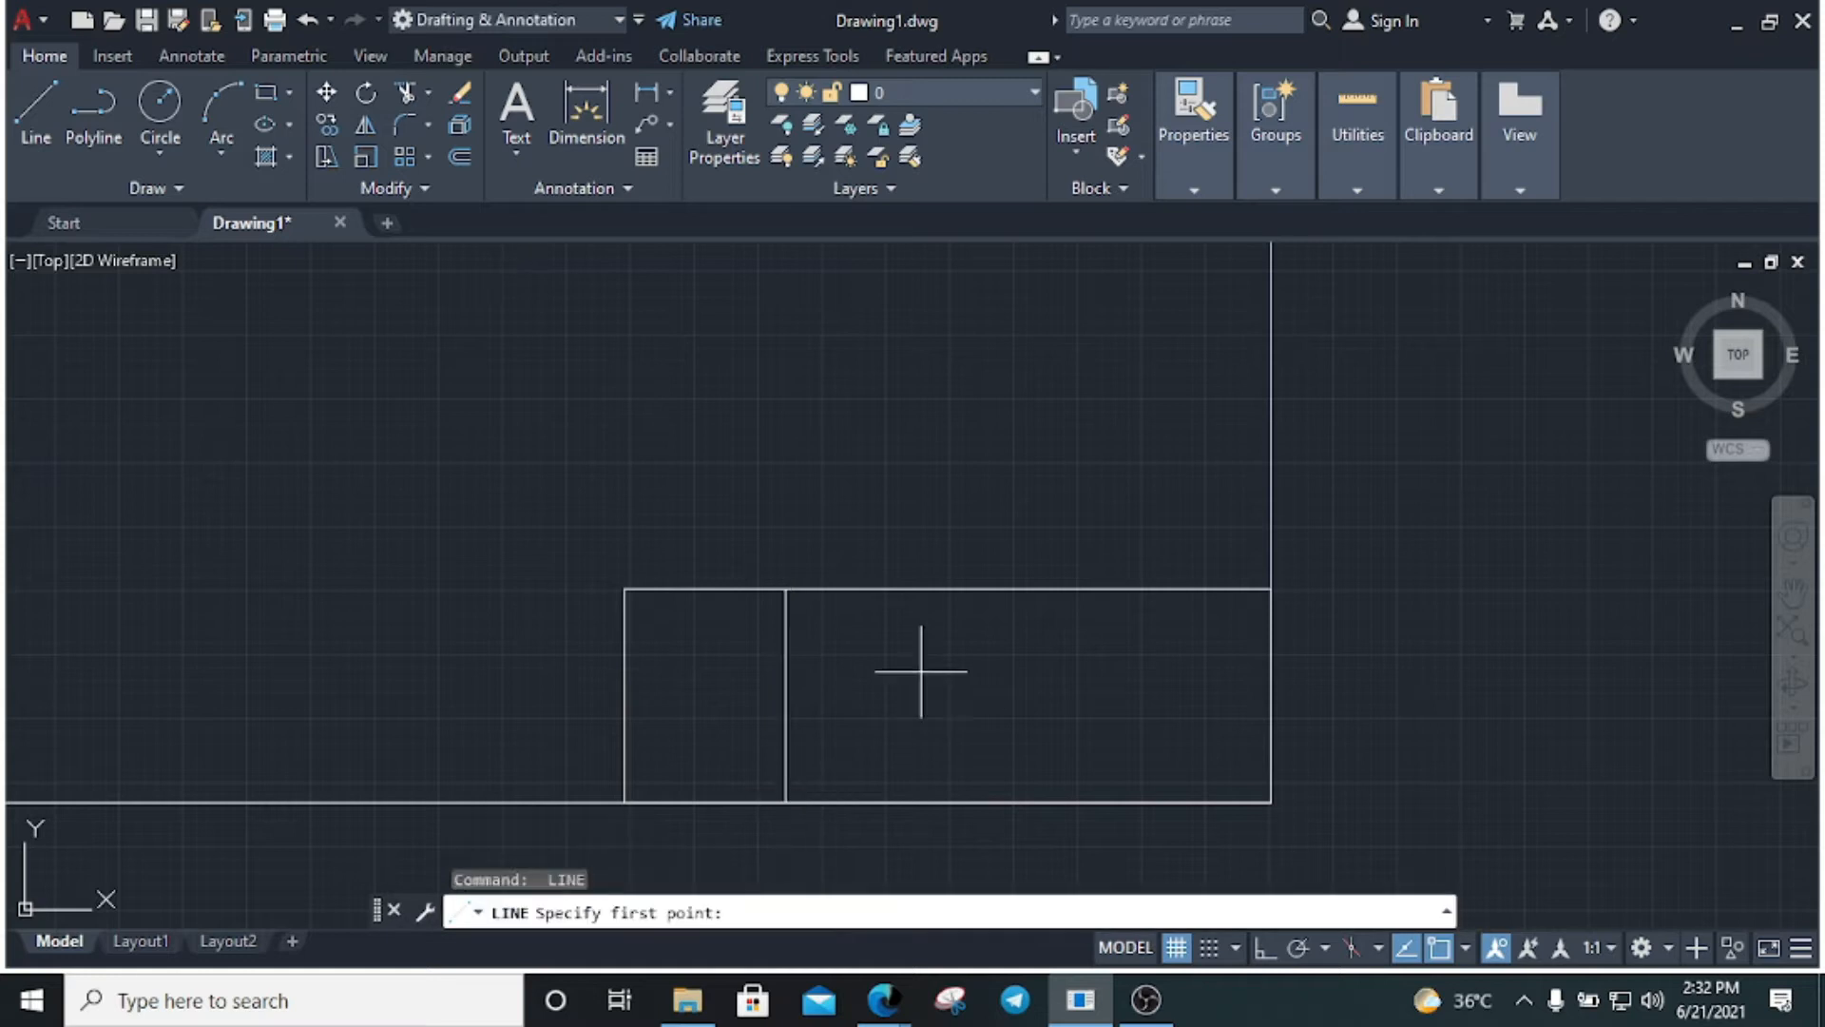
pyautogui.click(786, 666)
pyautogui.click(1268, 667)
pyautogui.press('Return')
pyautogui.press('Return')
pyautogui.click(1057, 666)
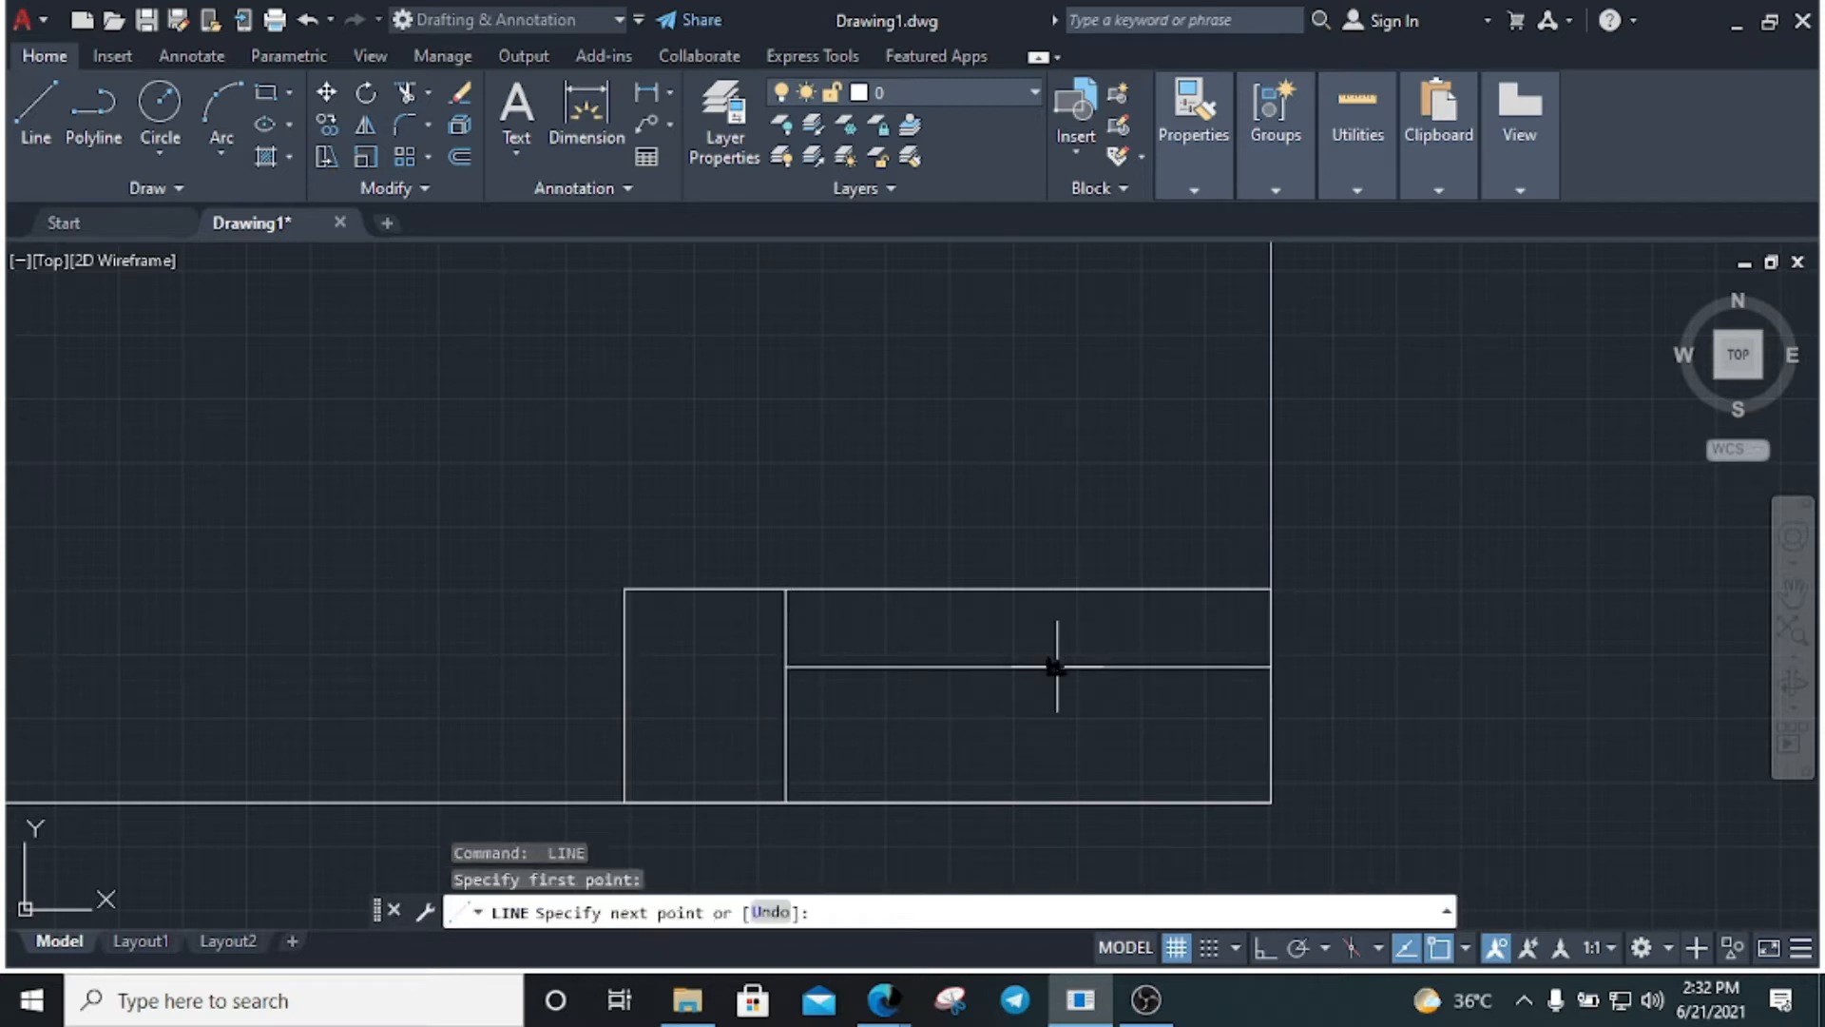
pyautogui.click(1057, 802)
pyautogui.press('Escape')
# Add two row lines across the left column and select the lower one
pyautogui.press('Return')
pyautogui.click(624, 639)
pyautogui.click(785, 638)
pyautogui.press('Escape')
pyautogui.press('Return')
pyautogui.click(624, 694)
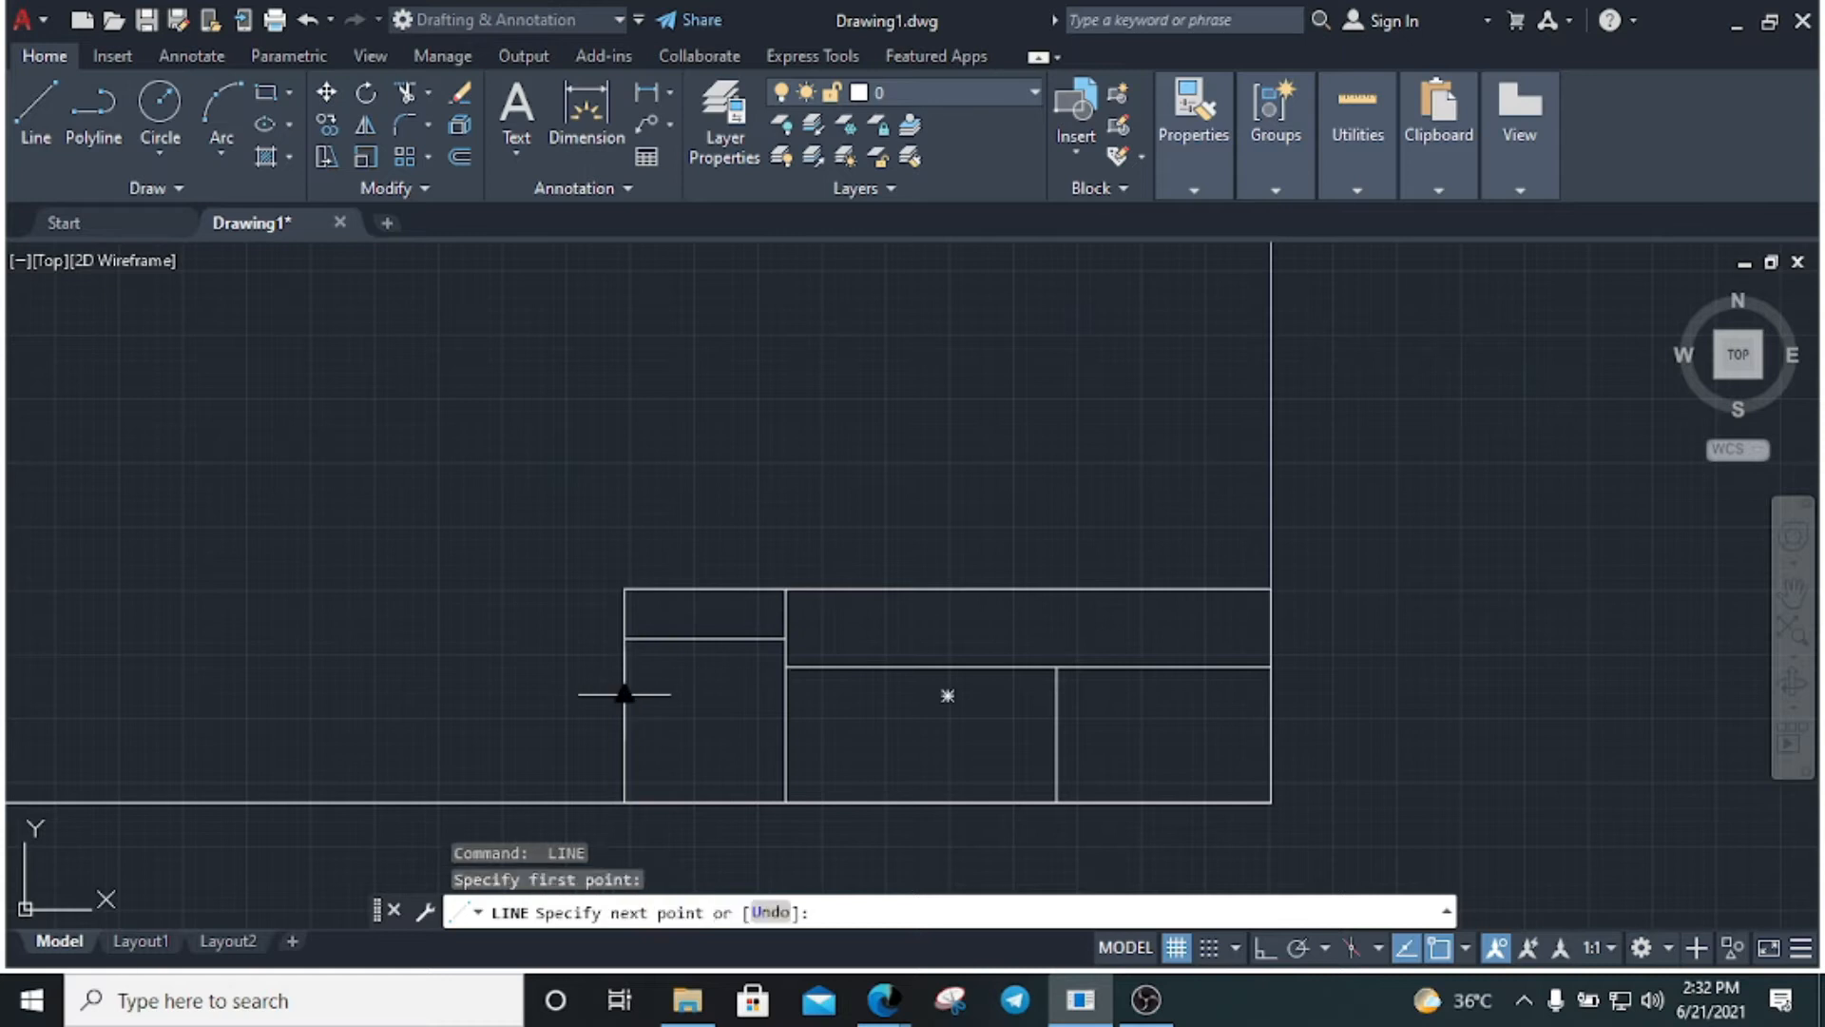
pyautogui.click(785, 694)
pyautogui.press('Escape')
pyautogui.click(737, 736)
pyautogui.click(706, 694)
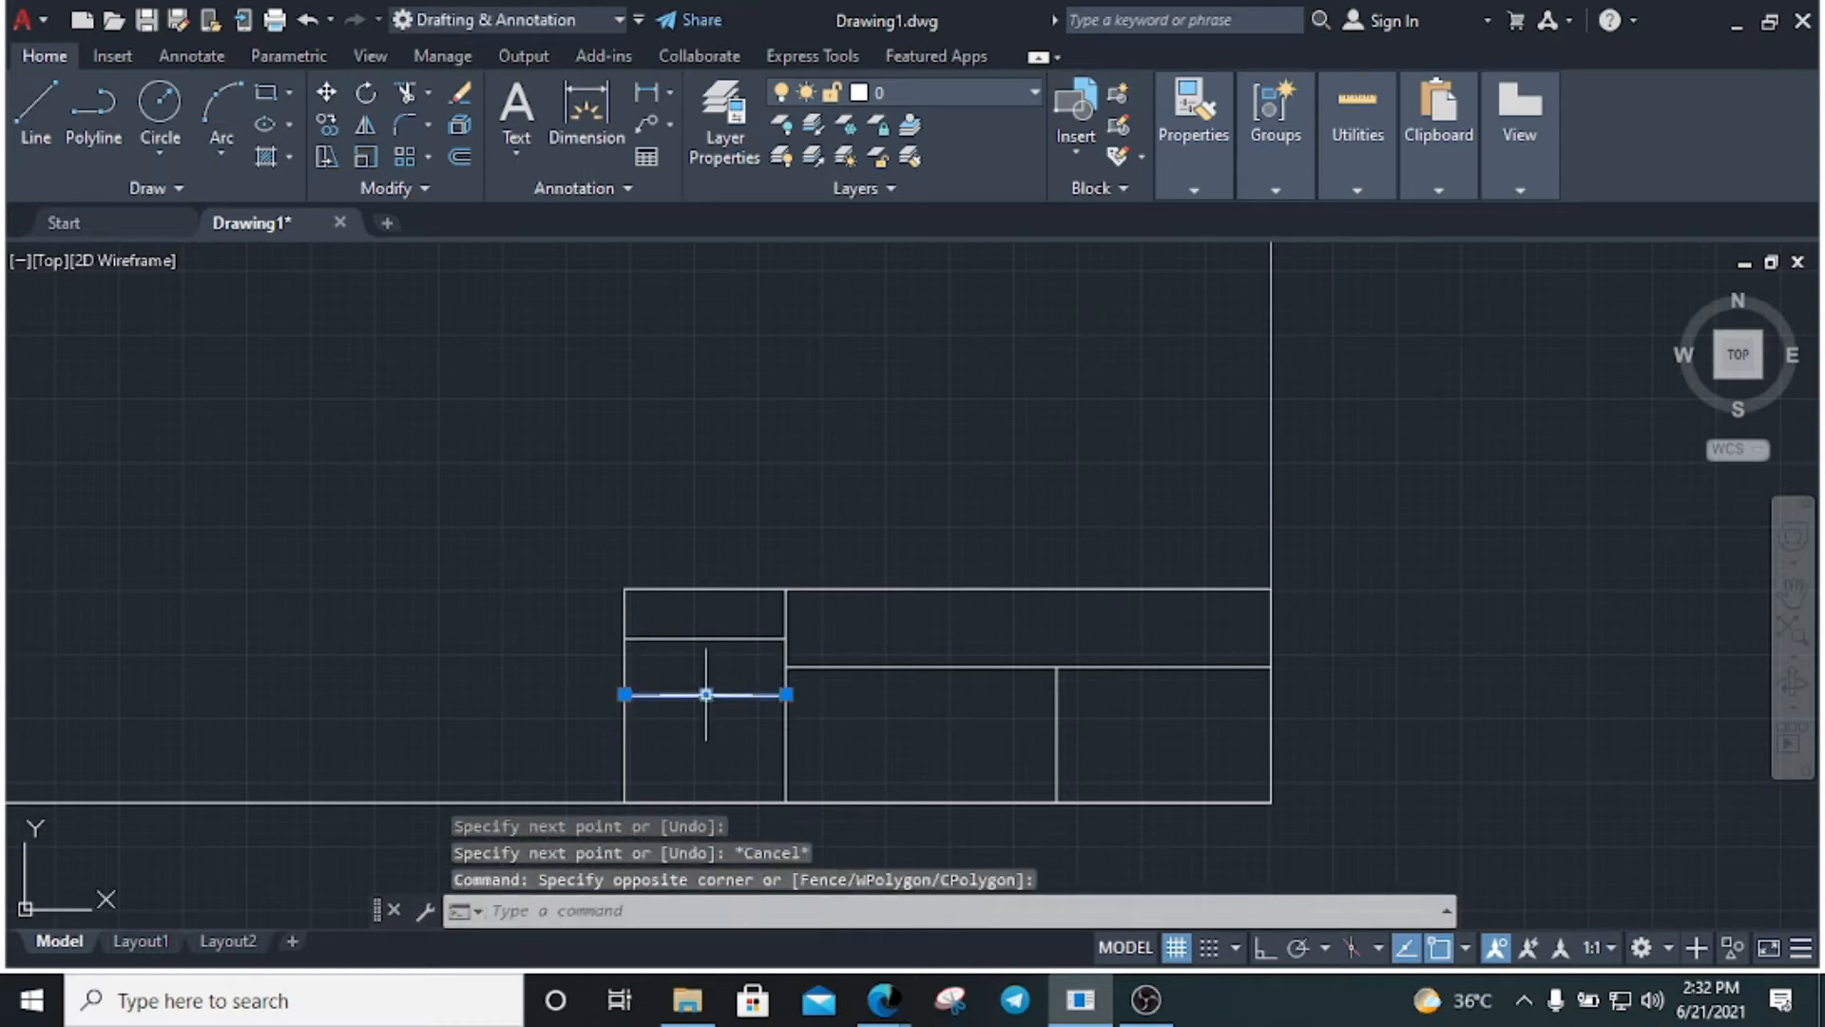
# Copy the selected row line lower in the left column
pyautogui.write('co')
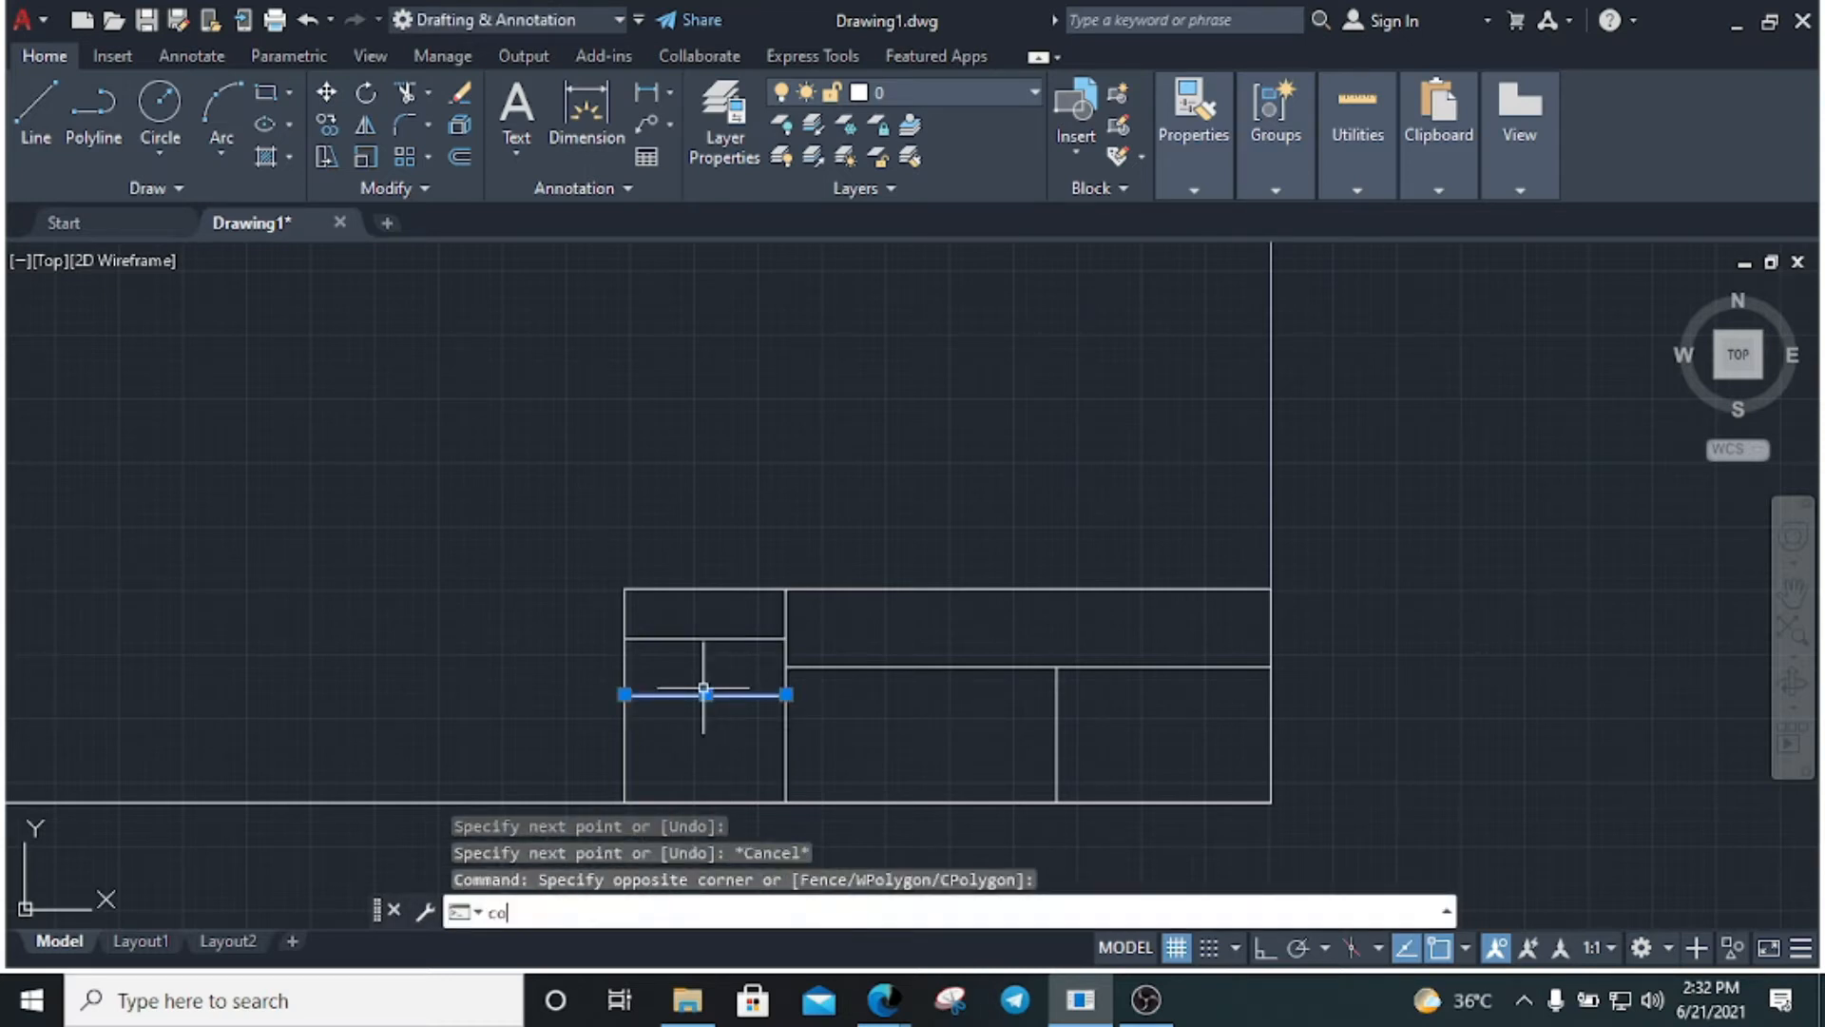
pyautogui.press('Return')
pyautogui.click(624, 694)
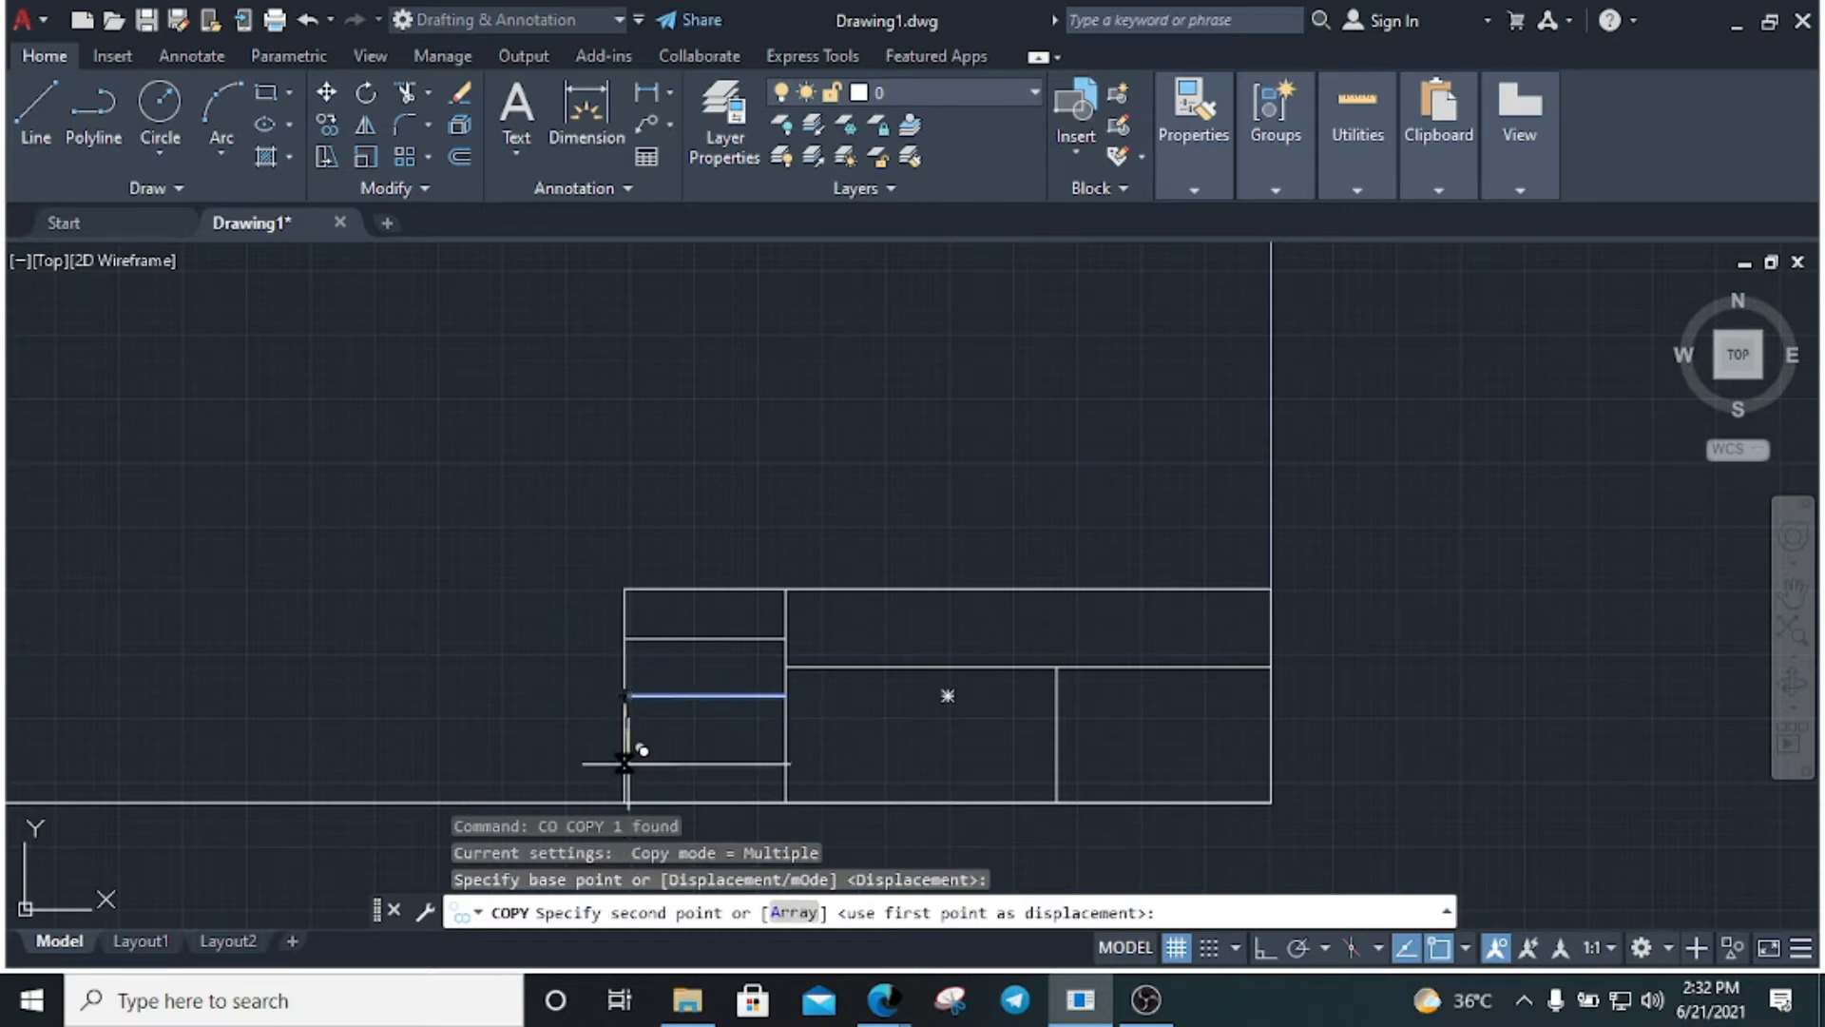
pyautogui.click(625, 764)
pyautogui.press('Escape')
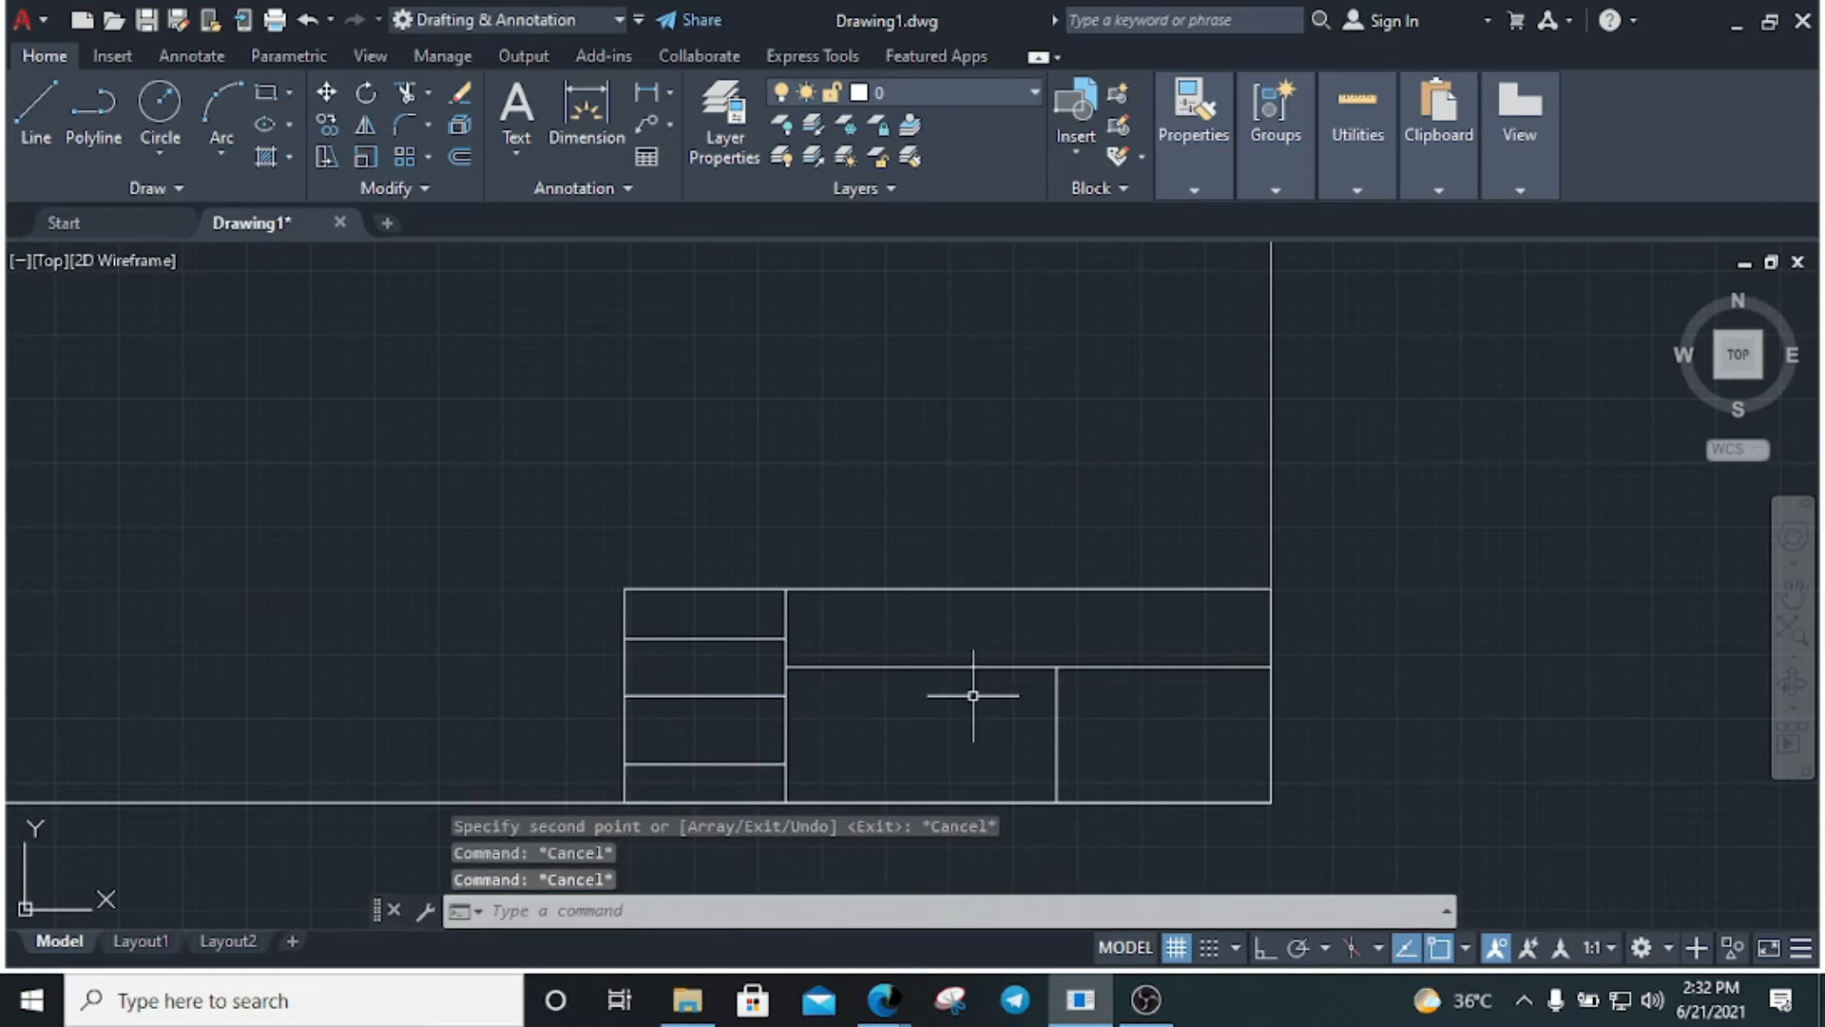
# Draw a horizontal divider across the lower middle cell between the two vertical dividers
pyautogui.write('l')
pyautogui.press('Return')
pyautogui.click(787, 726)
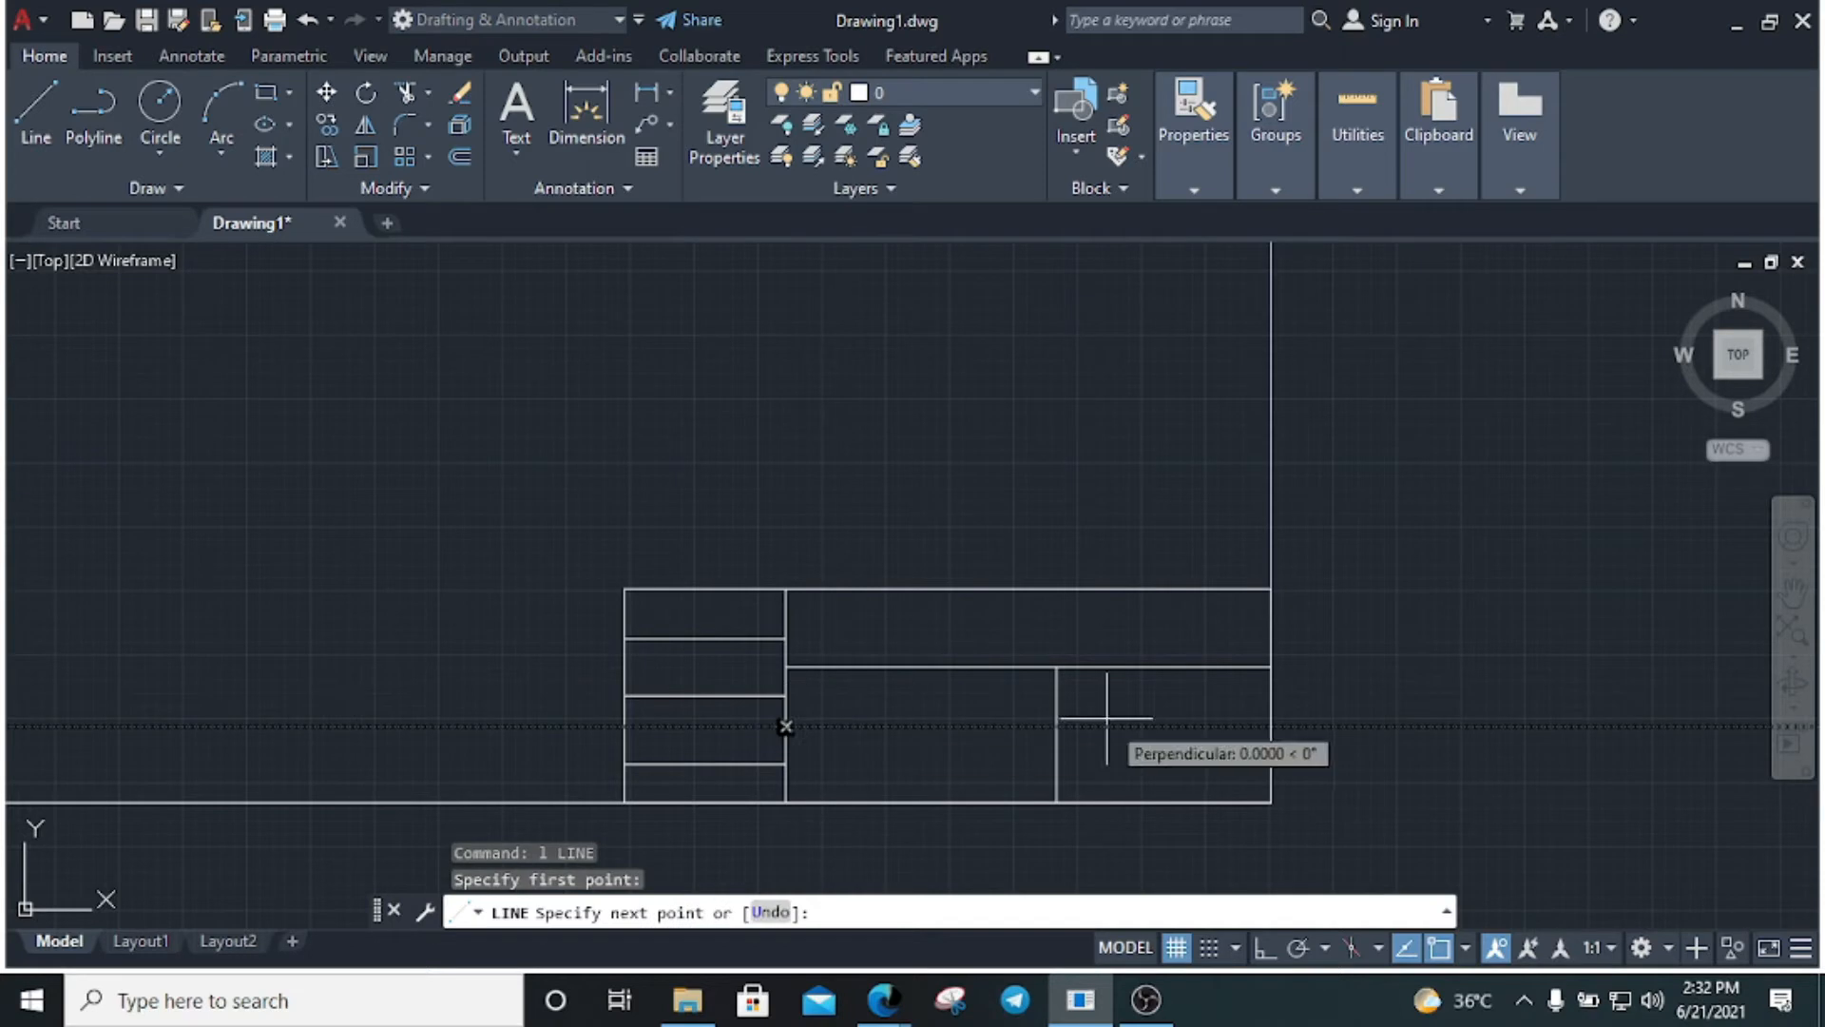
pyautogui.press('Escape')
pyautogui.press('Return')
pyautogui.click(1055, 734)
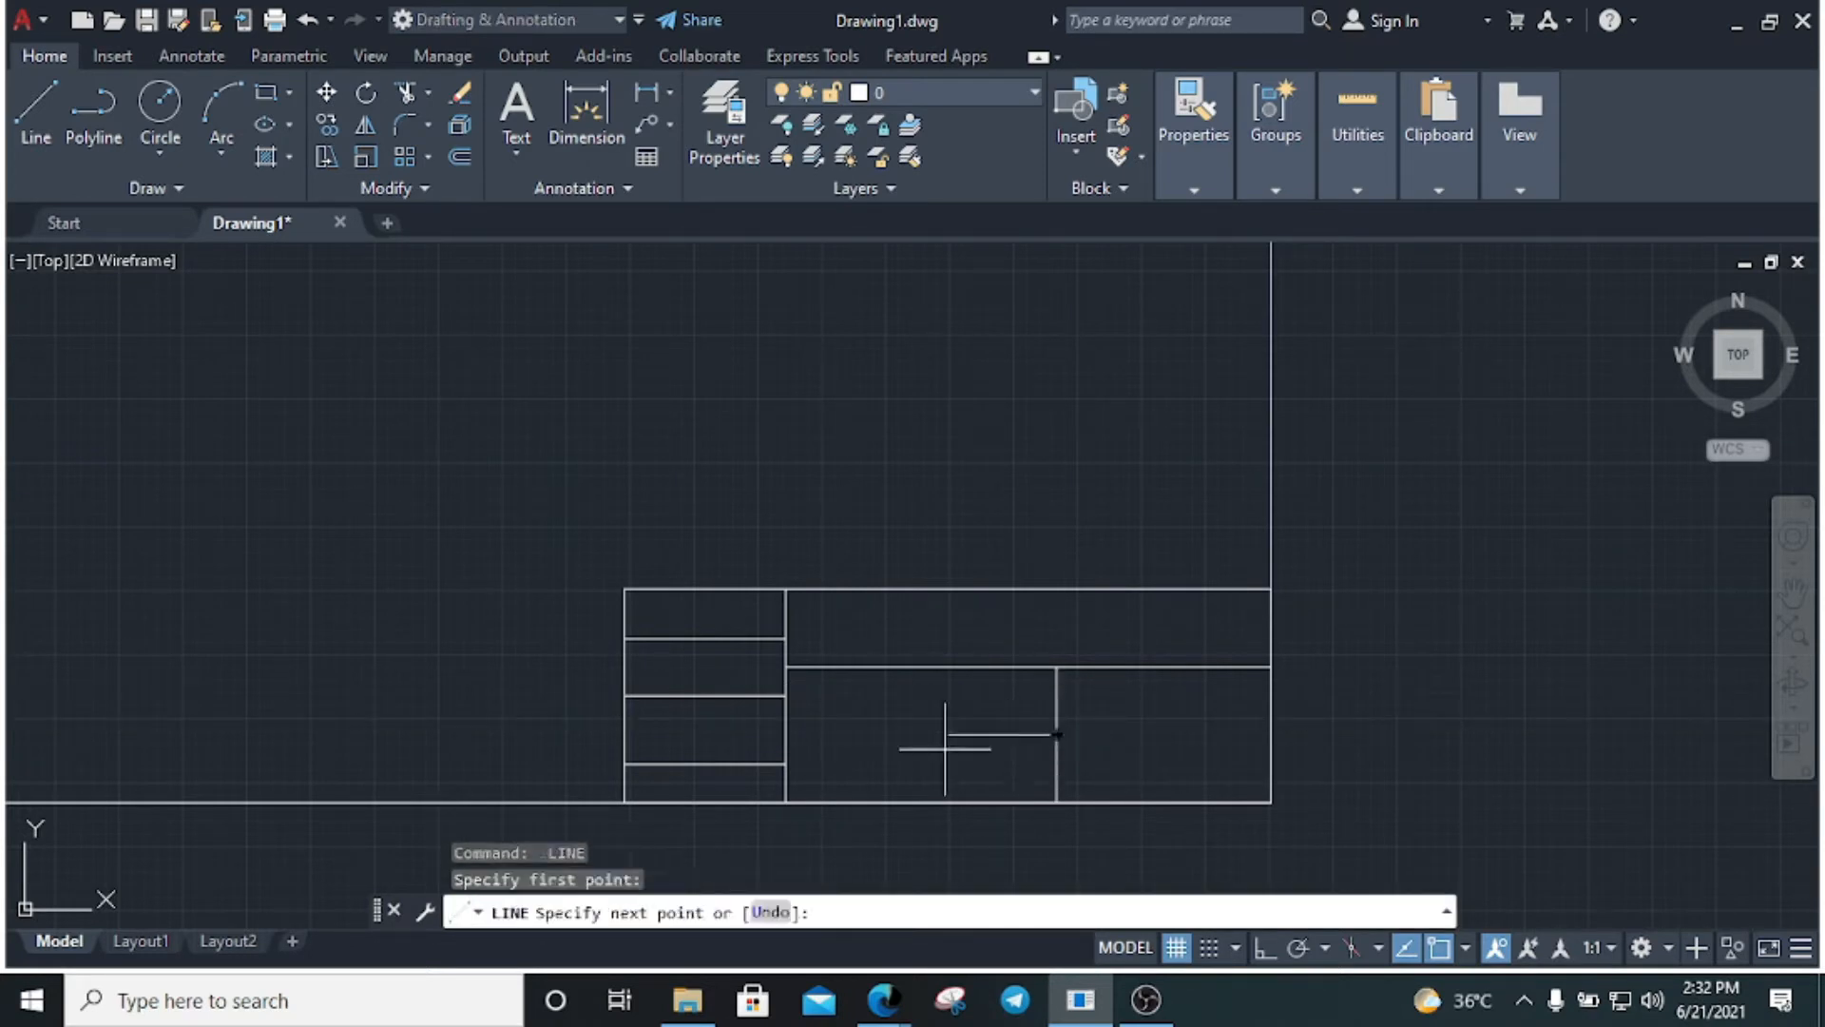
pyautogui.click(783, 733)
pyautogui.press('Escape')
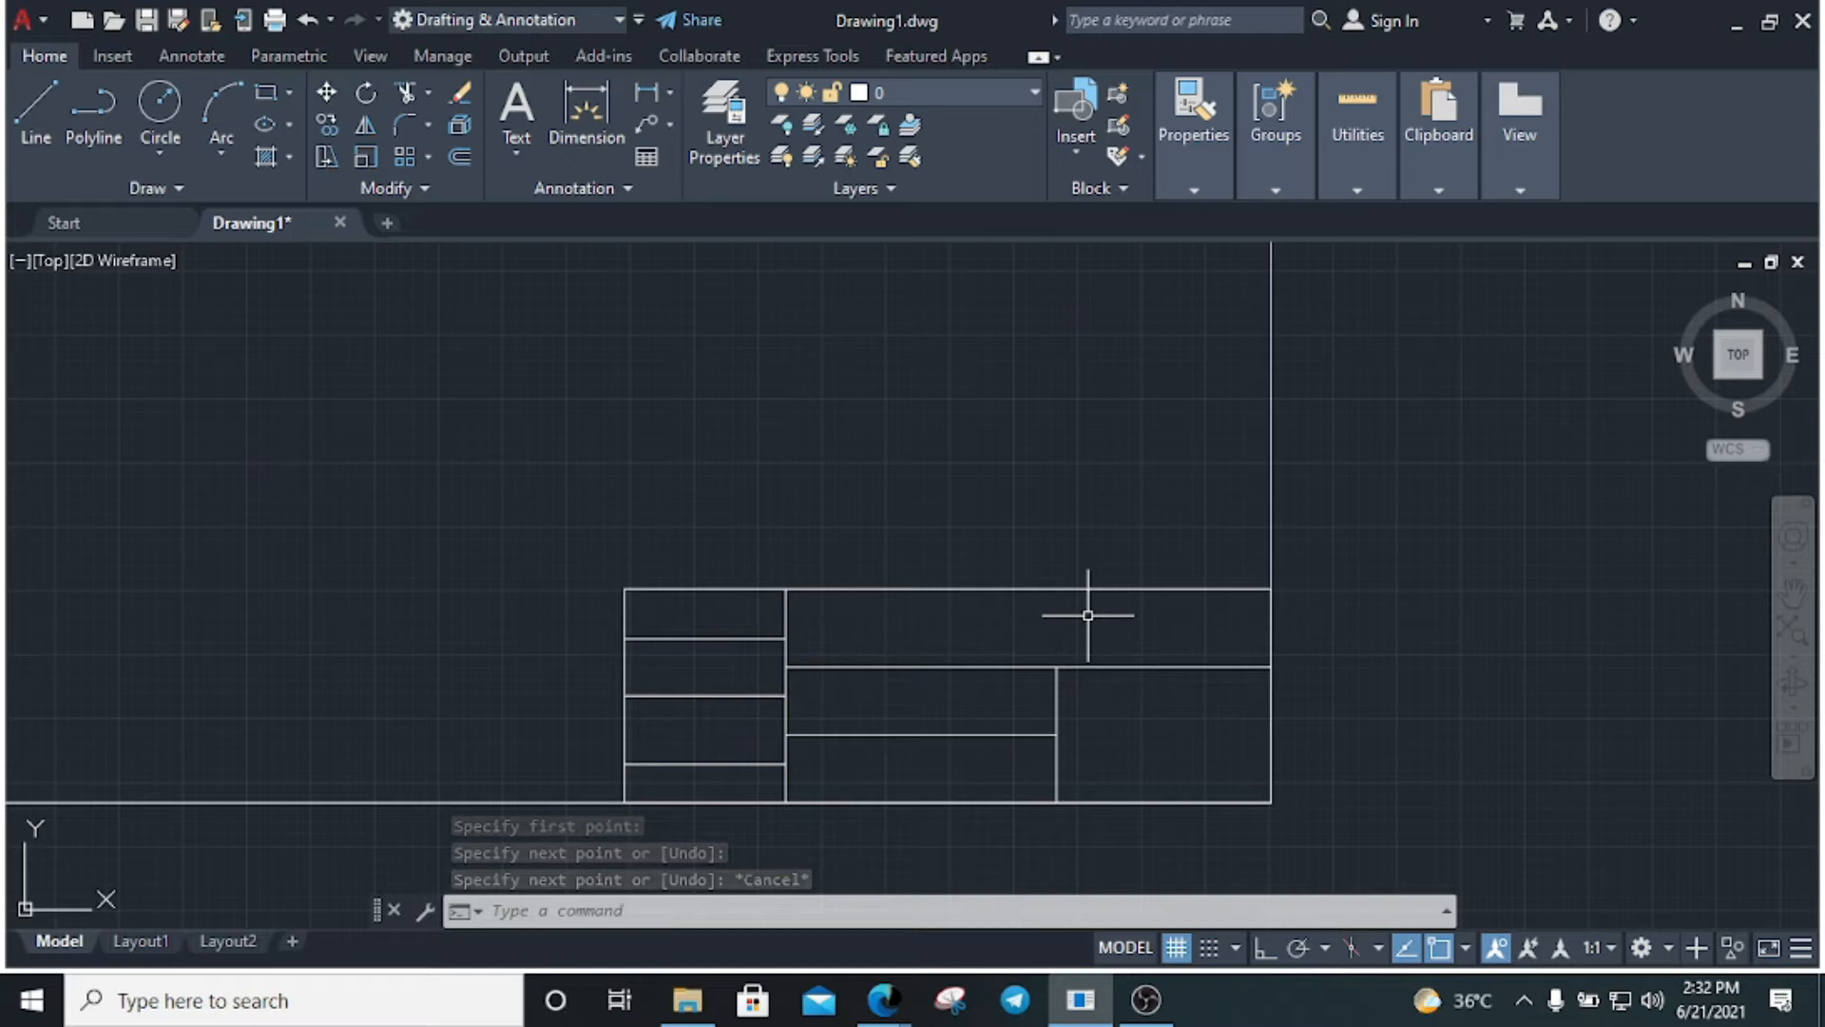
# Create a 'Name' multiline text label above the title block at height 10
pyautogui.write('mt')
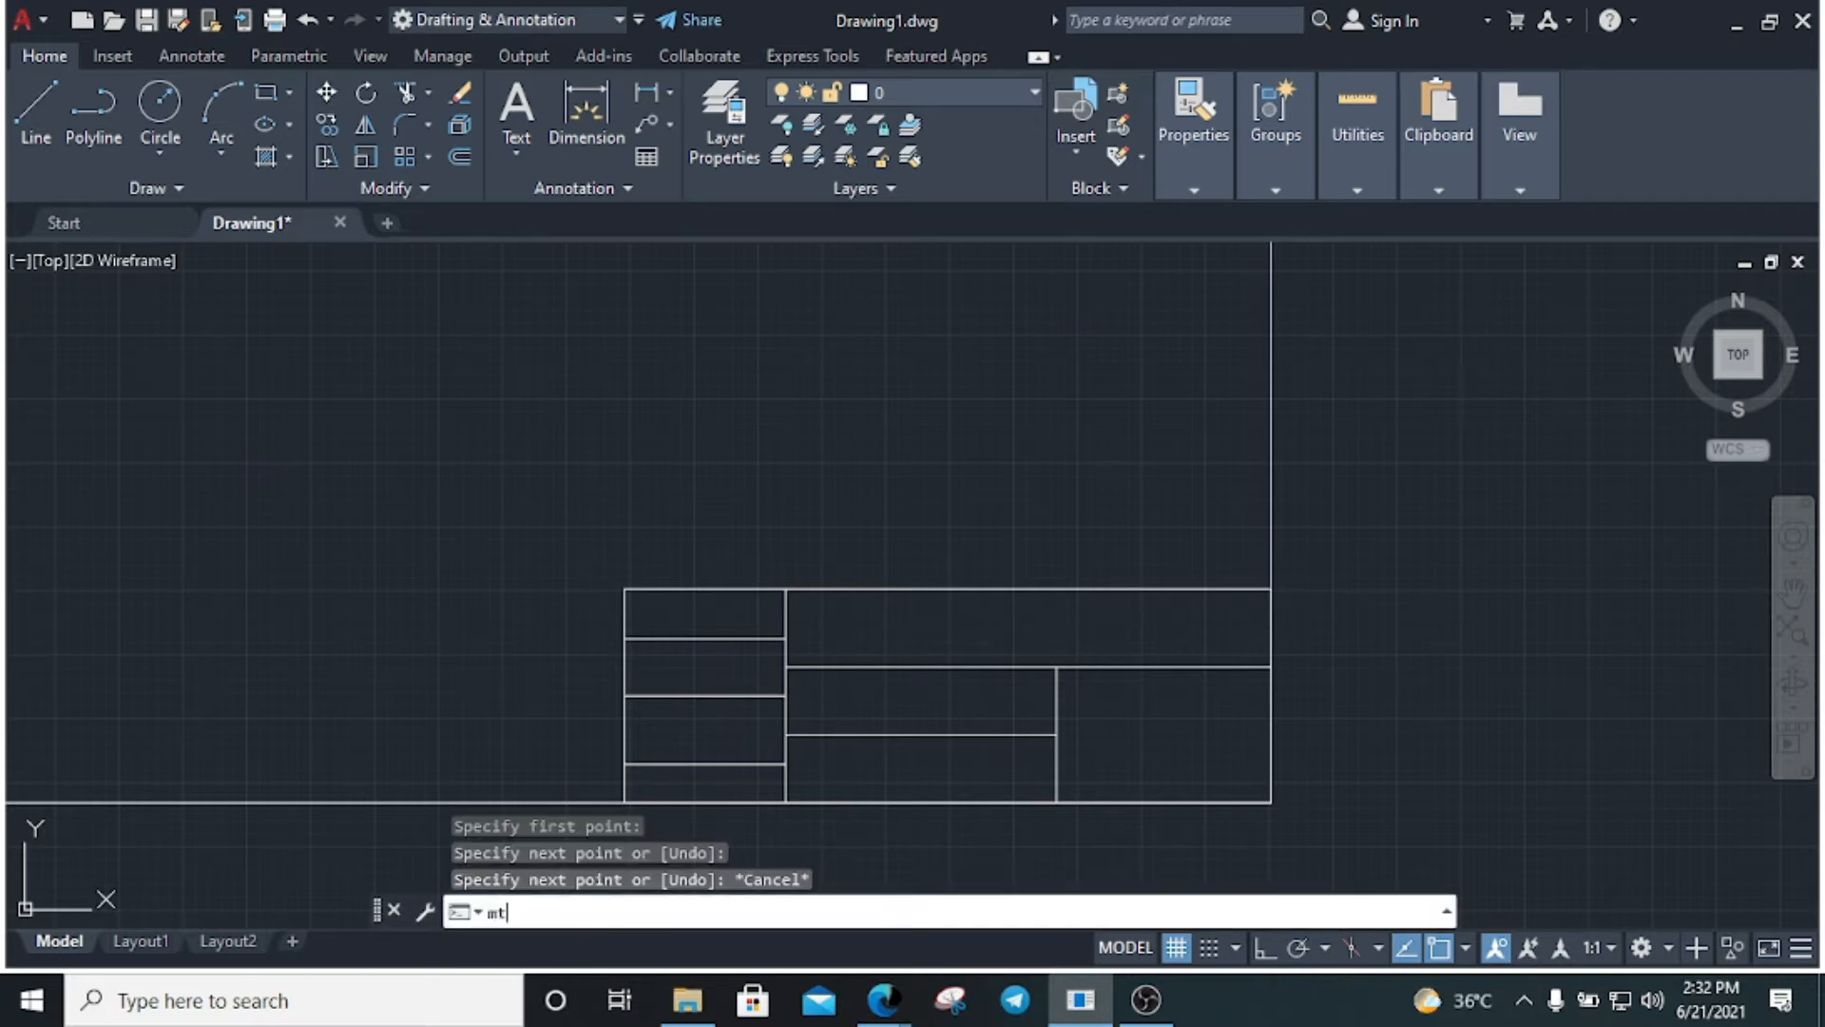
pyautogui.press('Return')
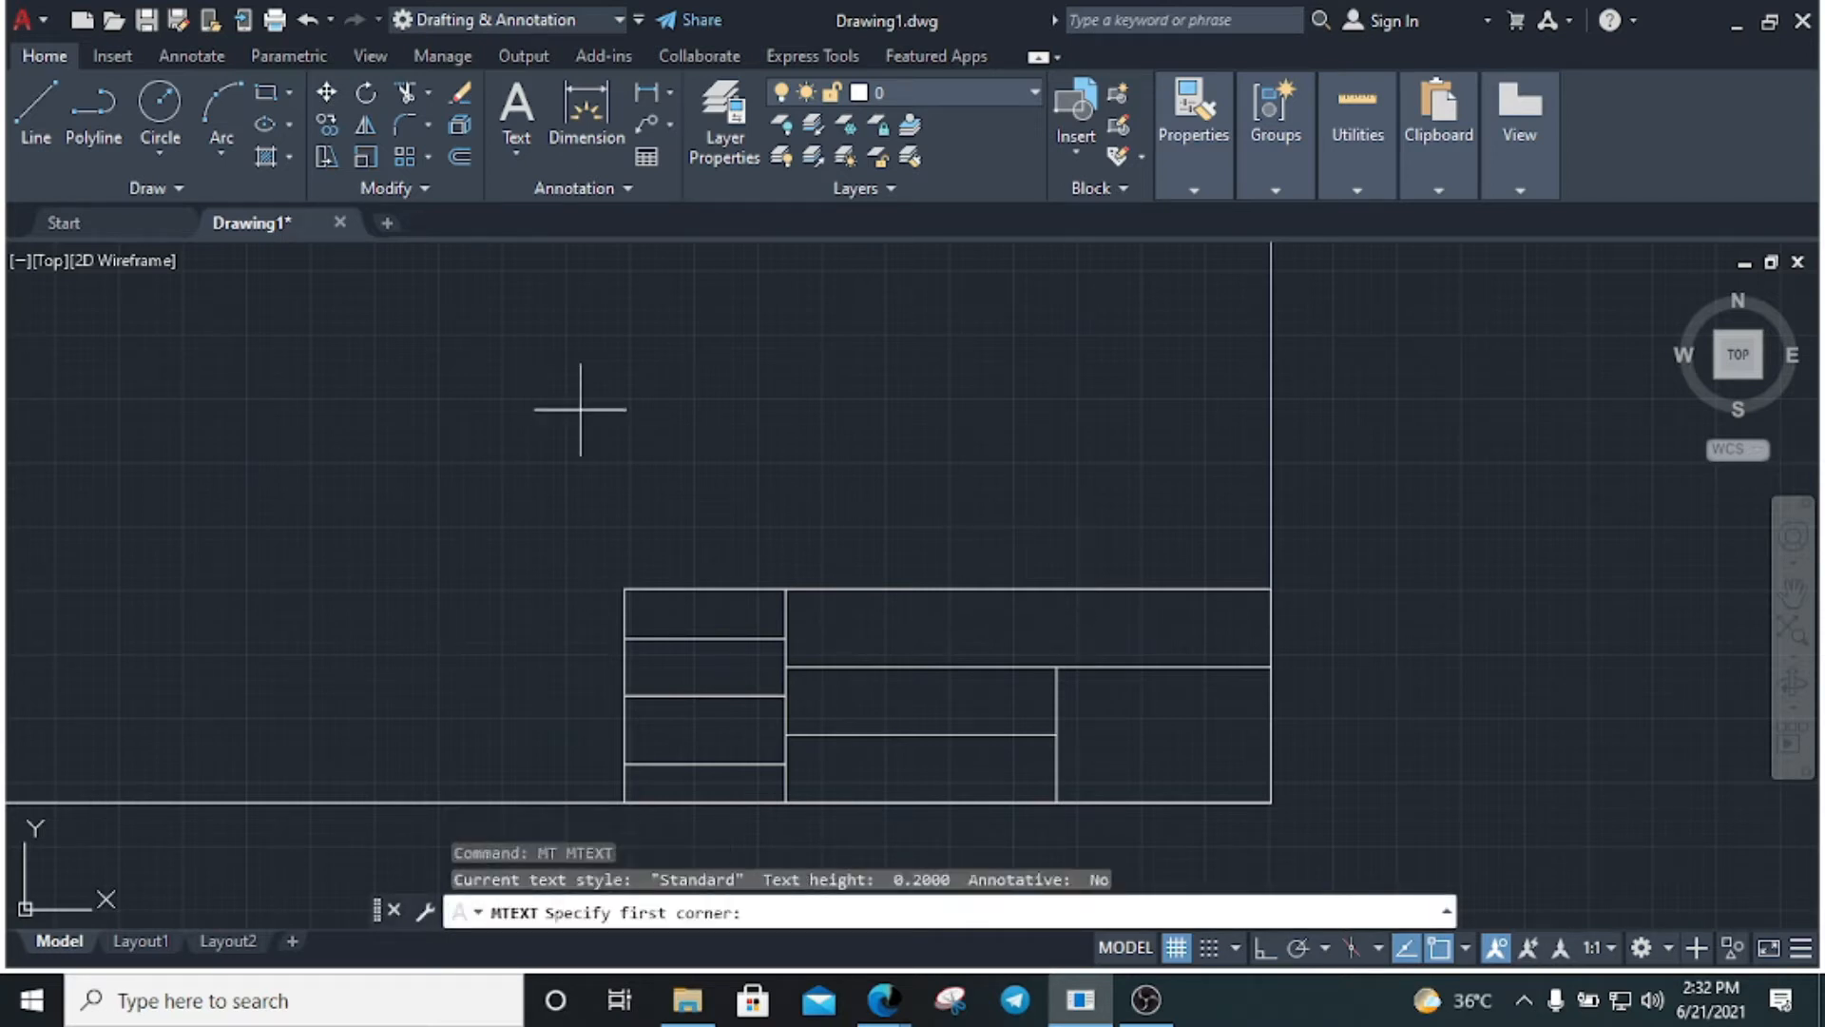
pyautogui.click(663, 409)
pyautogui.click(1071, 526)
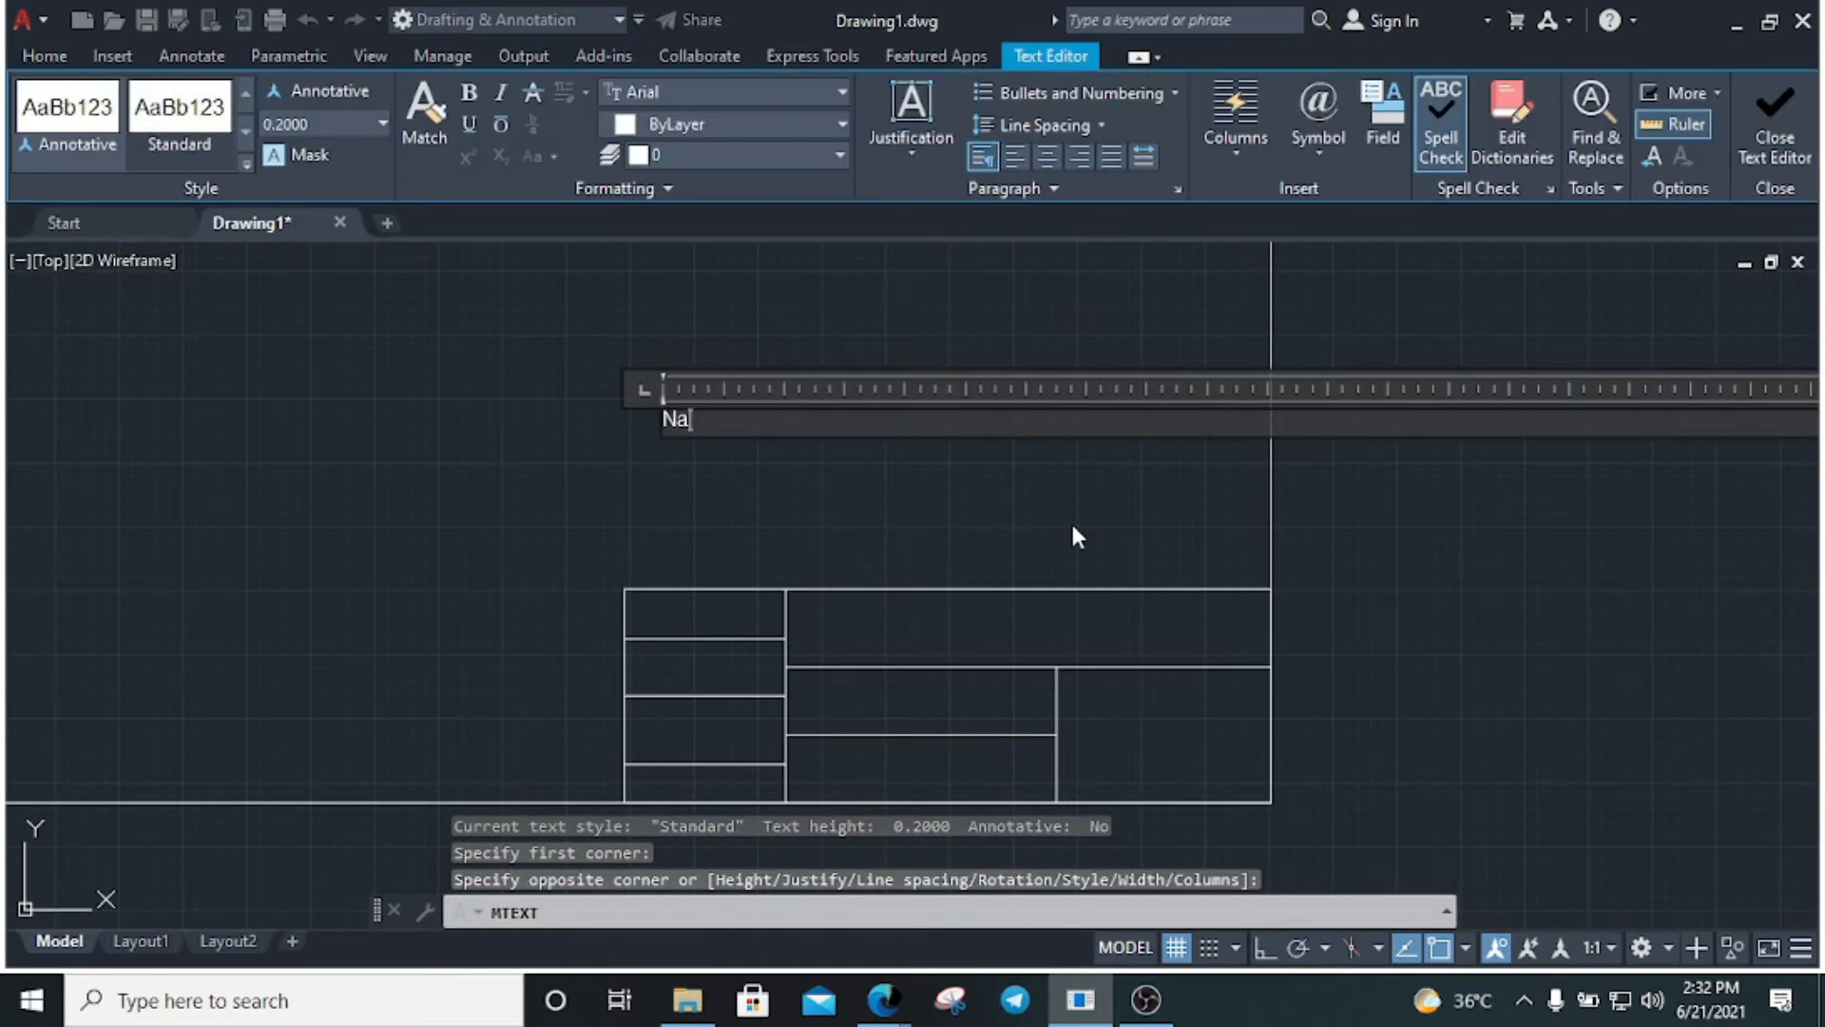
pyautogui.hotkey('ctrl', 'a')
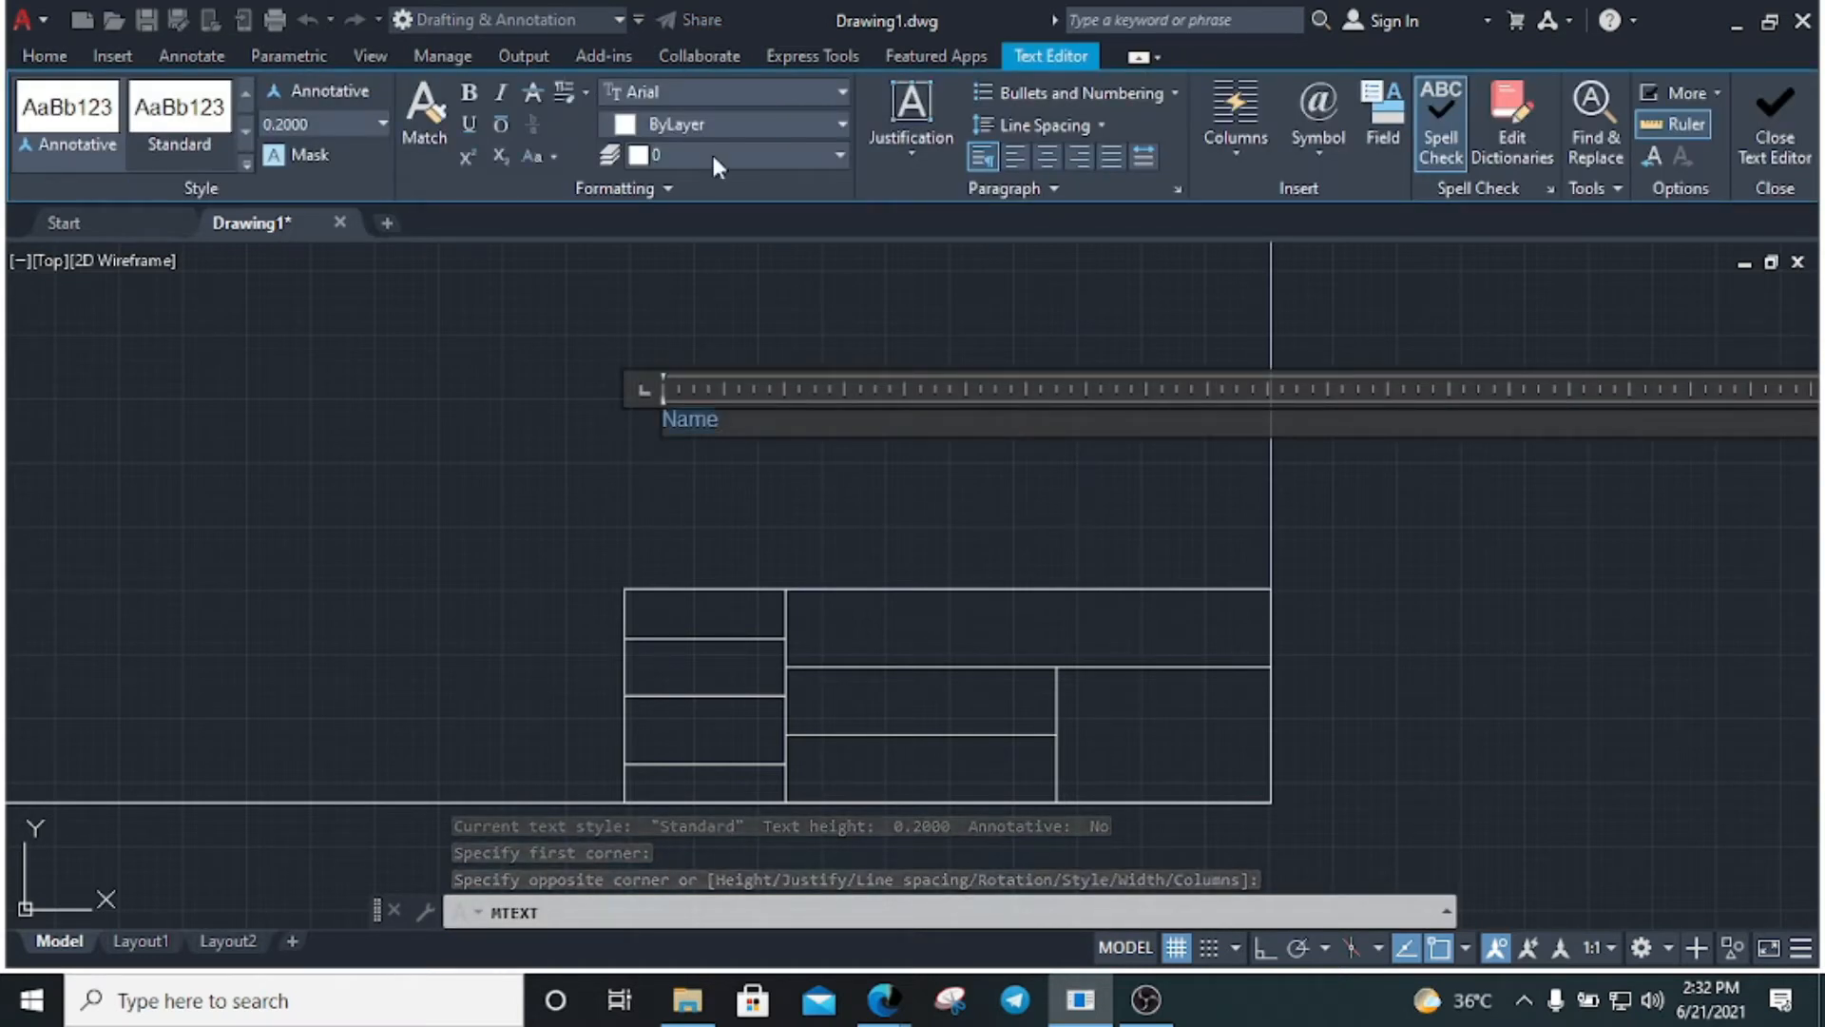
pyautogui.click(333, 125)
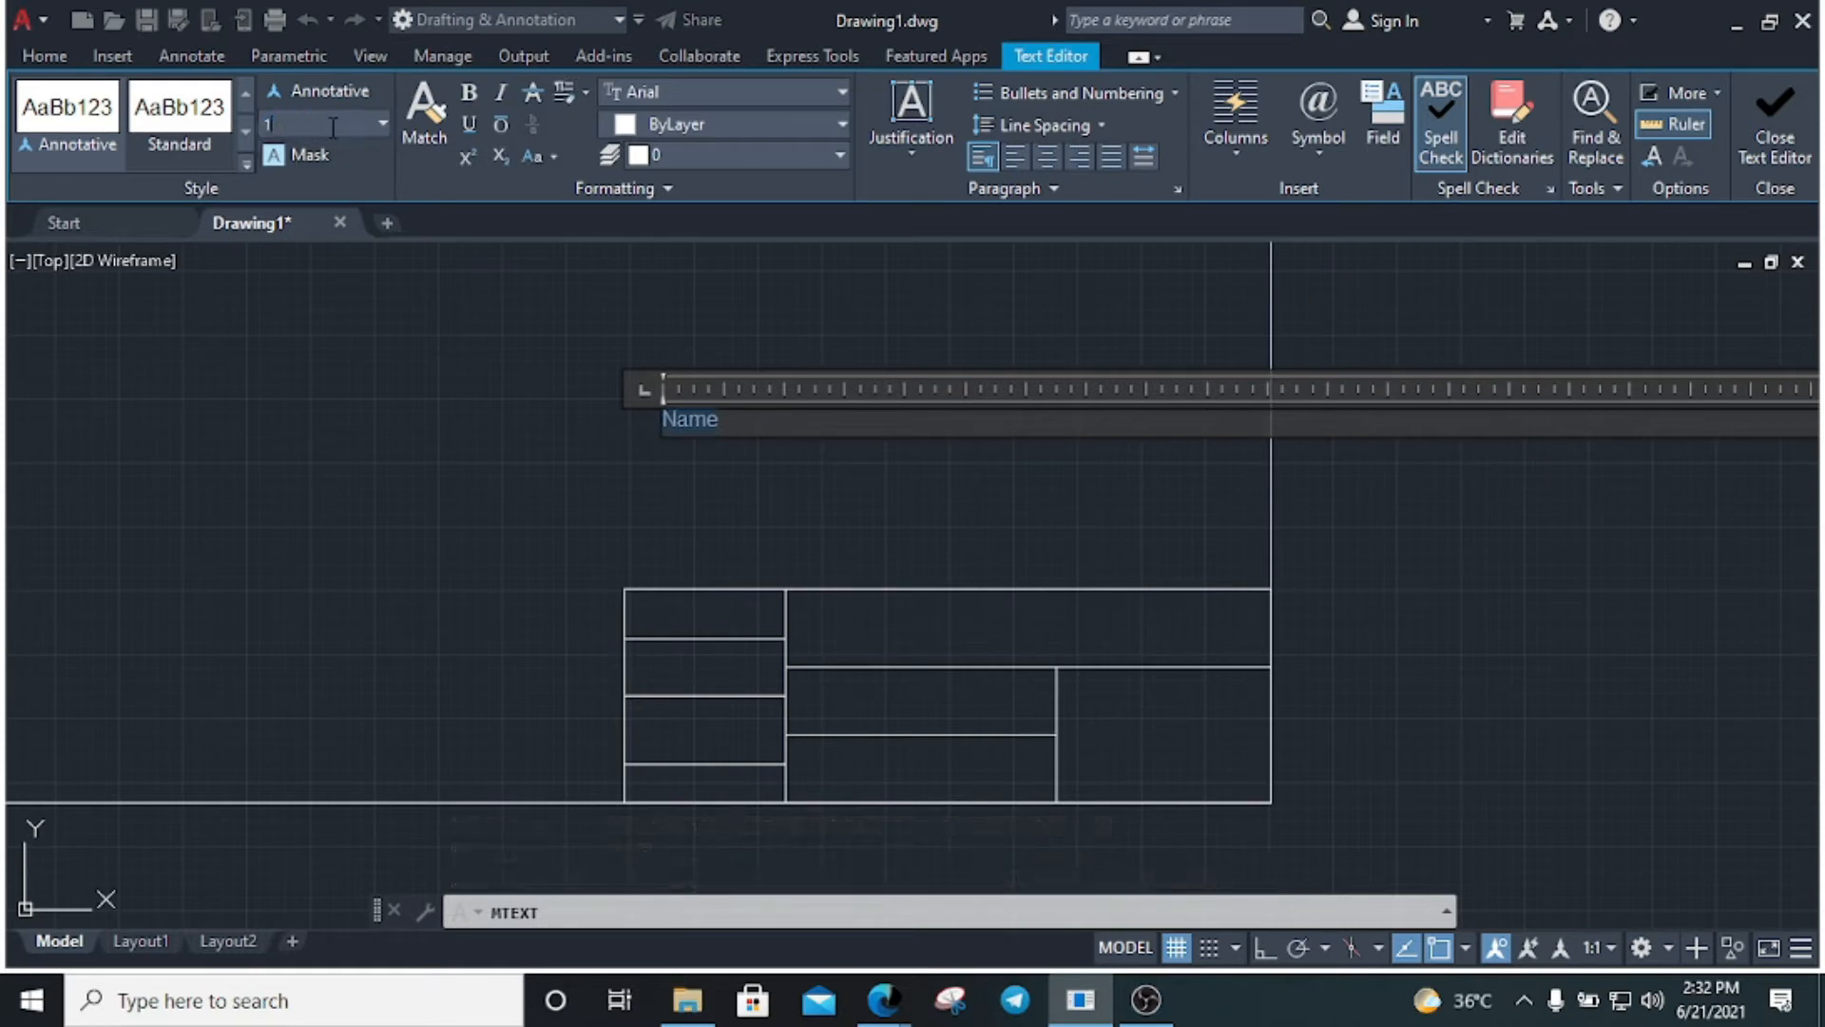
pyautogui.press('Return')
pyautogui.click(374, 318)
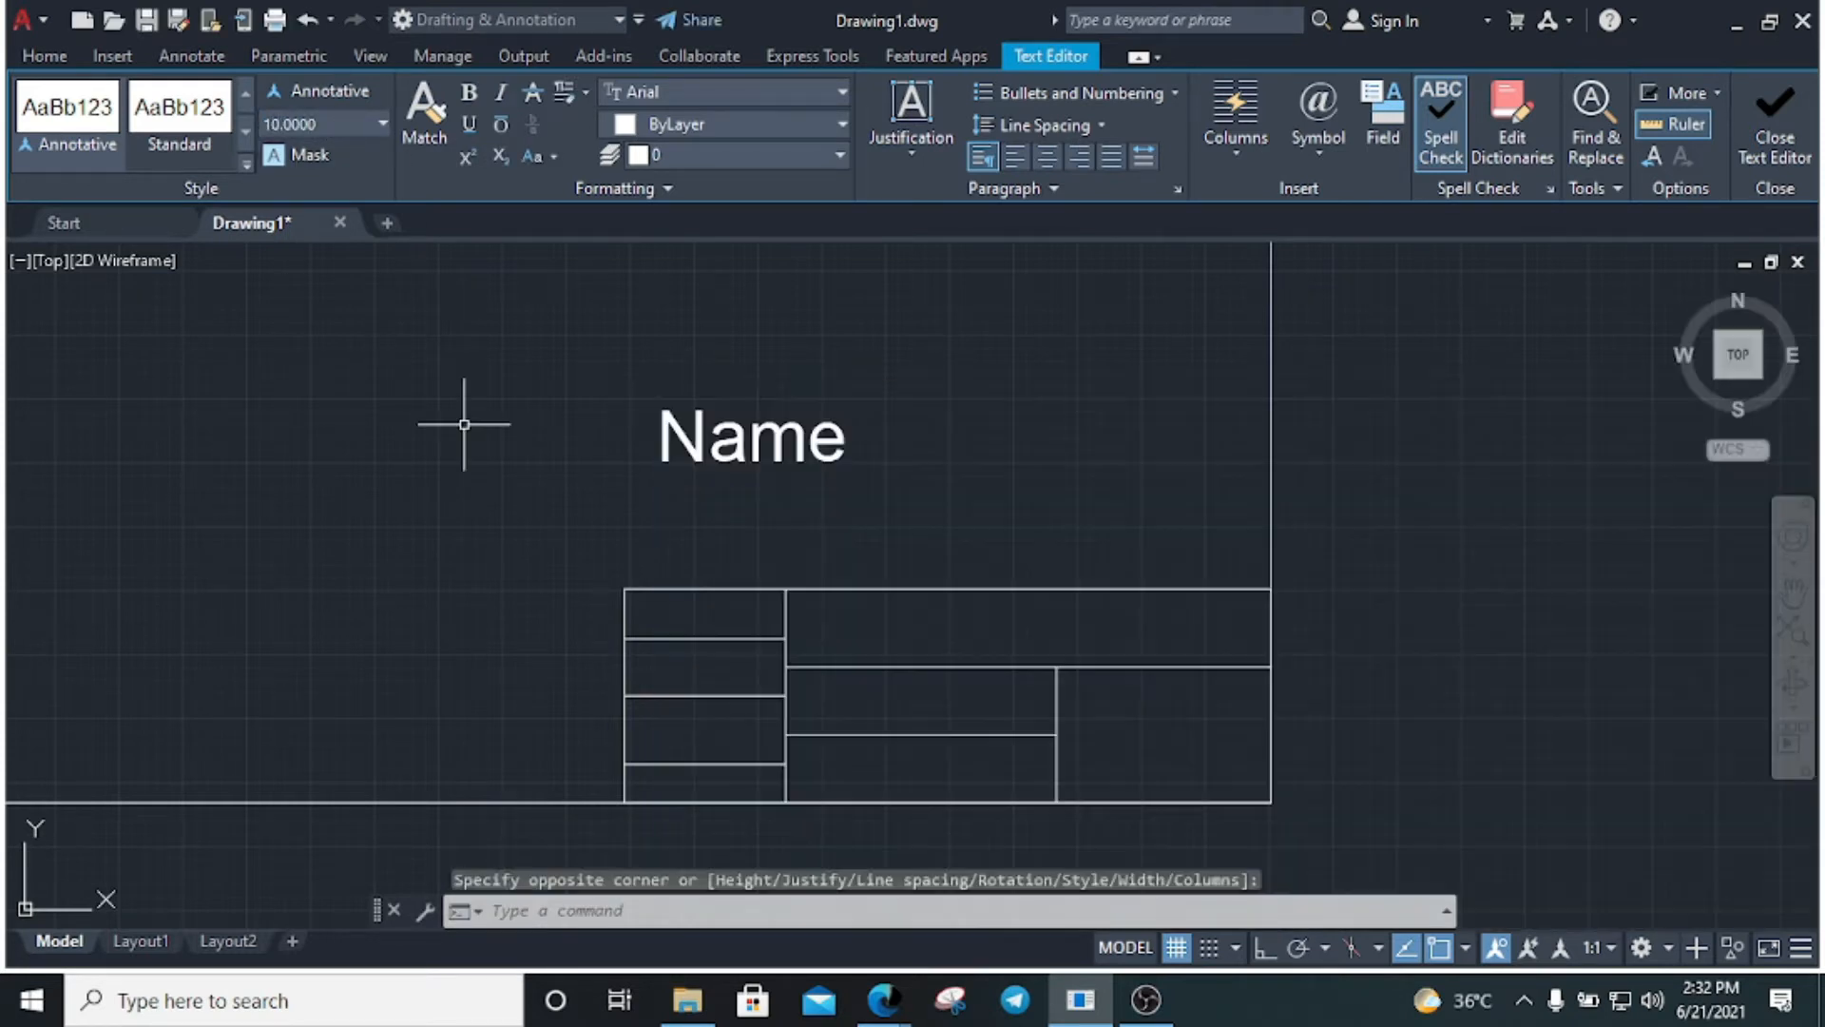
pyautogui.click(706, 436)
pyautogui.press('Escape')
pyautogui.hotkey('ctrl', 'a')
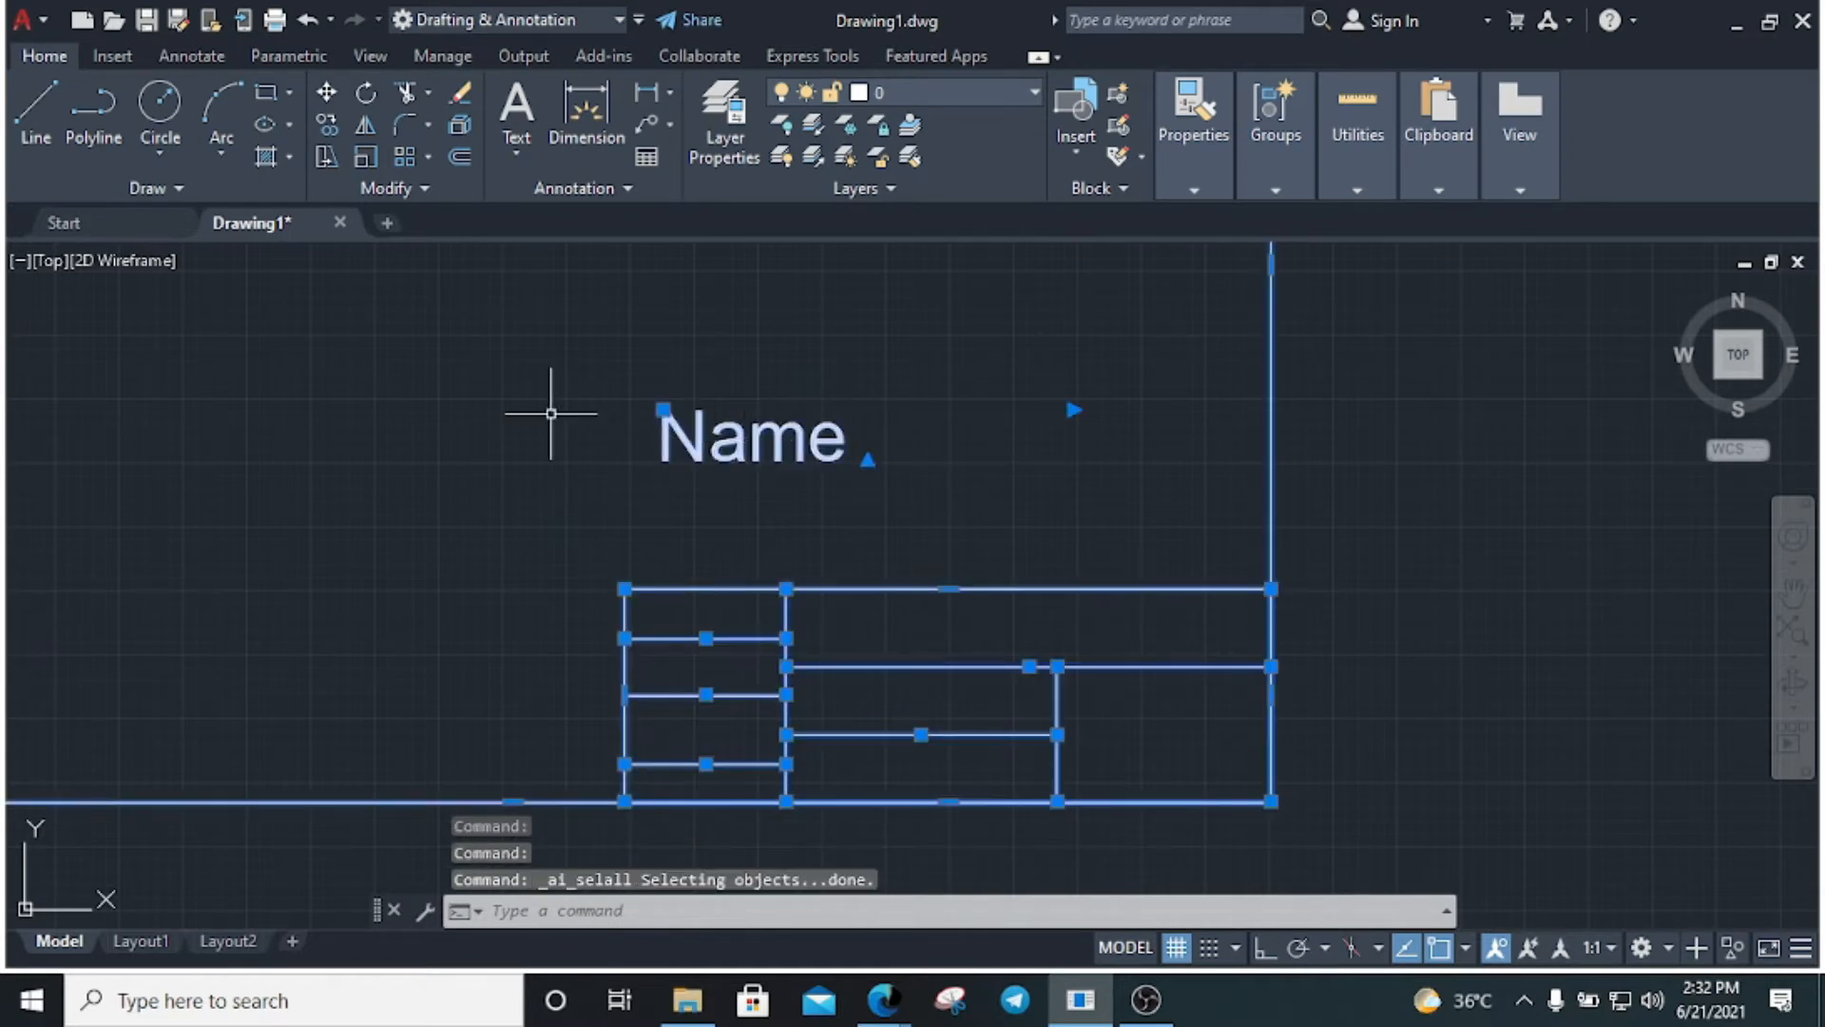
pyautogui.press('Escape')
# Reduce the Name label's text height to 3, then select it
pyautogui.doubleClick(709, 439)
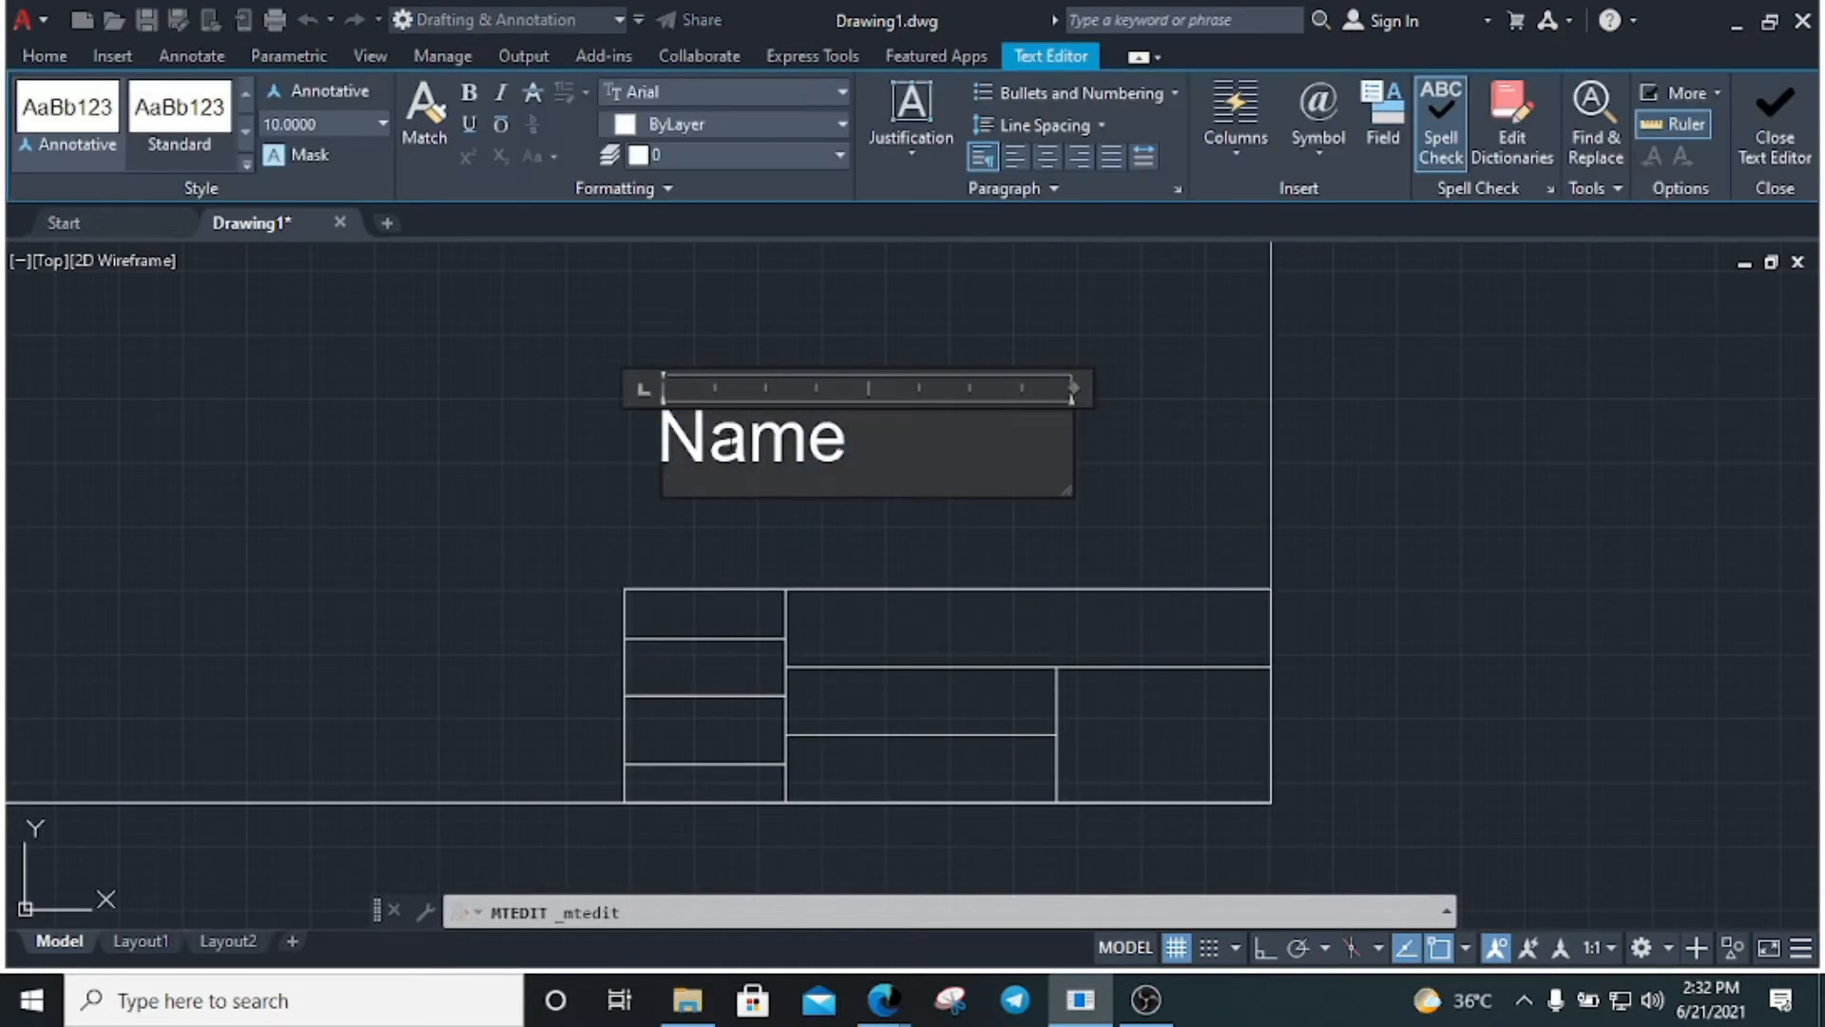
pyautogui.hotkey('ctrl', 'a')
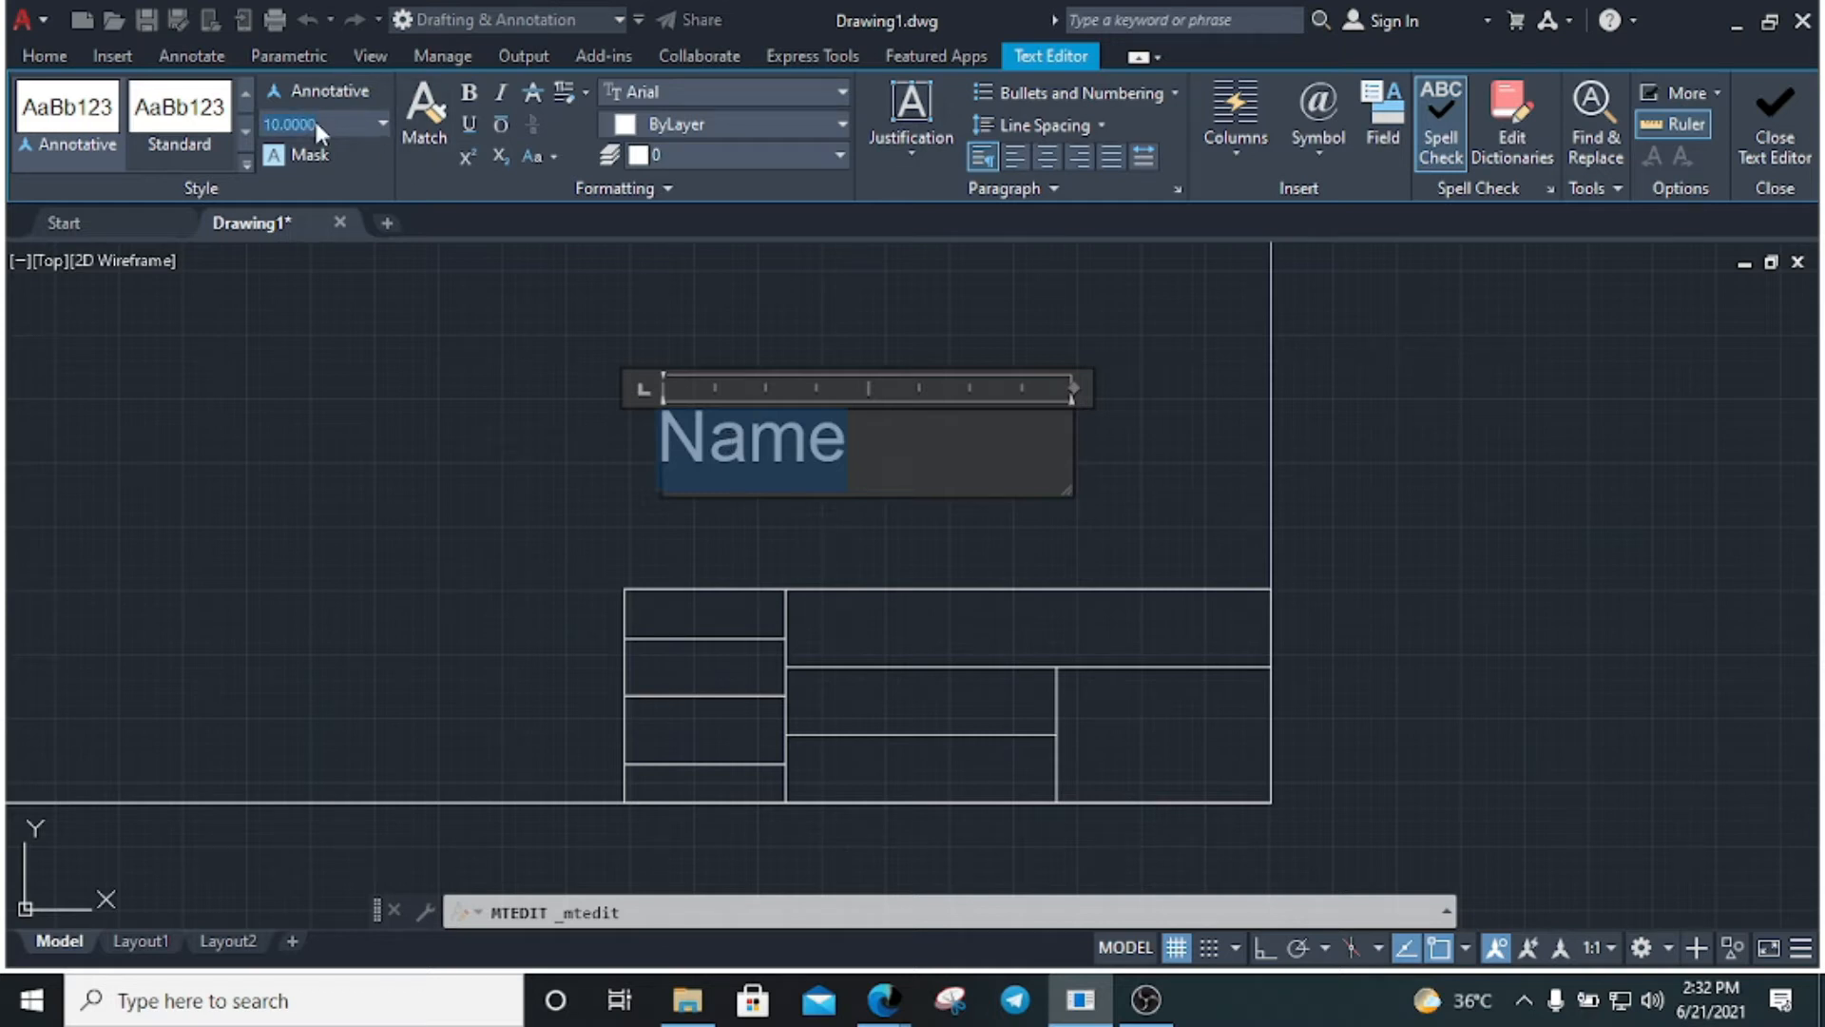
pyautogui.click(316, 125)
pyautogui.write('3')
pyautogui.press('Return')
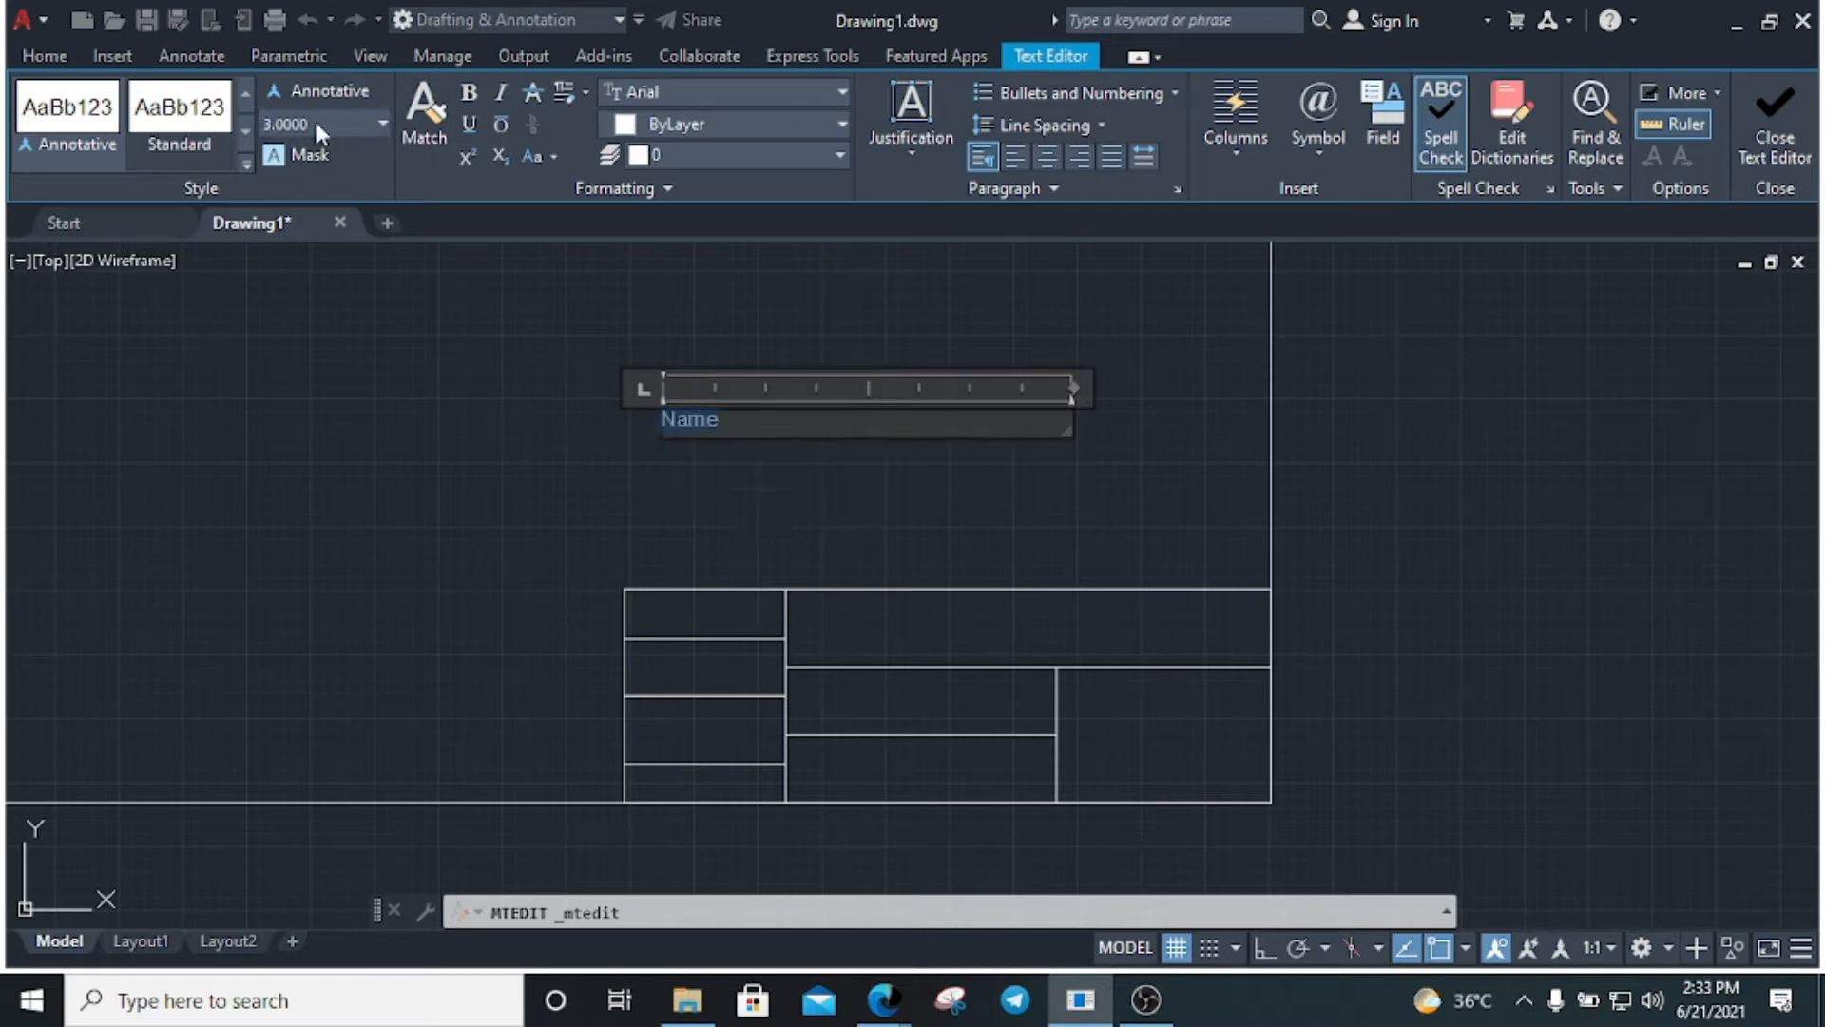
pyautogui.click(461, 483)
pyautogui.scroll(3, 633, 420)
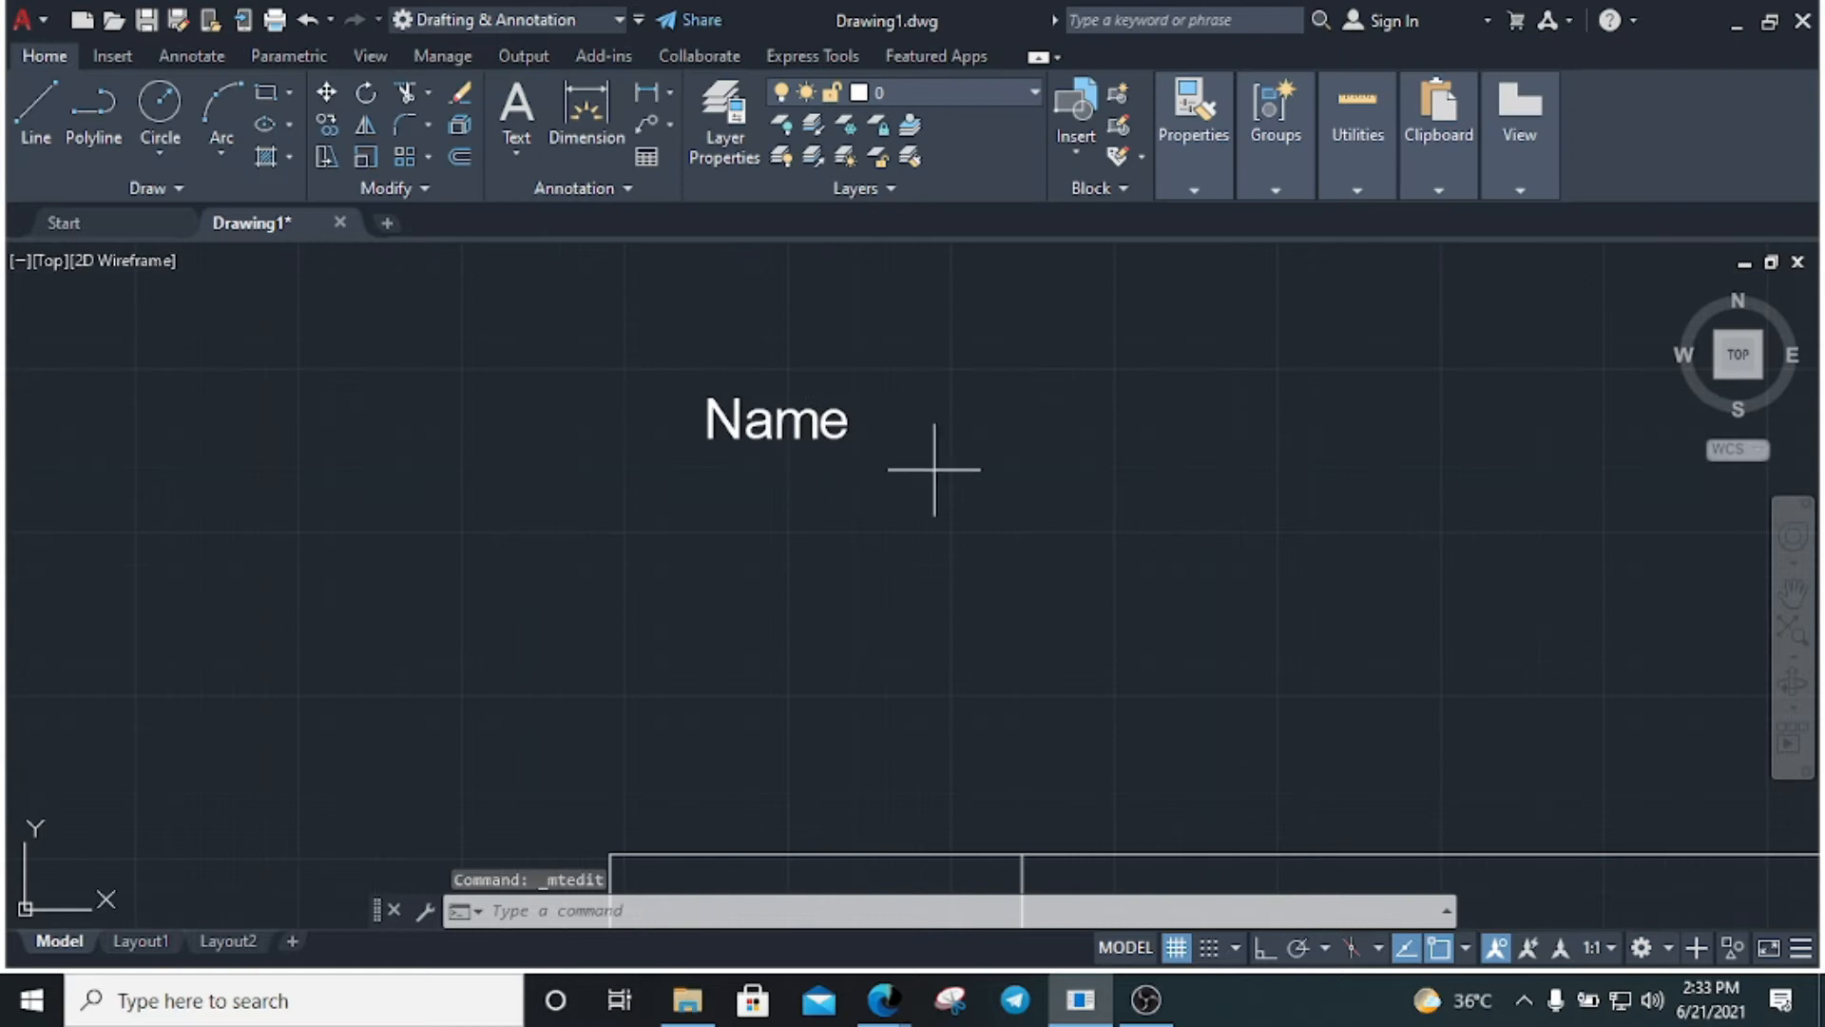
pyautogui.click(935, 471)
pyautogui.click(665, 411)
# Move a copy of Name into the table's top-left cell and delete the original outside
pyautogui.write('co')
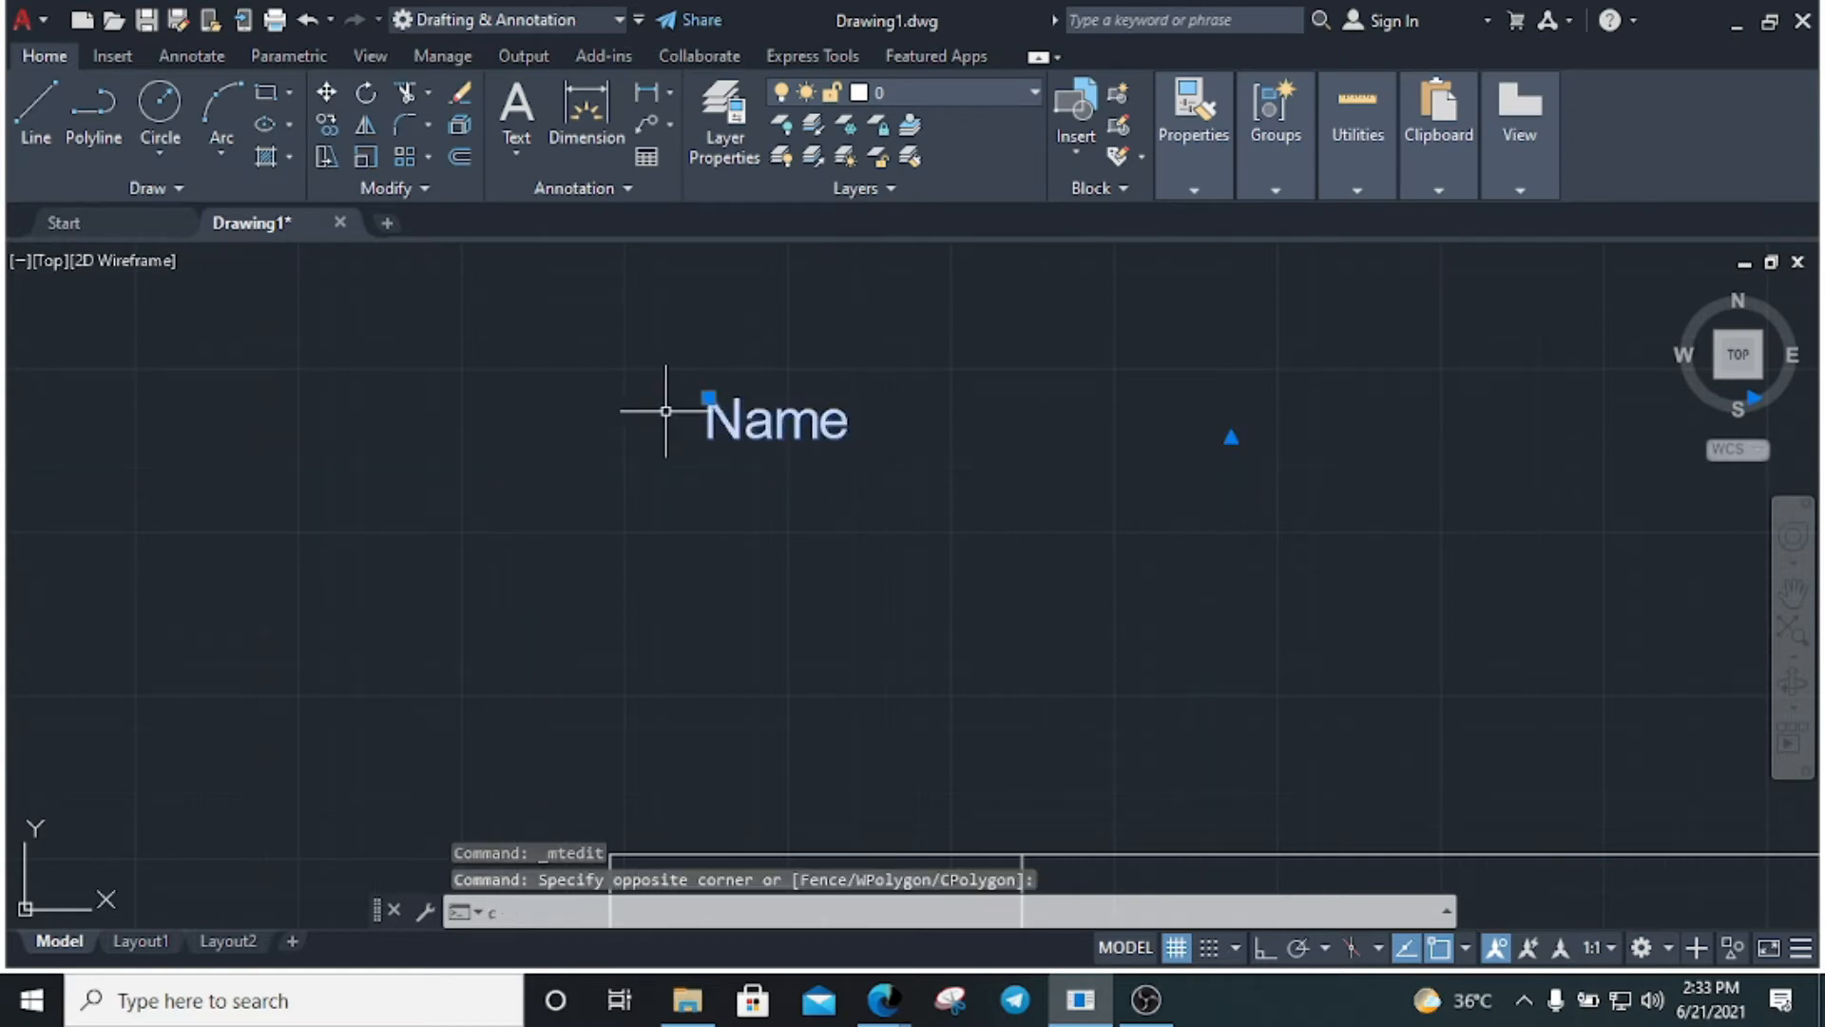
pyautogui.press('Return')
pyautogui.click(729, 432)
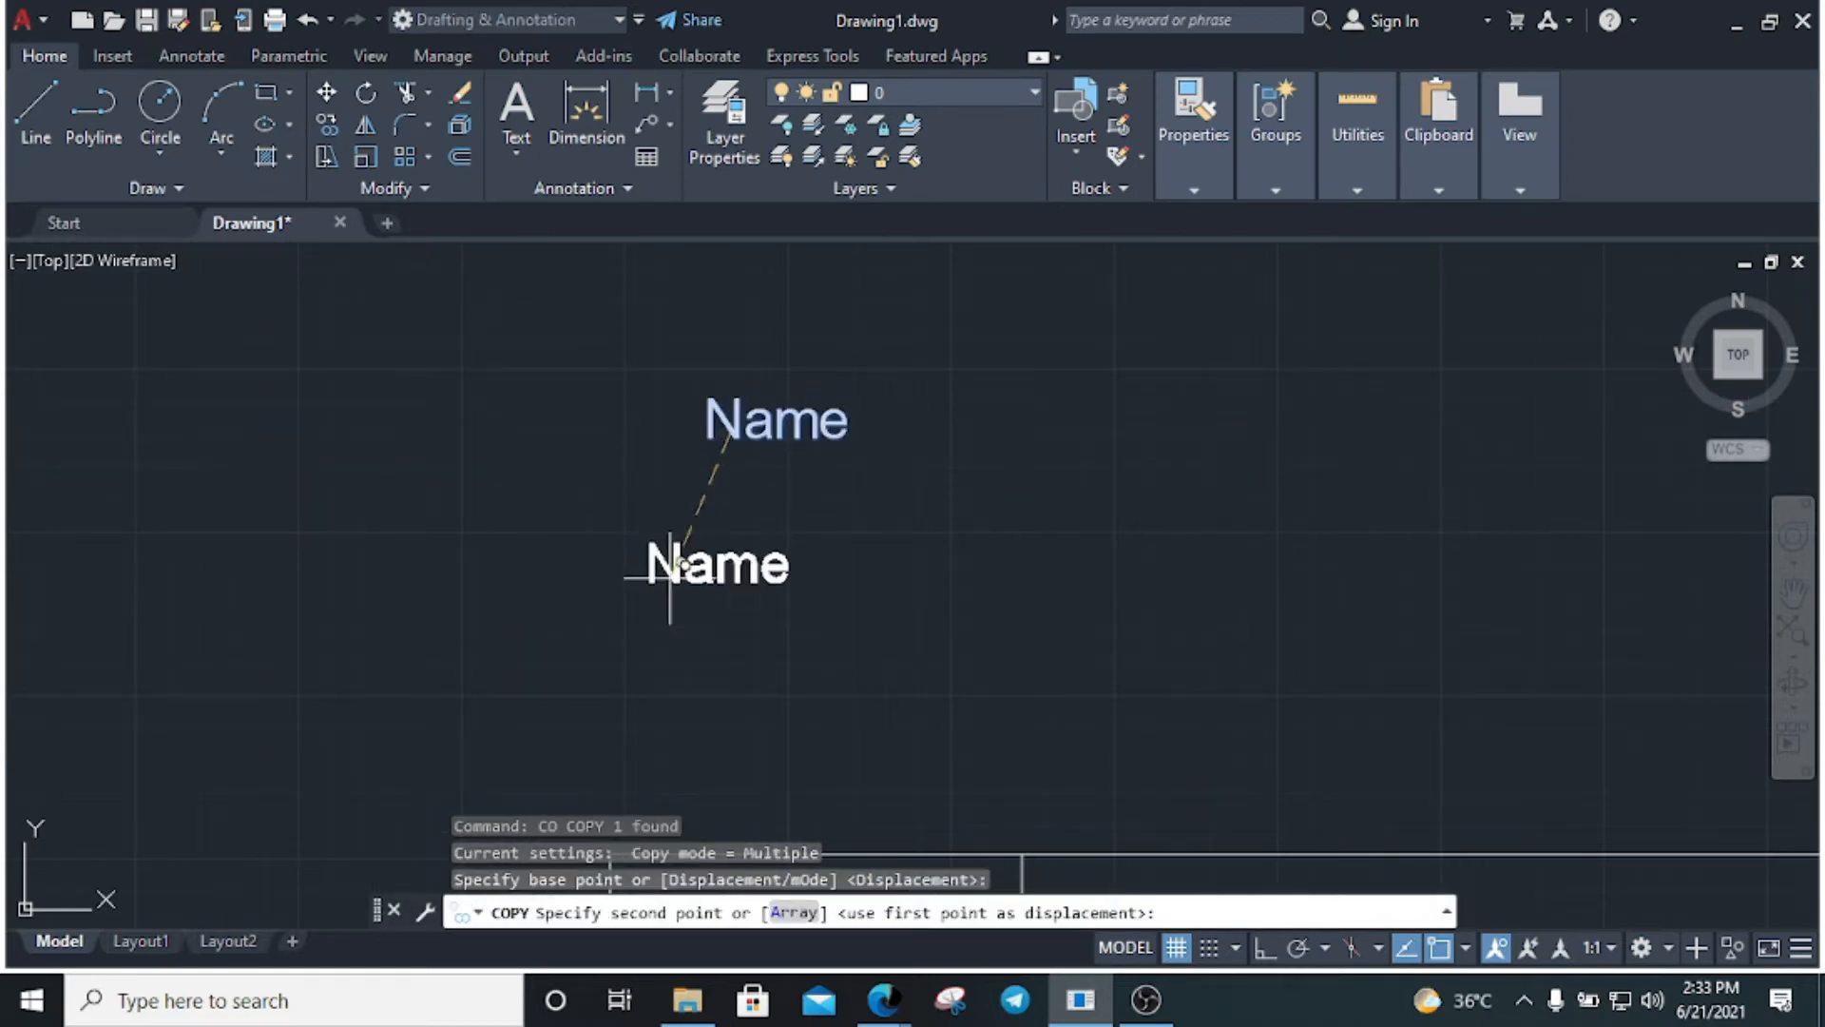
pyautogui.scroll(-3, 705, 579)
pyautogui.scroll(5, 711, 603)
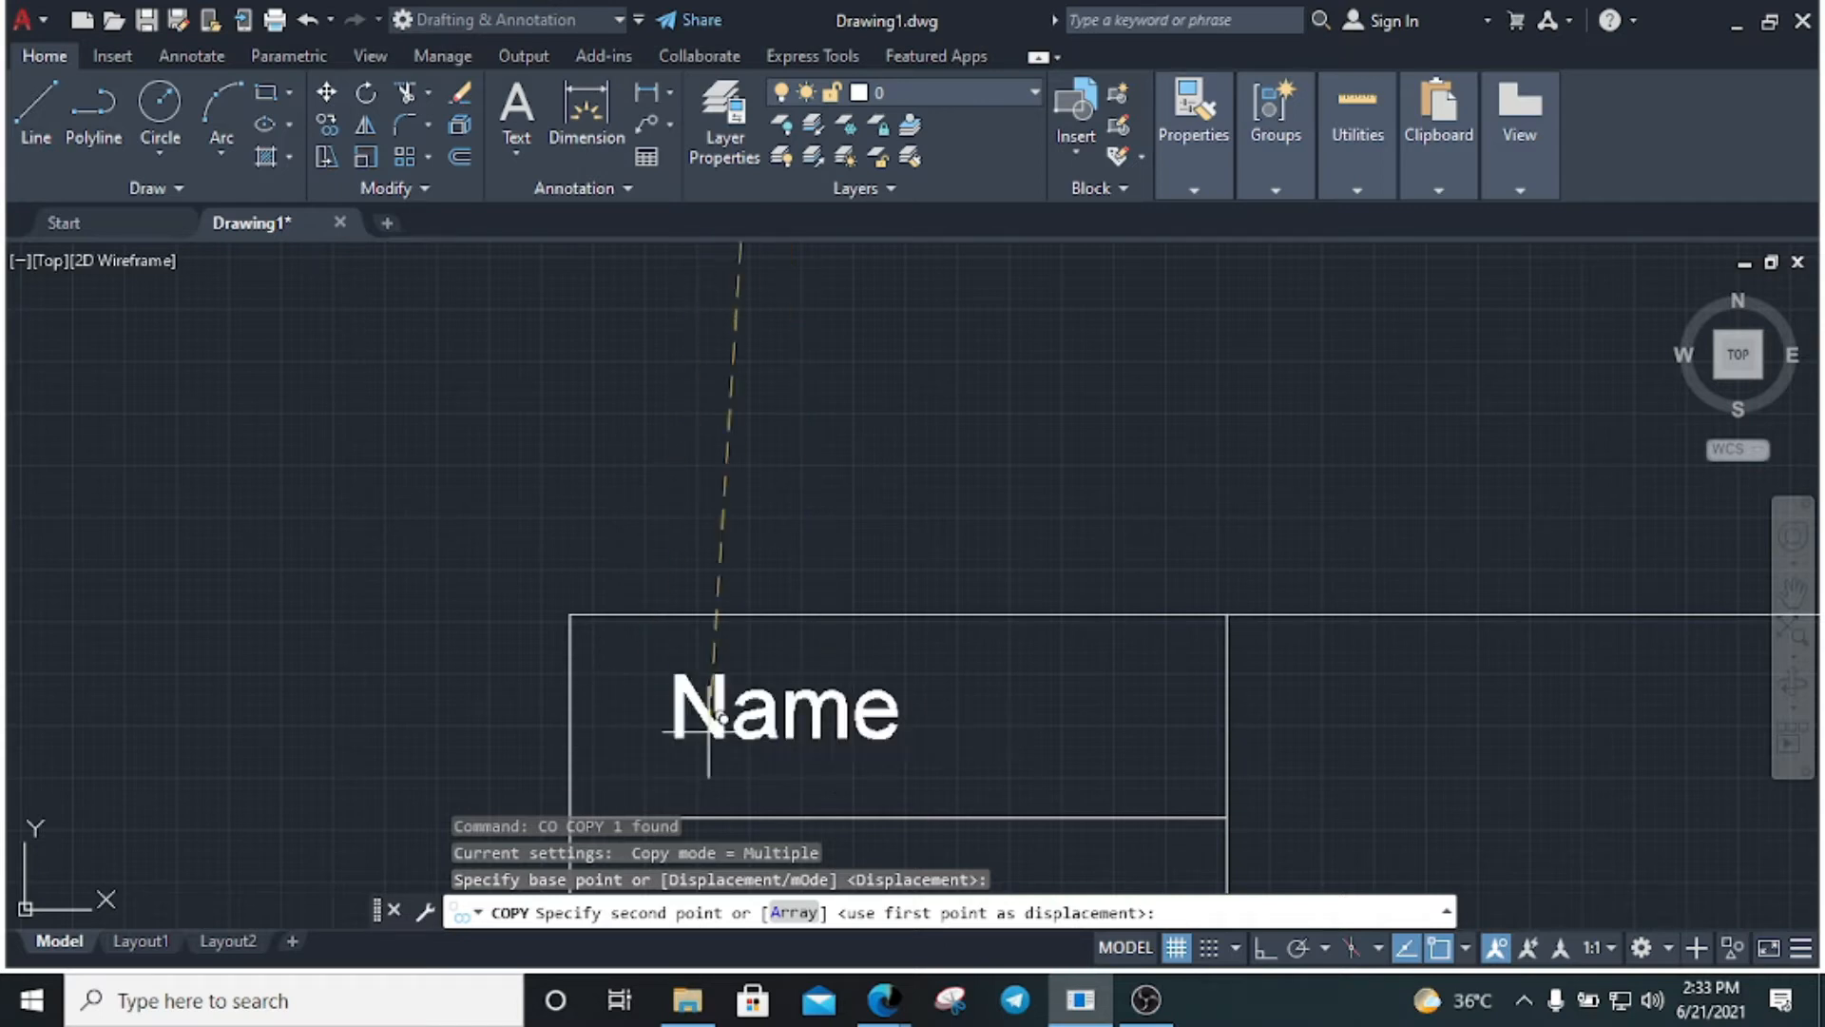
pyautogui.click(623, 751)
pyautogui.press('Escape')
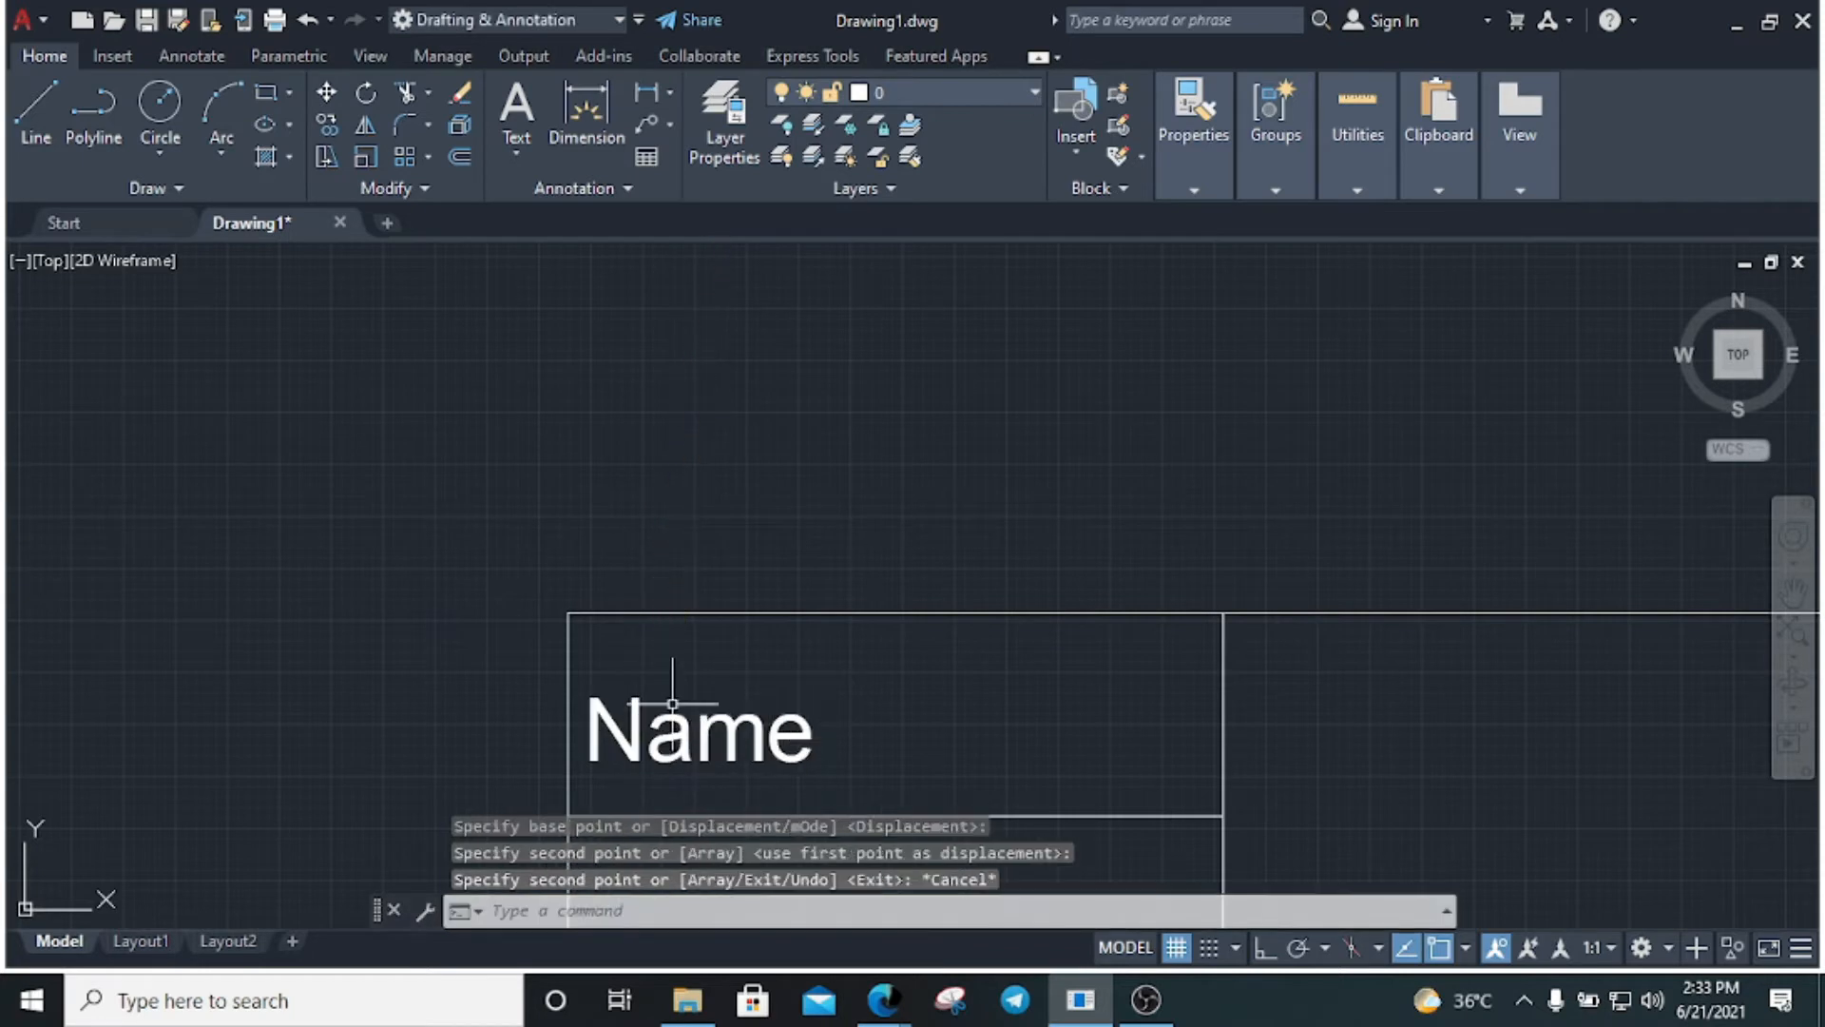
pyautogui.scroll(-6, 672, 703)
pyautogui.click(775, 570)
pyautogui.click(591, 481)
pyautogui.press('Delete')
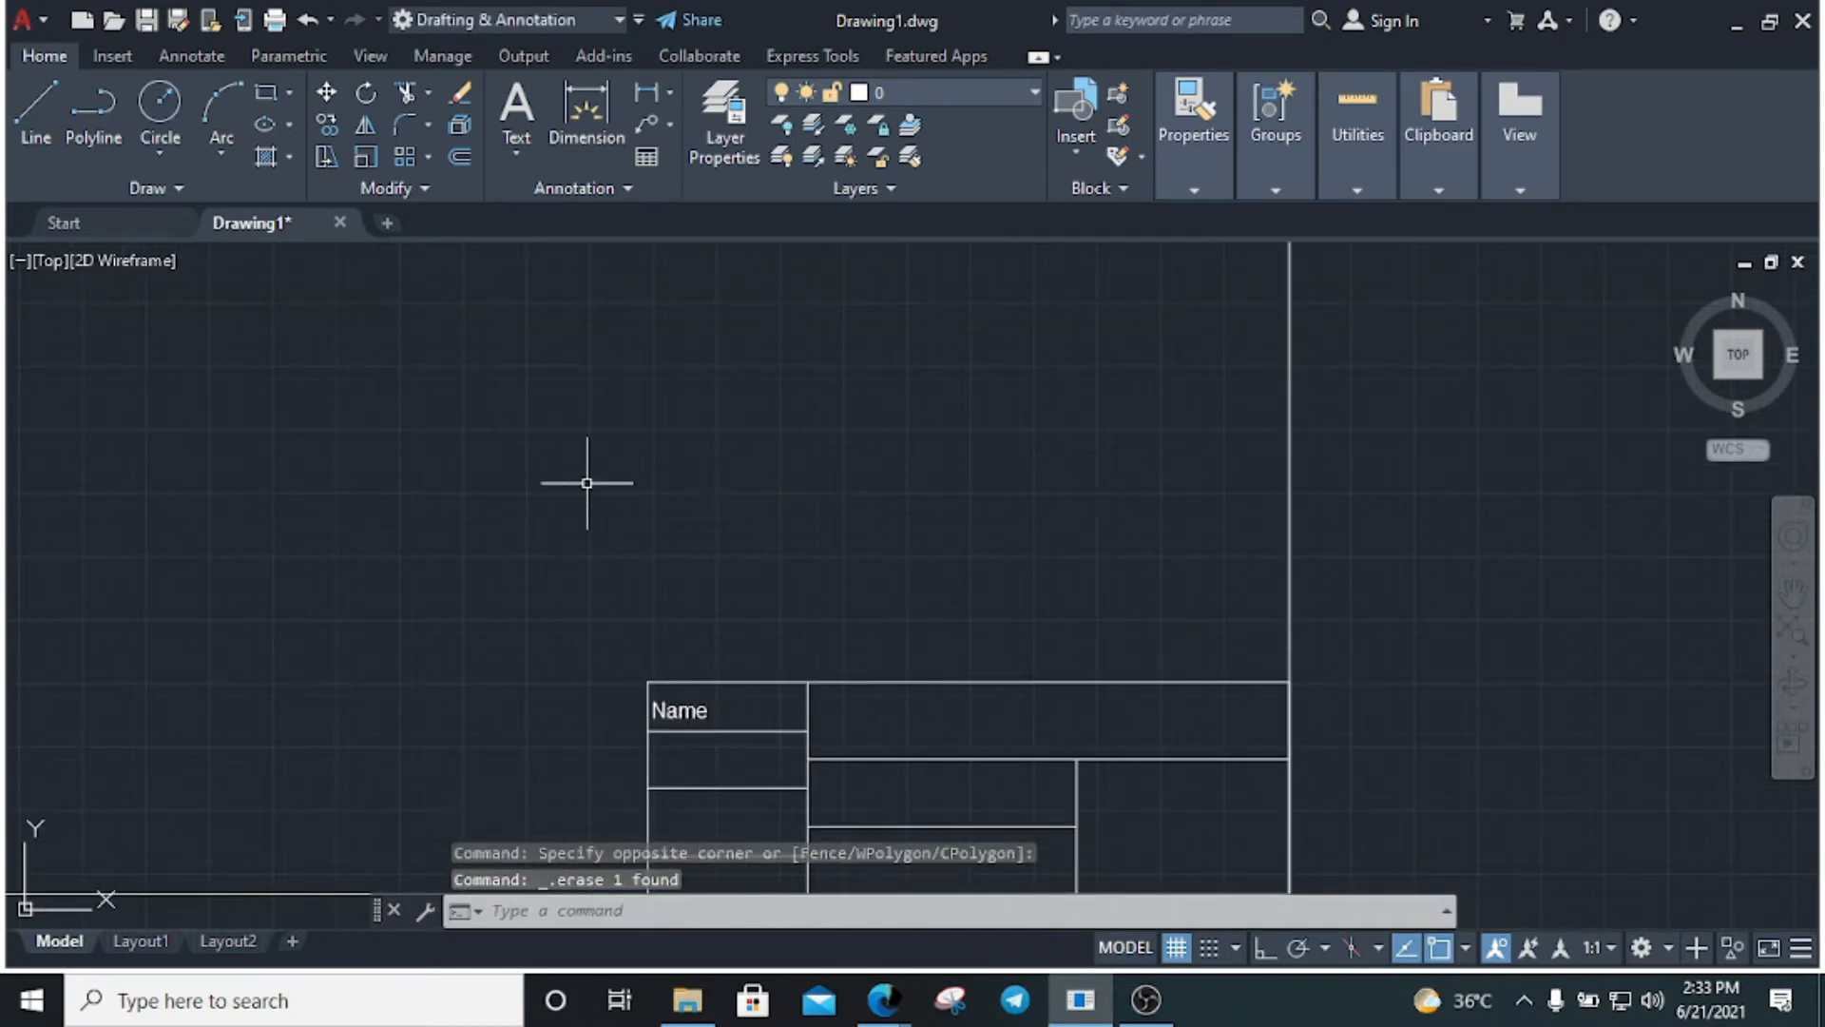
pyautogui.scroll(5, 690, 685)
pyautogui.click(703, 741)
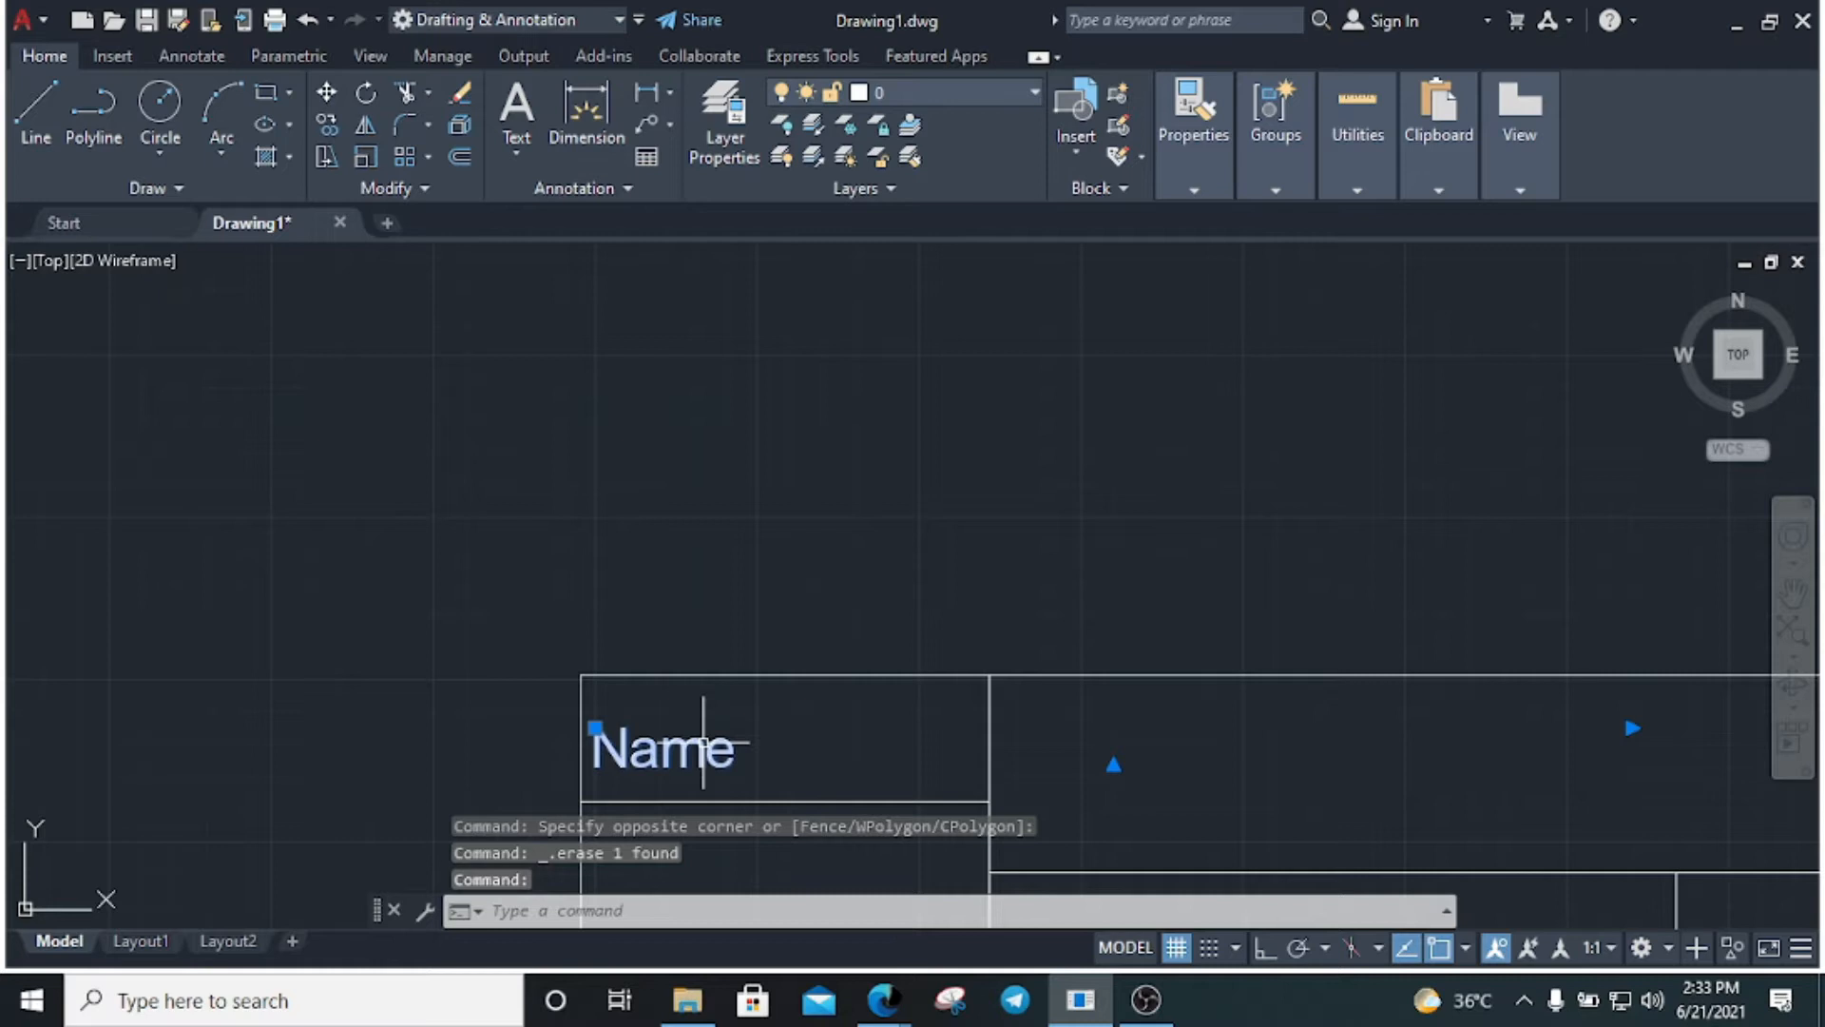
# Copy the Name label into the seven remaining title block cells
pyautogui.write('co')
pyautogui.press('Return')
pyautogui.scroll(-5, 682, 537)
pyautogui.scroll(5, 684, 637)
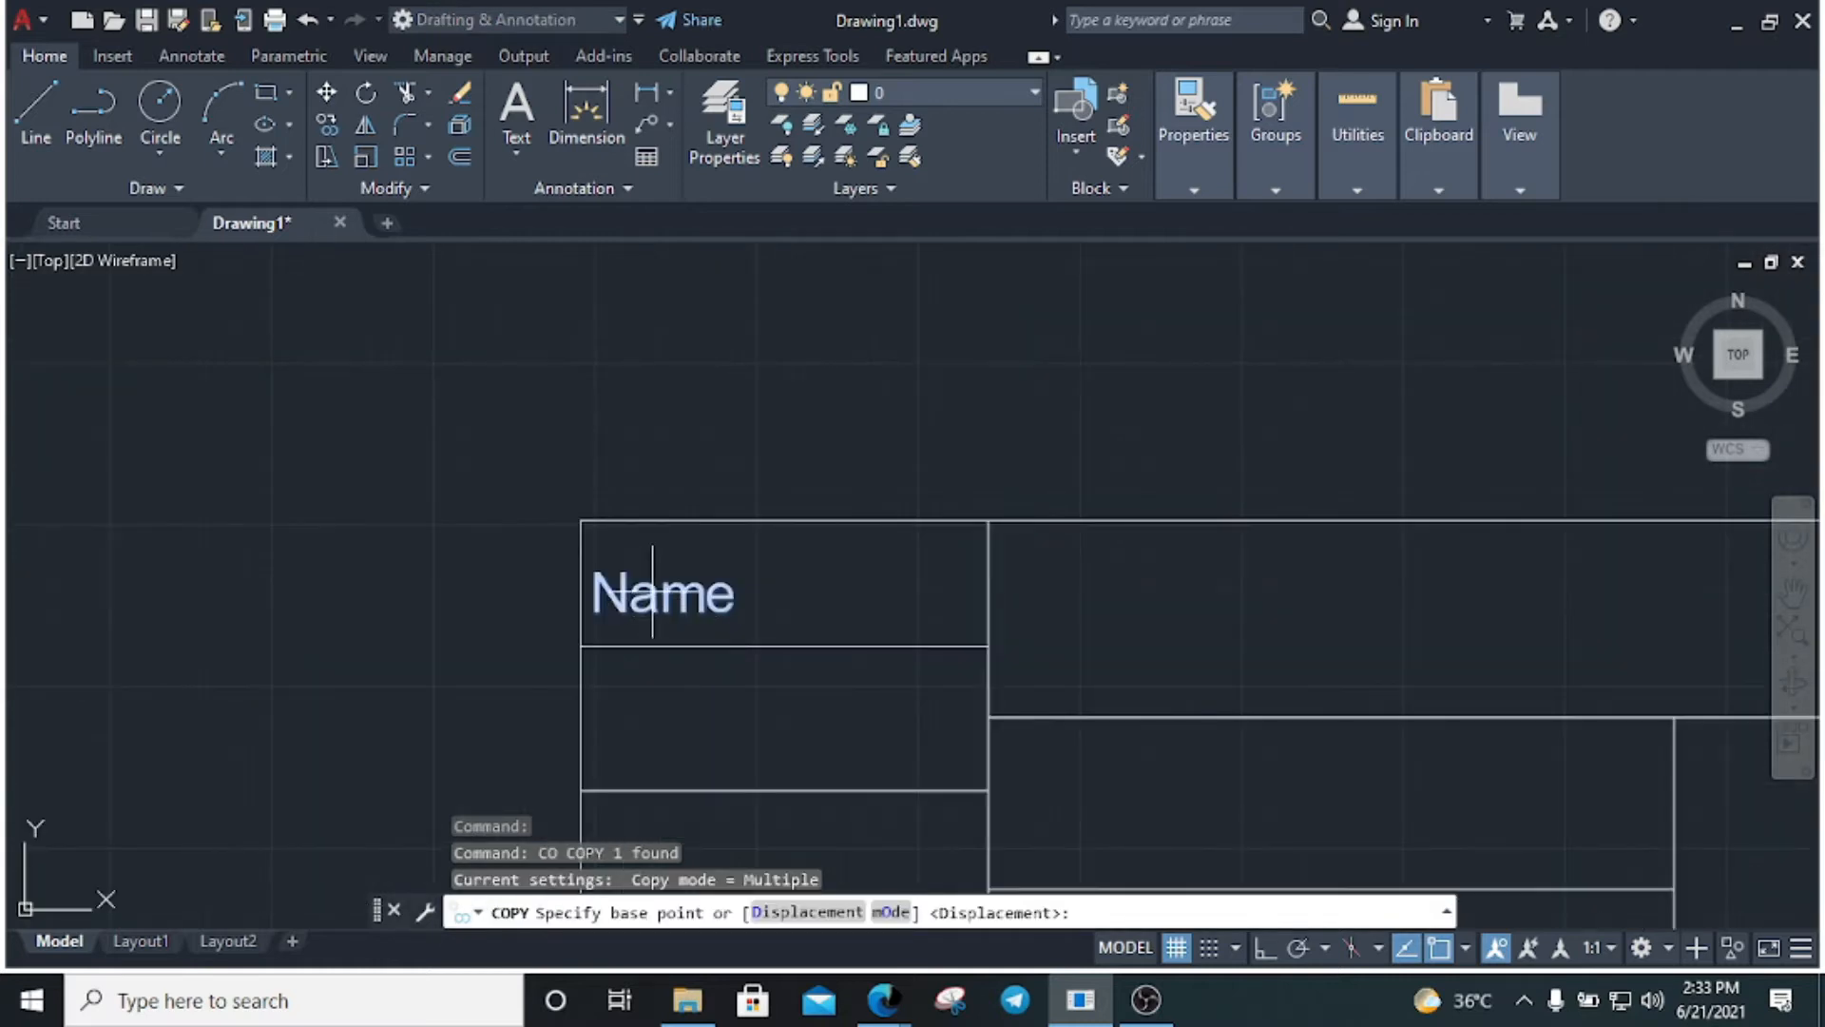
pyautogui.click(652, 594)
pyautogui.click(652, 726)
pyautogui.scroll(-2, 748, 617)
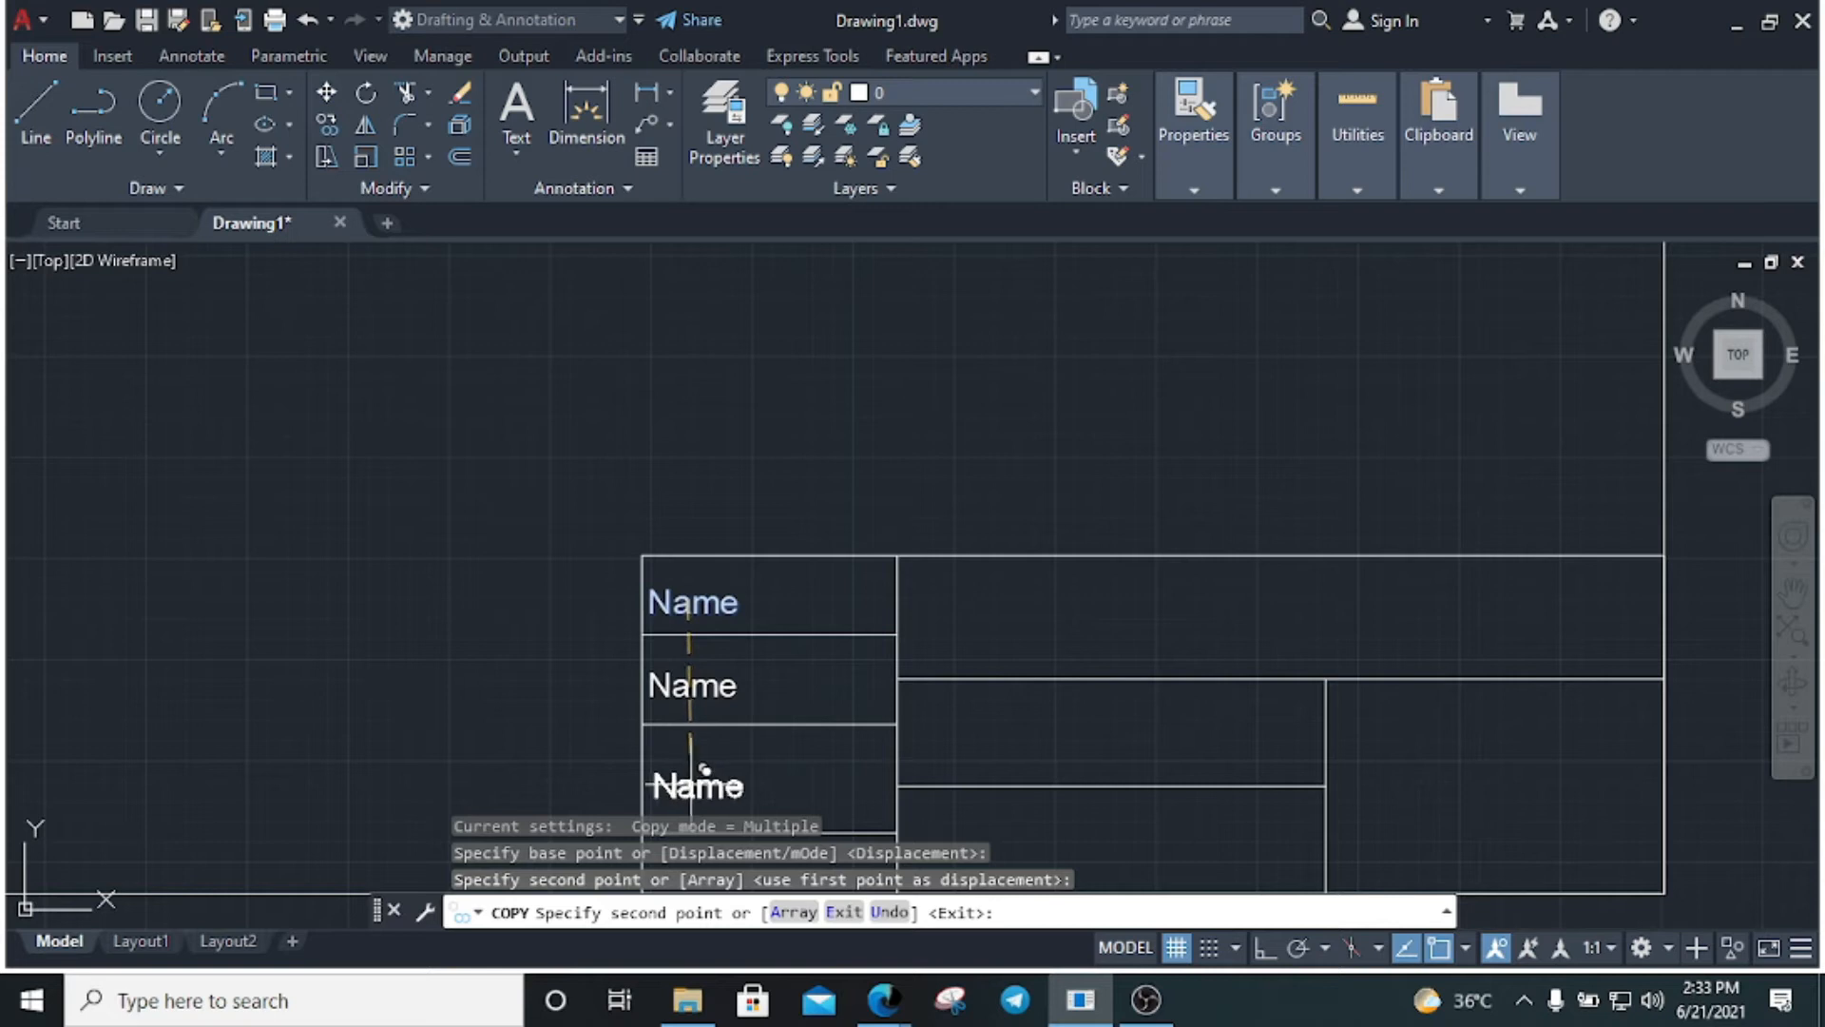
pyautogui.click(688, 772)
pyautogui.scroll(-3, 737, 659)
pyautogui.scroll(5, 751, 746)
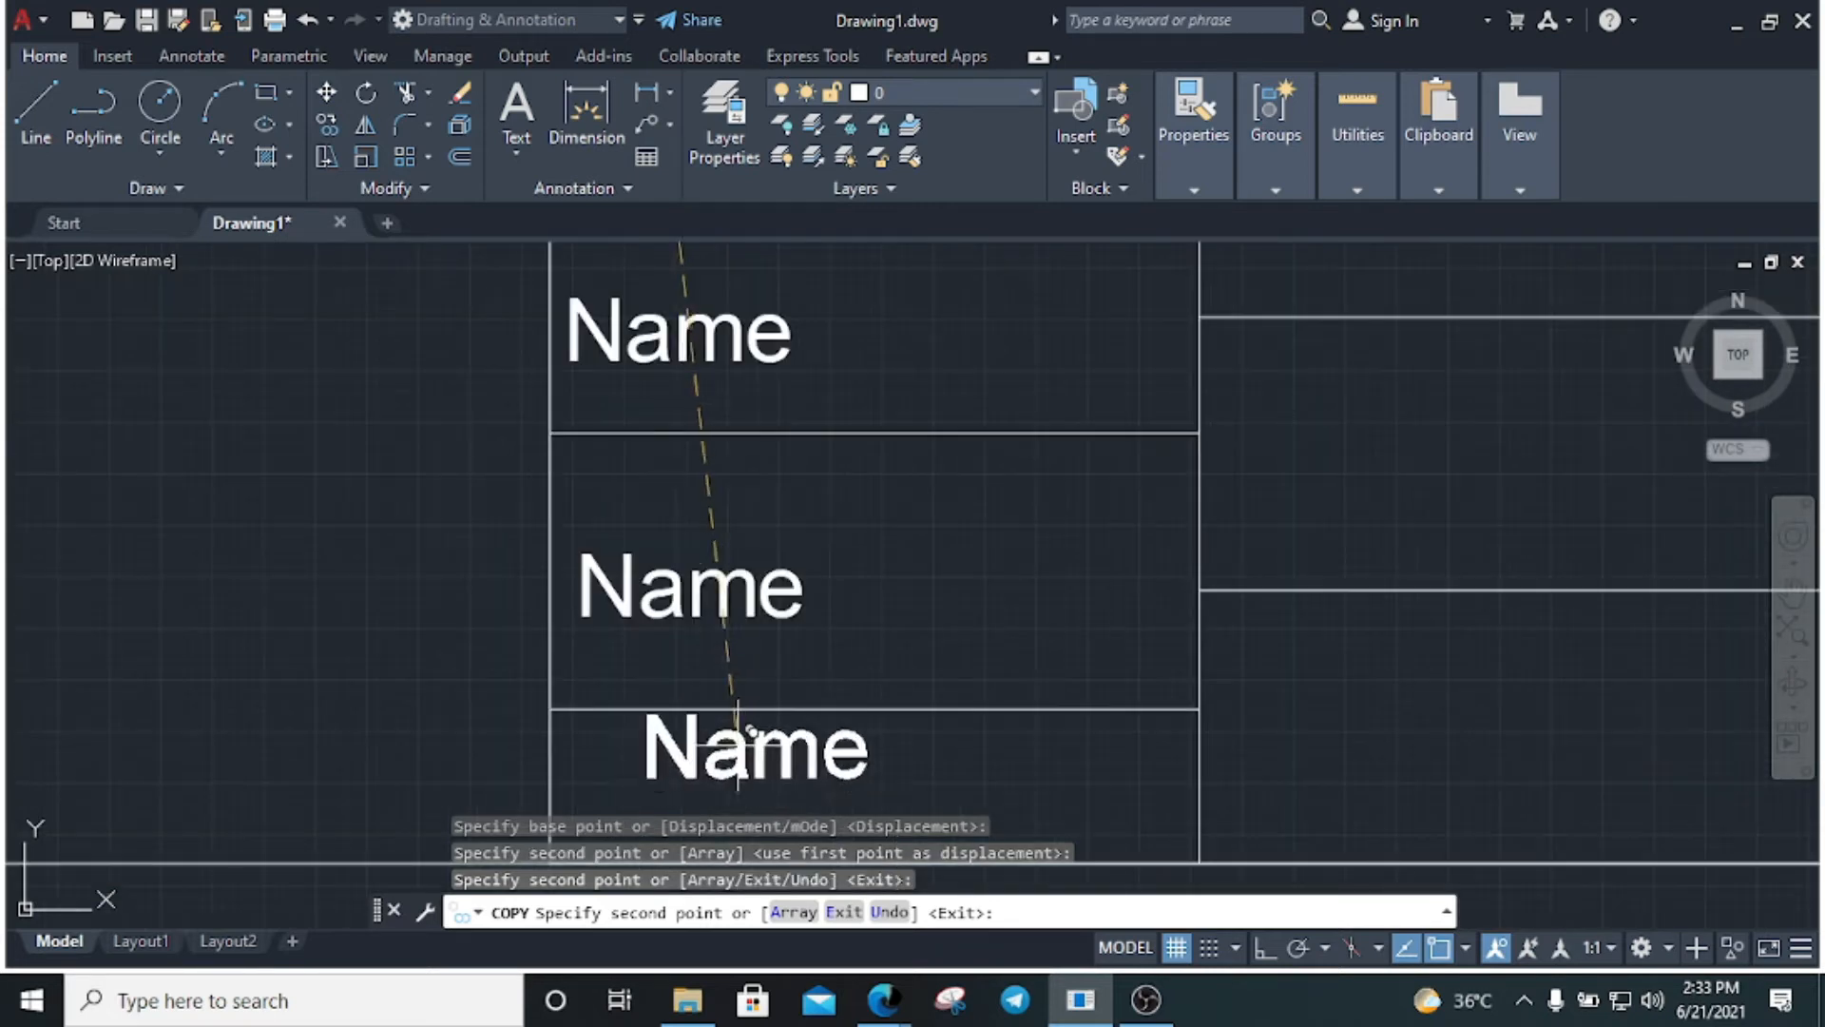
pyautogui.click(677, 775)
pyautogui.scroll(-4, 785, 638)
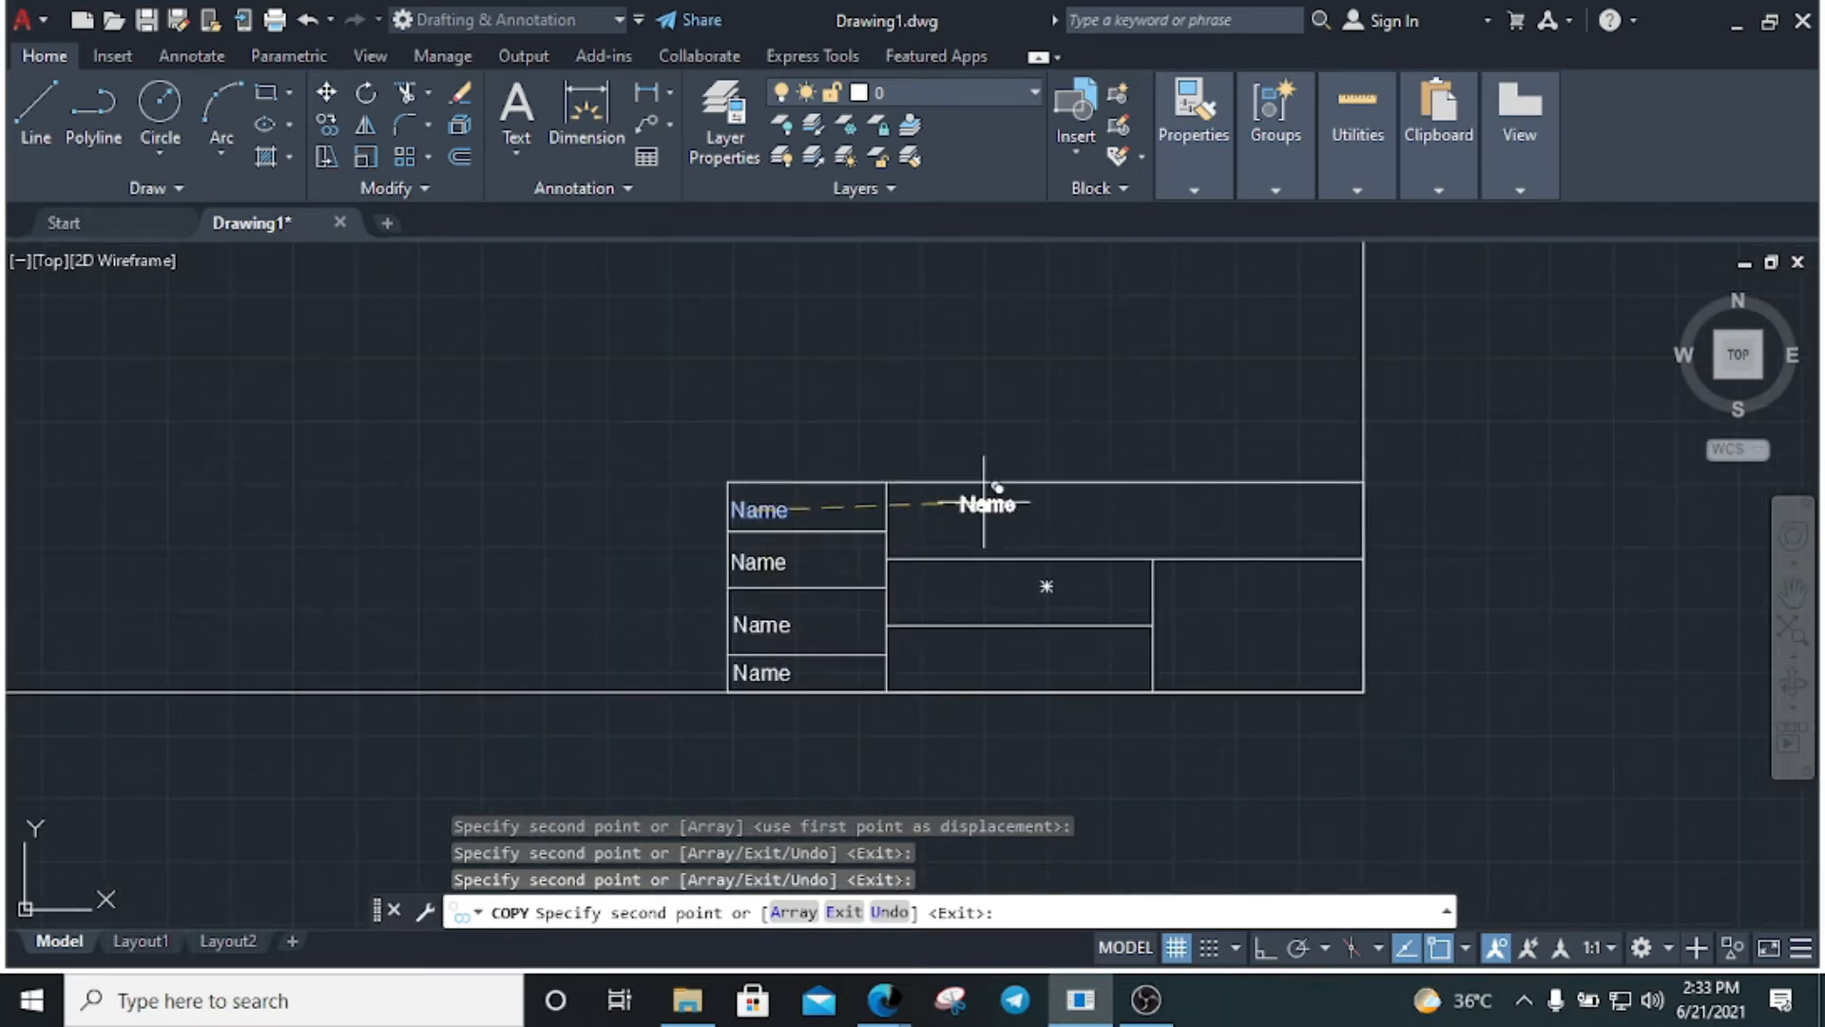
pyautogui.click(948, 513)
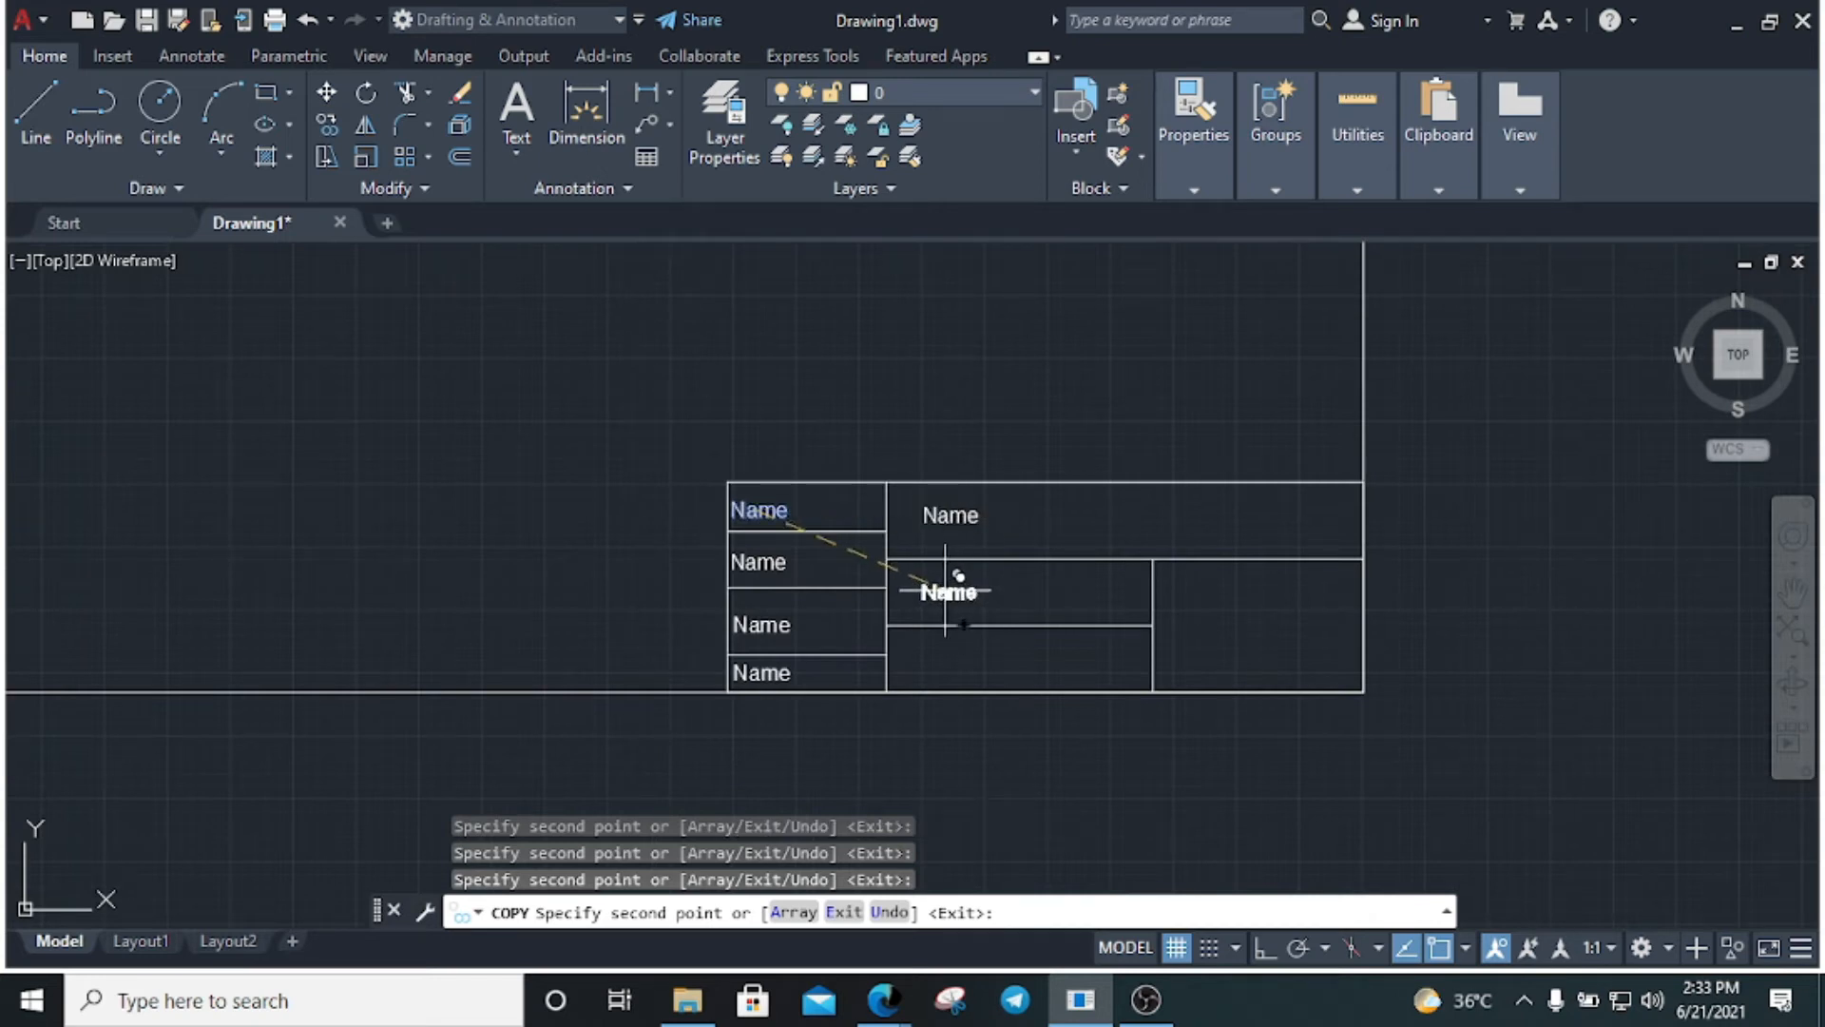
pyautogui.click(945, 590)
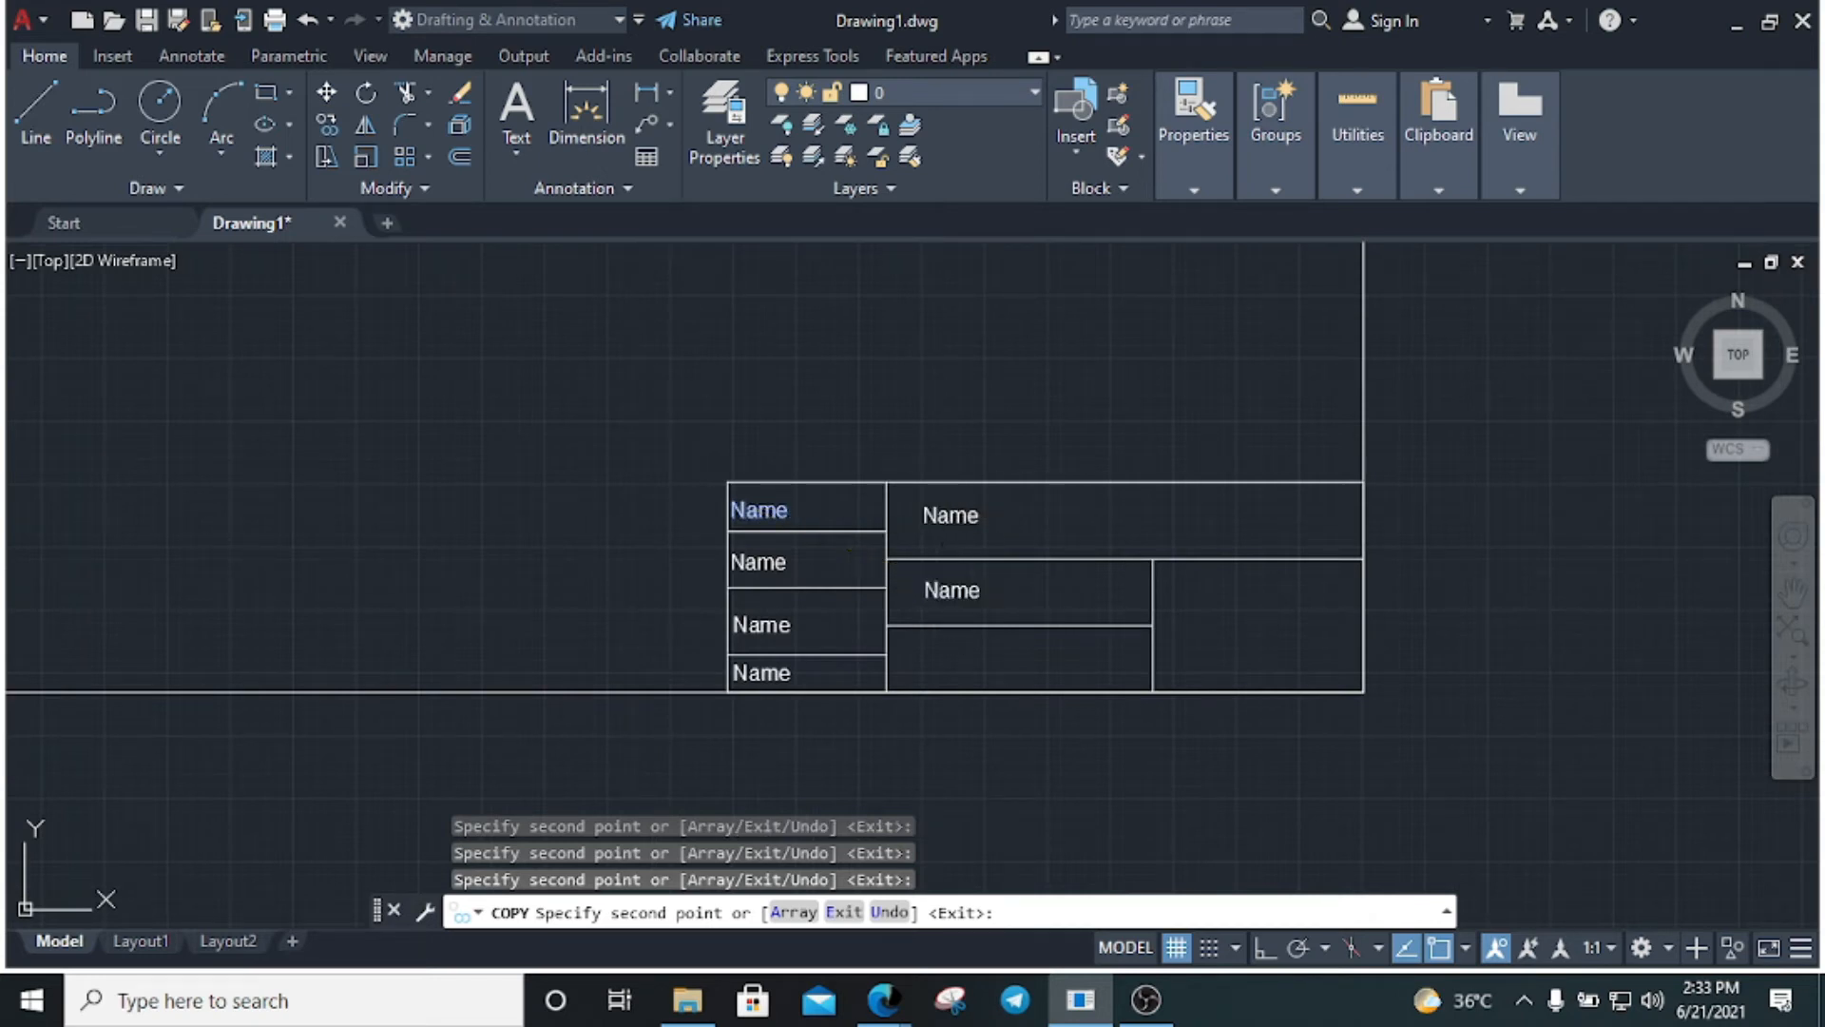
pyautogui.click(947, 654)
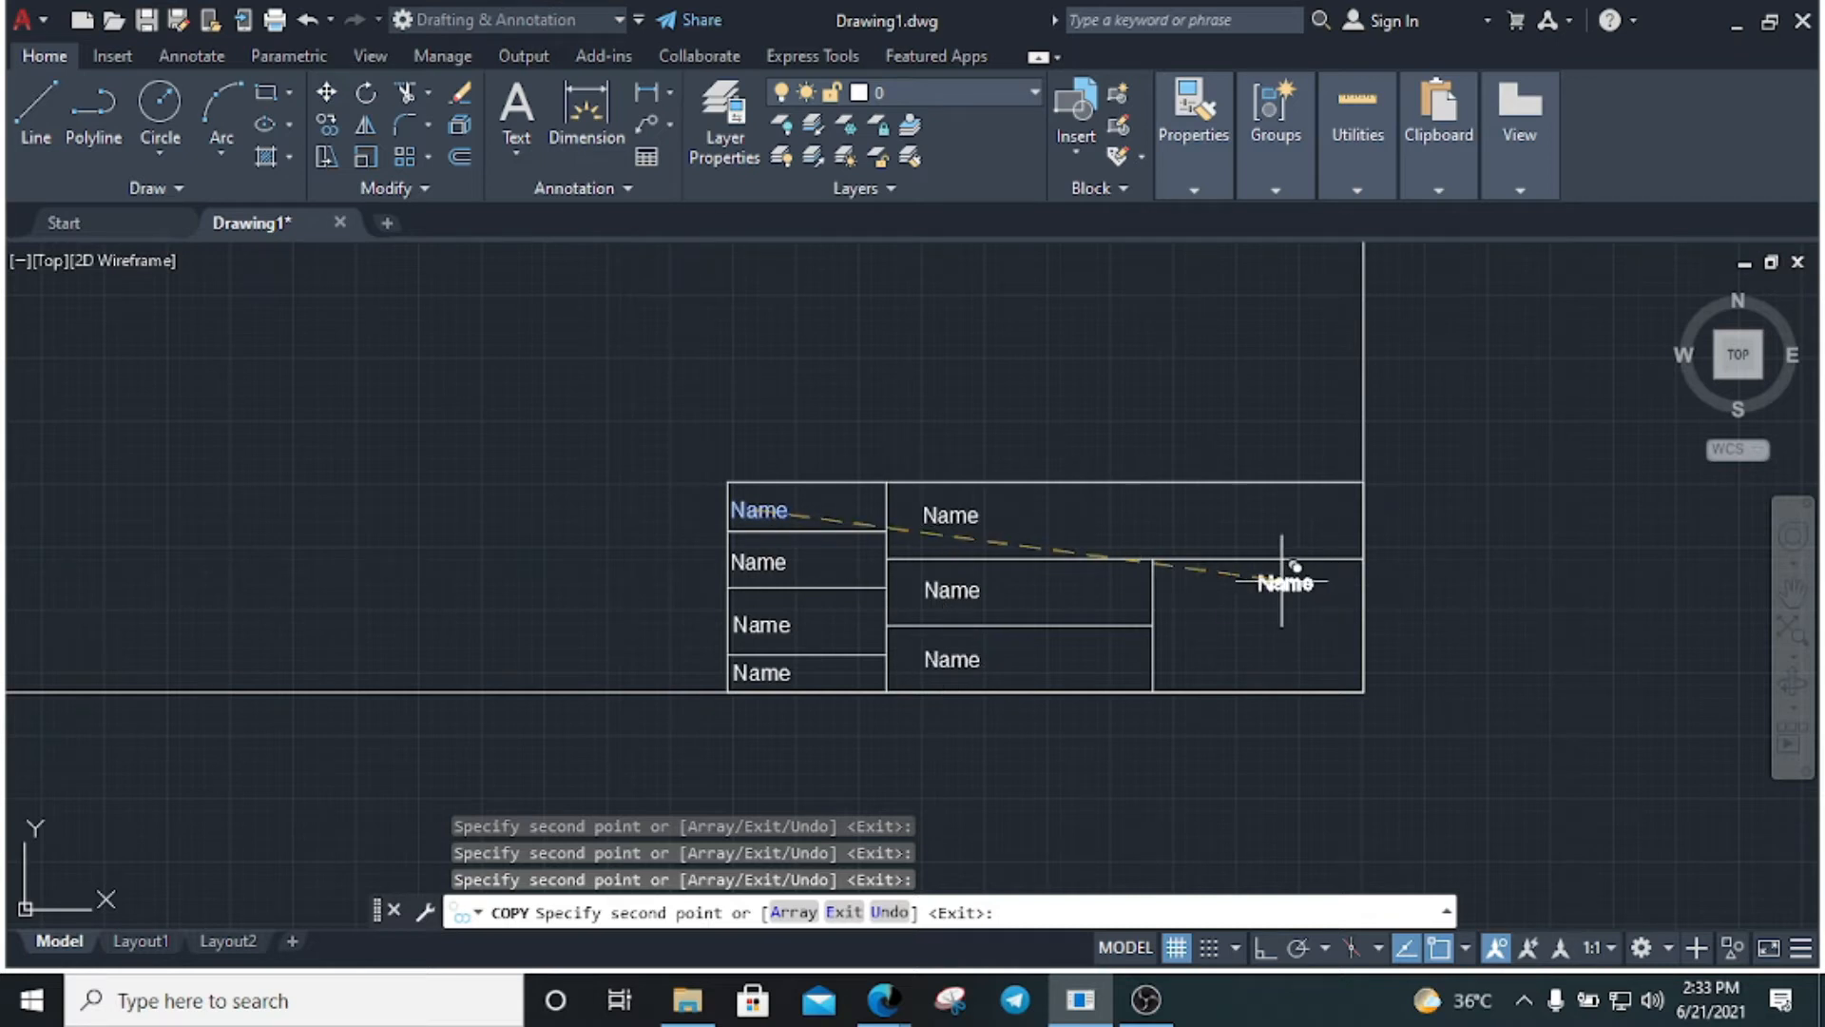
pyautogui.click(1251, 577)
pyautogui.press('Escape')
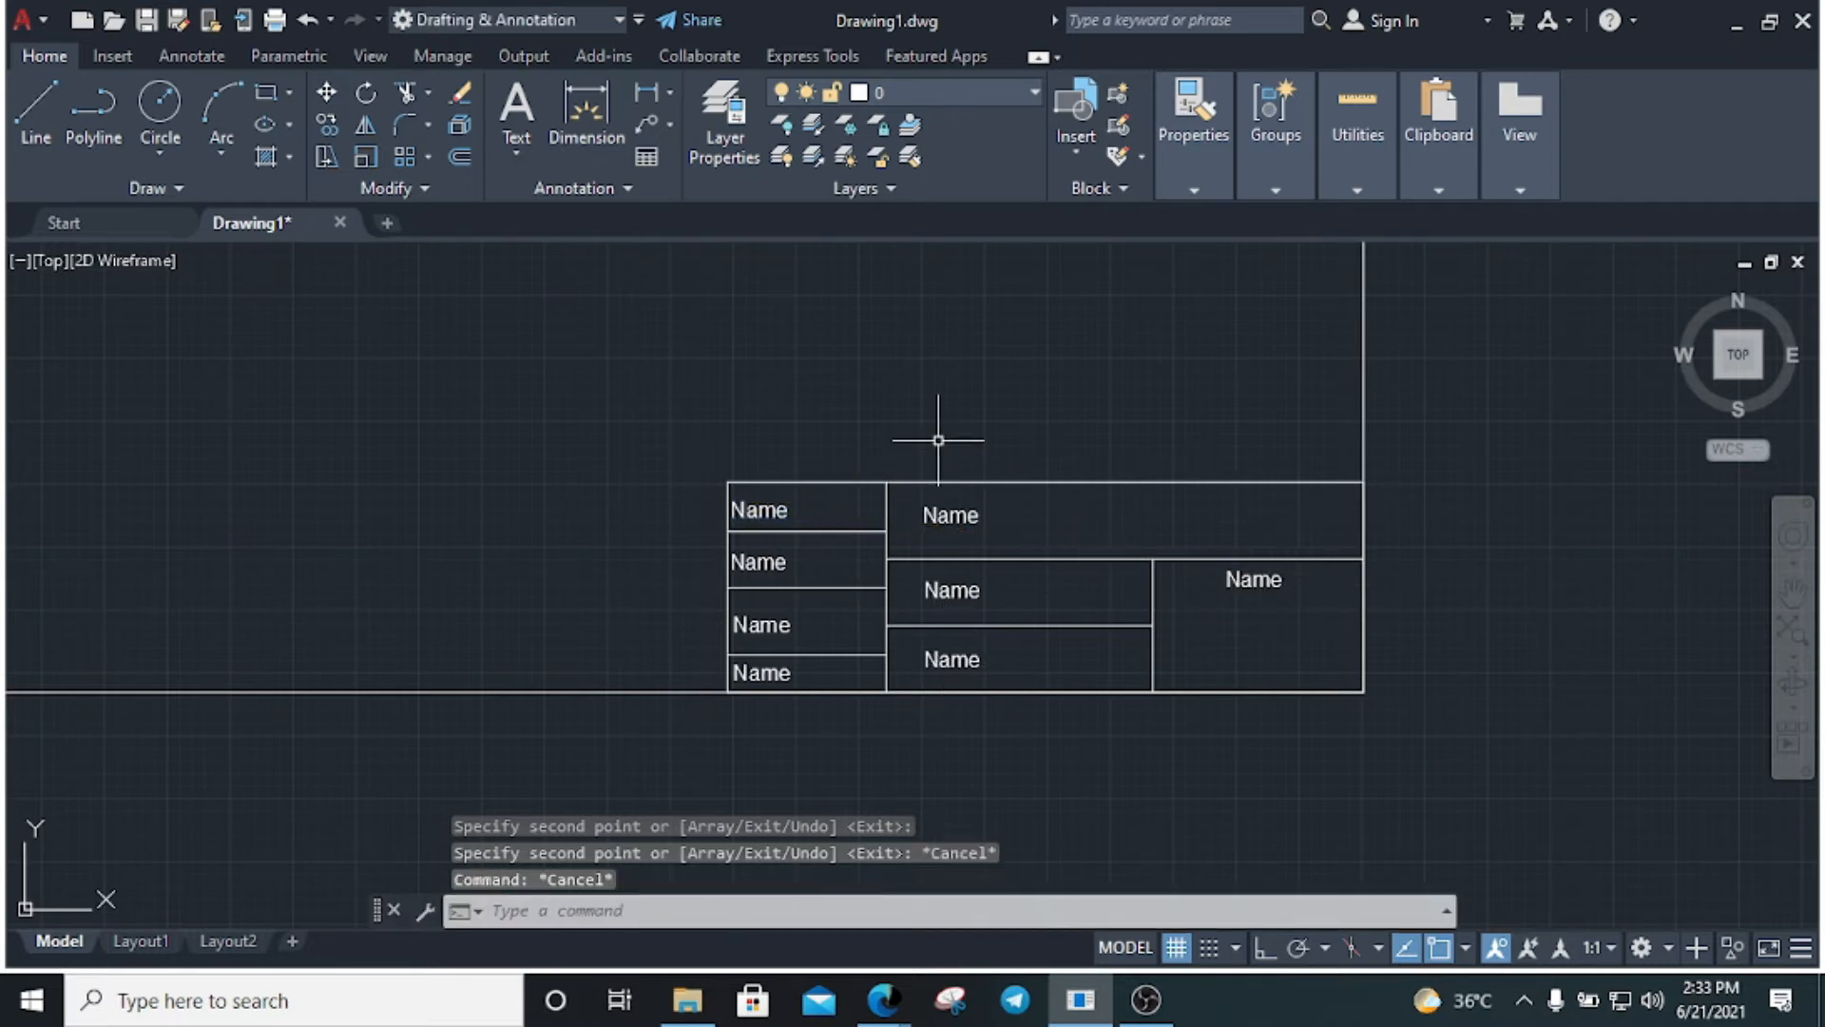
pyautogui.press('Escape')
pyautogui.press('Escape')
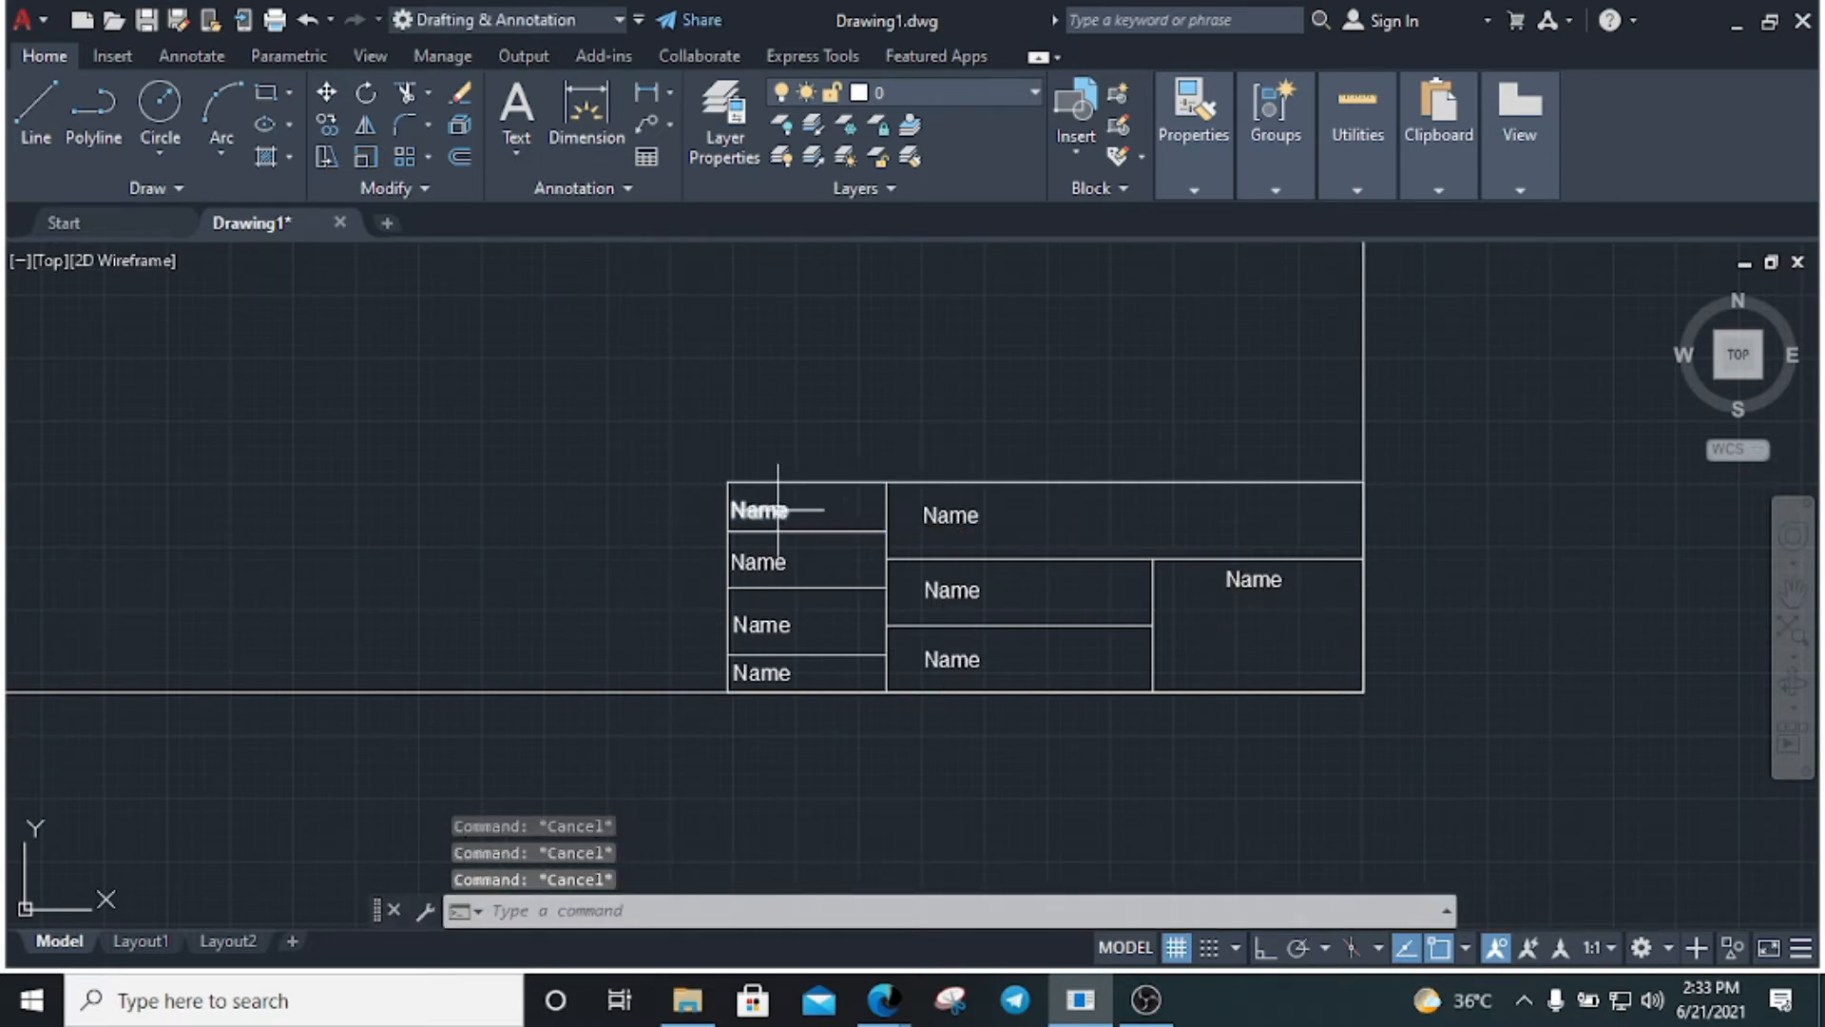
# Rewrite the second left-column label's text as 'Roll NO'
pyautogui.doubleClick(768, 565)
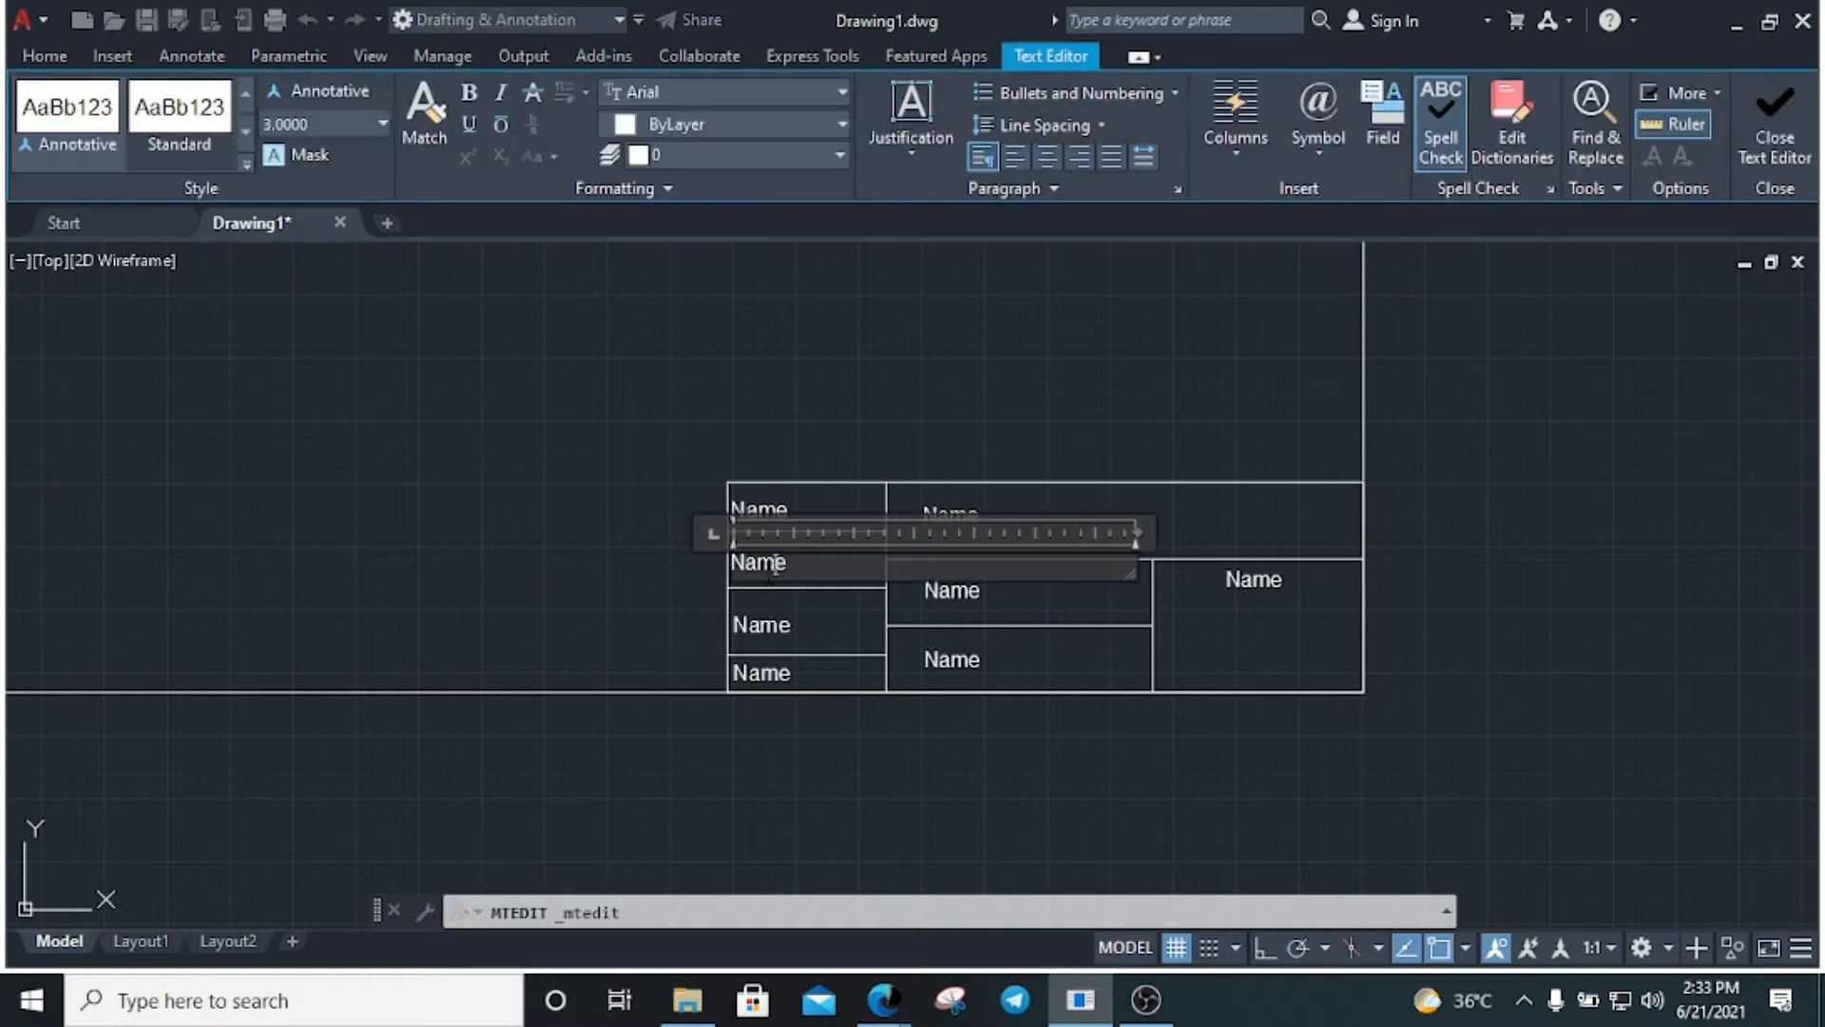
pyautogui.write('Roll NO')
pyautogui.click(616, 606)
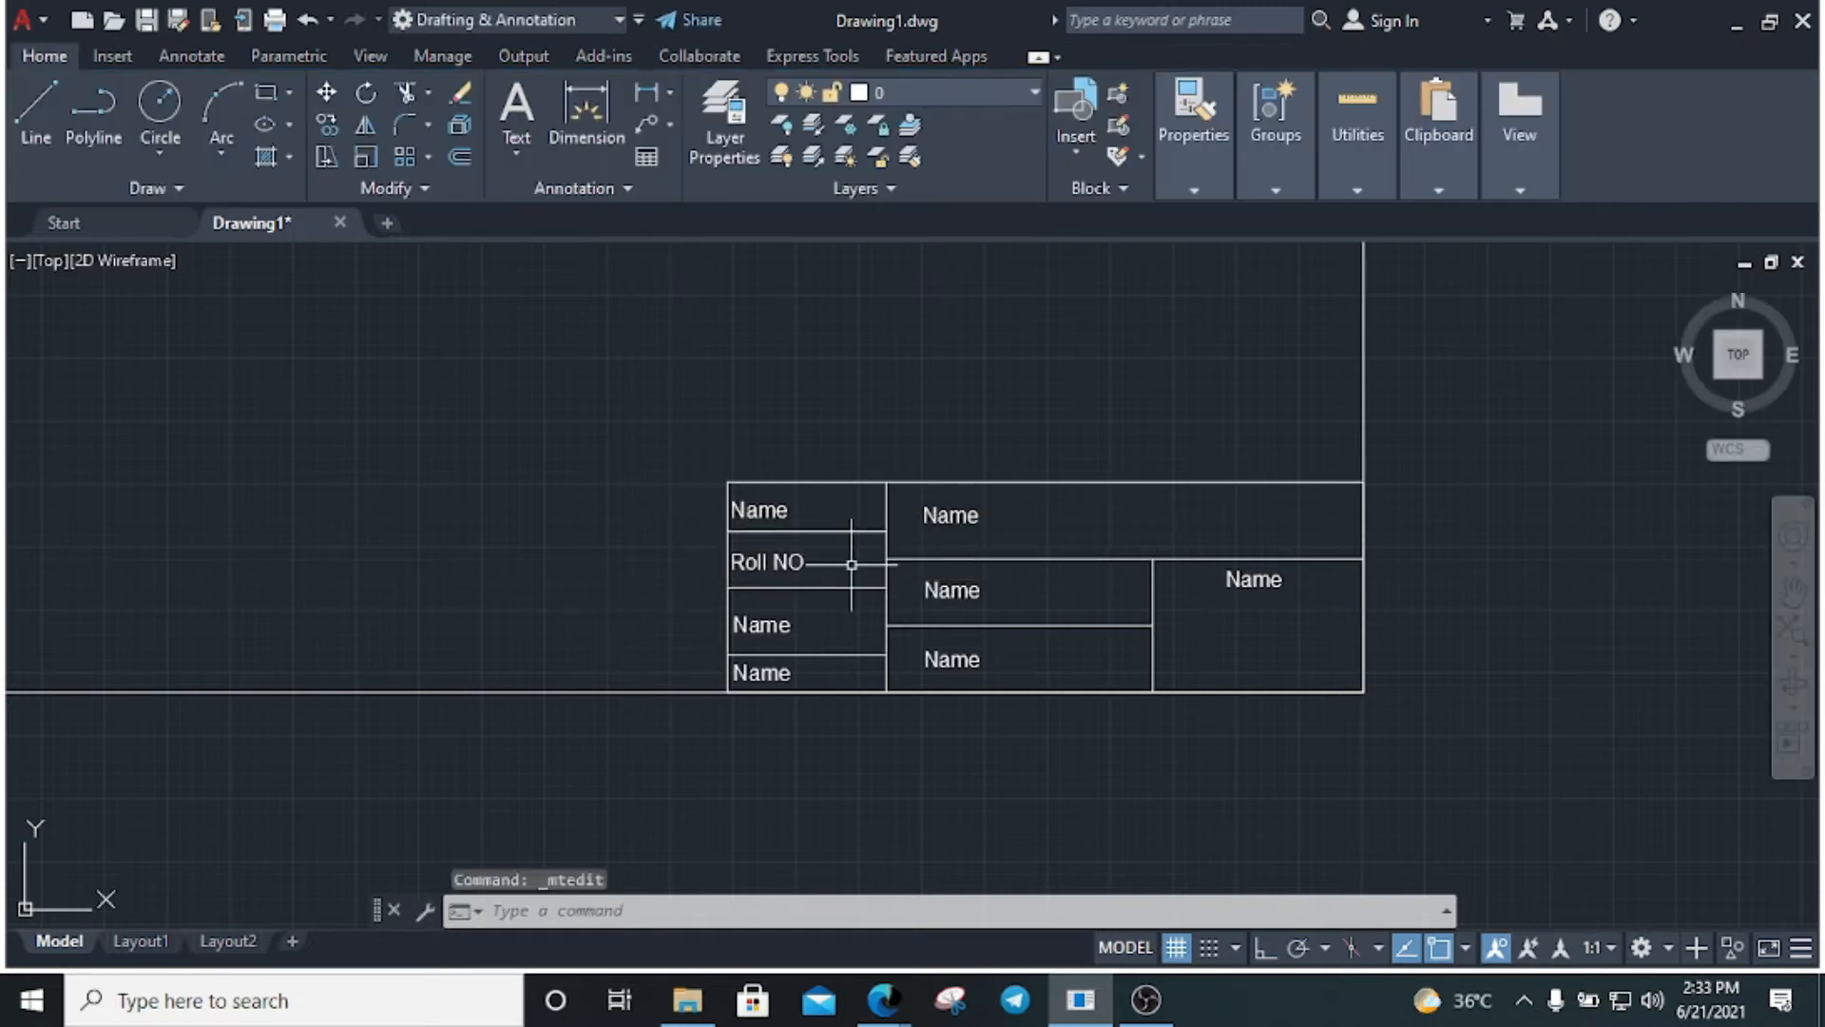
pyautogui.scroll(4, 851, 564)
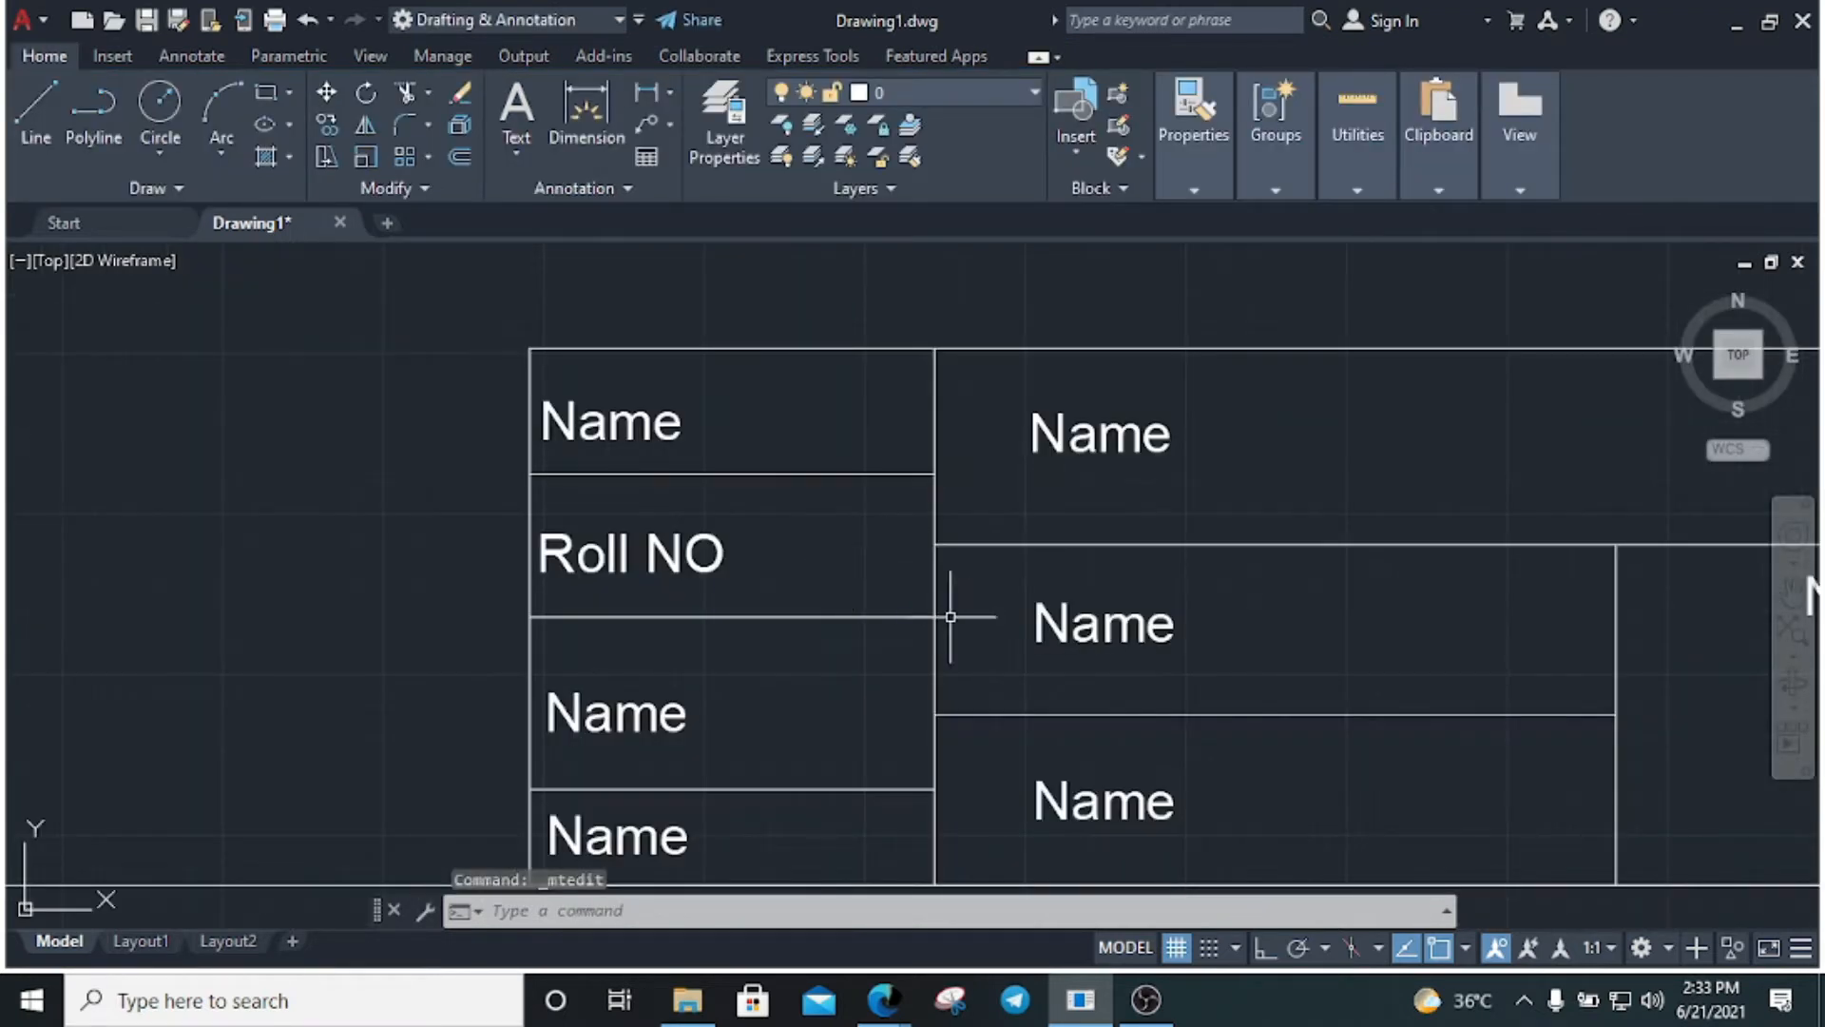
pyautogui.scroll(-2, 893, 548)
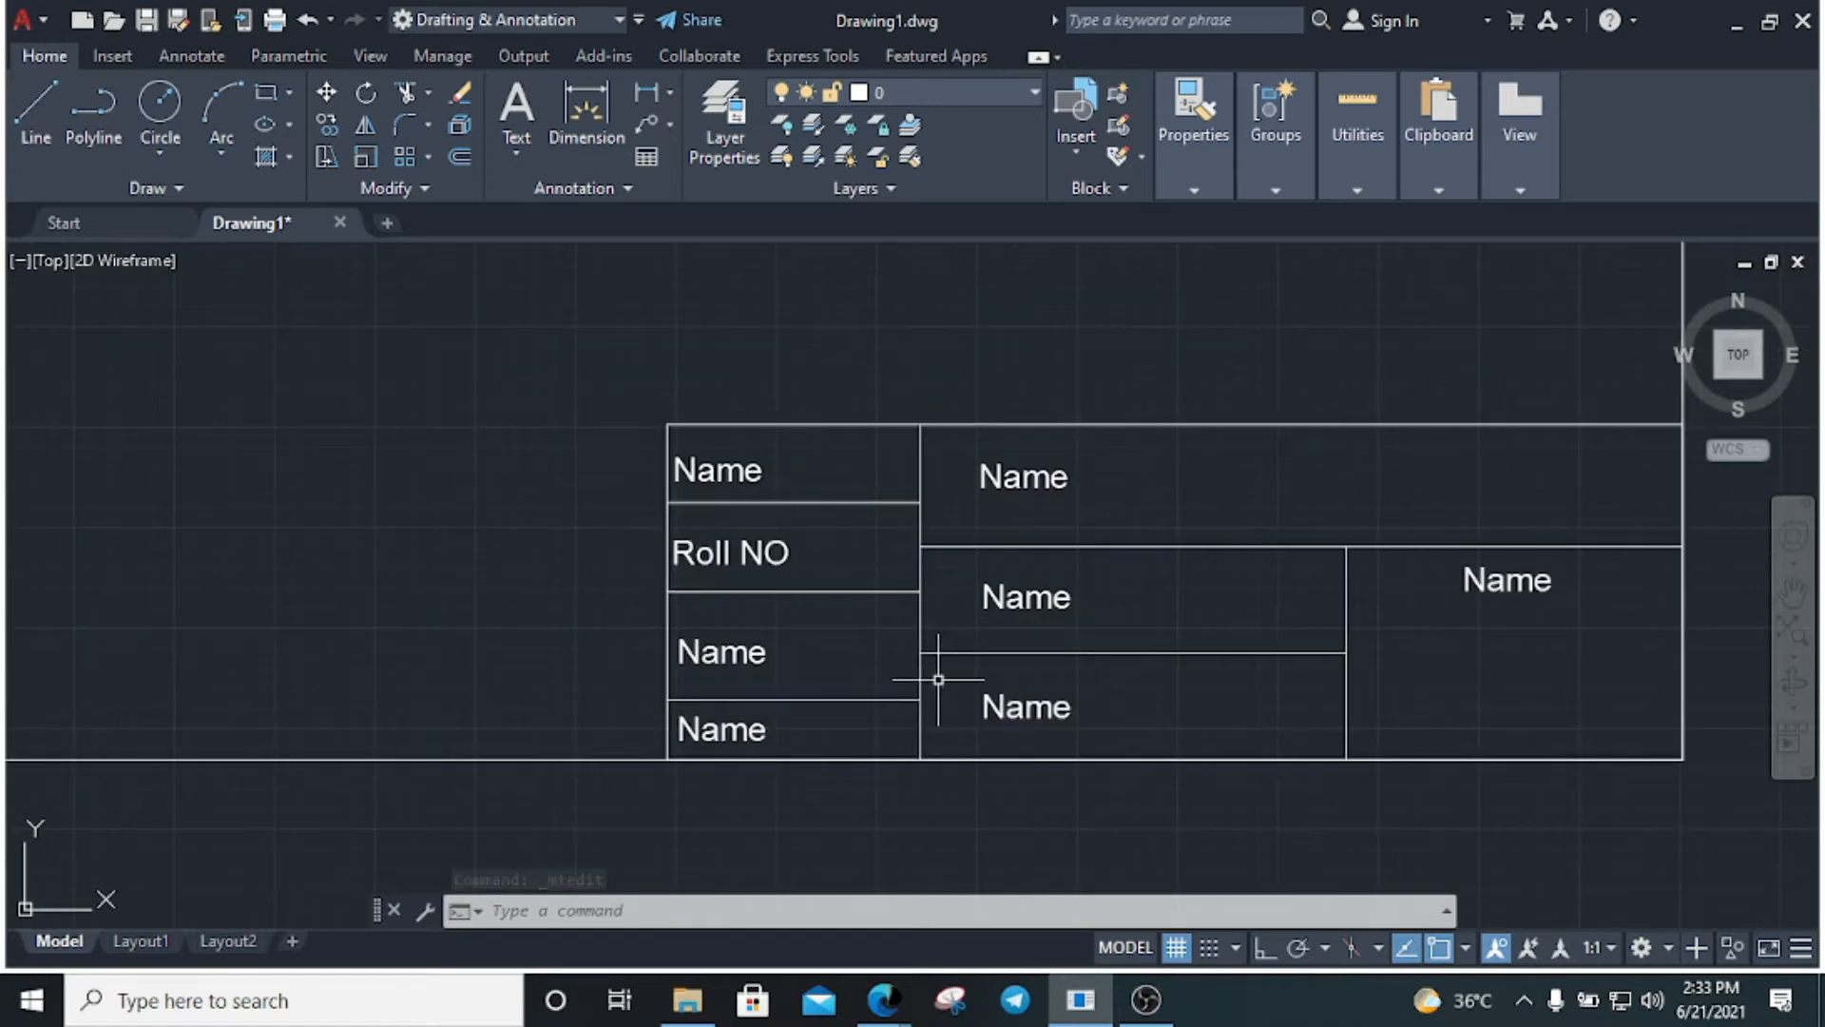
# Try stretching the column divider lines to the right, then undo the unwanted stretch
pyautogui.write('s')
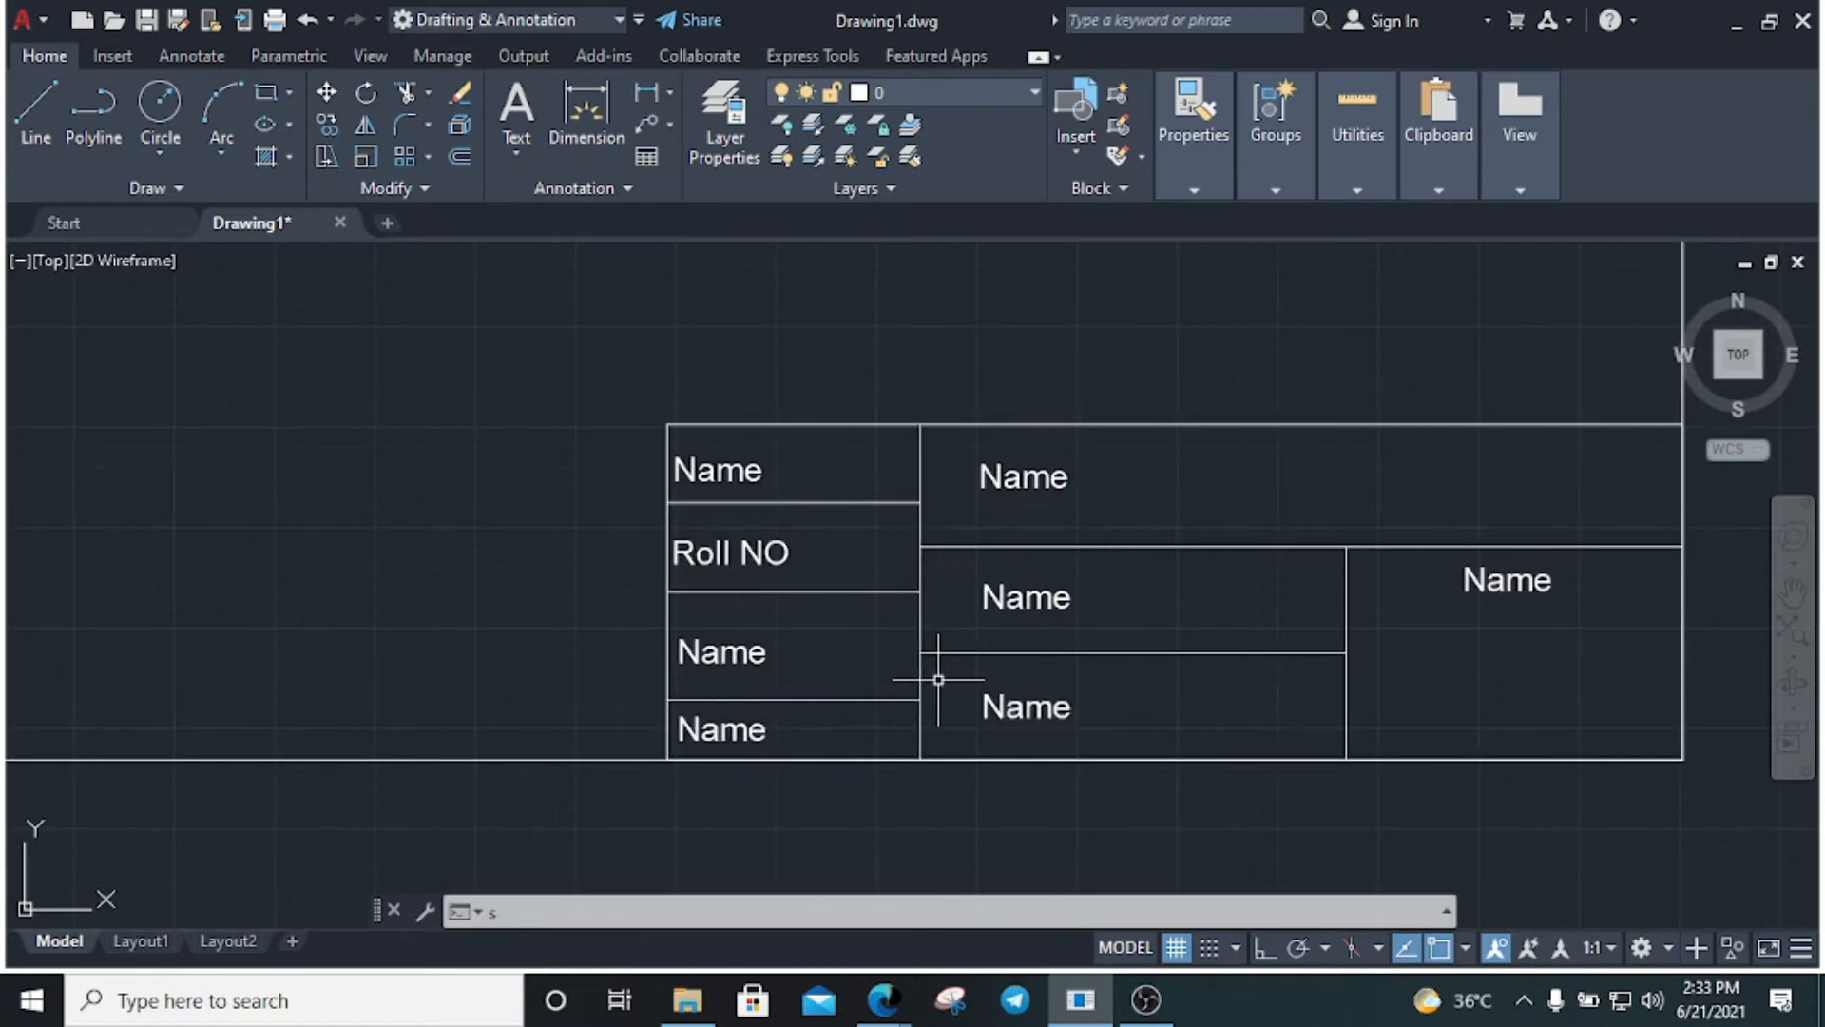
pyautogui.press('Return')
pyautogui.click(947, 727)
pyautogui.click(904, 462)
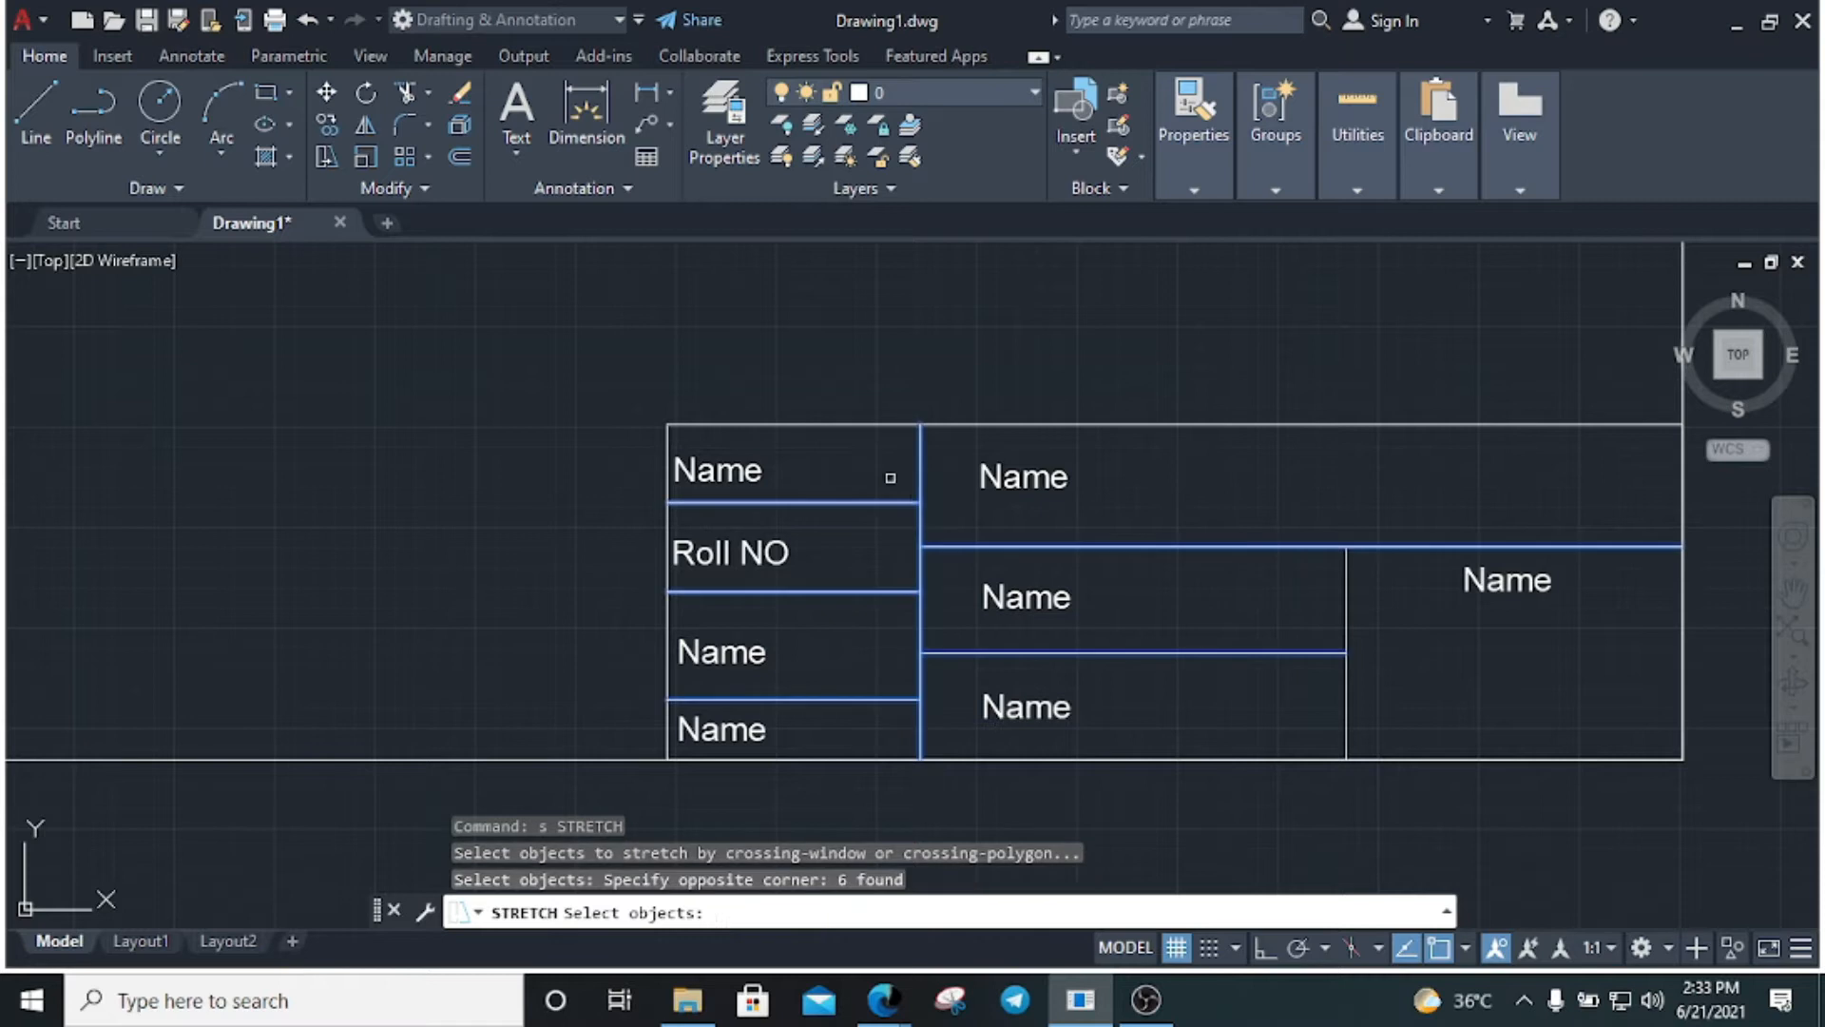
pyautogui.press('Return')
pyautogui.click(919, 591)
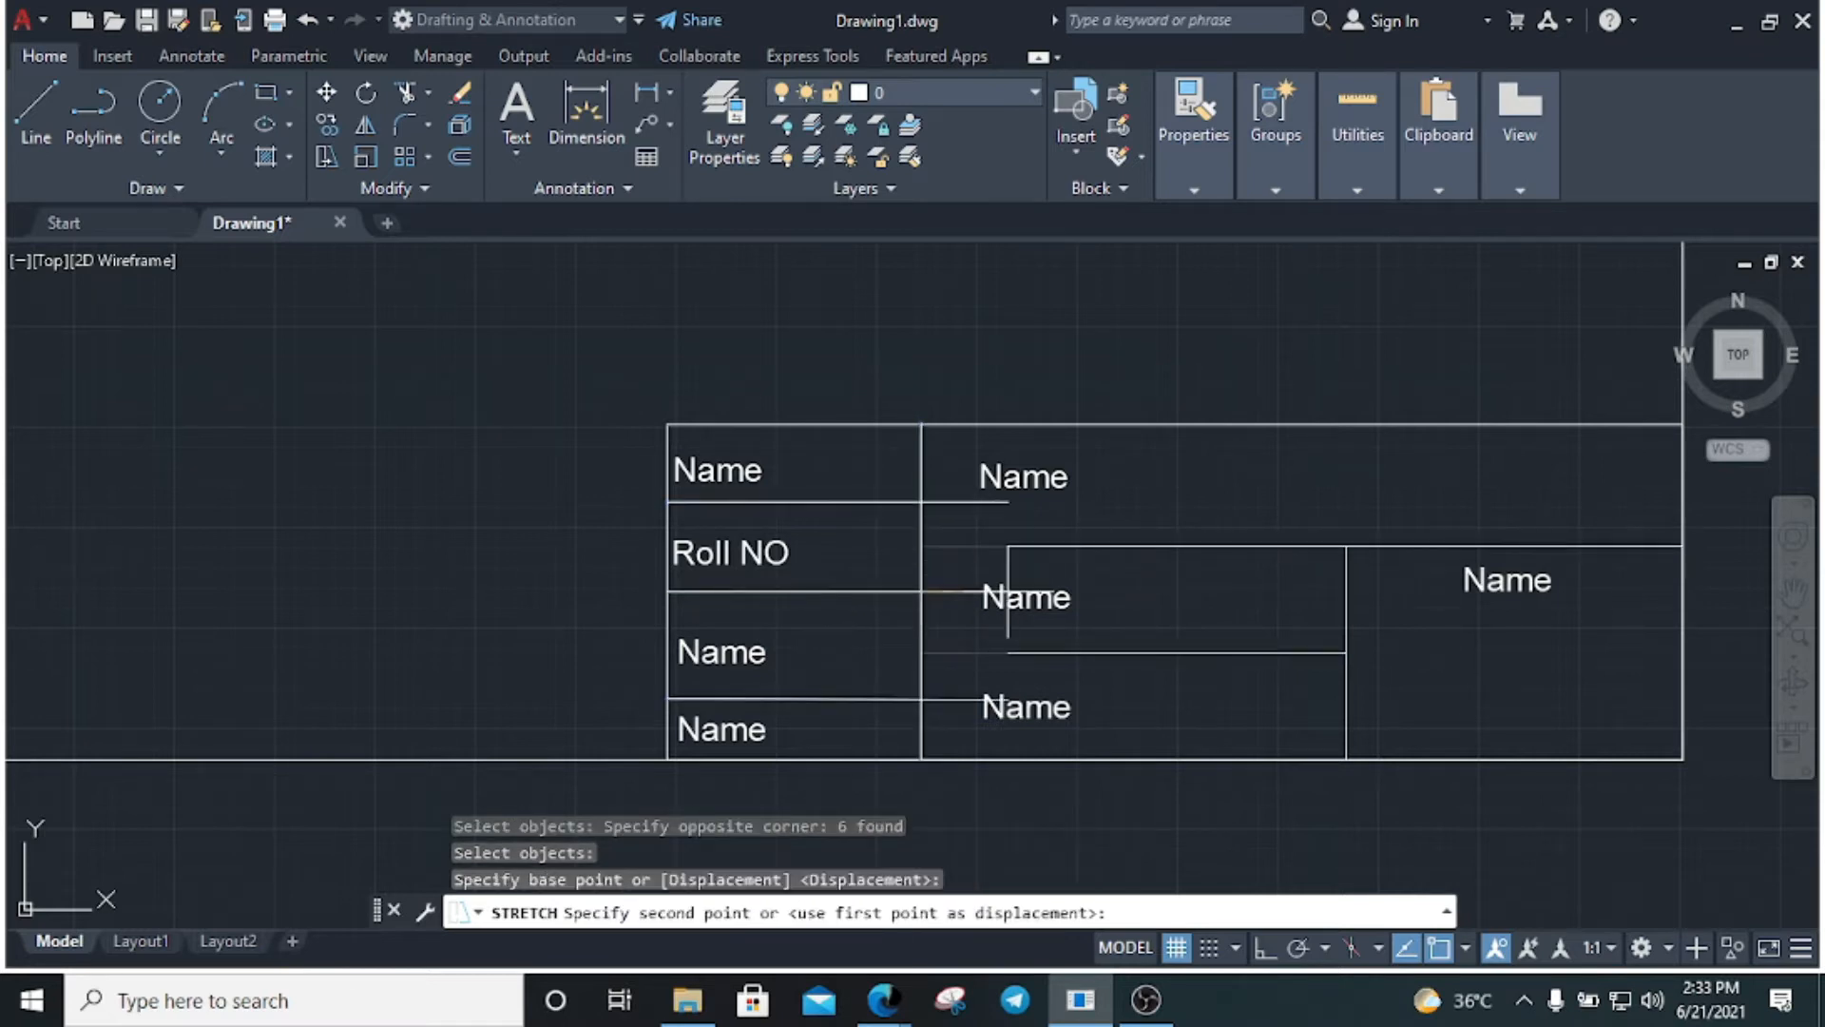
pyautogui.click(972, 591)
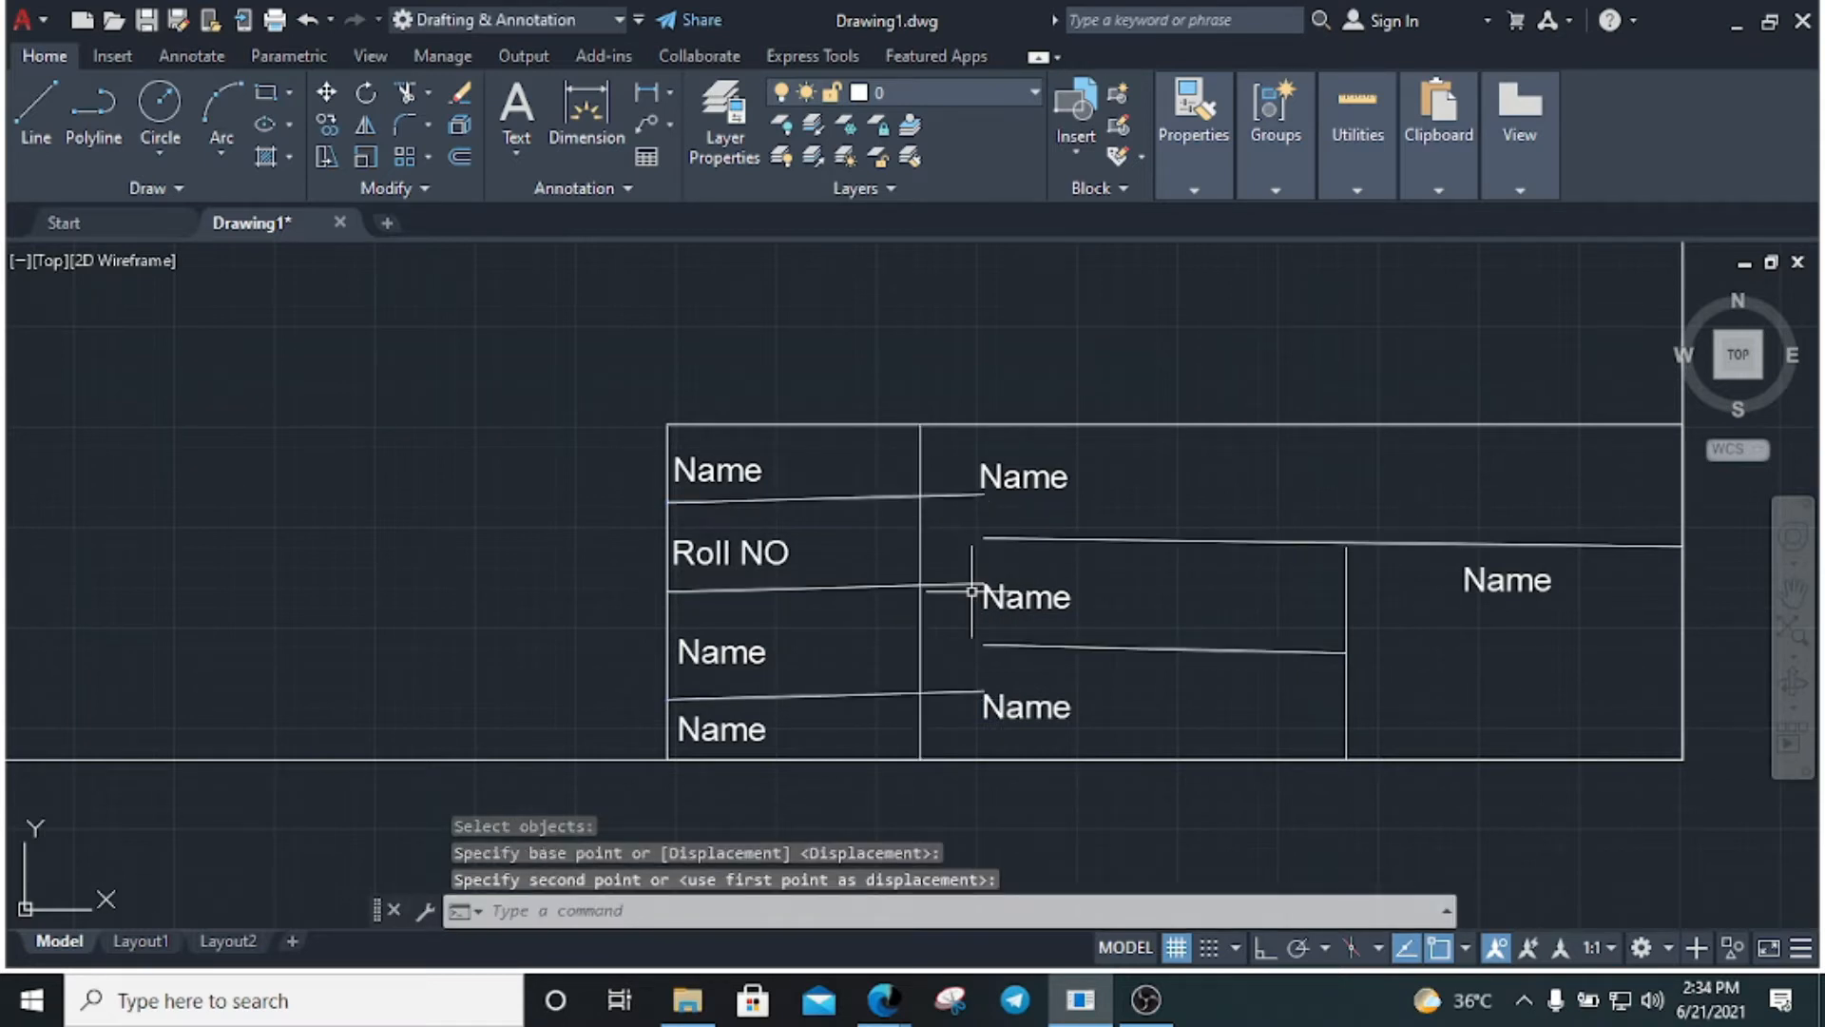
pyautogui.hotkey('ctrl', 'z')
# Select the divider and row lines for a second stretch, then cancel it unfinished
pyautogui.click(950, 679)
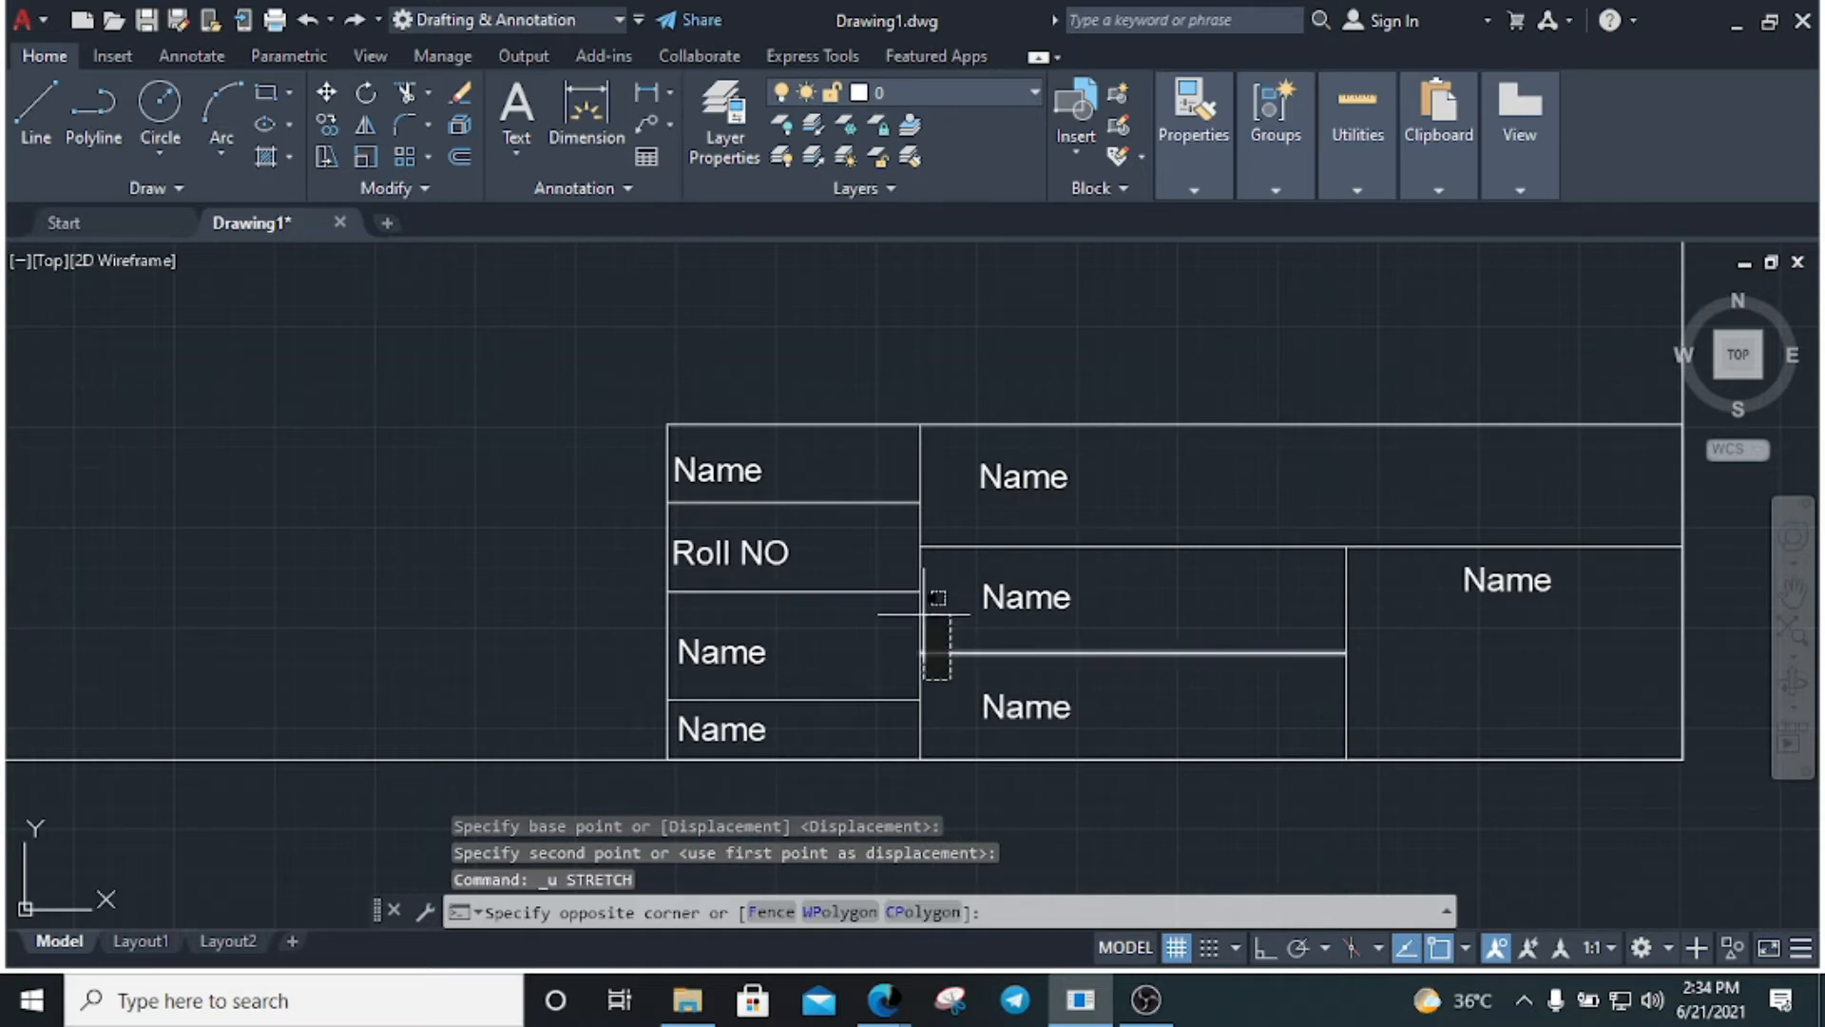
pyautogui.click(893, 509)
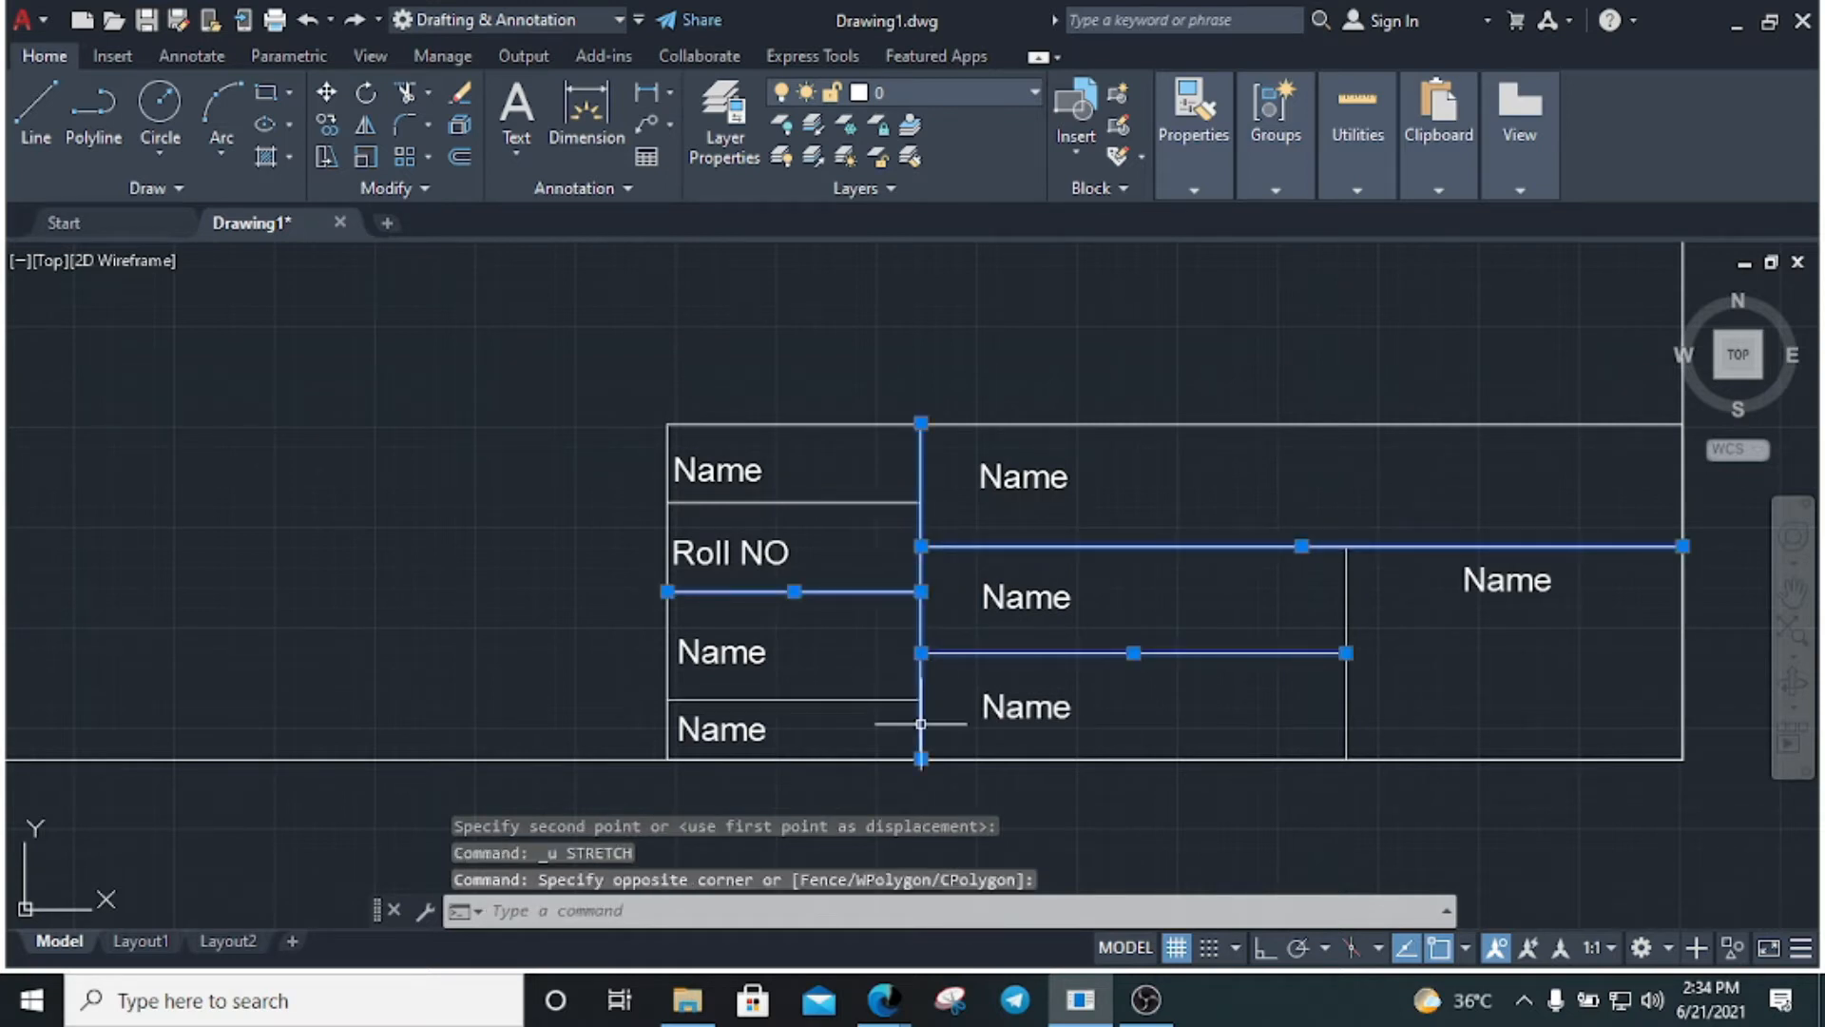
pyautogui.click(951, 711)
pyautogui.click(835, 470)
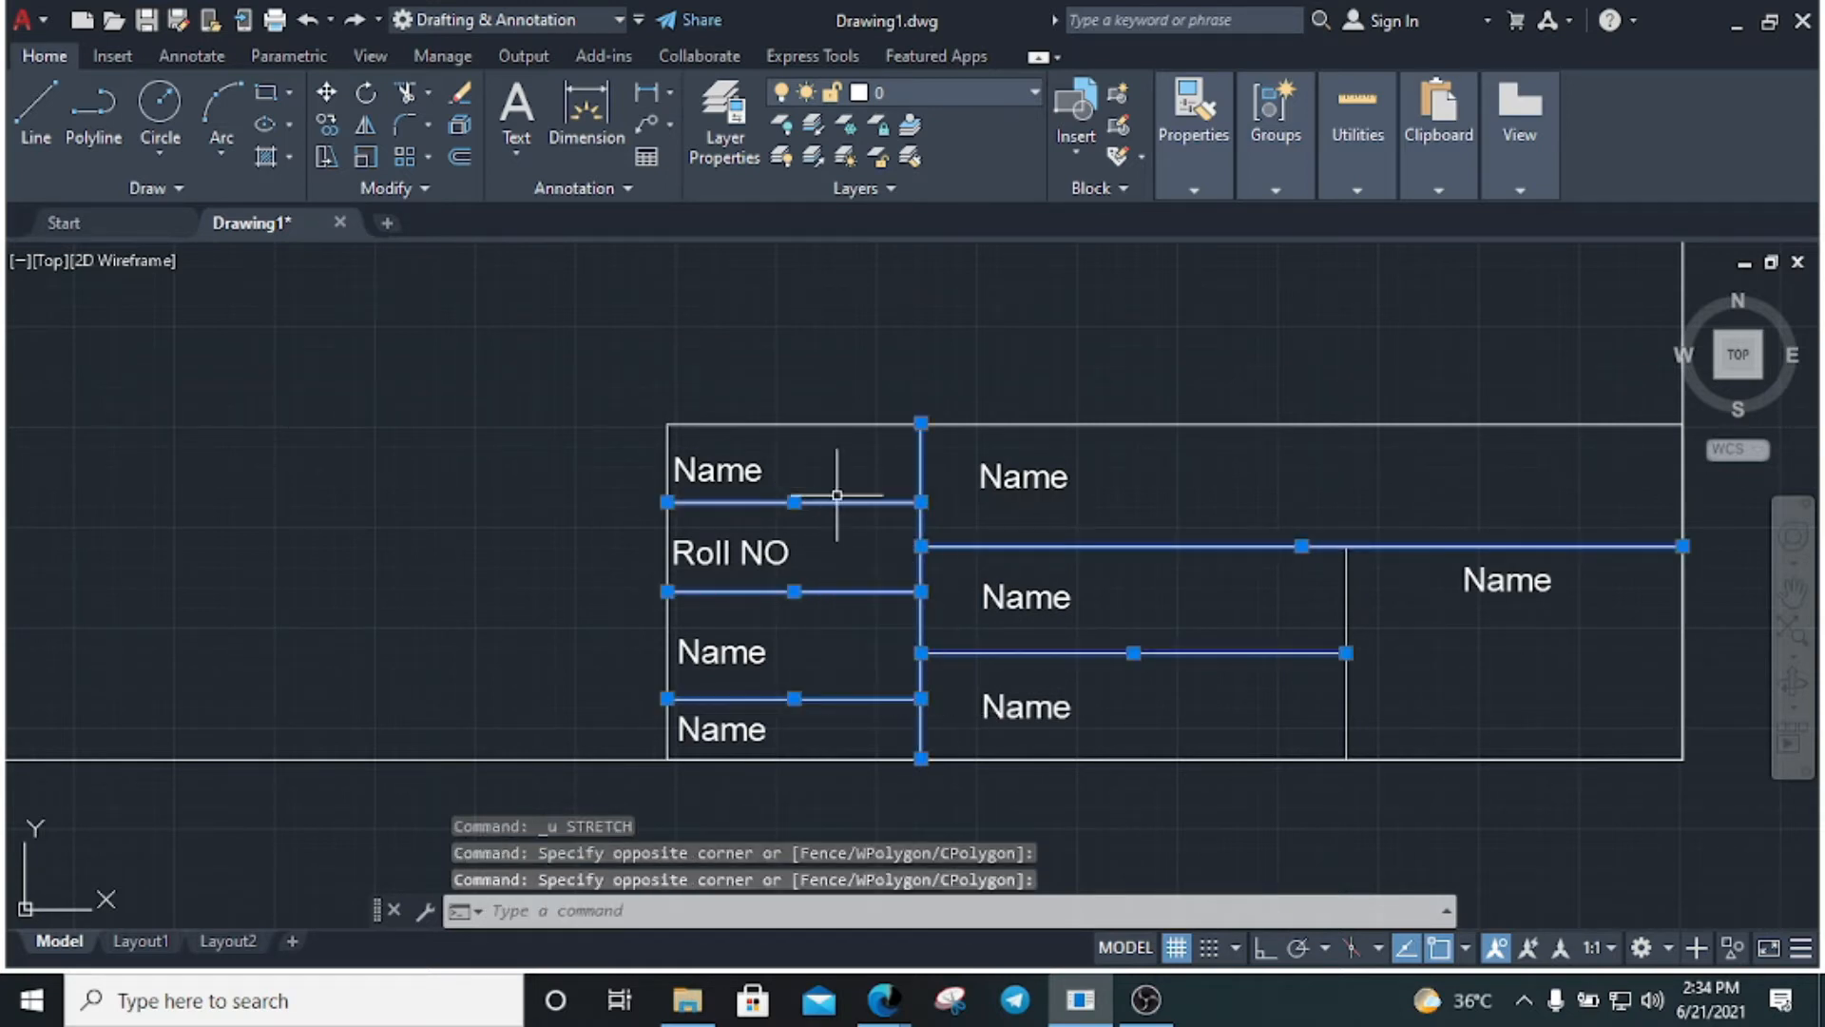
pyautogui.write('s')
pyautogui.press('Return')
pyautogui.click(920, 758)
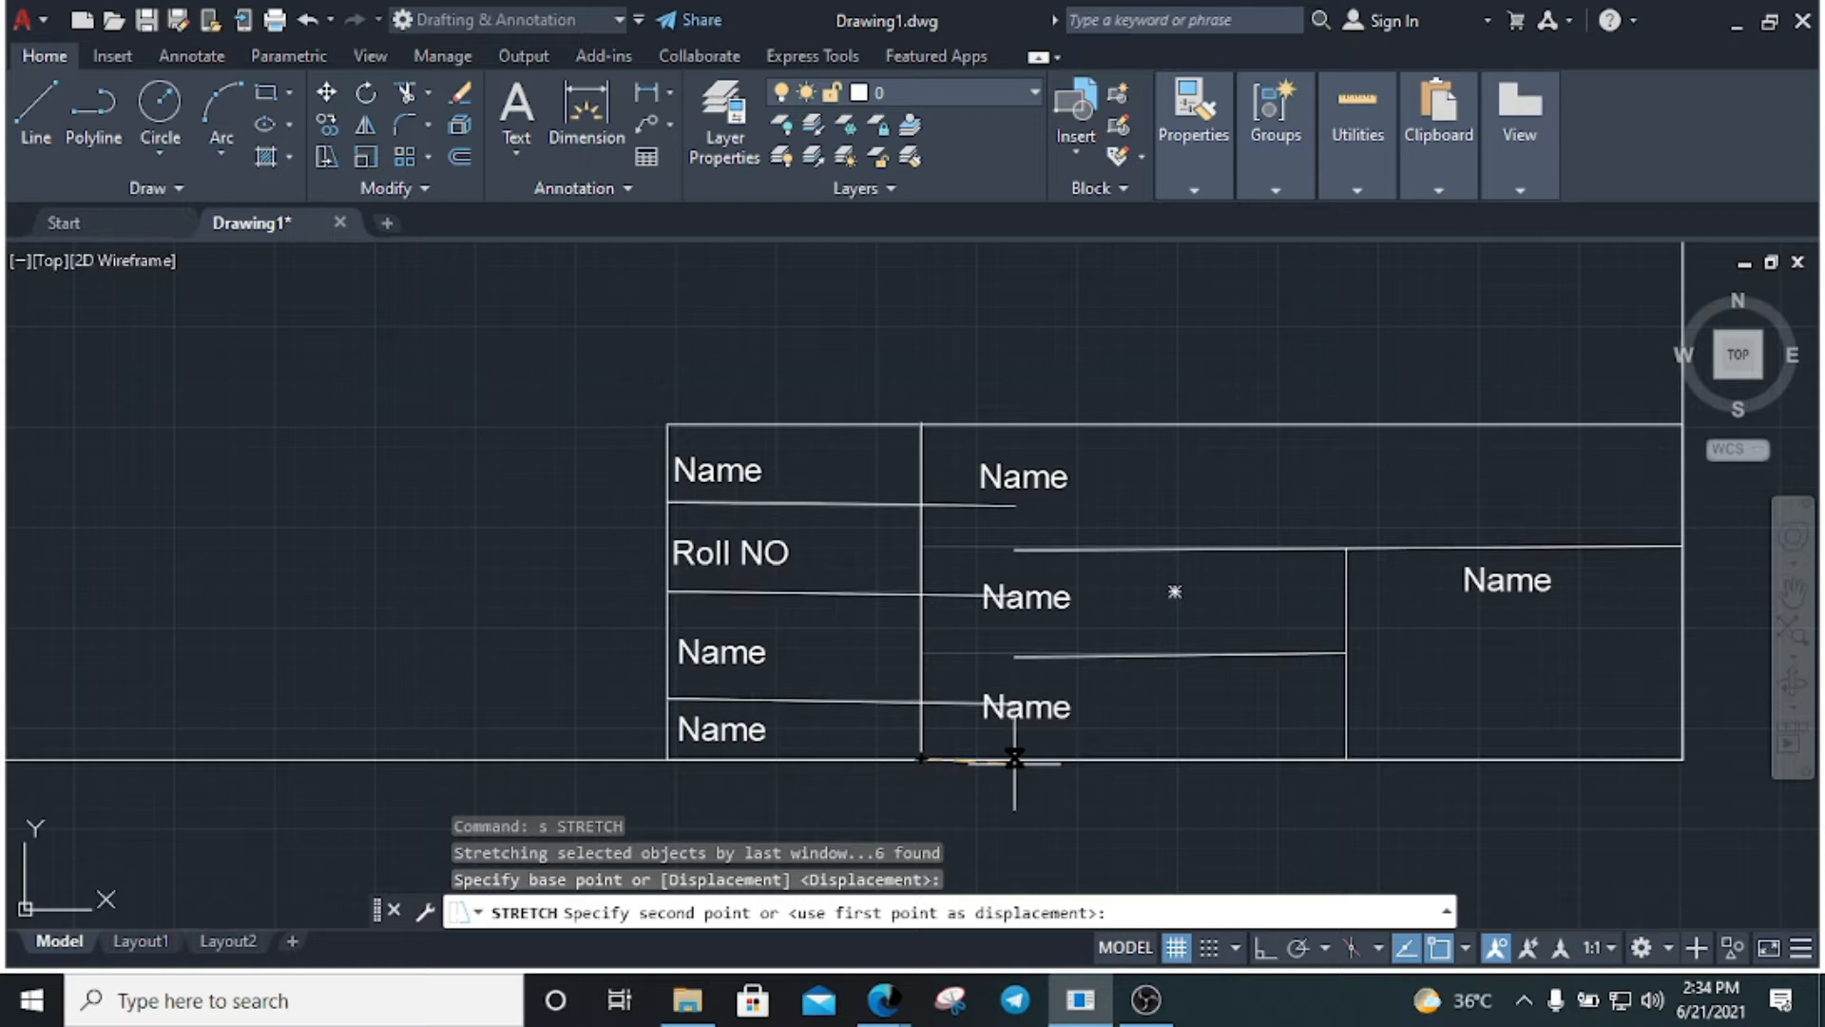
pyautogui.press('Escape')
pyautogui.press('Escape')
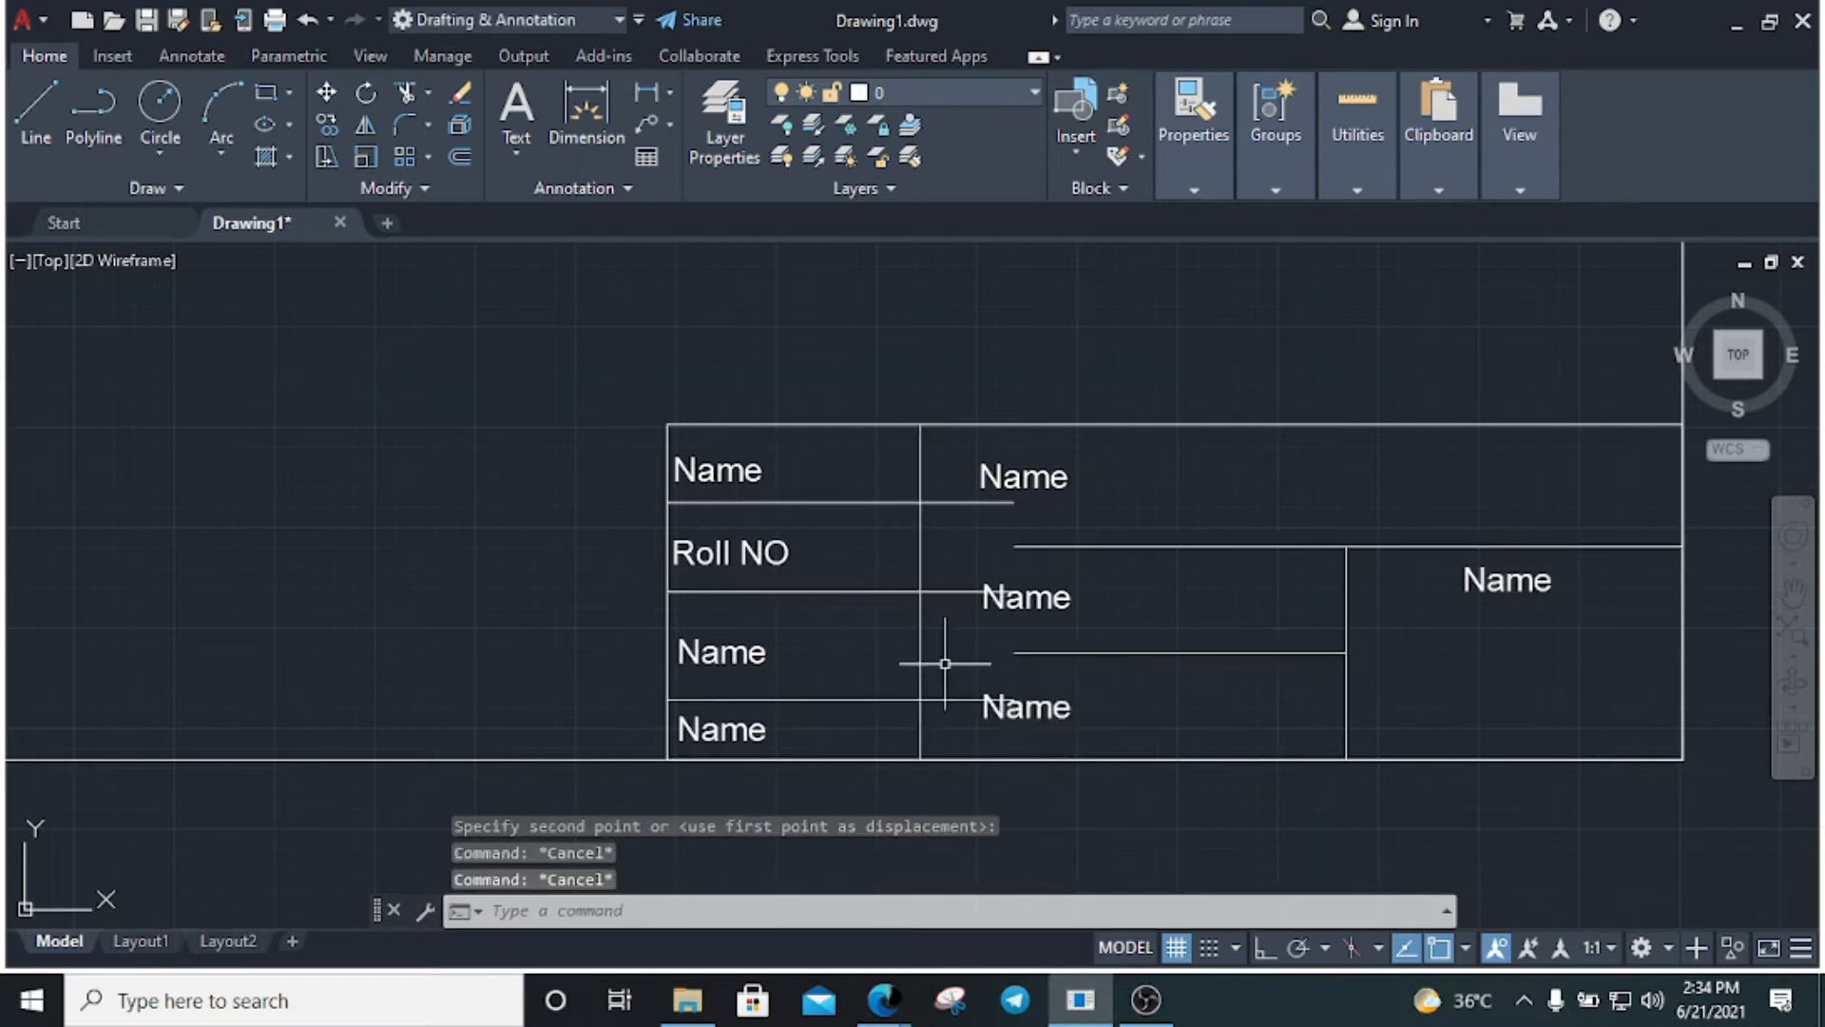
# Move the vertical column divider line to the right with MOVE
pyautogui.click(945, 652)
pyautogui.click(849, 640)
pyautogui.write('m')
pyautogui.press('Return')
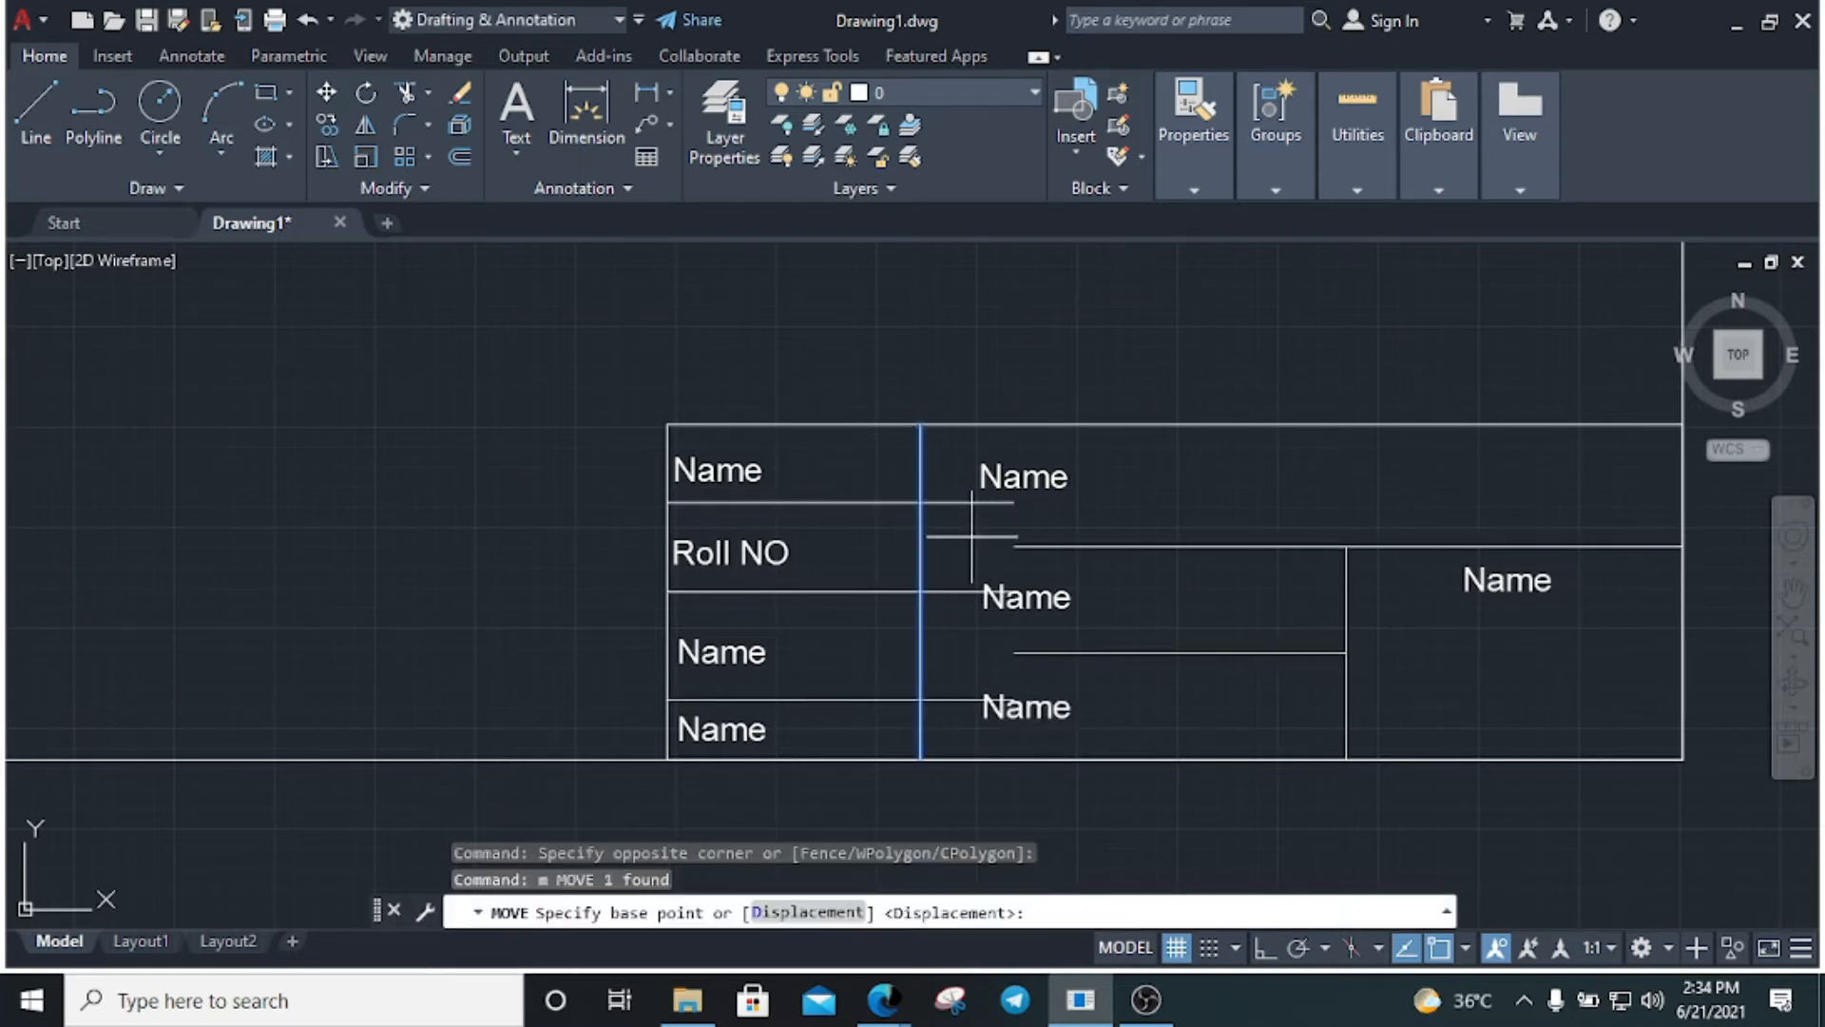
pyautogui.click(921, 502)
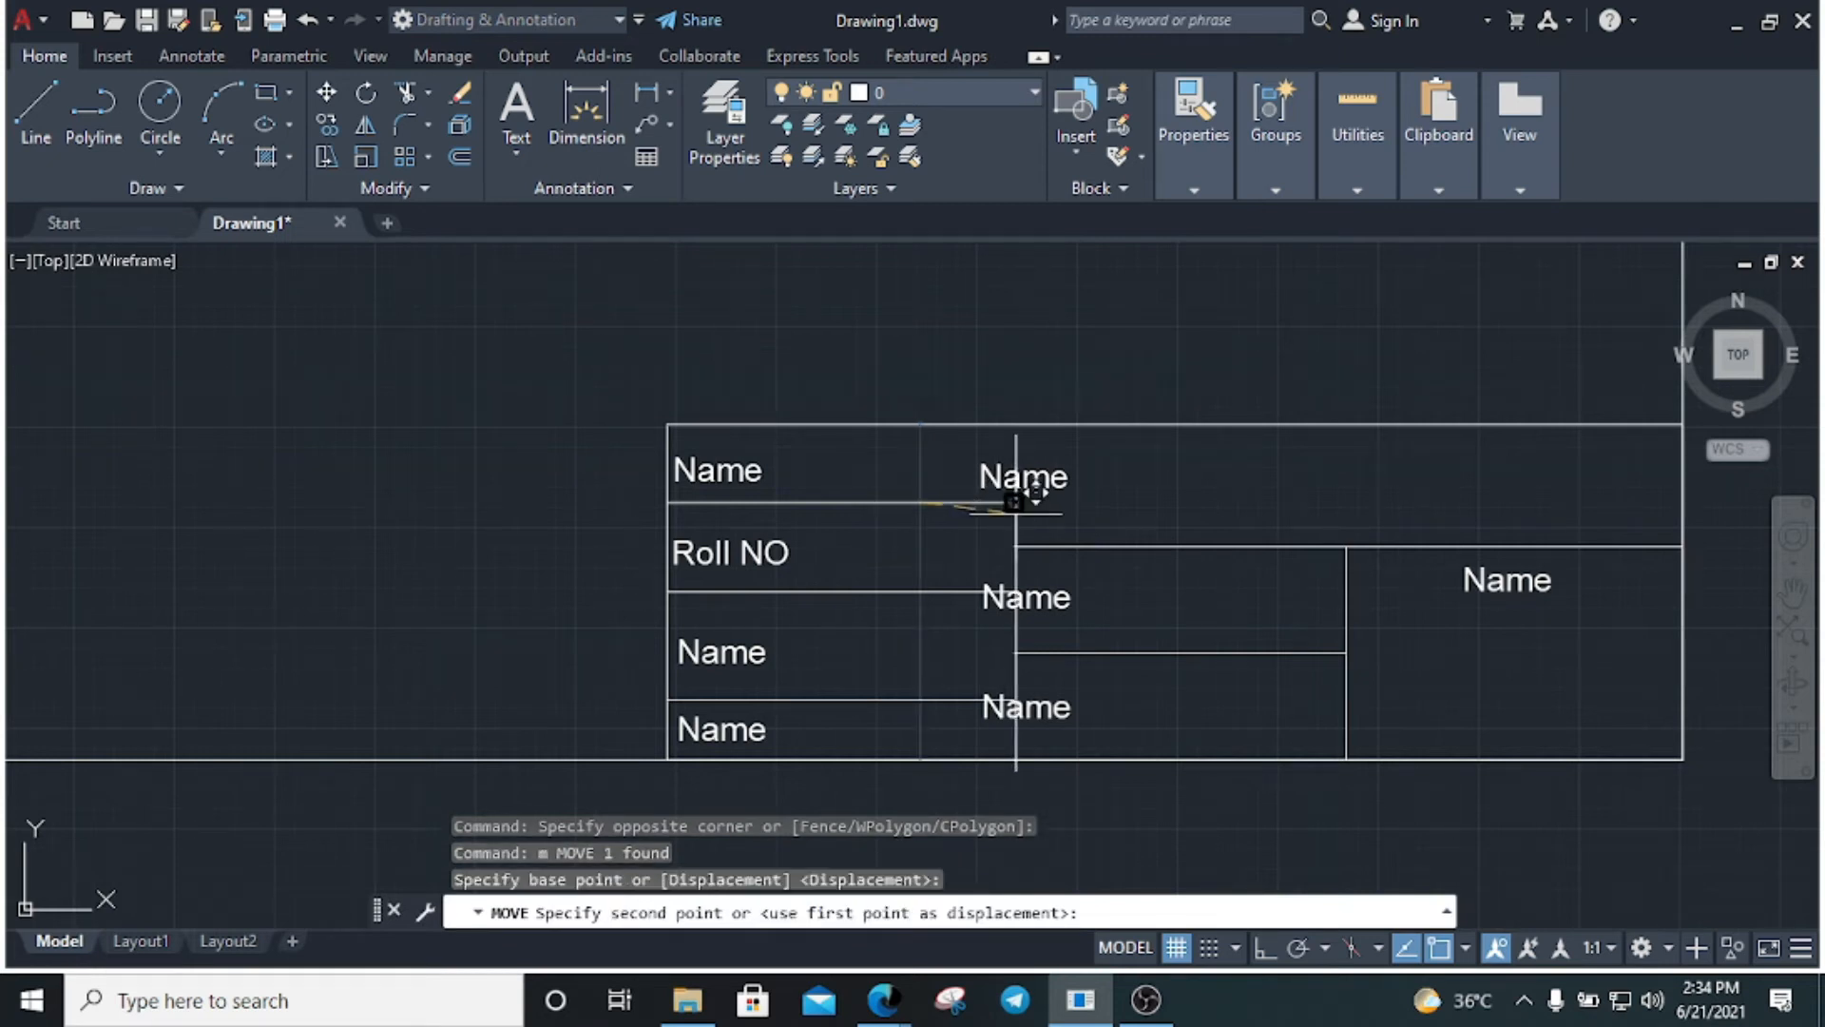
pyautogui.click(1014, 494)
pyautogui.press('Escape')
# Move the three middle-column Name labels right so they sit inside their cells
pyautogui.click(1068, 495)
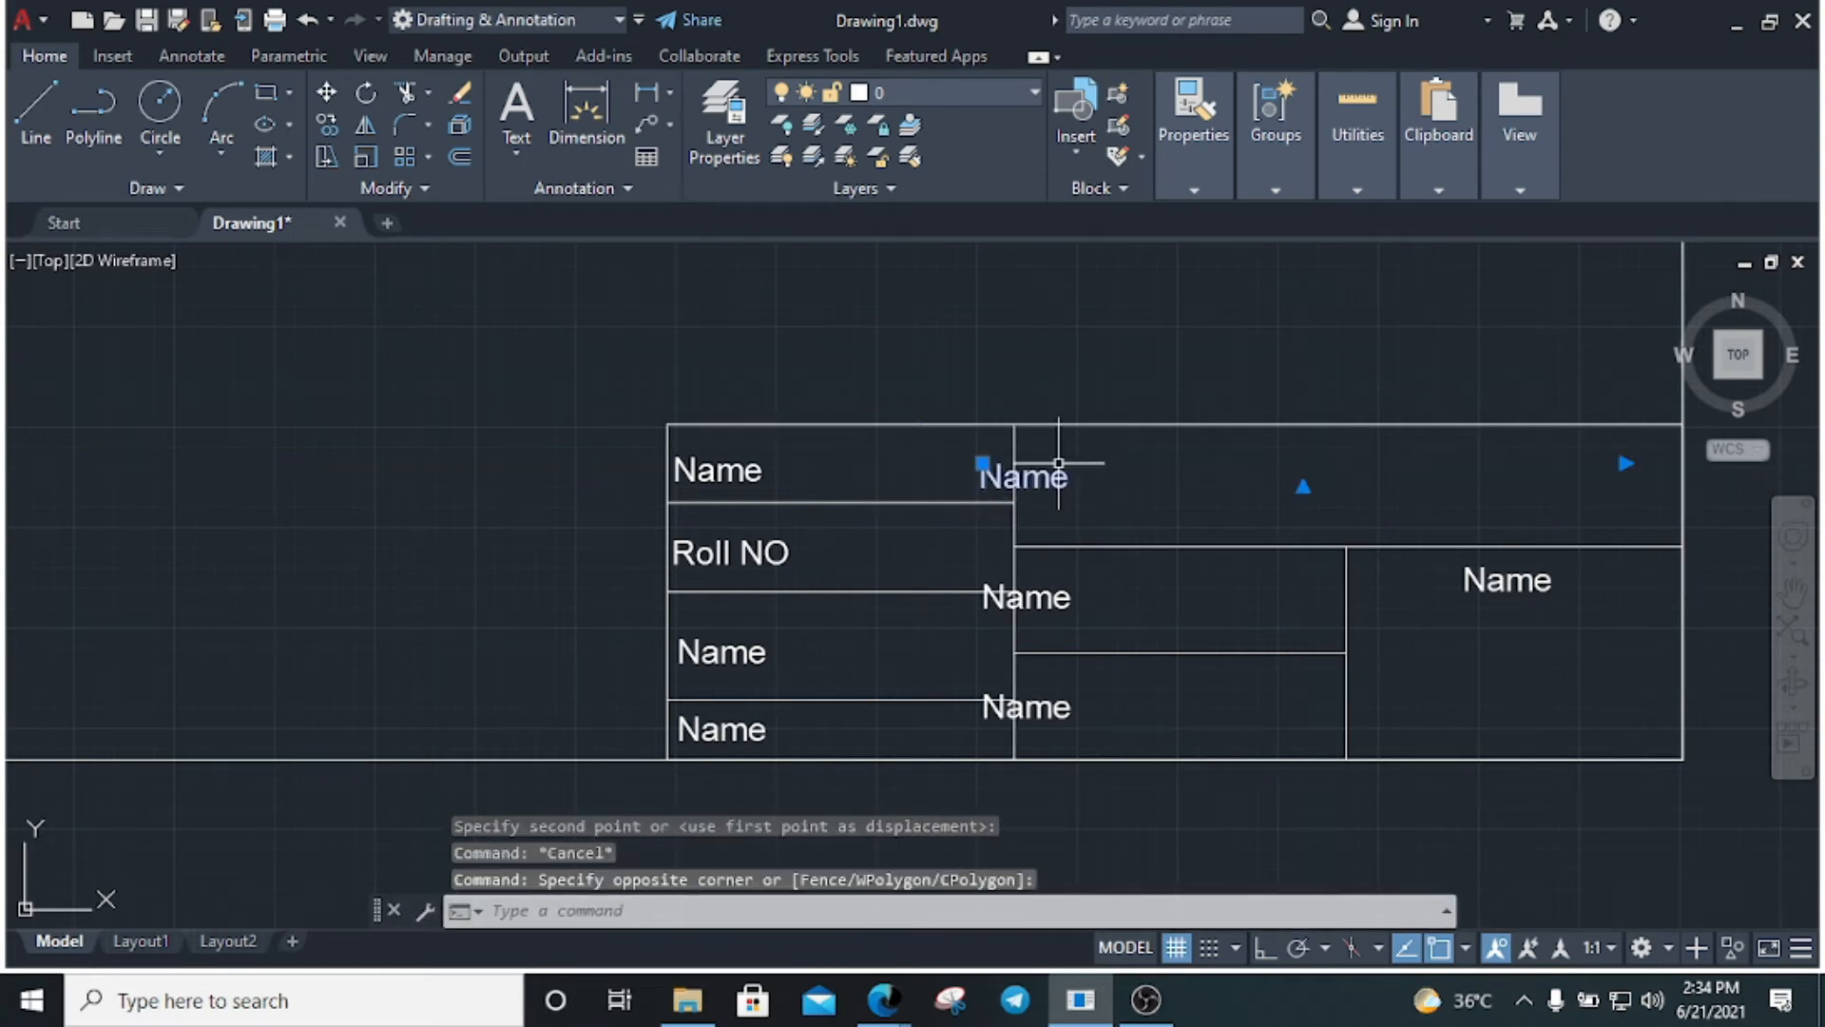
pyautogui.click(1068, 604)
pyautogui.click(1066, 705)
pyautogui.write('m')
pyautogui.press('Return')
pyautogui.click(990, 708)
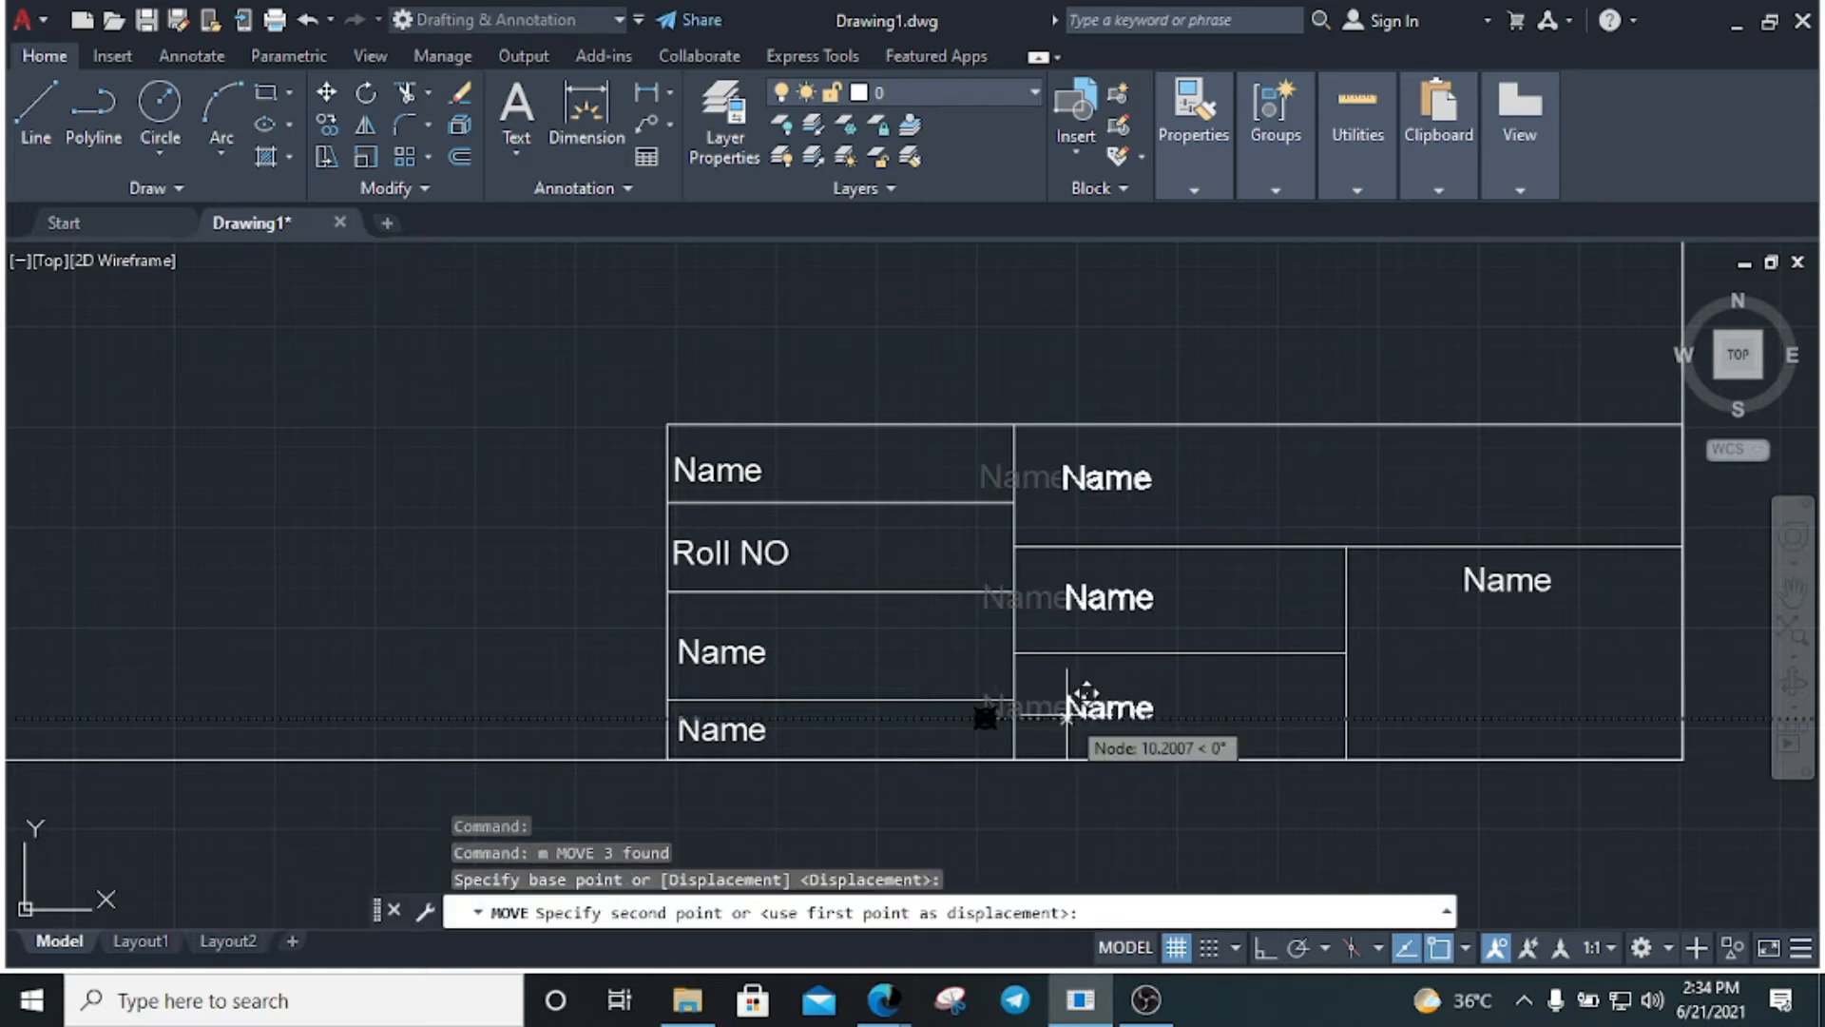
pyautogui.click(1043, 708)
pyautogui.press('Escape')
pyautogui.press('Escape')
pyautogui.press('Escape')
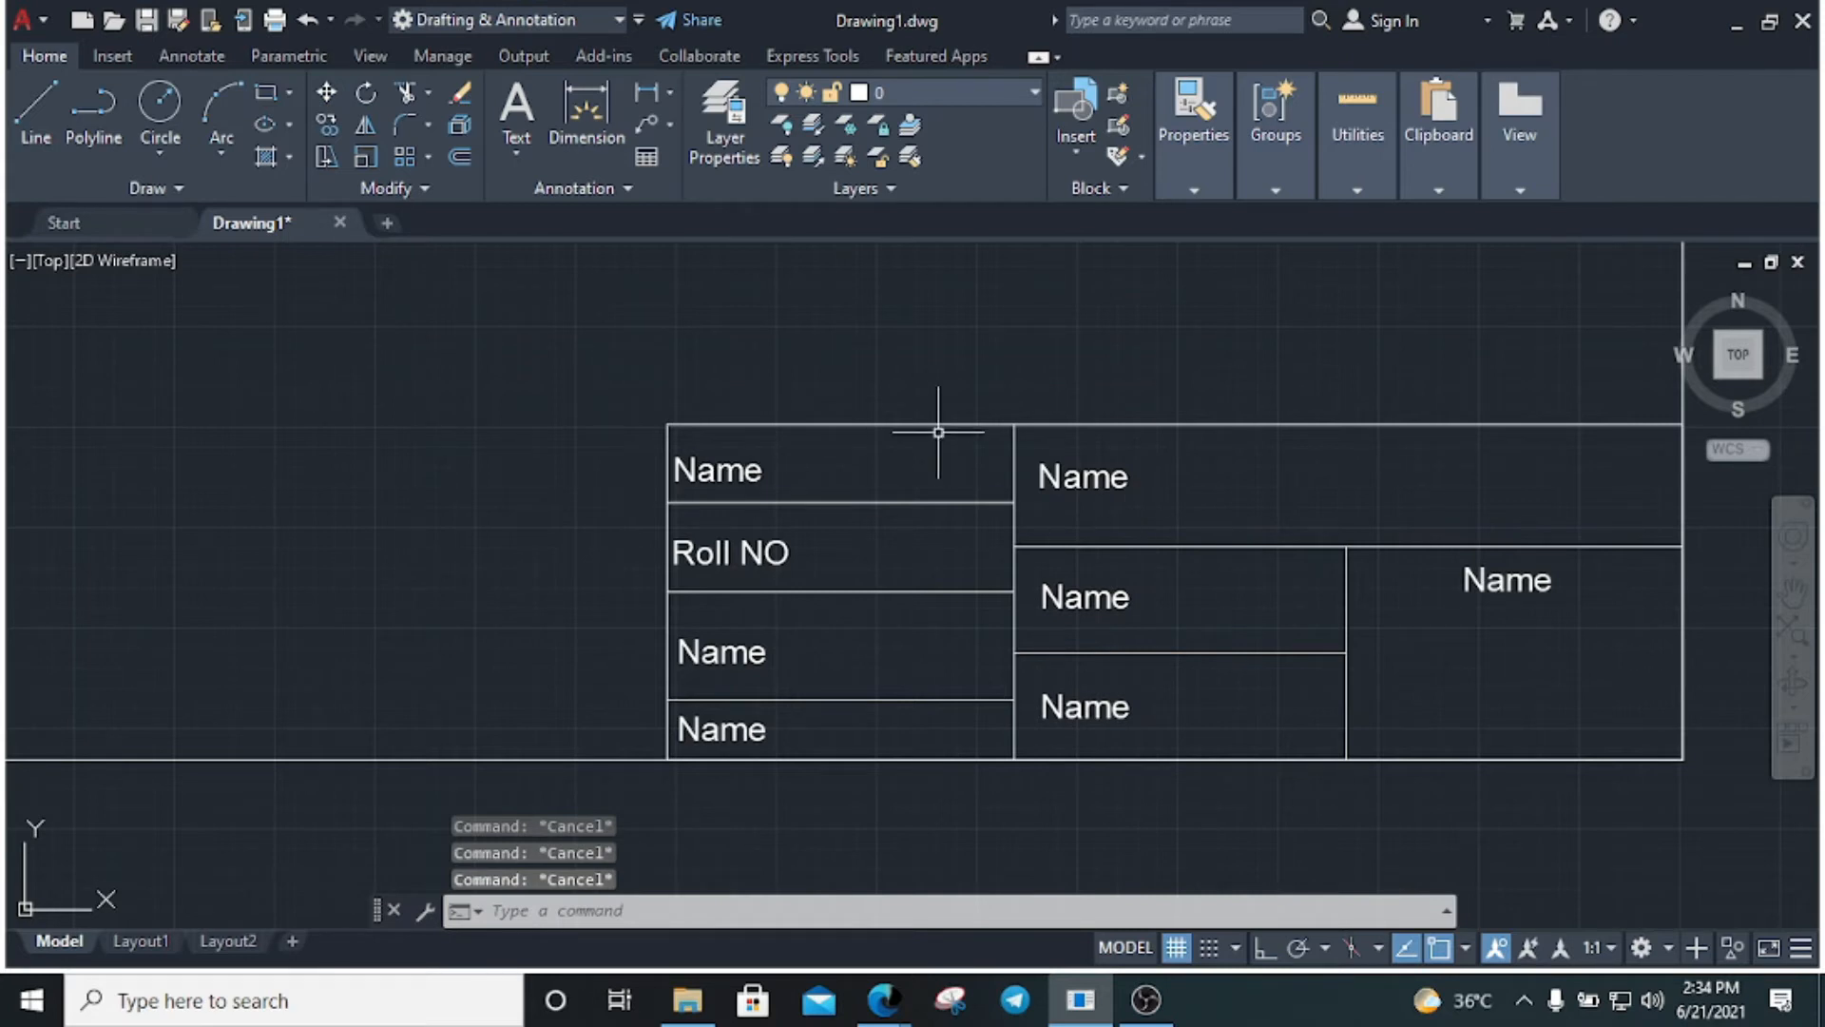
# Relabel the third-row and bottom-left Name cells as 'Sub' and 'Dept.'
pyautogui.doubleClick(723, 654)
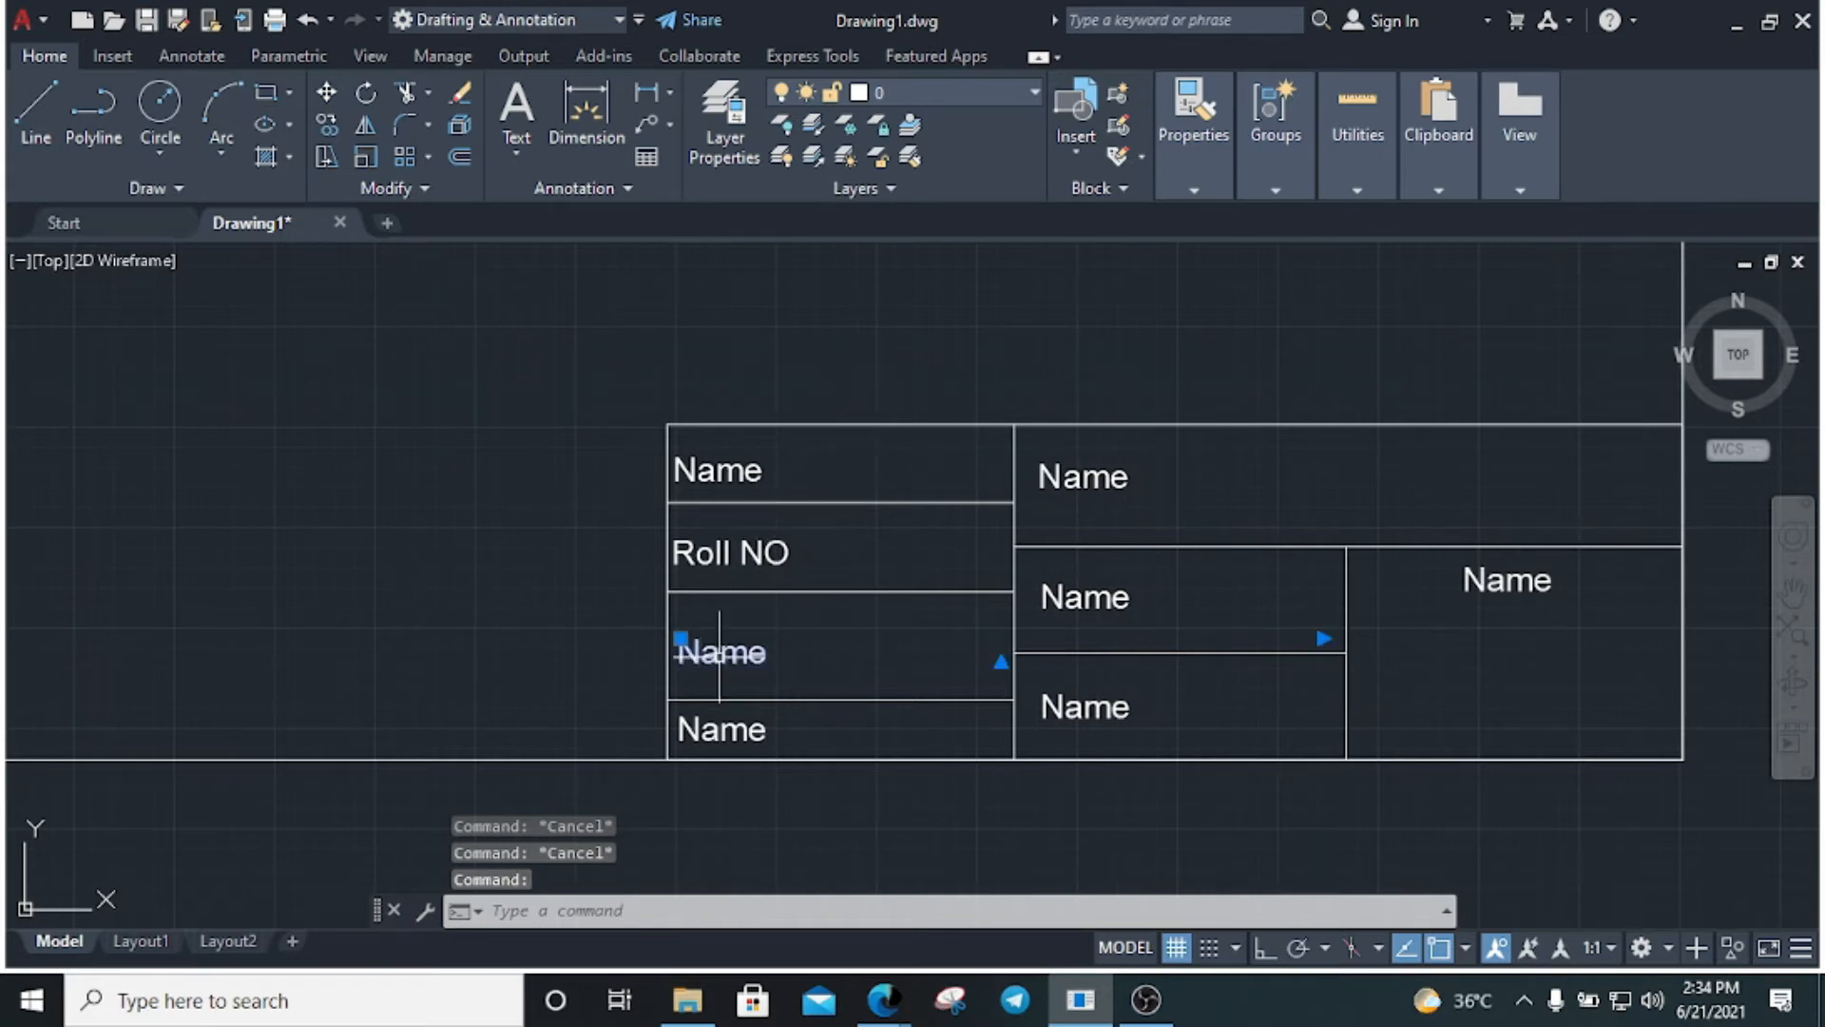
pyautogui.doubleClick(722, 655)
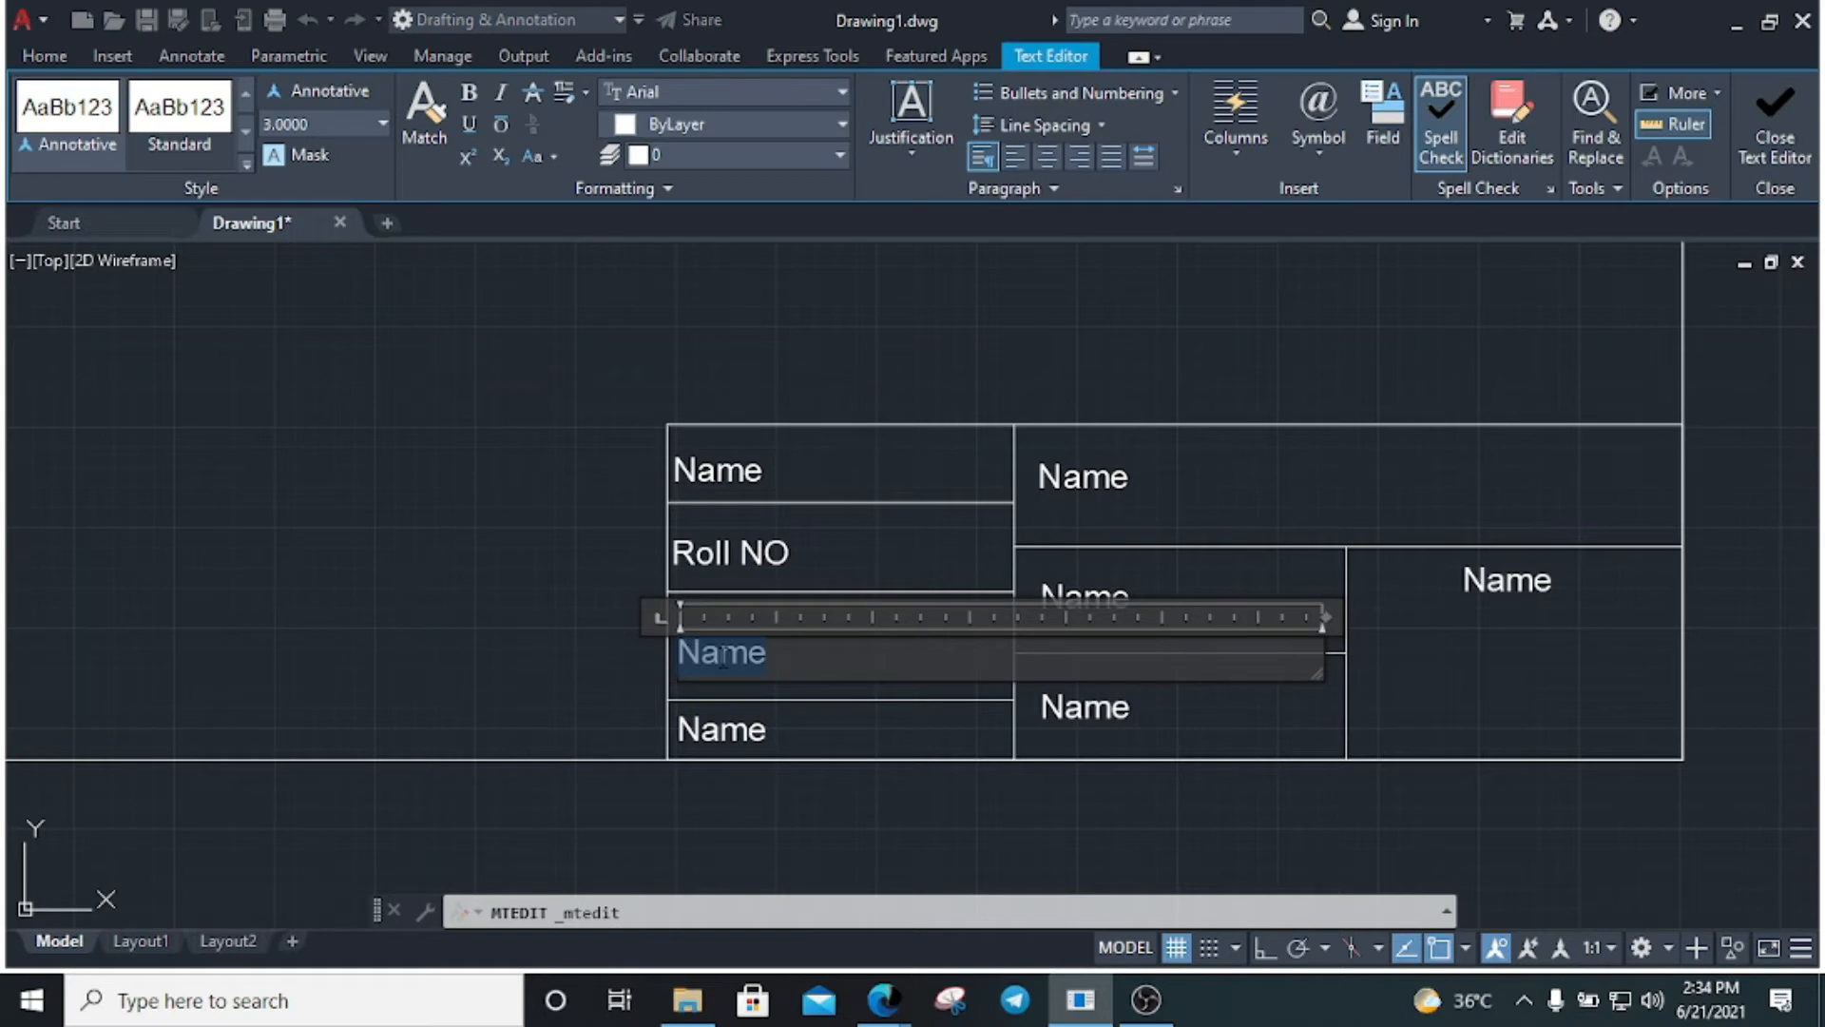
pyautogui.press('BackSpace')
pyautogui.write('Sub')
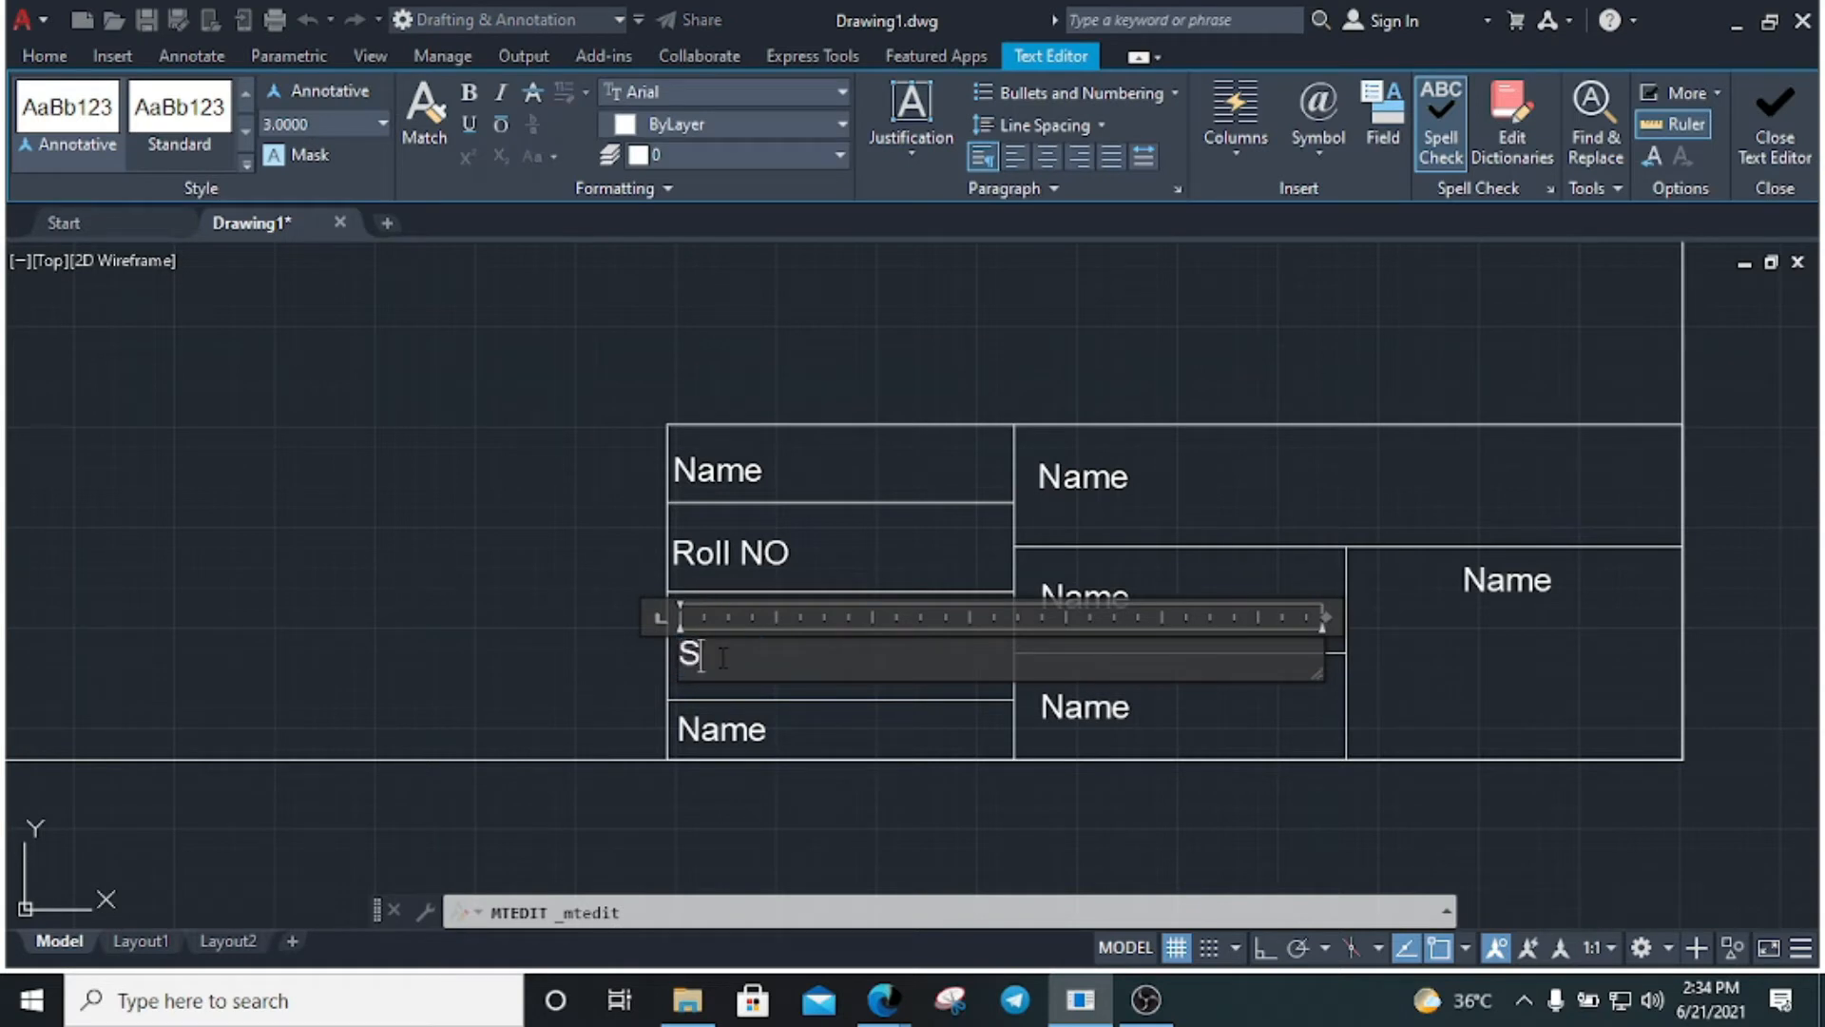
pyautogui.click(489, 672)
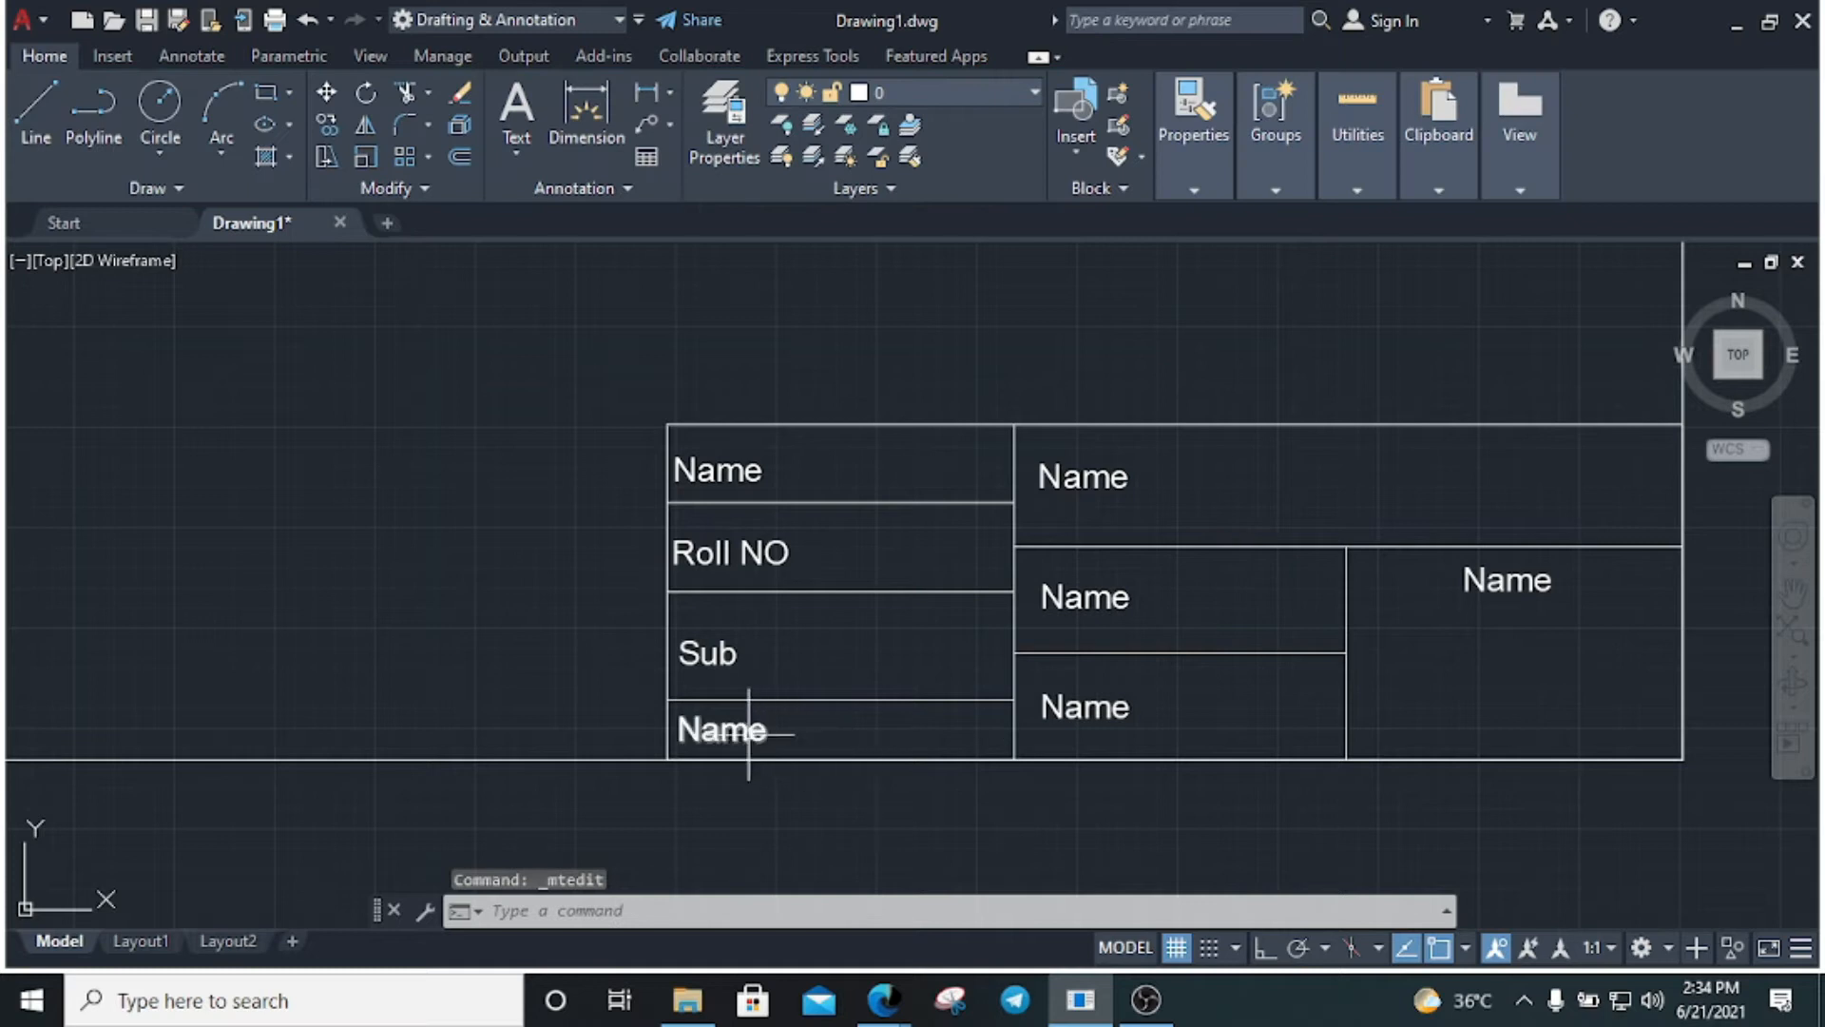
pyautogui.click(748, 733)
pyautogui.doubleClick(748, 733)
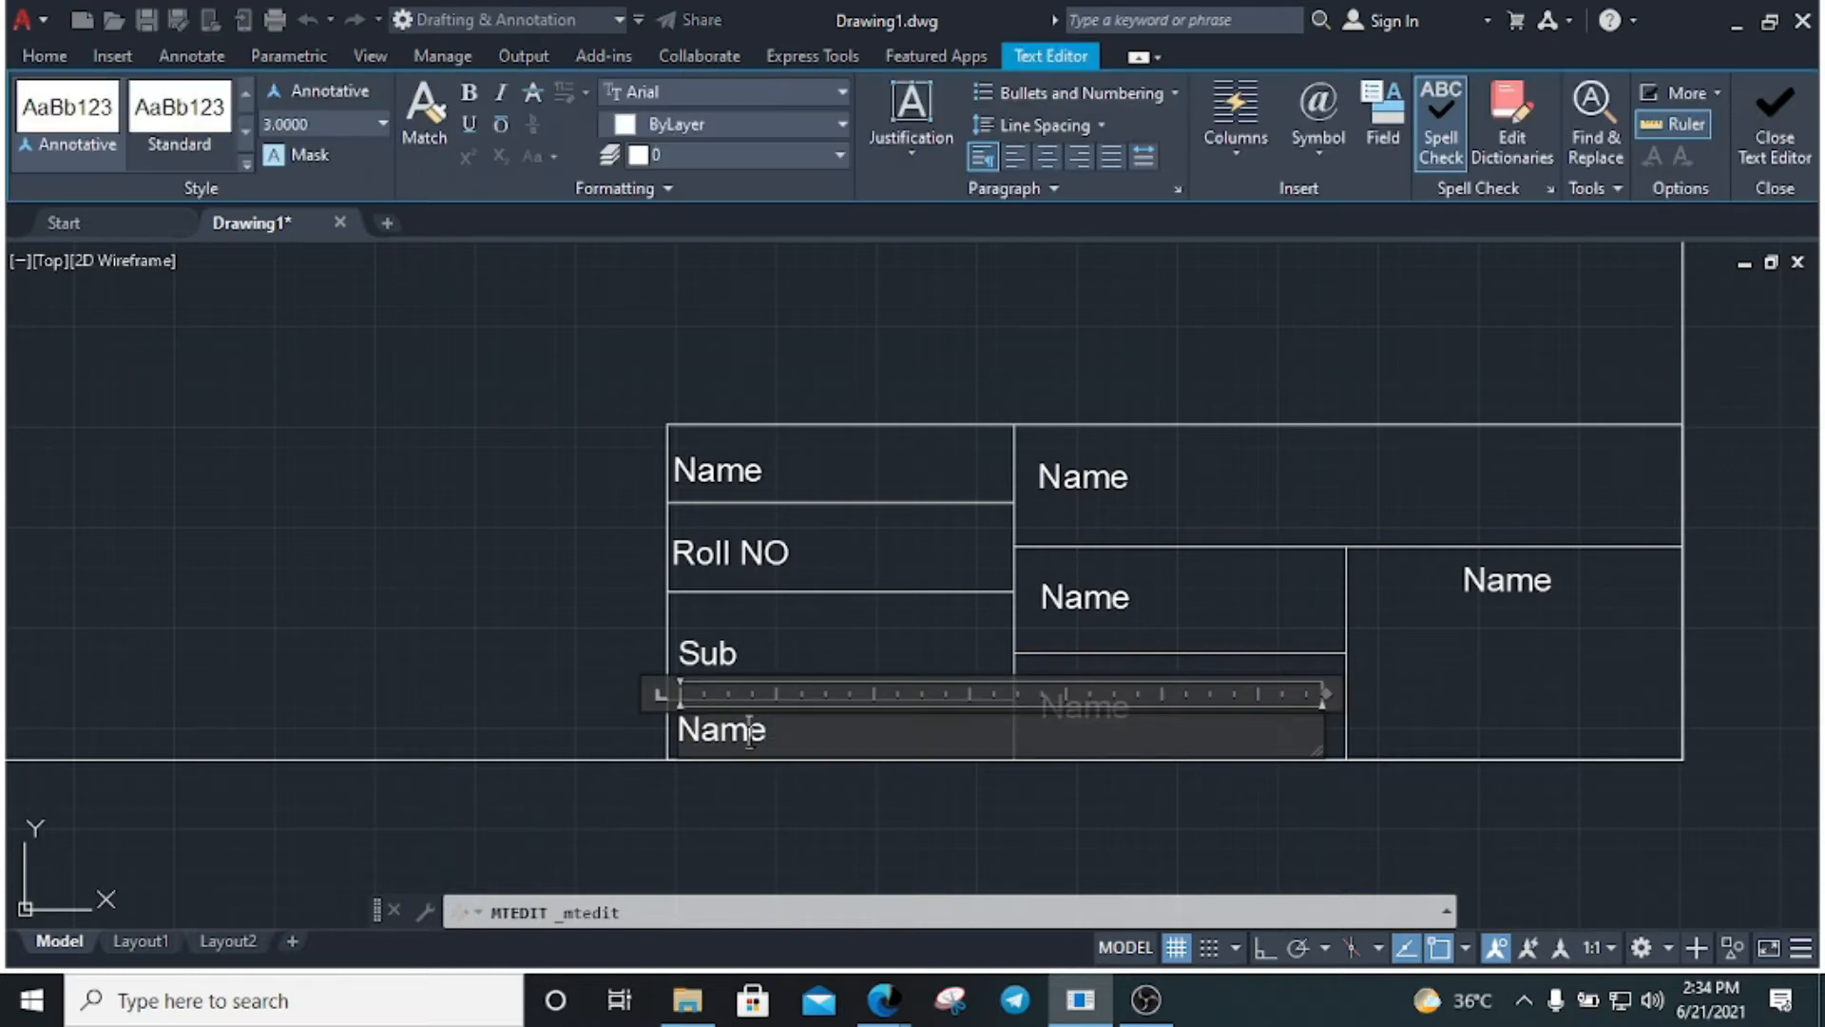
pyautogui.write('Dep')
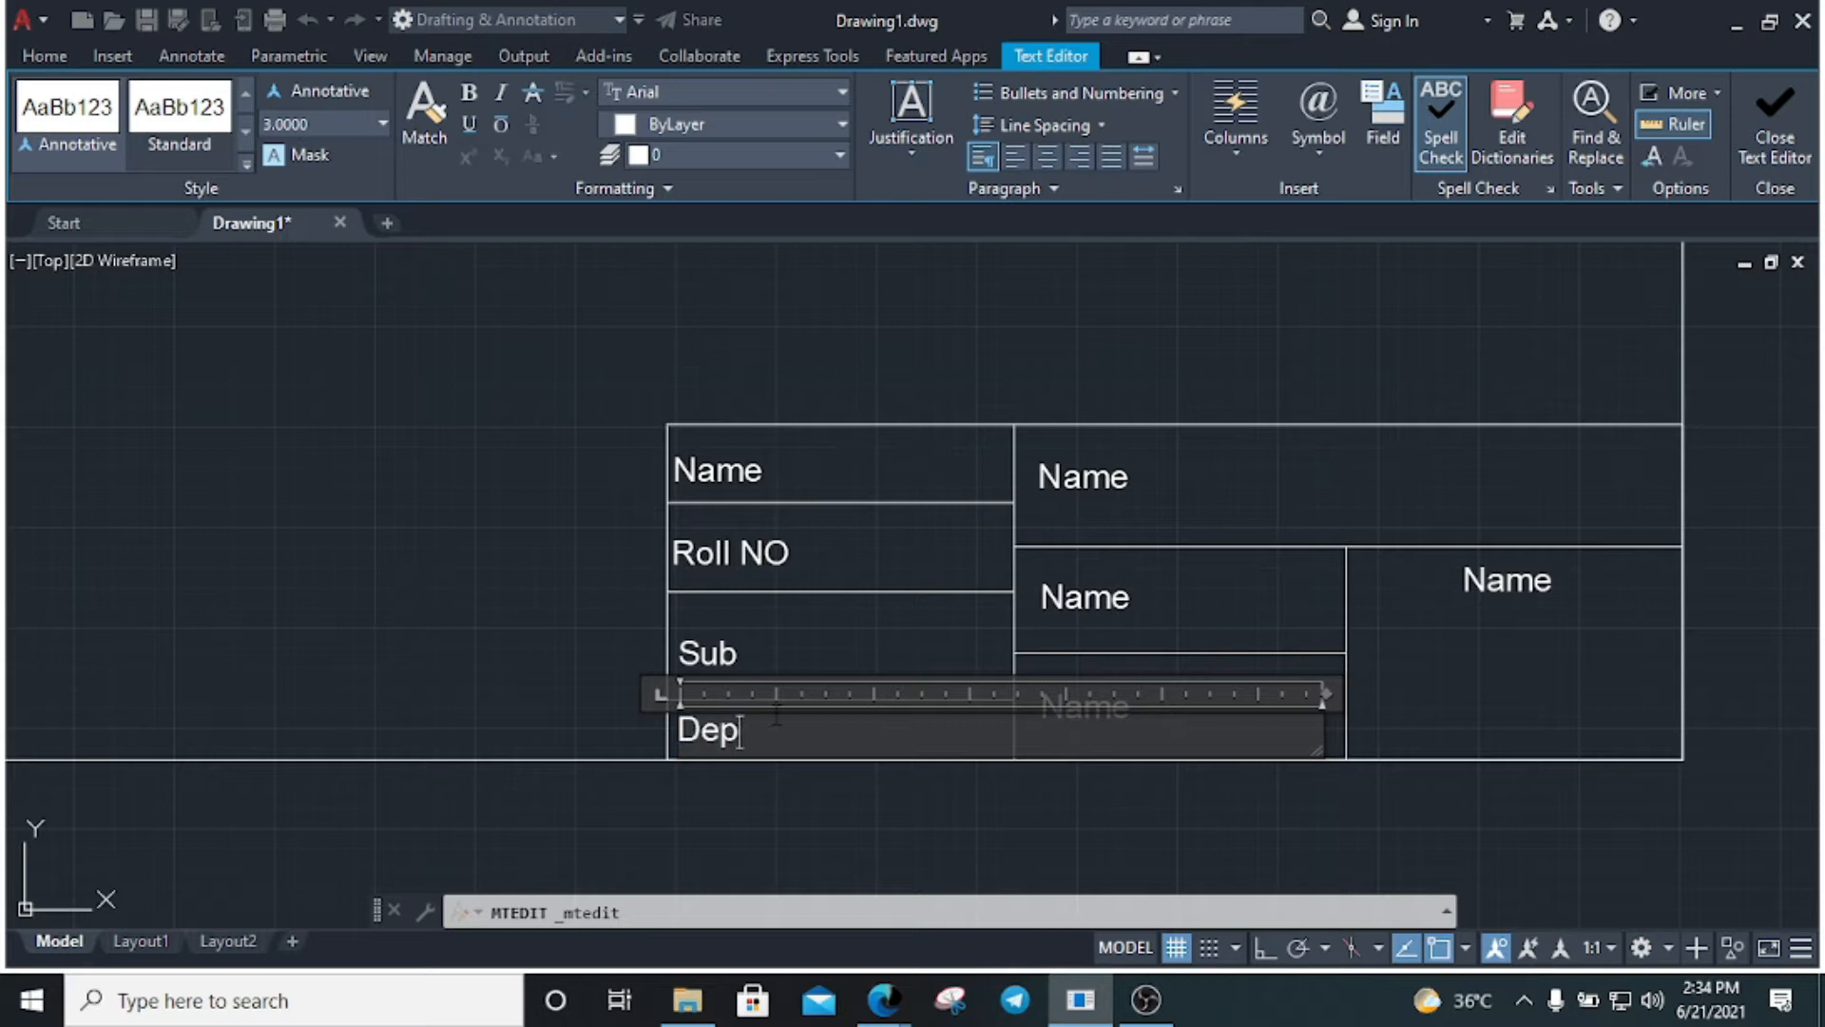
pyautogui.write('t.')
pyautogui.click(510, 572)
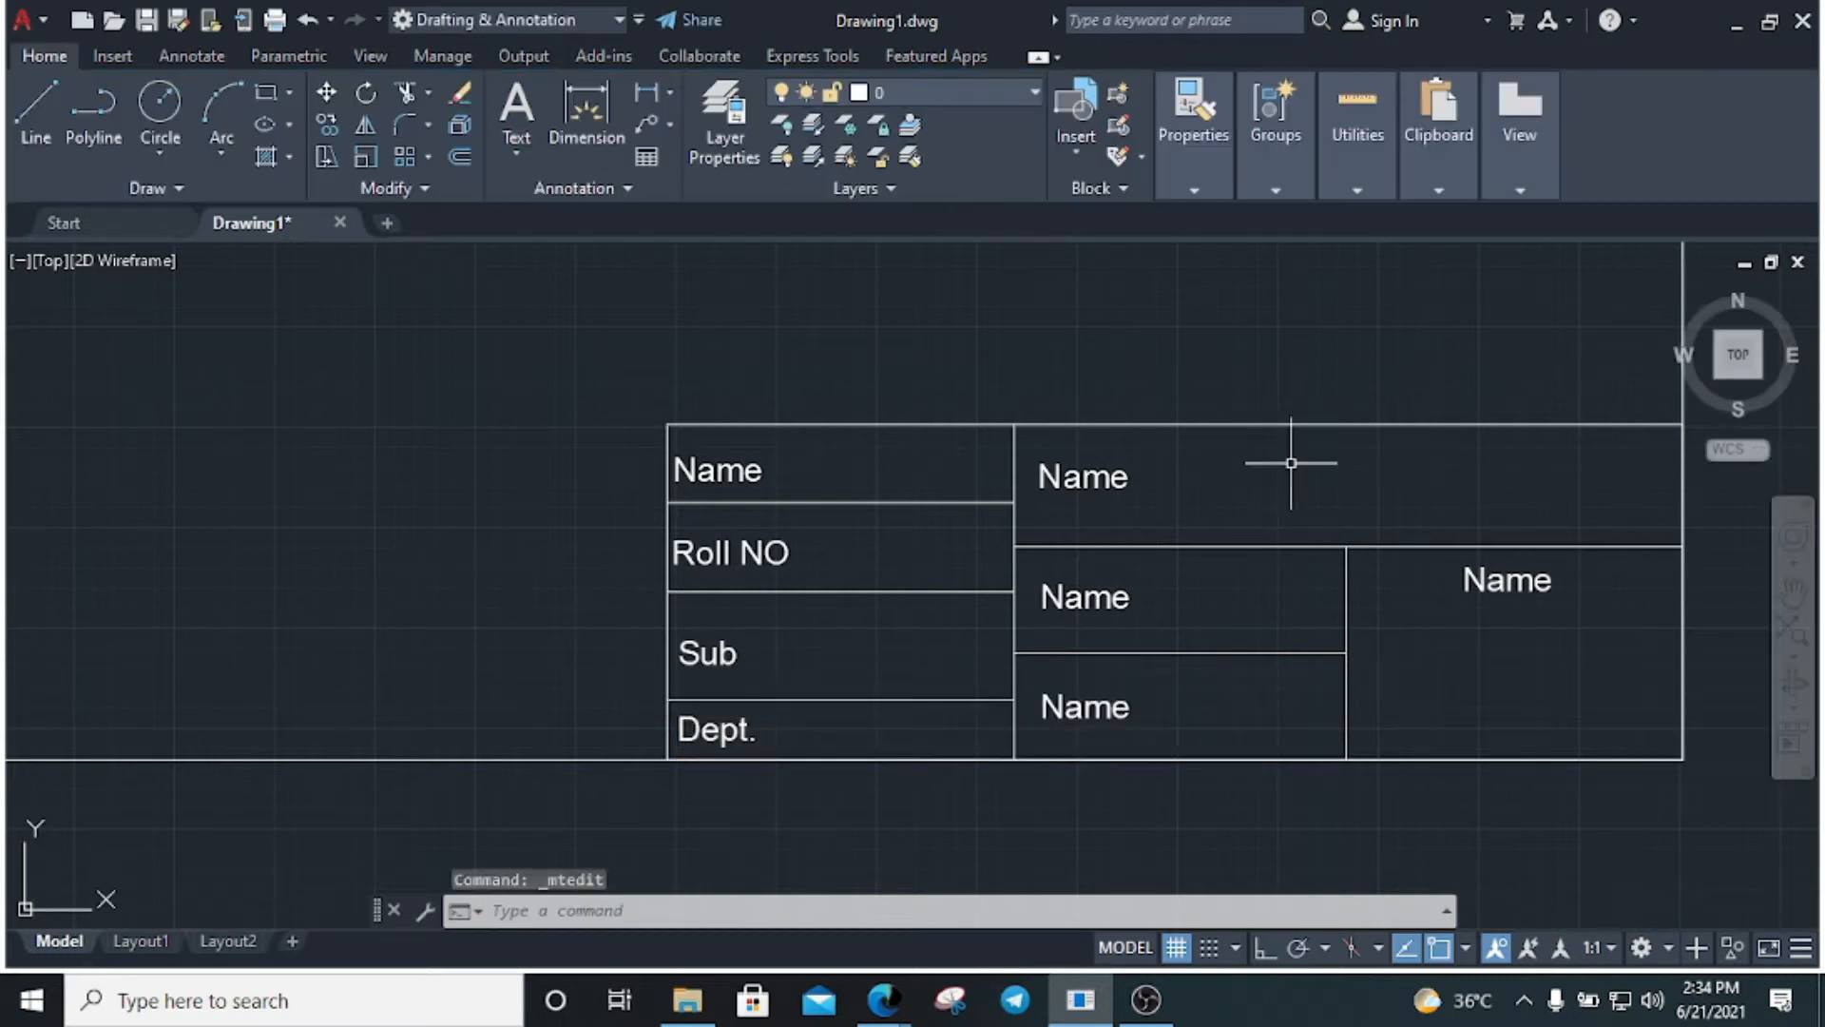
# Change the top-middle Name label to 'Project'
pyautogui.doubleClick(1110, 477)
pyautogui.doubleClick(1110, 476)
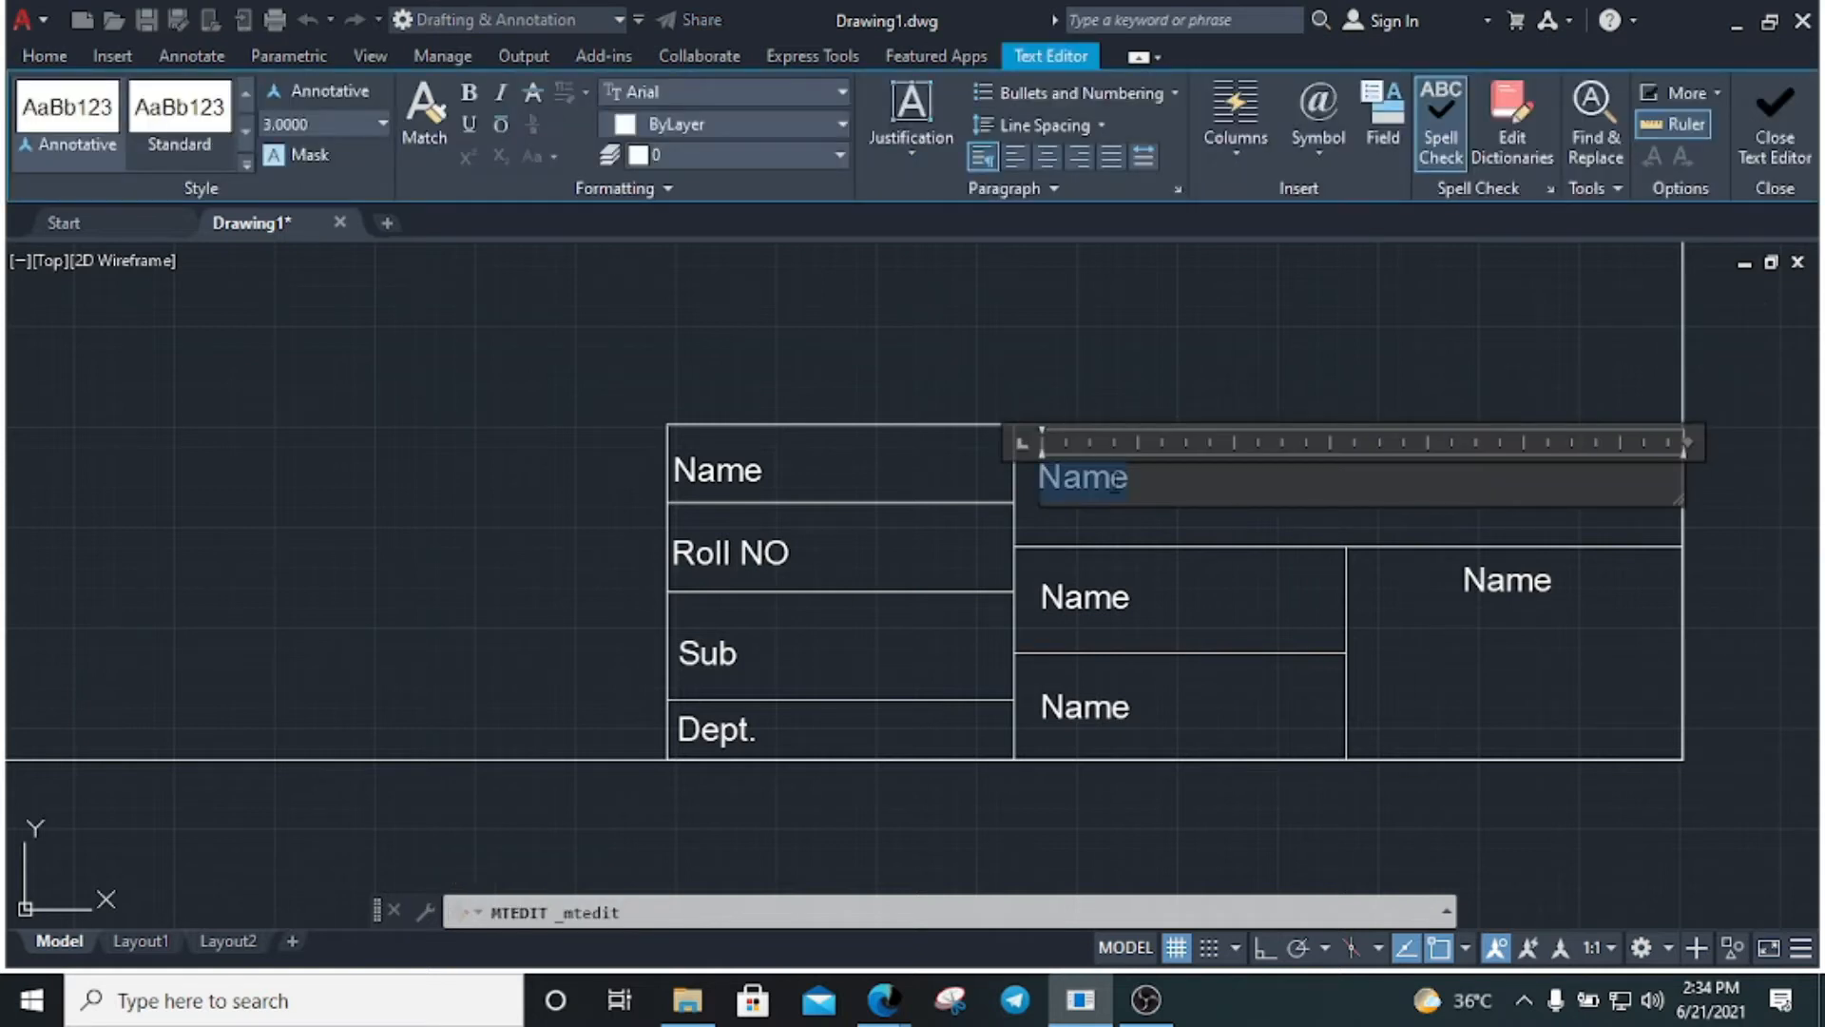
pyautogui.write('Project')
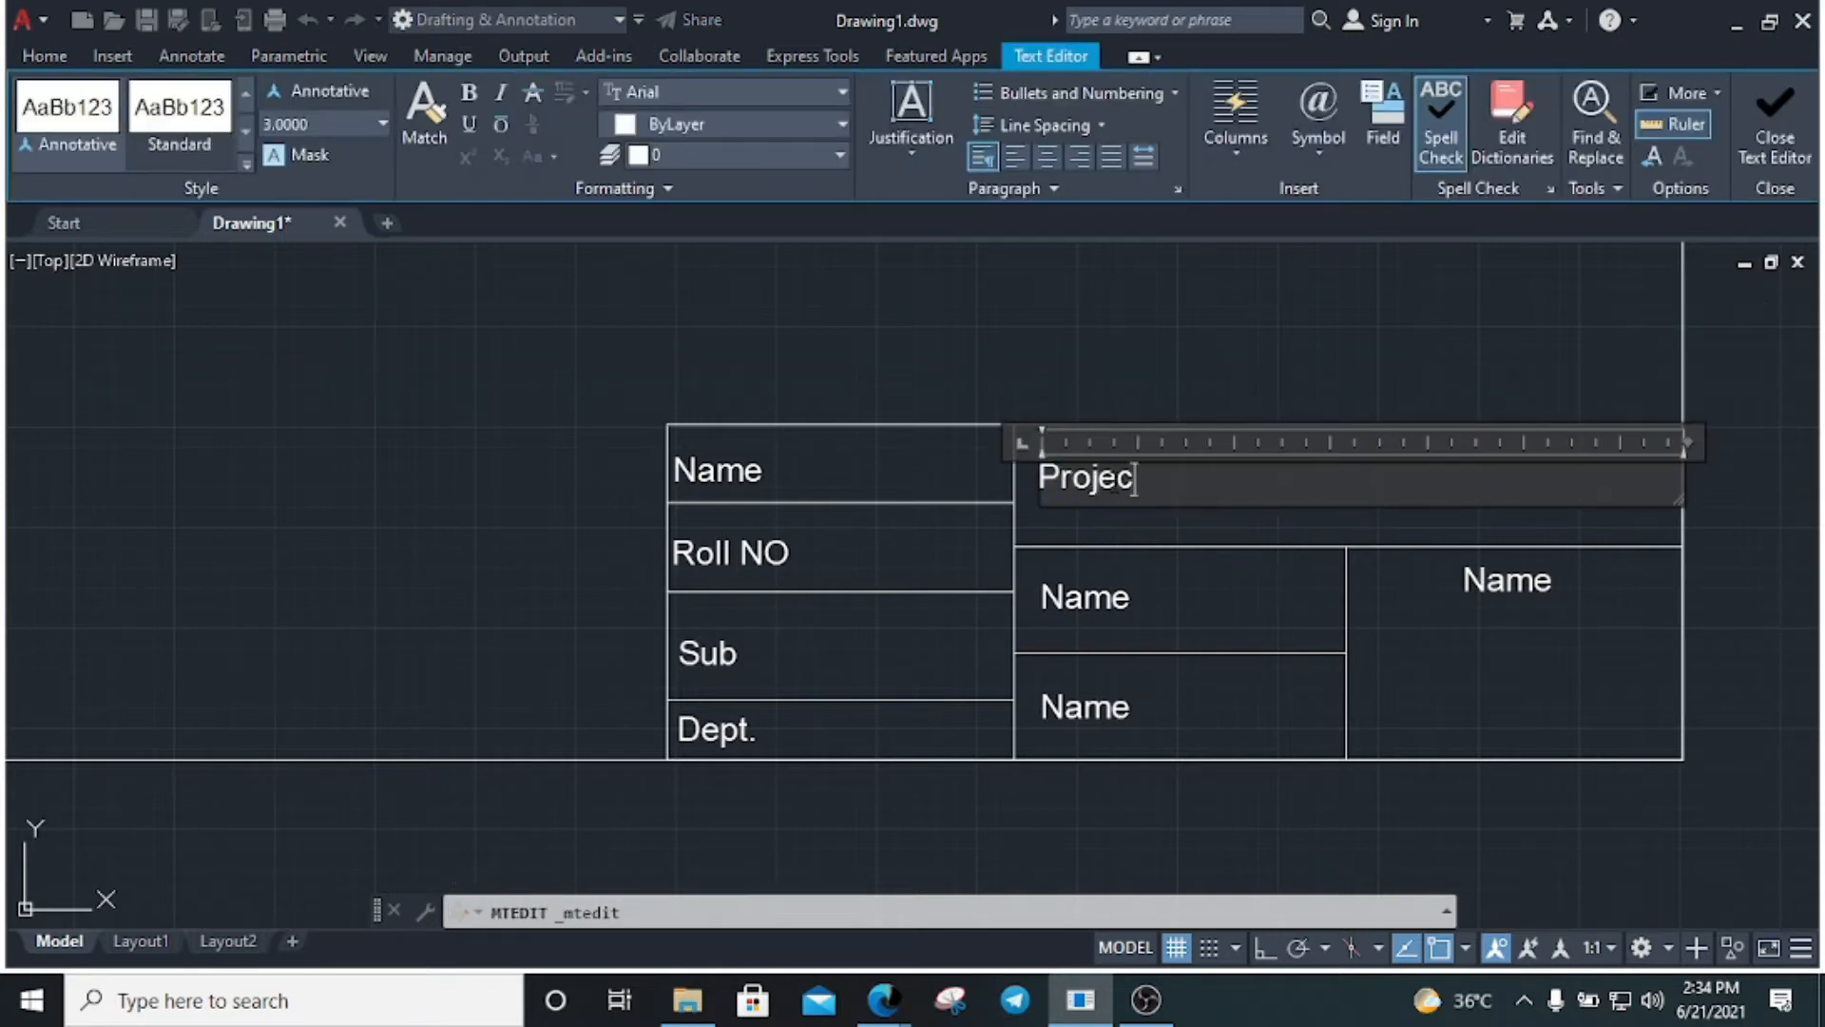
pyautogui.click(1036, 329)
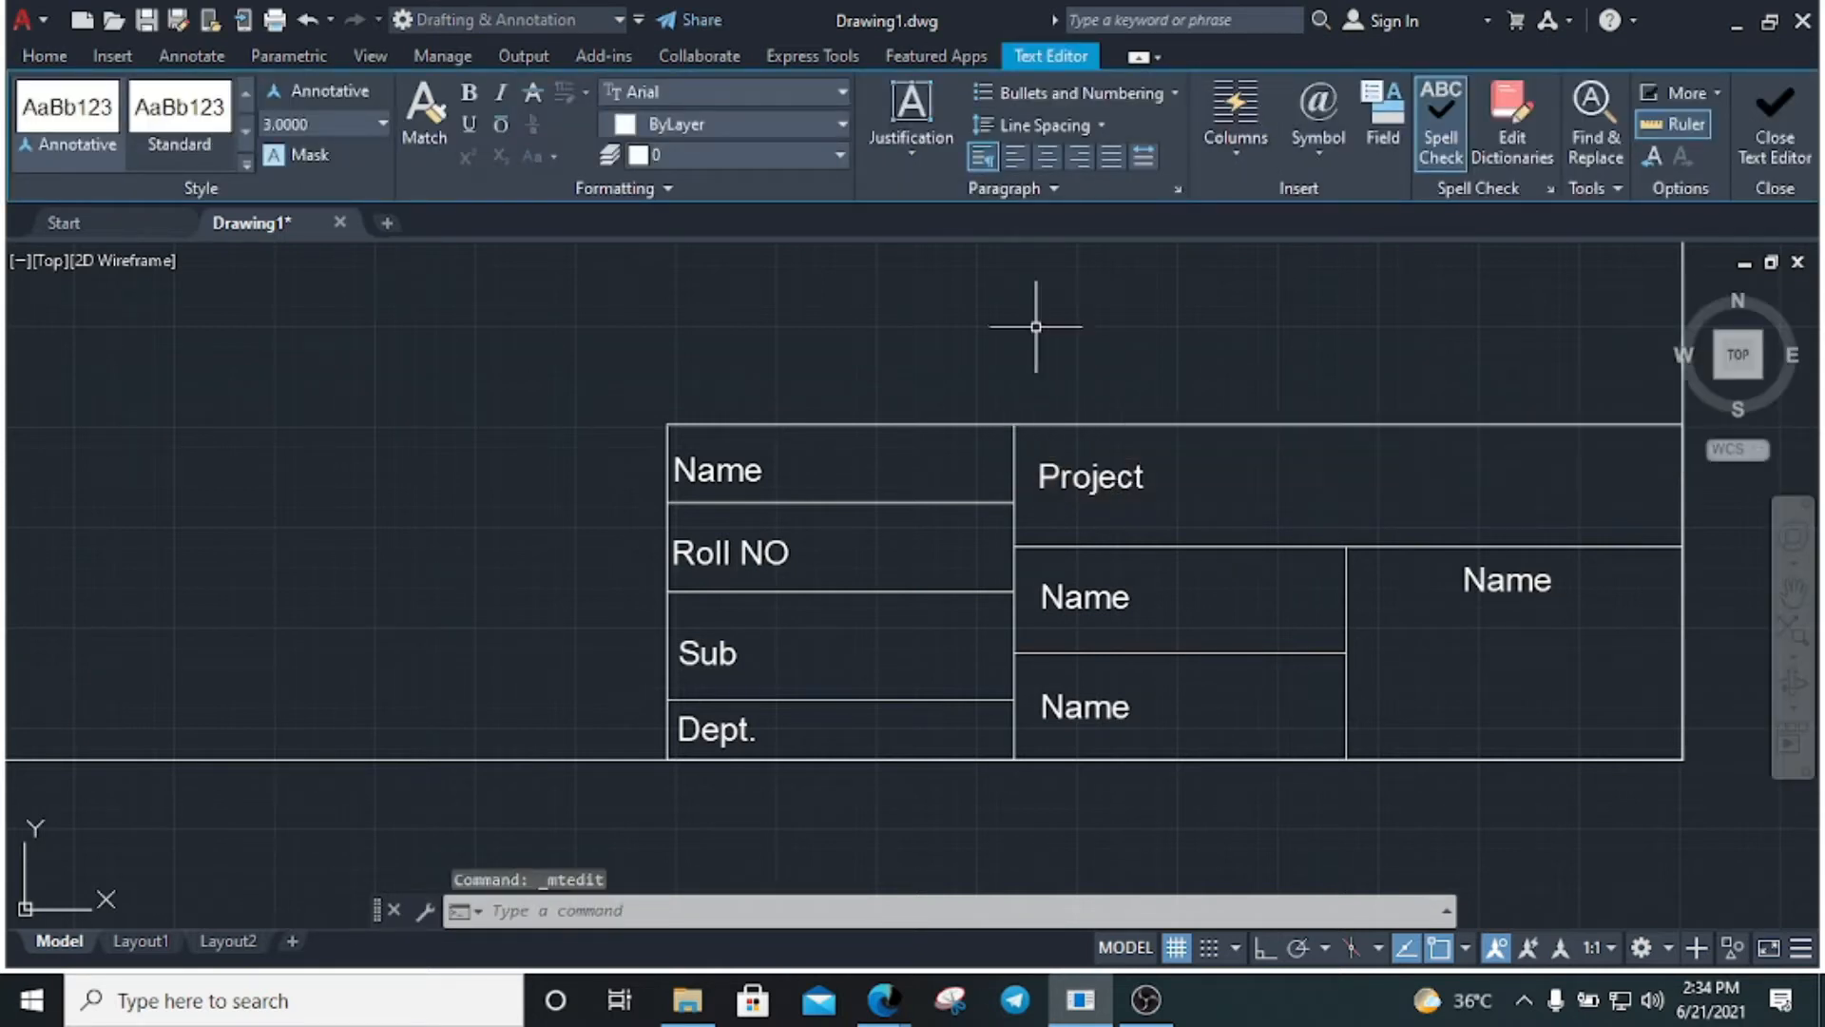
# Overwrite the middle and lower-middle Name labels with 'Scale' and 'Sheet no'
pyautogui.doubleClick(1065, 601)
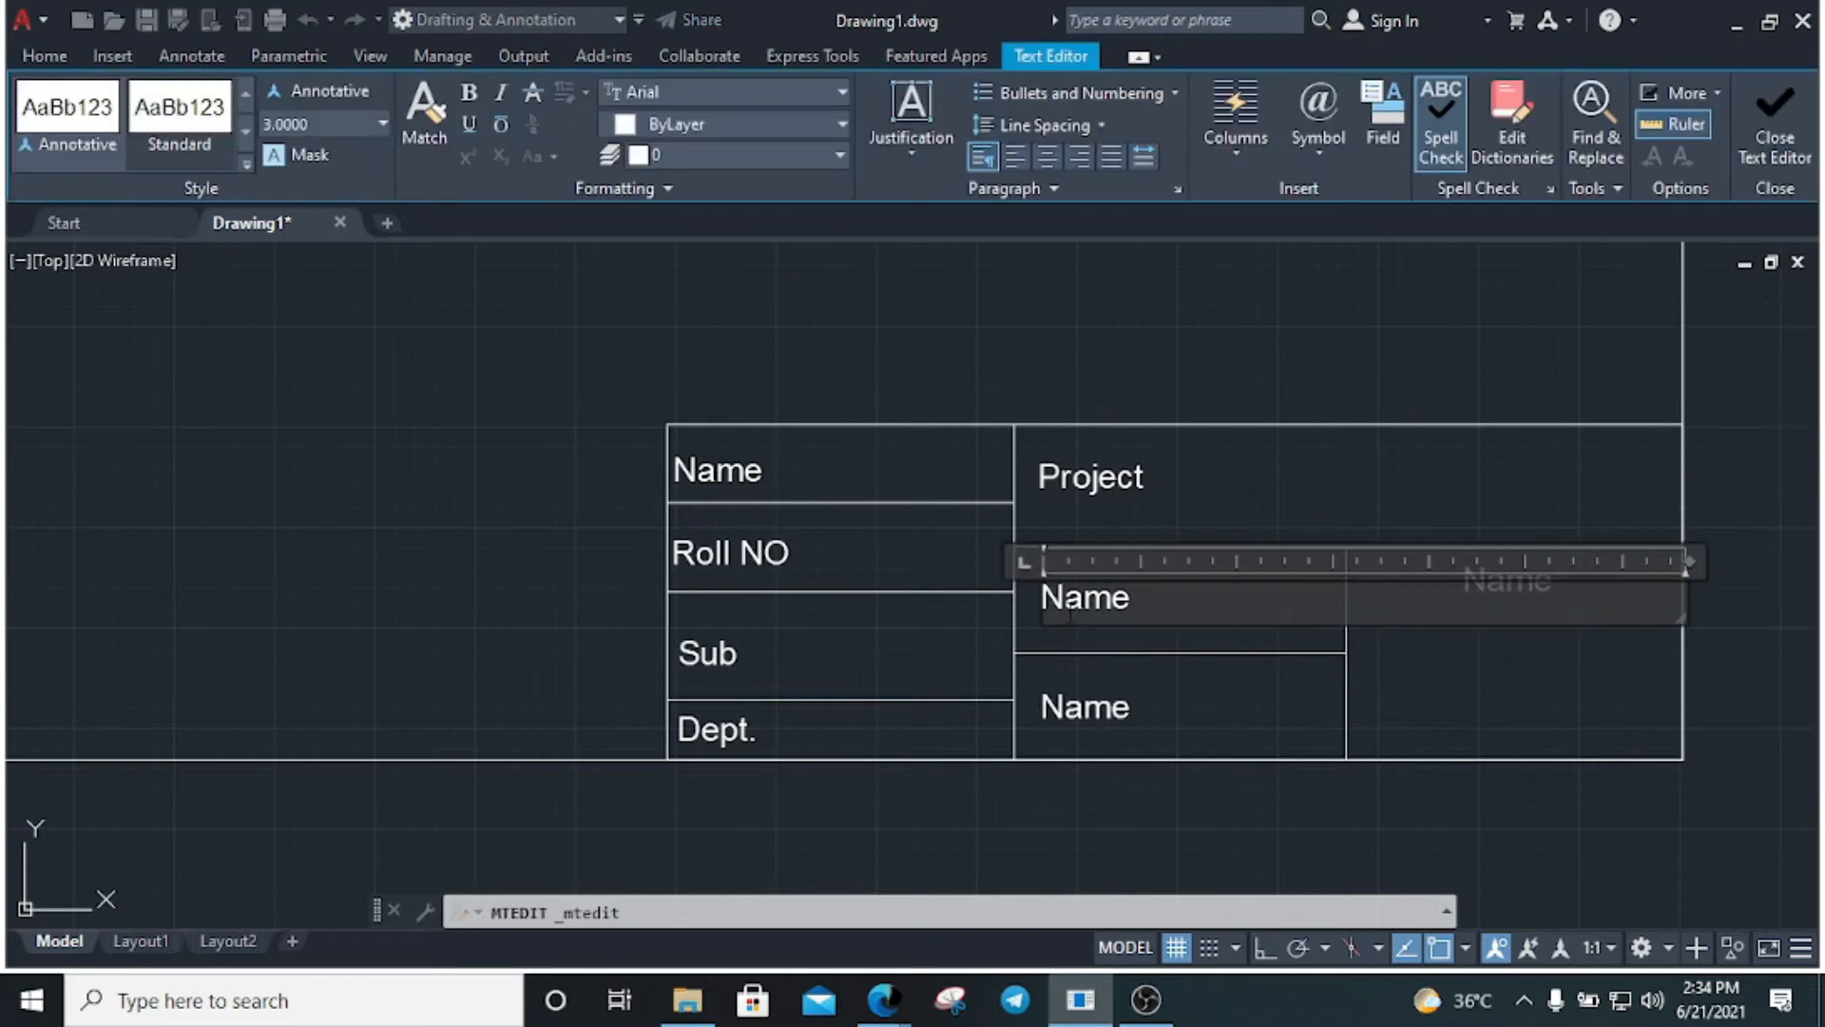
pyautogui.write('Scale')
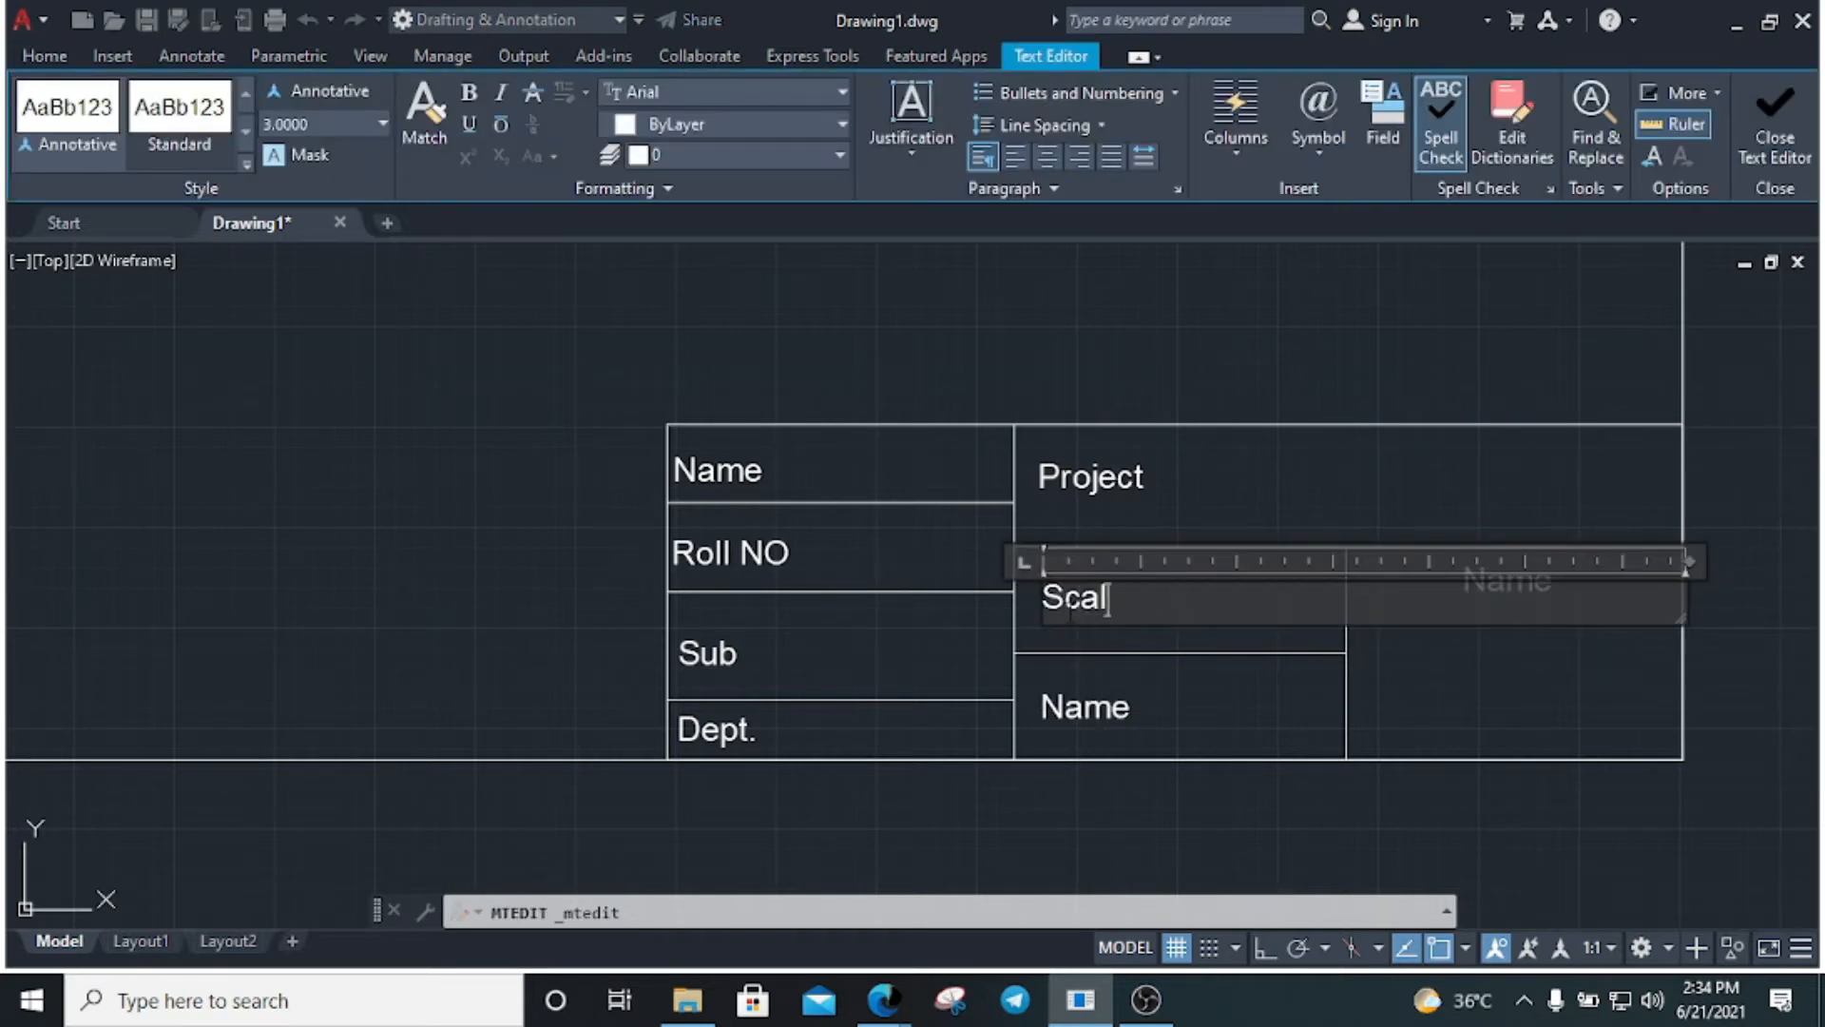
pyautogui.click(1229, 711)
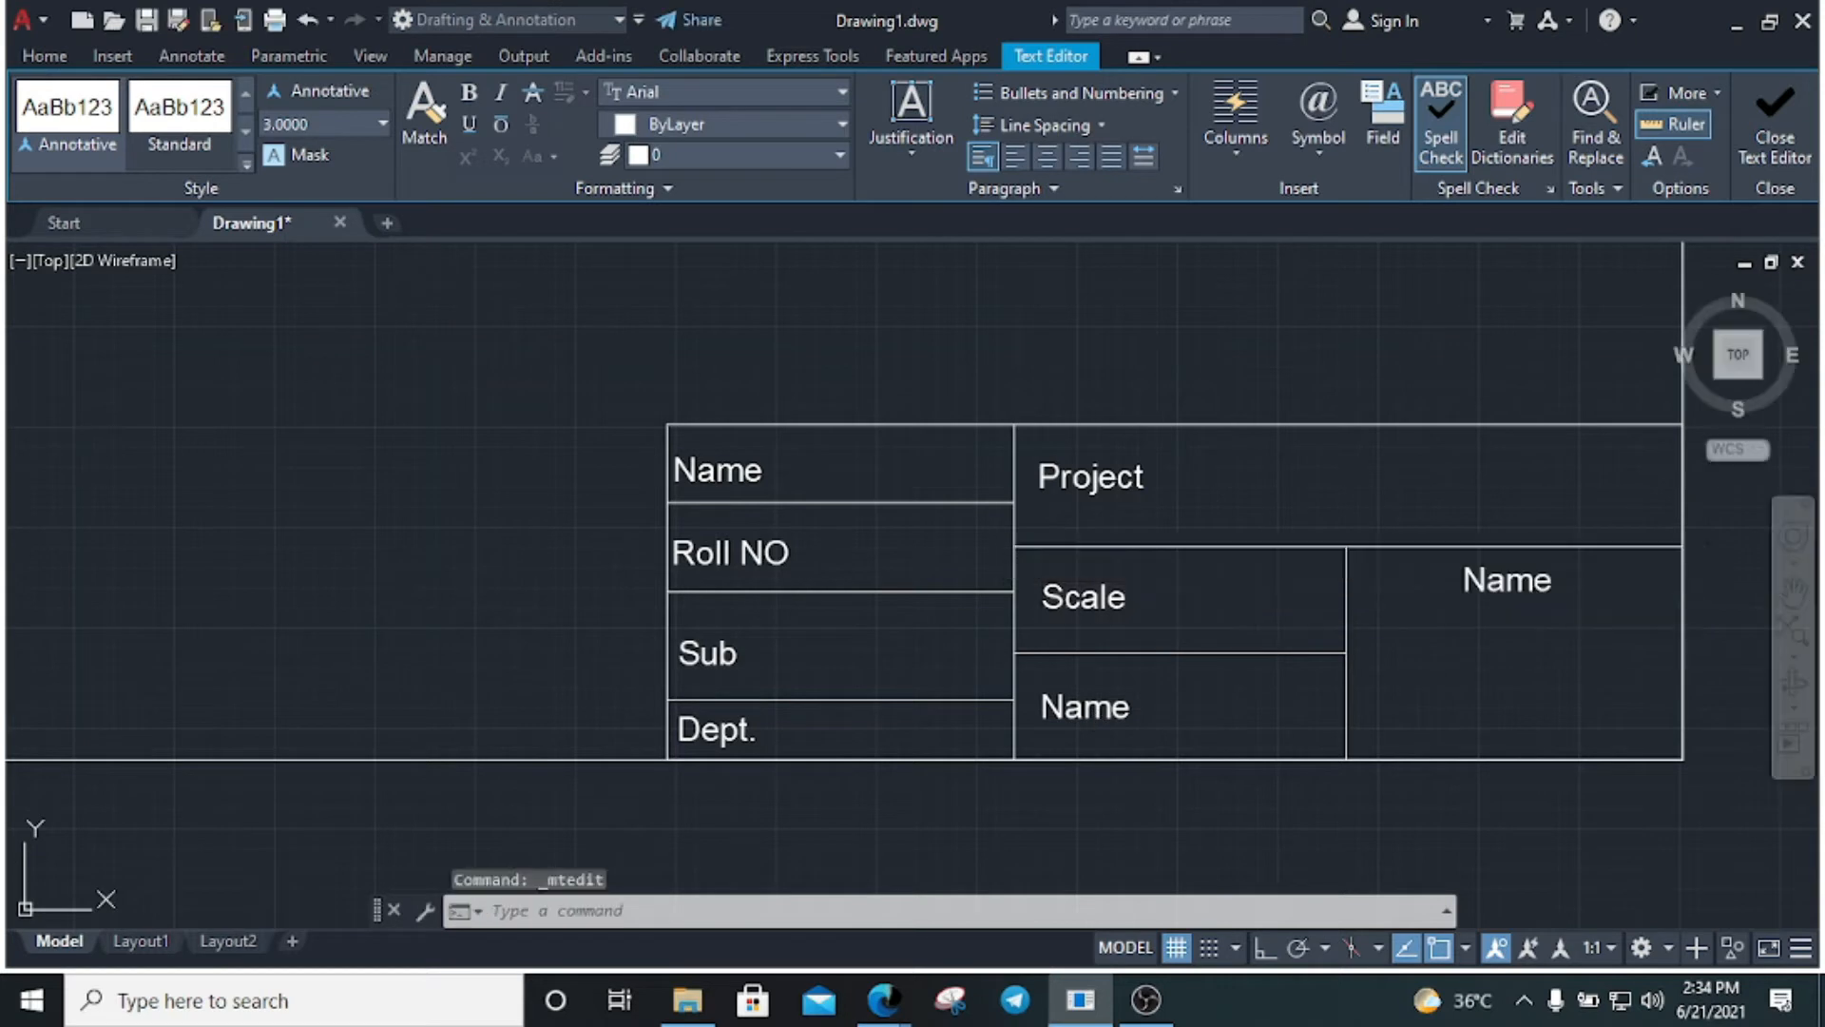
pyautogui.doubleClick(1079, 708)
pyautogui.write('S')
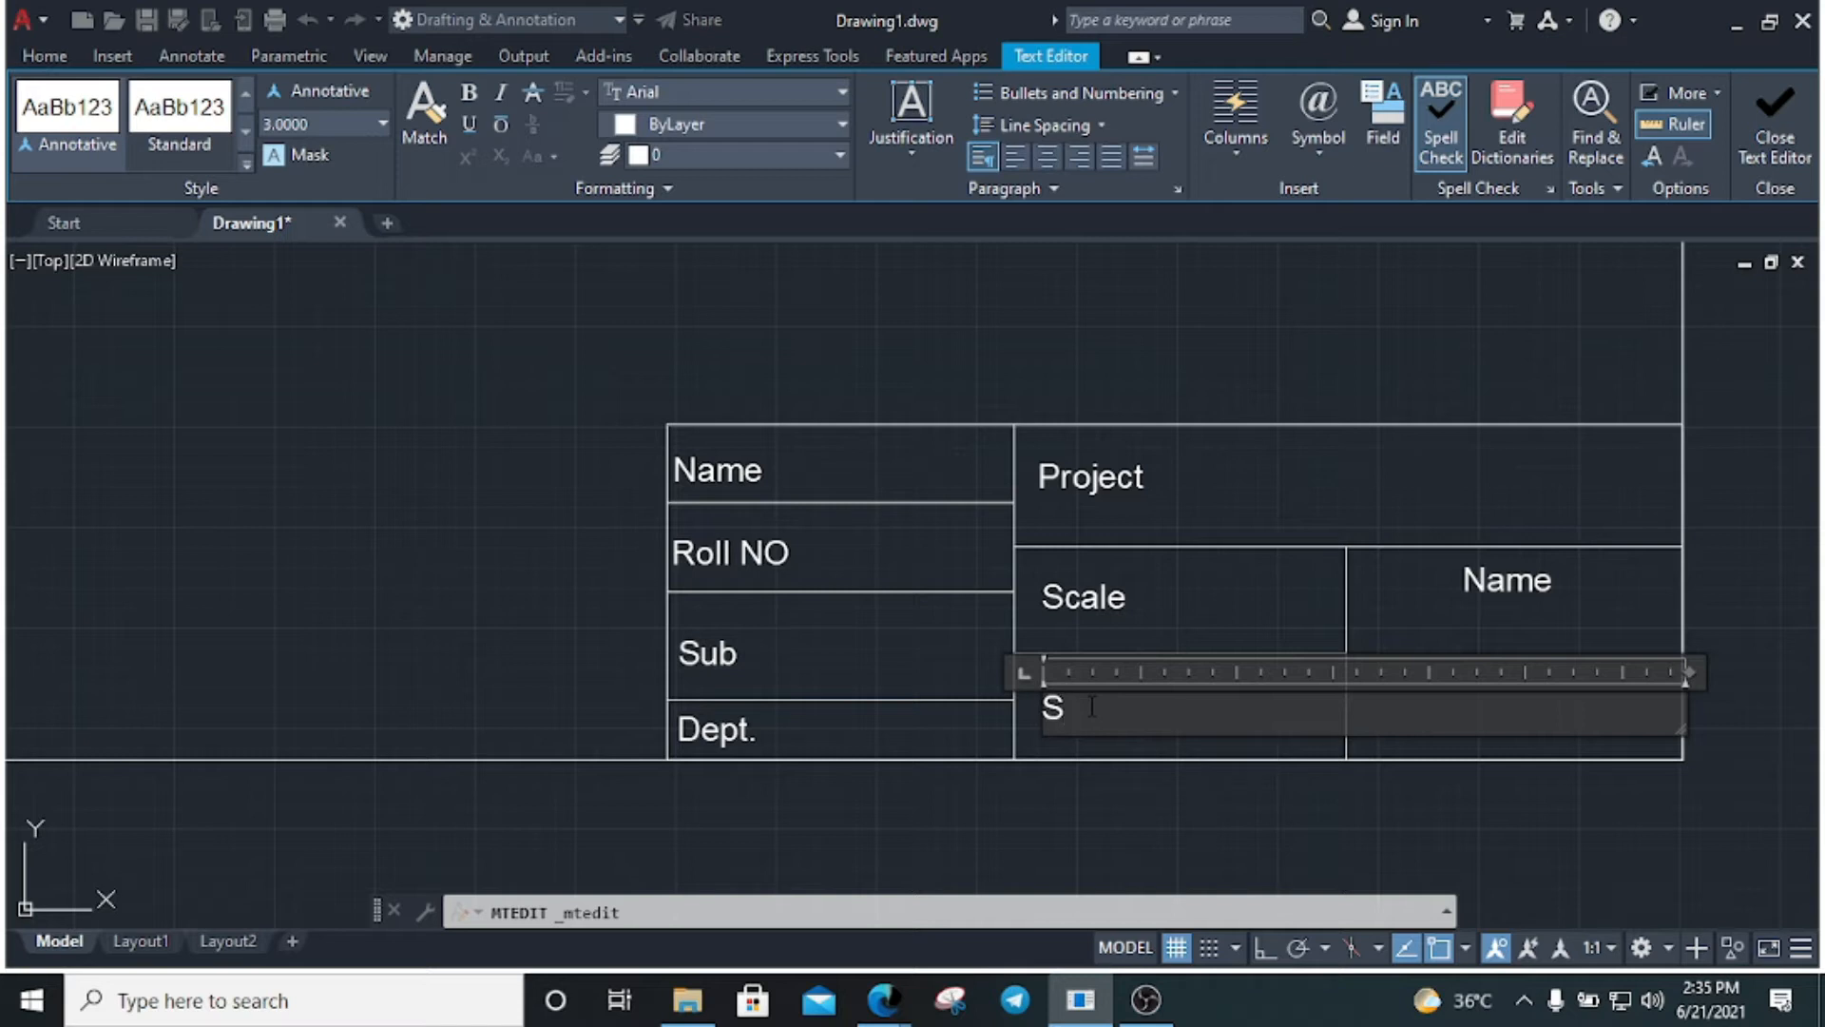
pyautogui.write('heet no')
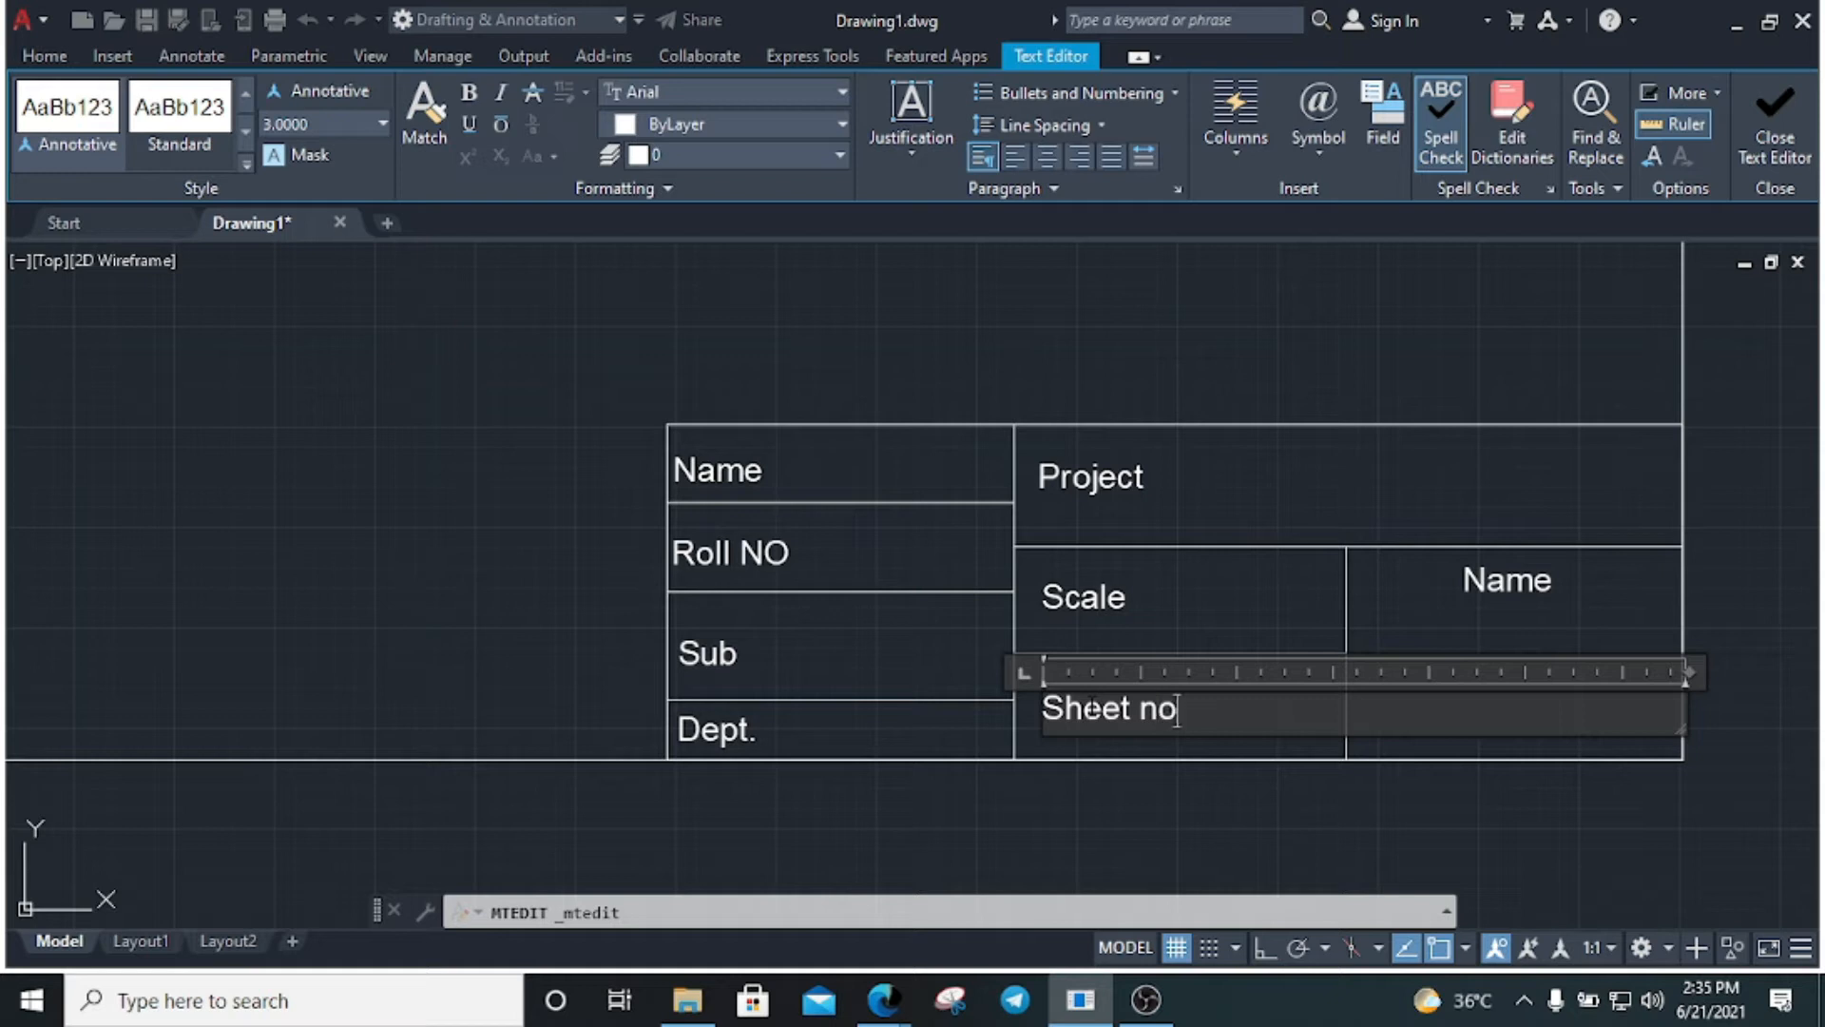
pyautogui.click(1709, 811)
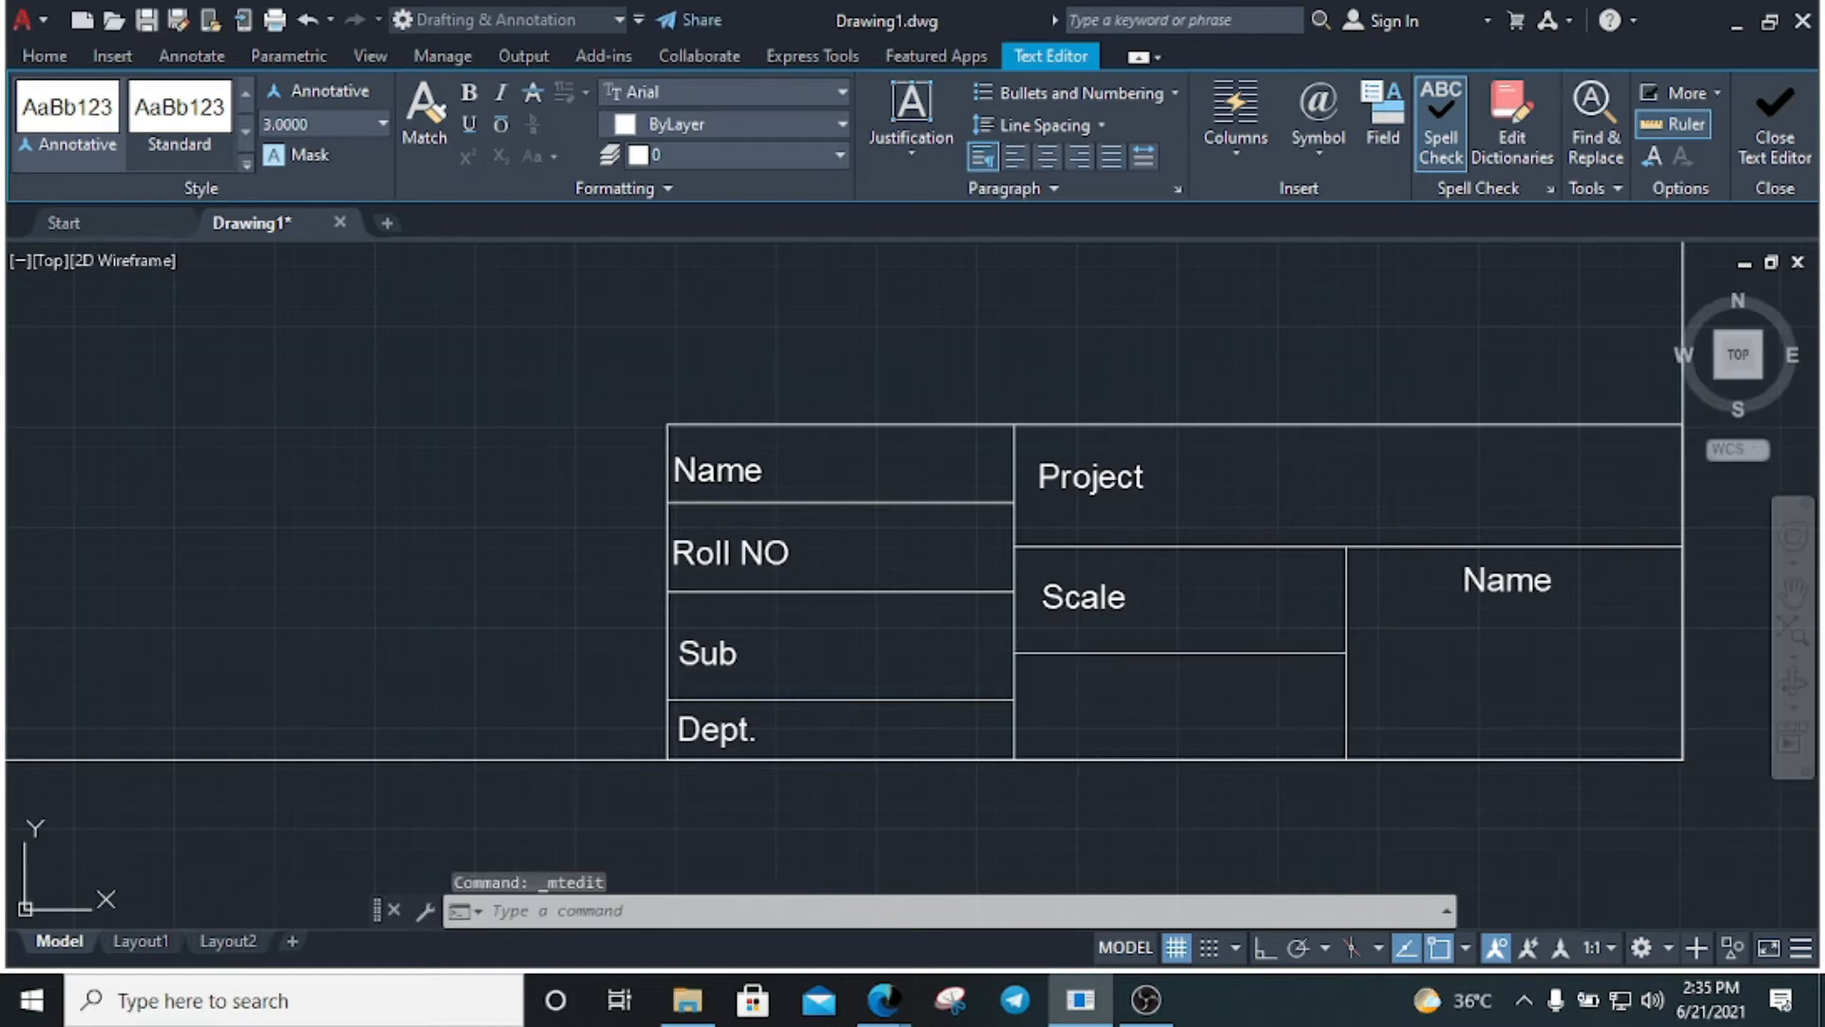
# Change the right-column Name label to 'Sign.'
pyautogui.doubleClick(1506, 582)
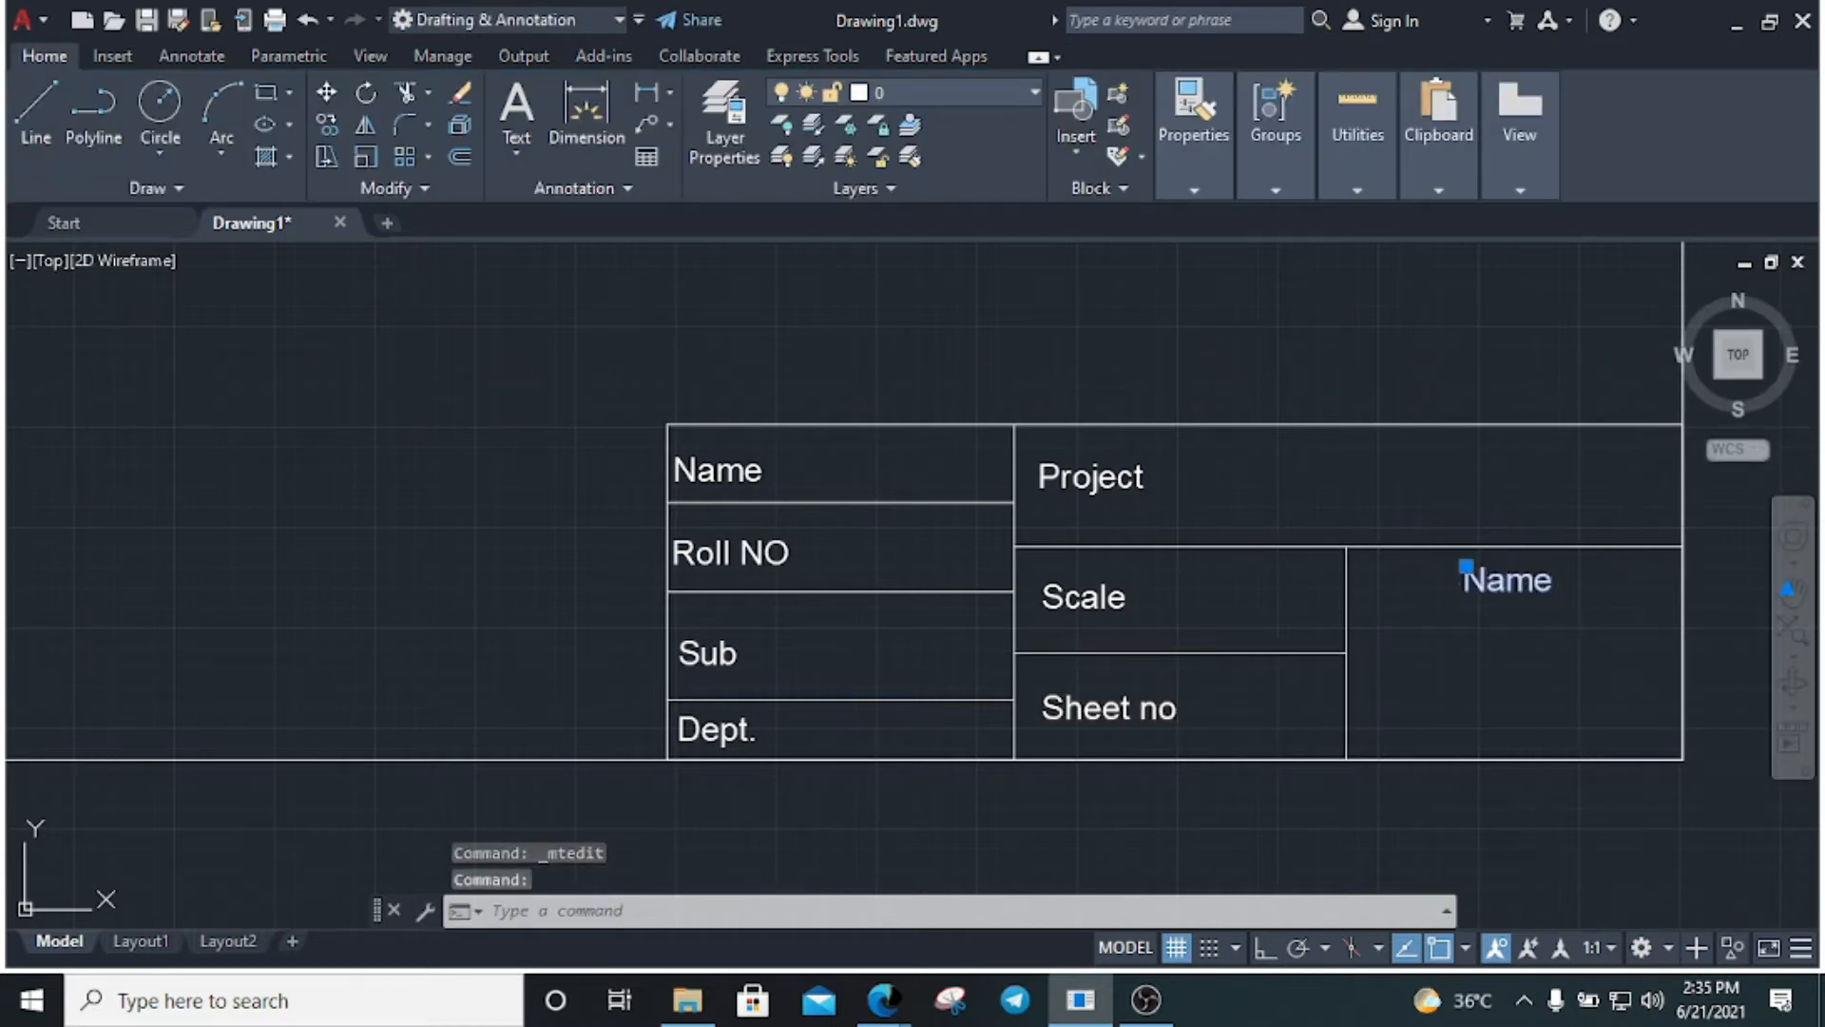
pyautogui.doubleClick(1509, 581)
pyautogui.write('Sign.')
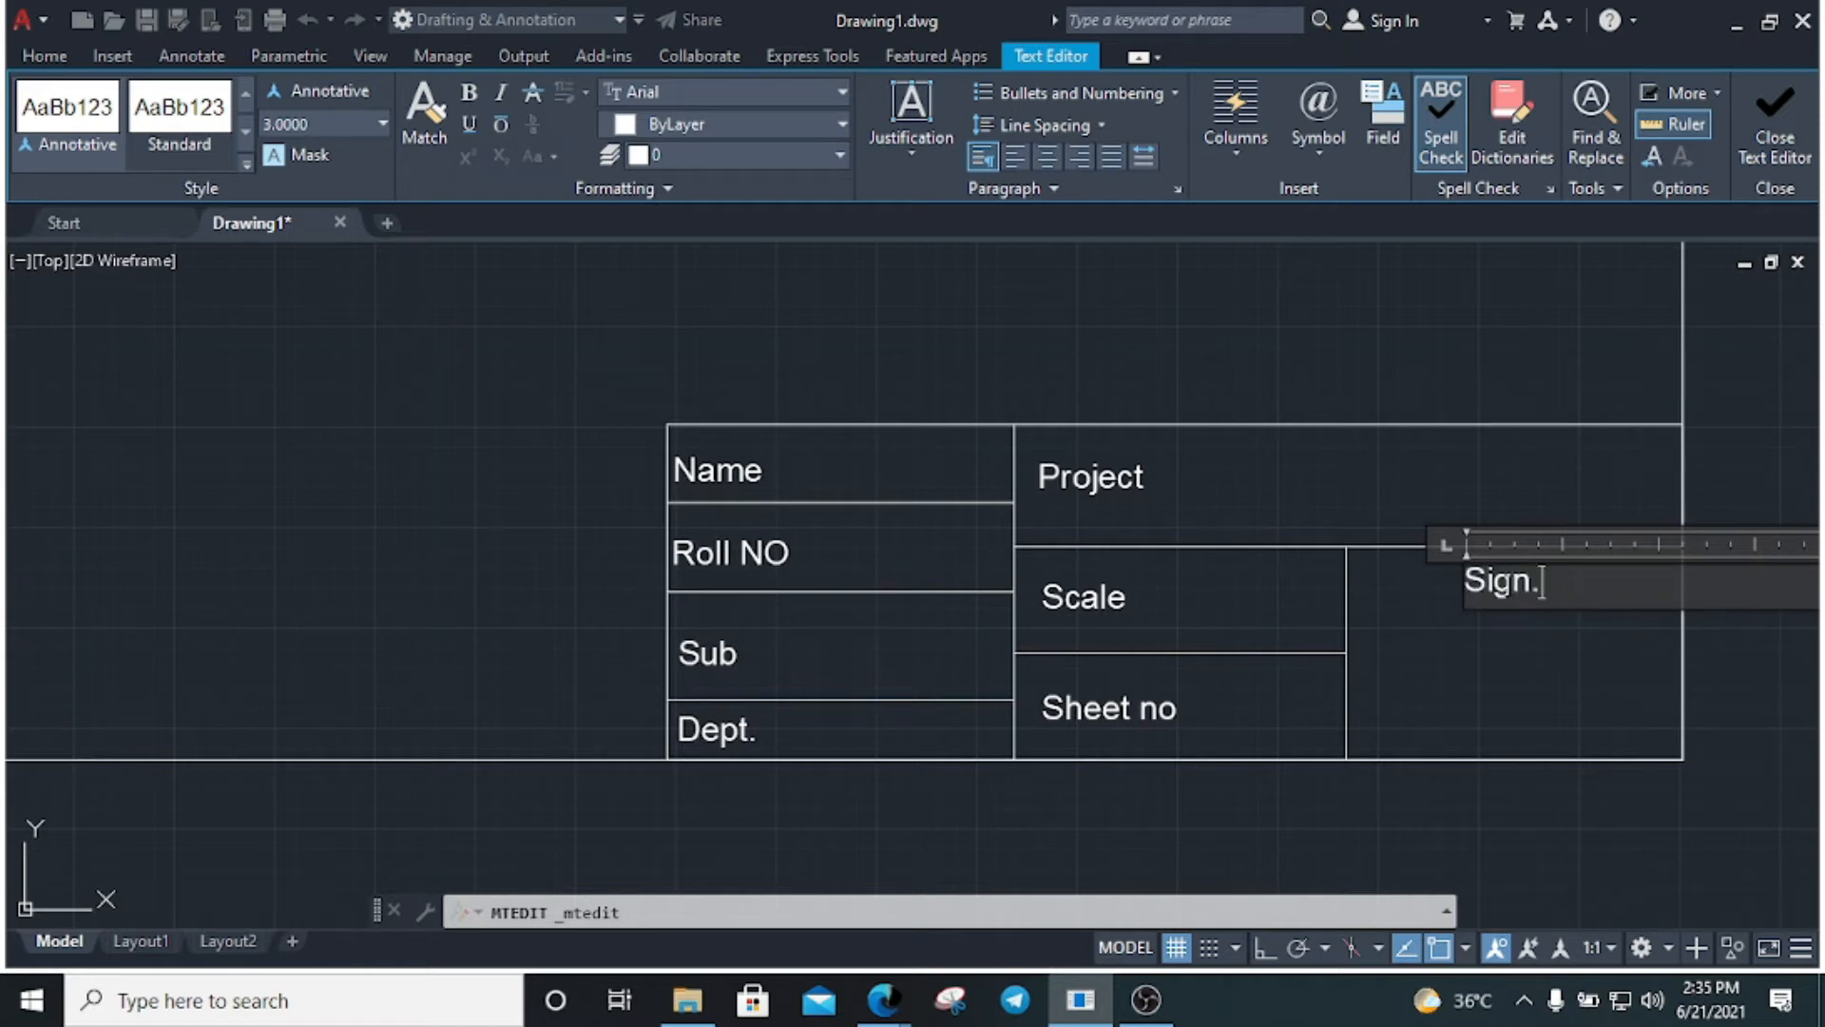
pyautogui.click(1473, 797)
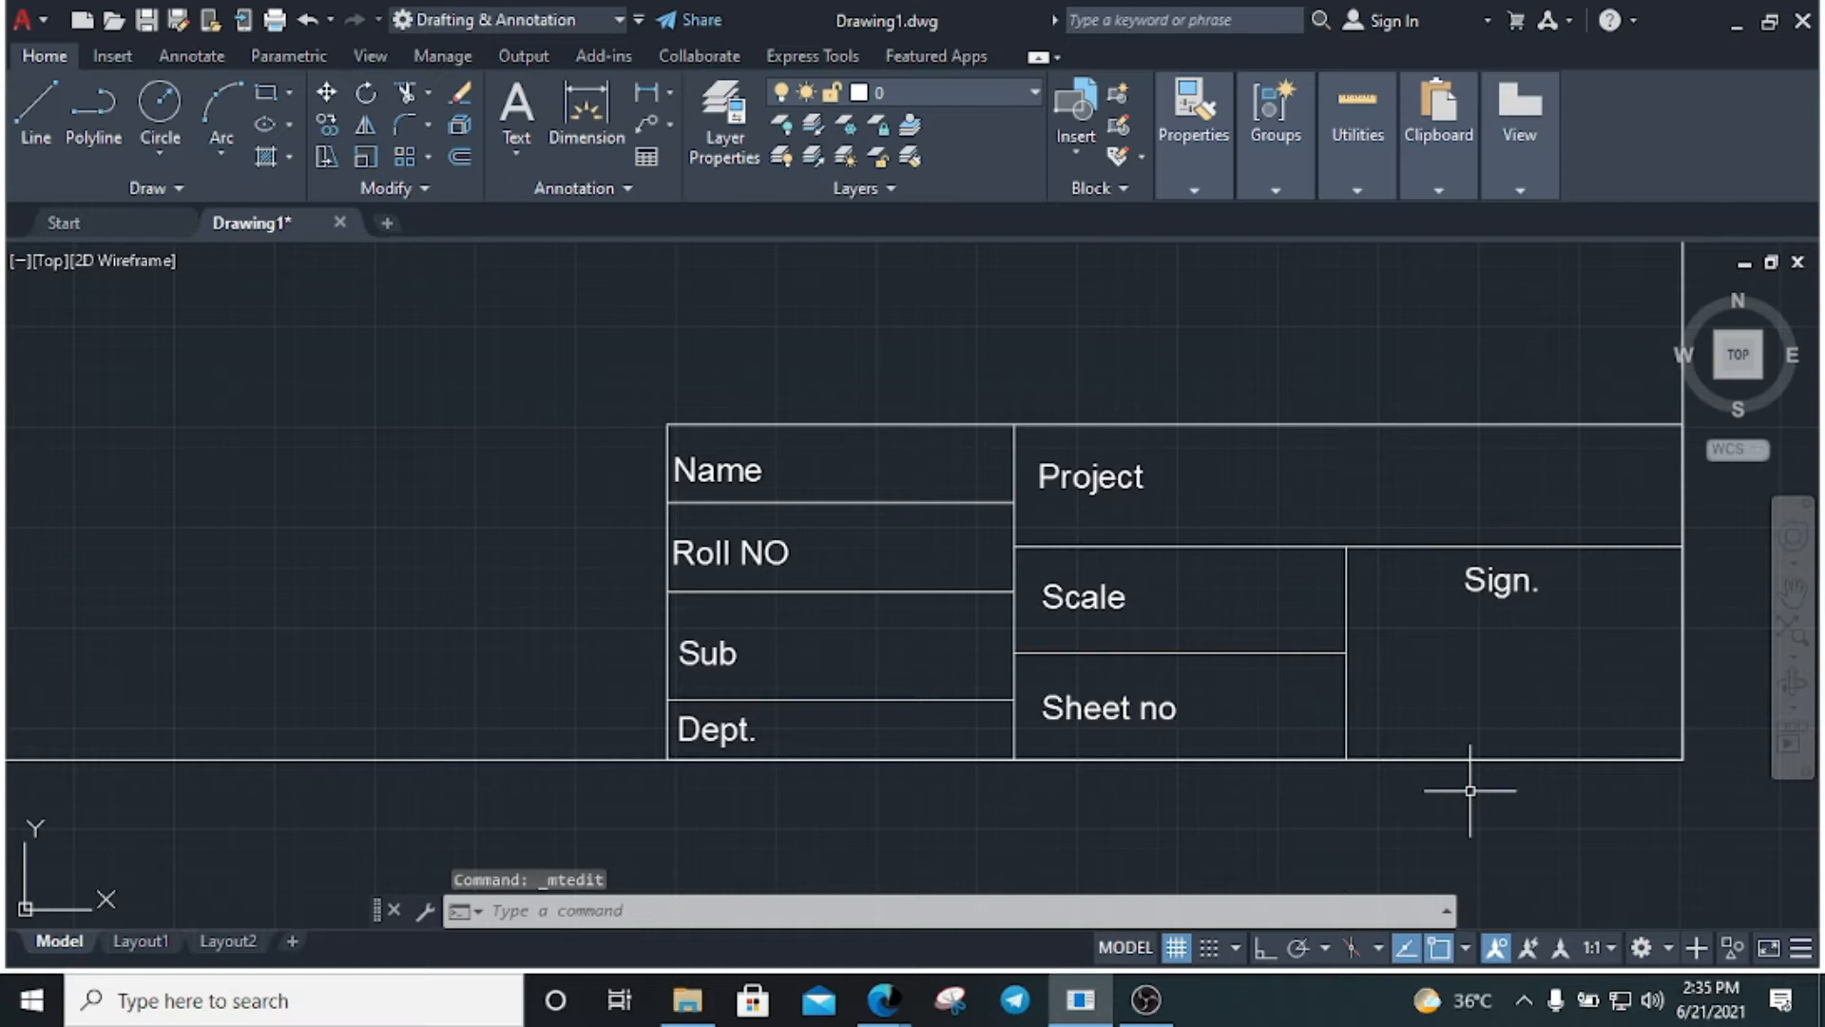
# Zoom out to view the whole title block and bring up the Insert ribbon's block tools
pyautogui.scroll(-2, 666, 561)
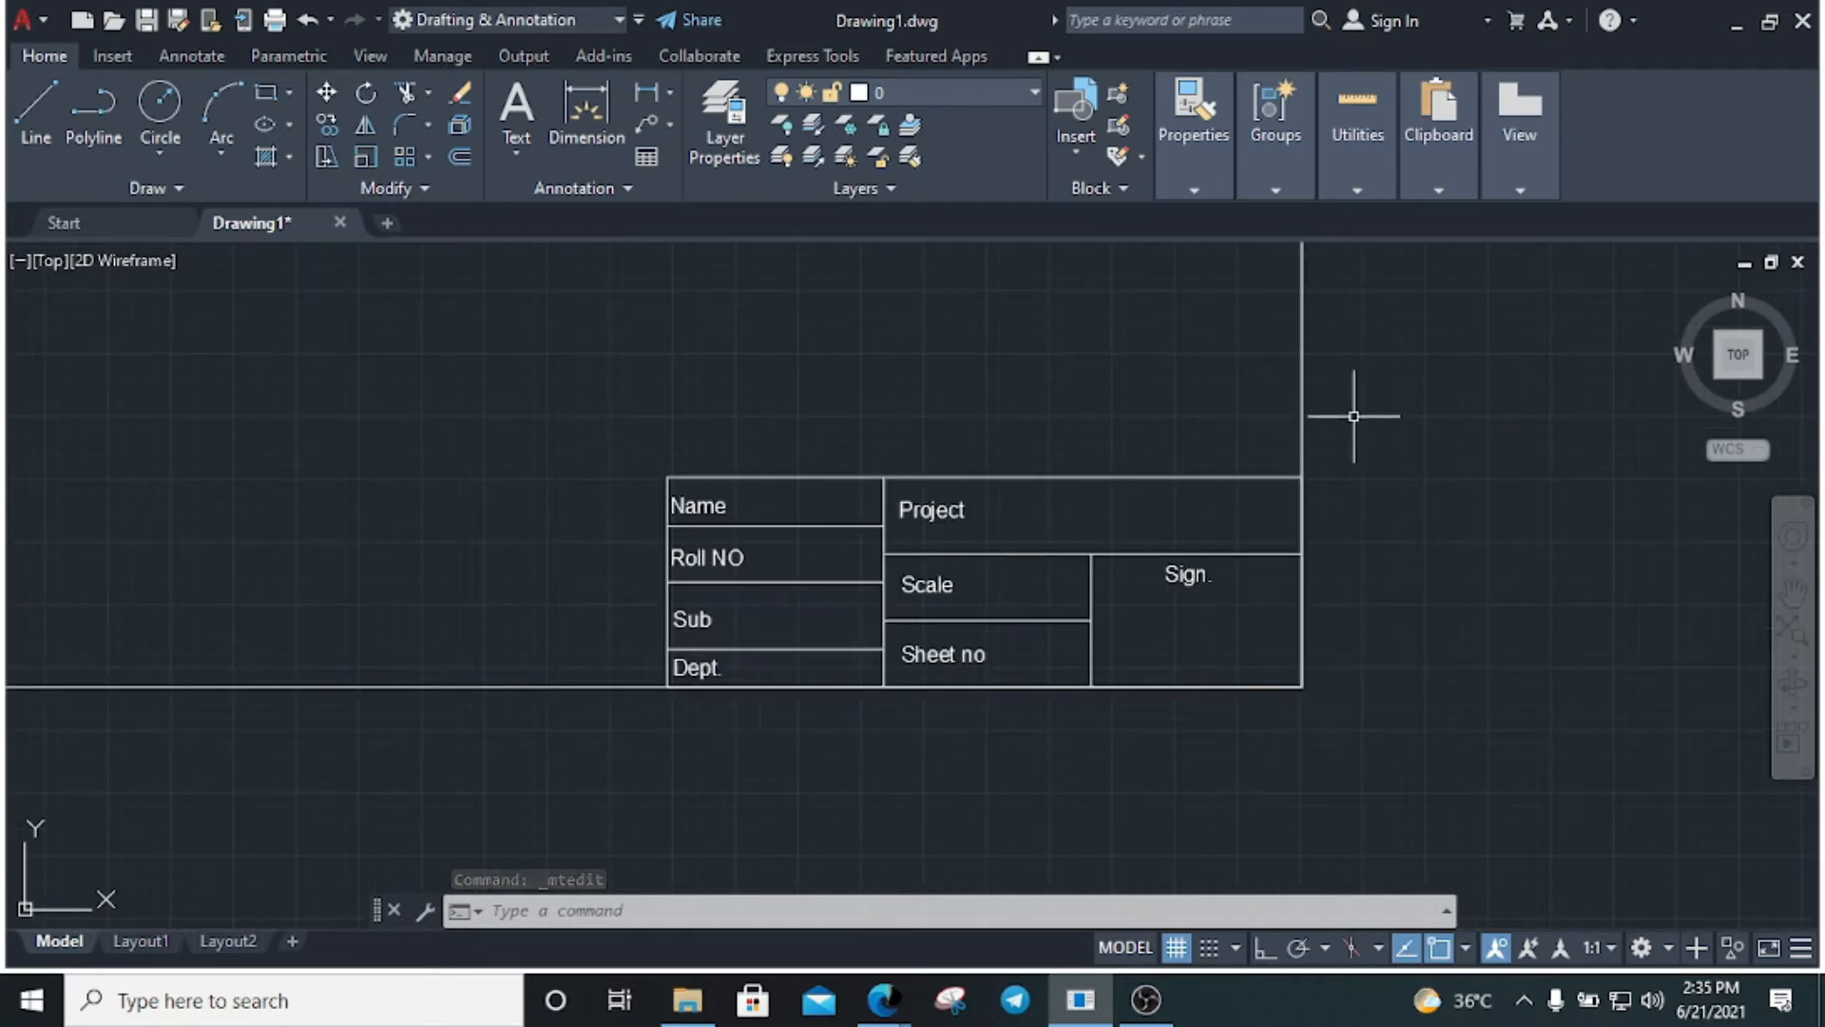
pyautogui.click(1302, 392)
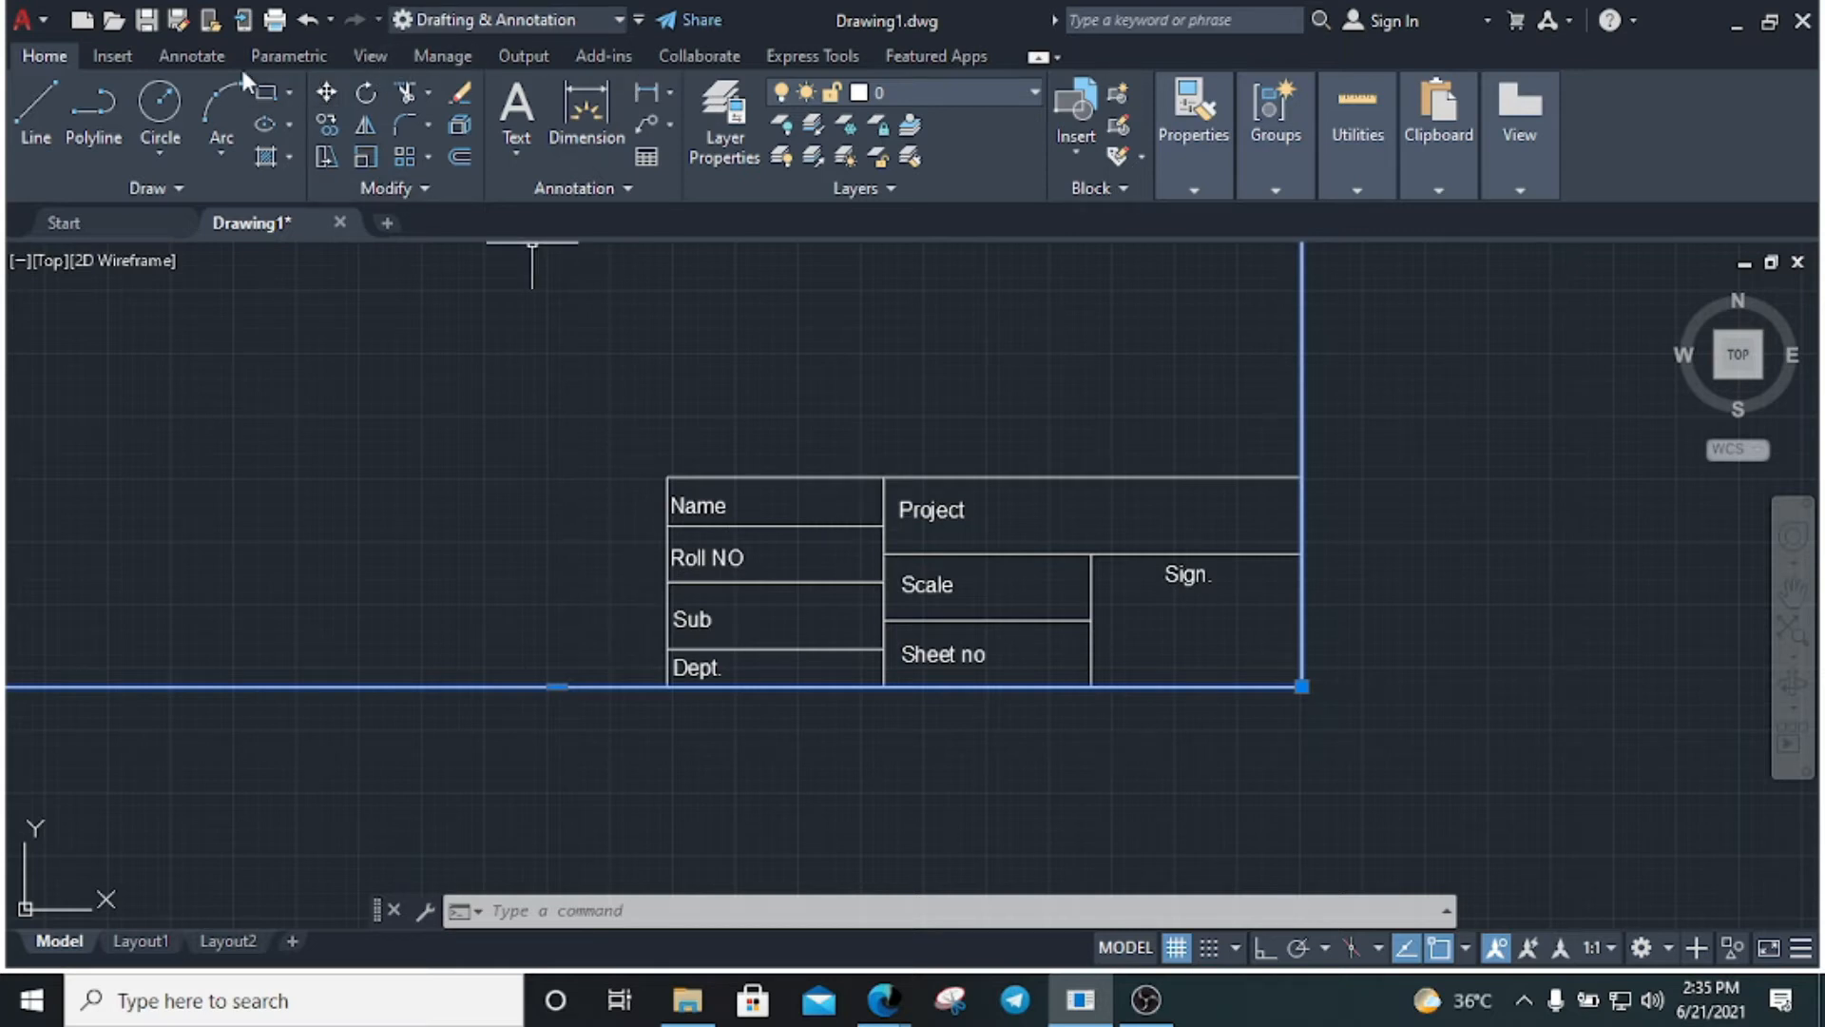
pyautogui.click(116, 61)
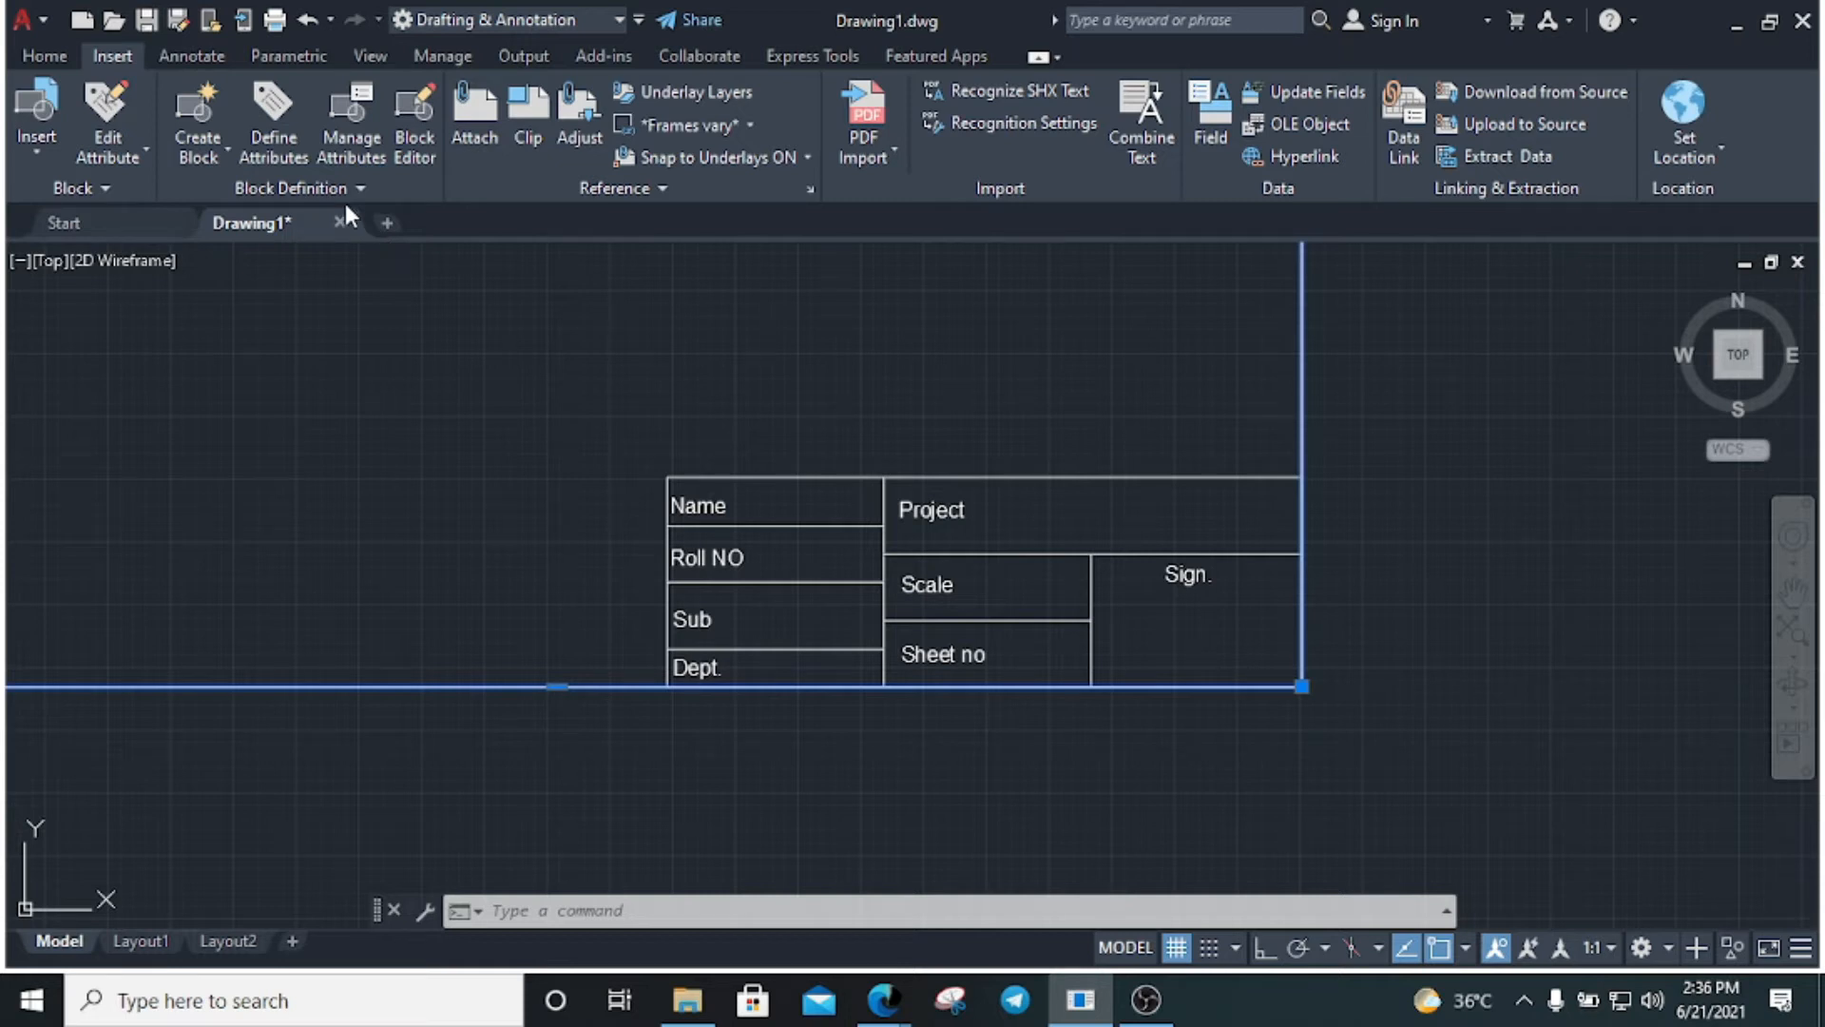
# Start an attribute definition with tag Name_T, prompt Name_P and default Name_D
pyautogui.press('Escape')
pyautogui.click(285, 150)
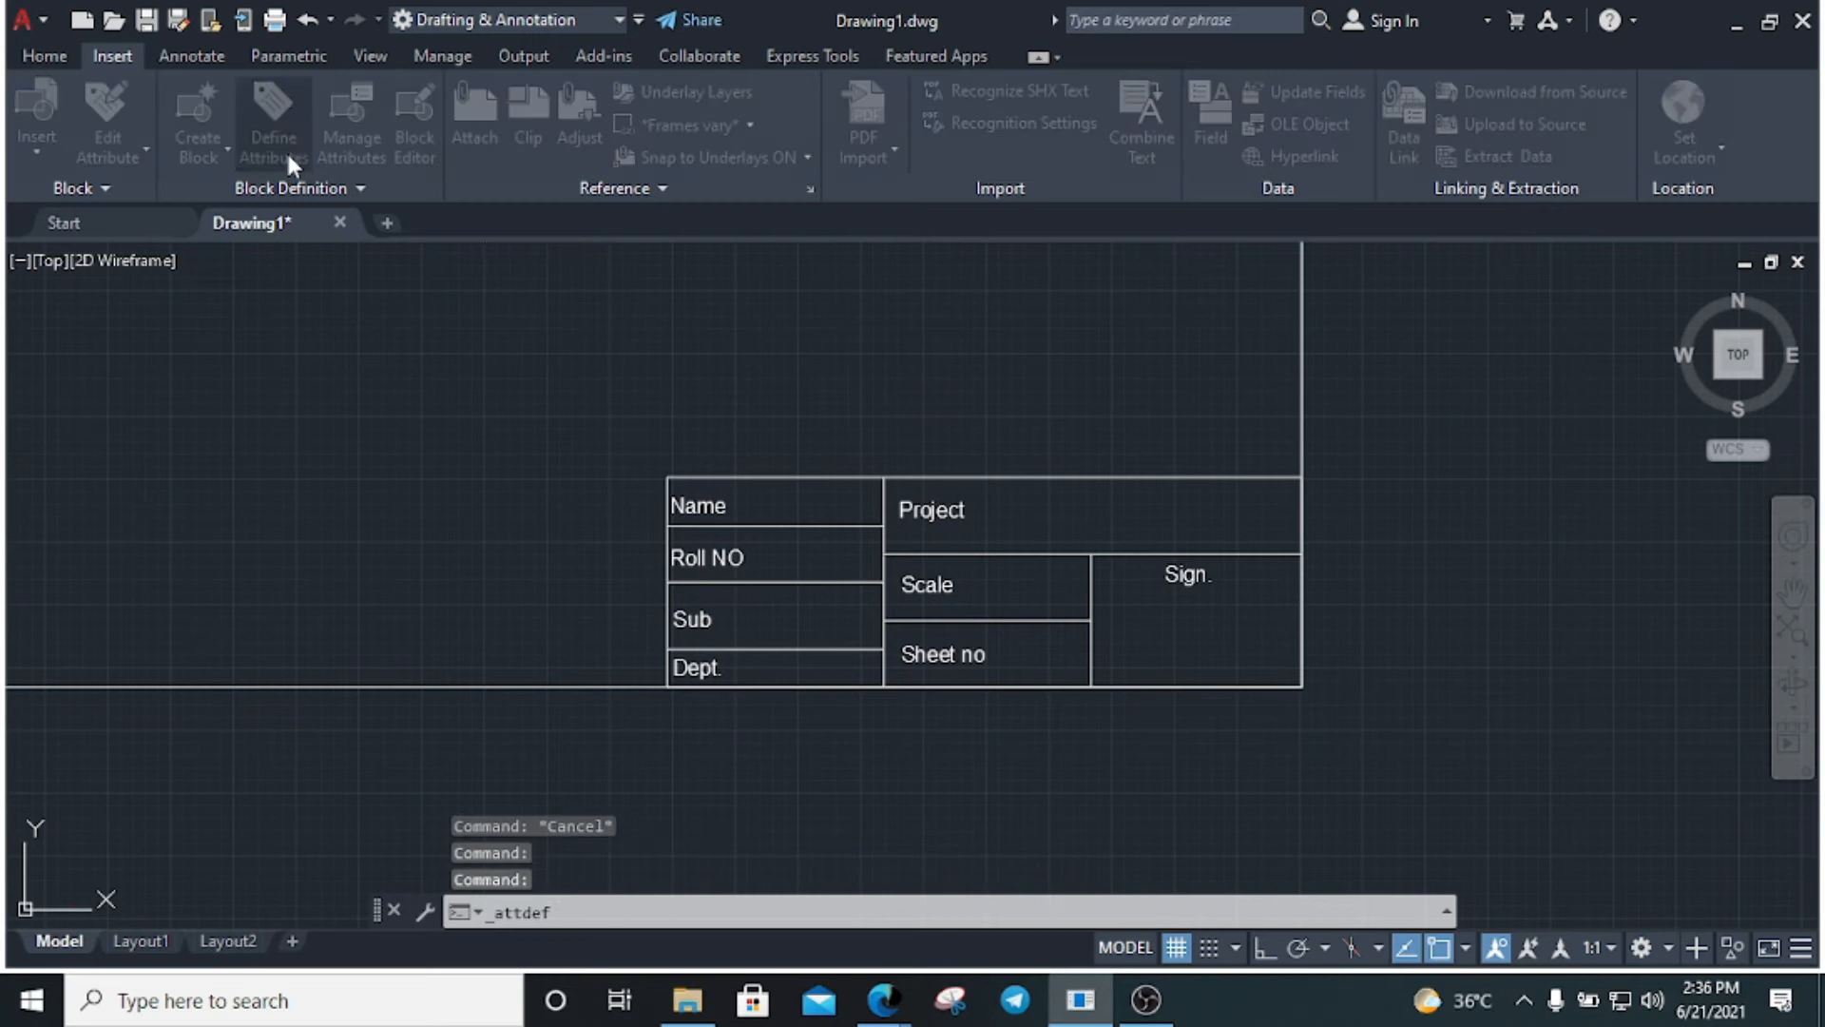
pyautogui.write('Name_T')
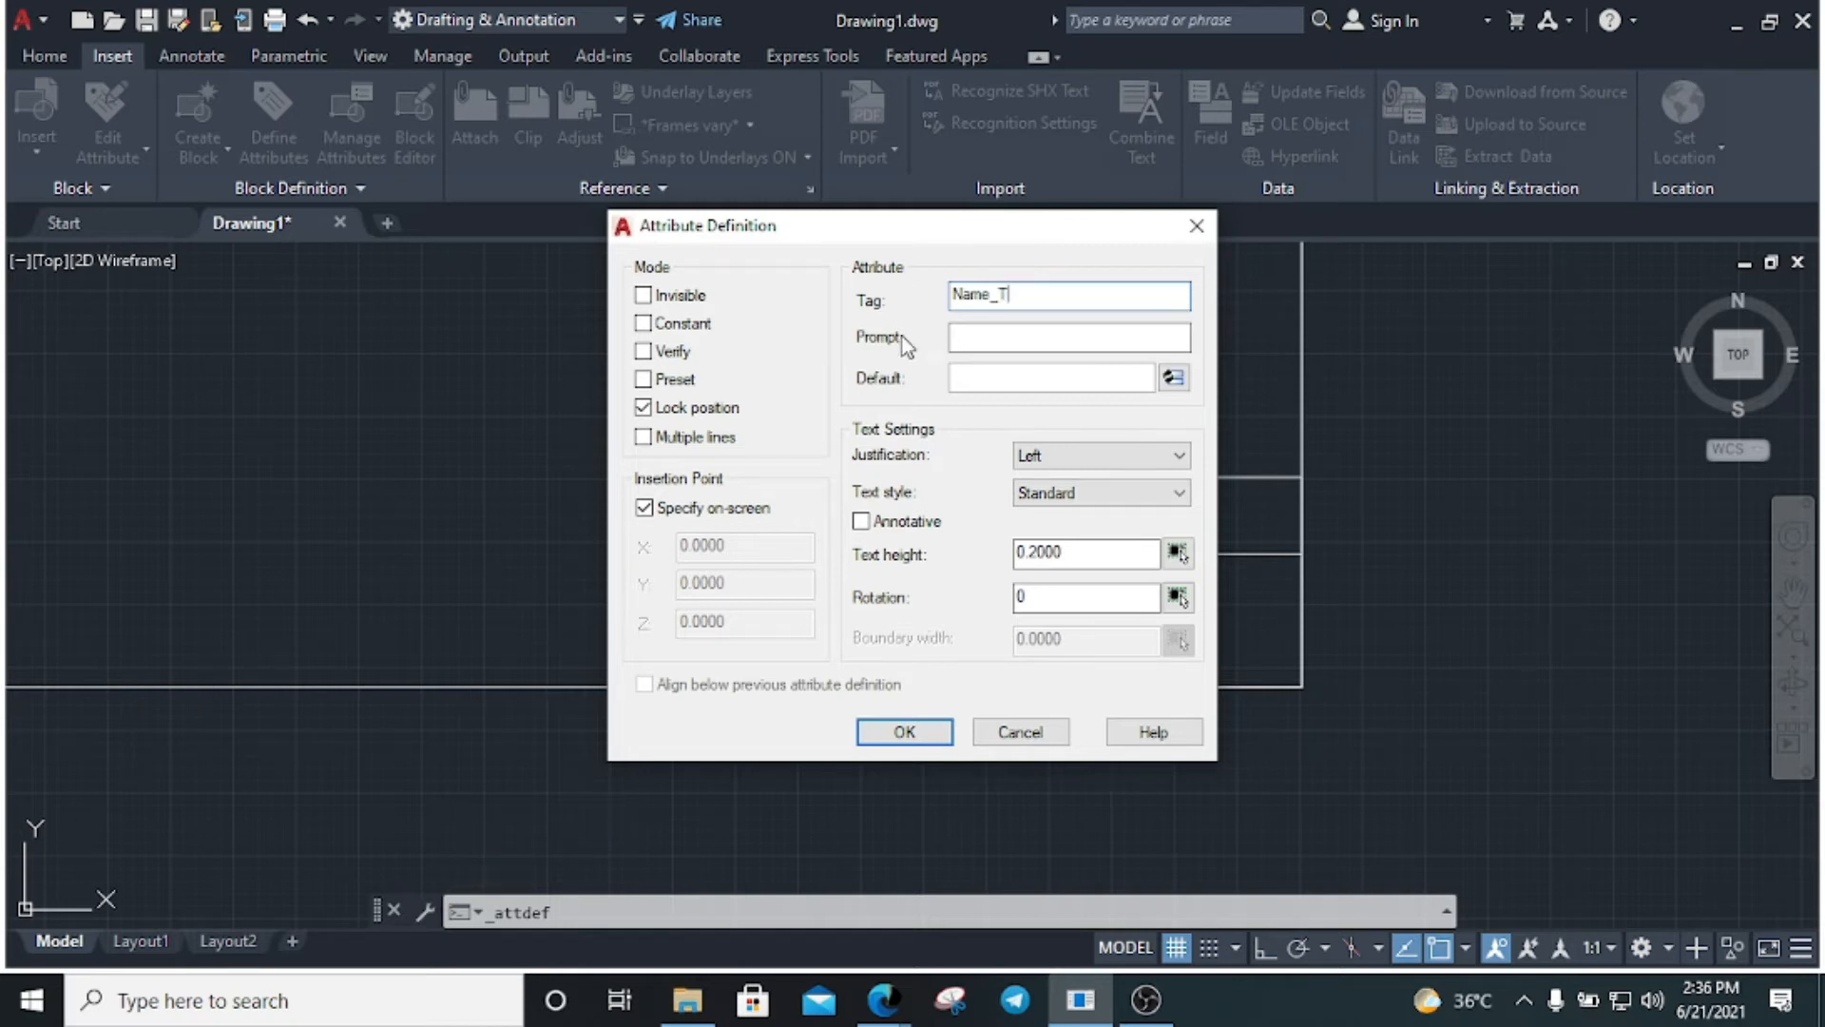
pyautogui.doubleClick(1018, 293)
pyautogui.hotkey('ctrl', 'c')
pyautogui.click(1009, 337)
pyautogui.hotkey('ctrl', 'v')
pyautogui.write('P')
pyautogui.click(976, 378)
pyautogui.hotkey('ctrl', 'v')
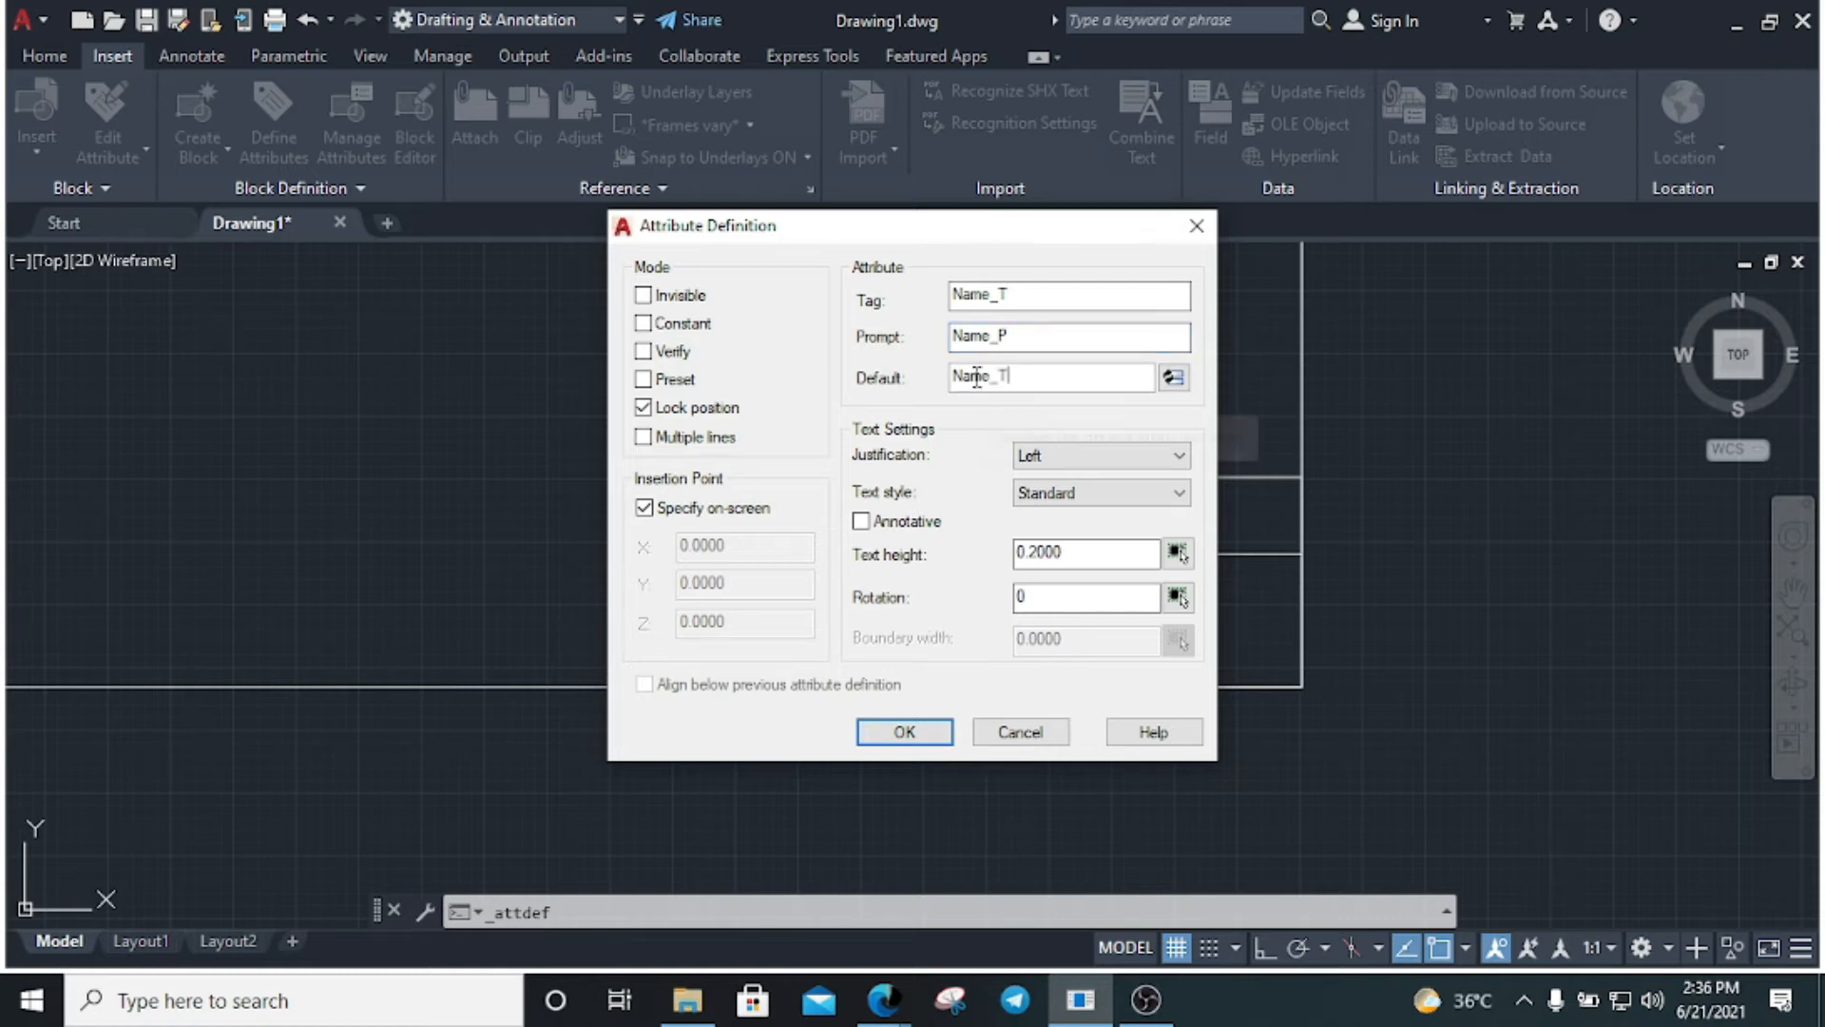
pyautogui.press('BackSpace')
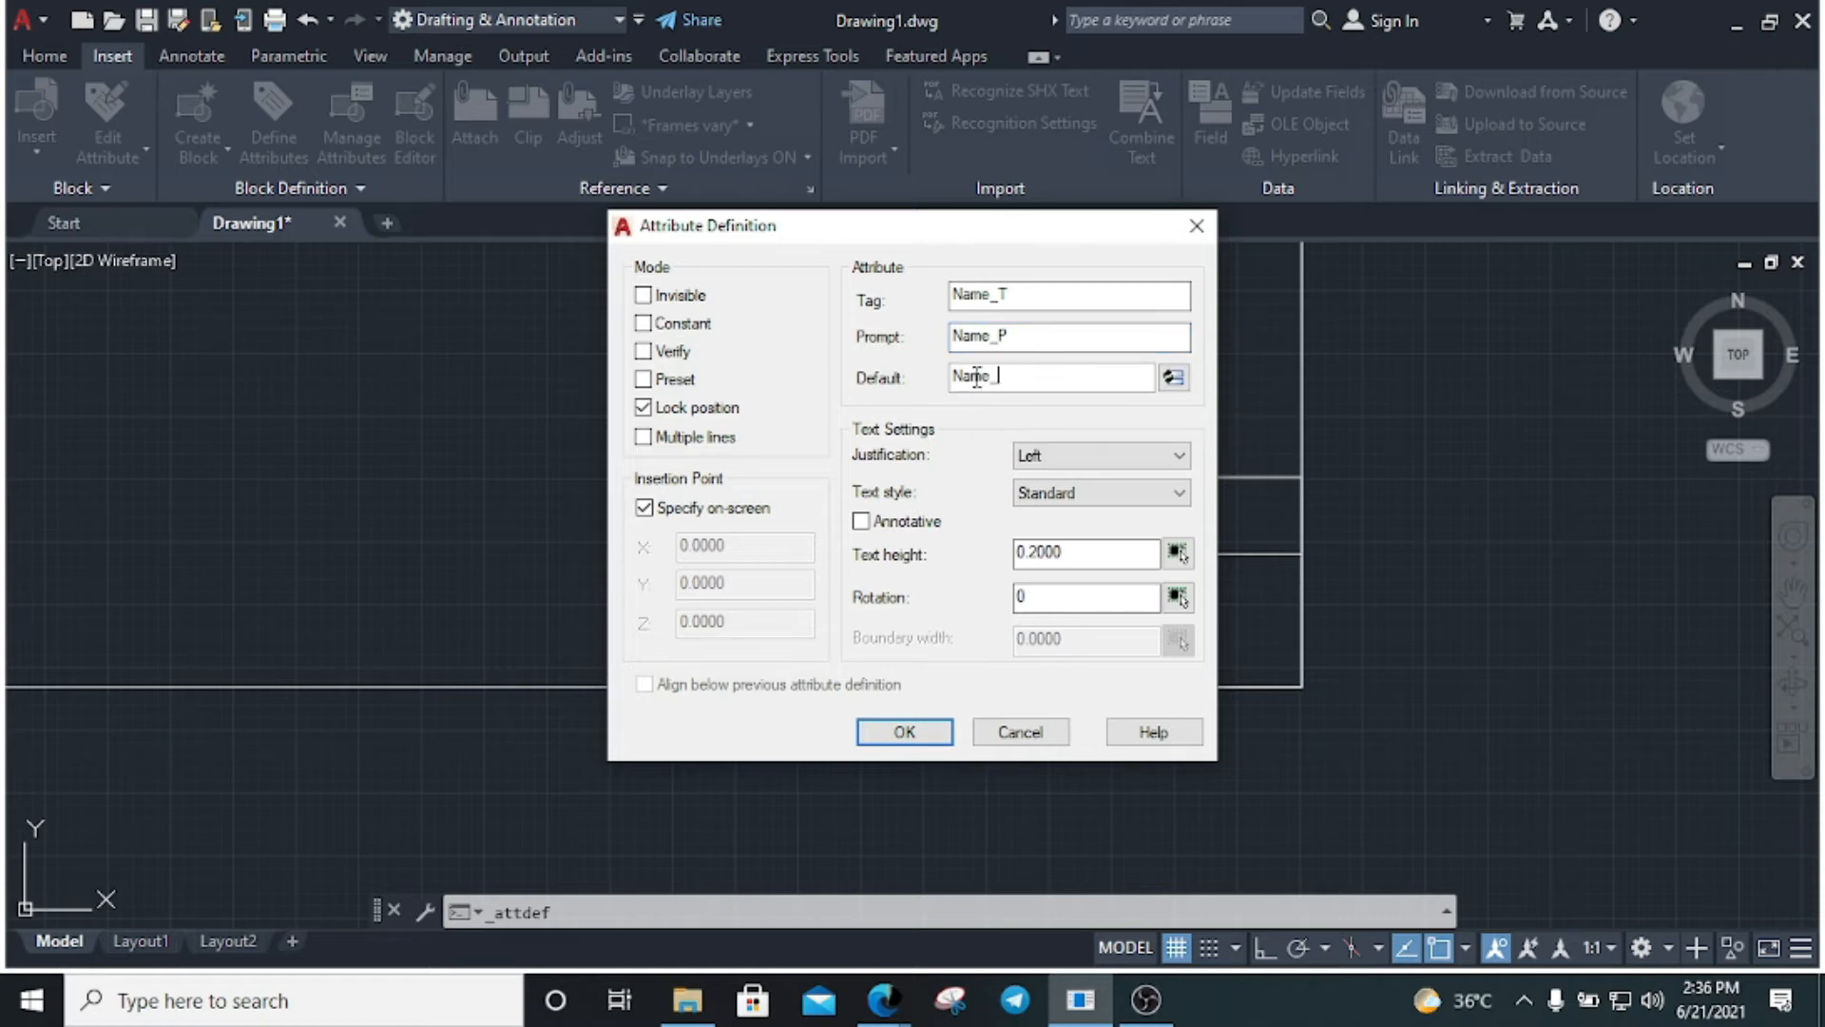
pyautogui.write('D')
# Keep Left justification and Standard style, set text height 3, and place NAME_T in the Name cell
pyautogui.click(1128, 463)
pyautogui.click(982, 442)
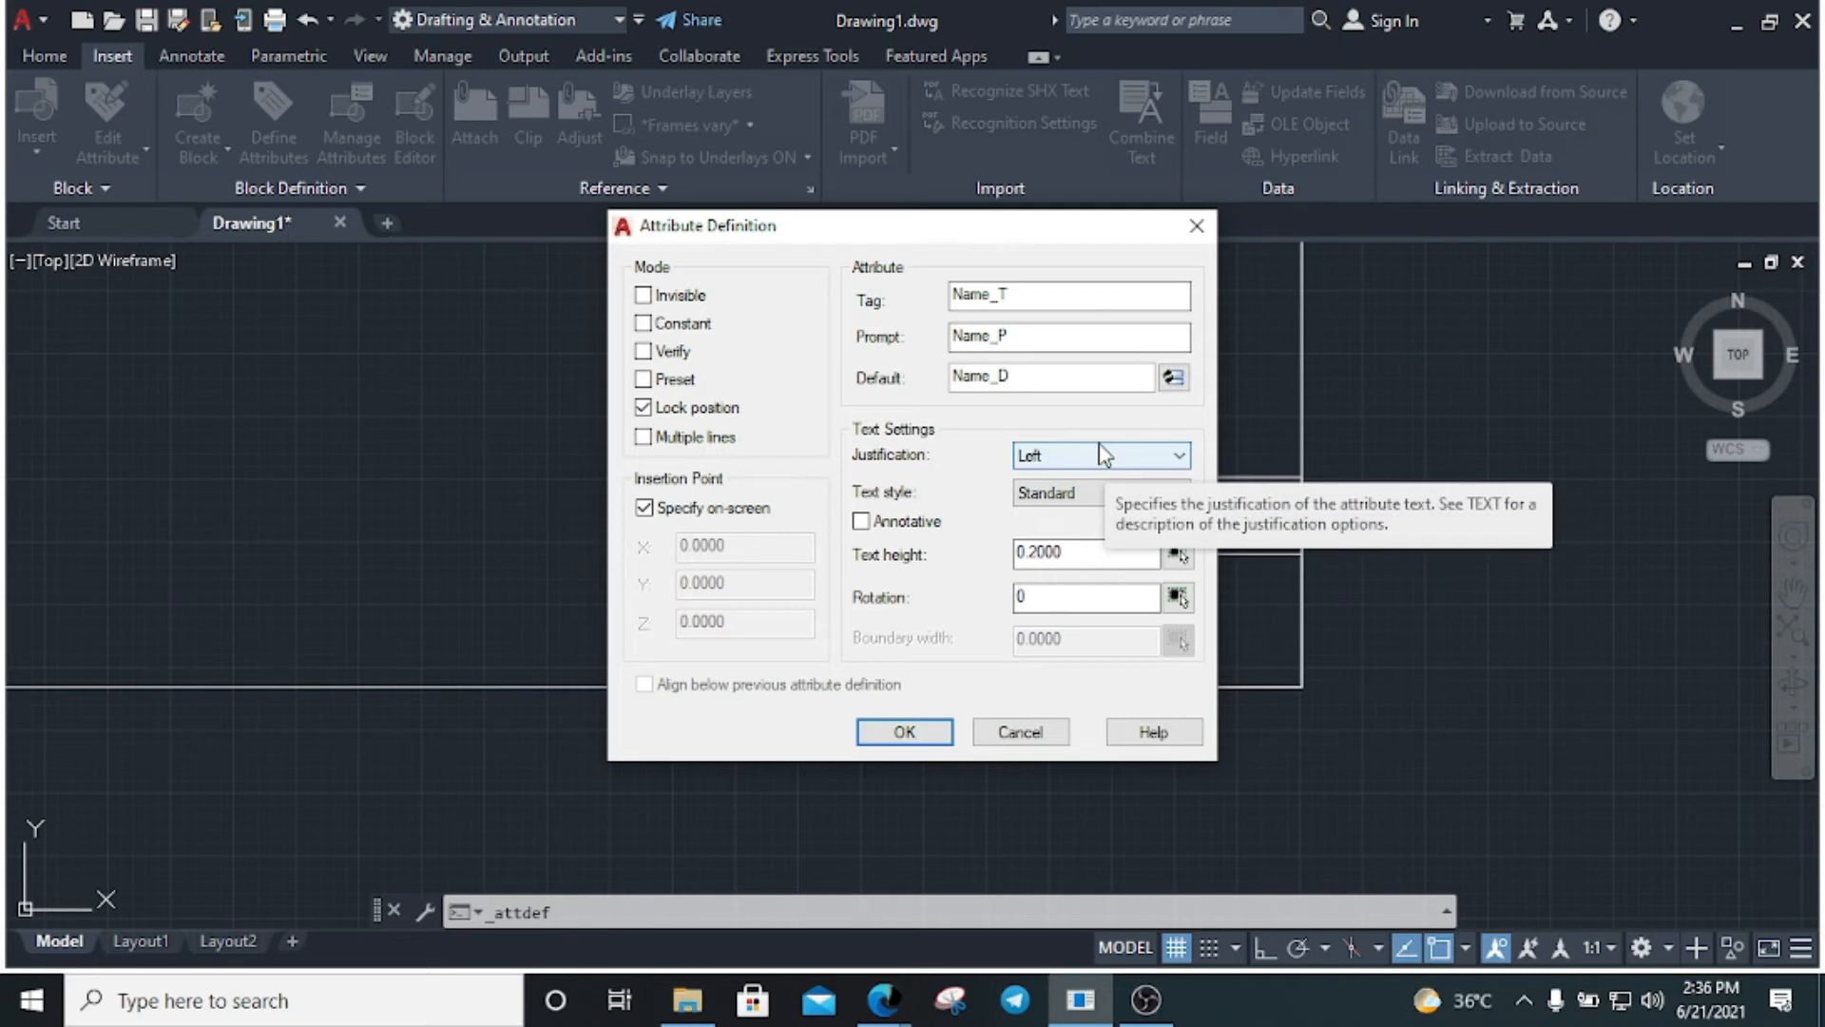
pyautogui.click(1084, 493)
pyautogui.click(1074, 533)
pyautogui.moveTo(1092, 553); pyautogui.dragTo(975, 550)
pyautogui.write('3')
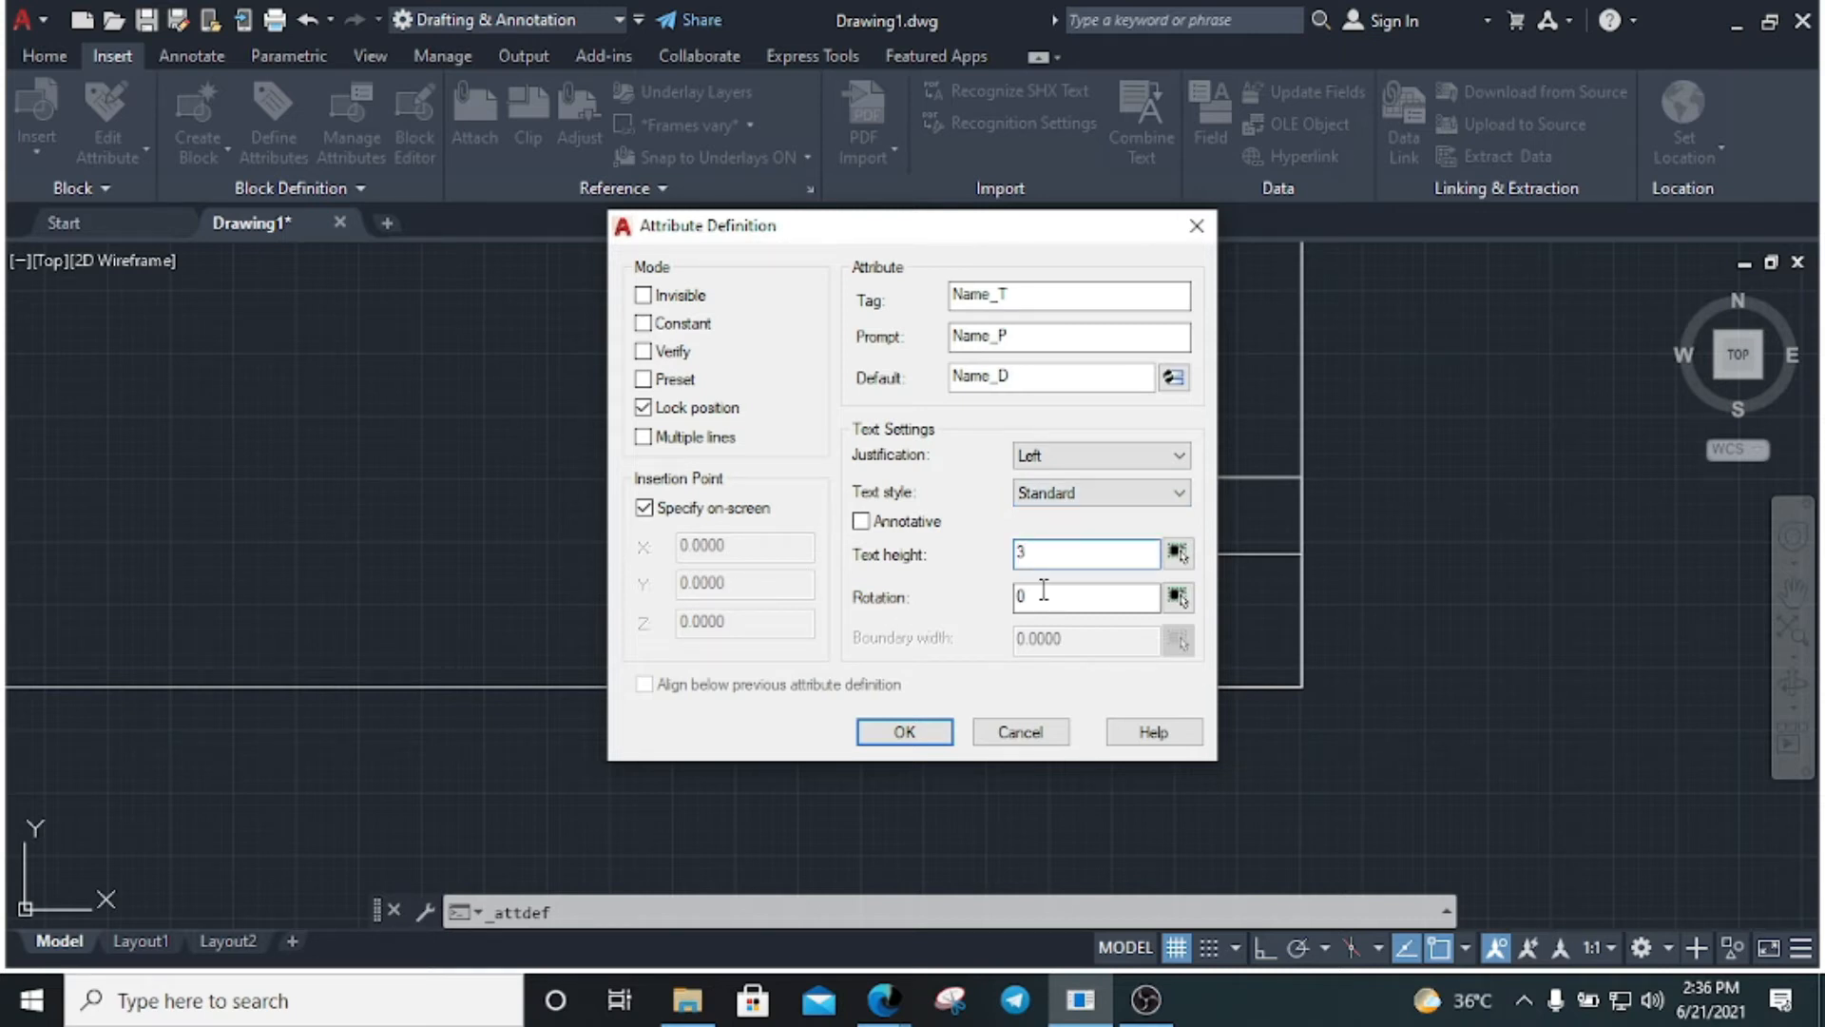
pyautogui.click(904, 732)
pyautogui.scroll(5, 814, 532)
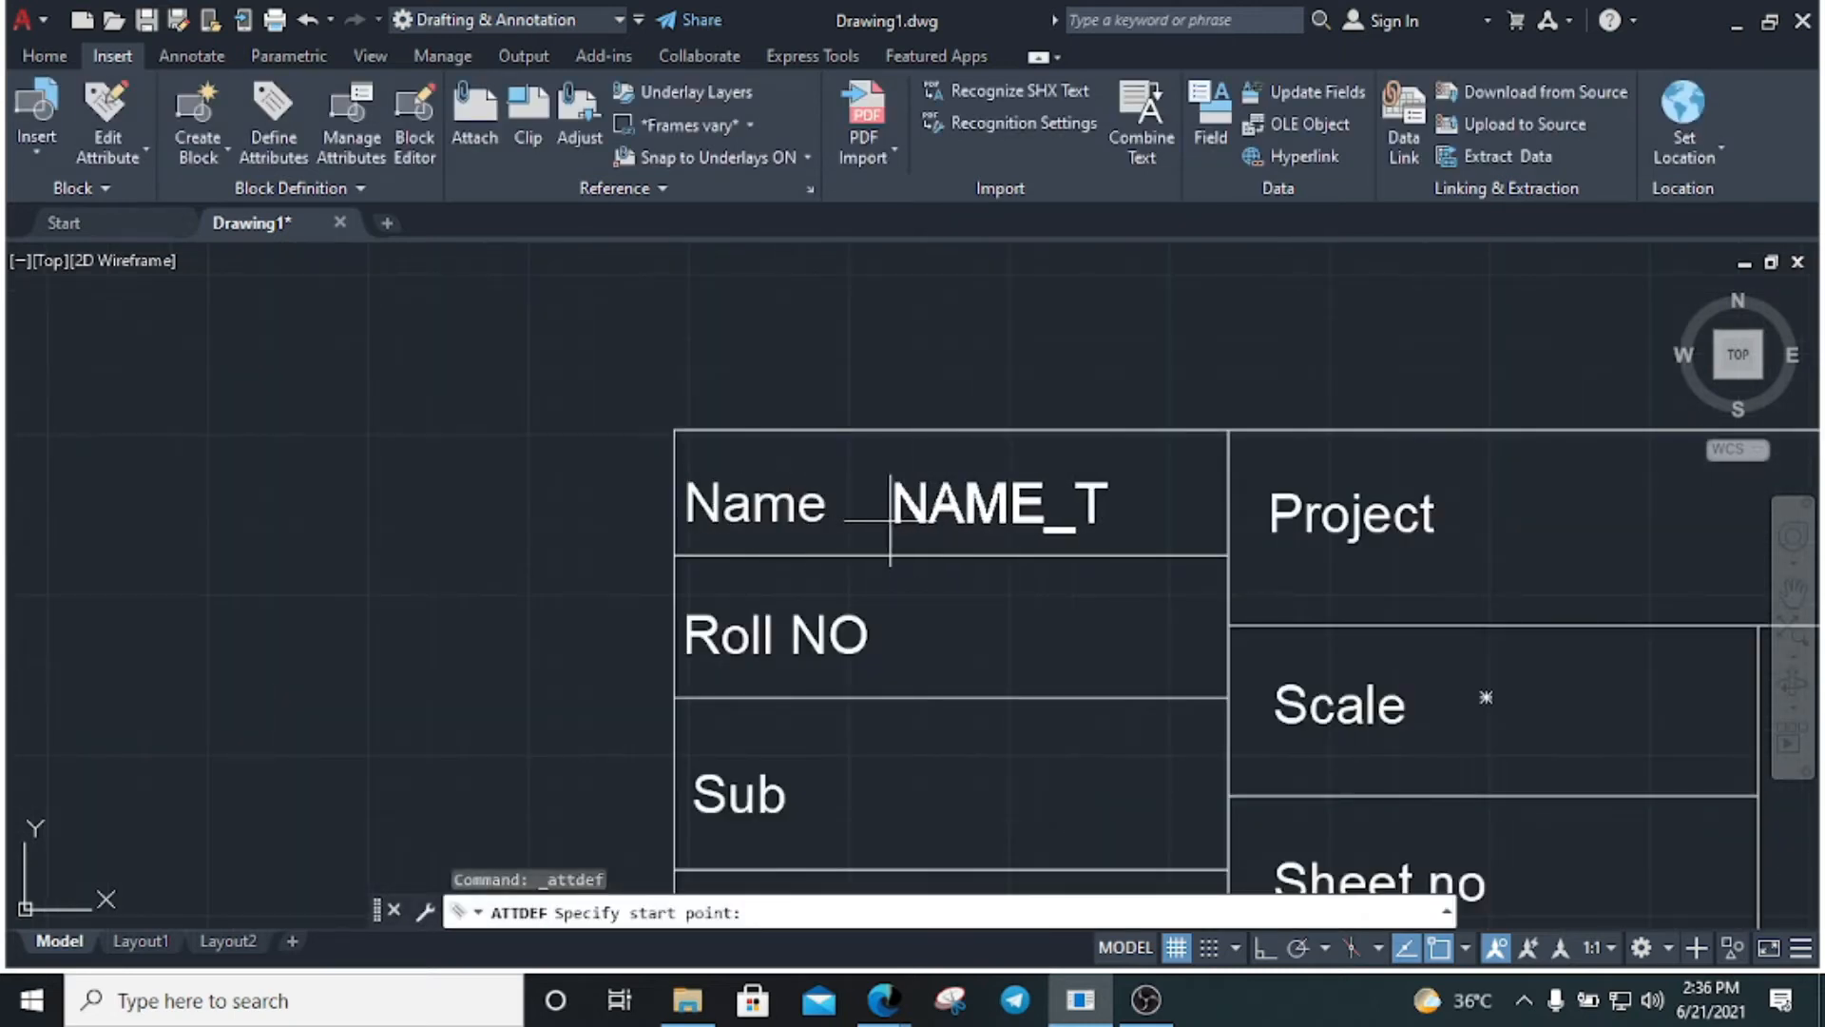
pyautogui.click(903, 520)
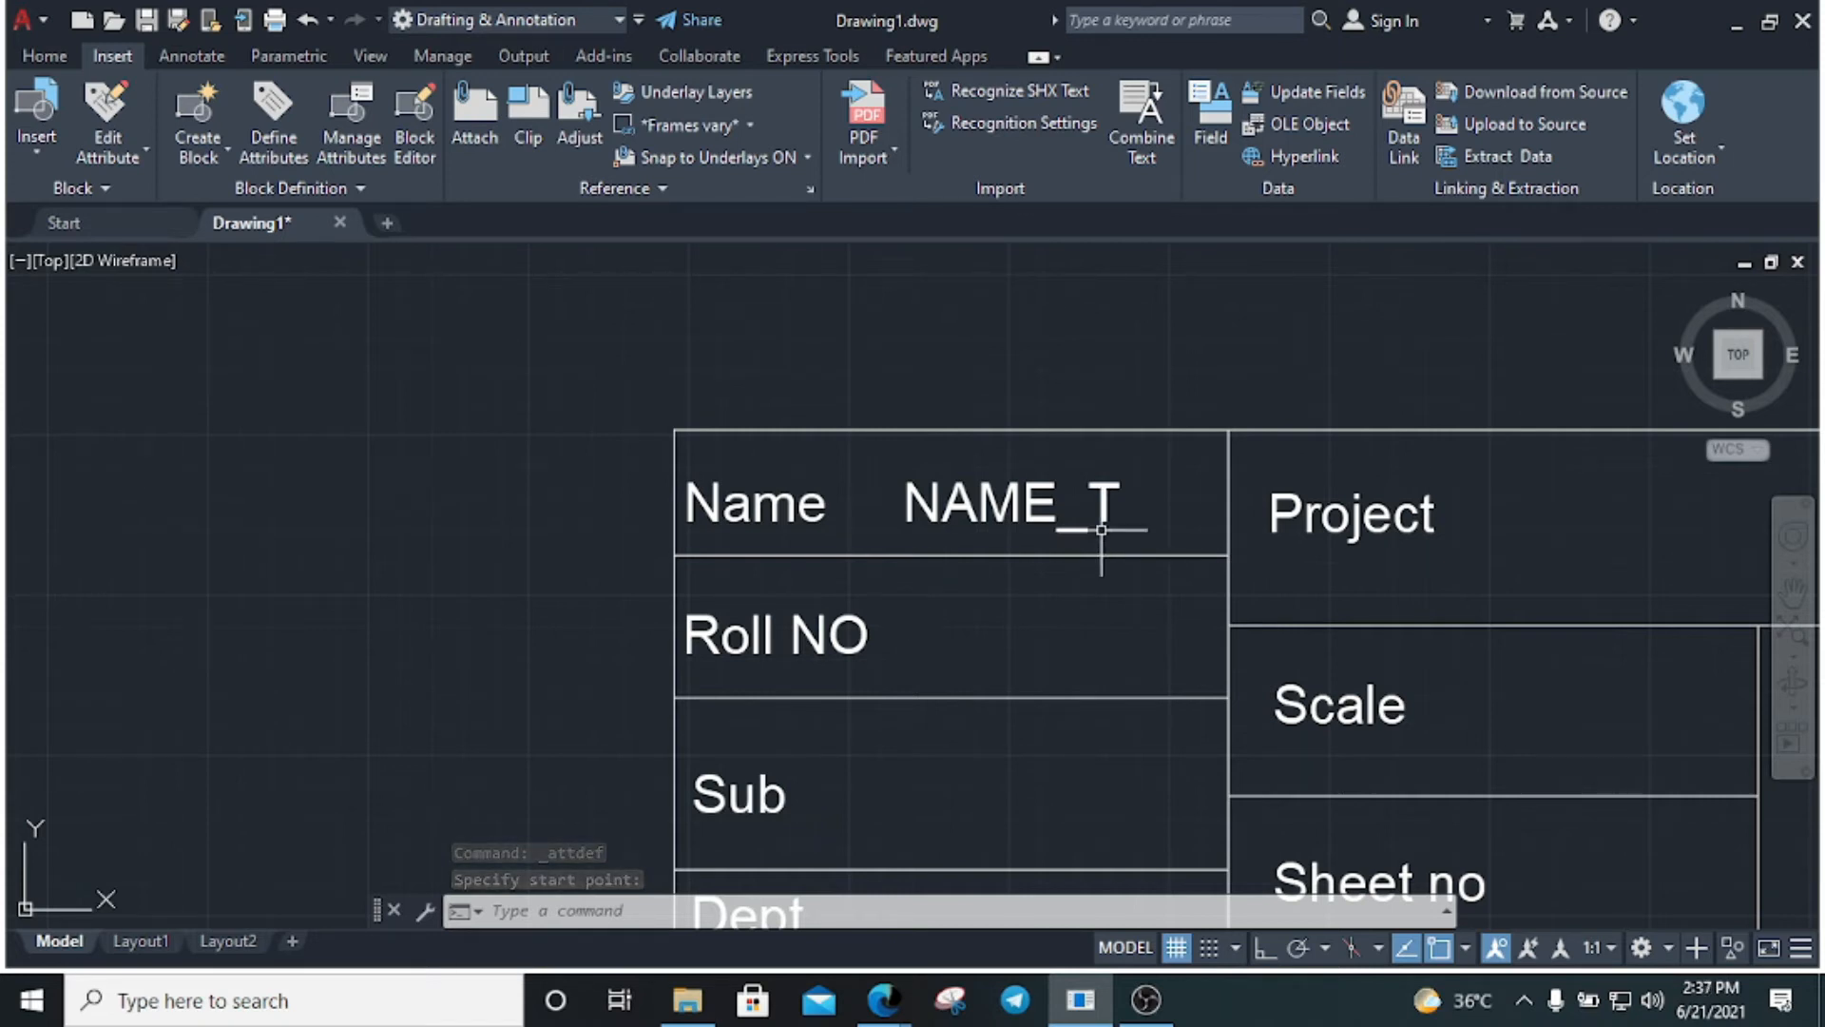
# Define a ROLLNO attribute with tag, prompt and default 'rollno' and place it in the Roll NO row
pyautogui.click(265, 112)
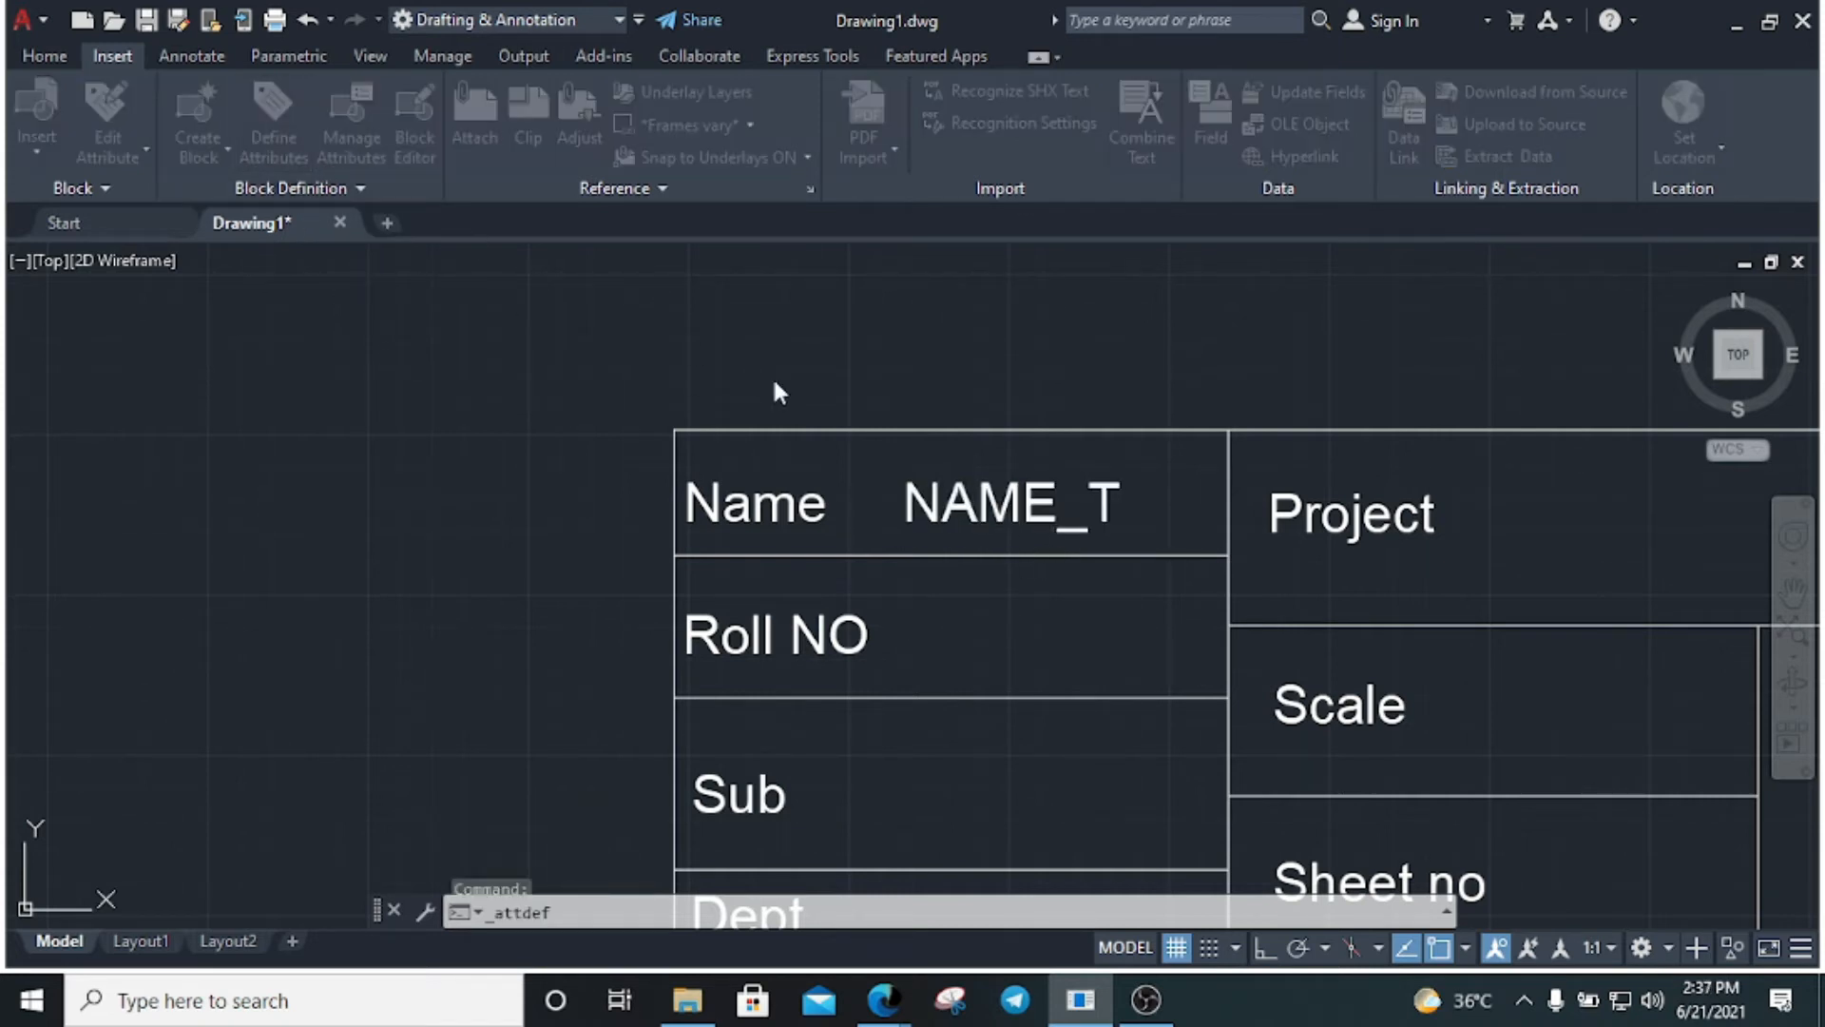
pyautogui.moveTo(935, 228); pyautogui.dragTo(975, 205)
pyautogui.write('rollno')
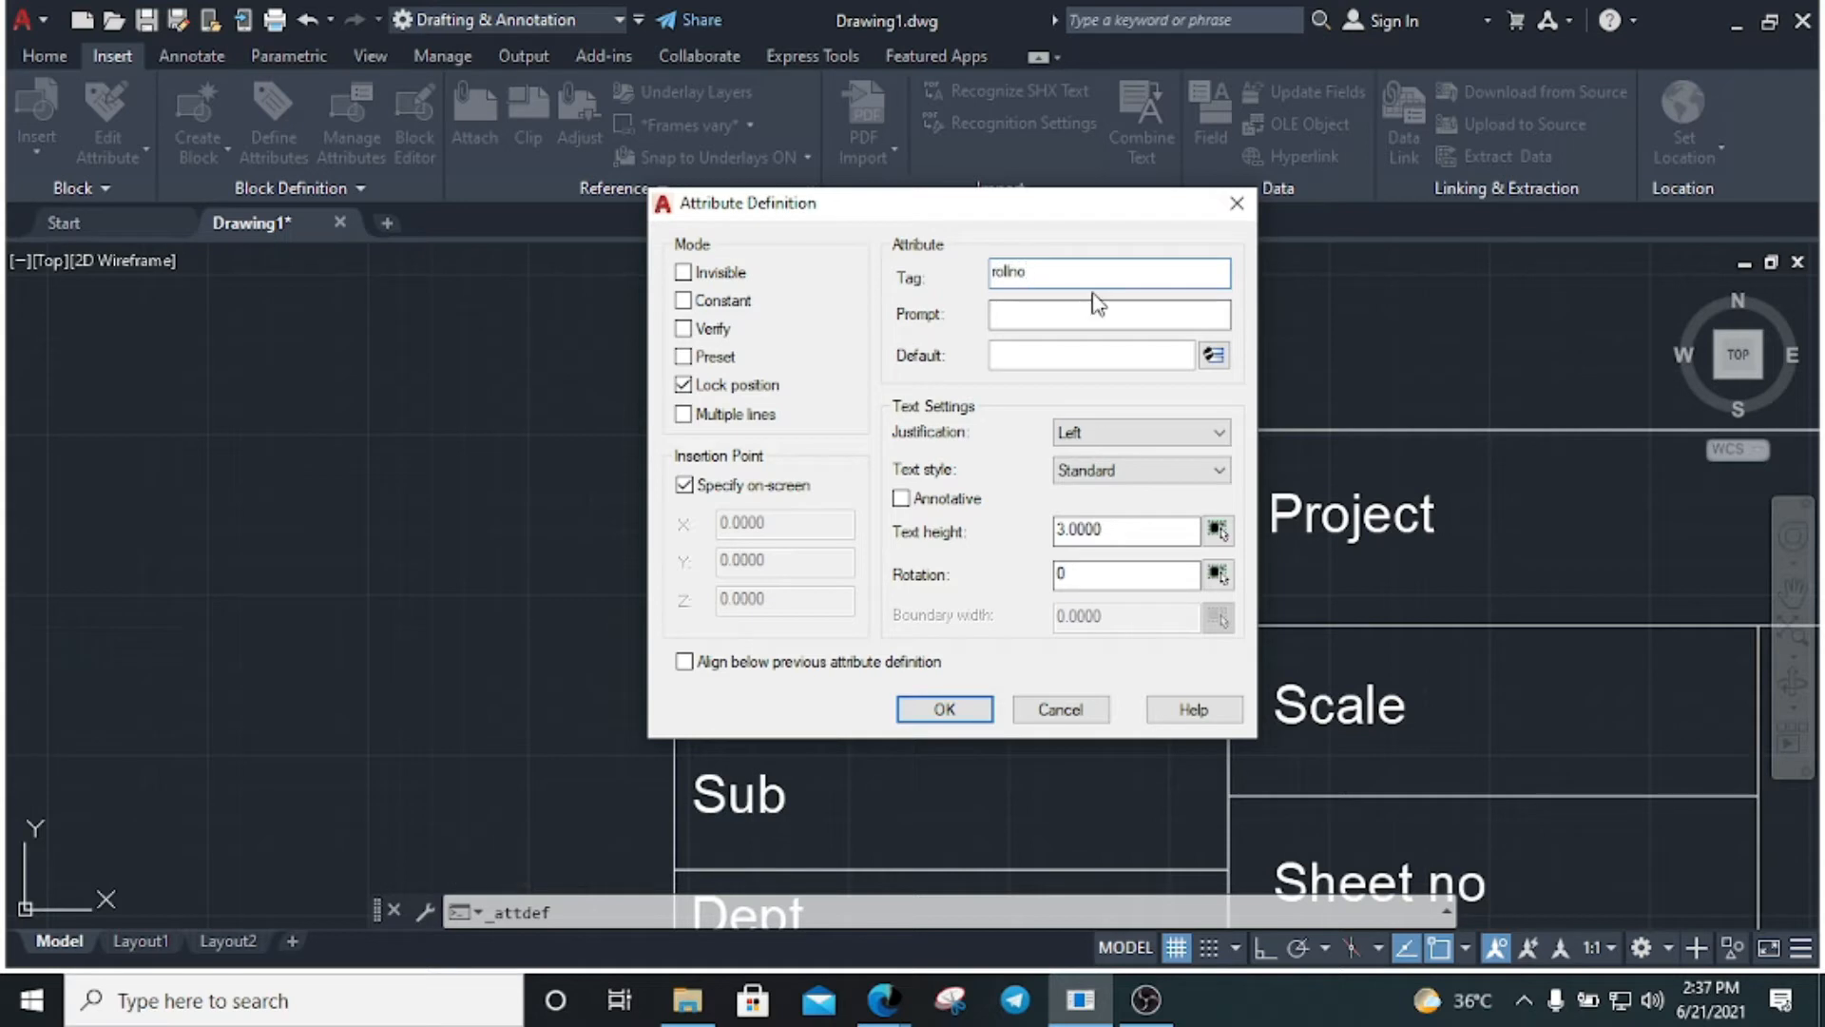
pyautogui.hotkey('ctrl', 'a')
pyautogui.hotkey('ctrl', 'c')
pyautogui.click(1051, 320)
pyautogui.hotkey('ctrl', 'v')
pyautogui.click(1030, 357)
pyautogui.click(943, 708)
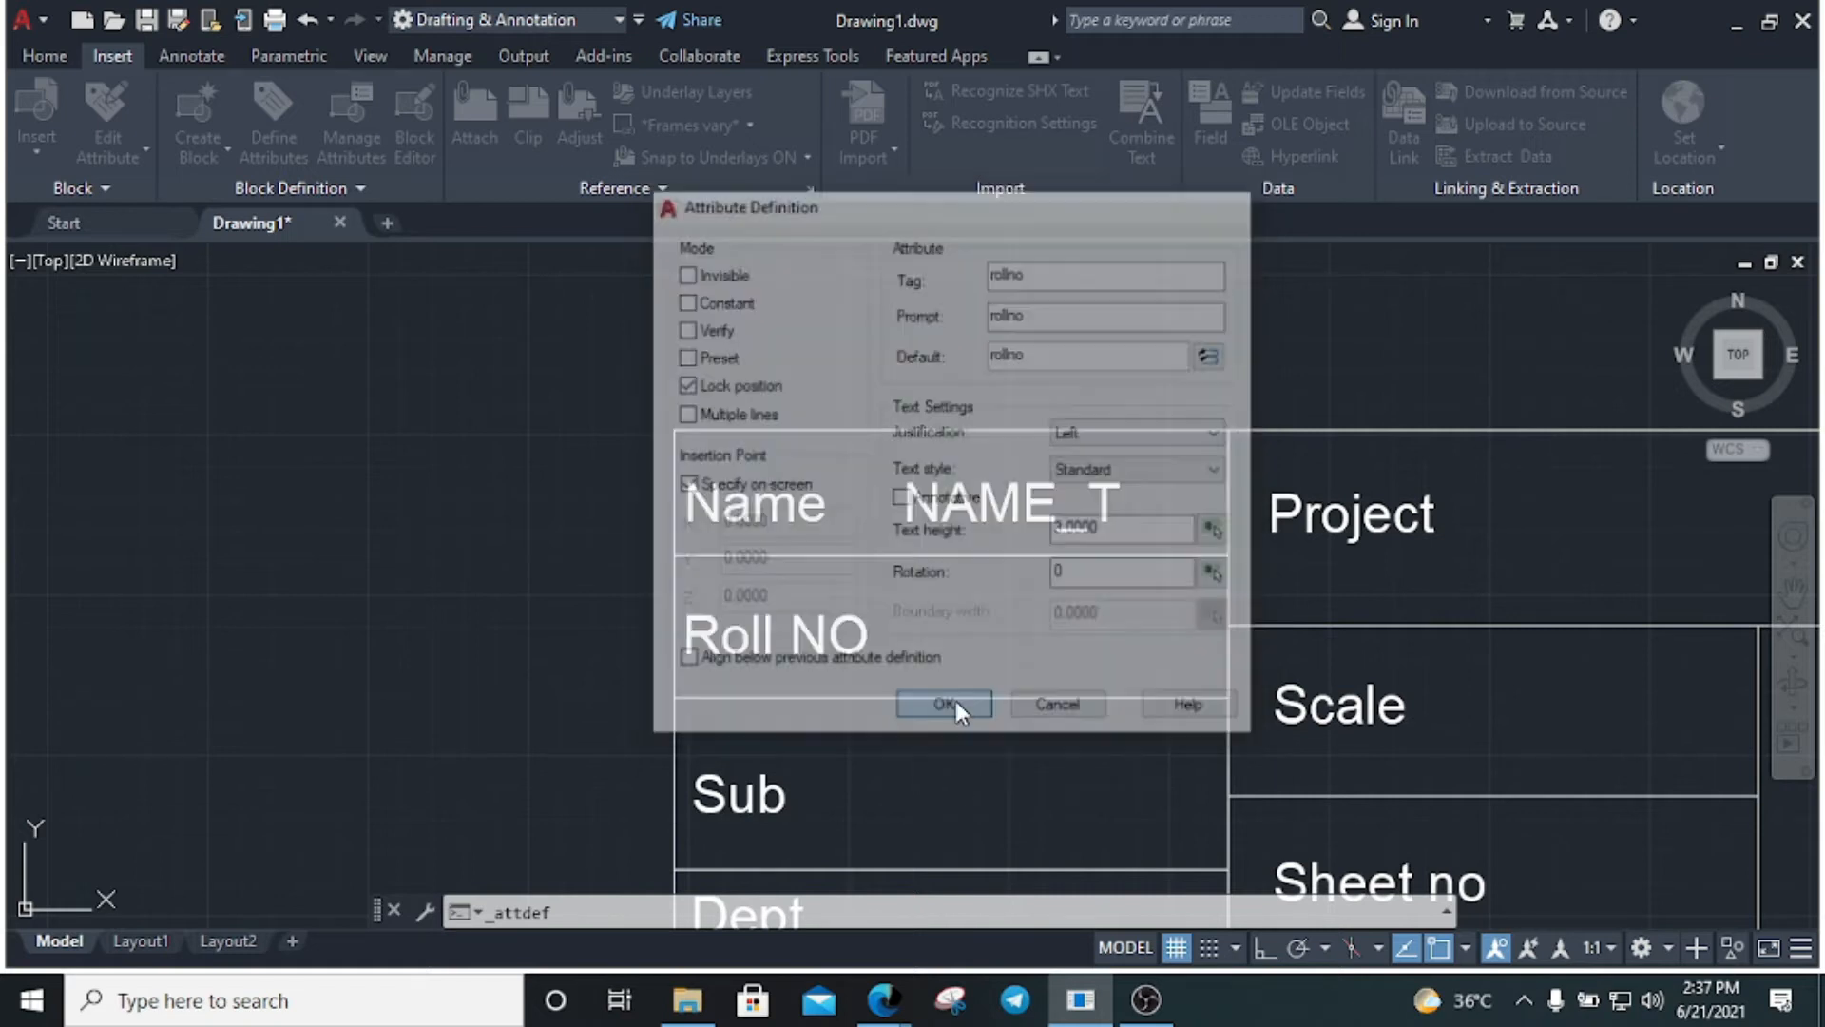
pyautogui.click(926, 659)
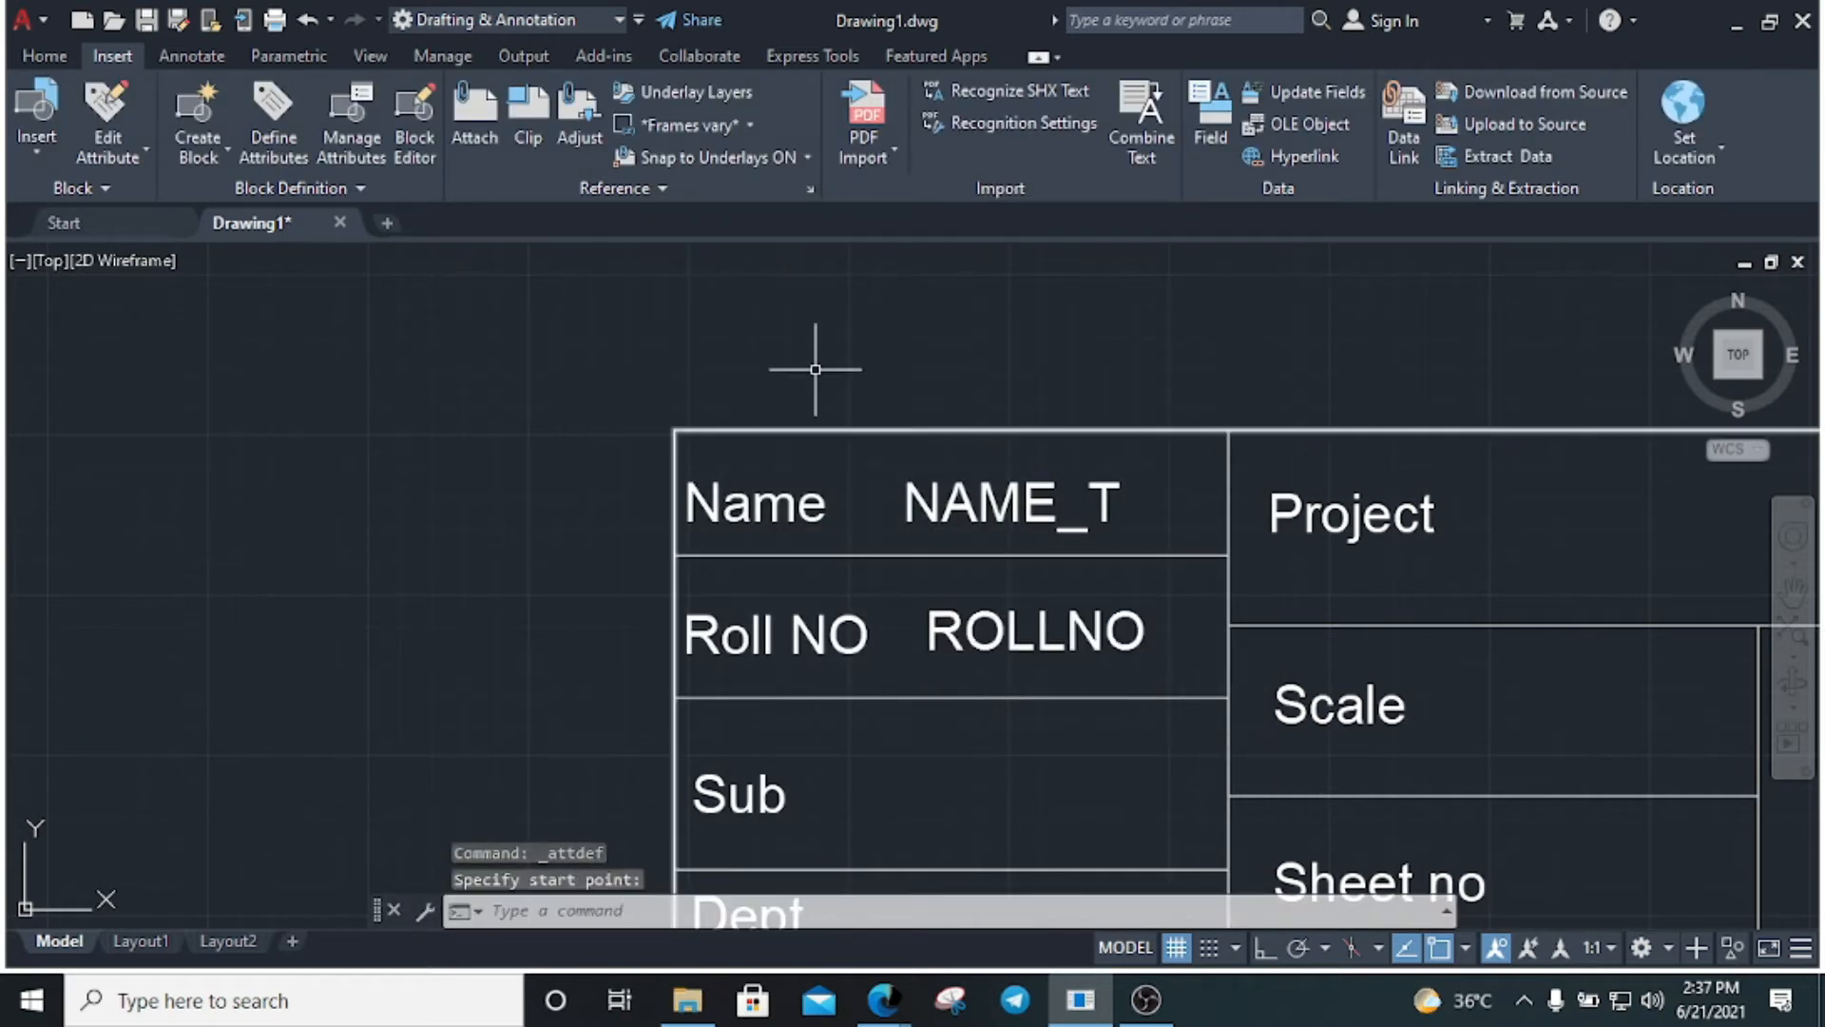
pyautogui.scroll(-2, 814, 380)
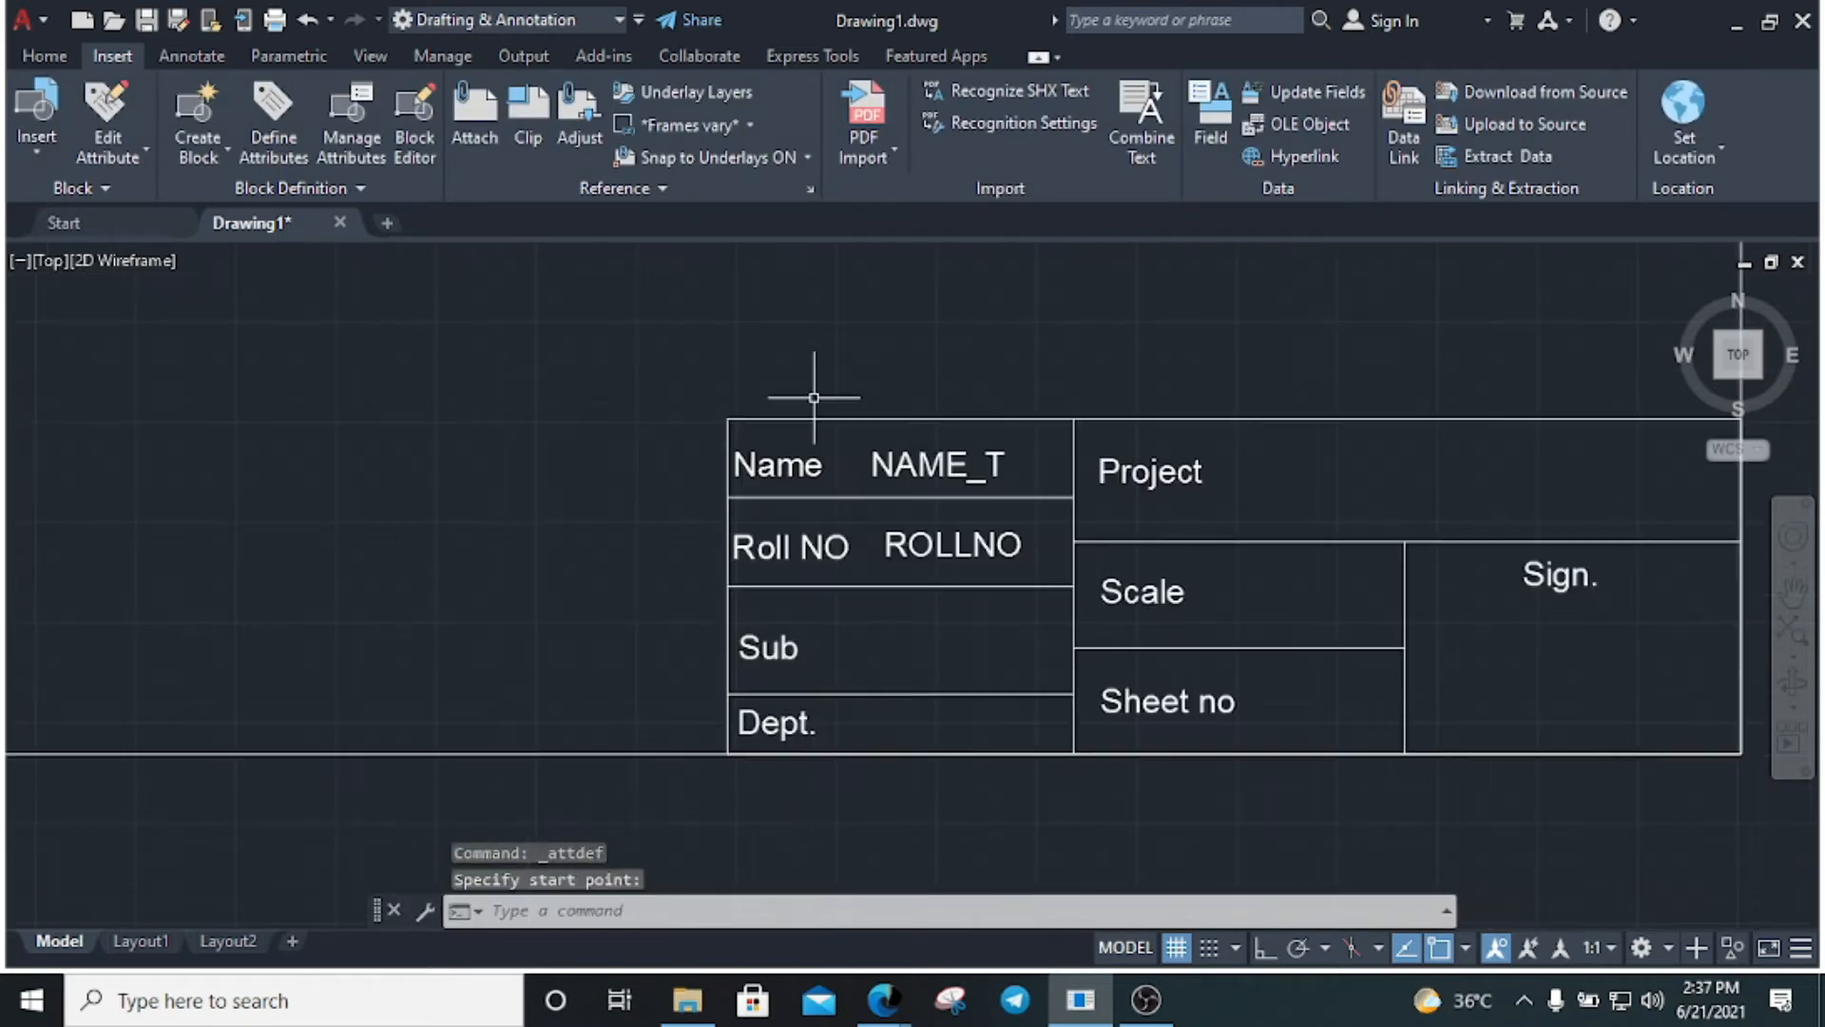
# Define a SUBJECT attribute with tag, prompt and default 'Subject' and place it in the Sub cell
pyautogui.click(283, 106)
pyautogui.write('S')
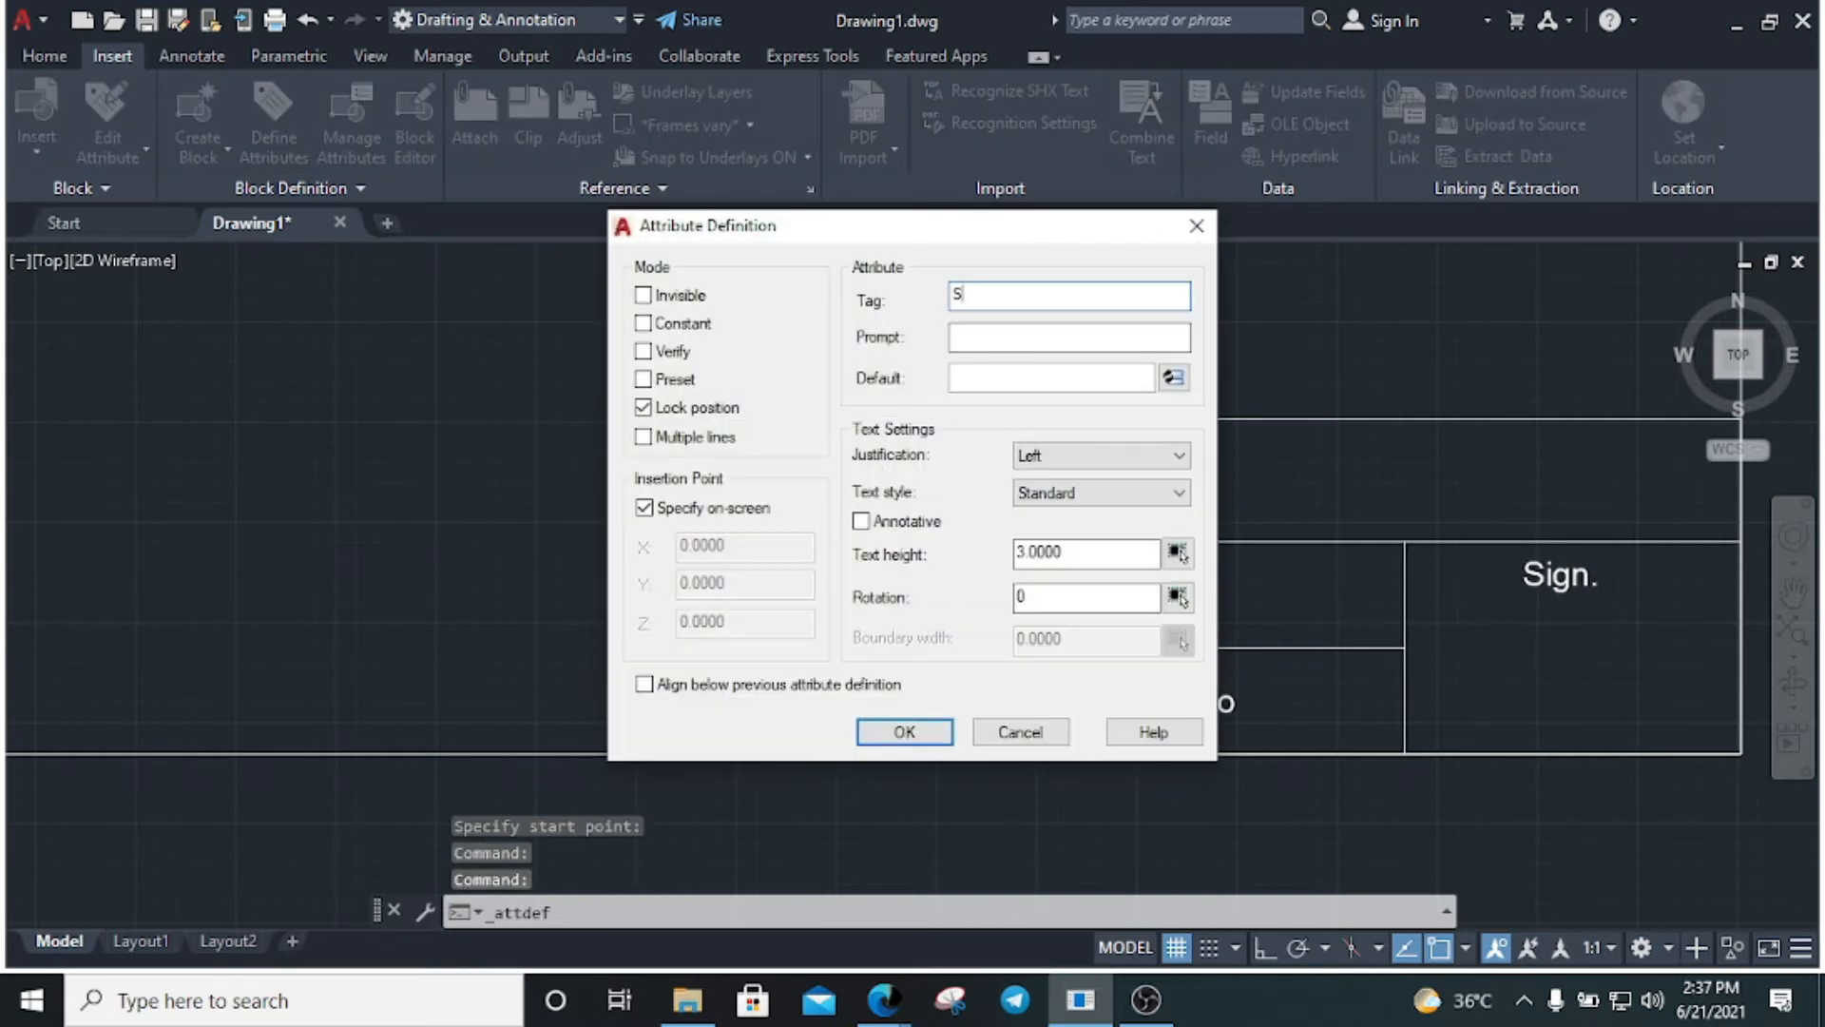
pyautogui.write('ubject')
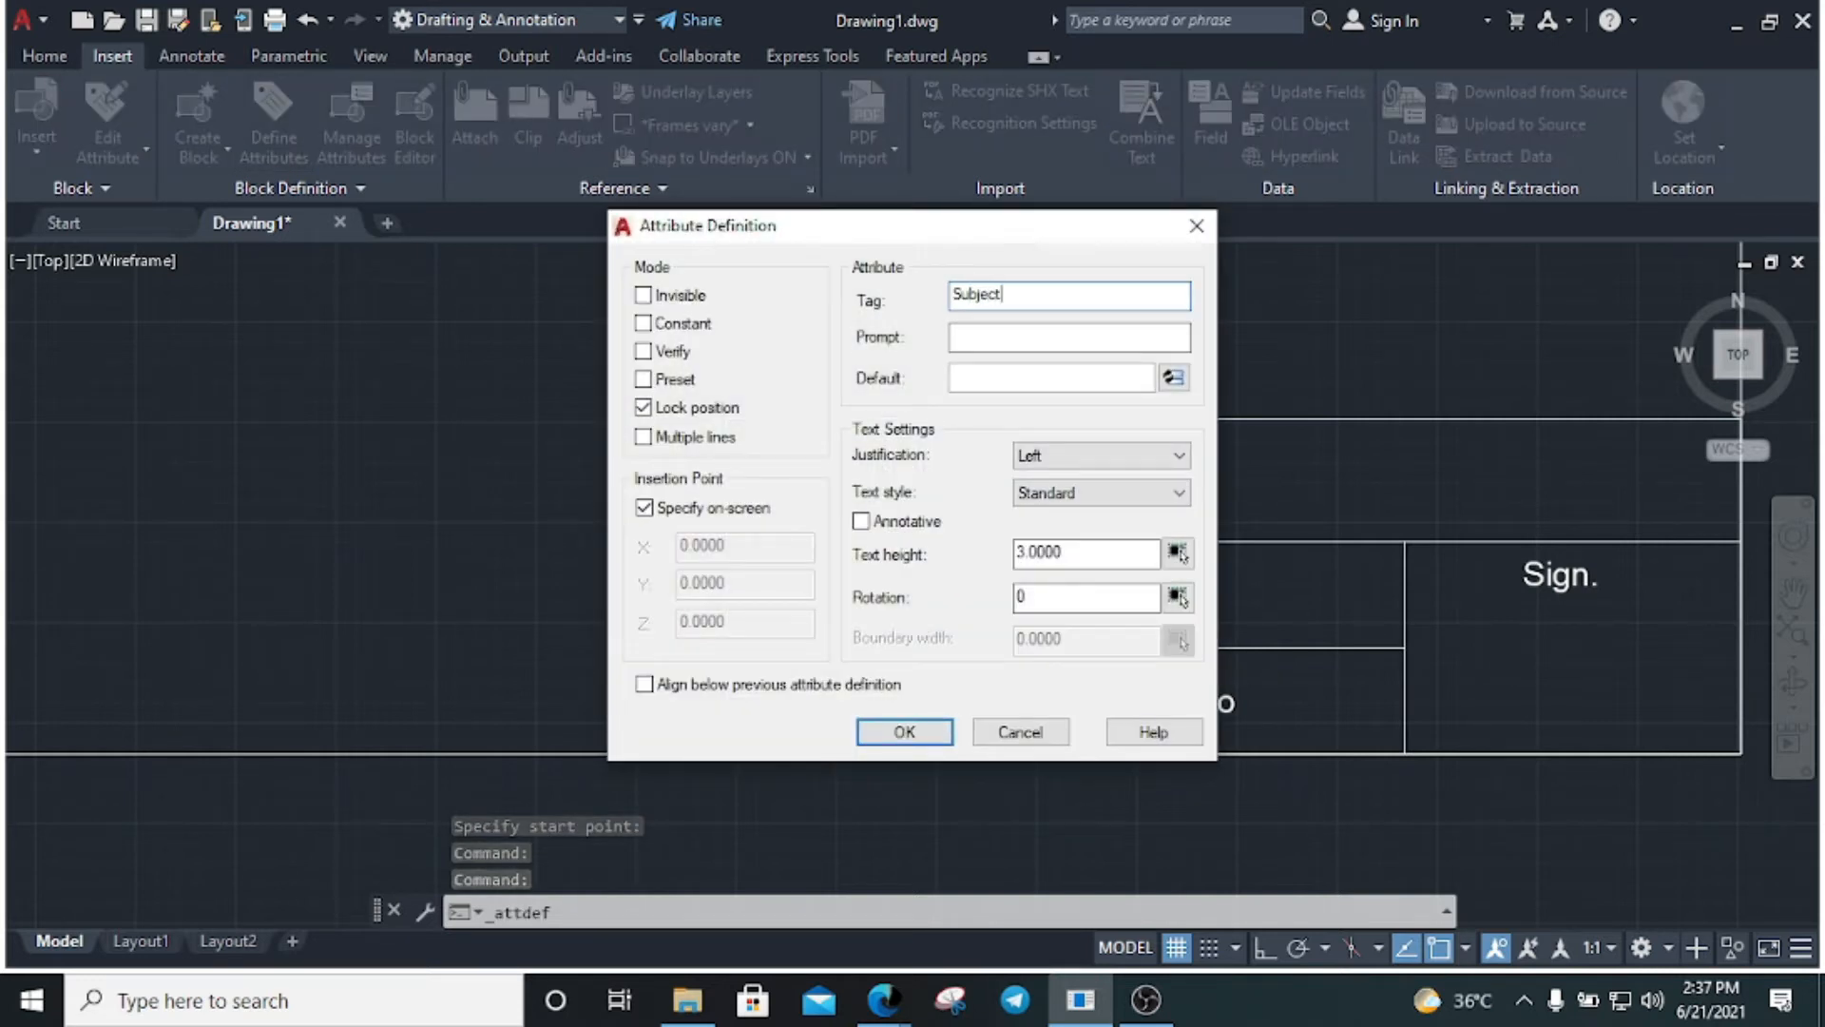
pyautogui.hotkey('ctrl', 'a')
pyautogui.hotkey('ctrl', 'c')
pyautogui.click(981, 338)
pyautogui.hotkey('ctrl', 'v')
pyautogui.click(1029, 378)
pyautogui.hotkey('ctrl', 'v')
pyautogui.click(904, 732)
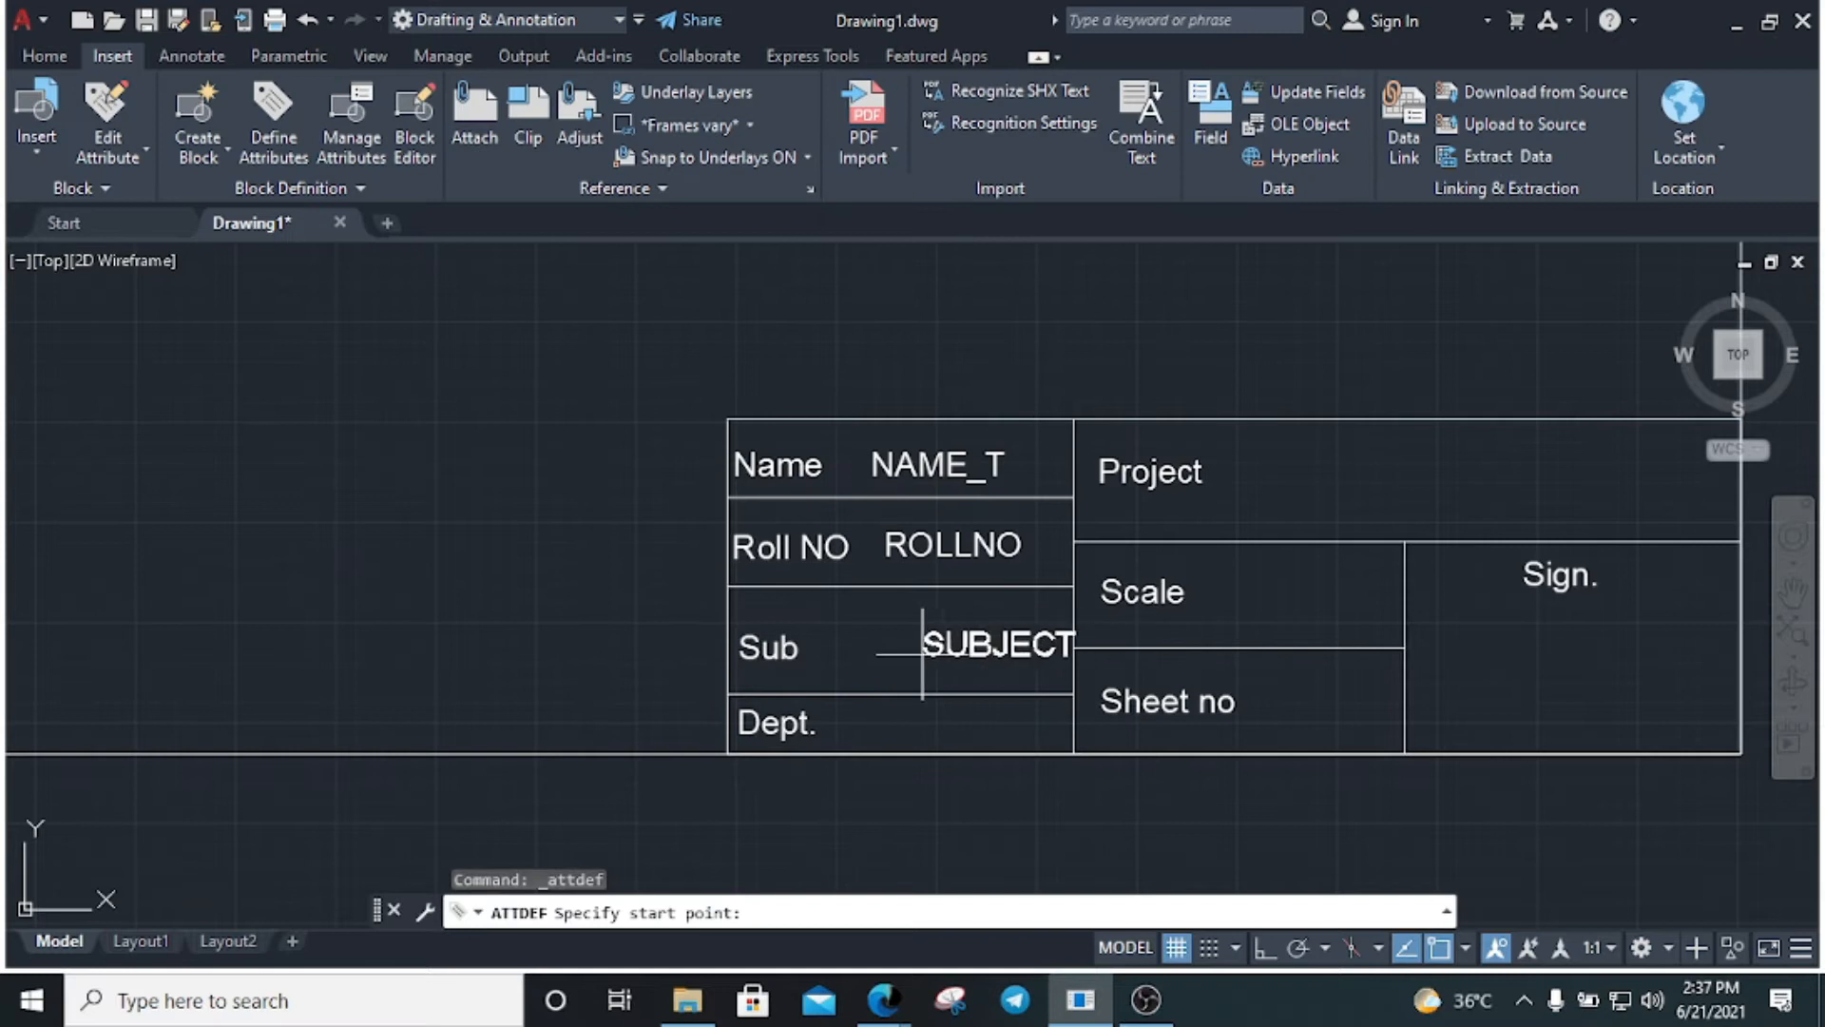
pyautogui.click(856, 655)
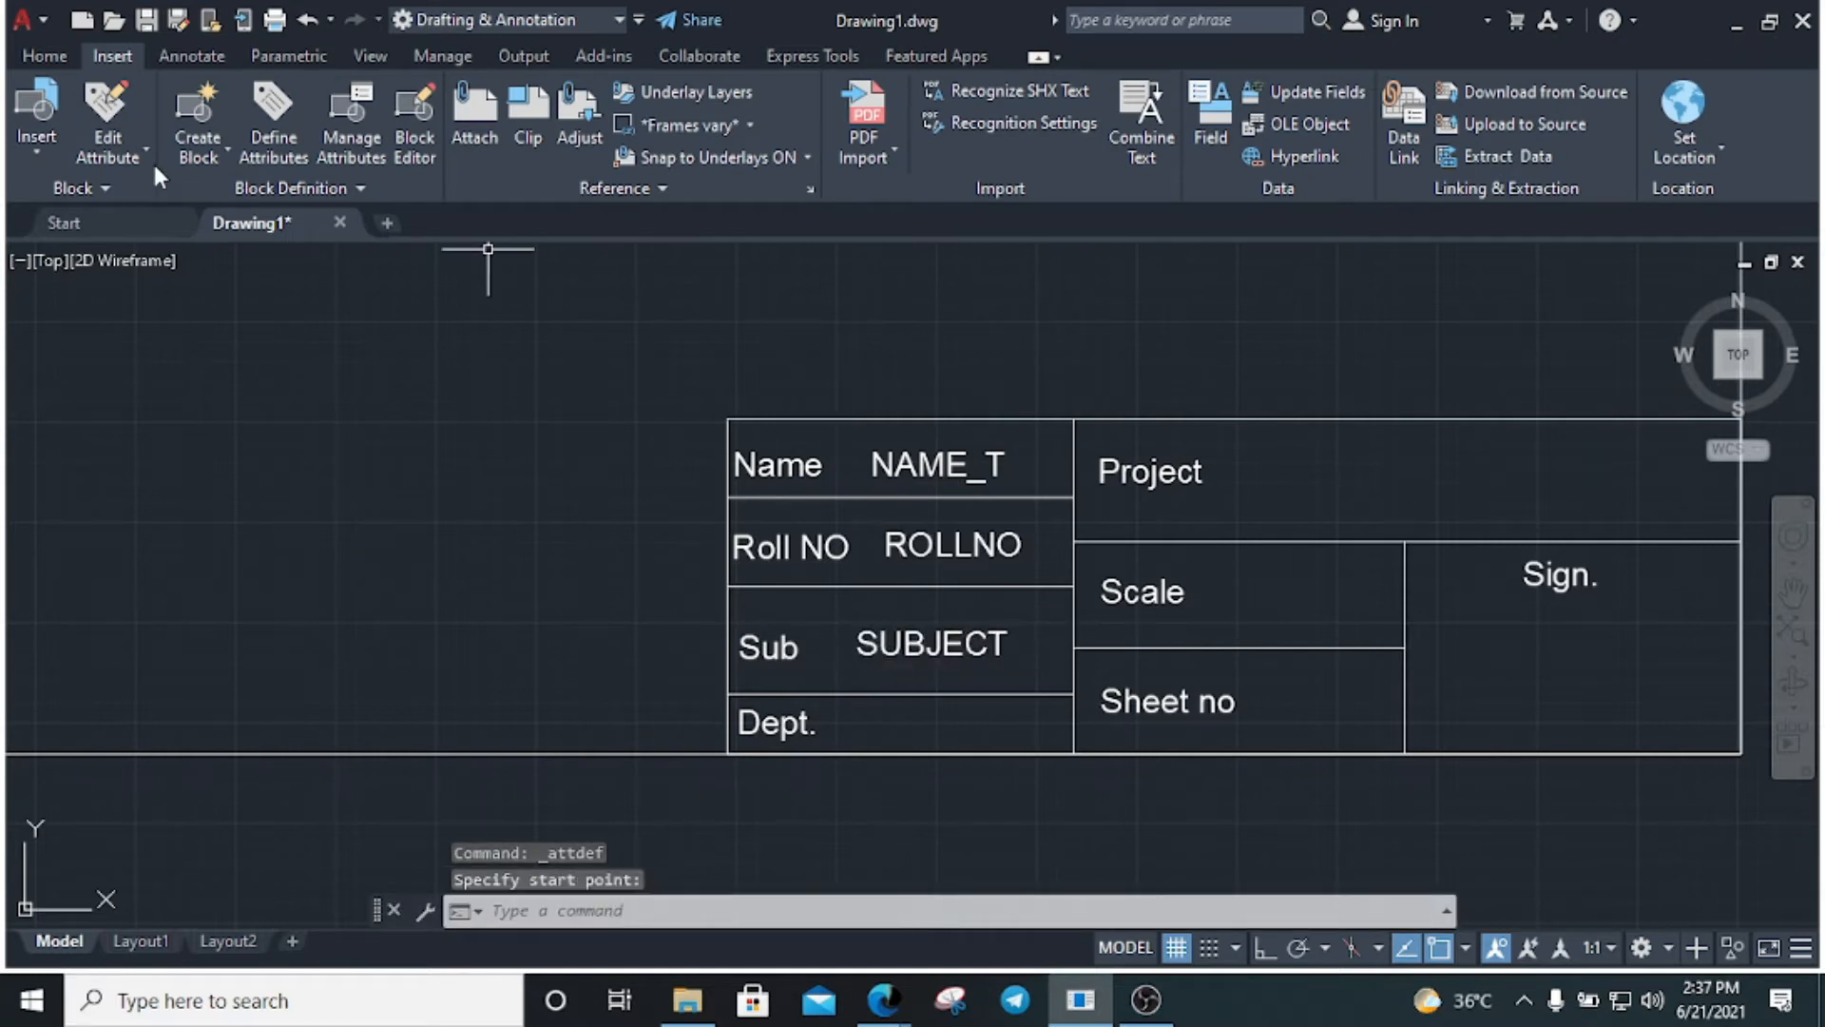
# Define a DEPT attribute with tag, prompt and default 'Det' and place it in the Dept. cell
pyautogui.click(271, 119)
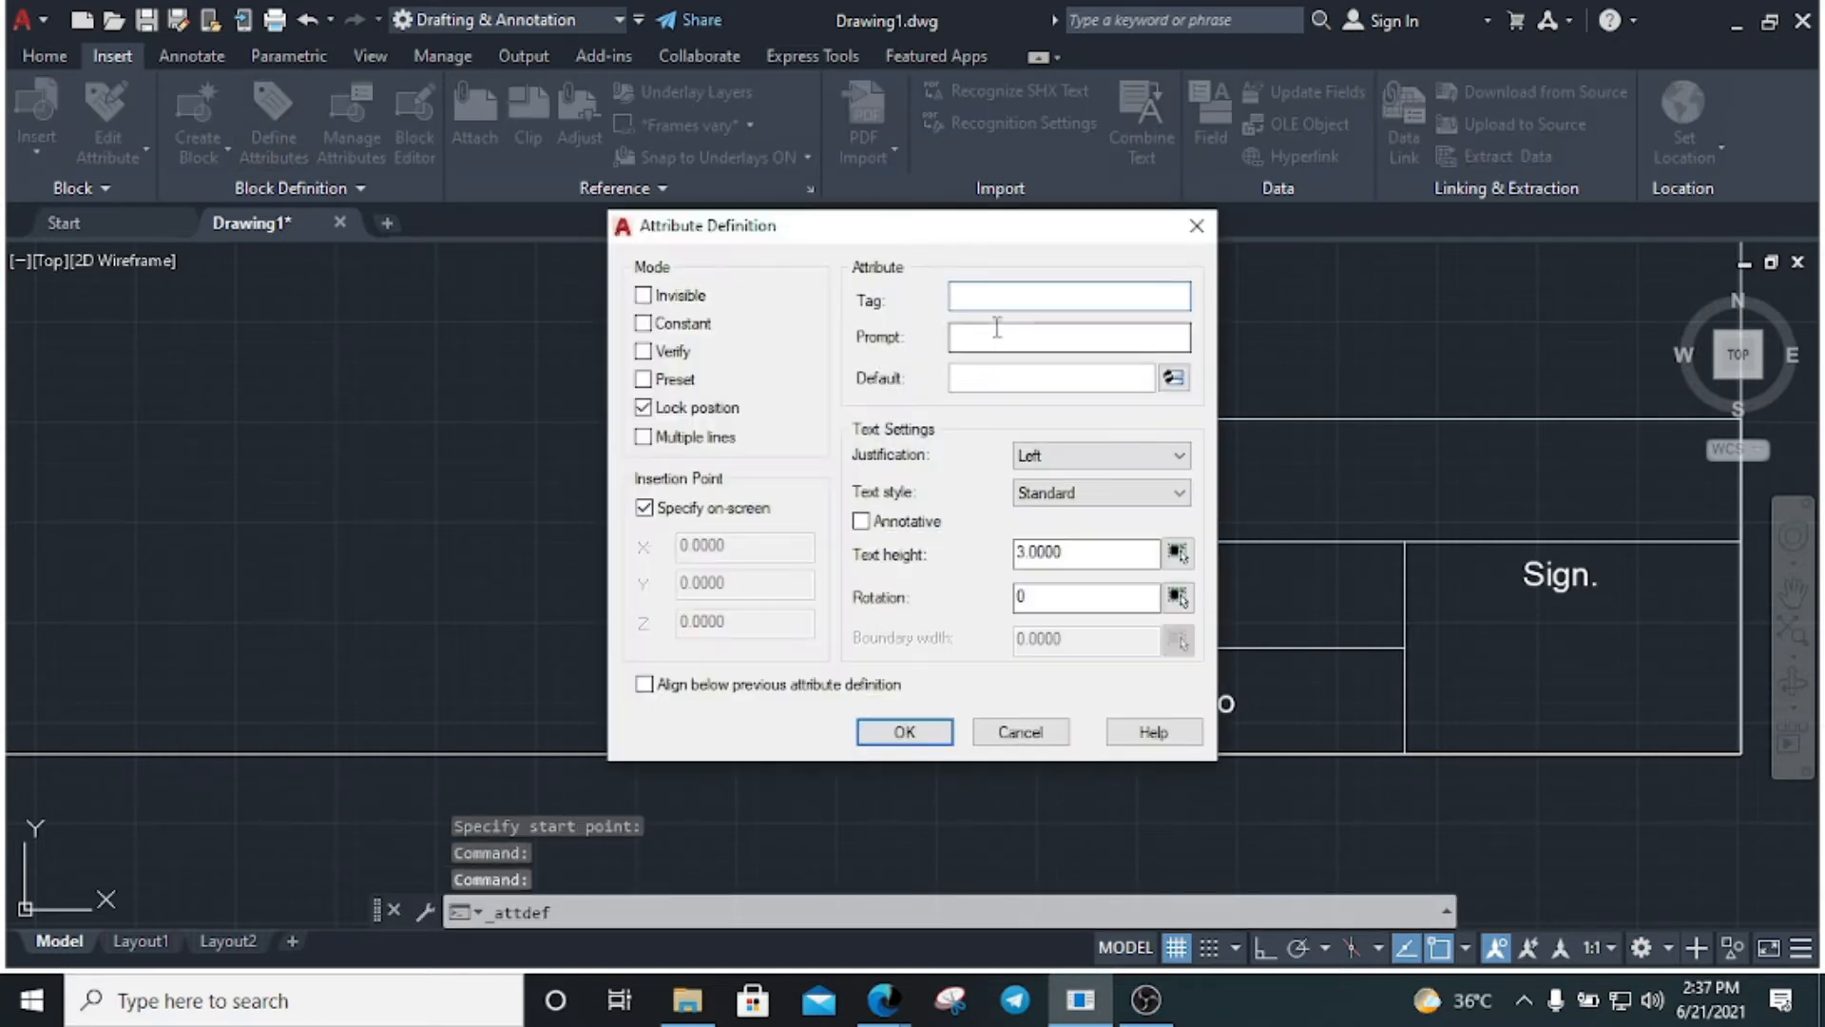
pyautogui.write('Dep')
pyautogui.write('t')
pyautogui.hotkey('ctrl', 'a')
pyautogui.press('Tab')
pyautogui.hotkey('ctrl', 'v')
pyautogui.click(994, 375)
pyautogui.hotkey('ctrl', 'v')
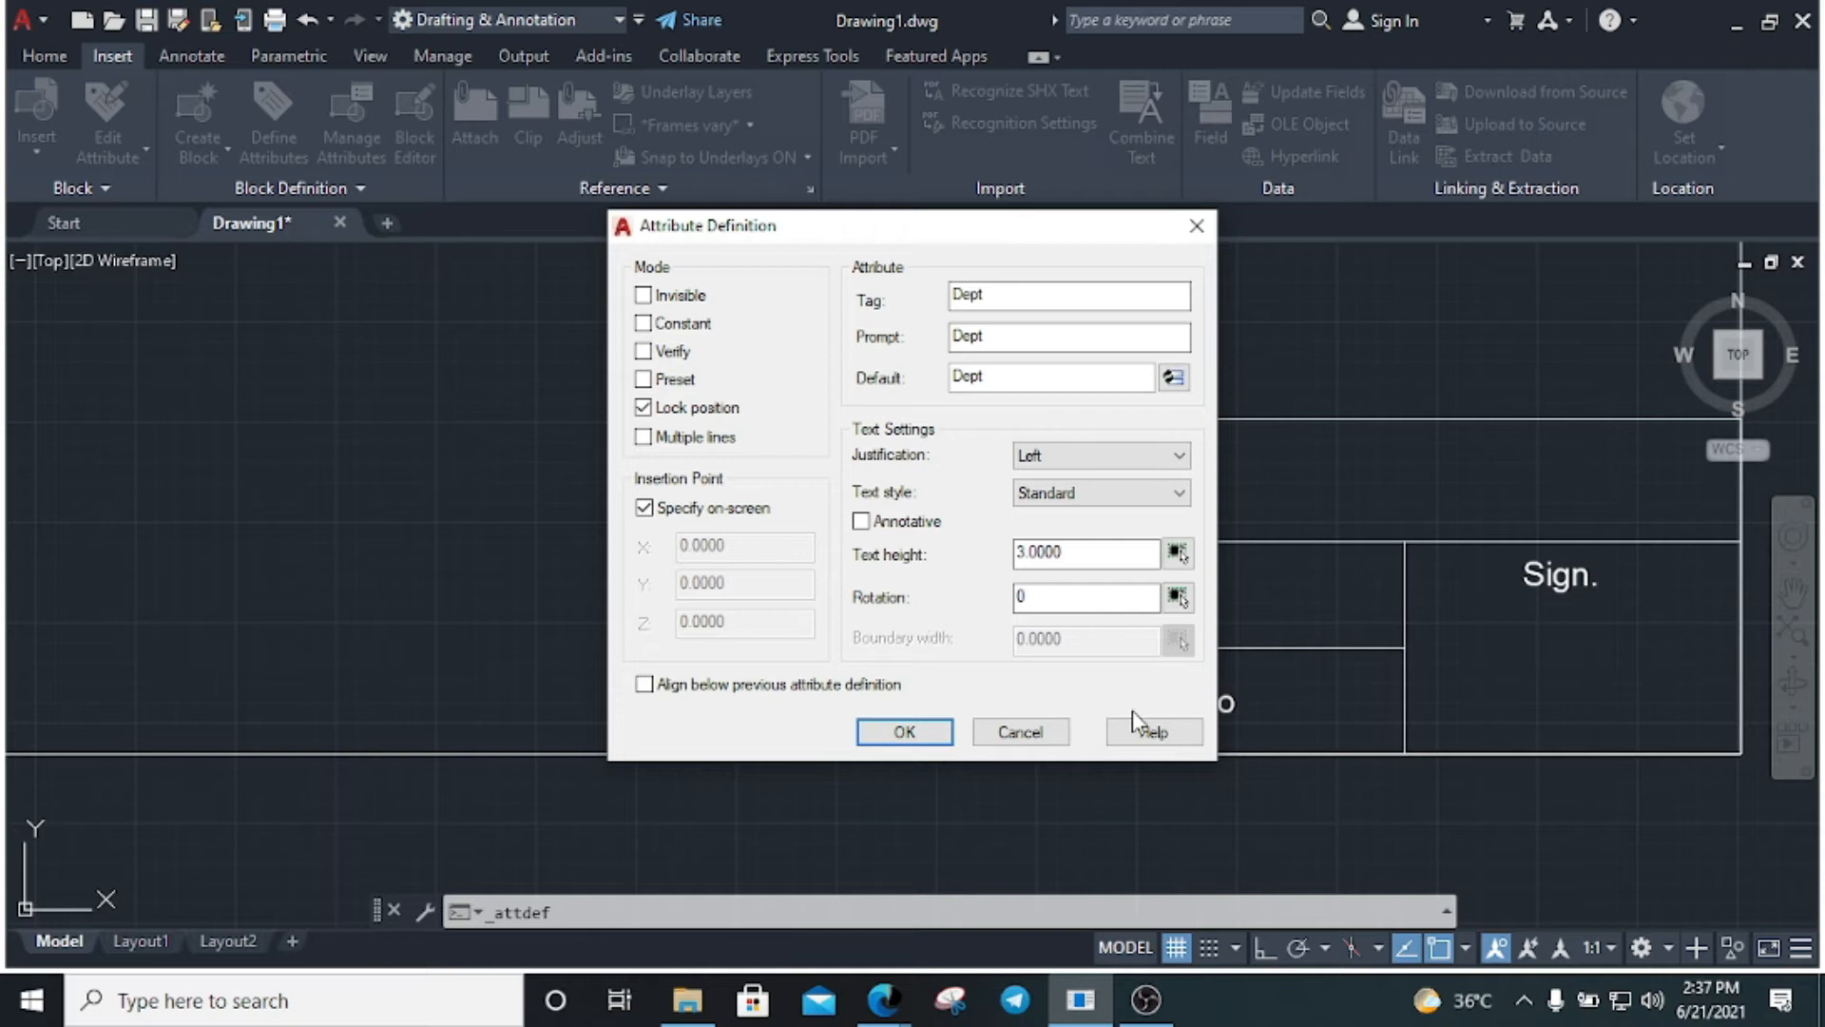
pyautogui.click(904, 732)
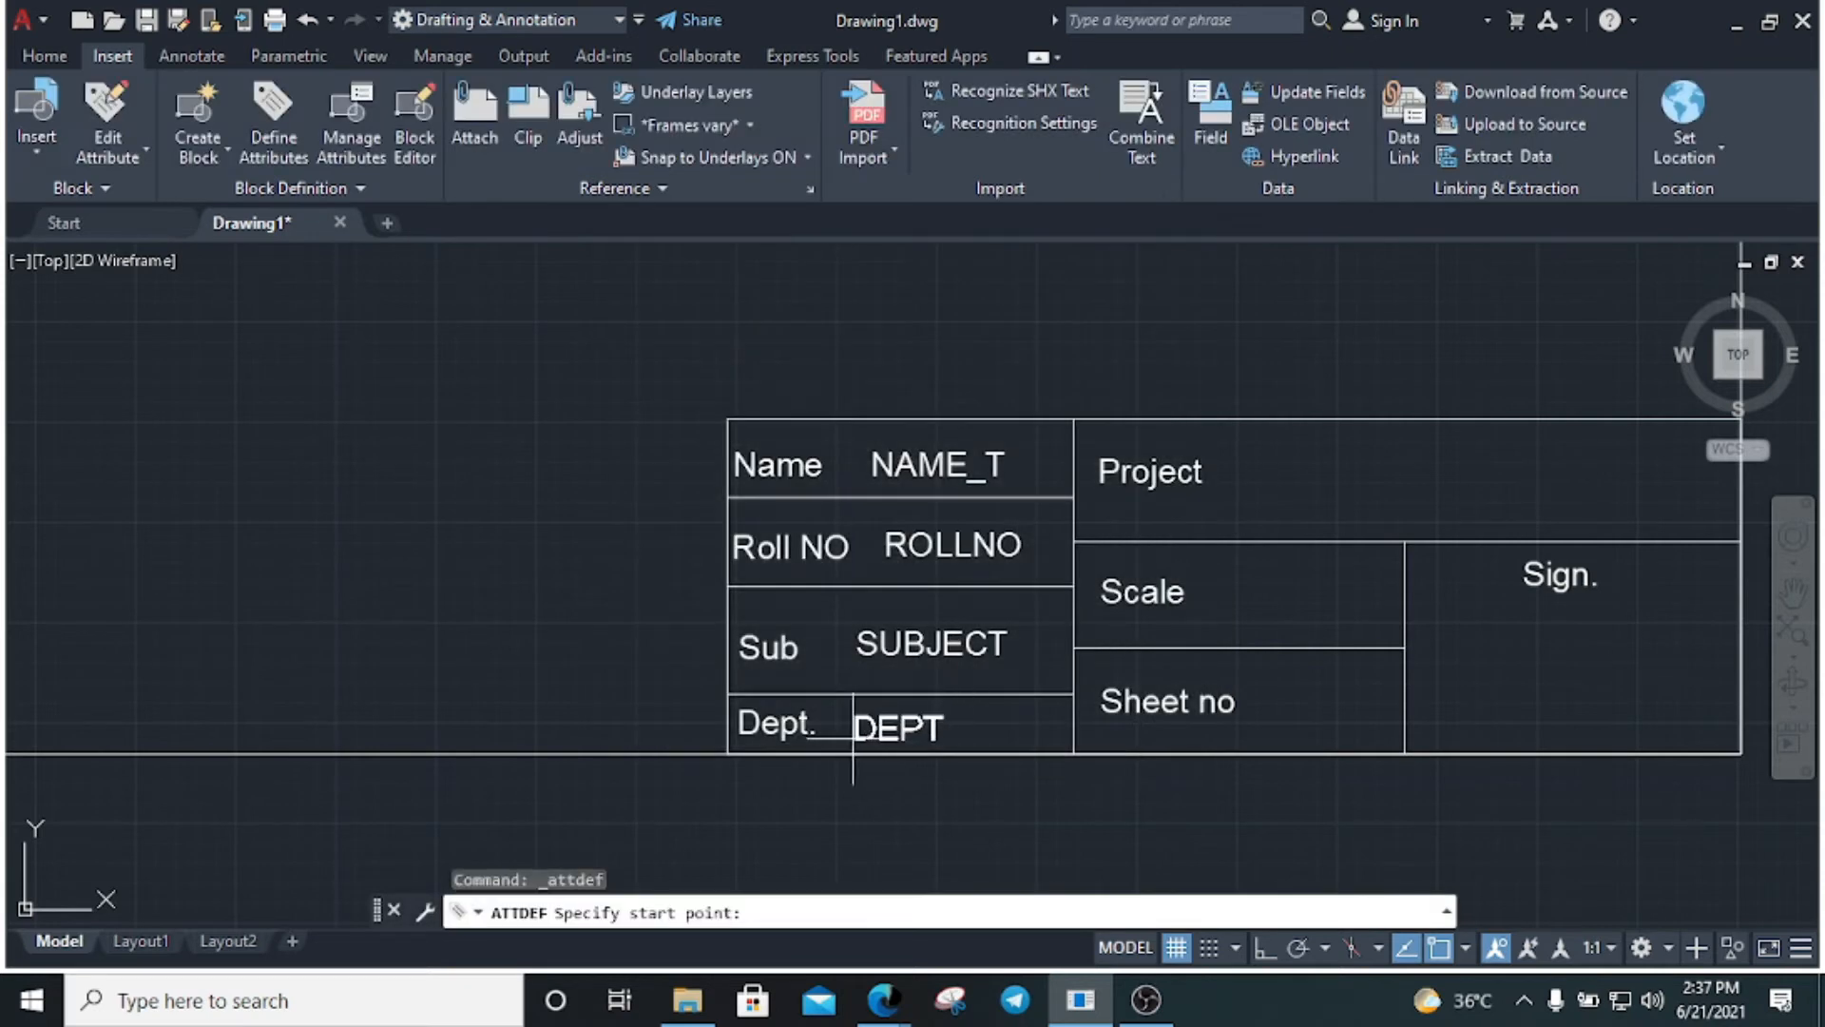
pyautogui.click(863, 730)
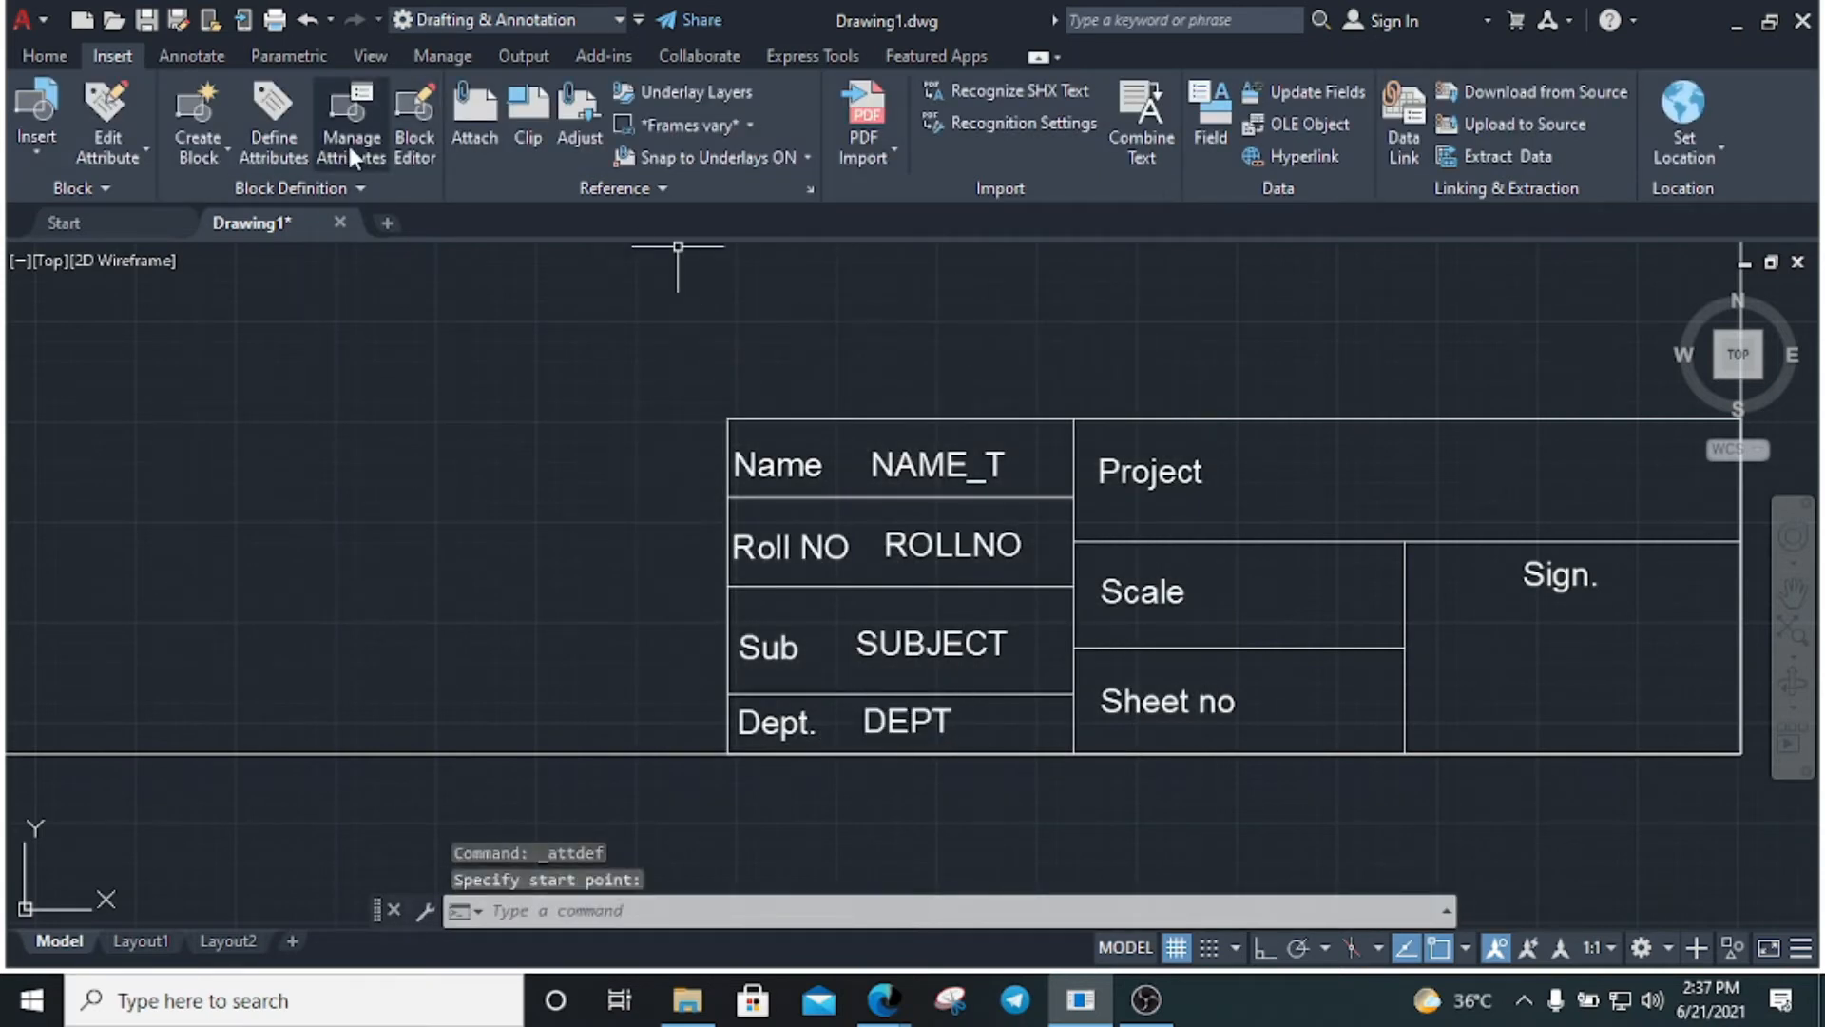
# Define a PROJECT attribute with tag and prompt 'Project' and place it in the Project cell
pyautogui.click(274, 141)
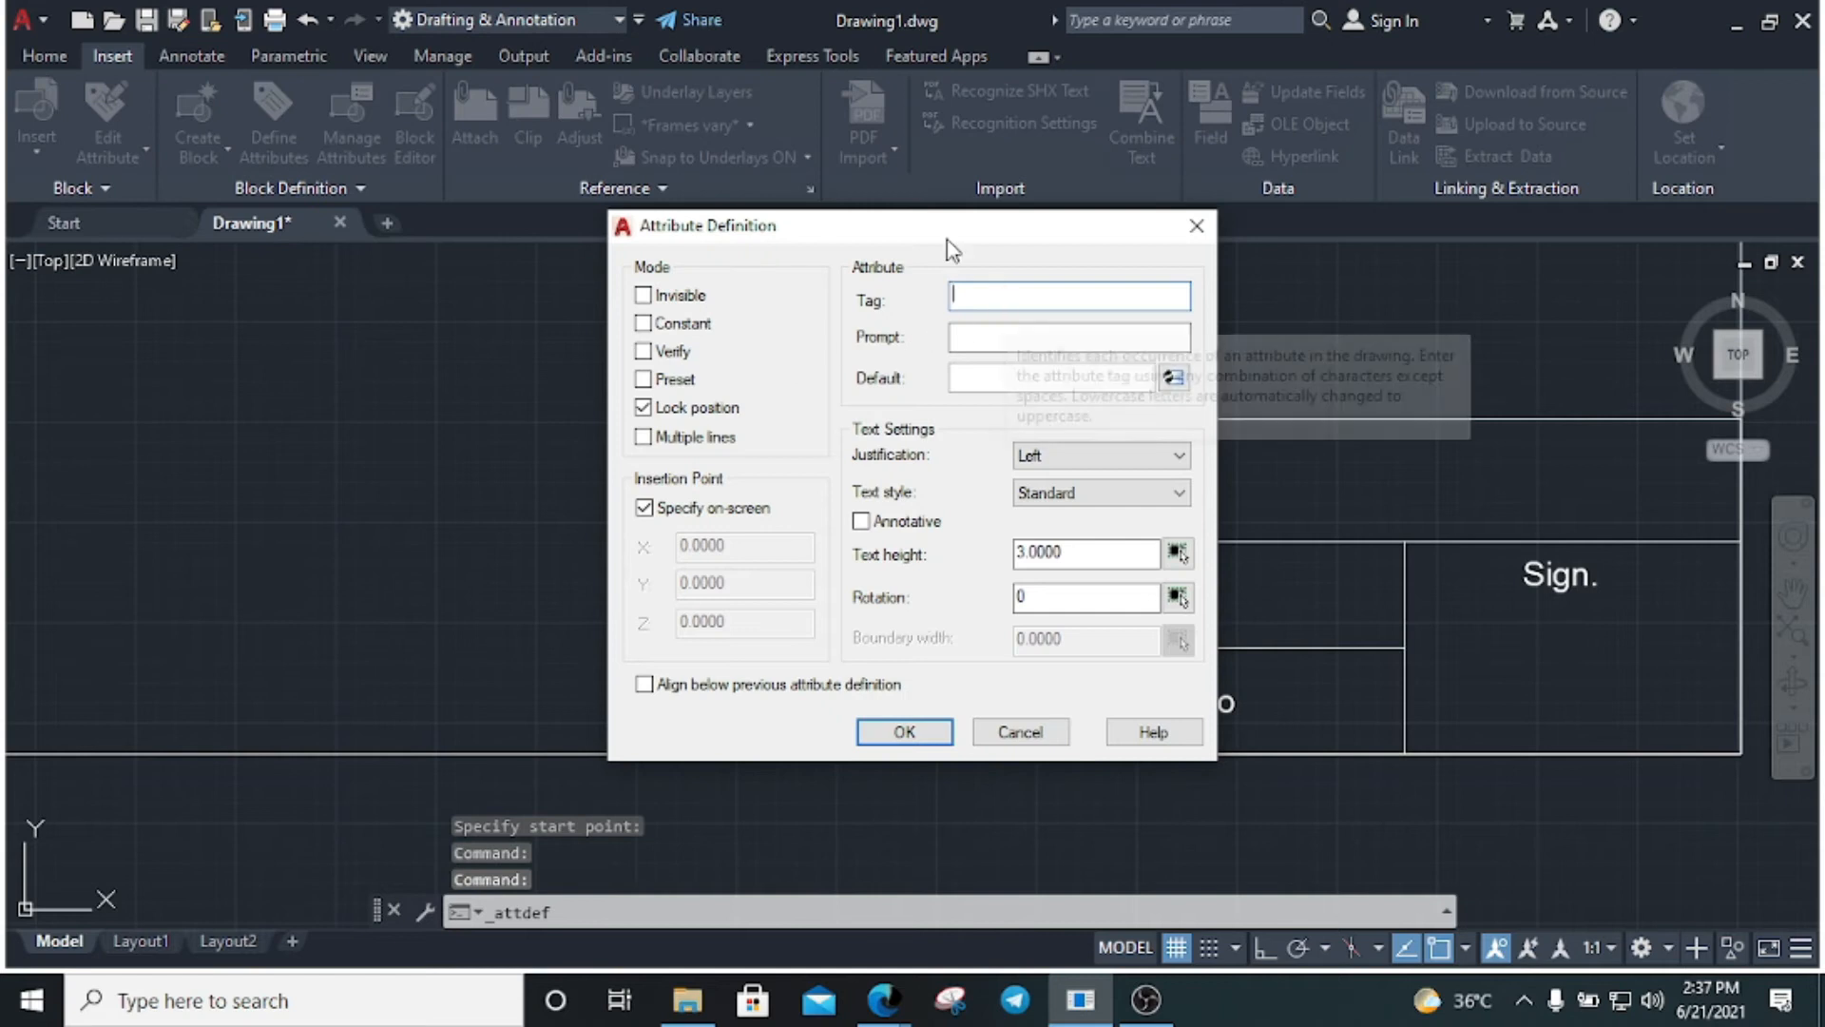
pyautogui.write('Projetc')
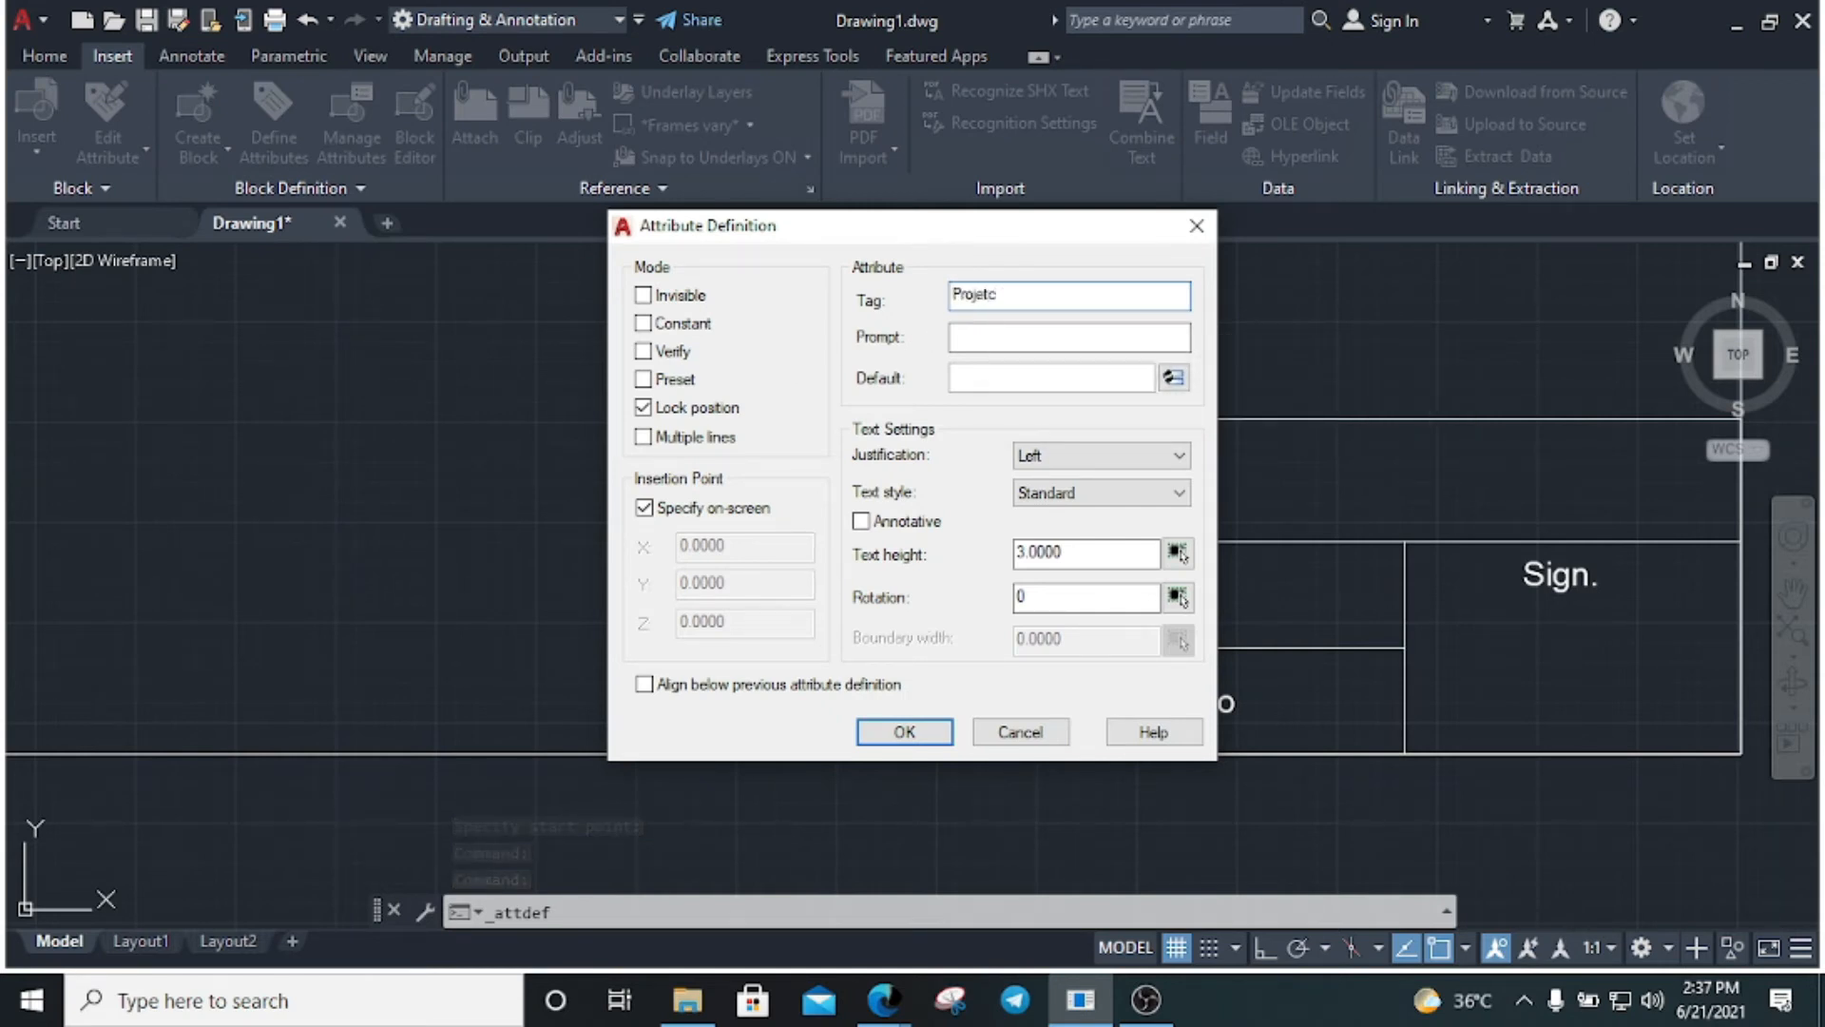
pyautogui.press('BackSpace')
pyautogui.press('BackSpace')
pyautogui.write('ct')
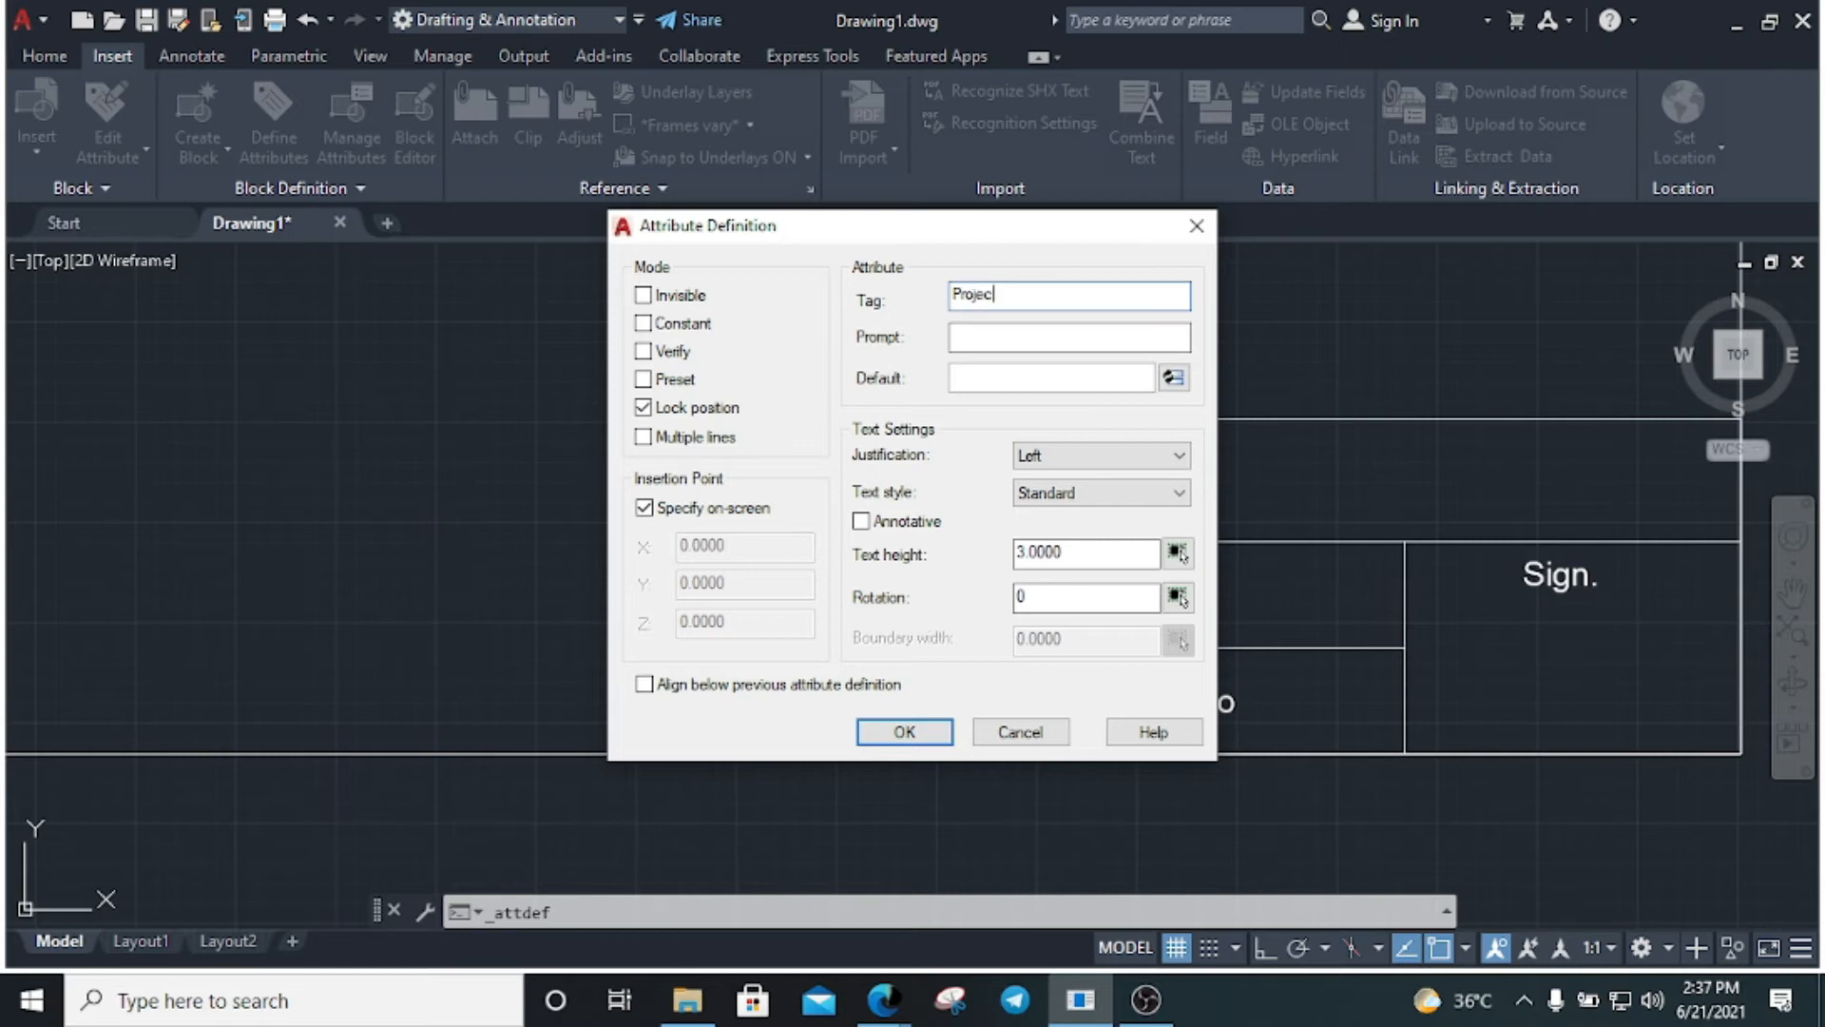
pyautogui.hotkey('ctrl', 'a')
pyautogui.hotkey('ctrl', 'c')
pyautogui.click(976, 340)
pyautogui.hotkey('ctrl', 'v')
pyautogui.hotkey('ctrl', 'v')
pyautogui.click(918, 733)
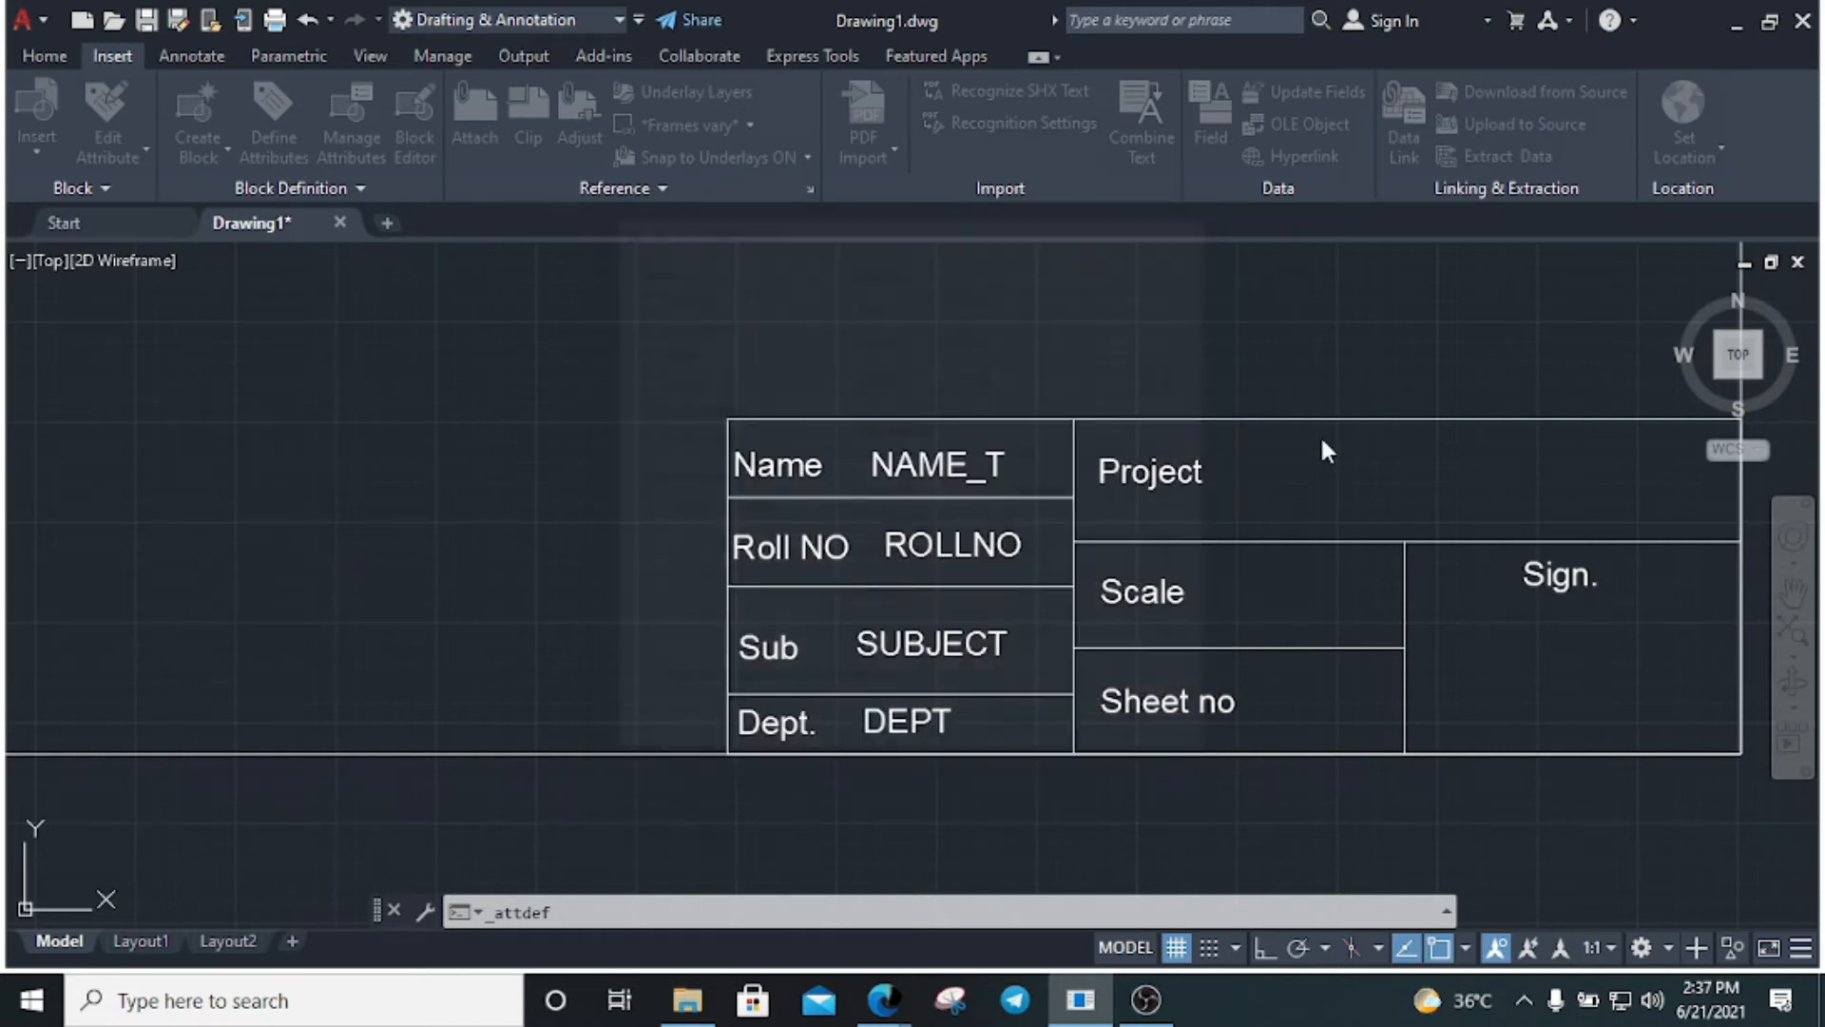
pyautogui.click(1272, 486)
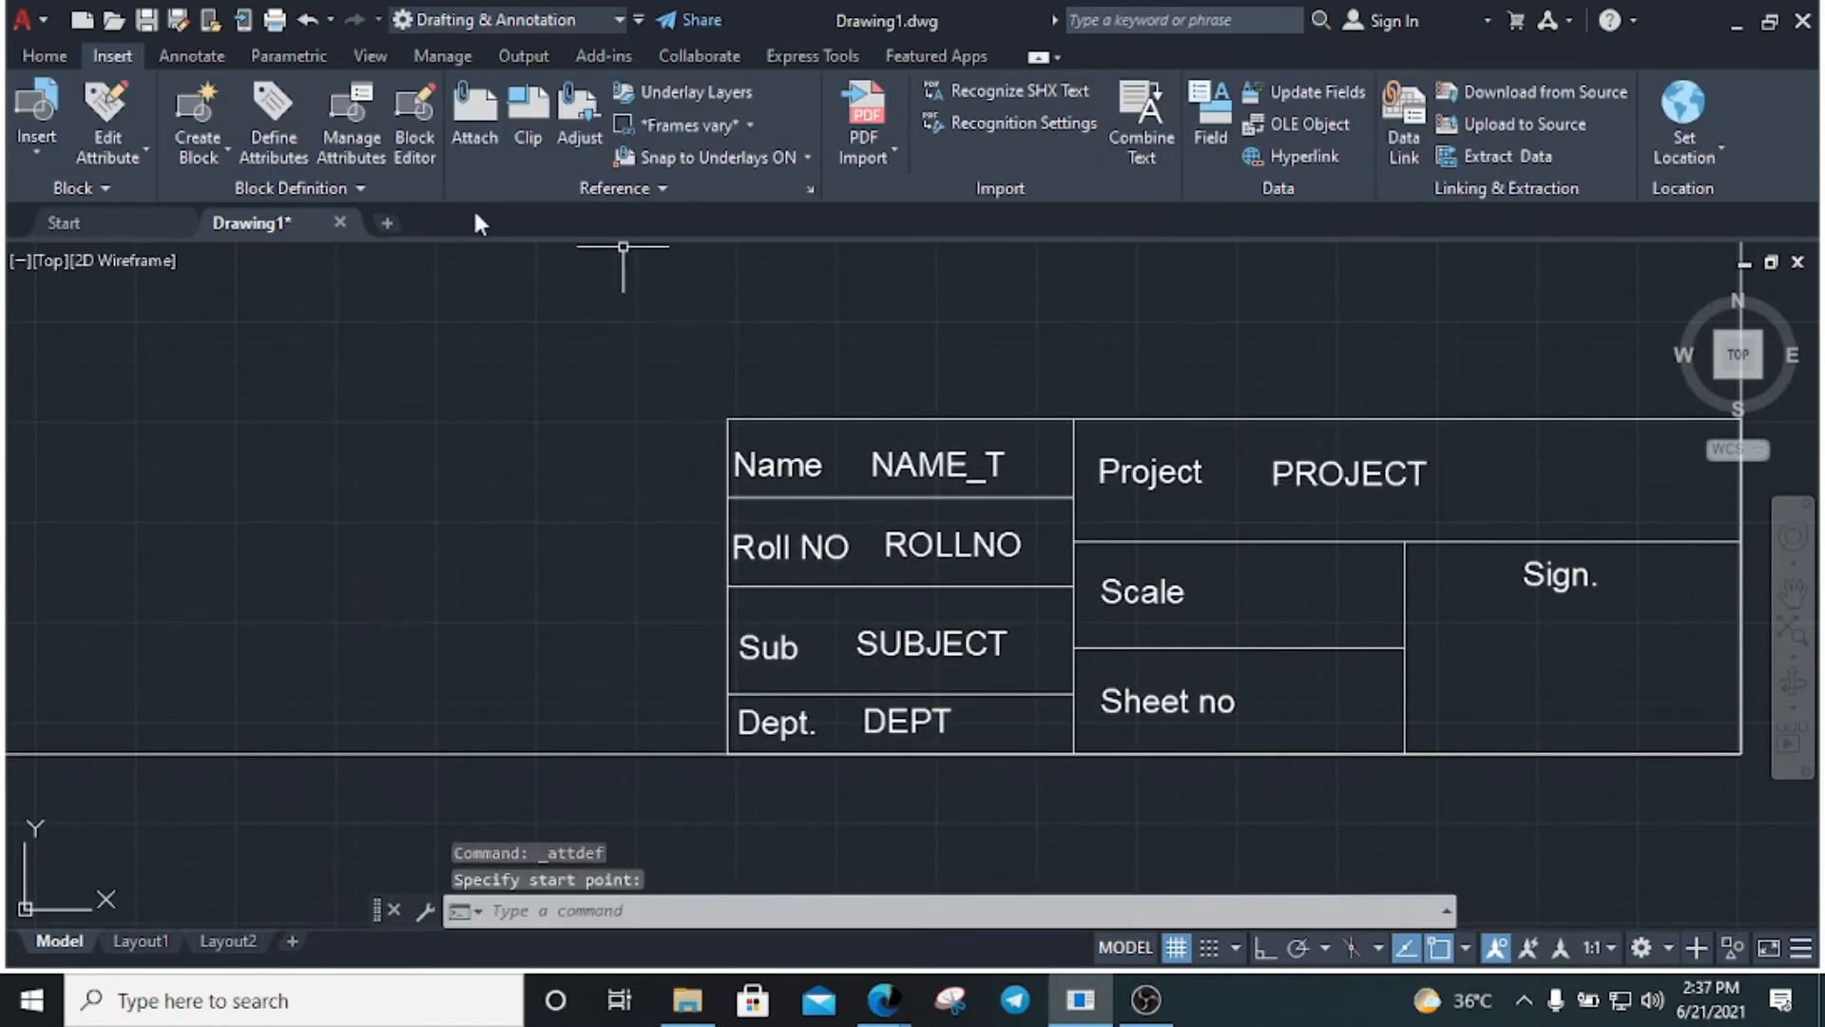
# Define a SCALE attribute with tag, prompt and default 'scale' and place it in the Scale cell
pyautogui.click(301, 140)
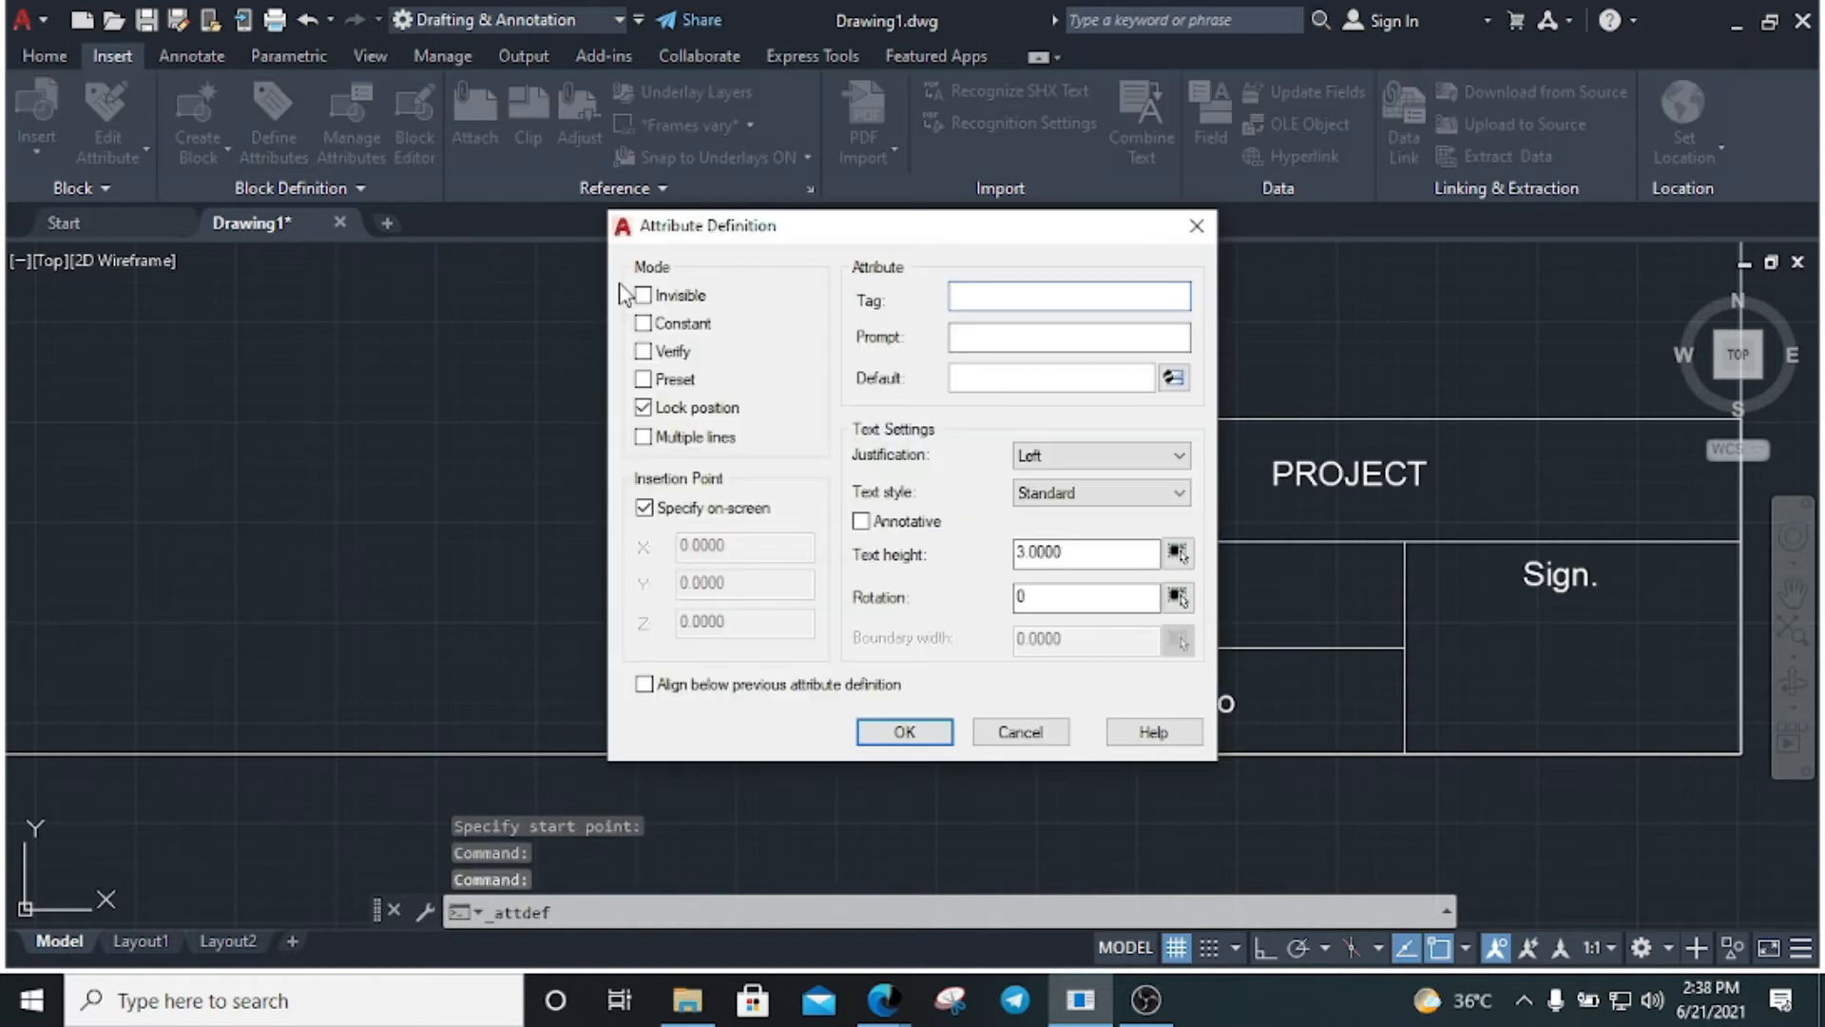
pyautogui.write('scale')
pyautogui.click(1018, 338)
pyautogui.write('scale')
pyautogui.click(994, 376)
pyautogui.write('scale')
pyautogui.click(904, 731)
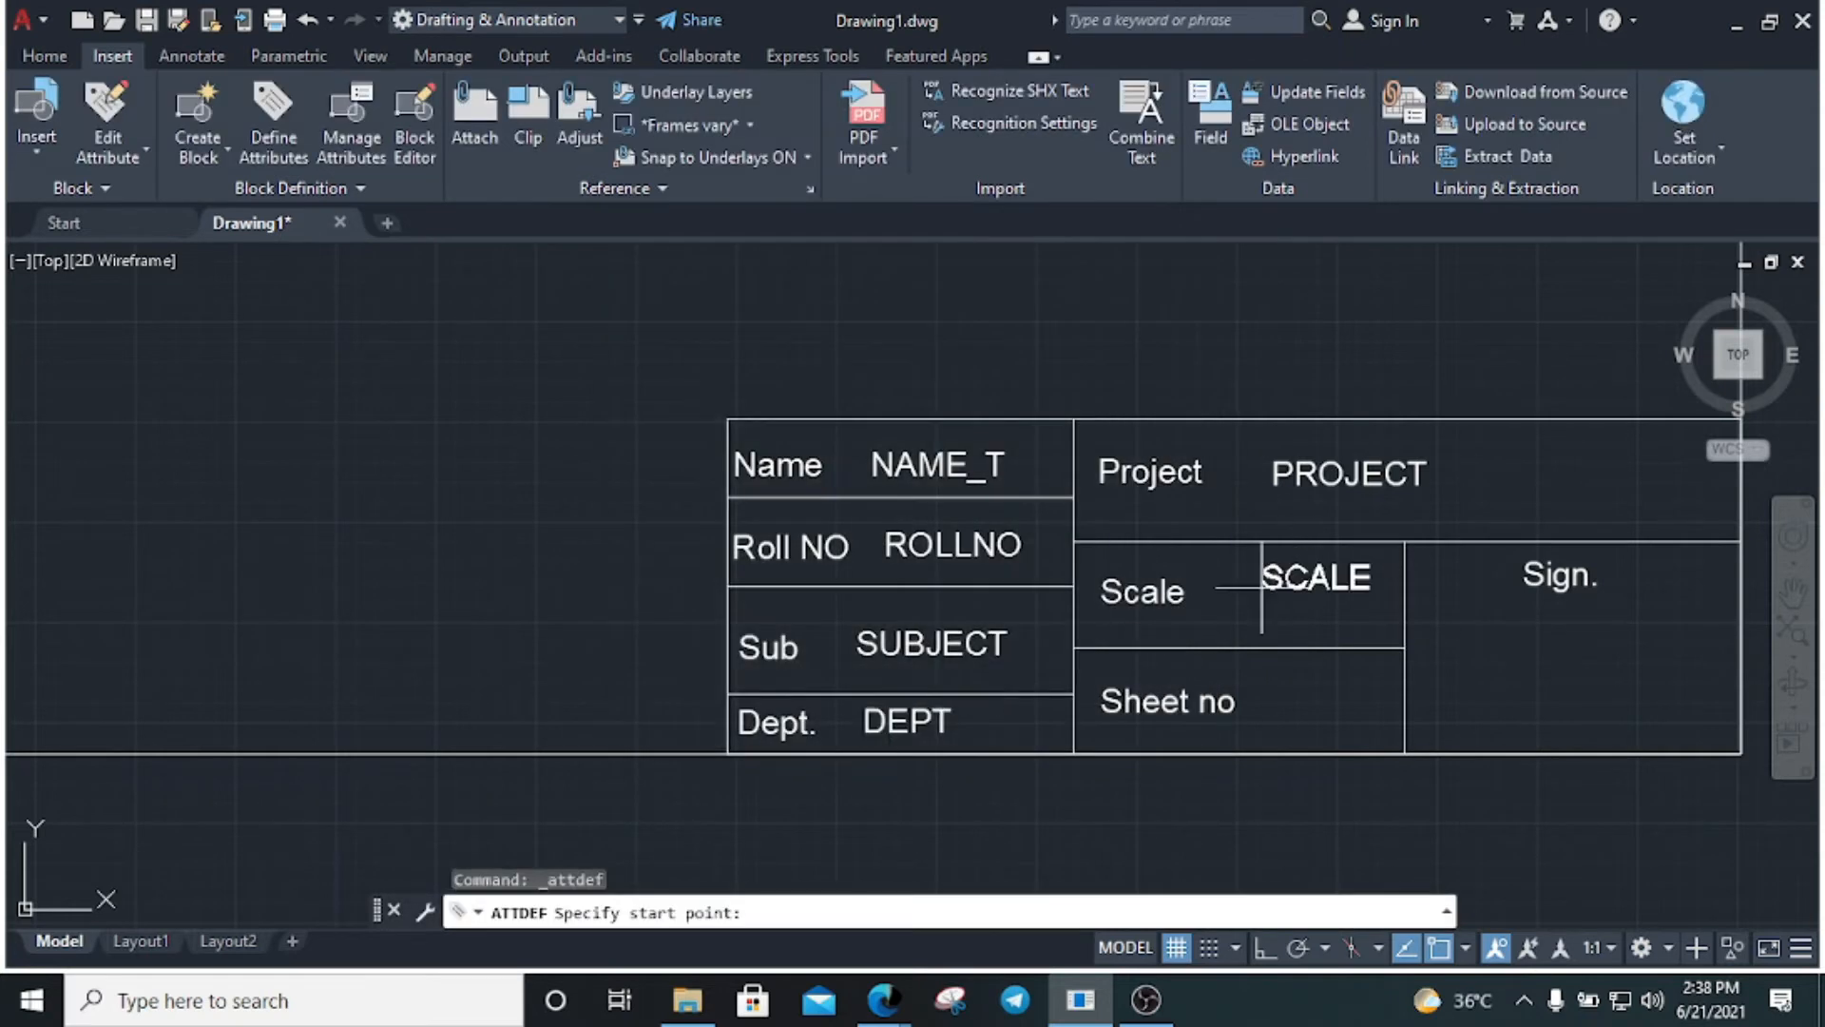
pyautogui.click(1243, 605)
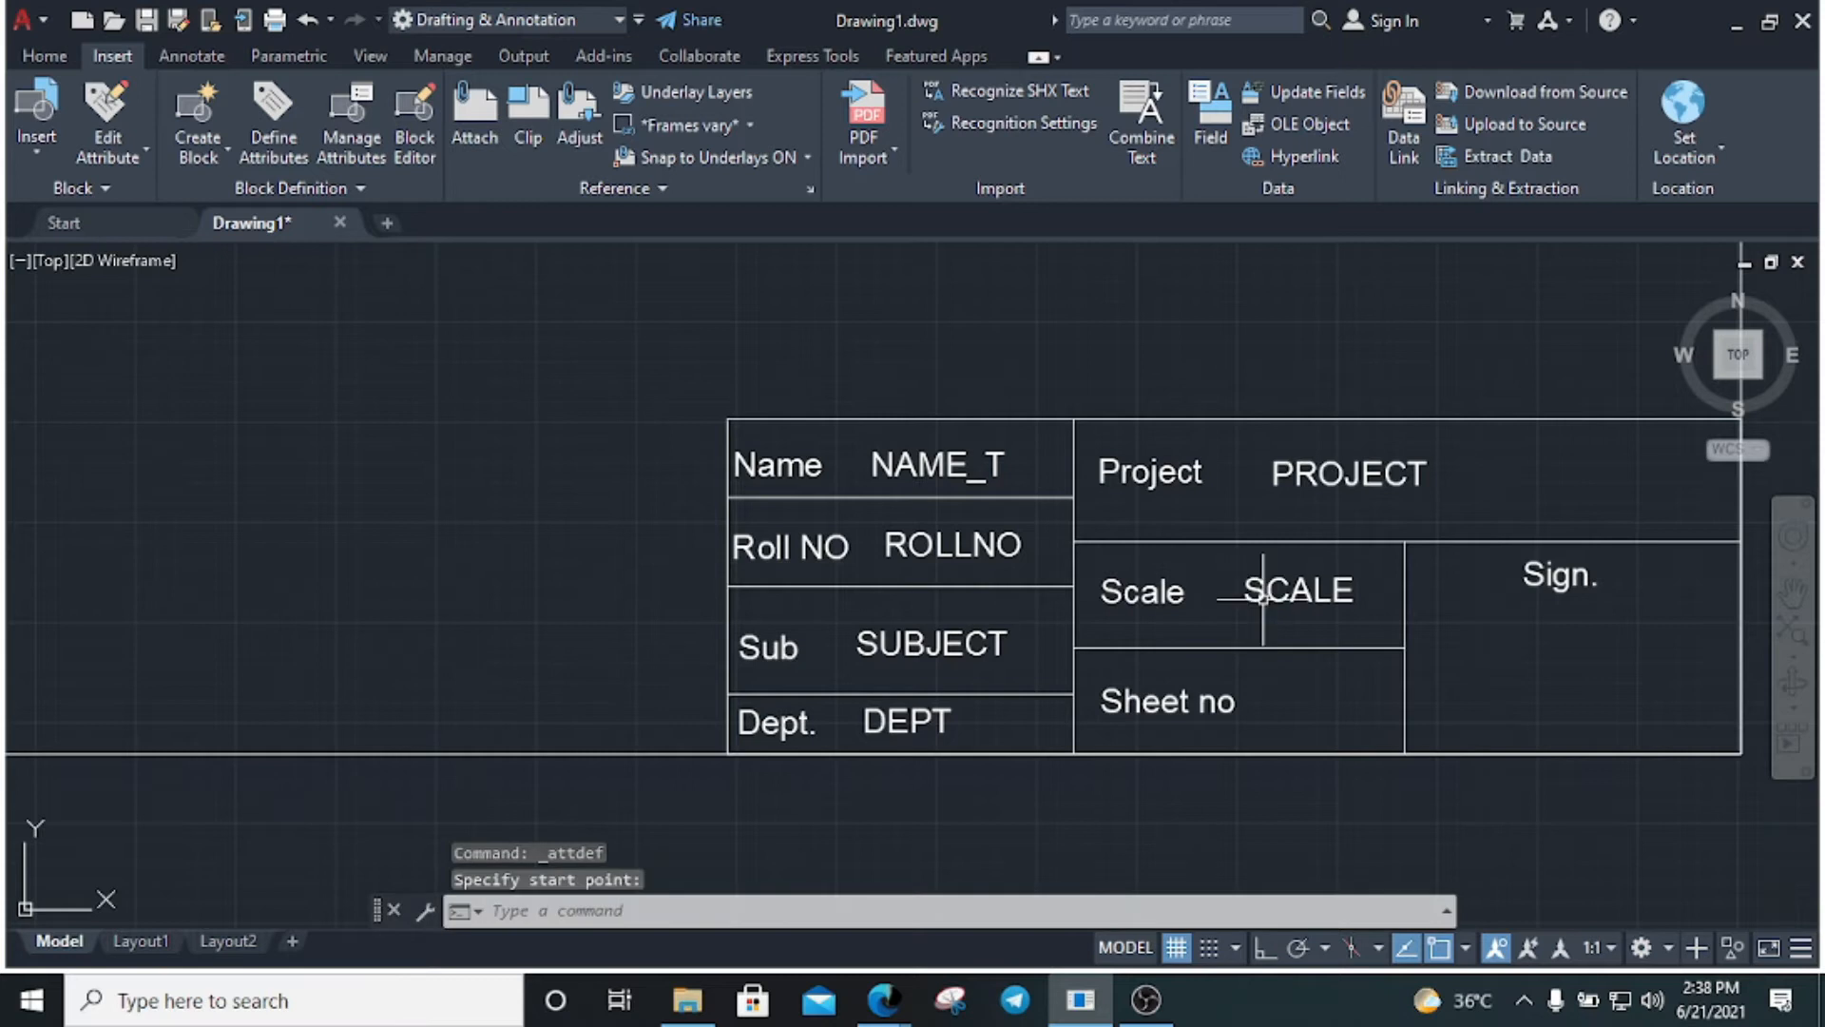
pyautogui.click(281, 125)
# Define the Sheetno attribute (tag, prompt and default 'Sheetno') and place it in the Sheet no cell
pyautogui.write('Sheetno')
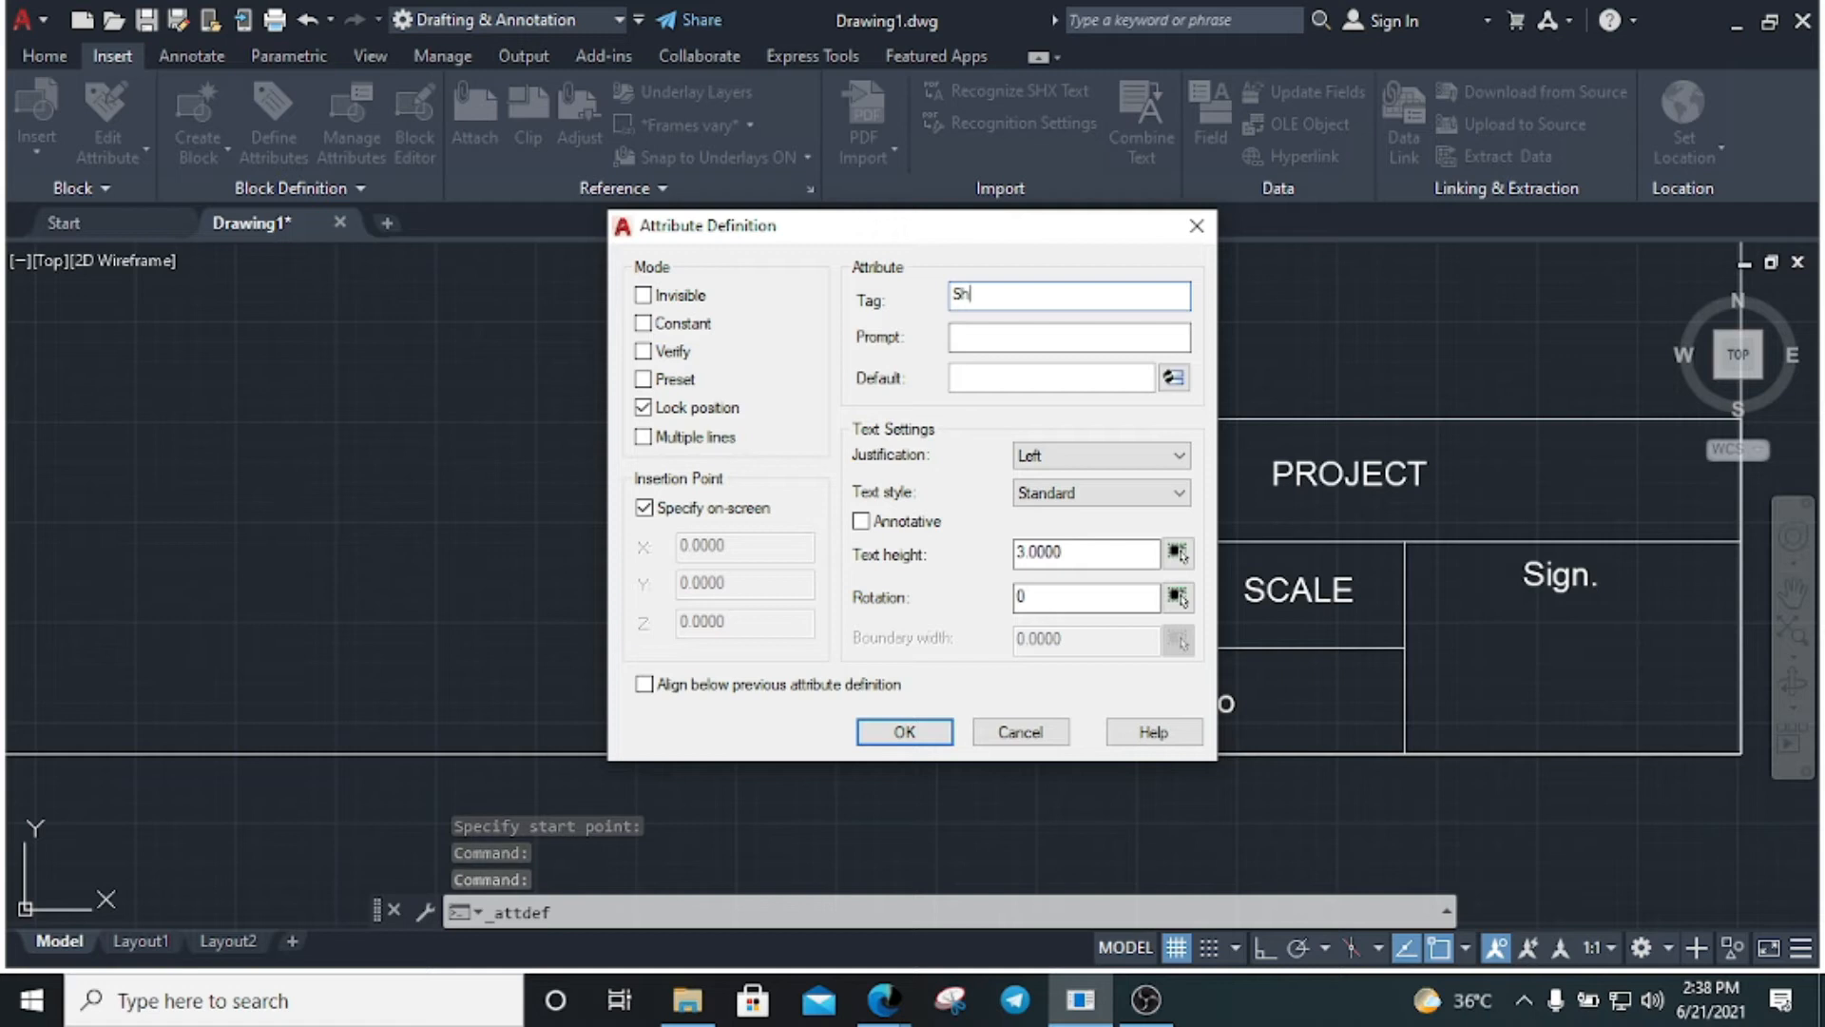
pyautogui.hotkey('ctrl', 'a')
pyautogui.hotkey('ctrl', 'c')
pyautogui.click(1037, 335)
pyautogui.hotkey('ctrl', 'v')
pyautogui.click(1003, 373)
pyautogui.hotkey('ctrl', 'v')
pyautogui.click(905, 732)
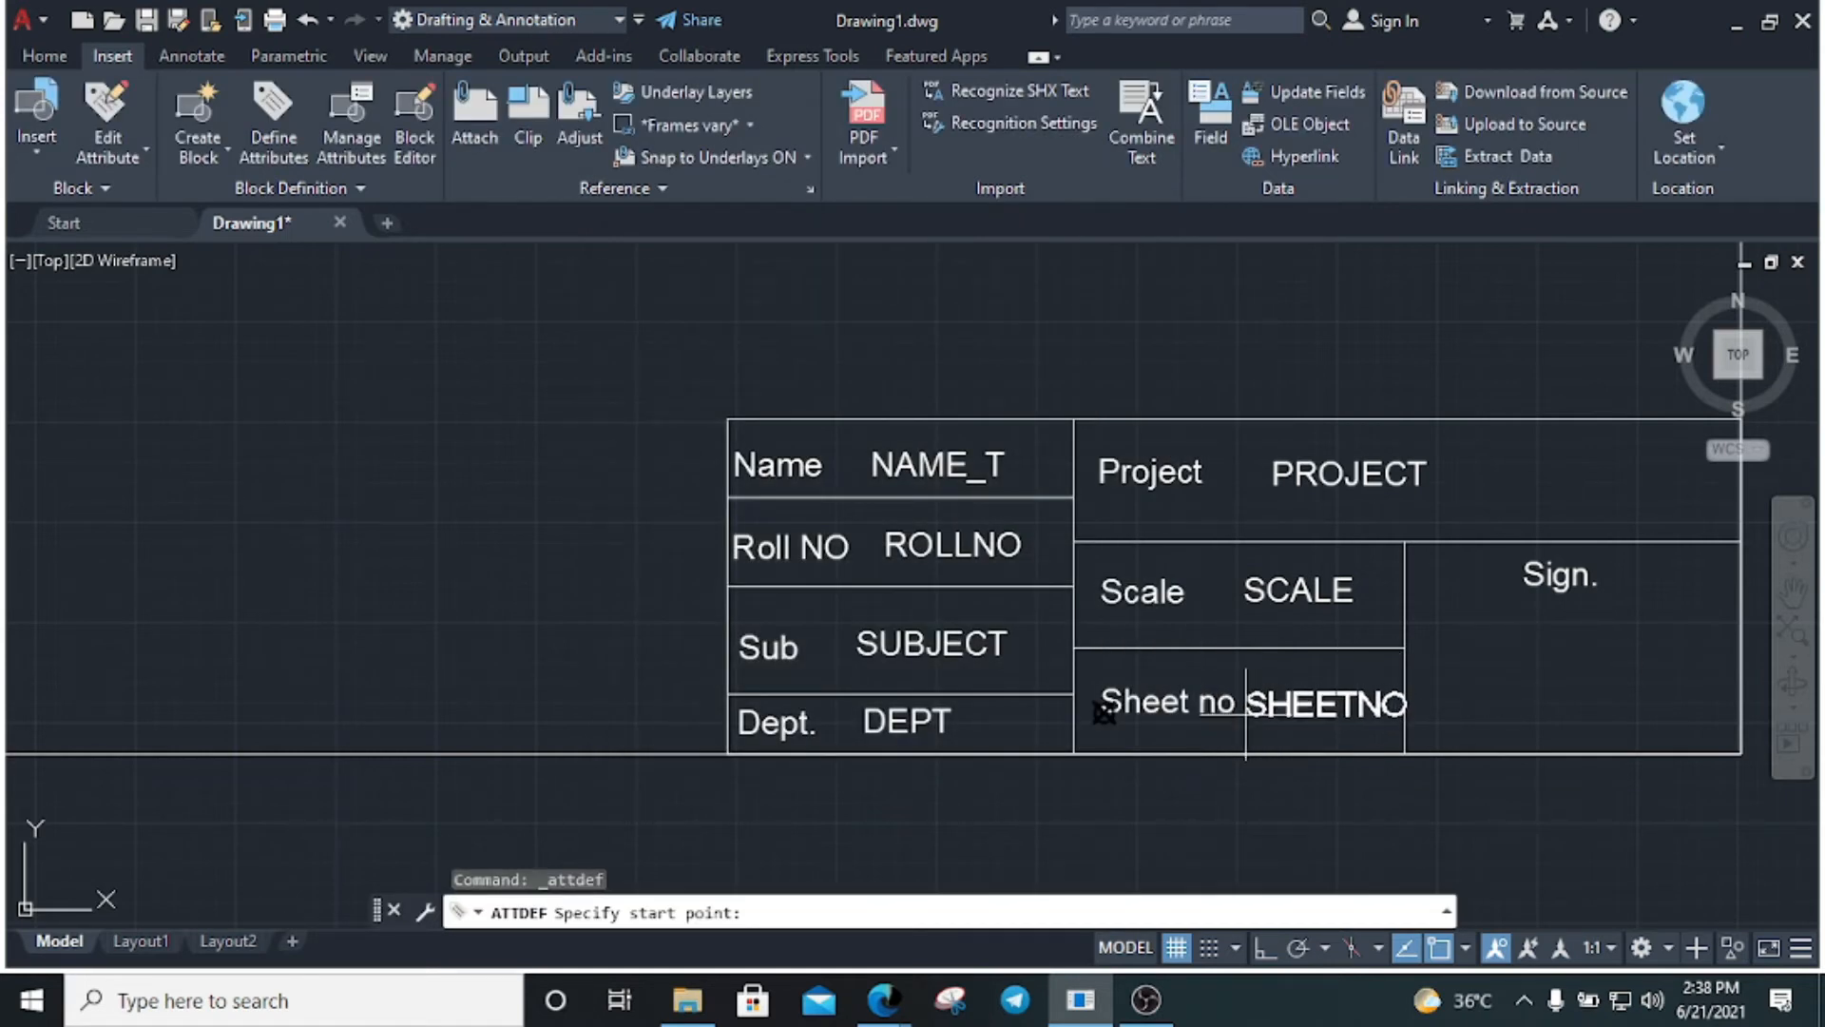
pyautogui.scroll(6, 1245, 712)
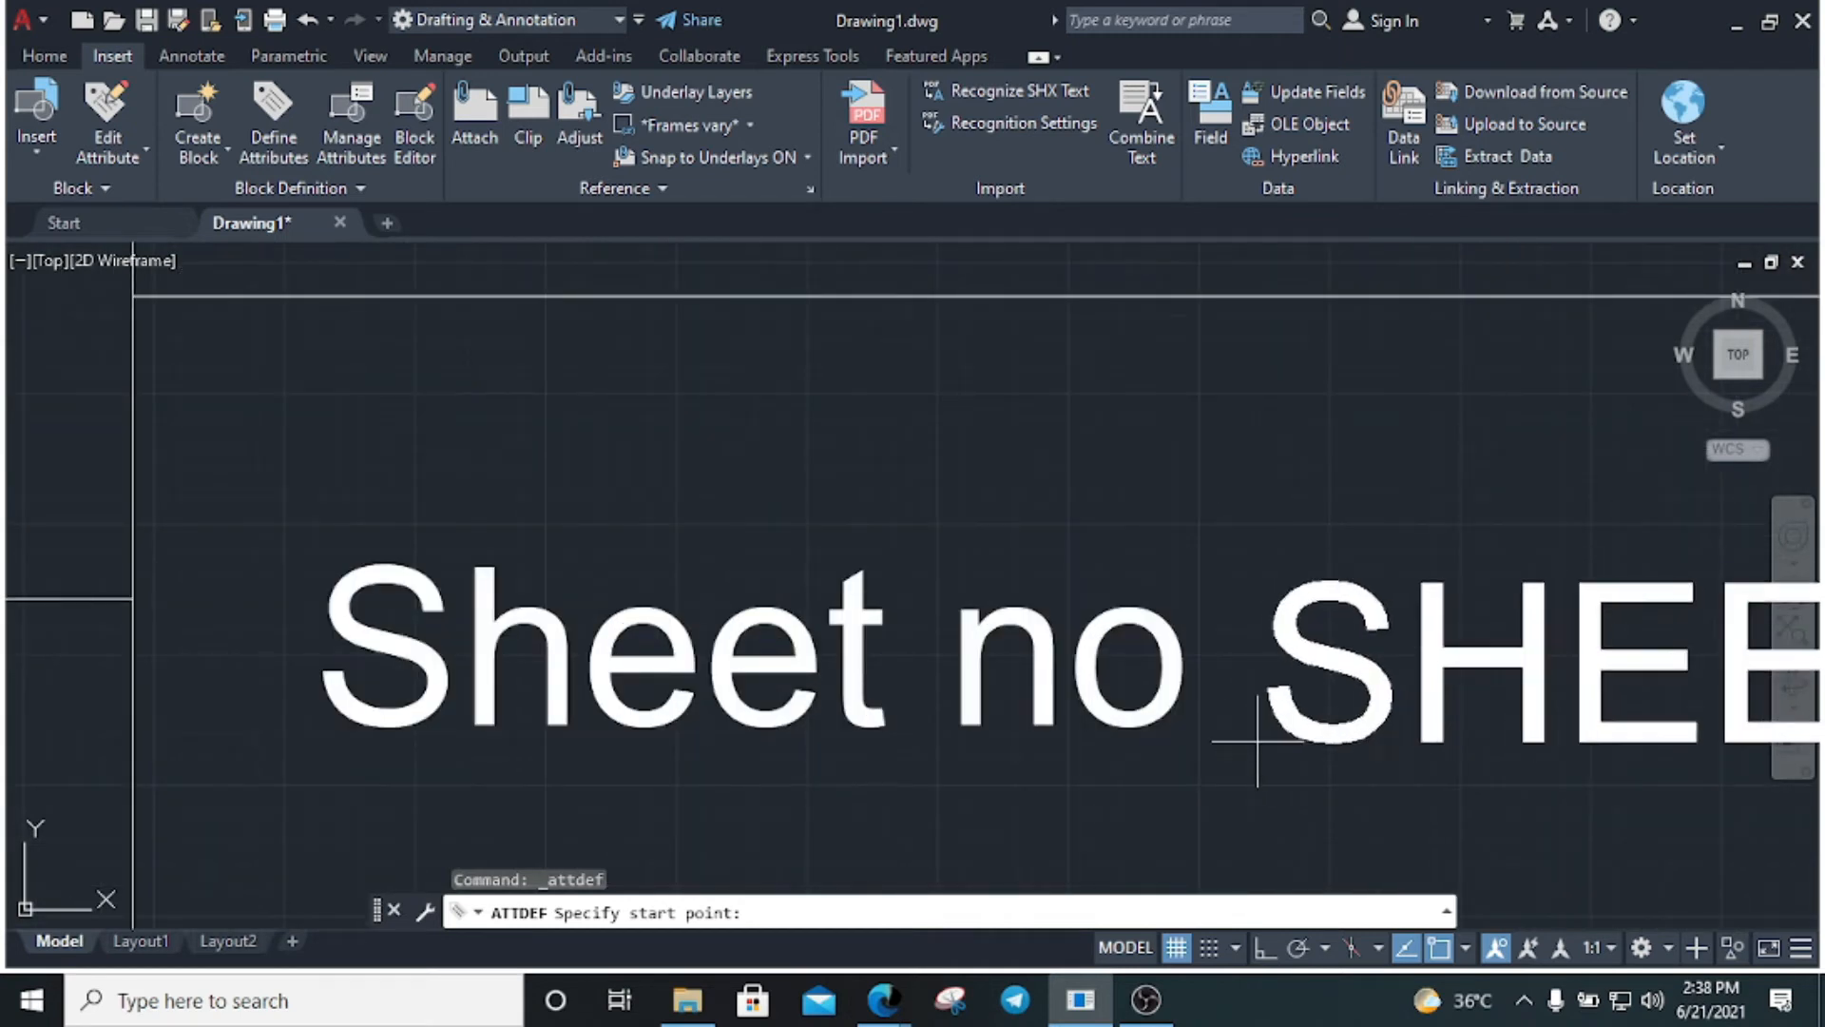
pyautogui.scroll(-4, 951, 666)
pyautogui.click(887, 665)
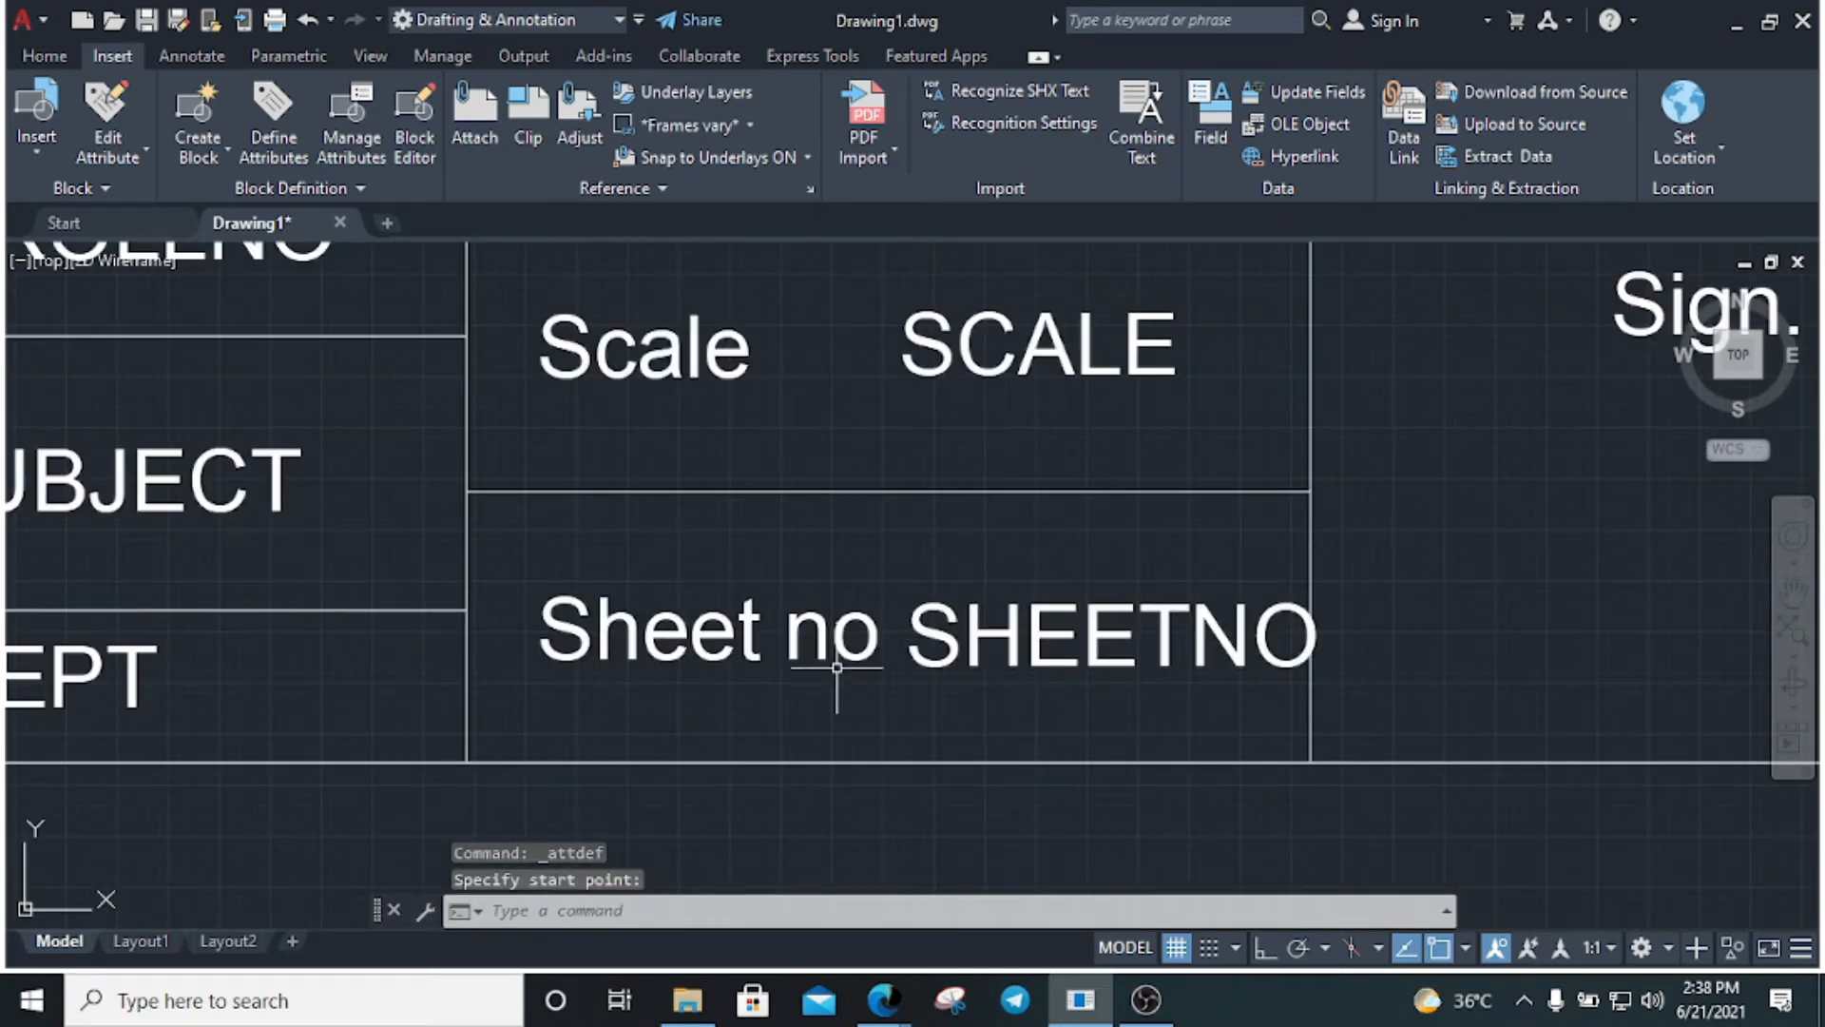
# Move the 'Sheet no' label slightly to the left with MOVE (M)
pyautogui.click(672, 632)
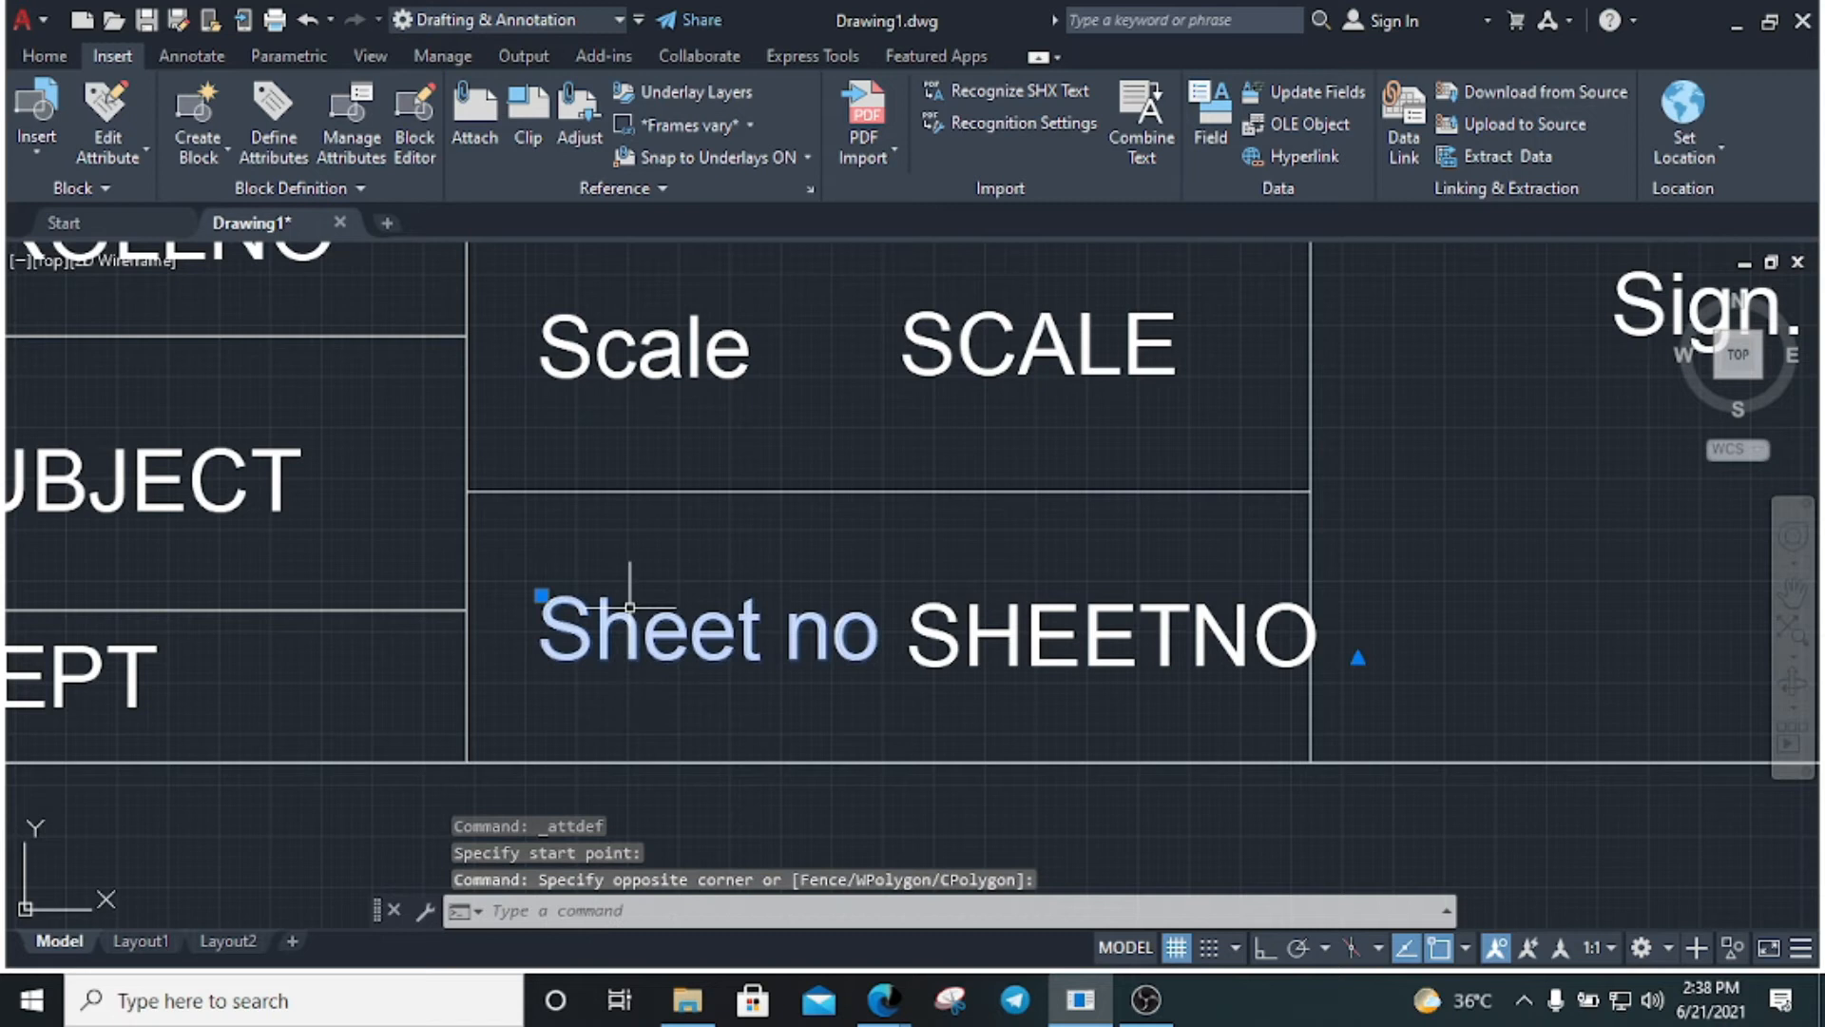
pyautogui.write('m')
pyautogui.press('Return')
pyautogui.click(589, 647)
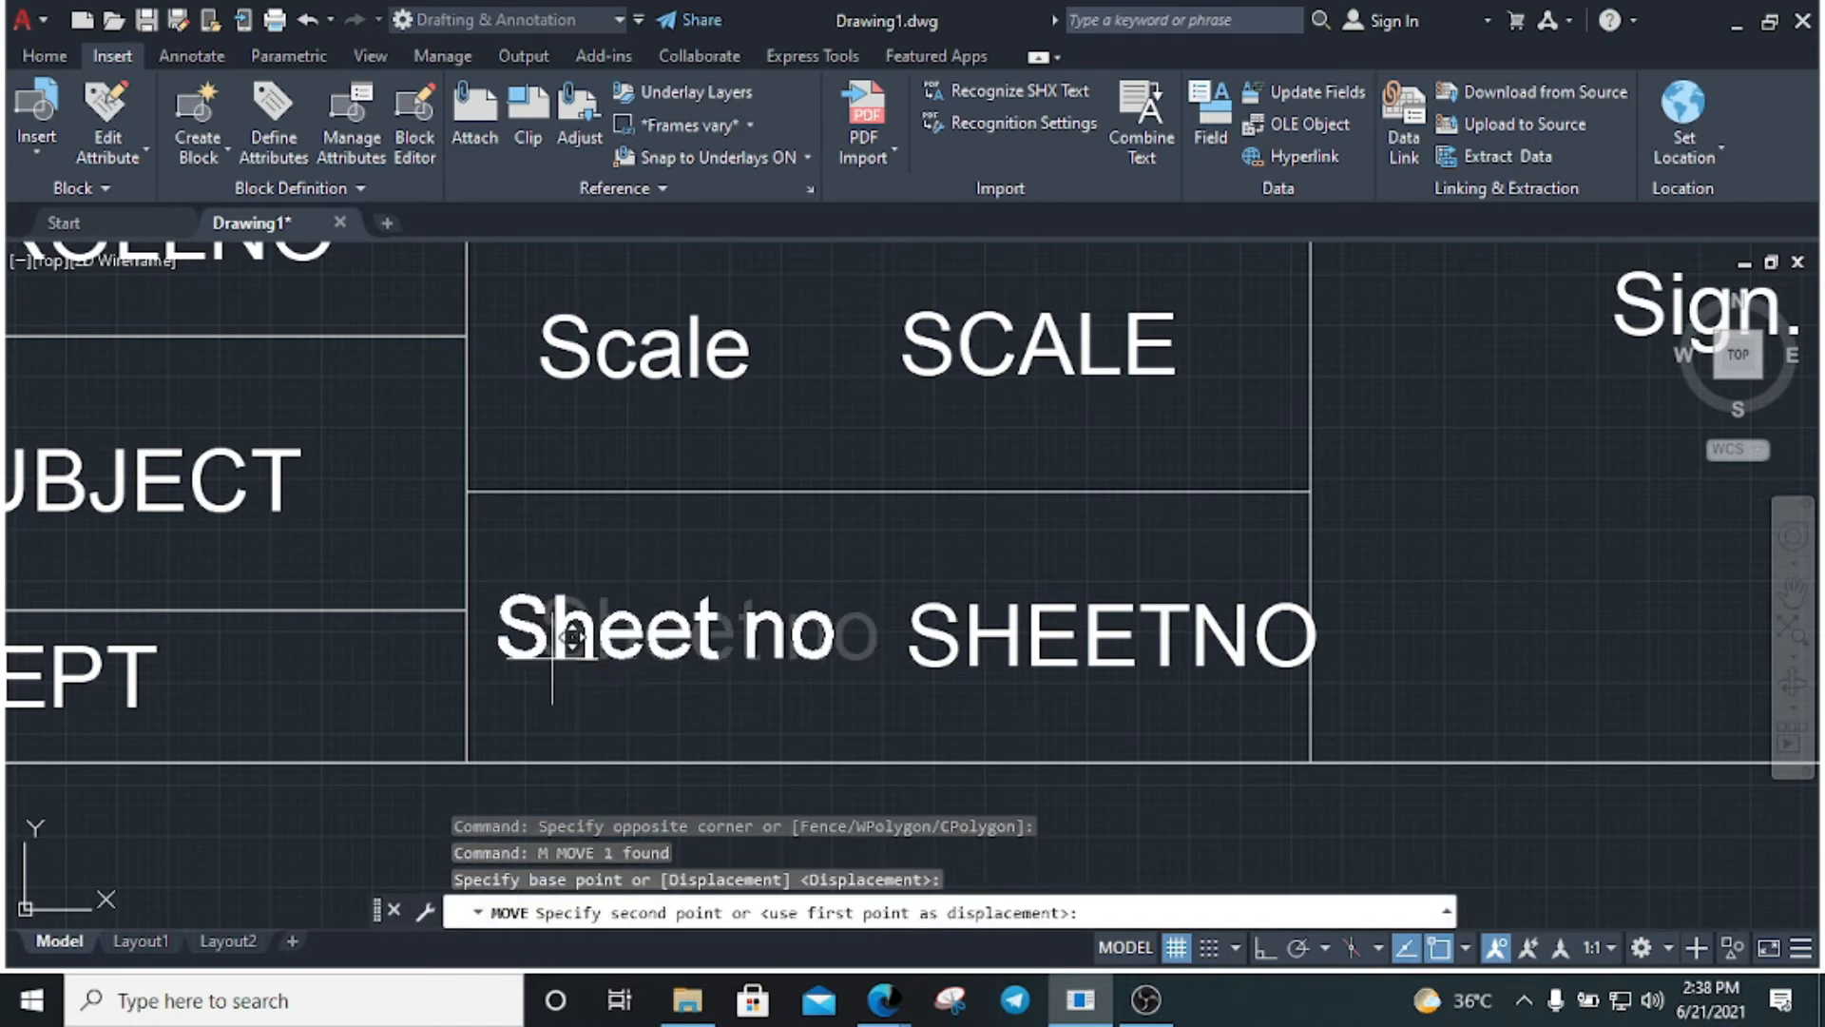
pyautogui.click(571, 639)
# Move the SHEETNO attribute, then undo the misplaced move and cancel
pyautogui.click(1038, 693)
pyautogui.click(948, 589)
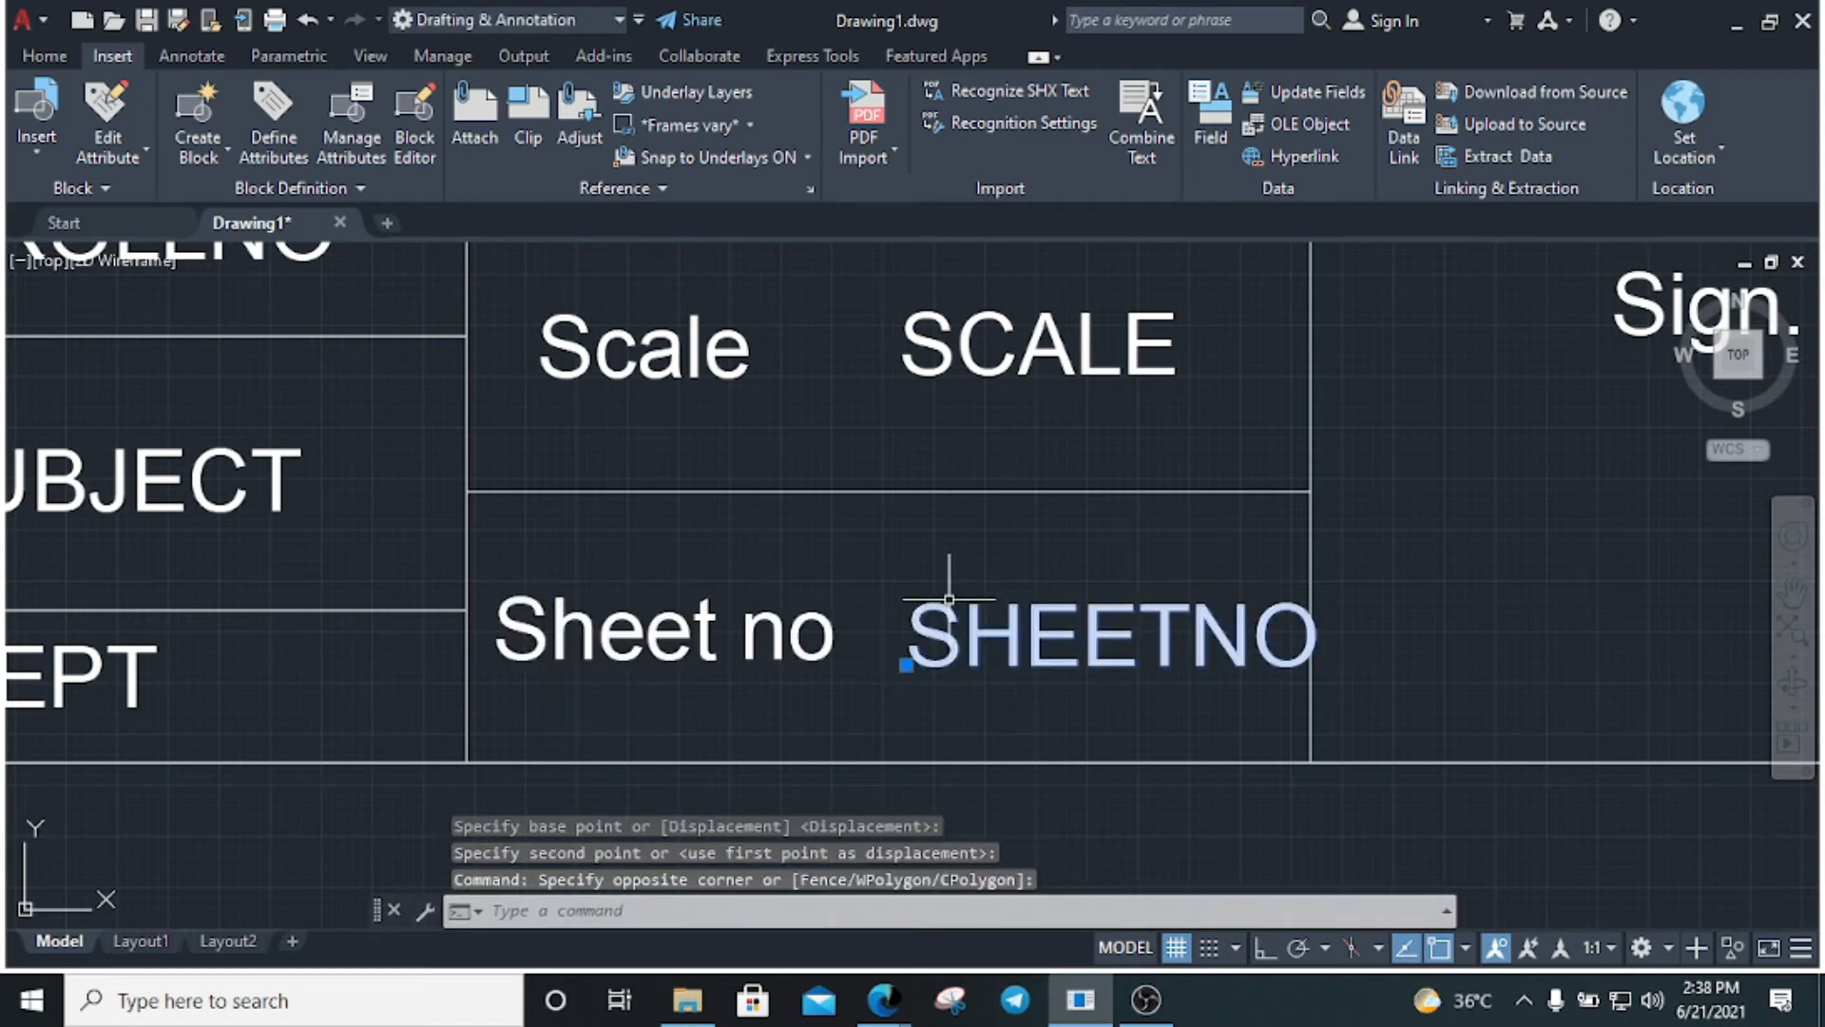
pyautogui.write('m')
pyautogui.press('Return')
pyautogui.press('Return')
pyautogui.click(941, 635)
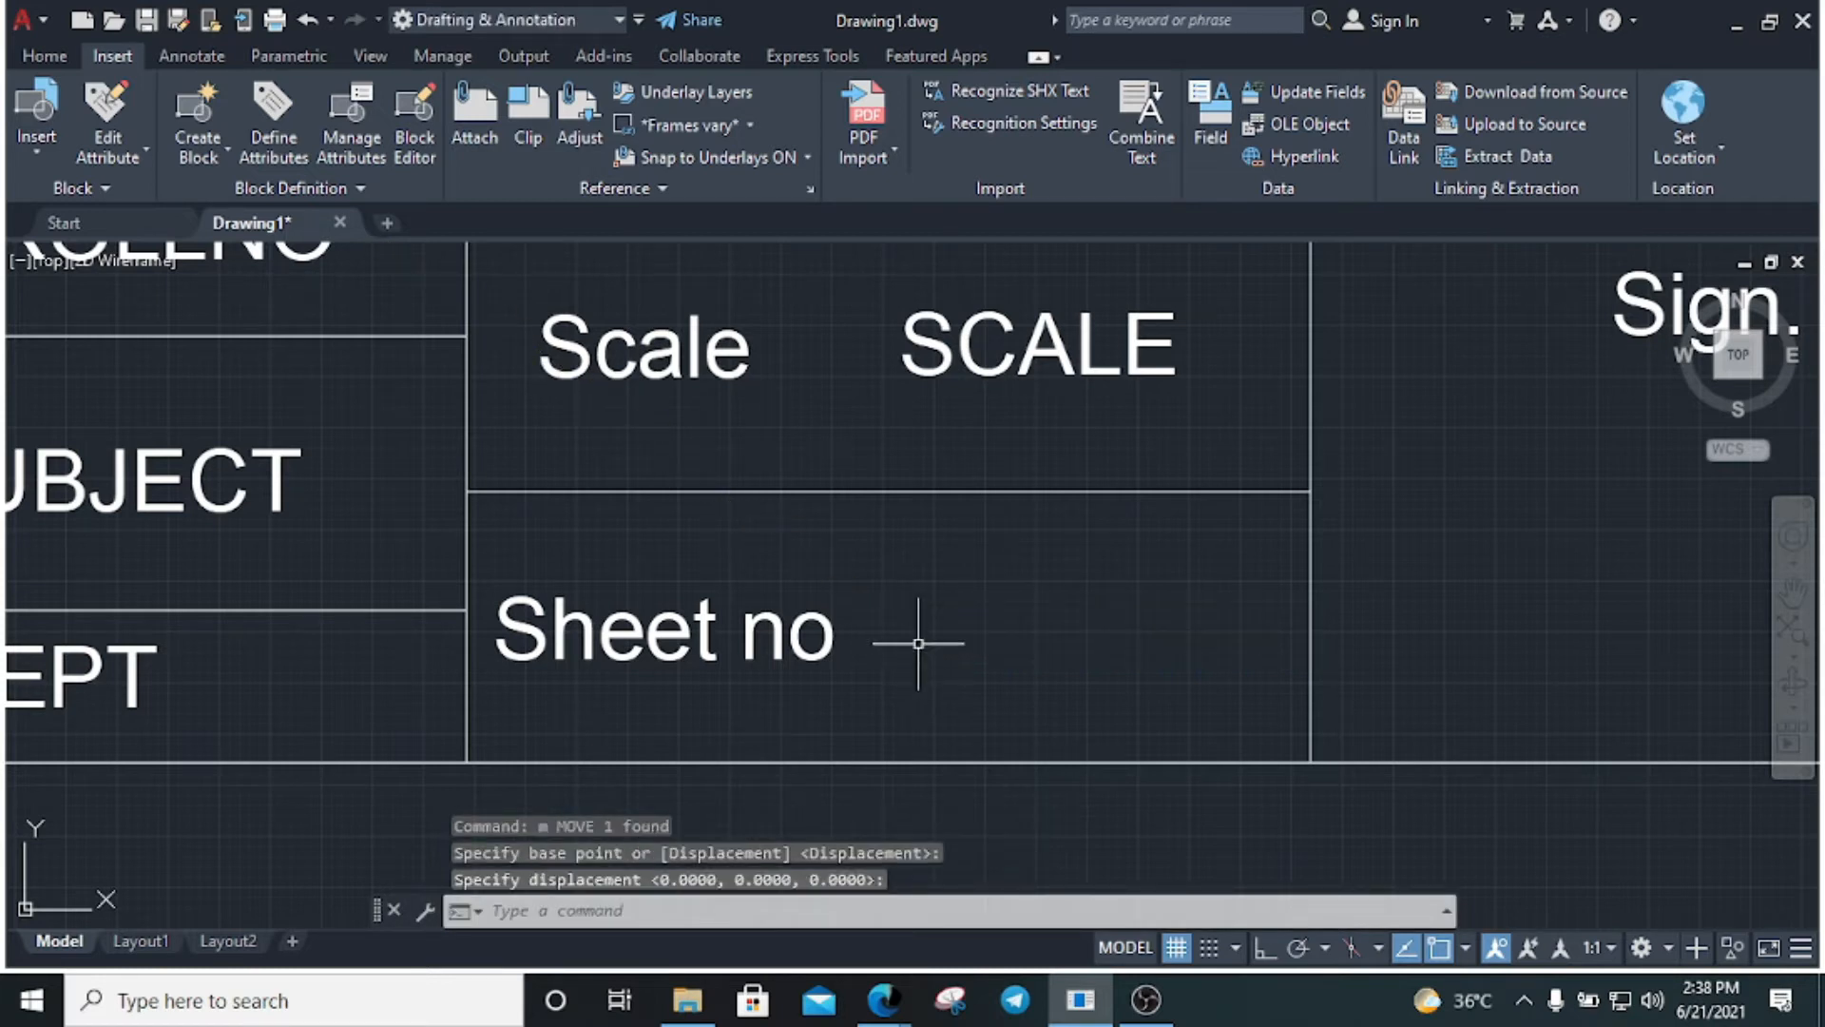
pyautogui.hotkey('ctrl', 'z')
pyautogui.press('Escape')
pyautogui.press('Escape')
# Start another SHEETNO move and cancel it, leaving the attribute in place
pyautogui.click(893, 581)
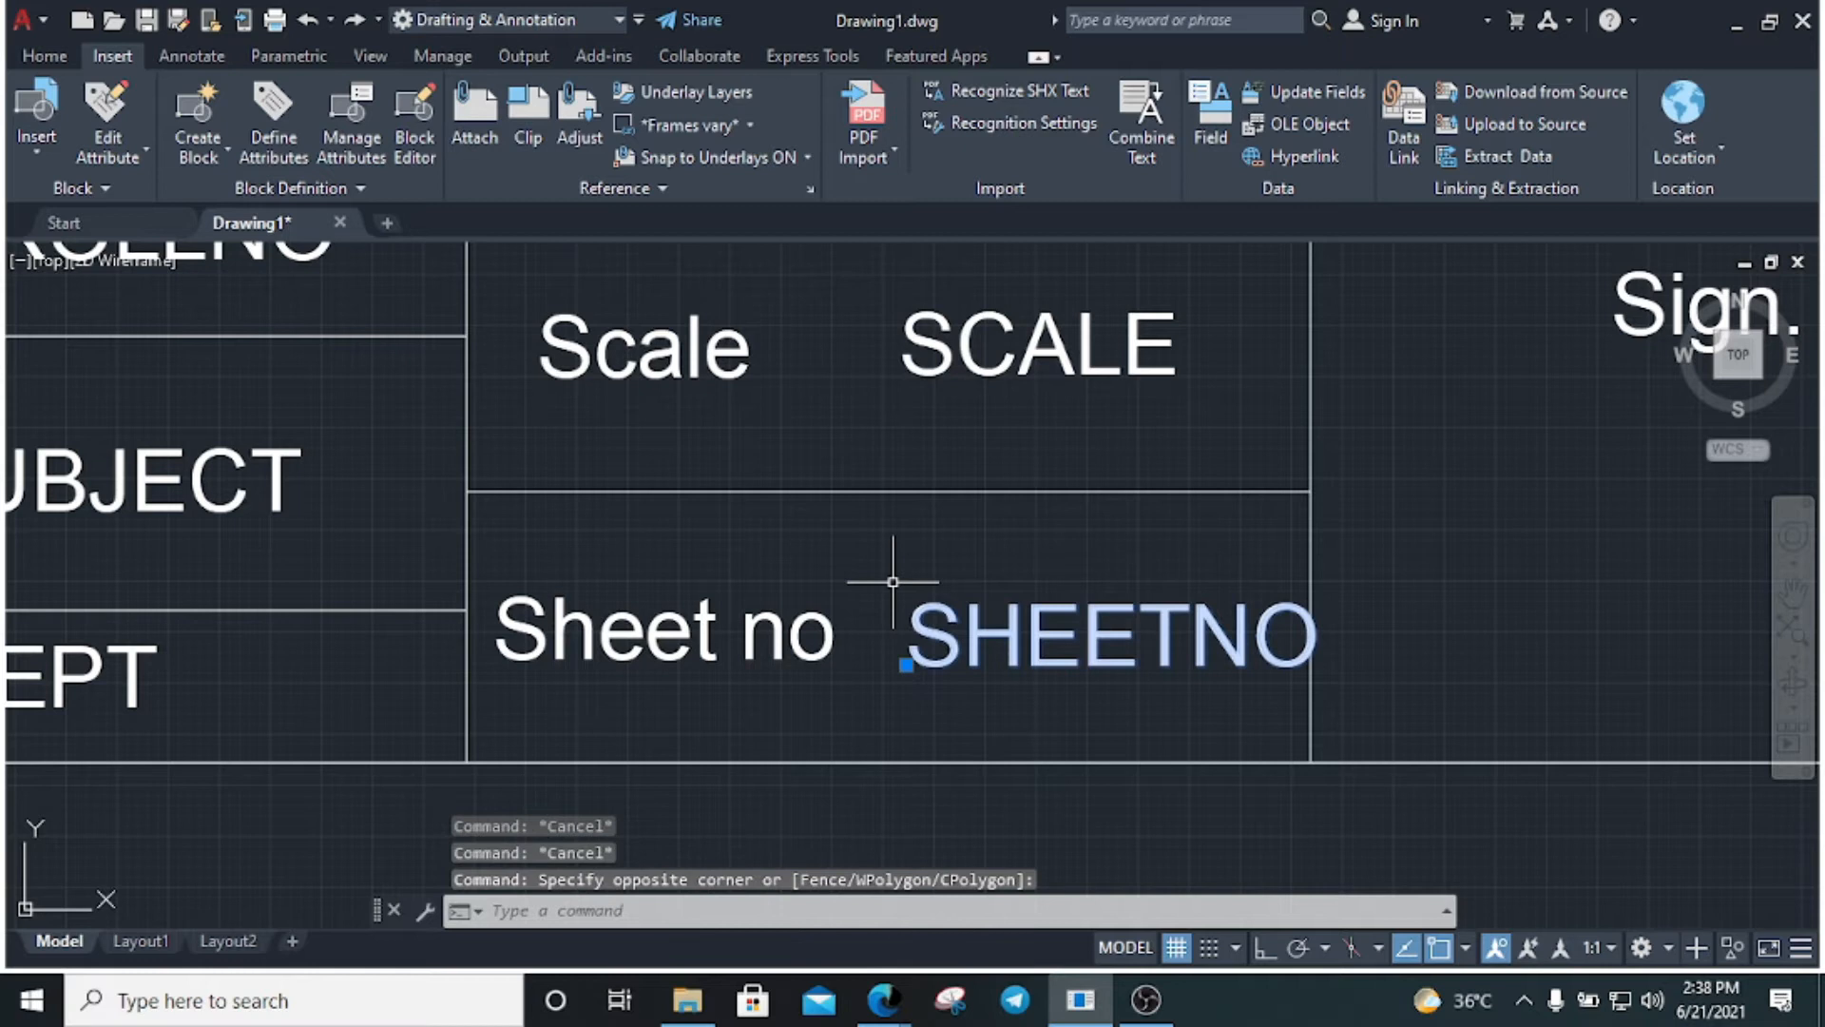
pyautogui.click(890, 650)
pyautogui.write('m')
pyautogui.press('Return')
pyautogui.click(888, 642)
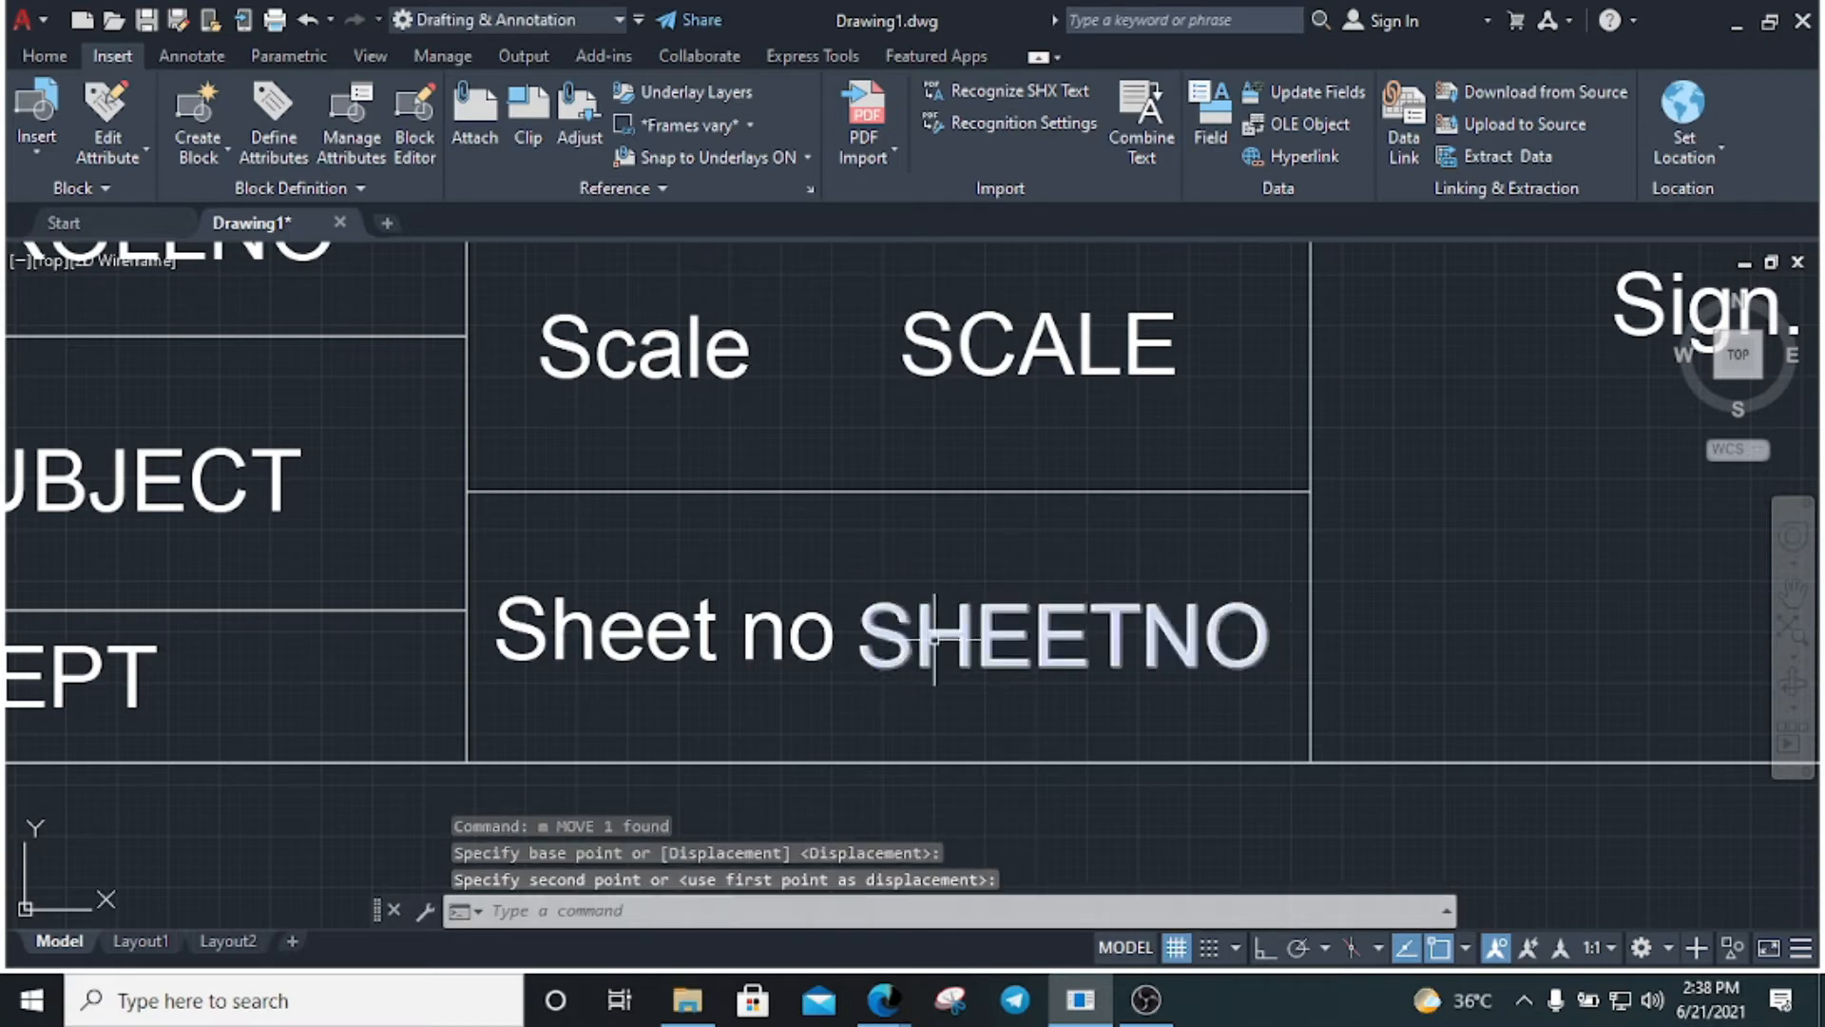
pyautogui.press('Escape')
pyautogui.scroll(-5, 935, 638)
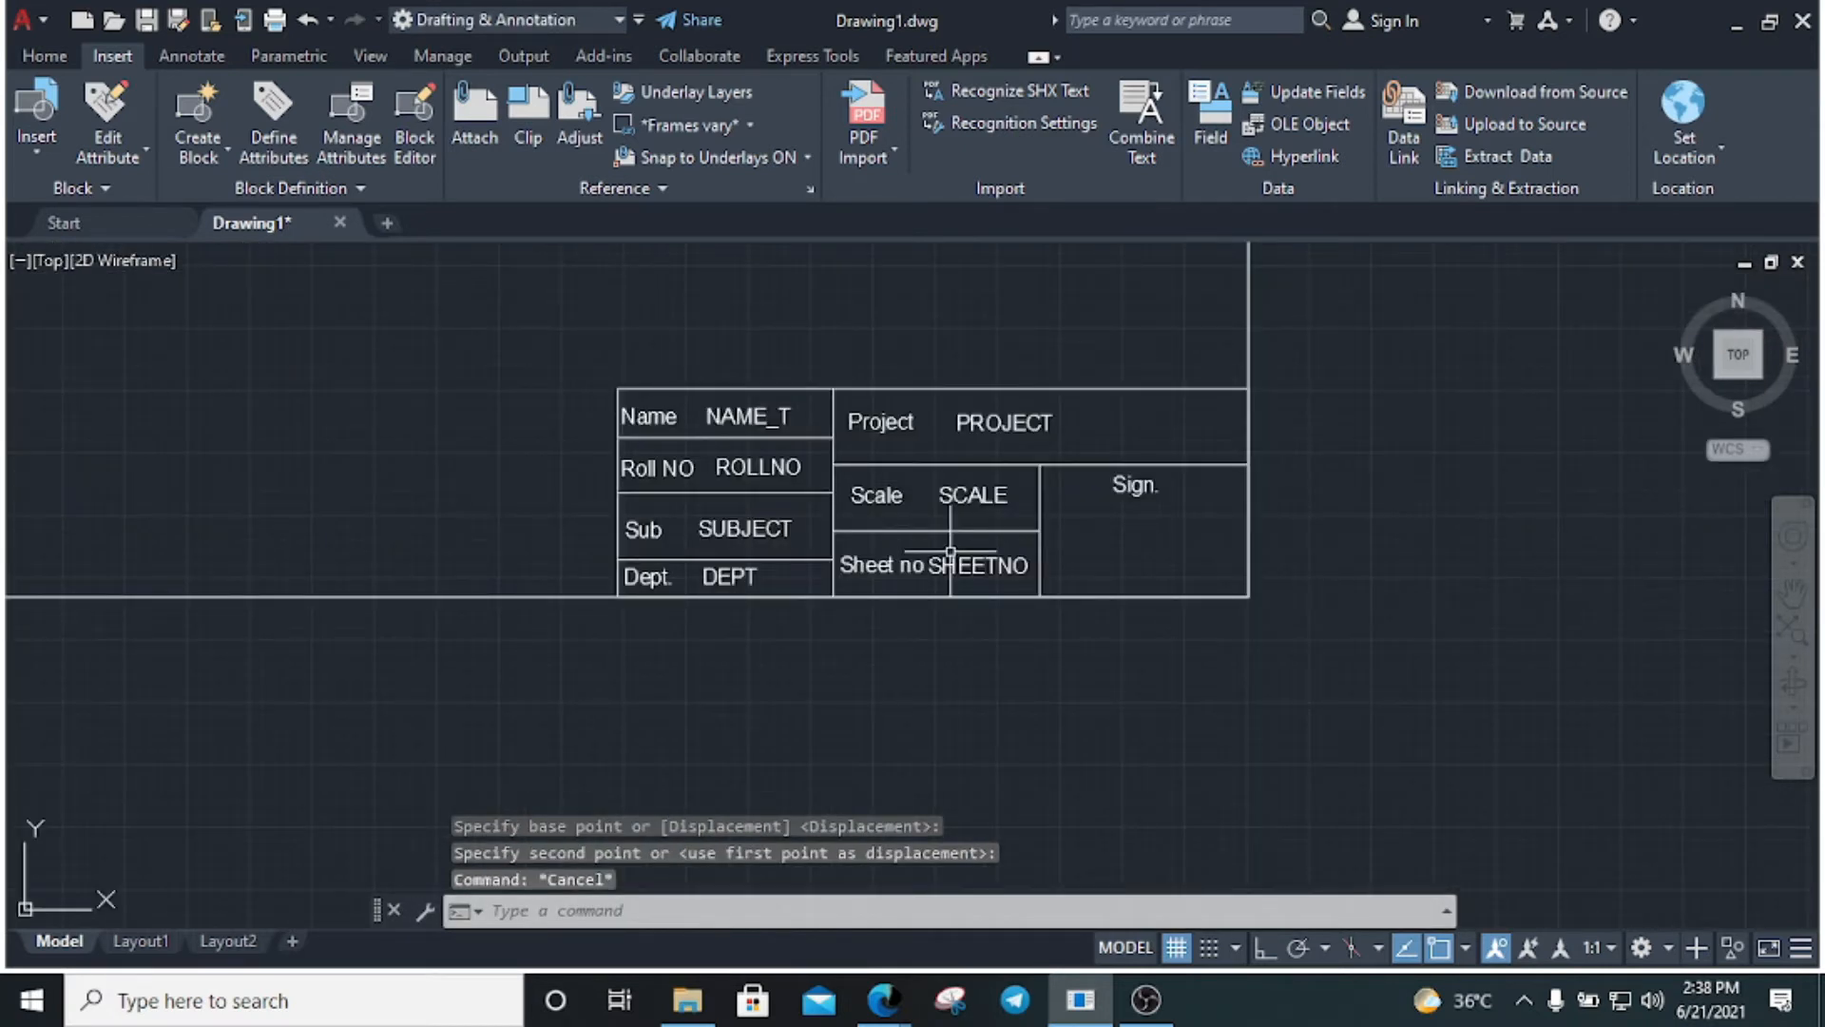
pyautogui.scroll(-2, 982, 613)
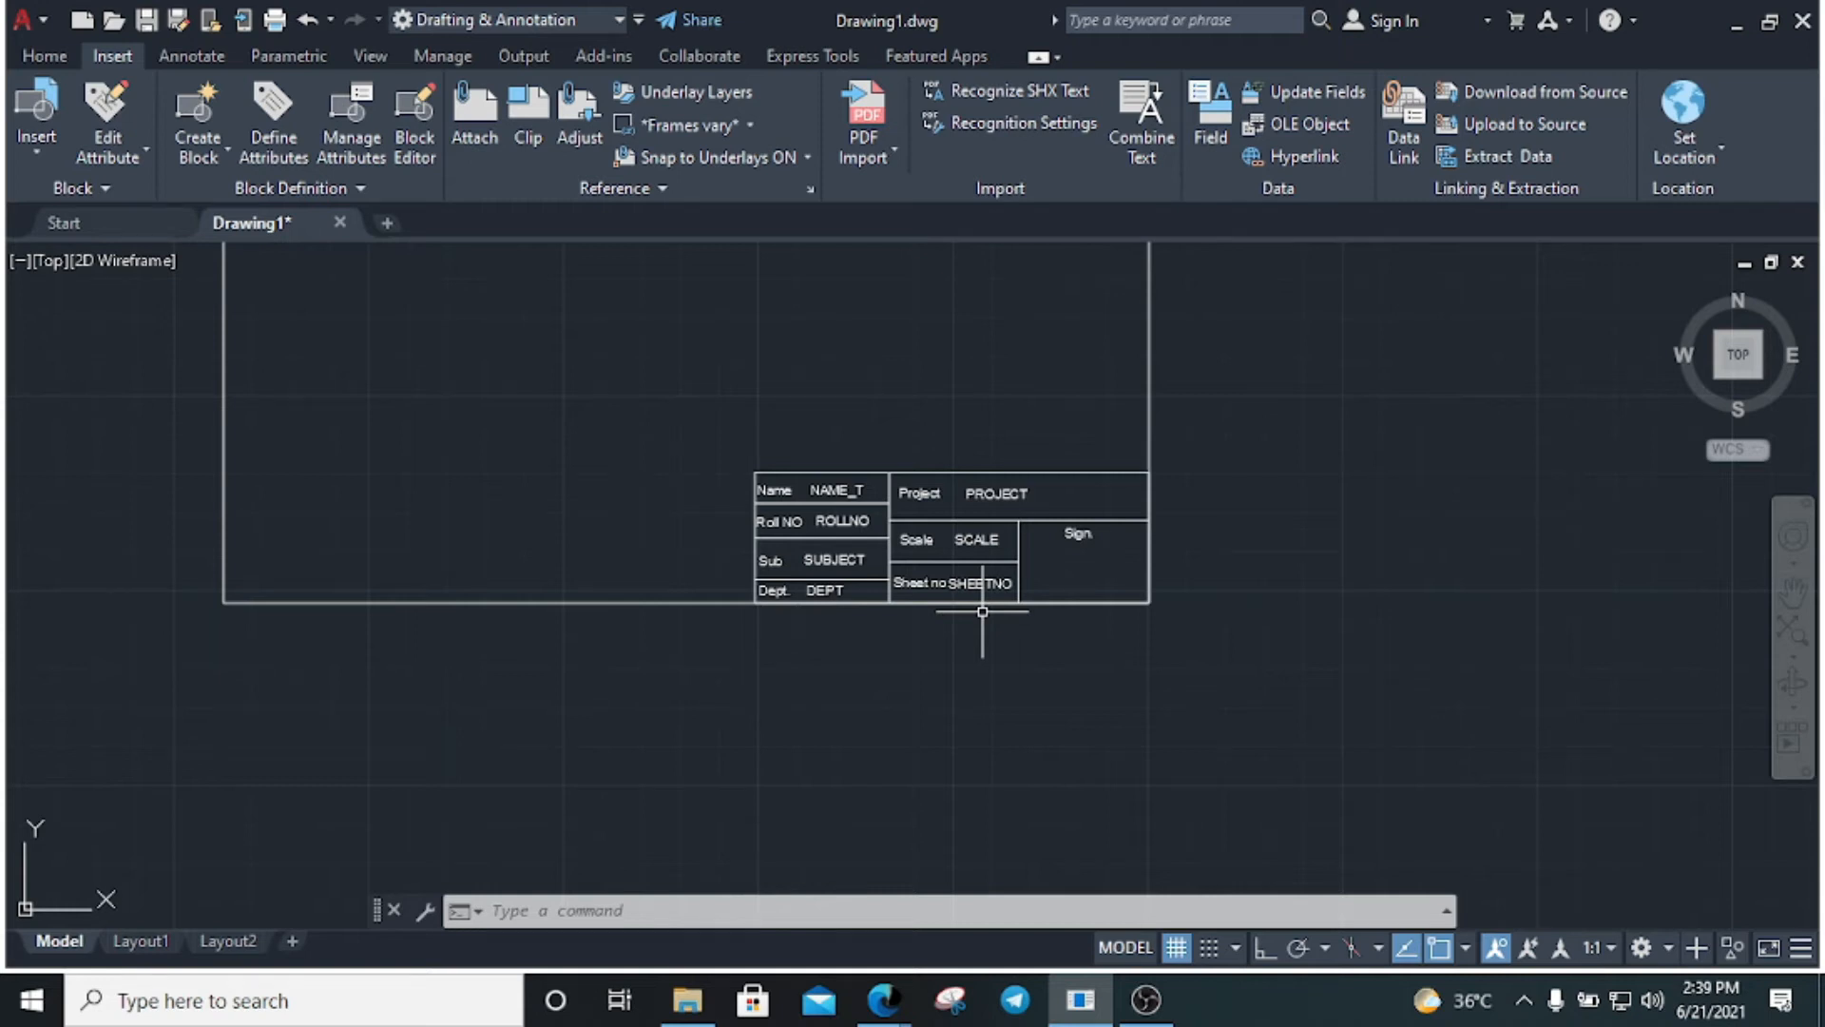
pyautogui.click(1283, 632)
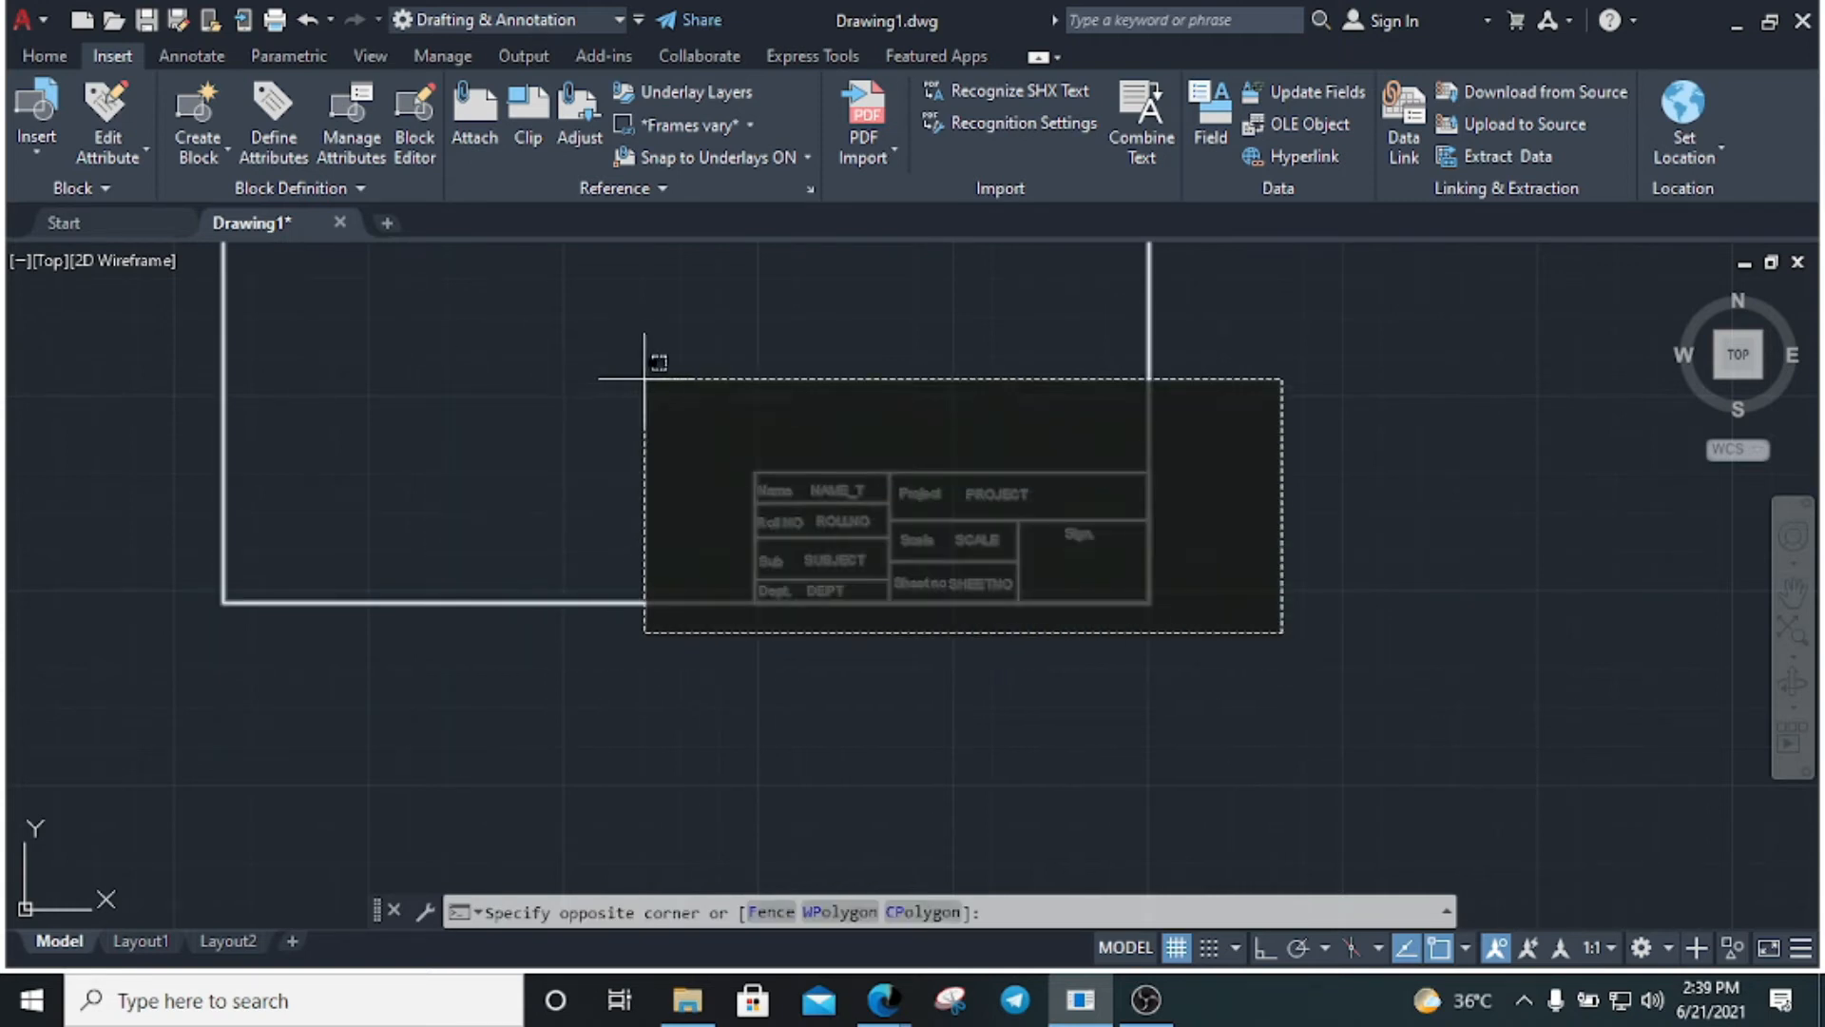
# Select the whole title block and drawing border with a crossing window
pyautogui.click(652, 407)
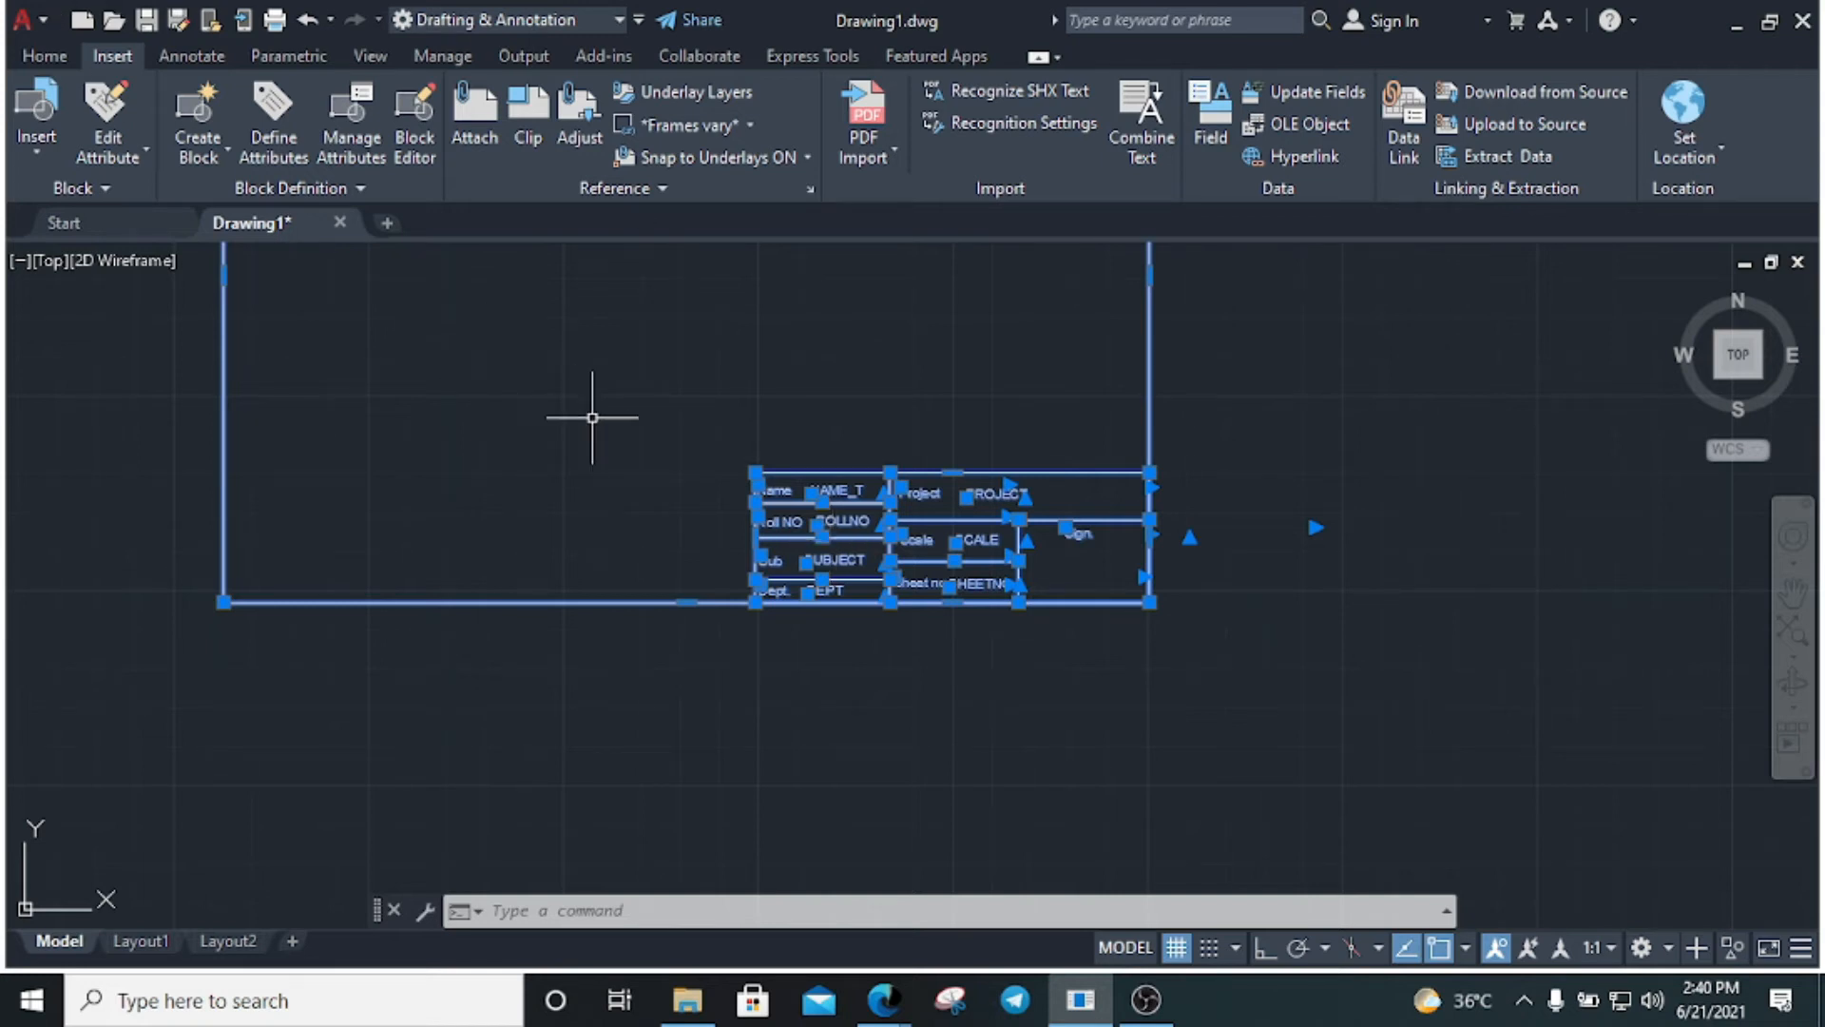
# Create block 'titleblock megha' with its base point on the title block and Inches units
pyautogui.write('b')
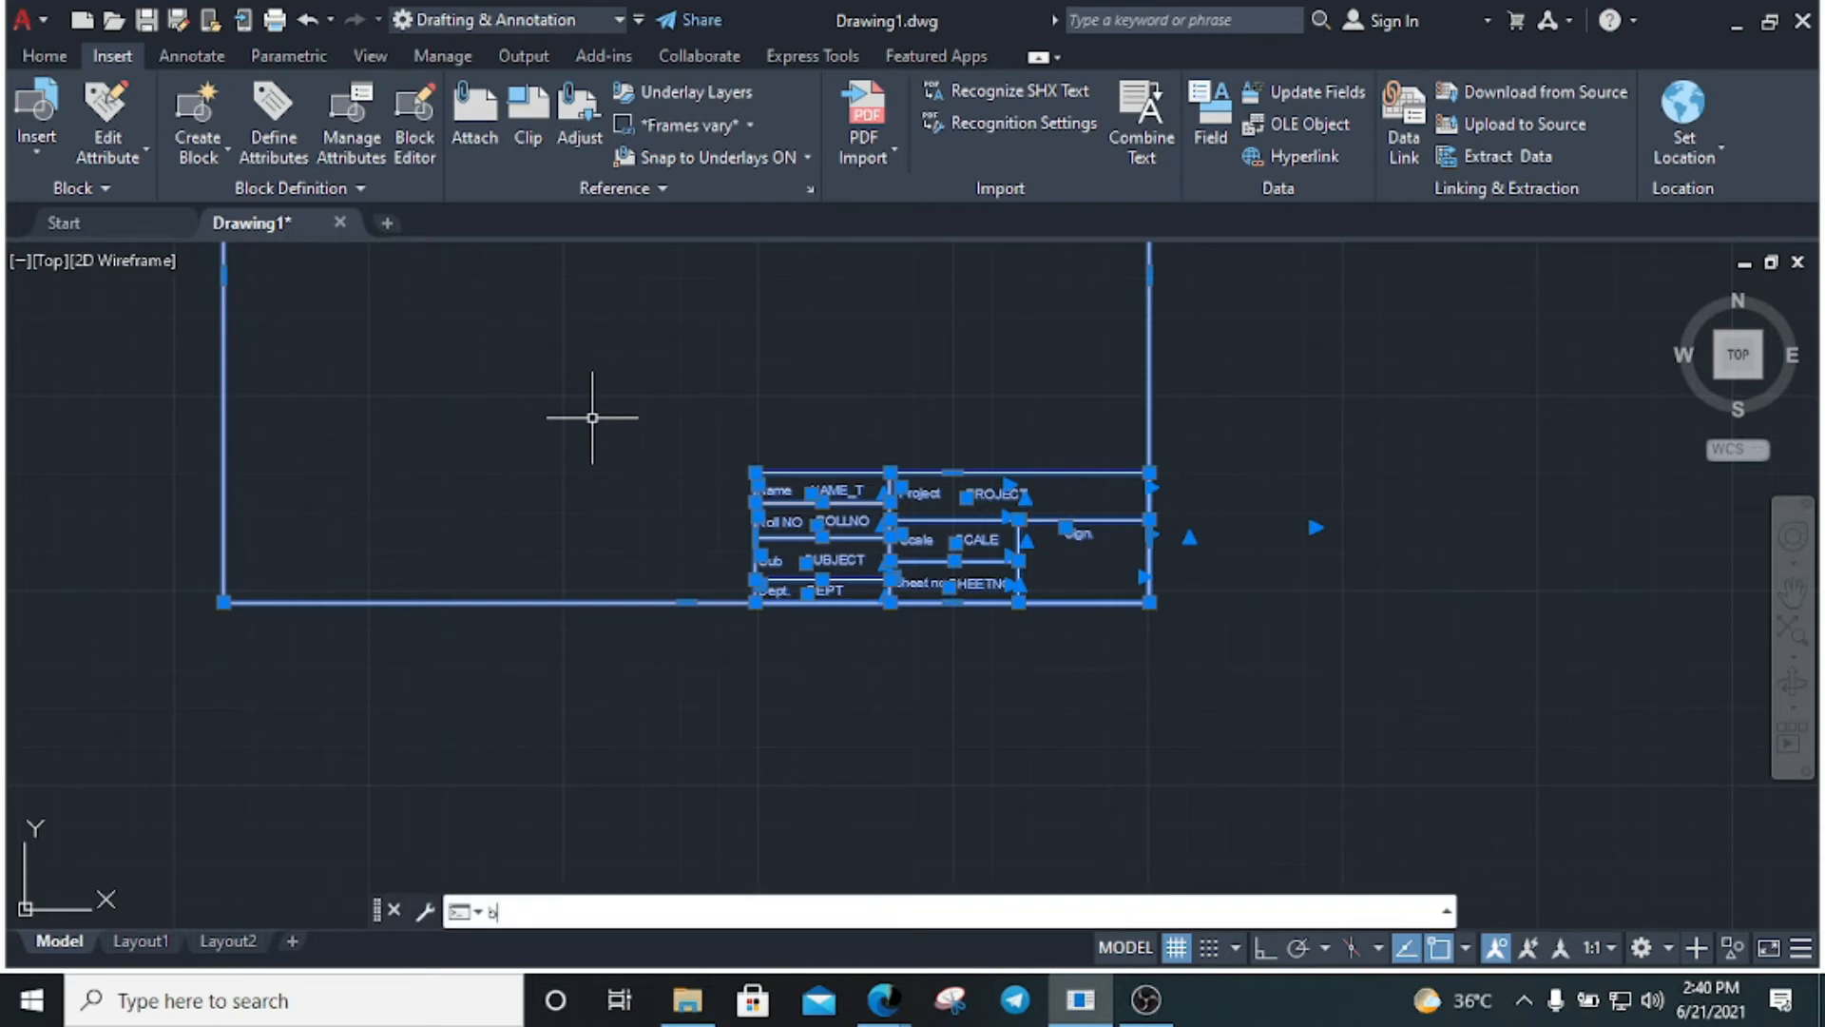
pyautogui.press('Return')
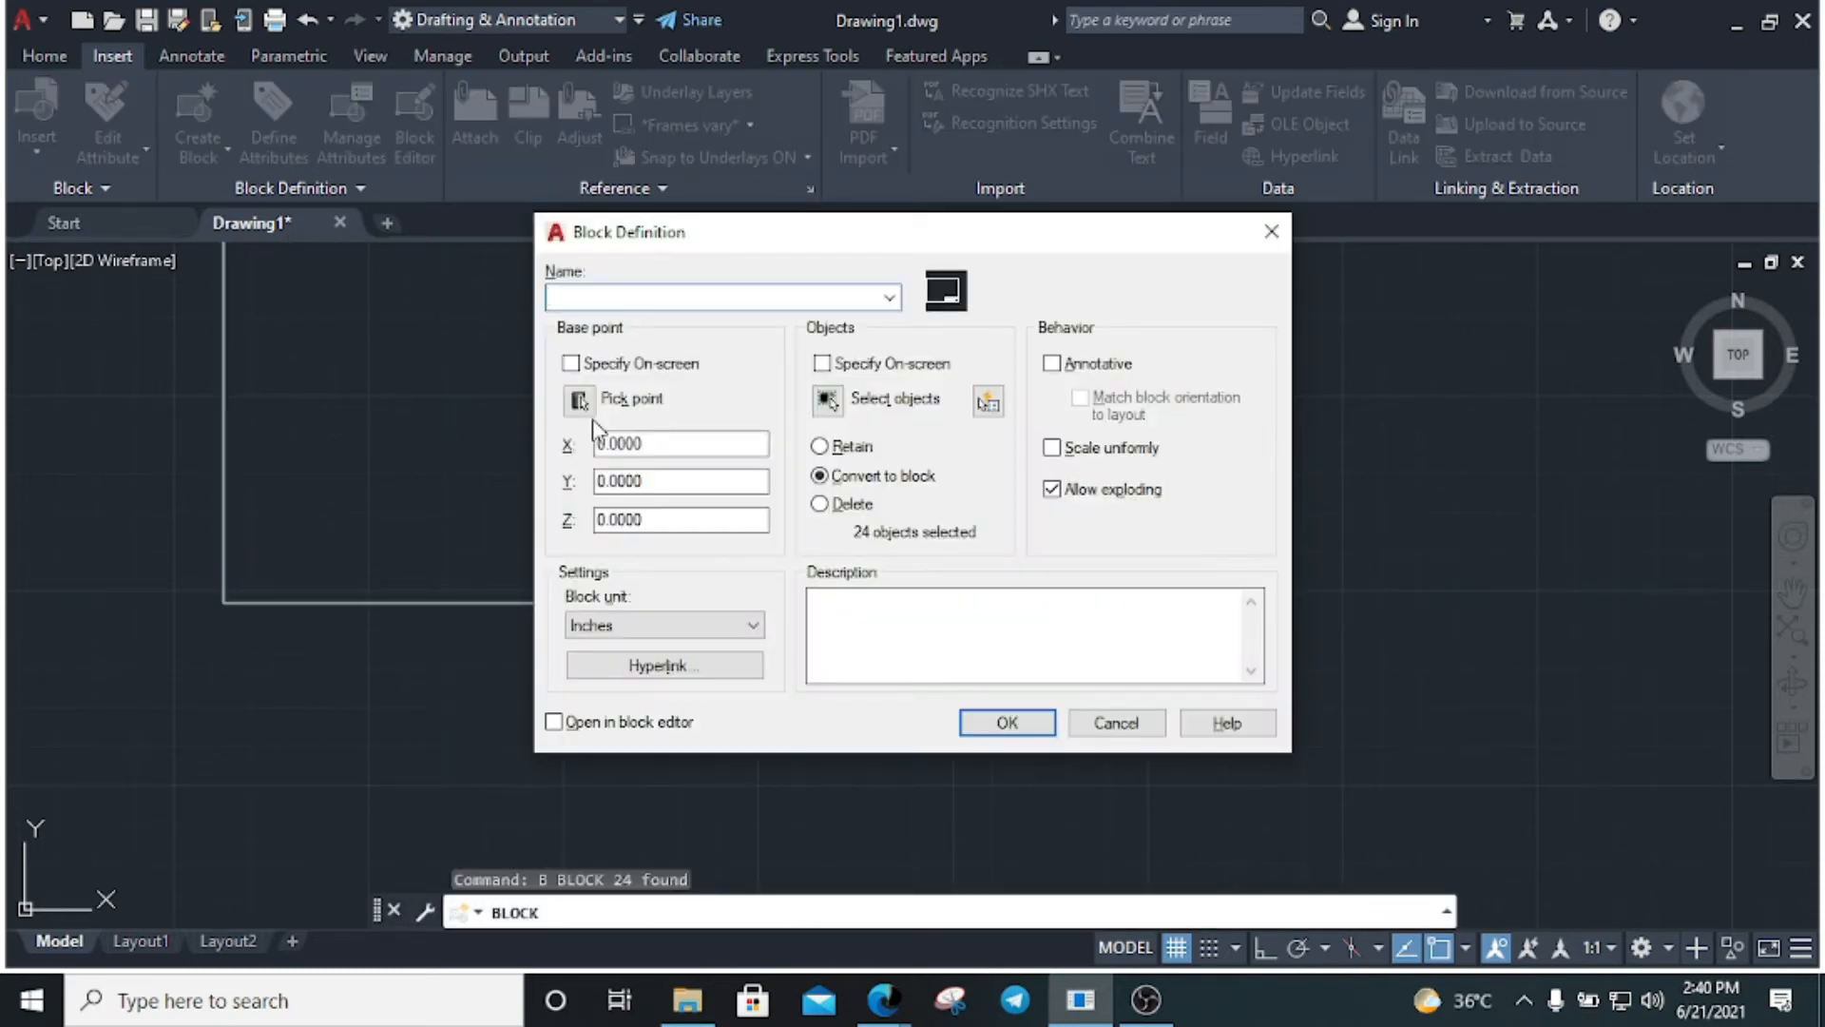
pyautogui.write('titleblock megha')
pyautogui.click(579, 399)
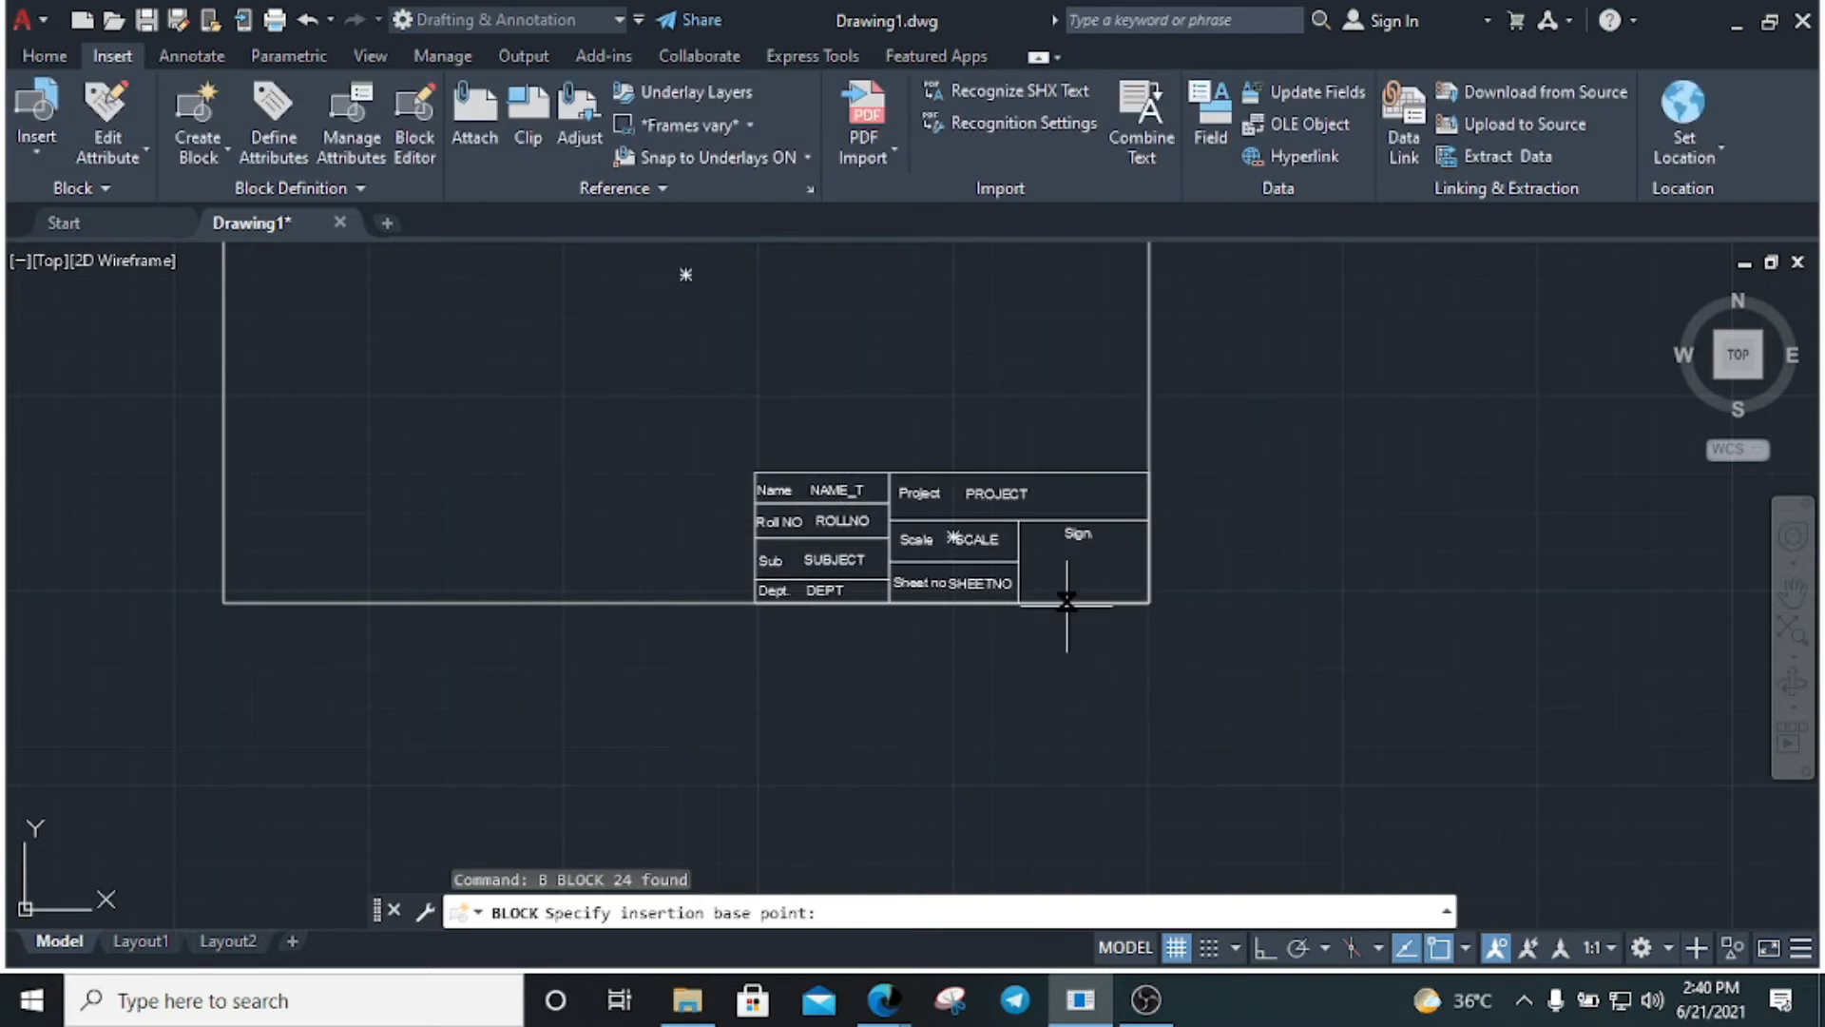
pyautogui.click(1149, 602)
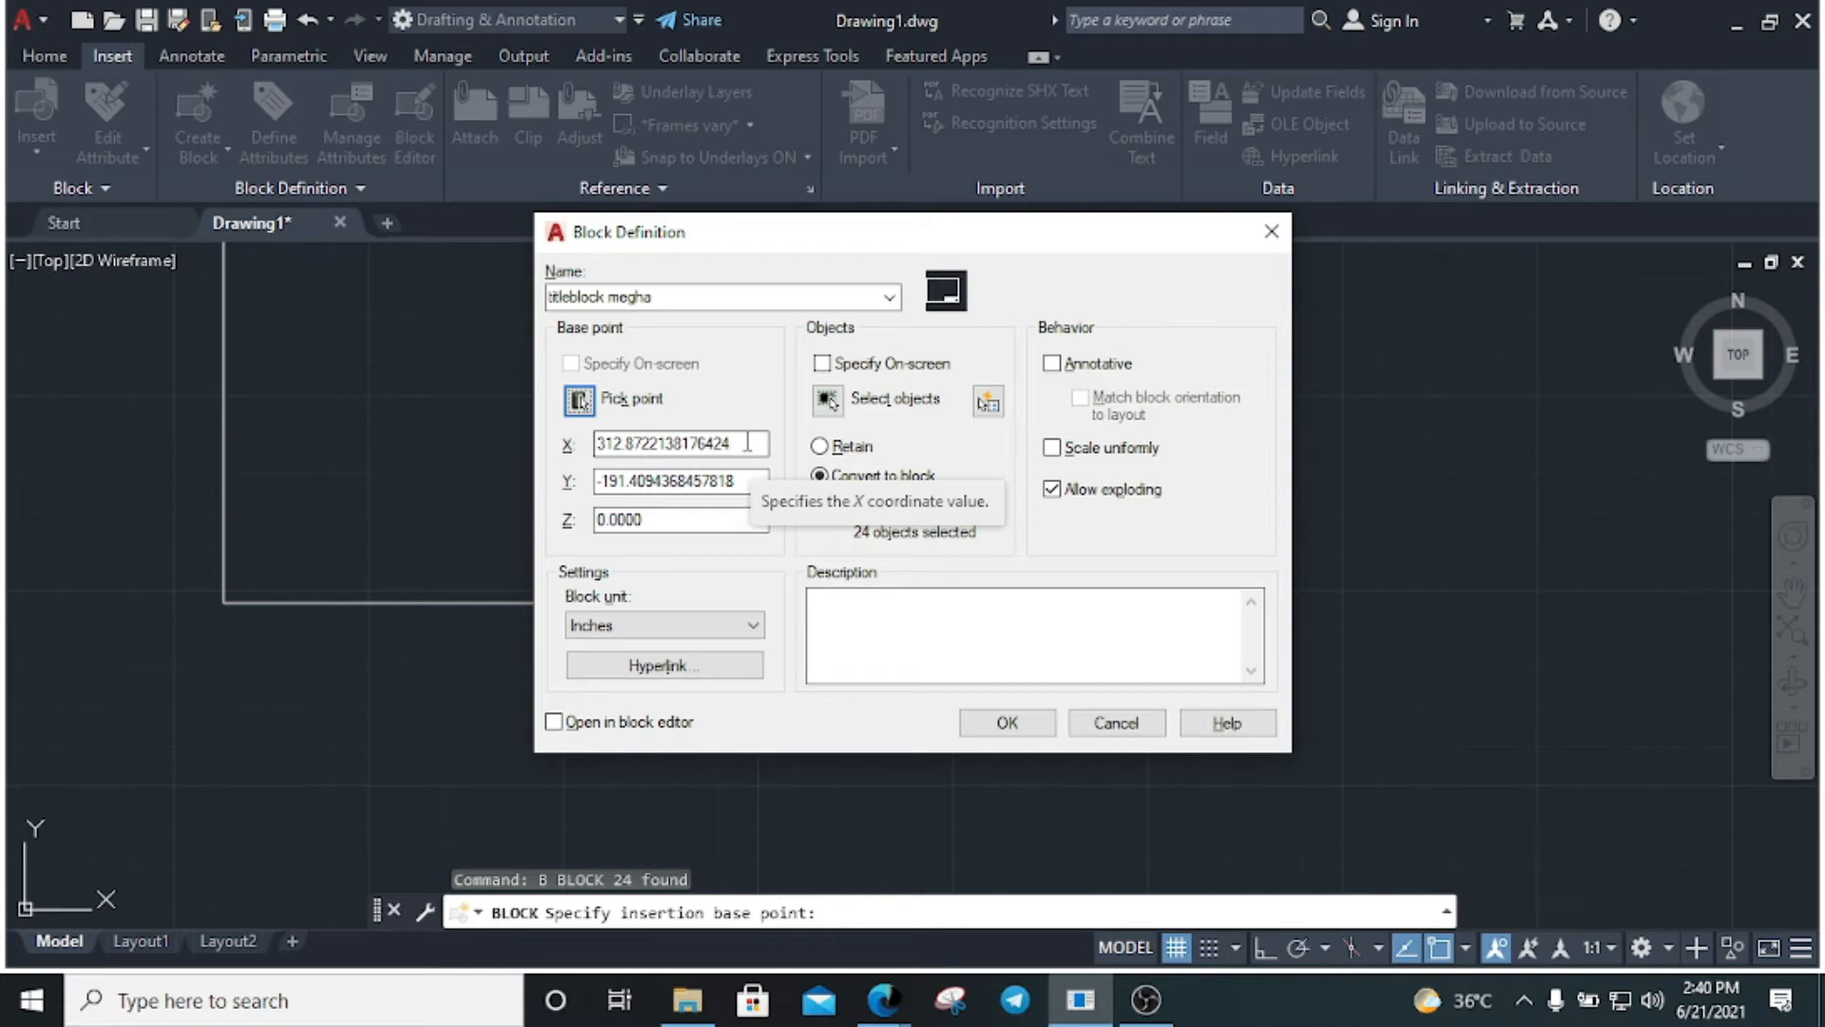
pyautogui.click(876, 637)
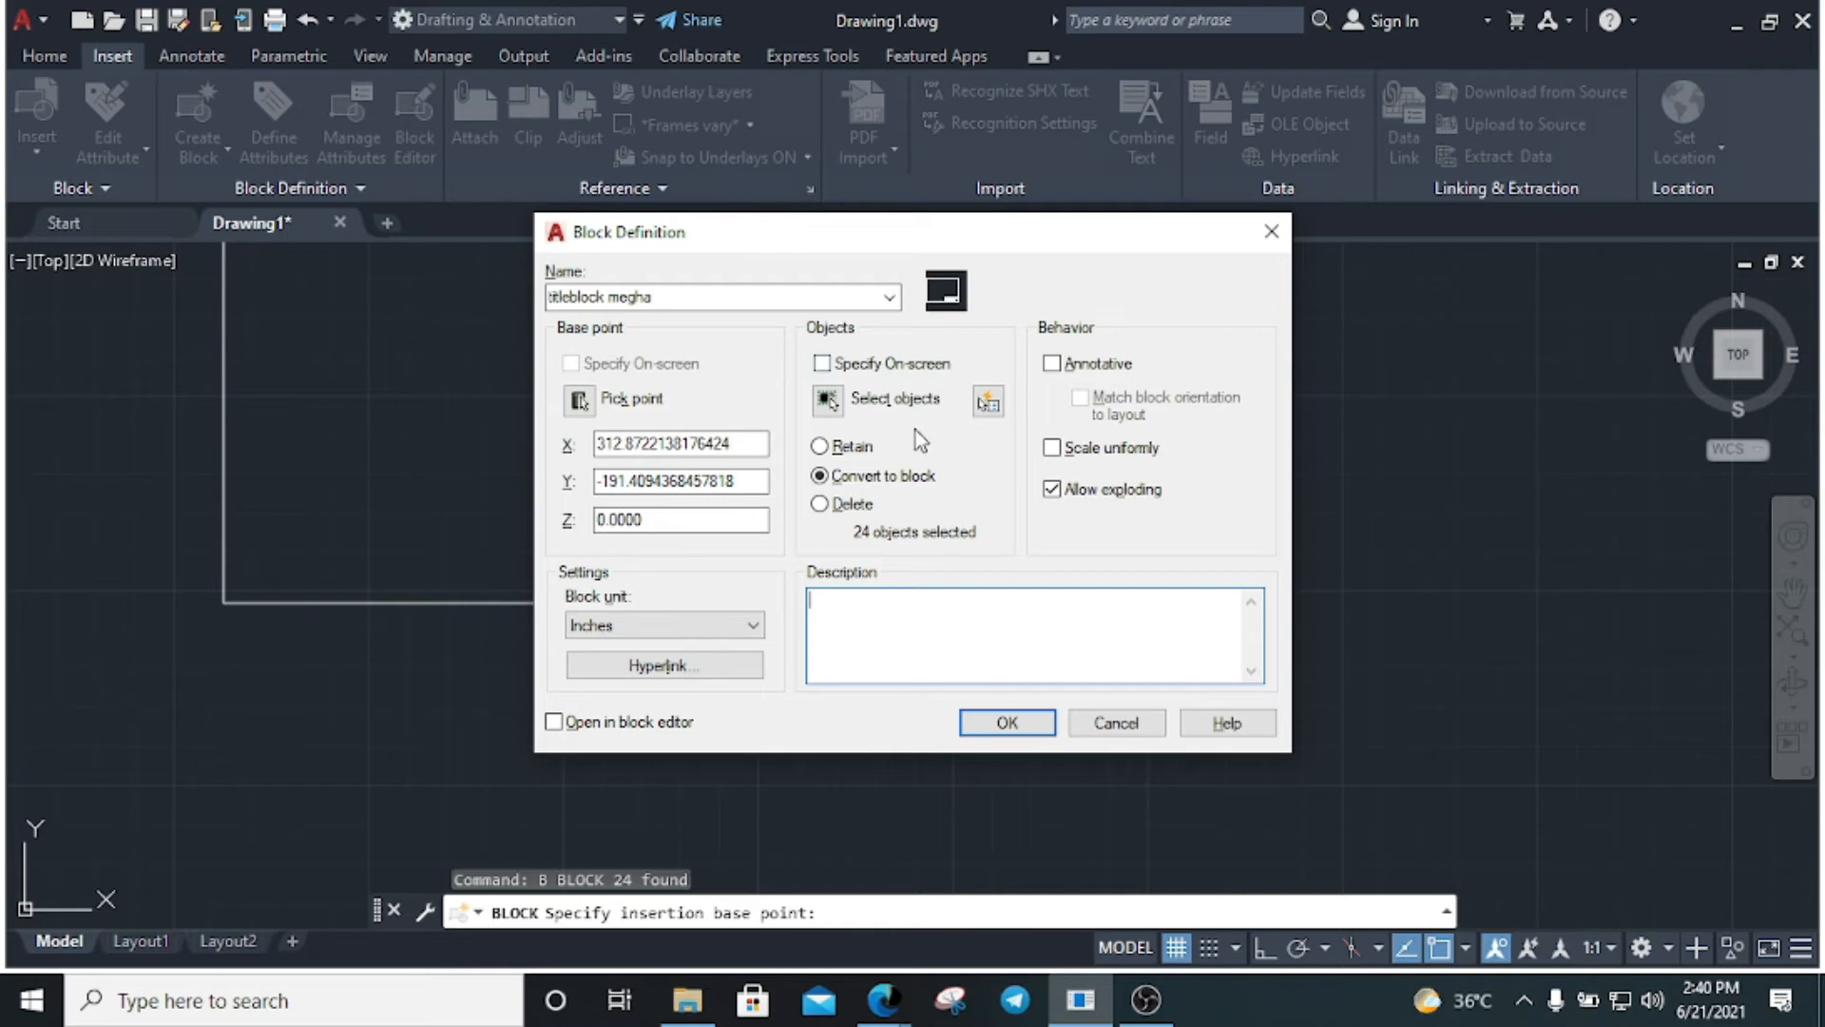
pyautogui.click(607, 628)
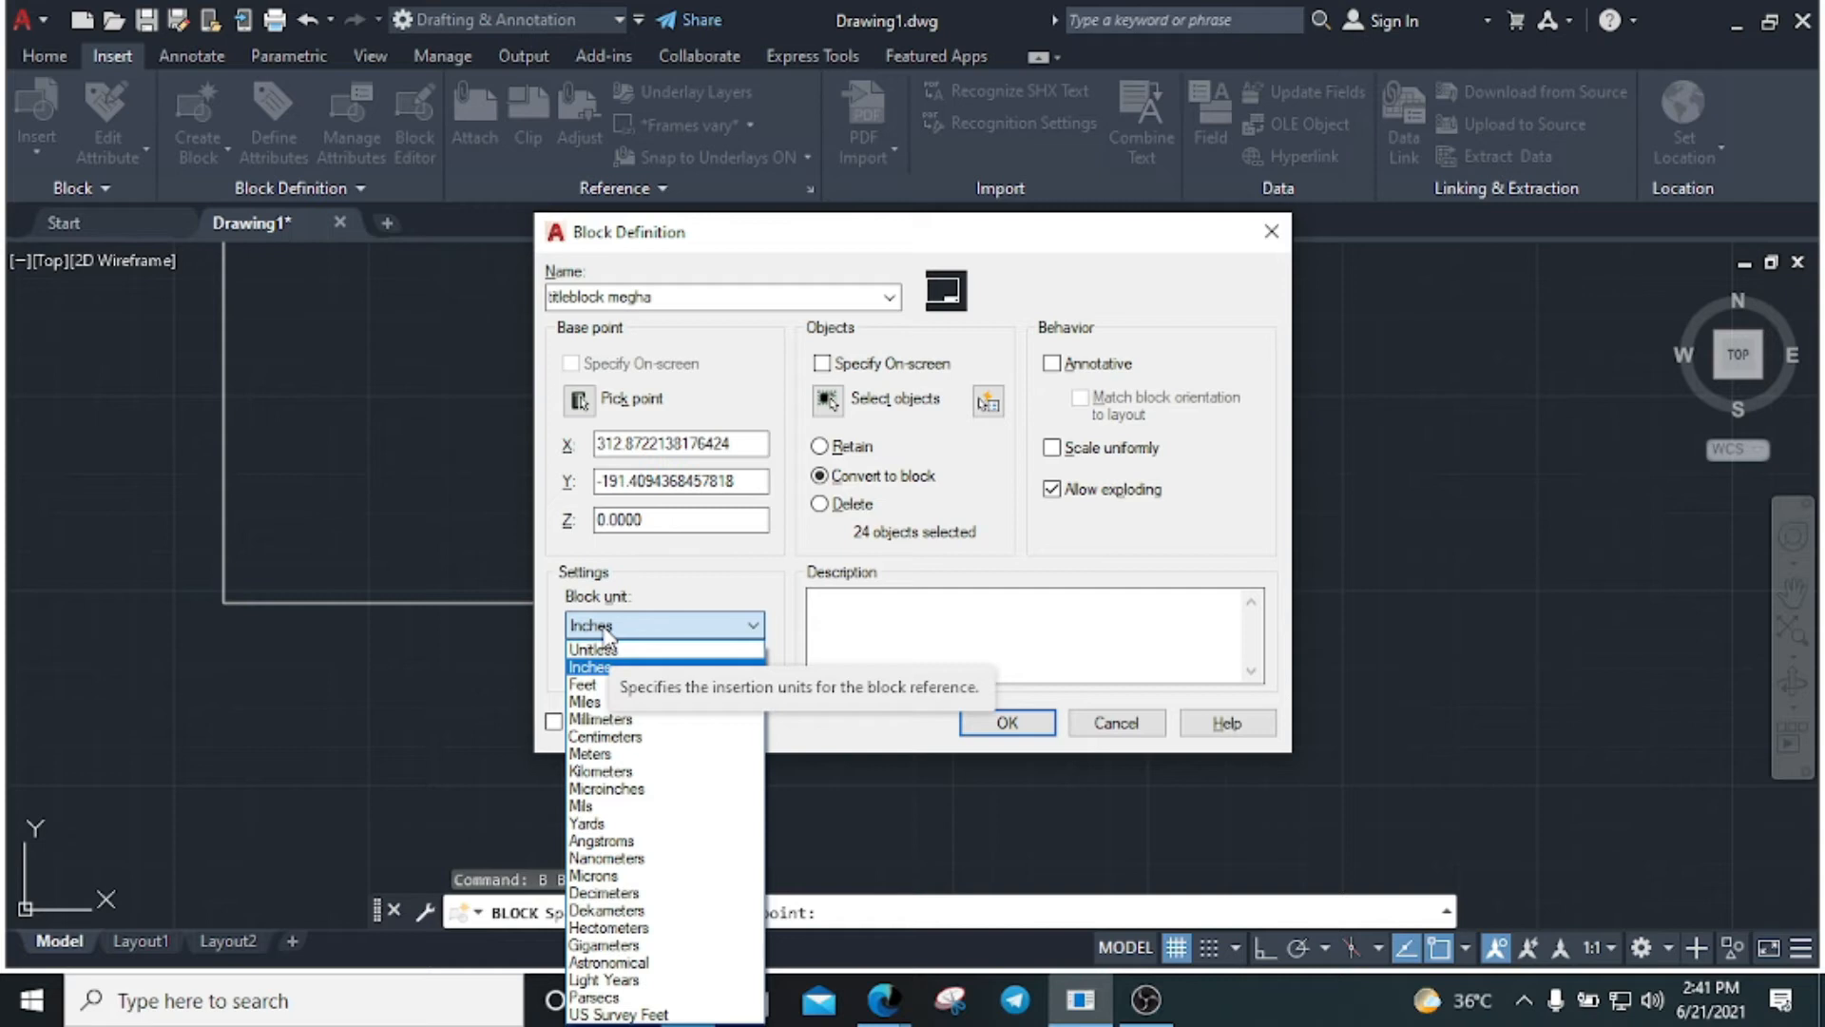
pyautogui.click(884, 613)
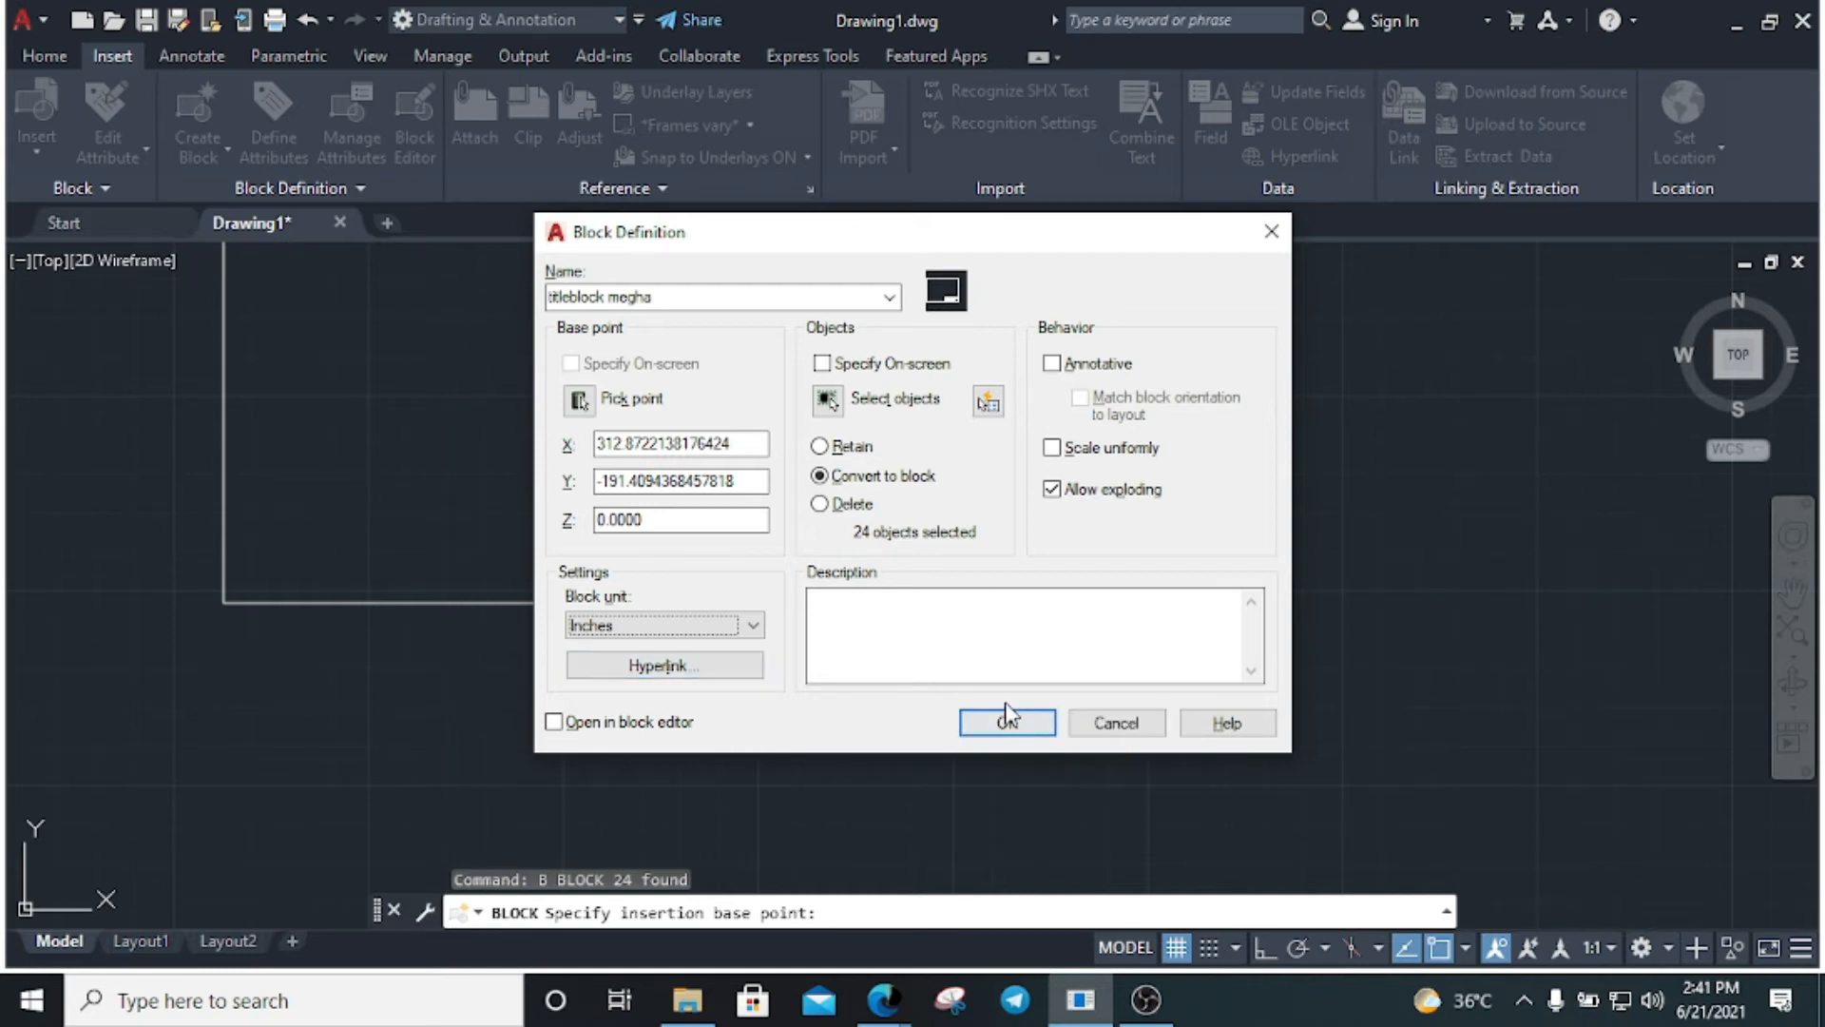
pyautogui.click(1006, 722)
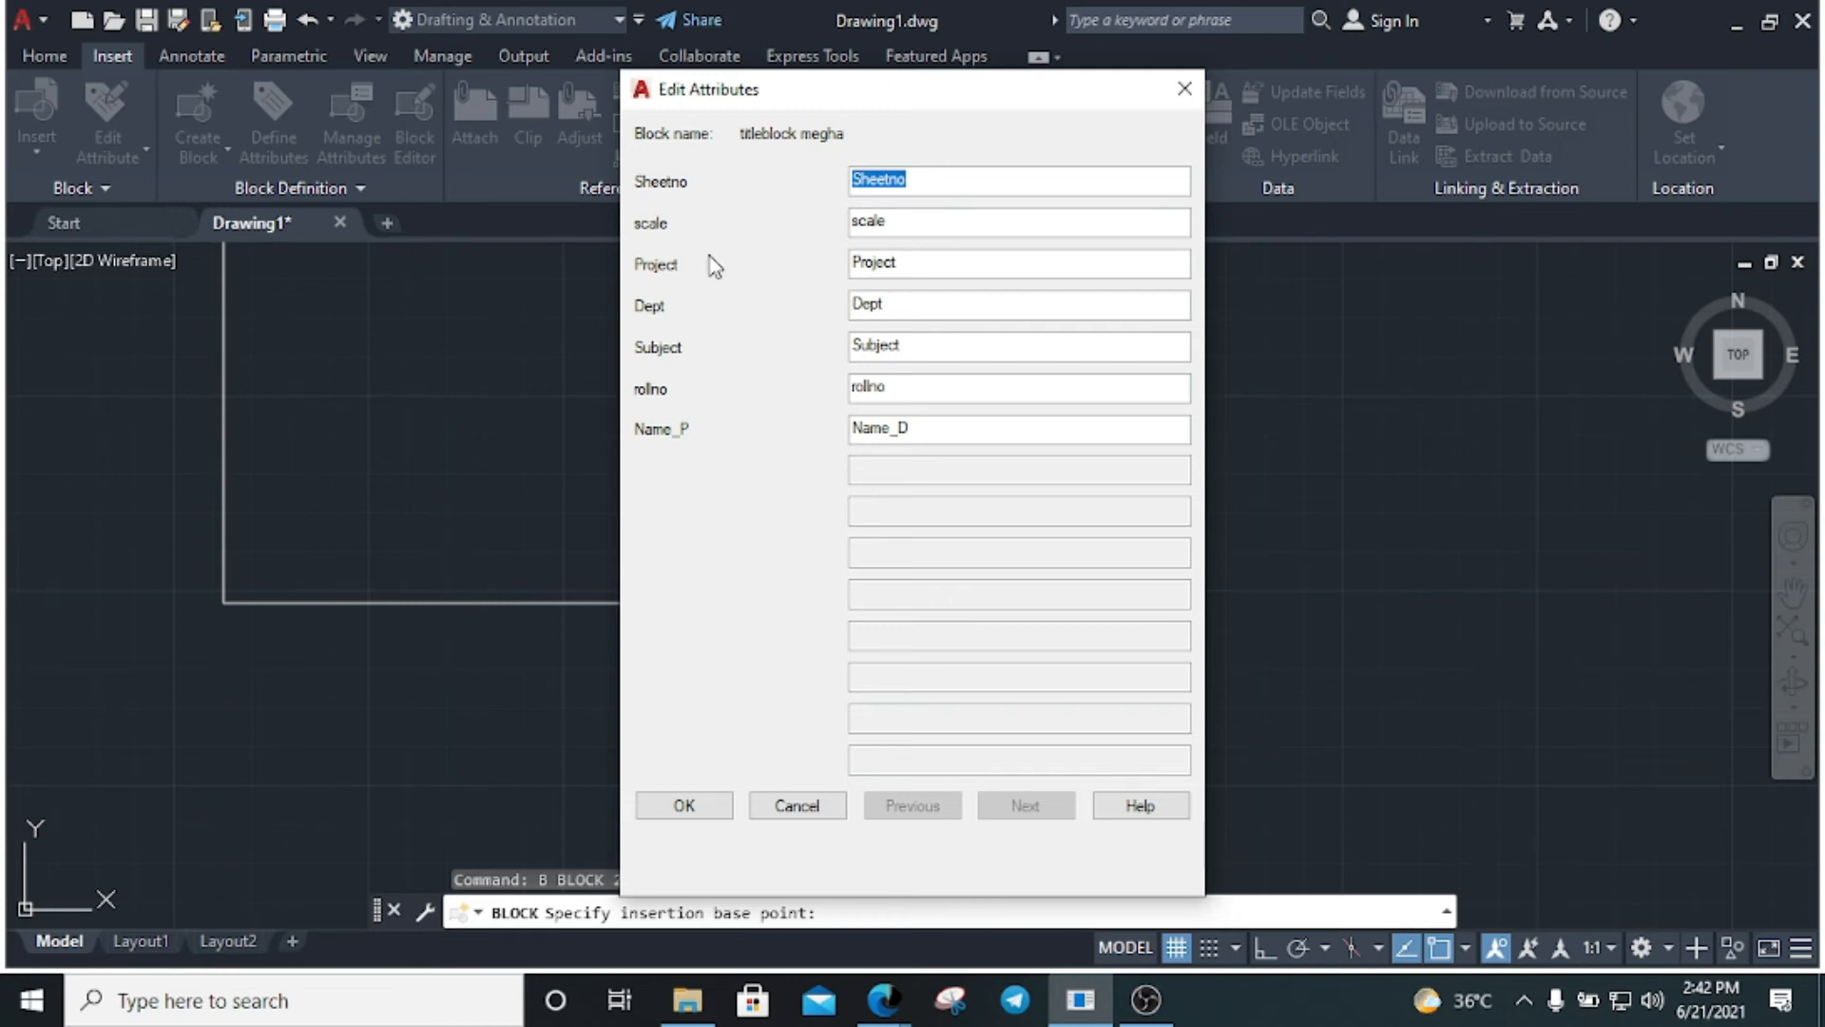
# Accept the default values Name_D, rollno, Subject, Dept, Project, scale and Sheetno
pyautogui.click(925, 181)
pyautogui.doubleClick(924, 181)
pyautogui.press('Tab')
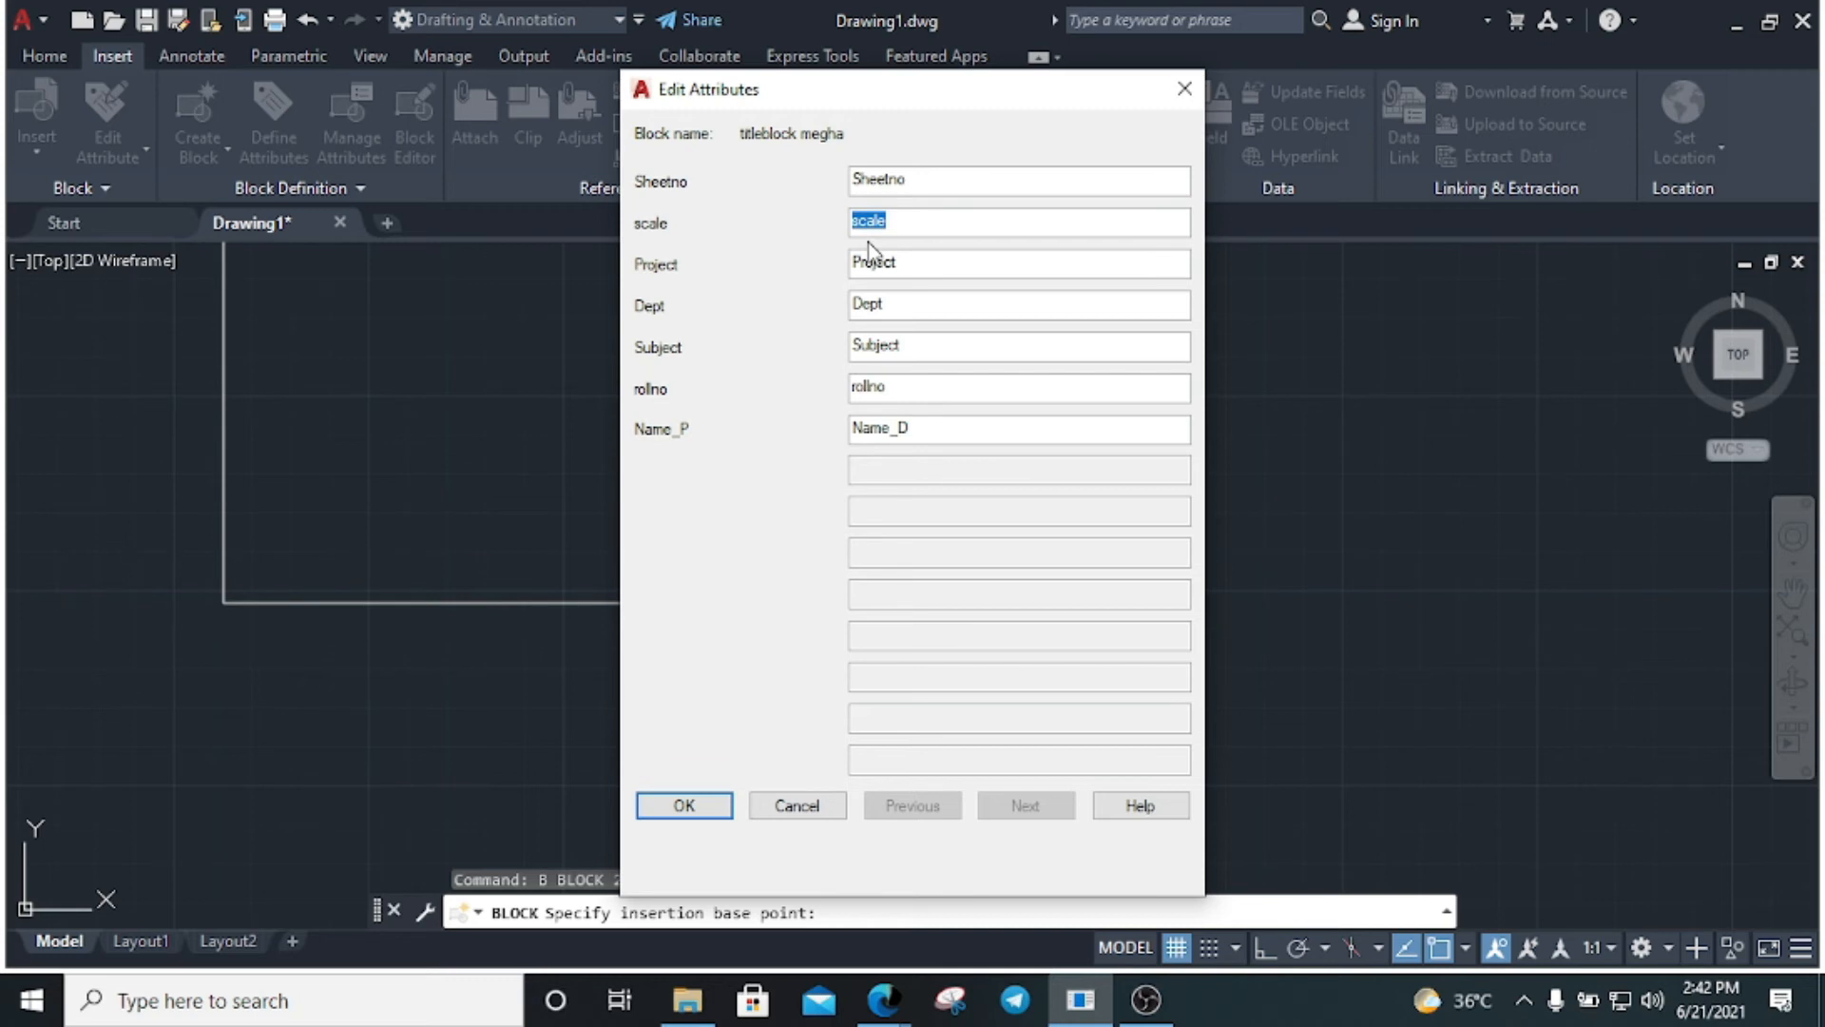
pyautogui.click(685, 805)
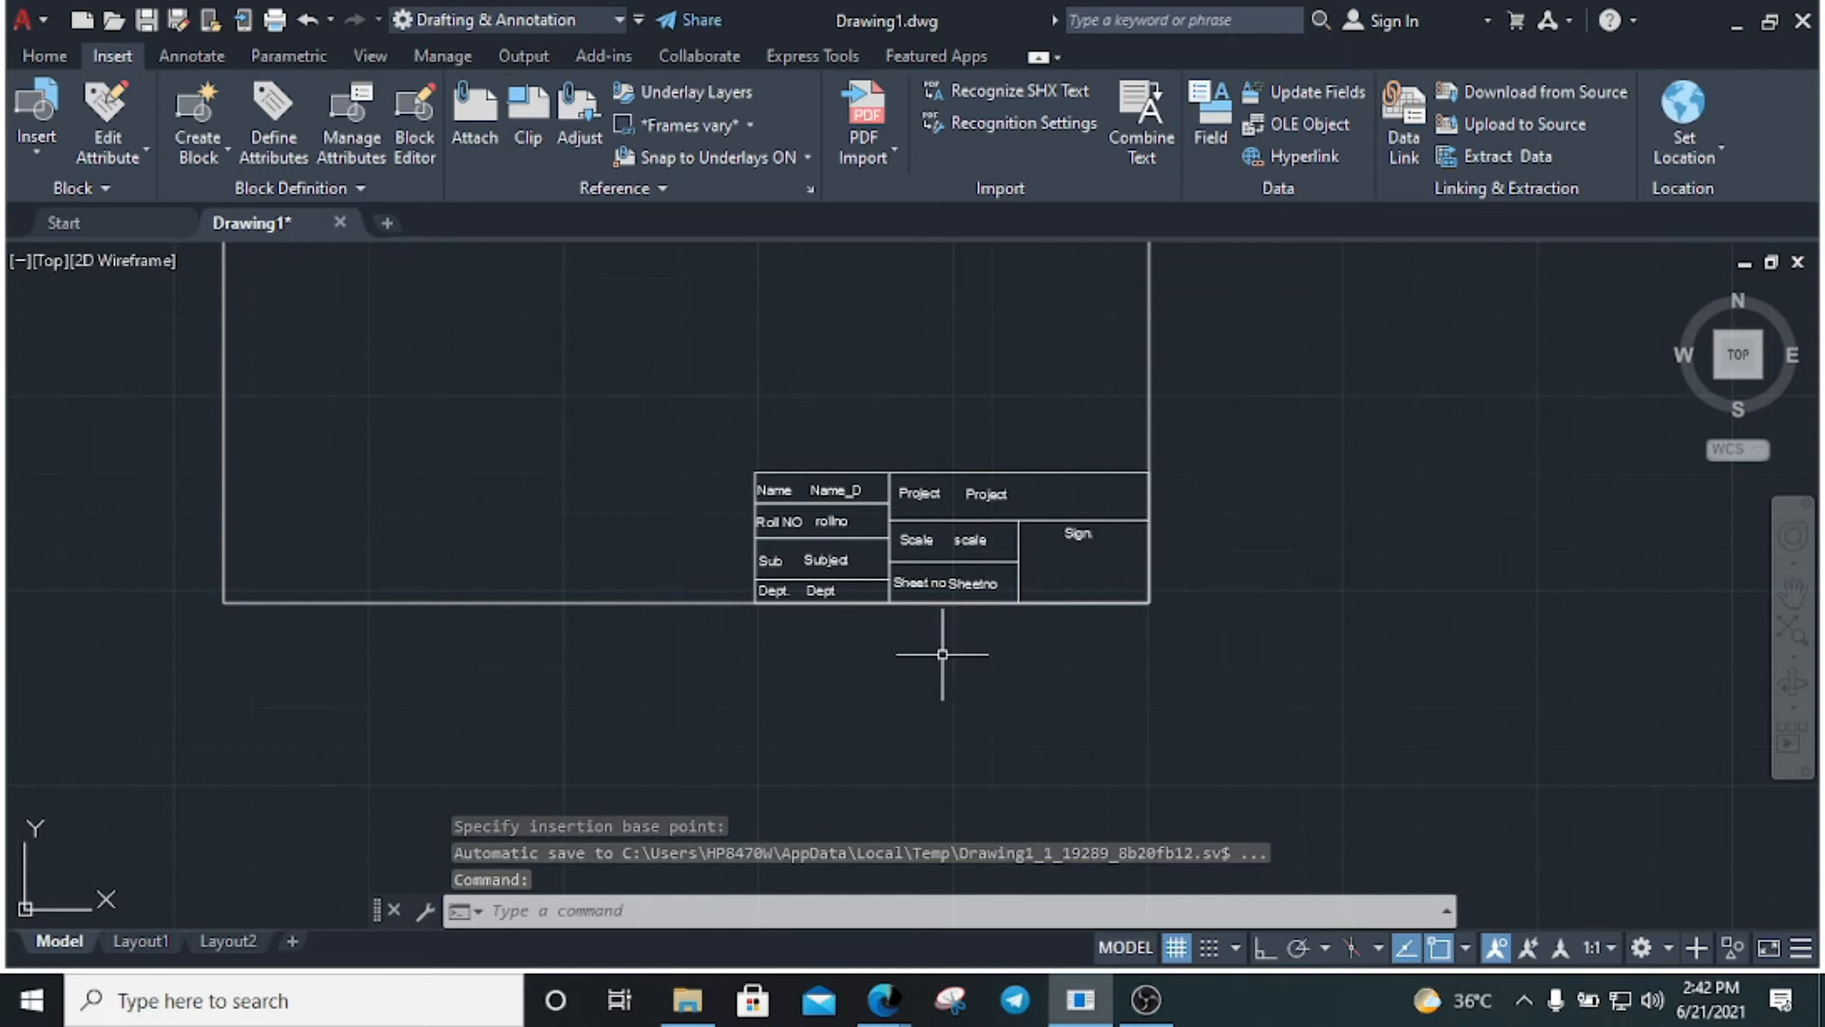
# Open the Block Attribute Manager and move NAME_T to the top of the attribute order
pyautogui.click(944, 581)
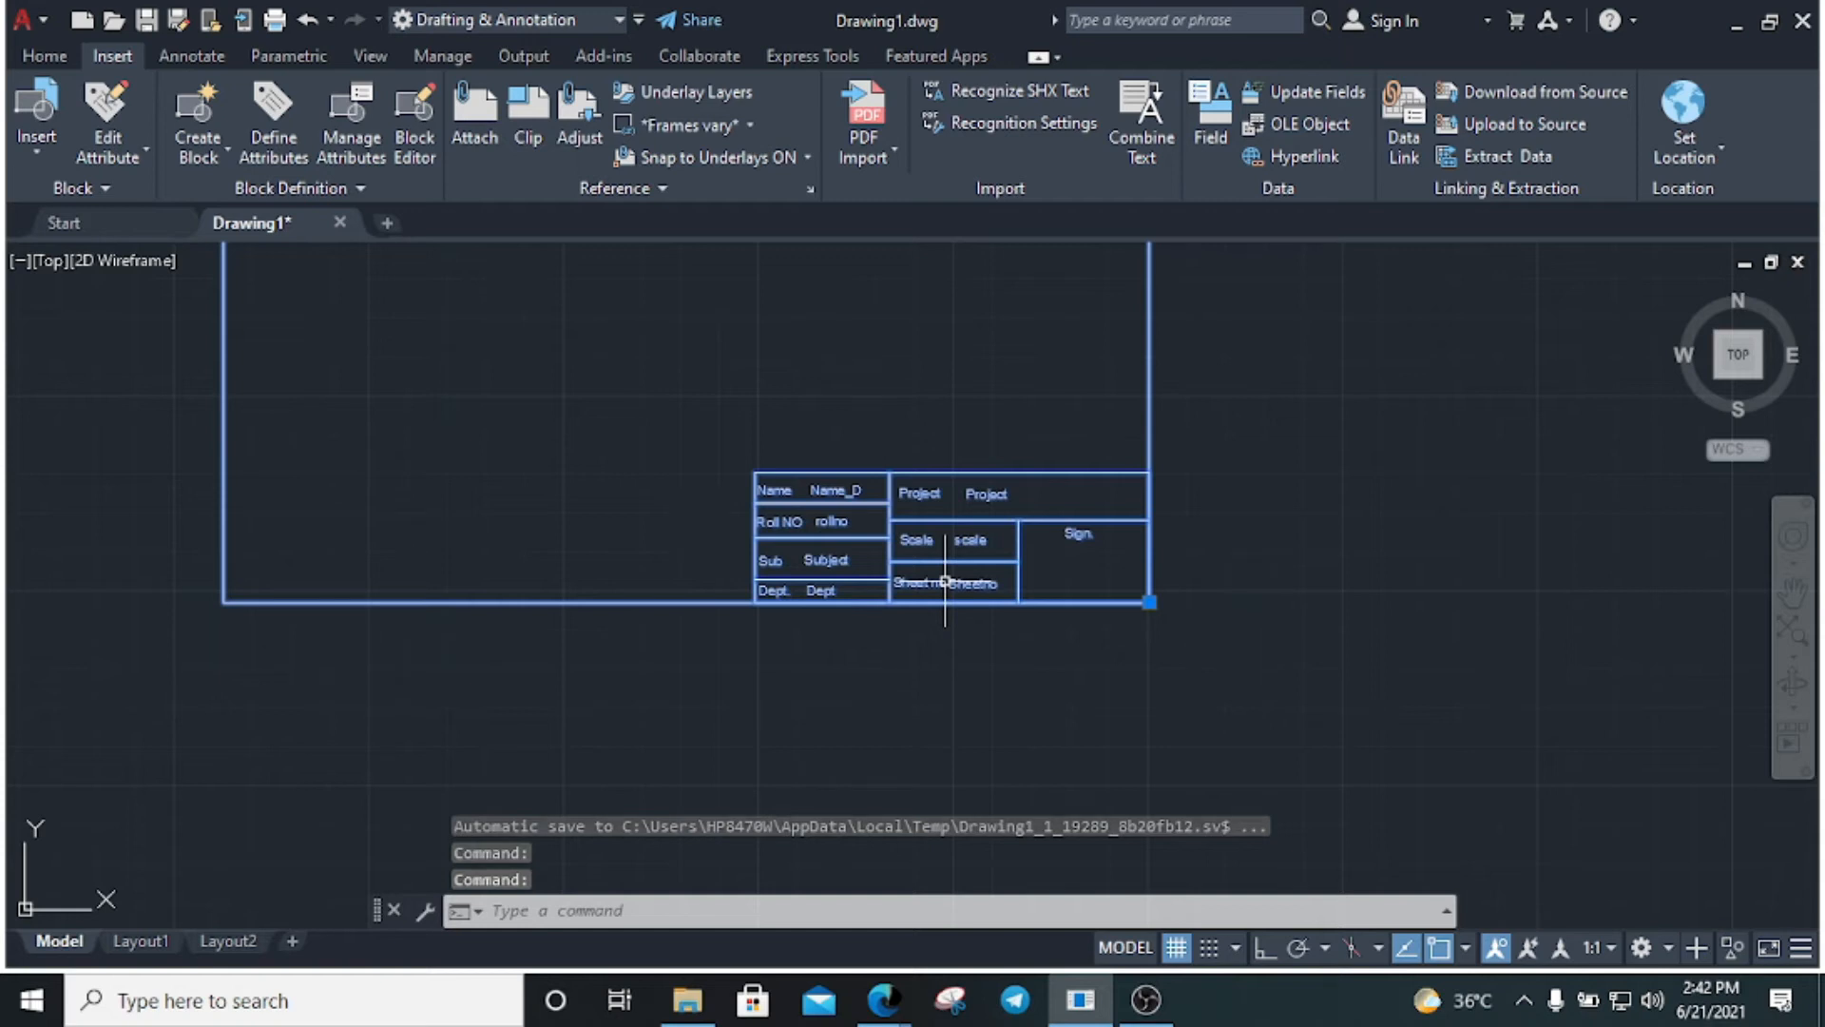
pyautogui.press('Escape')
pyautogui.press('Escape')
pyautogui.press('Escape')
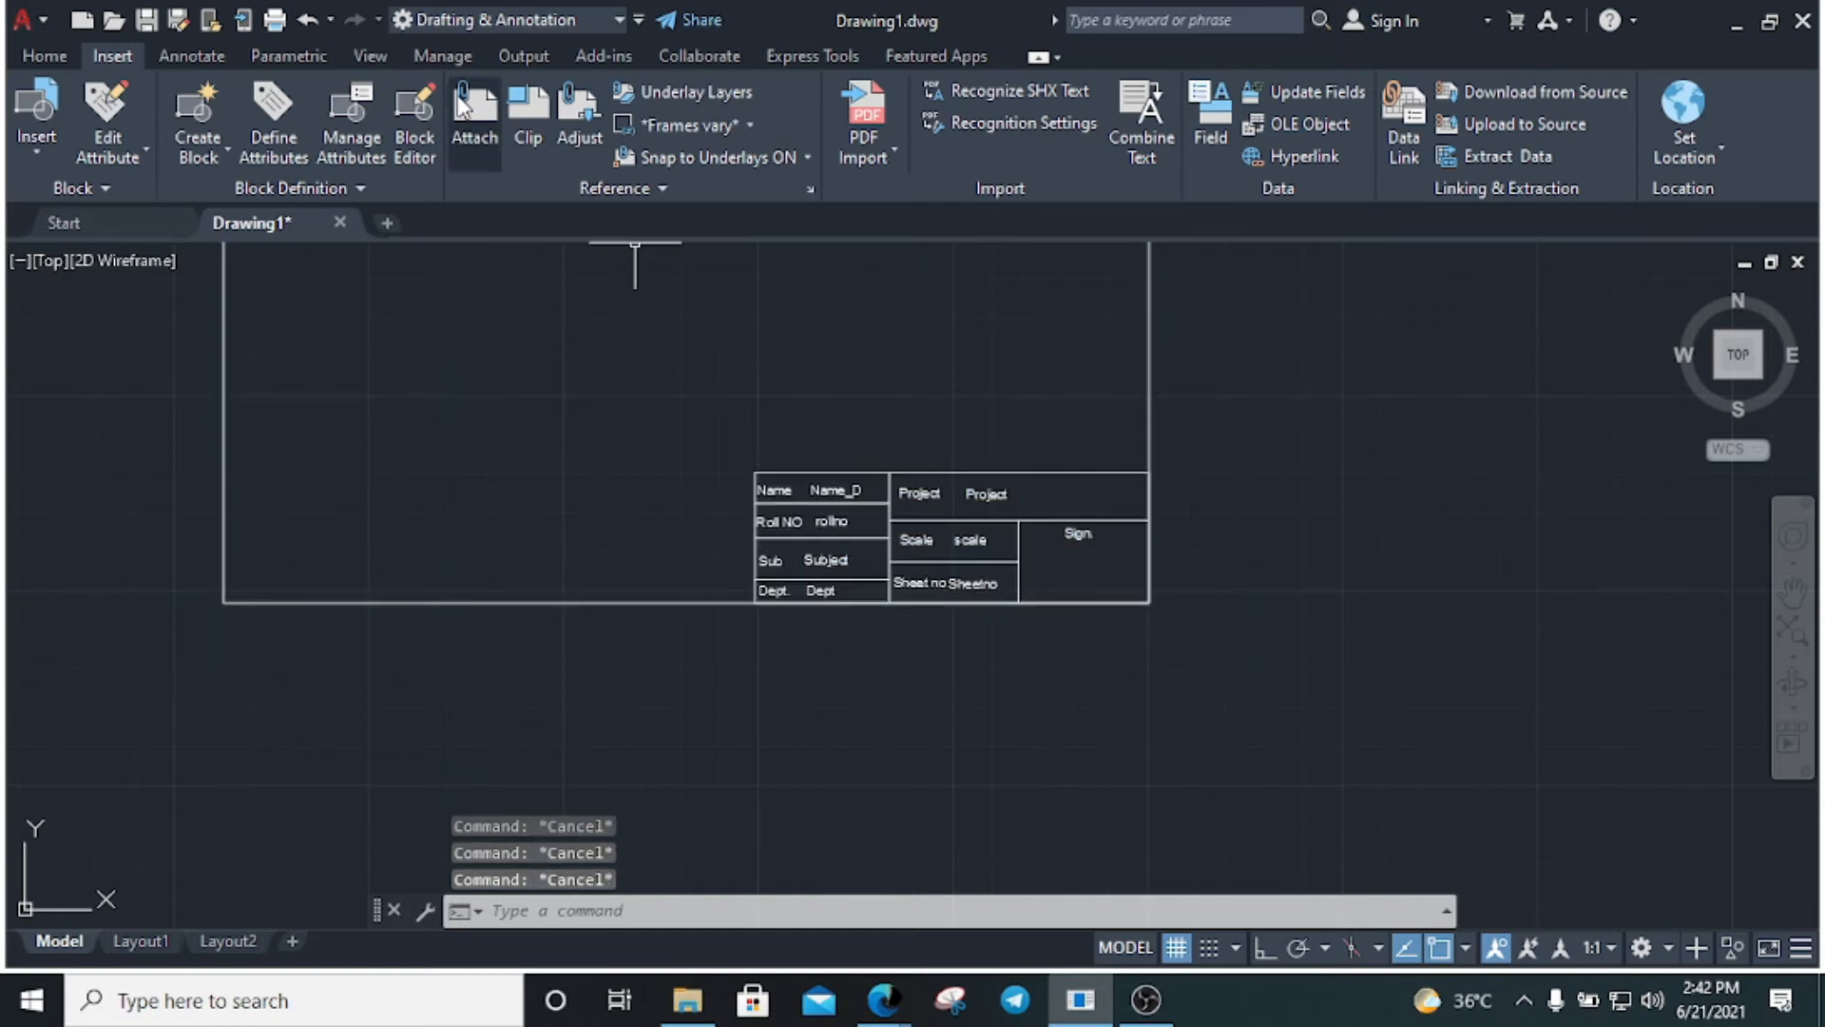
pyautogui.click(350, 114)
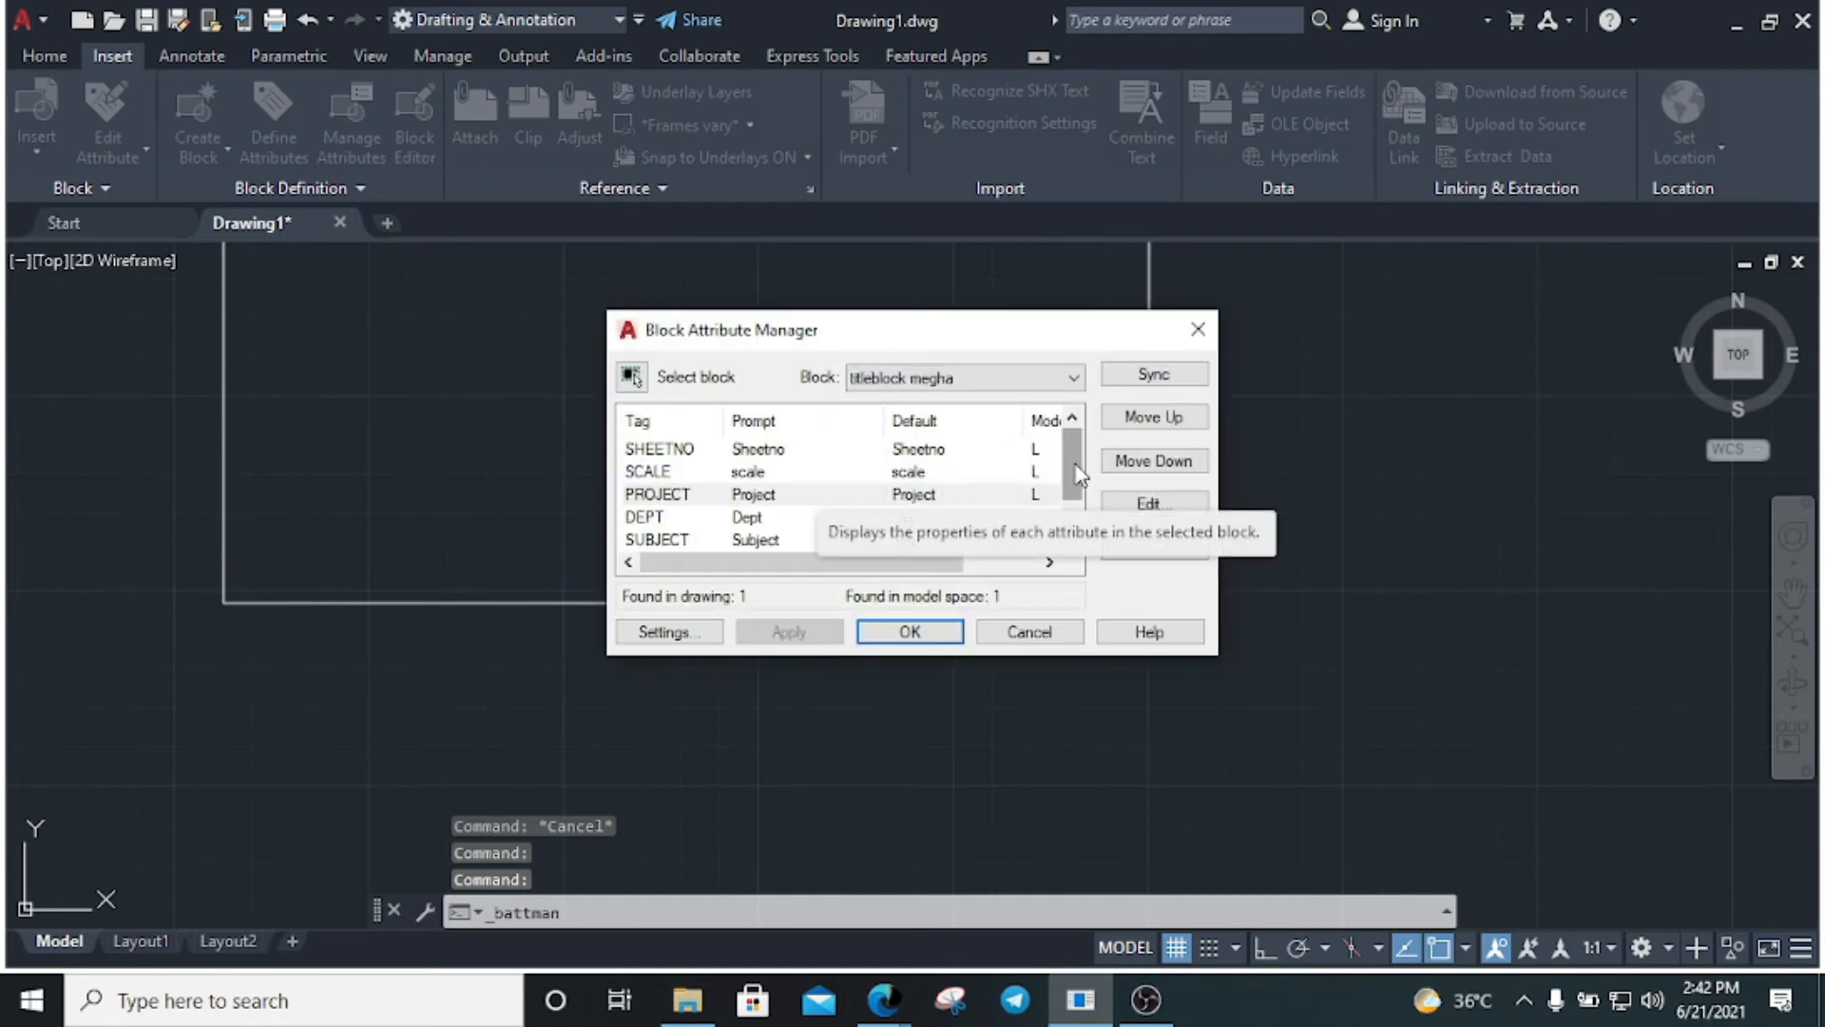
pyautogui.scroll(-1, 1087, 473)
pyautogui.click(819, 539)
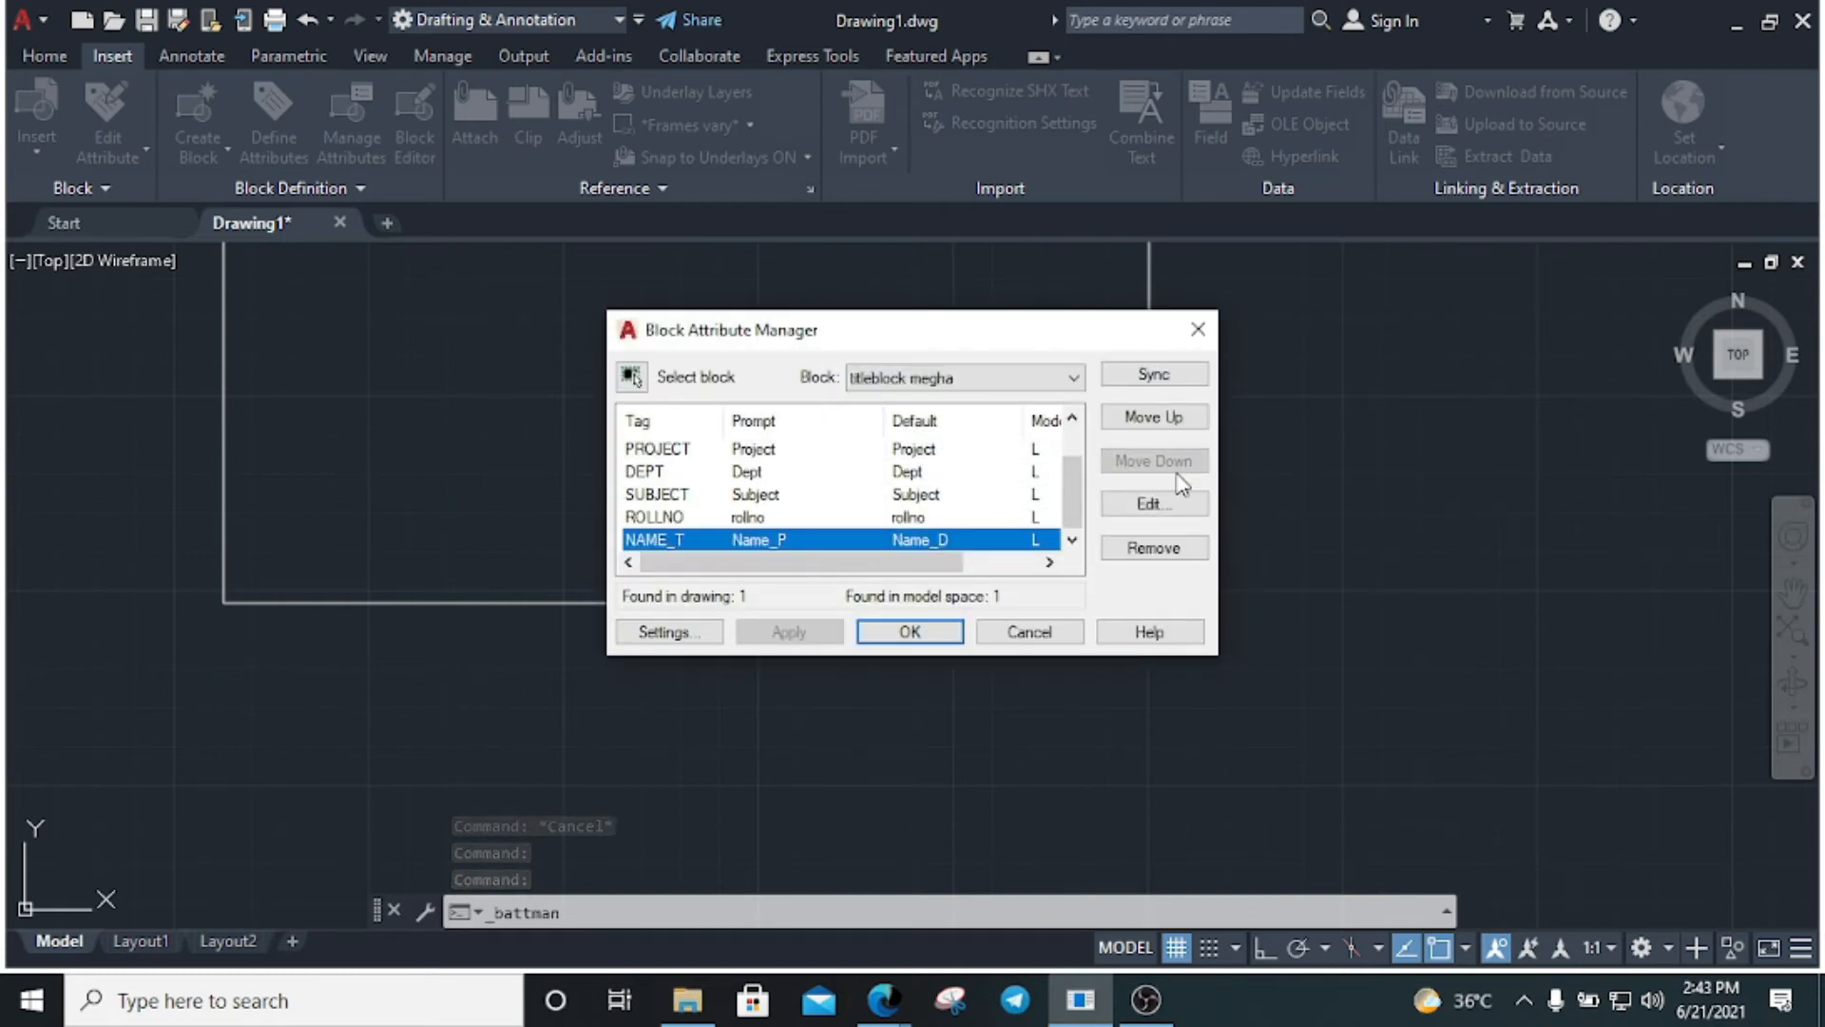
pyautogui.click(1174, 424)
pyautogui.click(1175, 424)
pyautogui.click(1175, 425)
pyautogui.click(1176, 425)
pyautogui.click(1176, 425)
pyautogui.click(1176, 425)
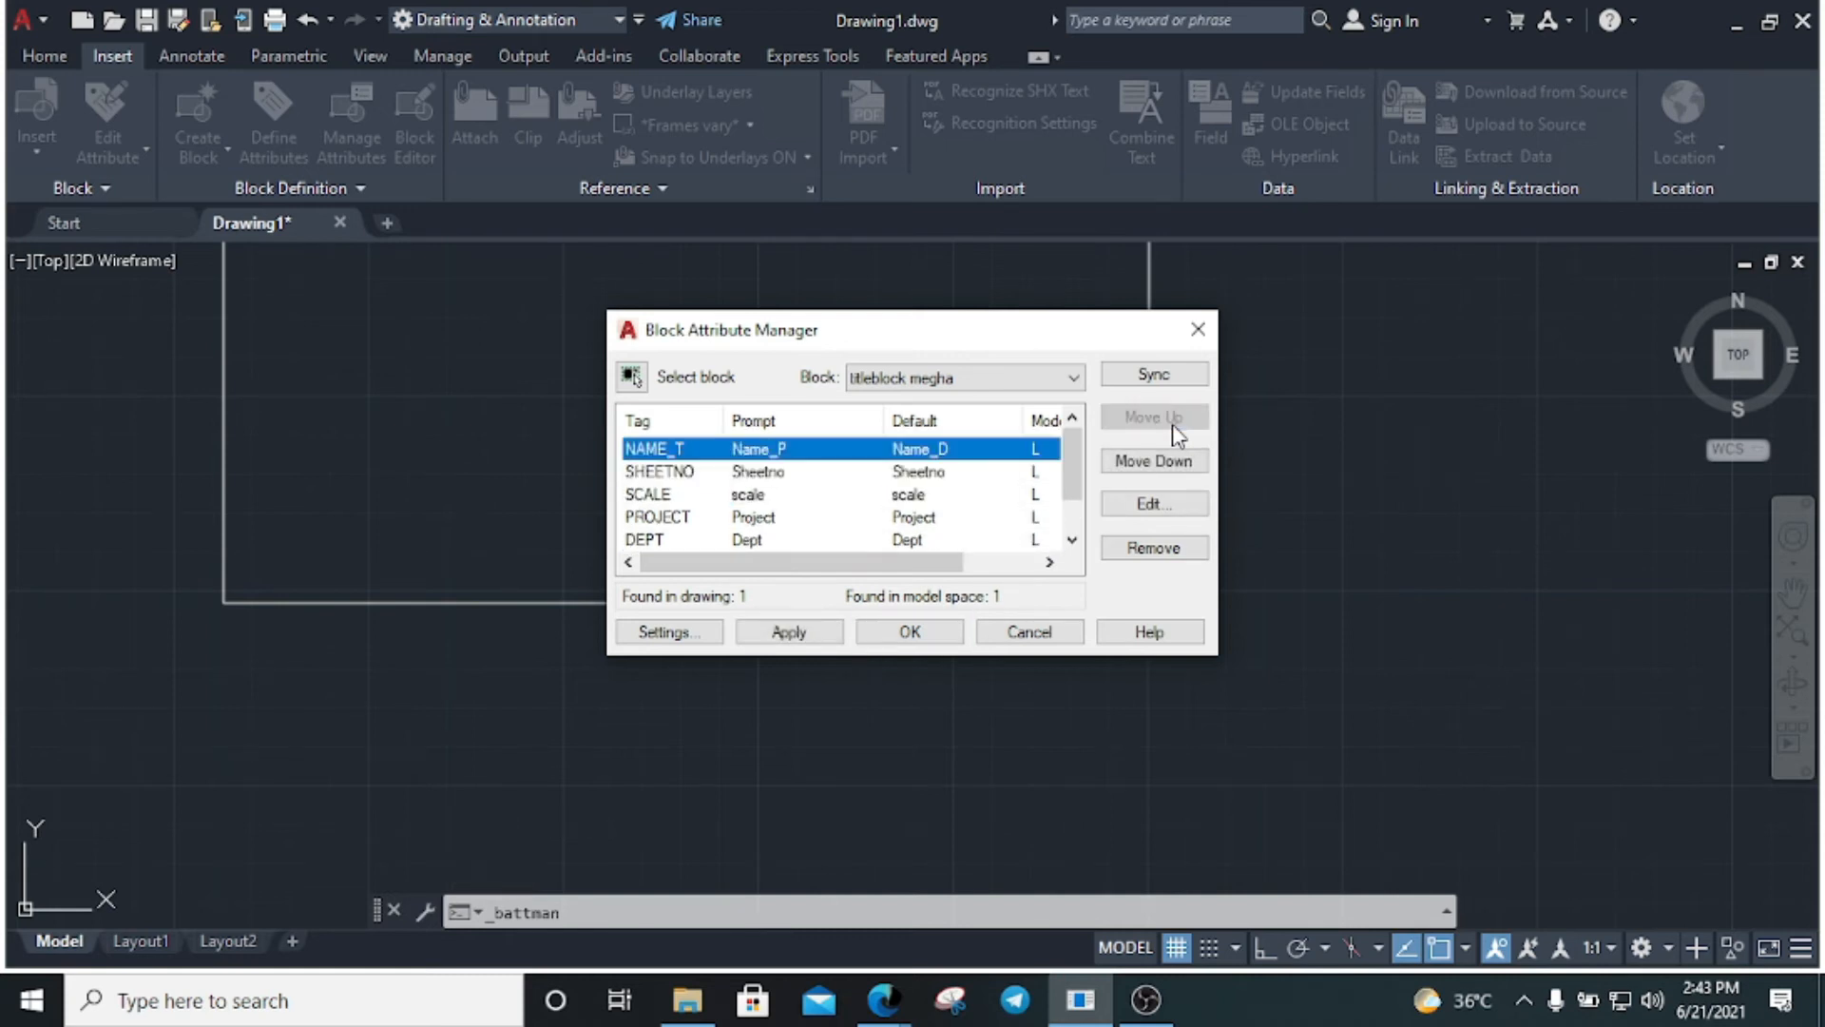
# Place ROLLNO second below NAME_T, then apply the changes and close the manager
pyautogui.scroll(-1, 736, 523)
pyautogui.click(737, 539)
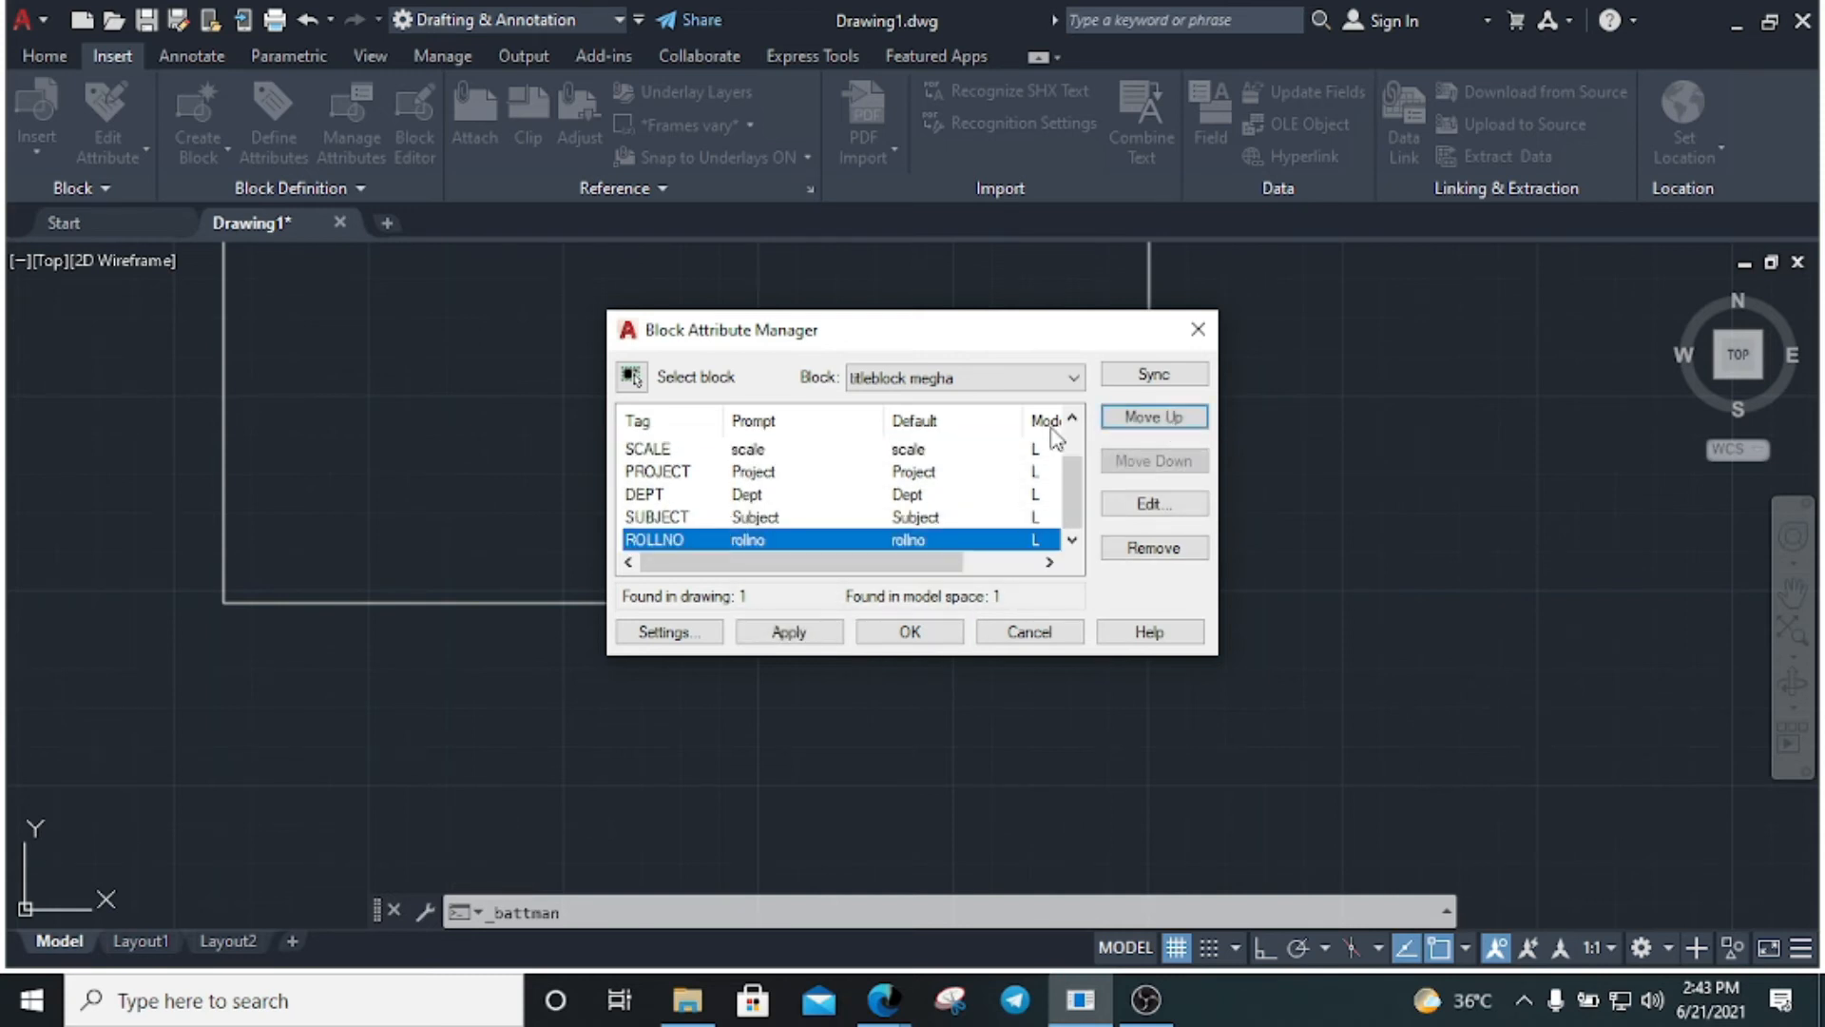
pyautogui.click(1169, 421)
pyautogui.click(1168, 421)
pyautogui.click(1168, 421)
pyautogui.click(1169, 421)
pyautogui.click(1168, 421)
pyautogui.click(1169, 421)
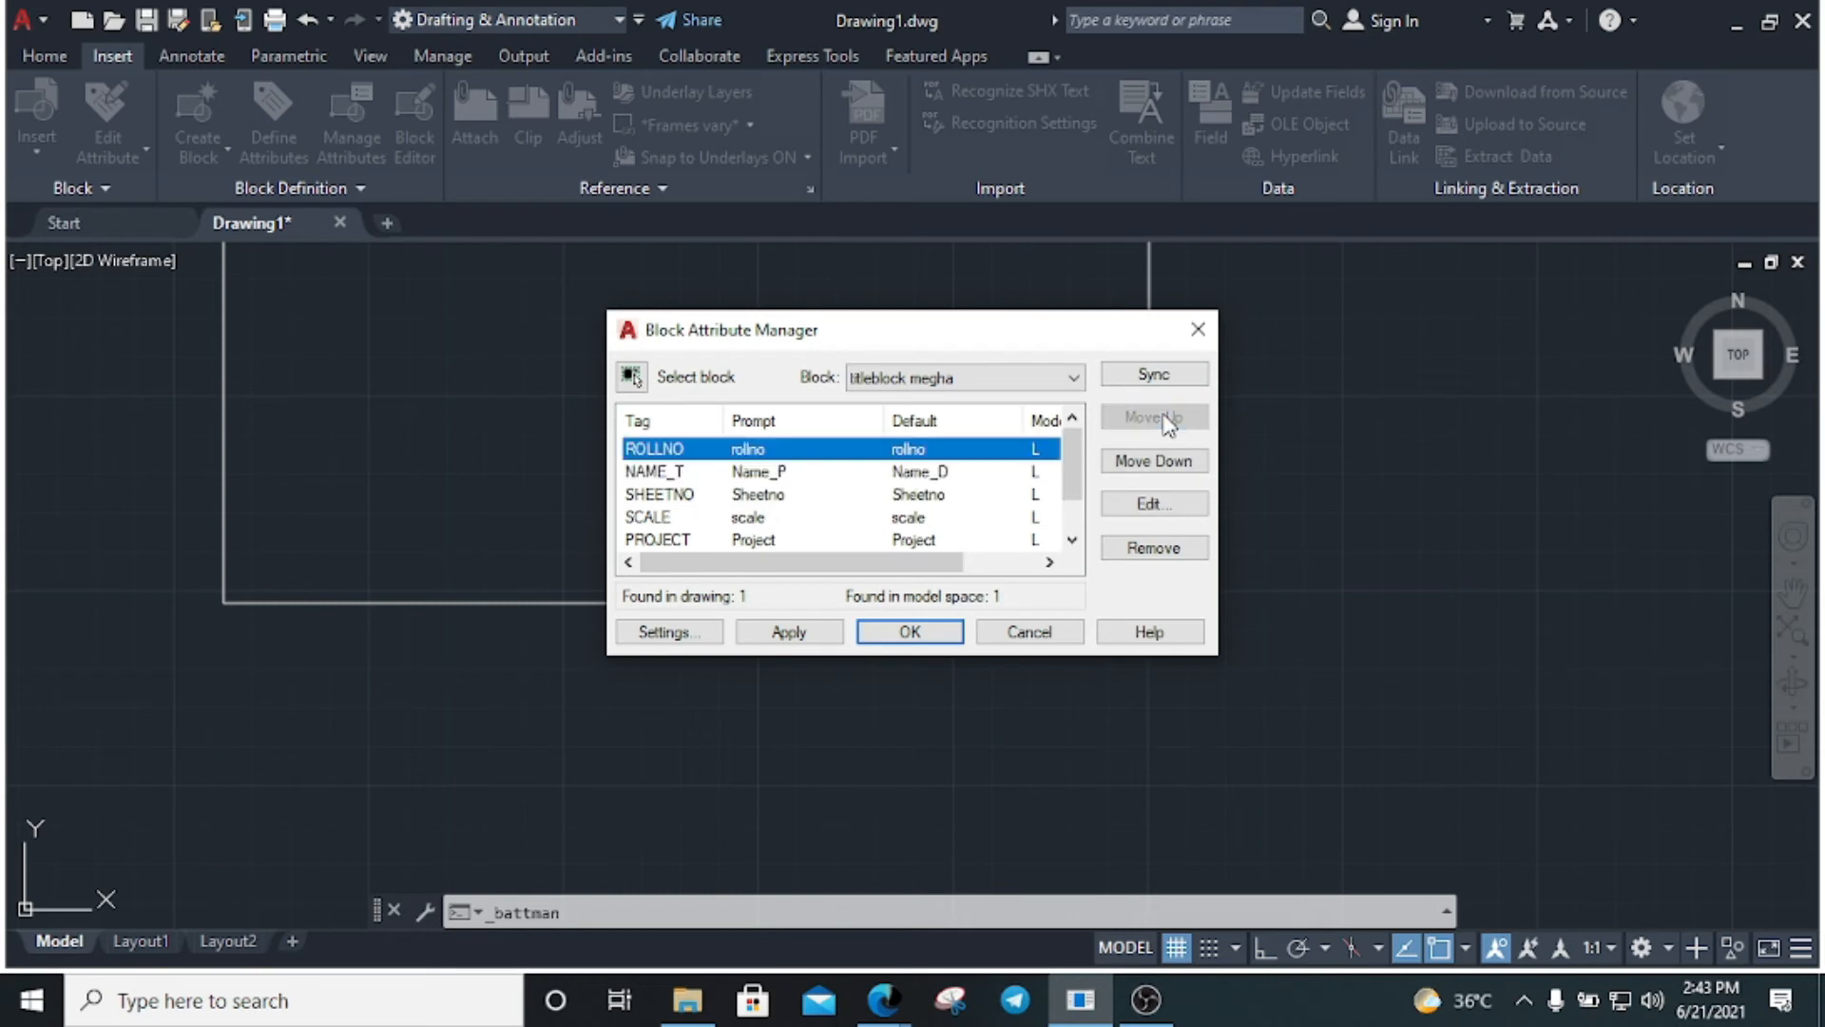
pyautogui.click(1154, 461)
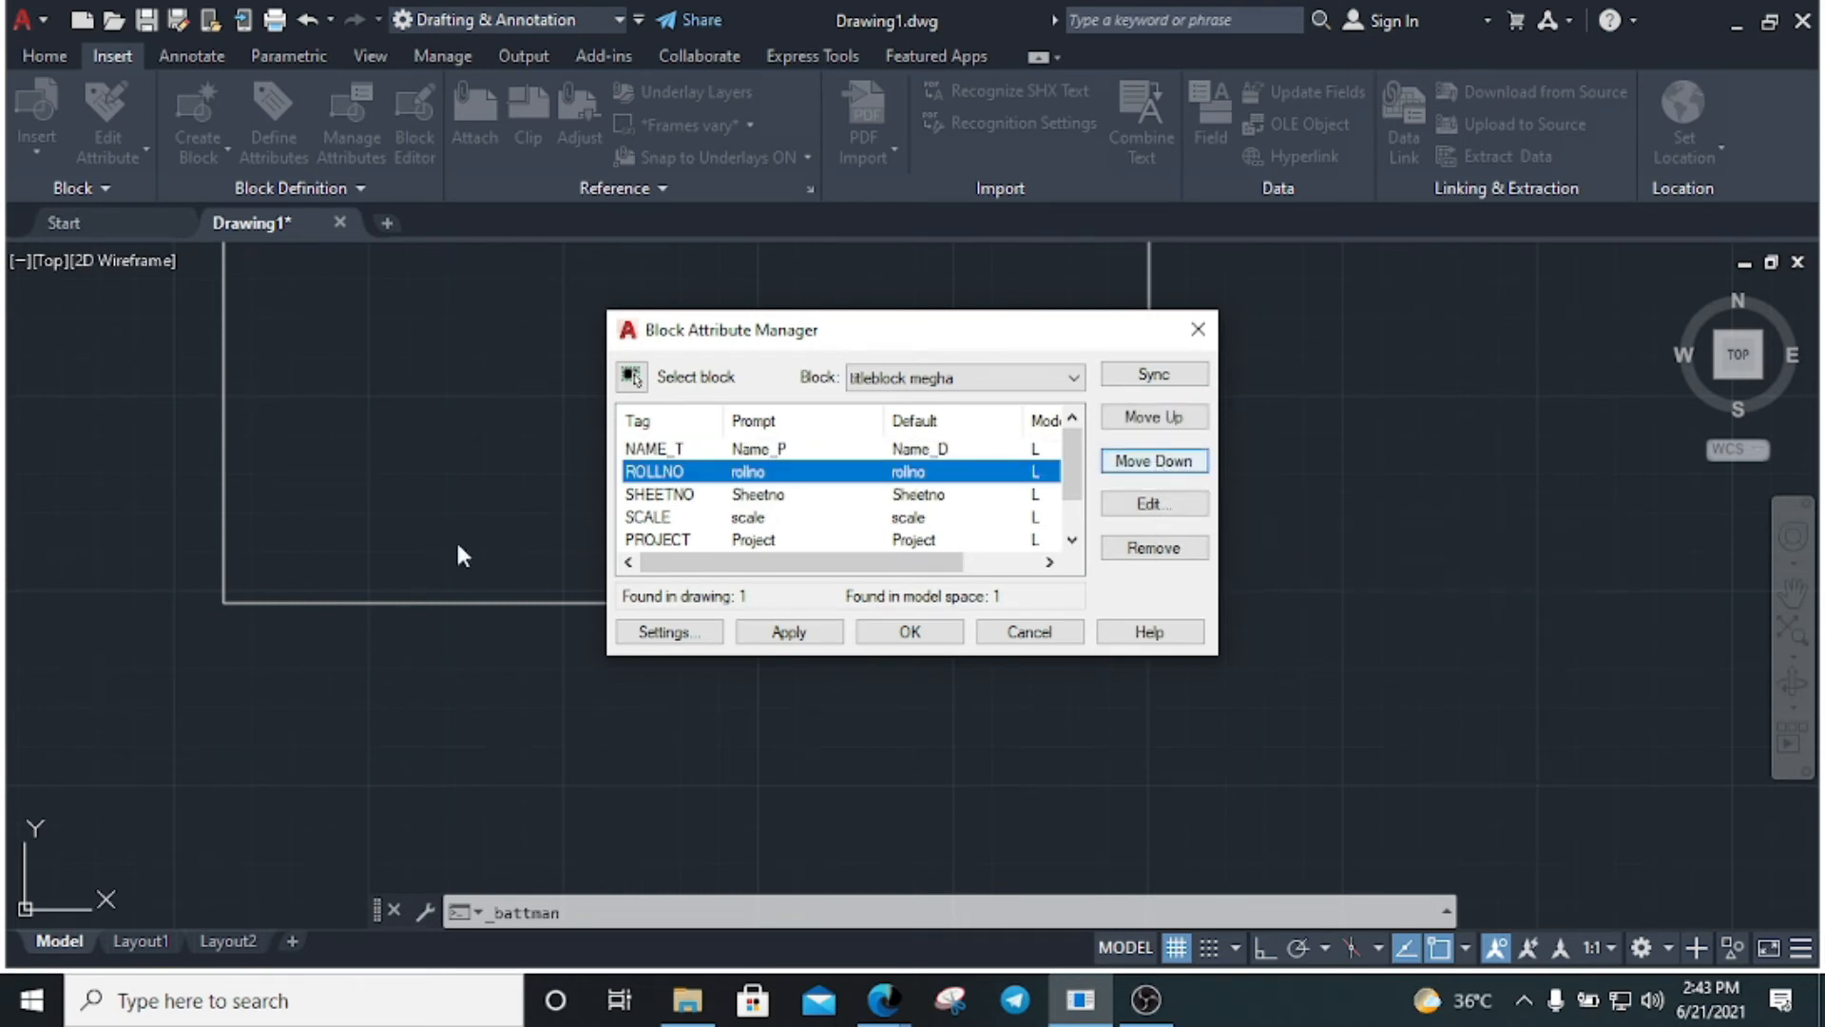
pyautogui.click(825, 633)
pyautogui.click(905, 633)
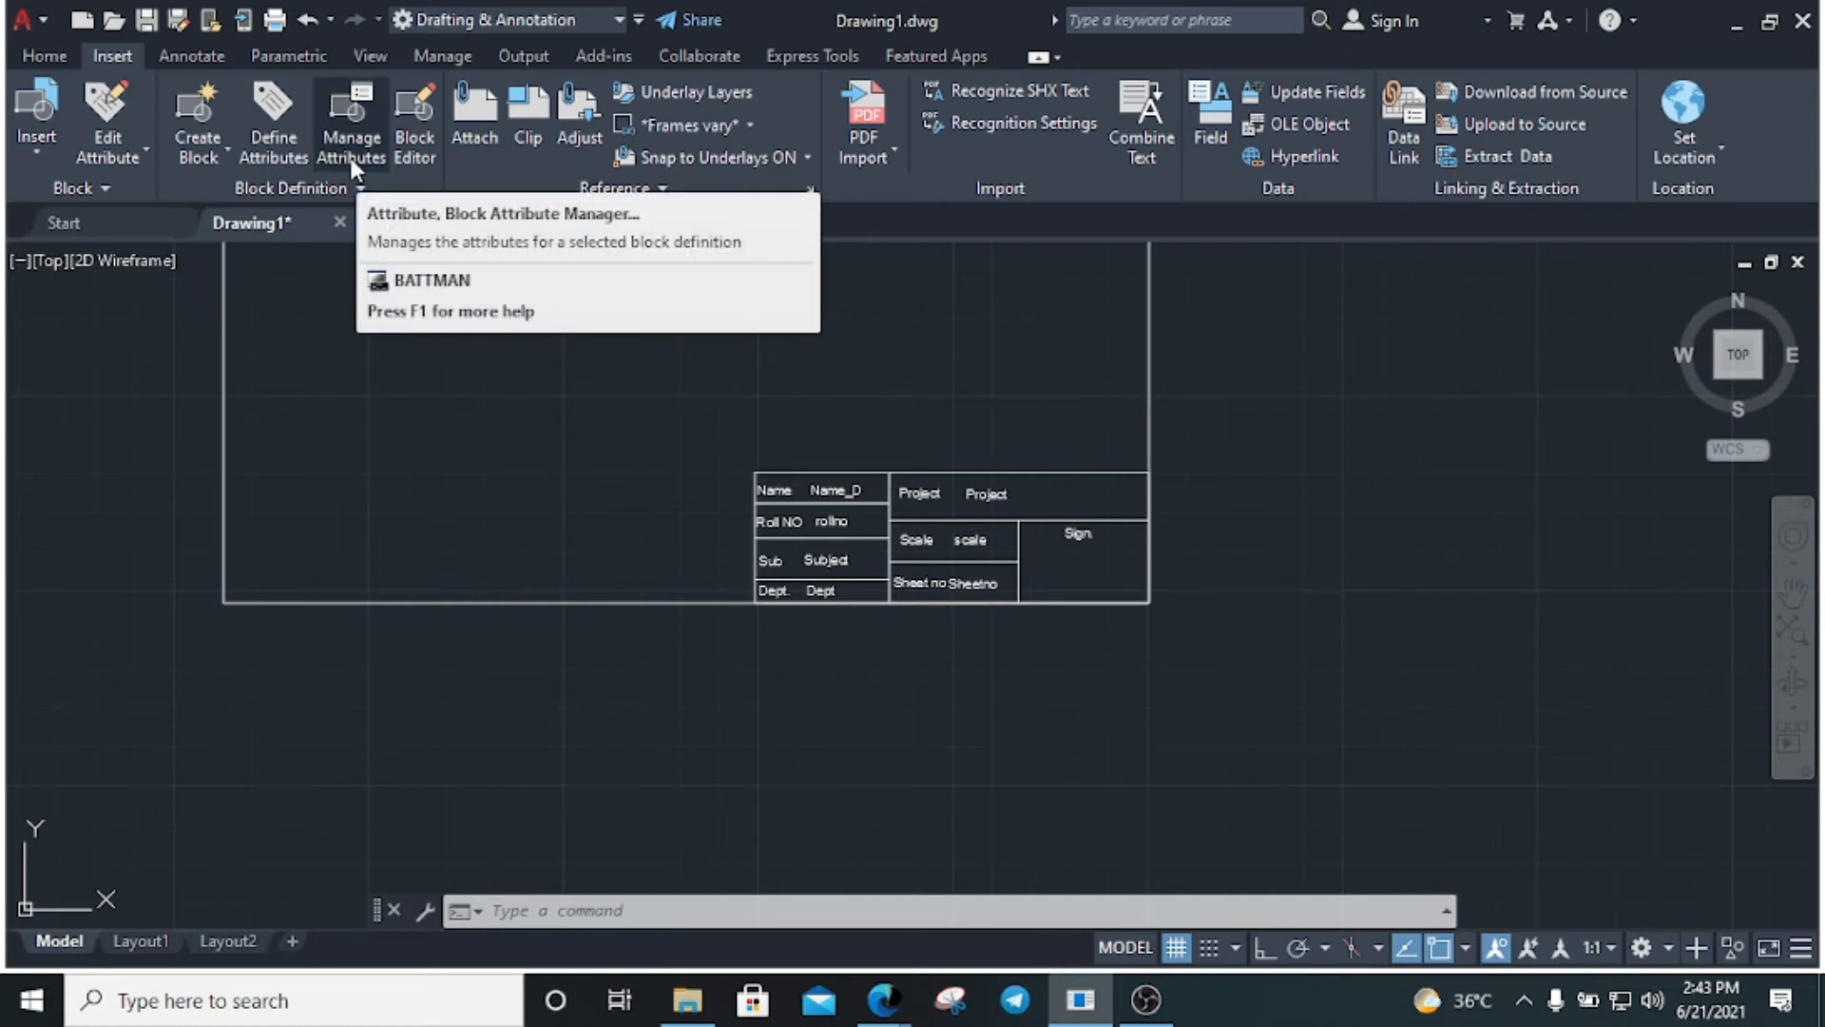
# Make and cancel selections around the title block on the canvas
pyautogui.click(886, 511)
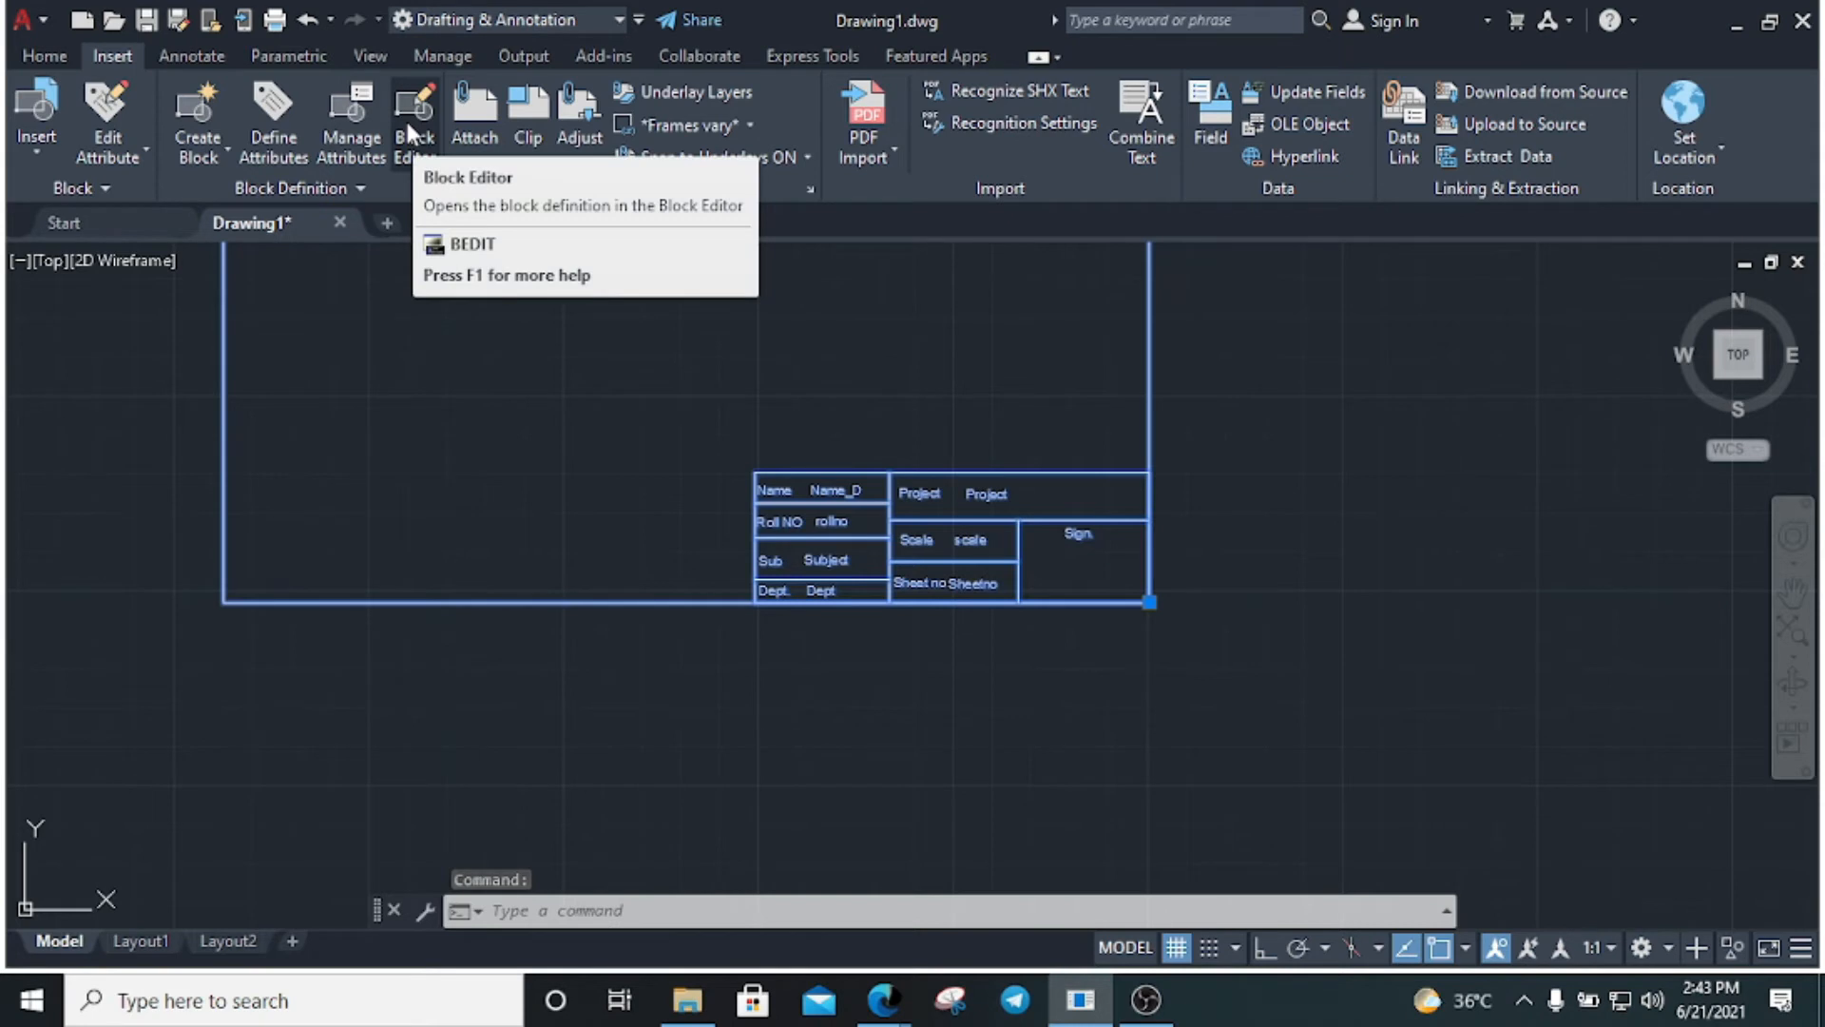
pyautogui.press('Escape')
pyautogui.press('Escape')
pyautogui.click(1235, 639)
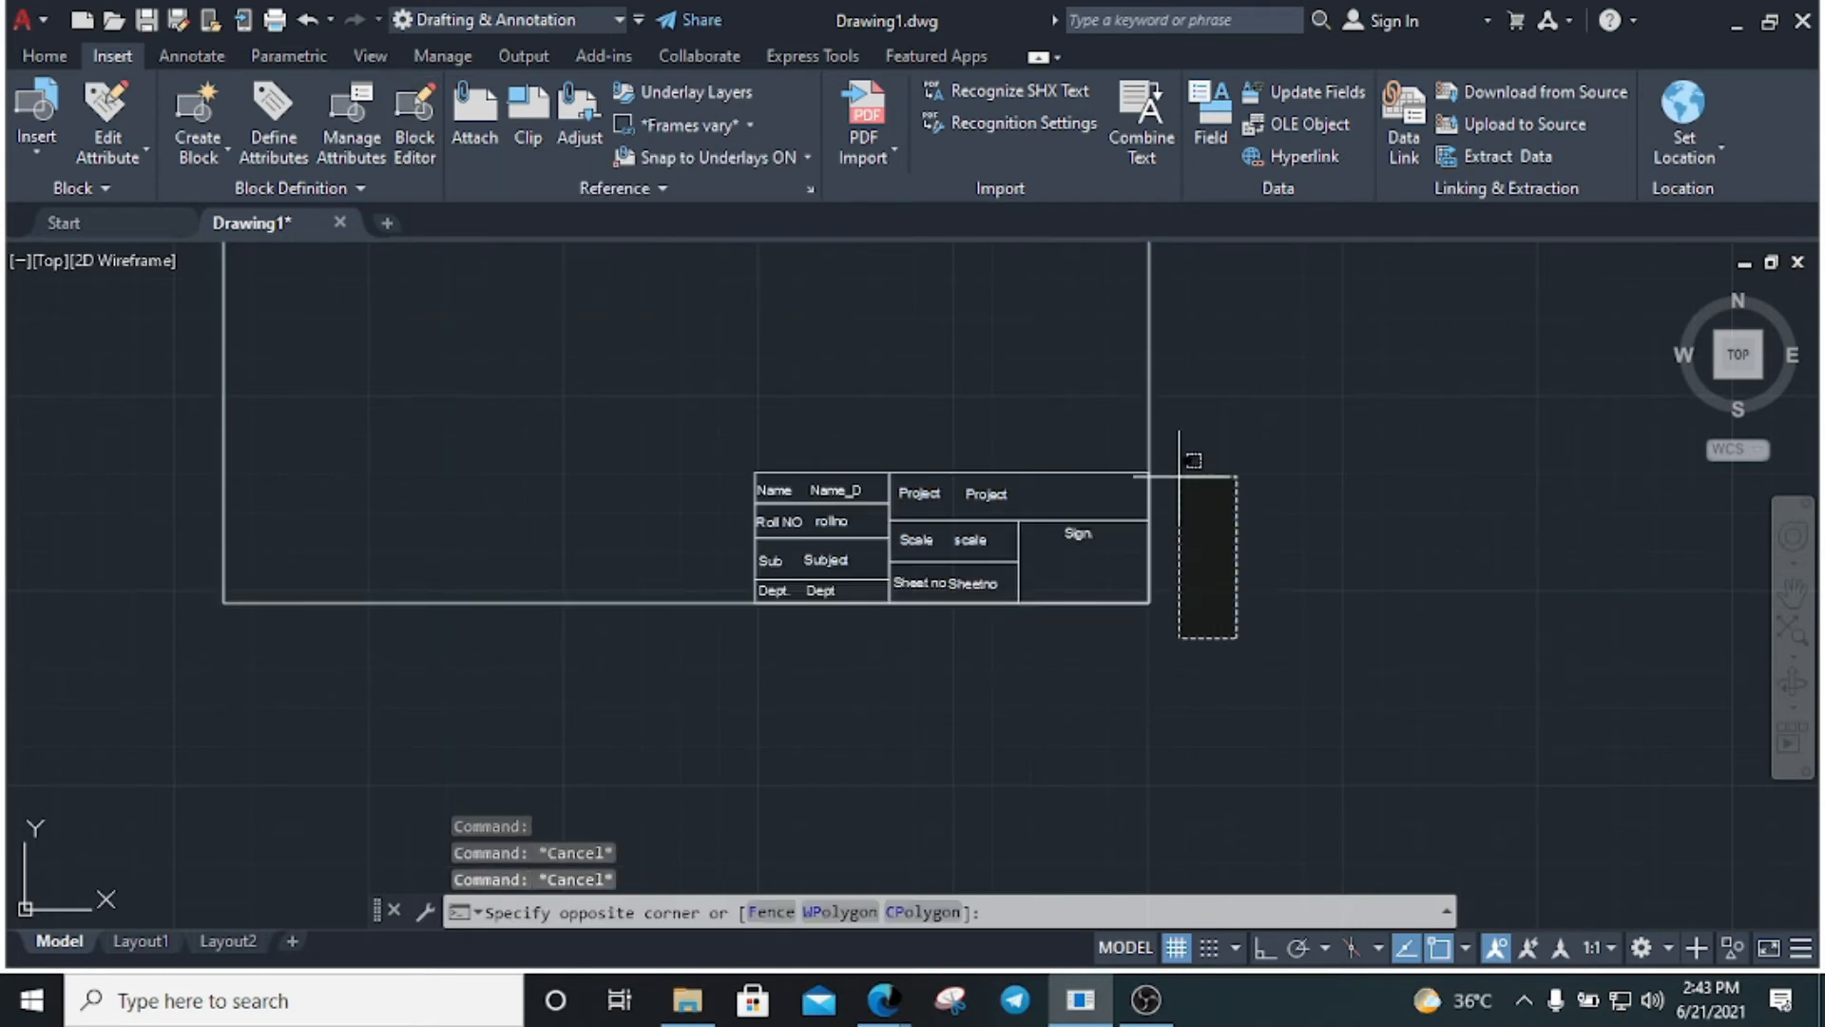
pyautogui.click(1178, 476)
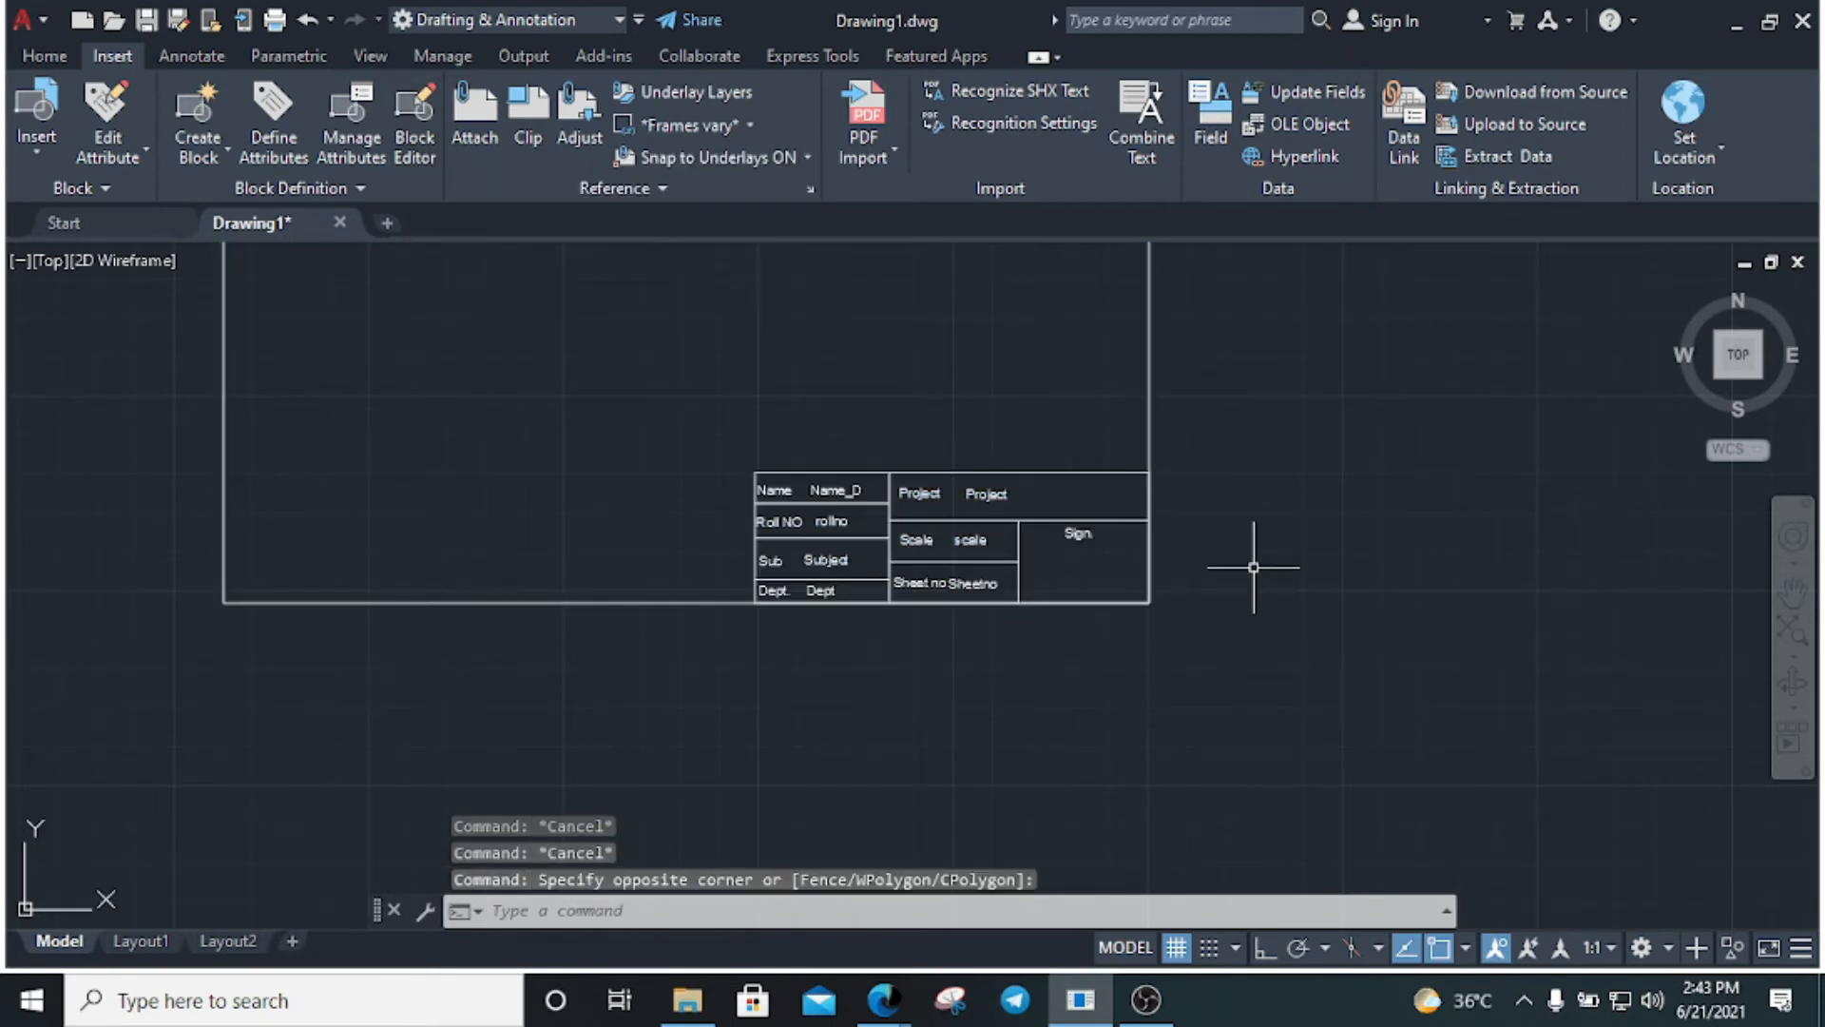
pyautogui.click(1252, 570)
# Write Block: export the titleblock megha block to its own file in Documents
pyautogui.click(200, 156)
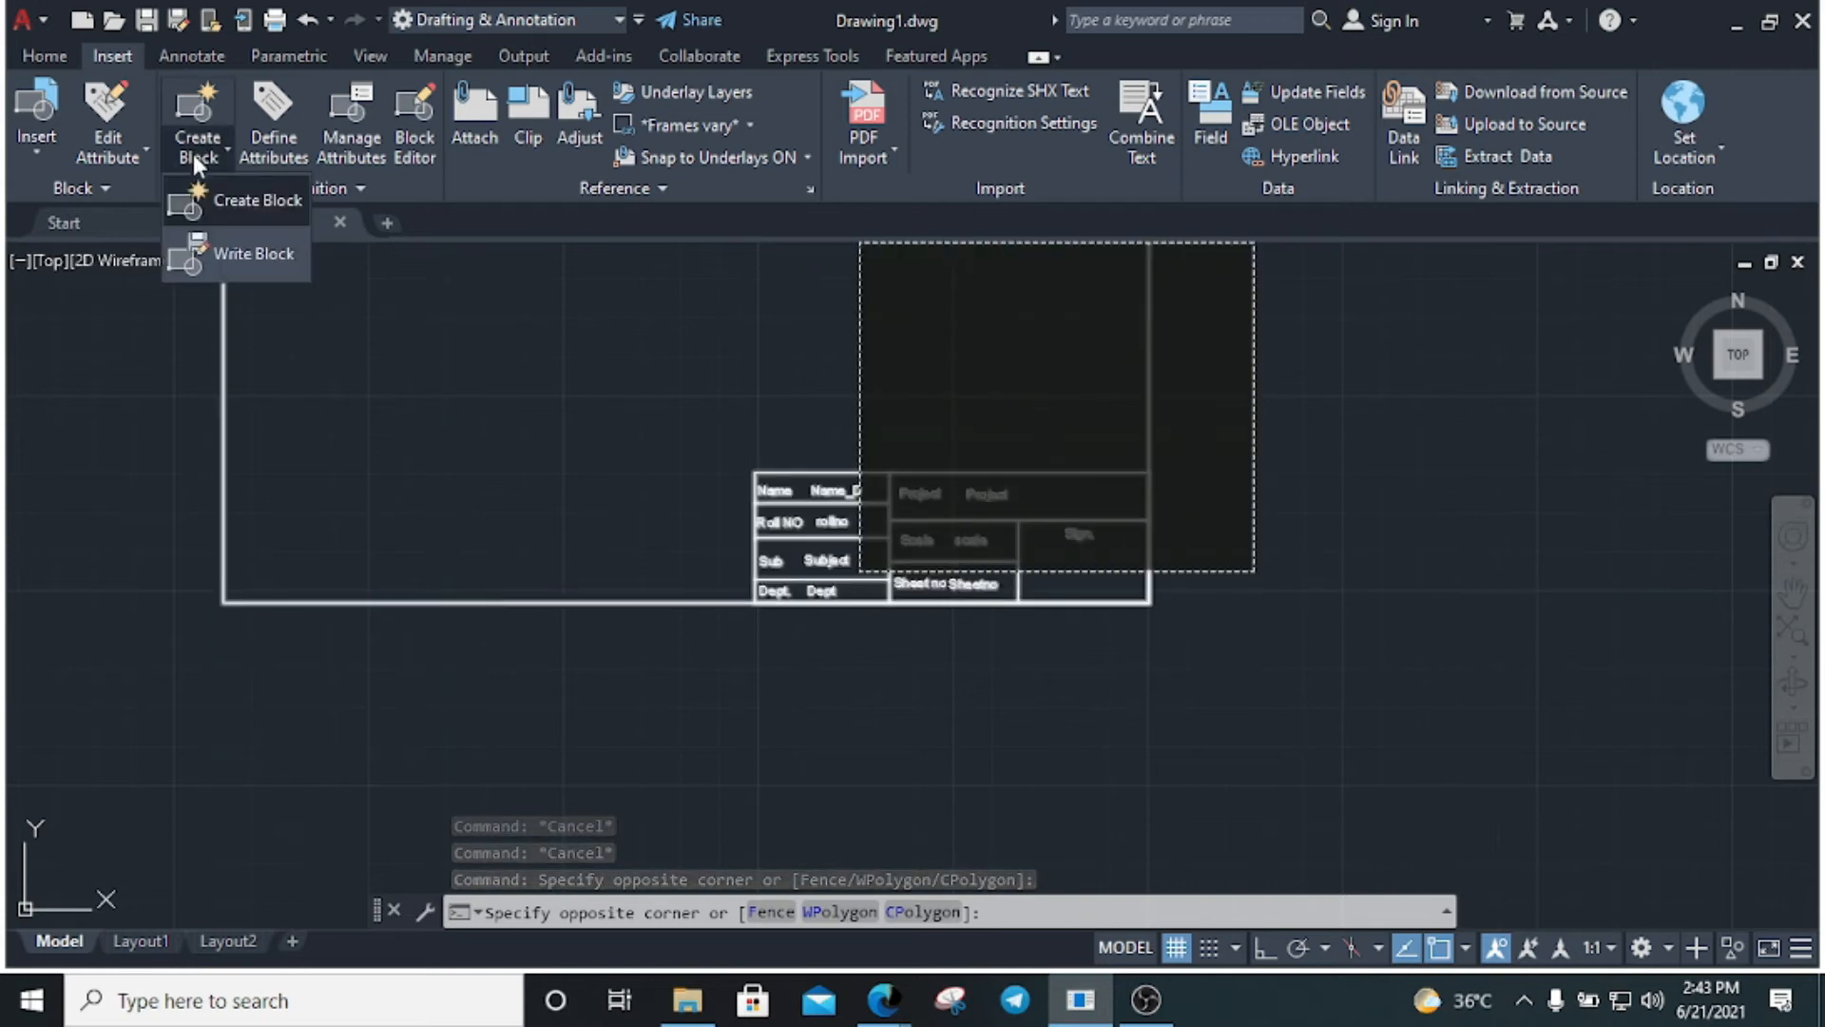
pyautogui.click(242, 253)
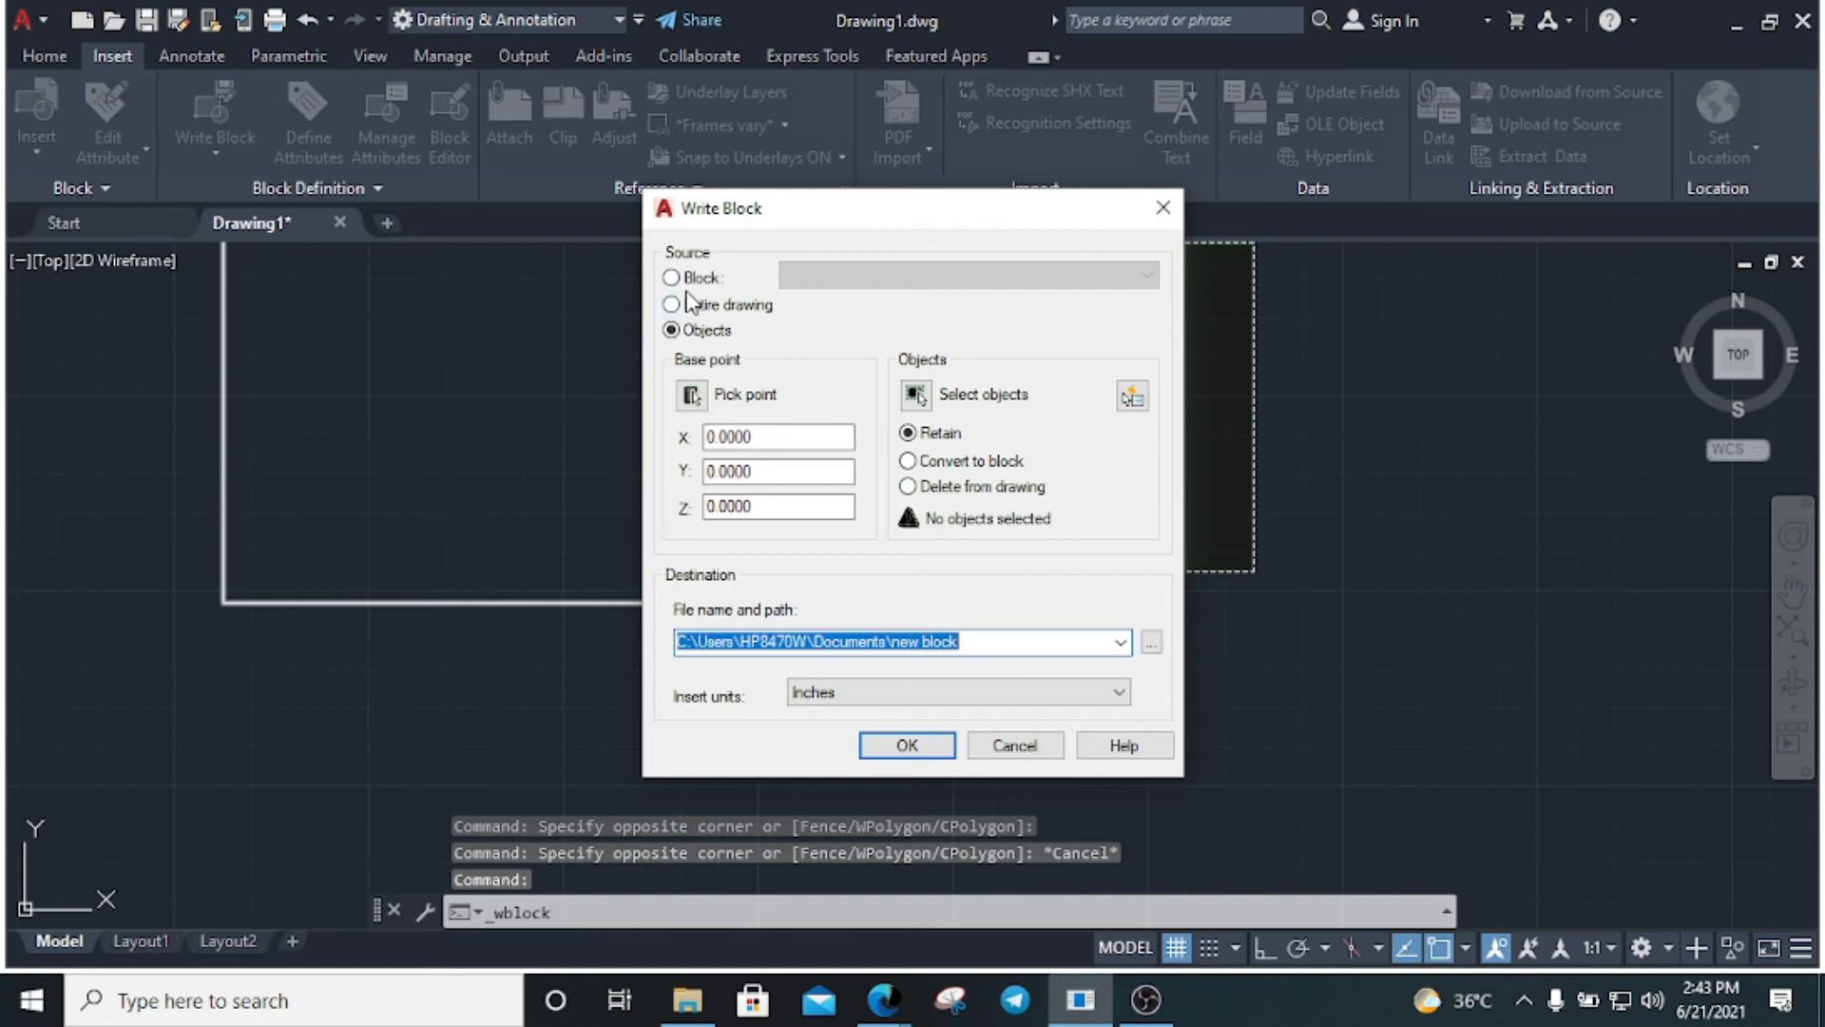
pyautogui.click(681, 277)
pyautogui.click(794, 276)
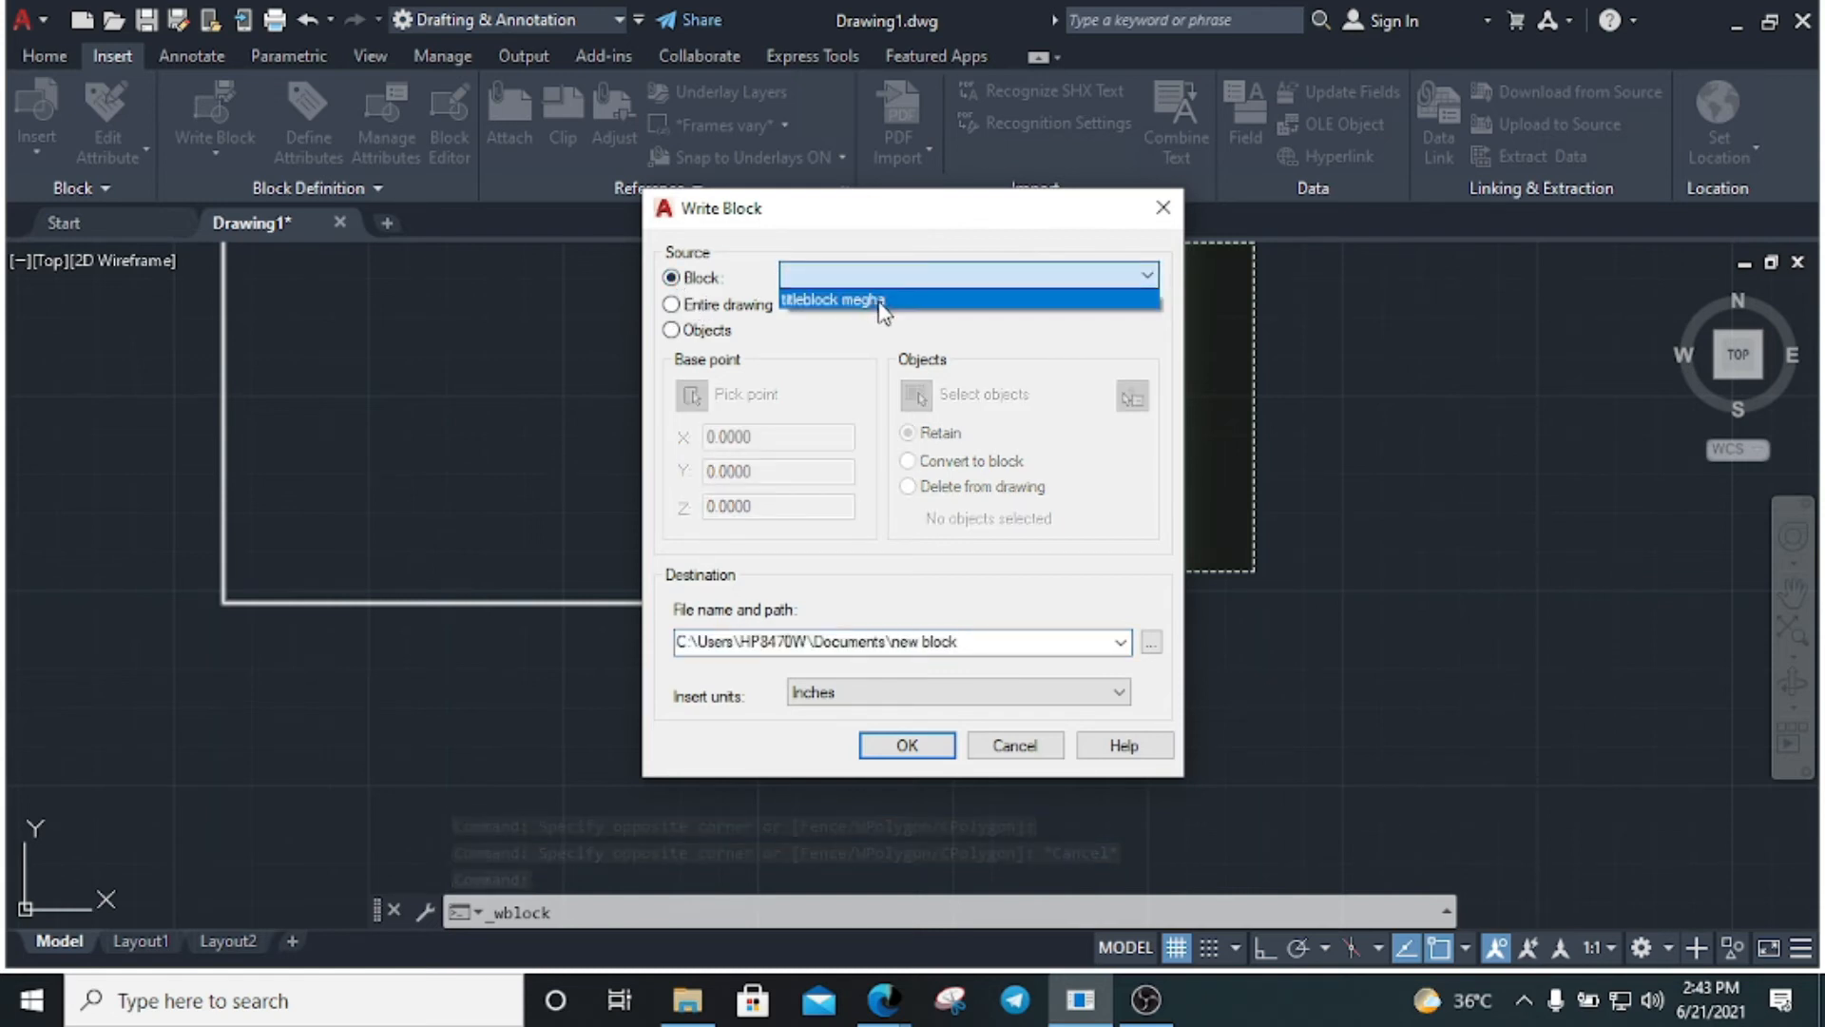
pyautogui.click(880, 301)
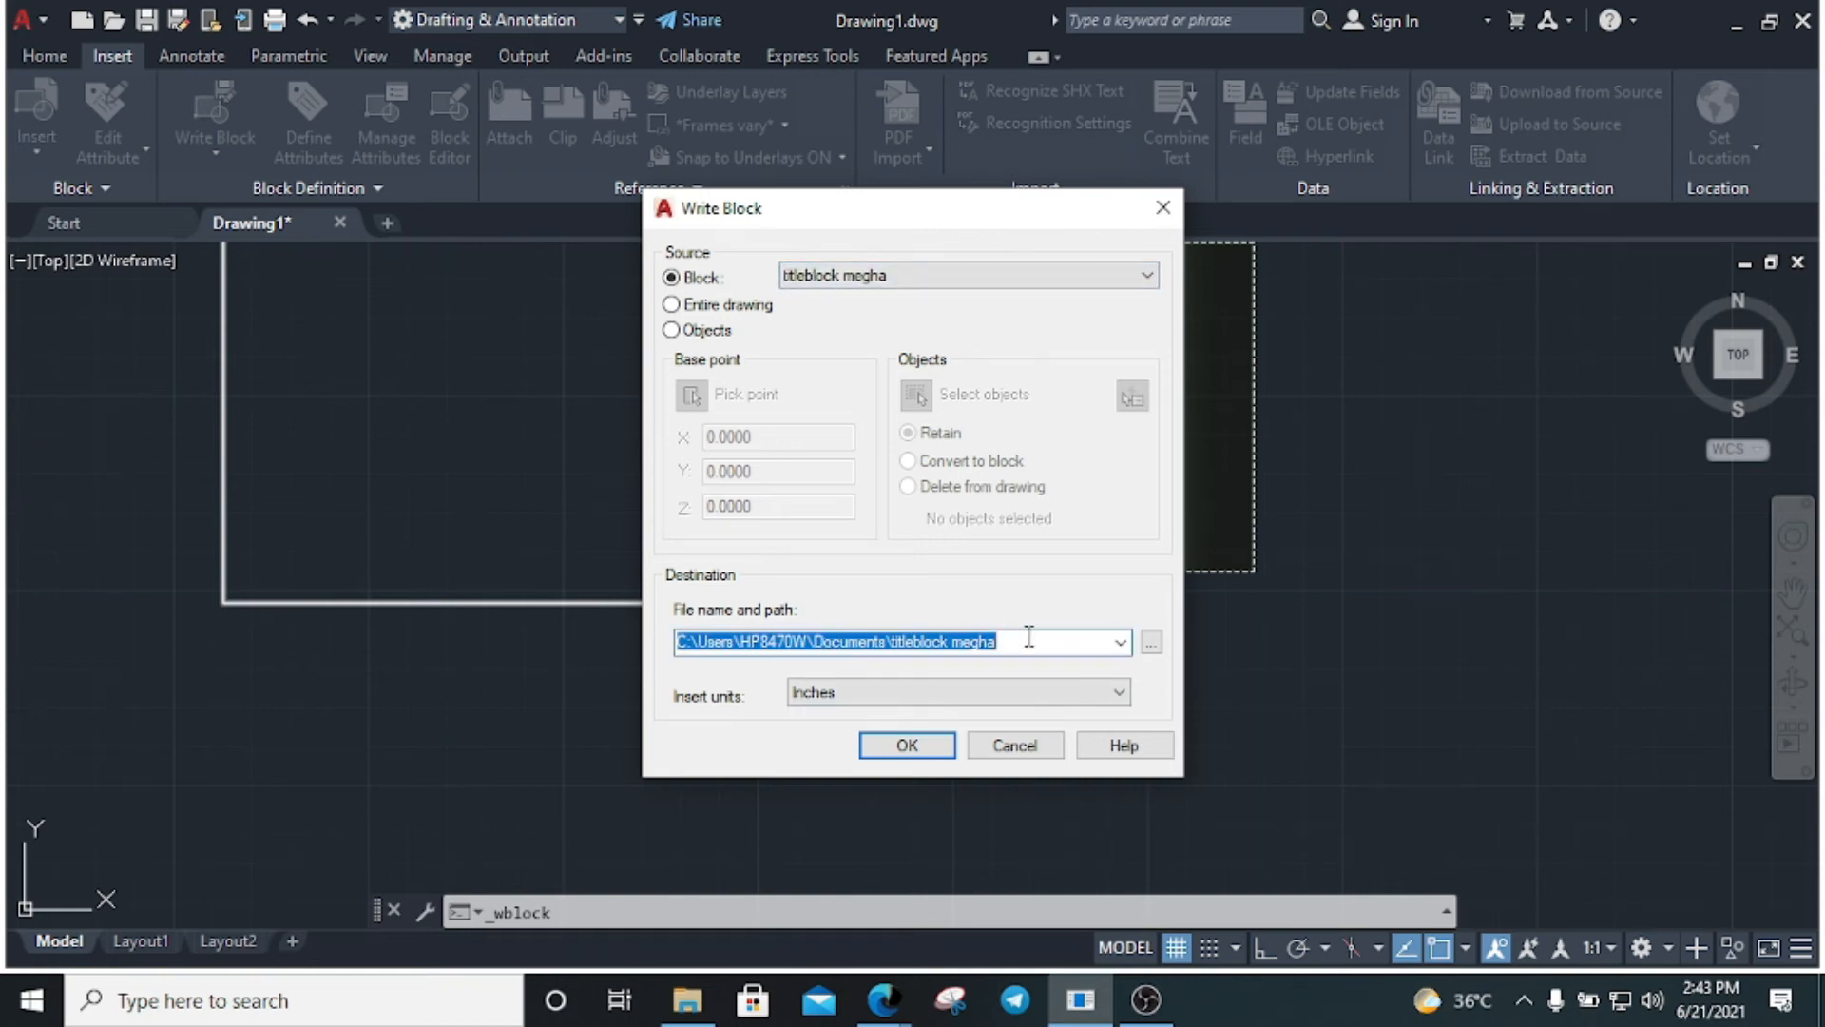
pyautogui.click(1034, 640)
pyautogui.click(908, 745)
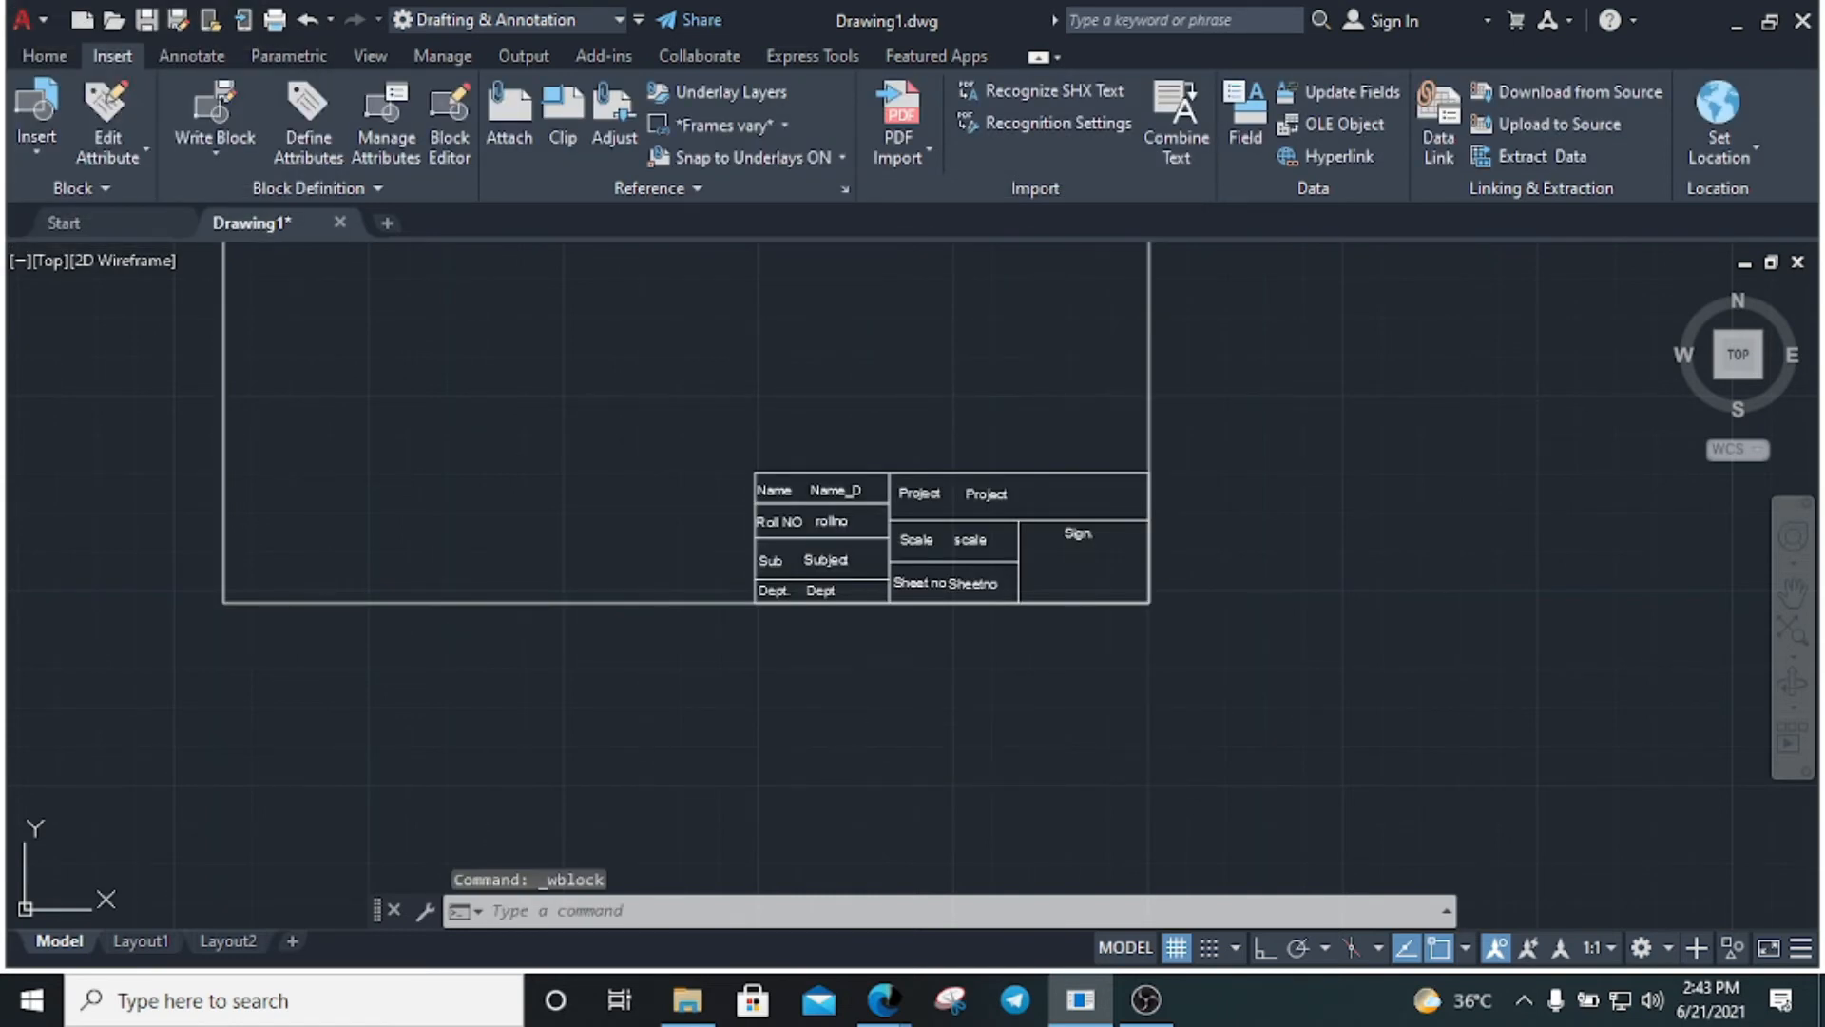
pyautogui.hotkey('ctrl', 'n')
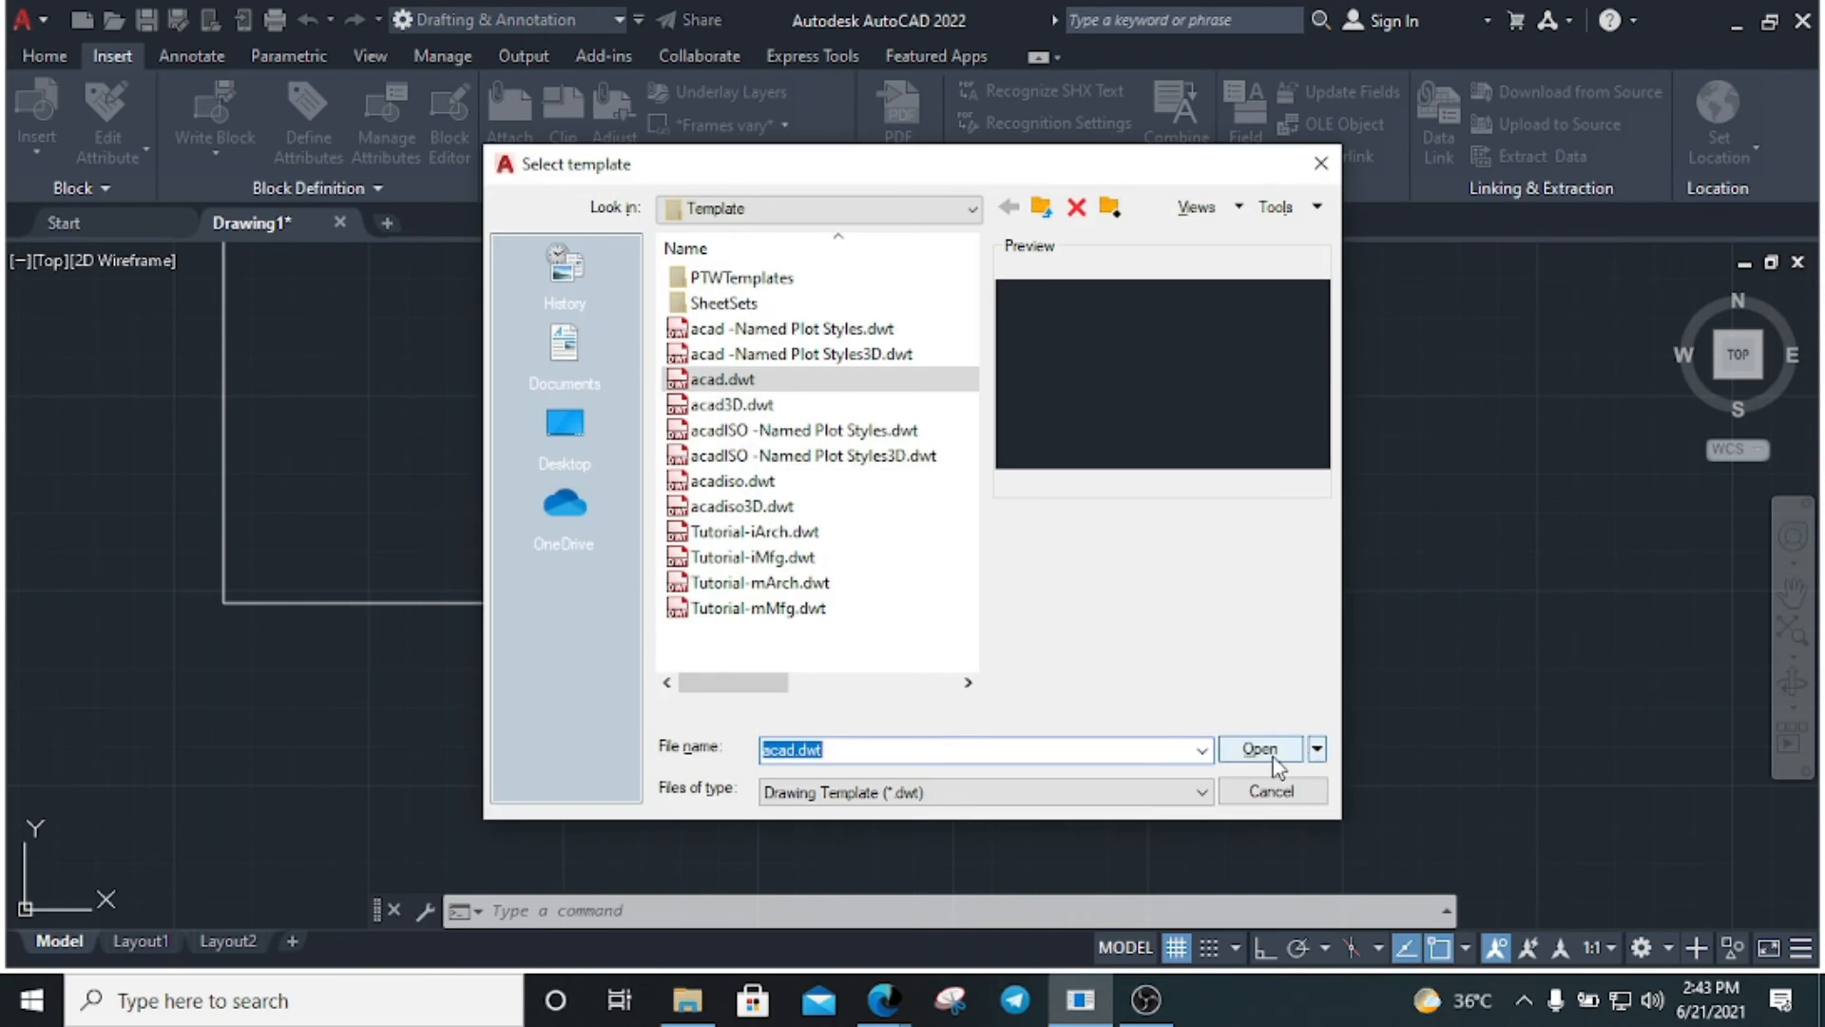
# Create Drawing2 from acad.dwt and run INSERT (I) to bring up the Blocks palette
pyautogui.click(1274, 760)
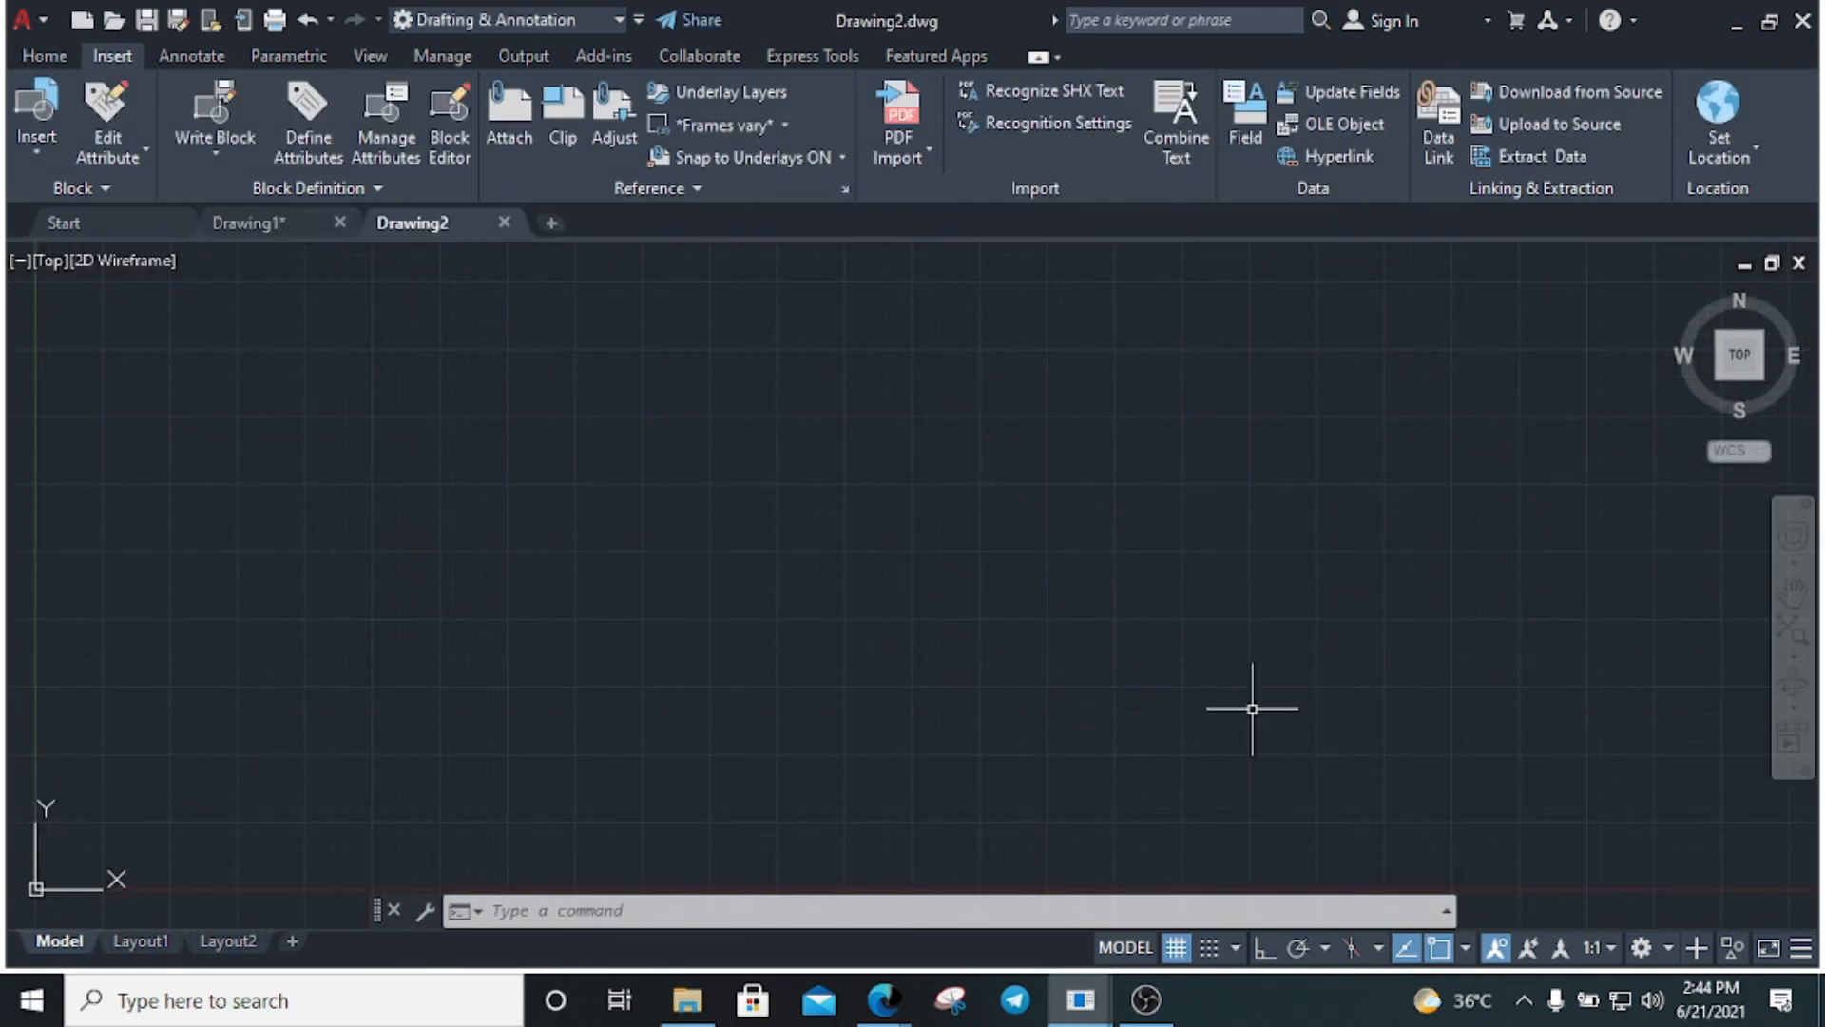
pyautogui.click(768, 505)
pyautogui.moveTo(1102, 639); pyautogui.dragTo(615, 442)
pyautogui.press('Escape')
pyautogui.press('Escape')
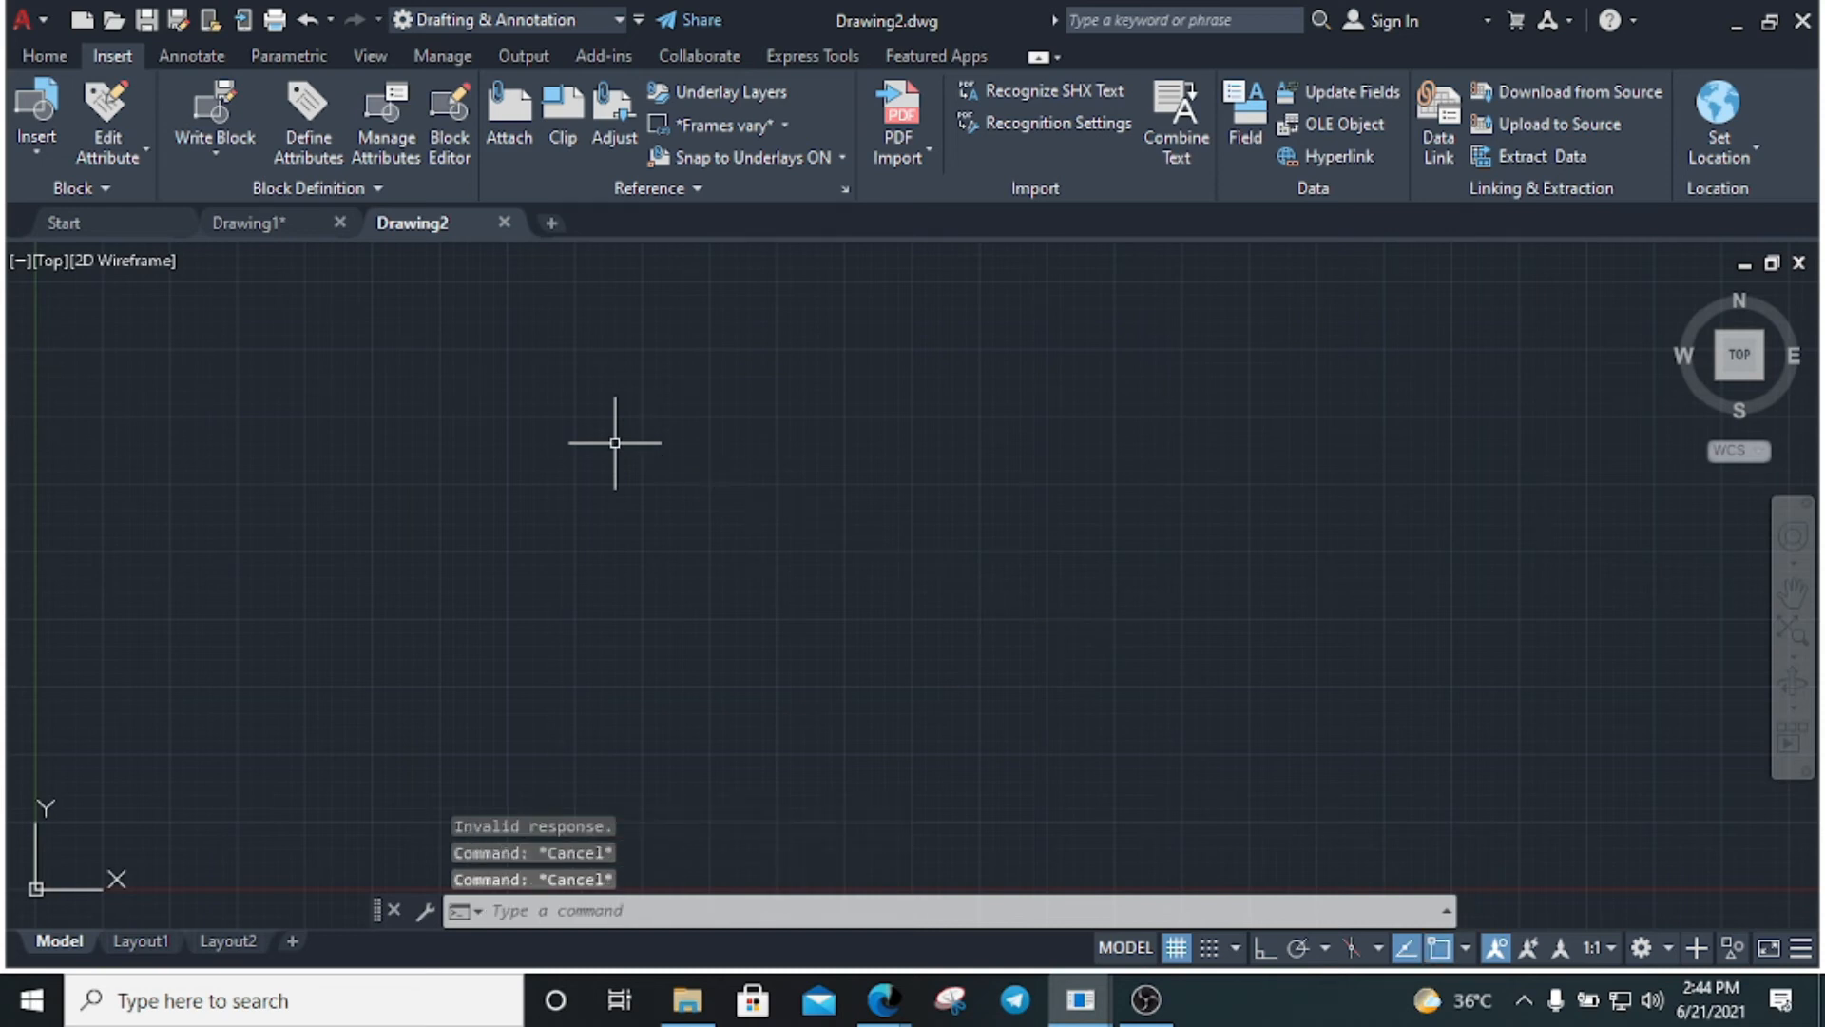
pyautogui.write('i')
pyautogui.press('Return')
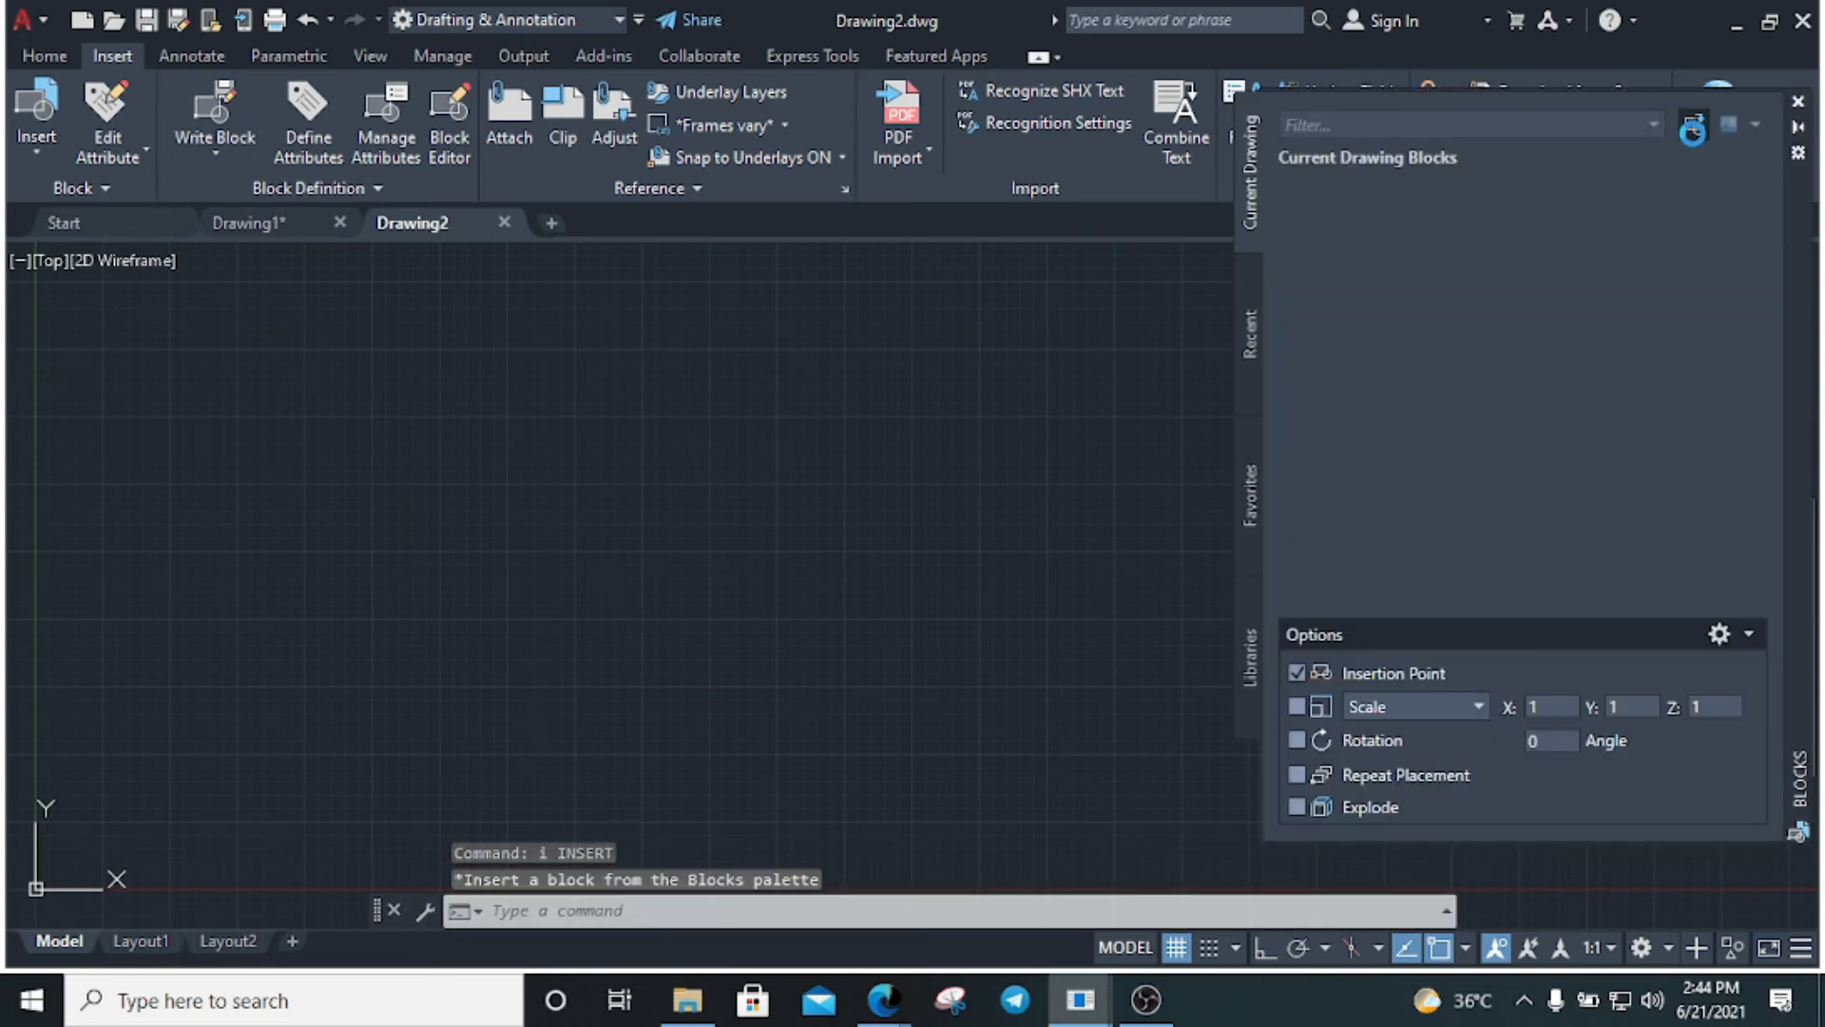
# Insert titleblock megha.dwg from Documents and type the person's name into Name_P
pyautogui.click(1693, 124)
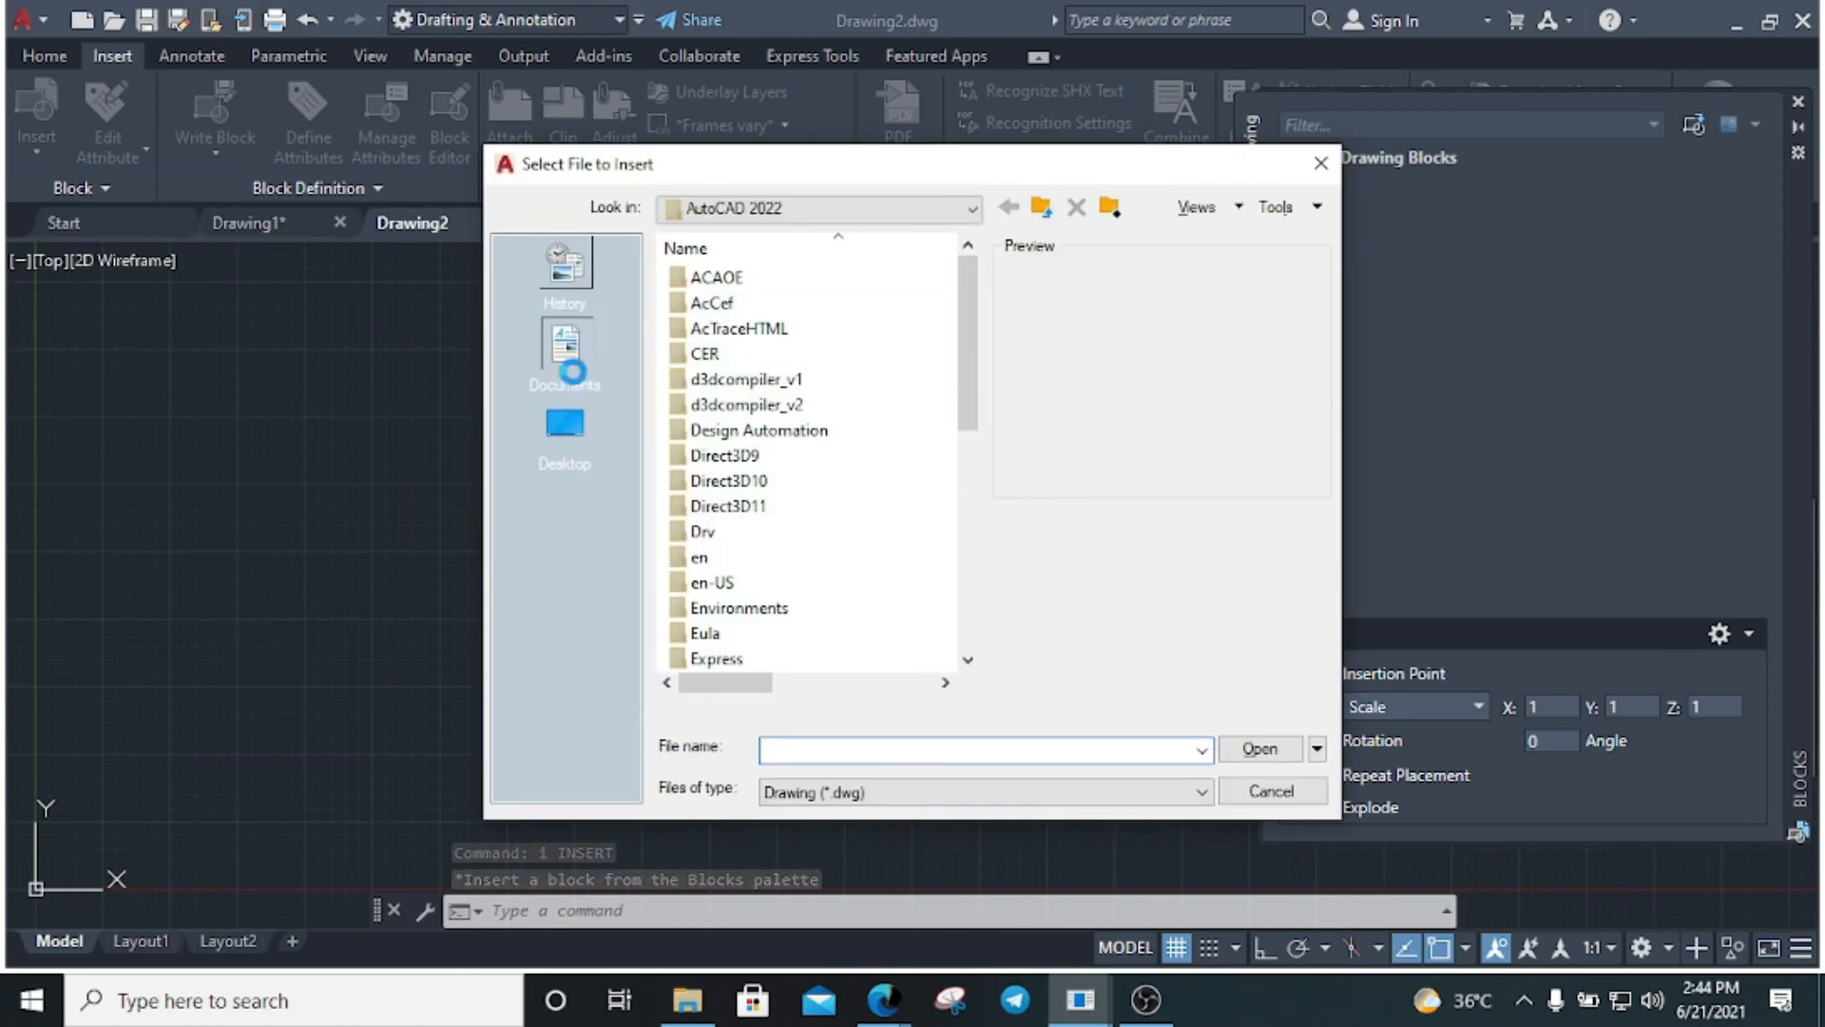
pyautogui.click(563, 347)
pyautogui.scroll(-5, 775, 560)
pyautogui.scroll(-5, 772, 563)
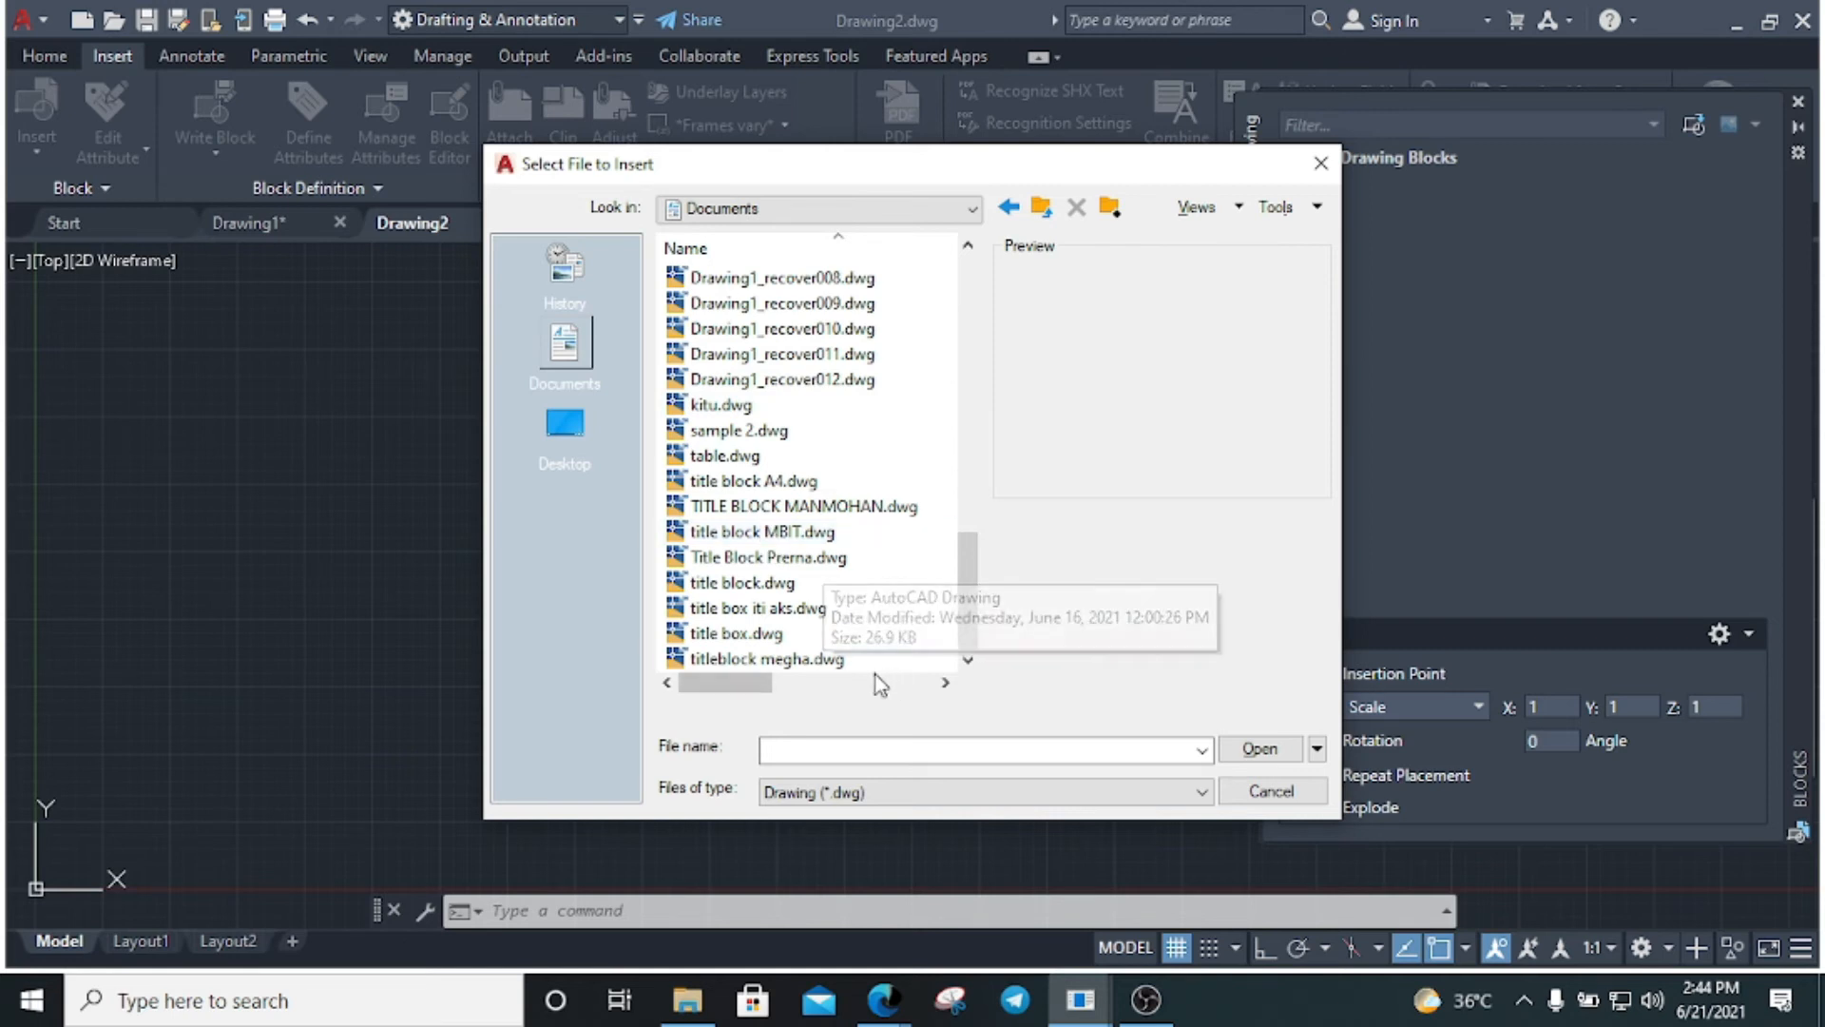
pyautogui.click(766, 658)
pyautogui.click(1259, 750)
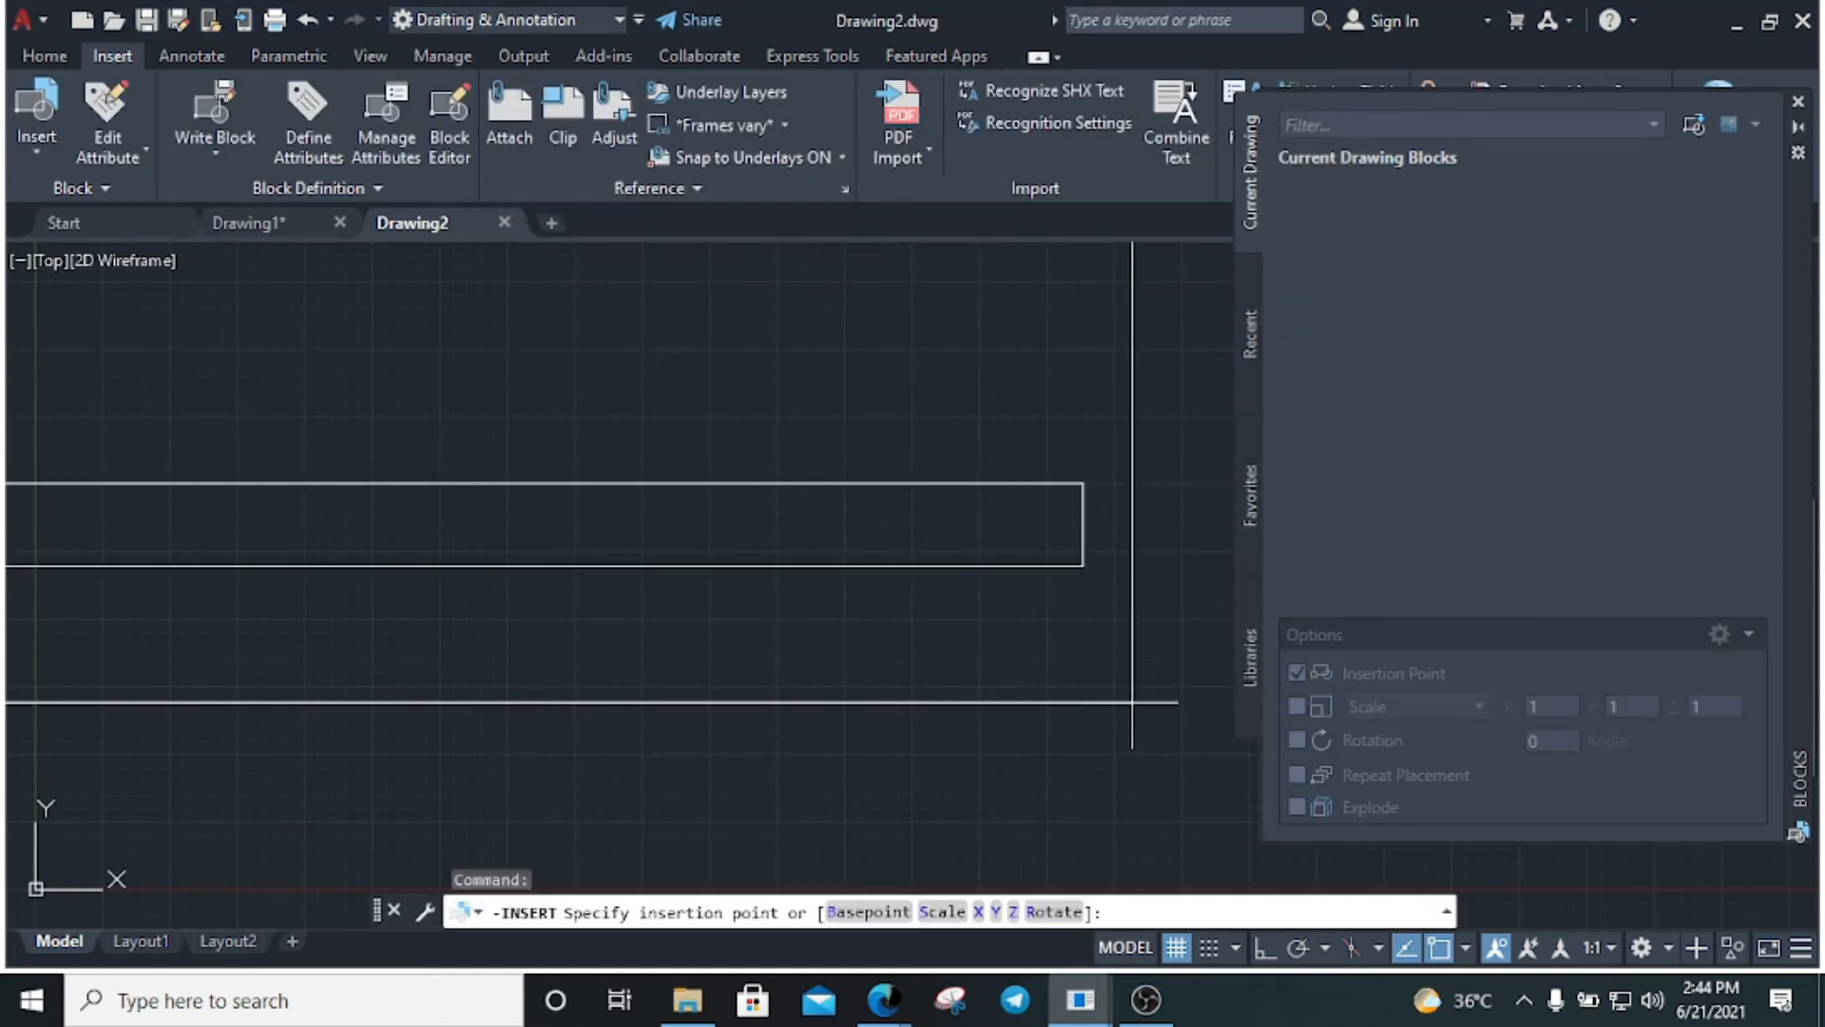
pyautogui.click(1134, 713)
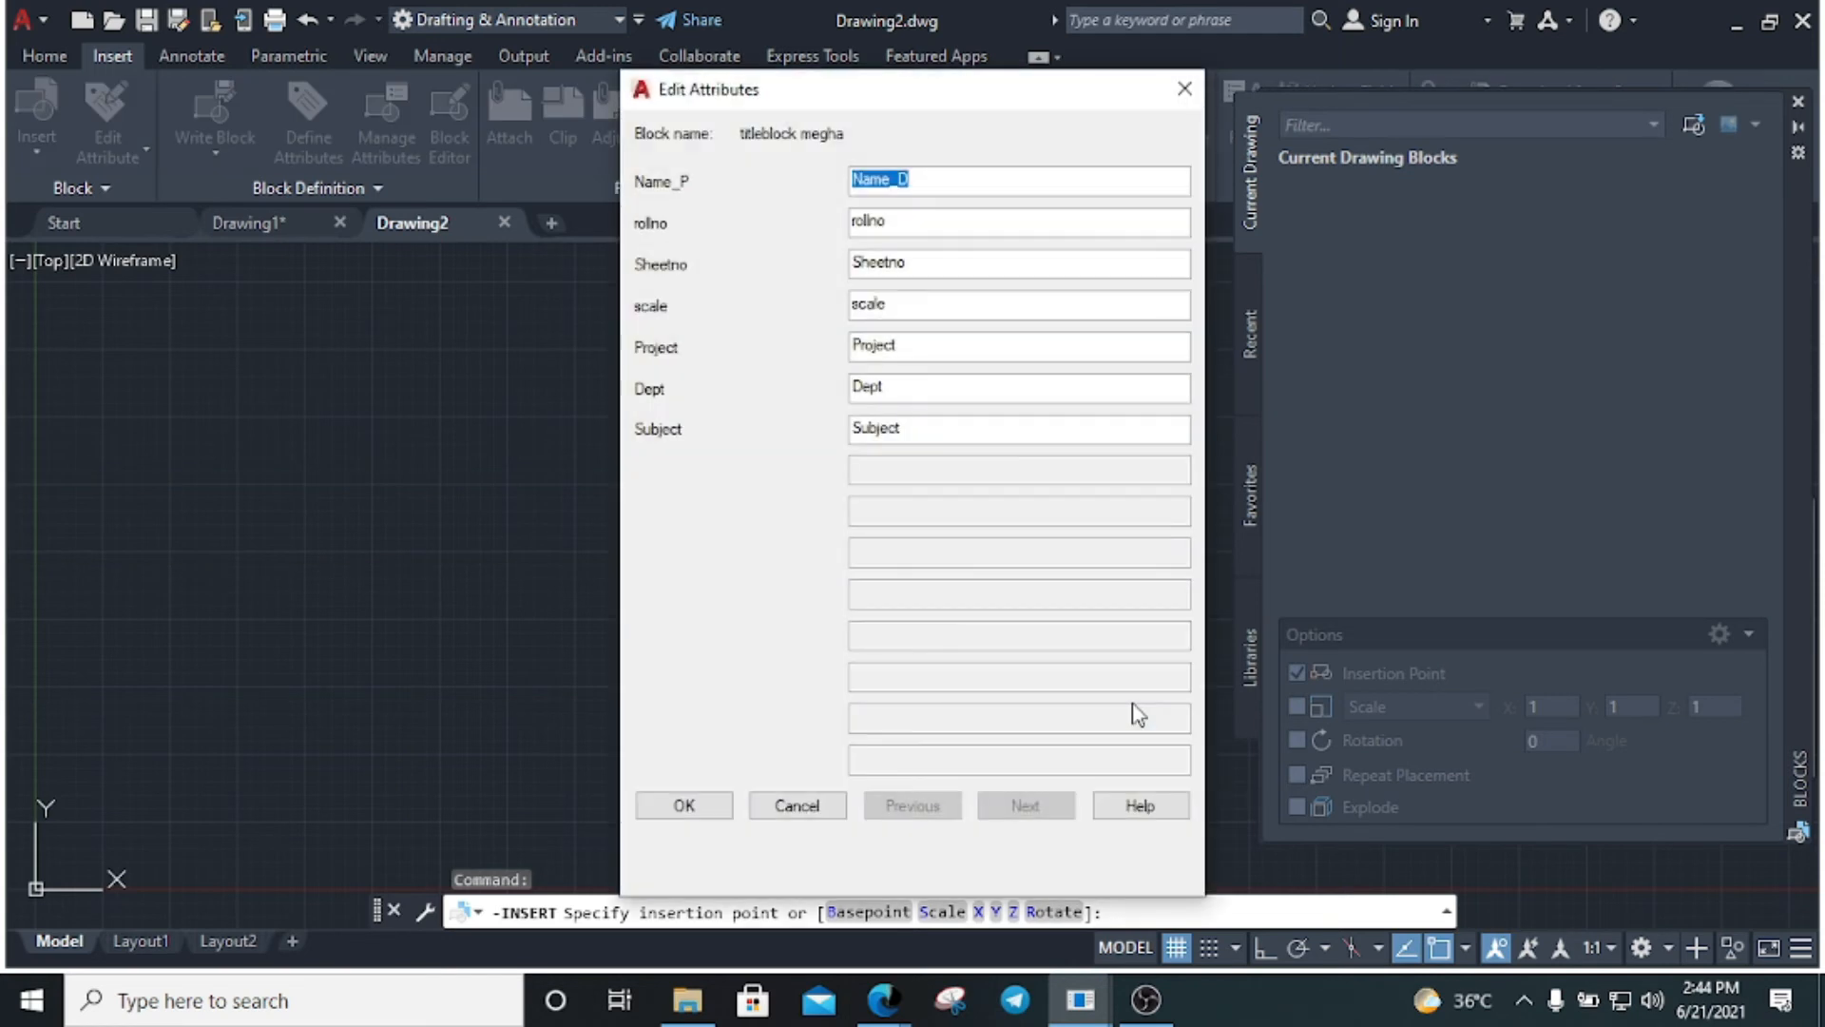
pyautogui.write('Megha')
pyautogui.doubleClick(903, 220)
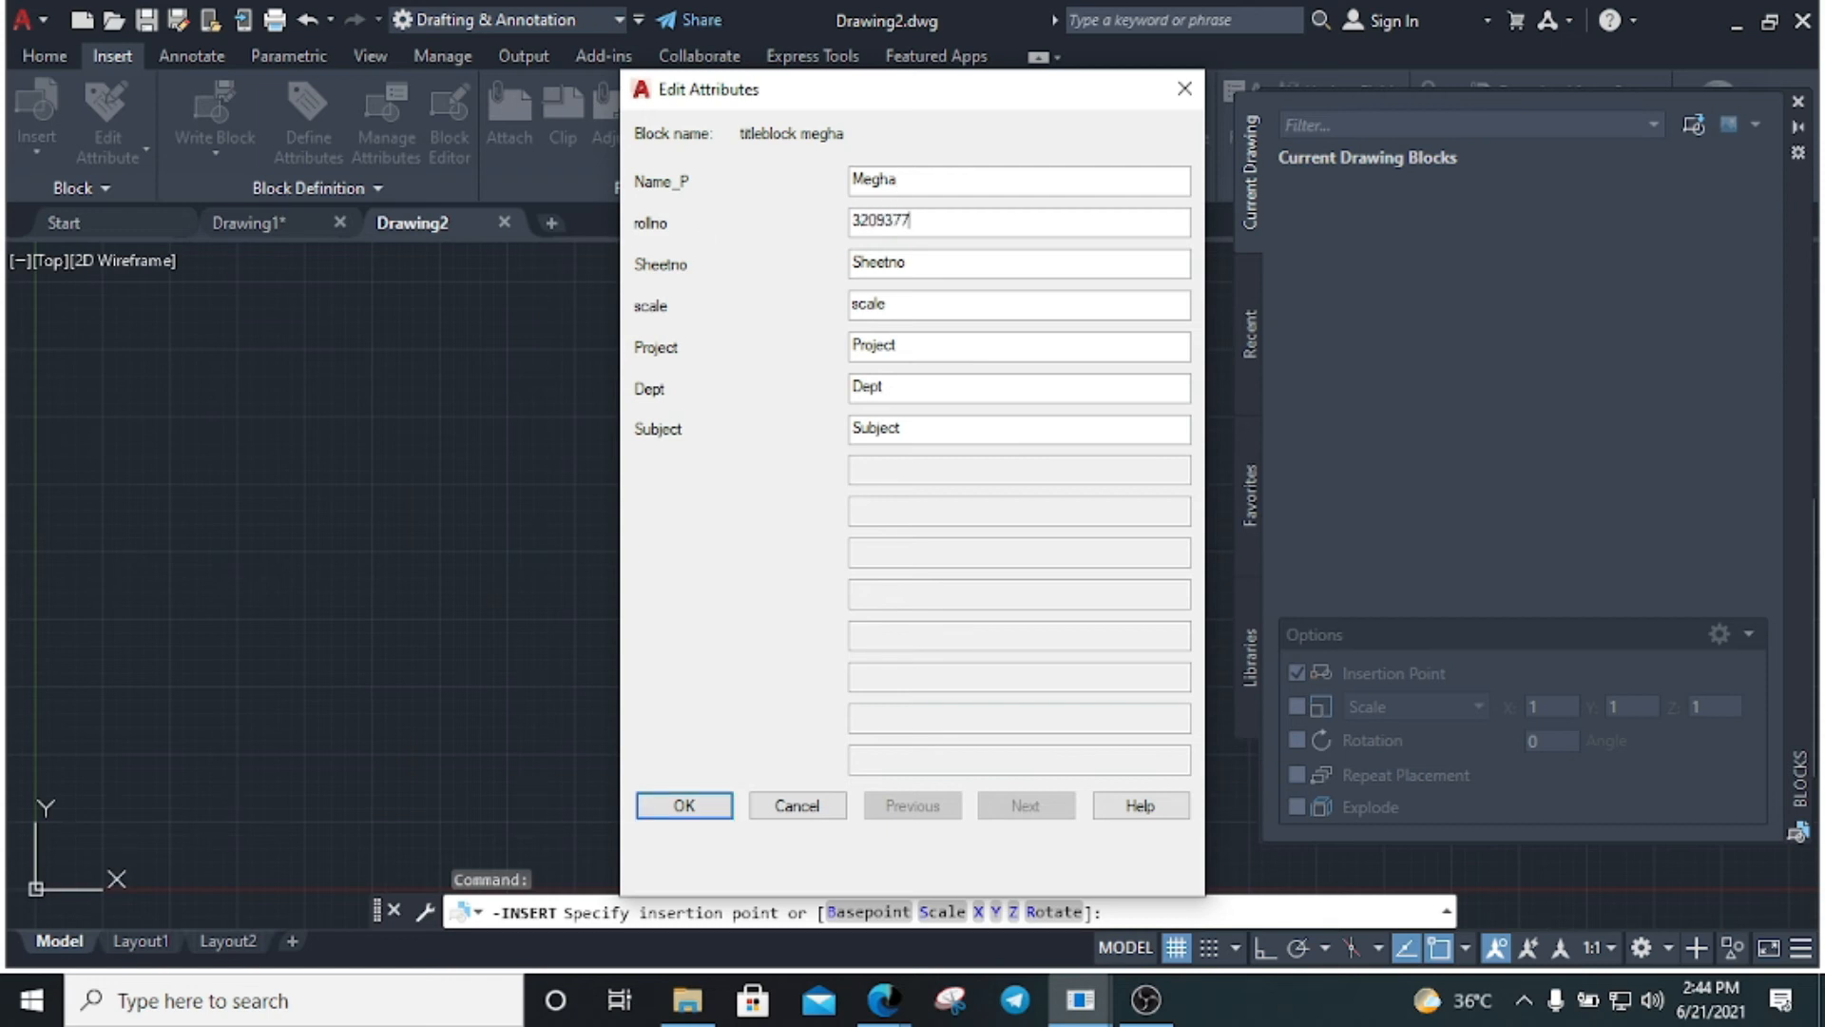
# Enter the roll number, Sheetno 001, scale 1:1, Project Ground Floor, Dept Arch., Subject BM, and confirm
pyautogui.doubleClick(957, 266)
pyautogui.write('001')
pyautogui.doubleClick(933, 305)
pyautogui.write('1:1')
pyautogui.doubleClick(941, 346)
pyautogui.write('Ground Floor')
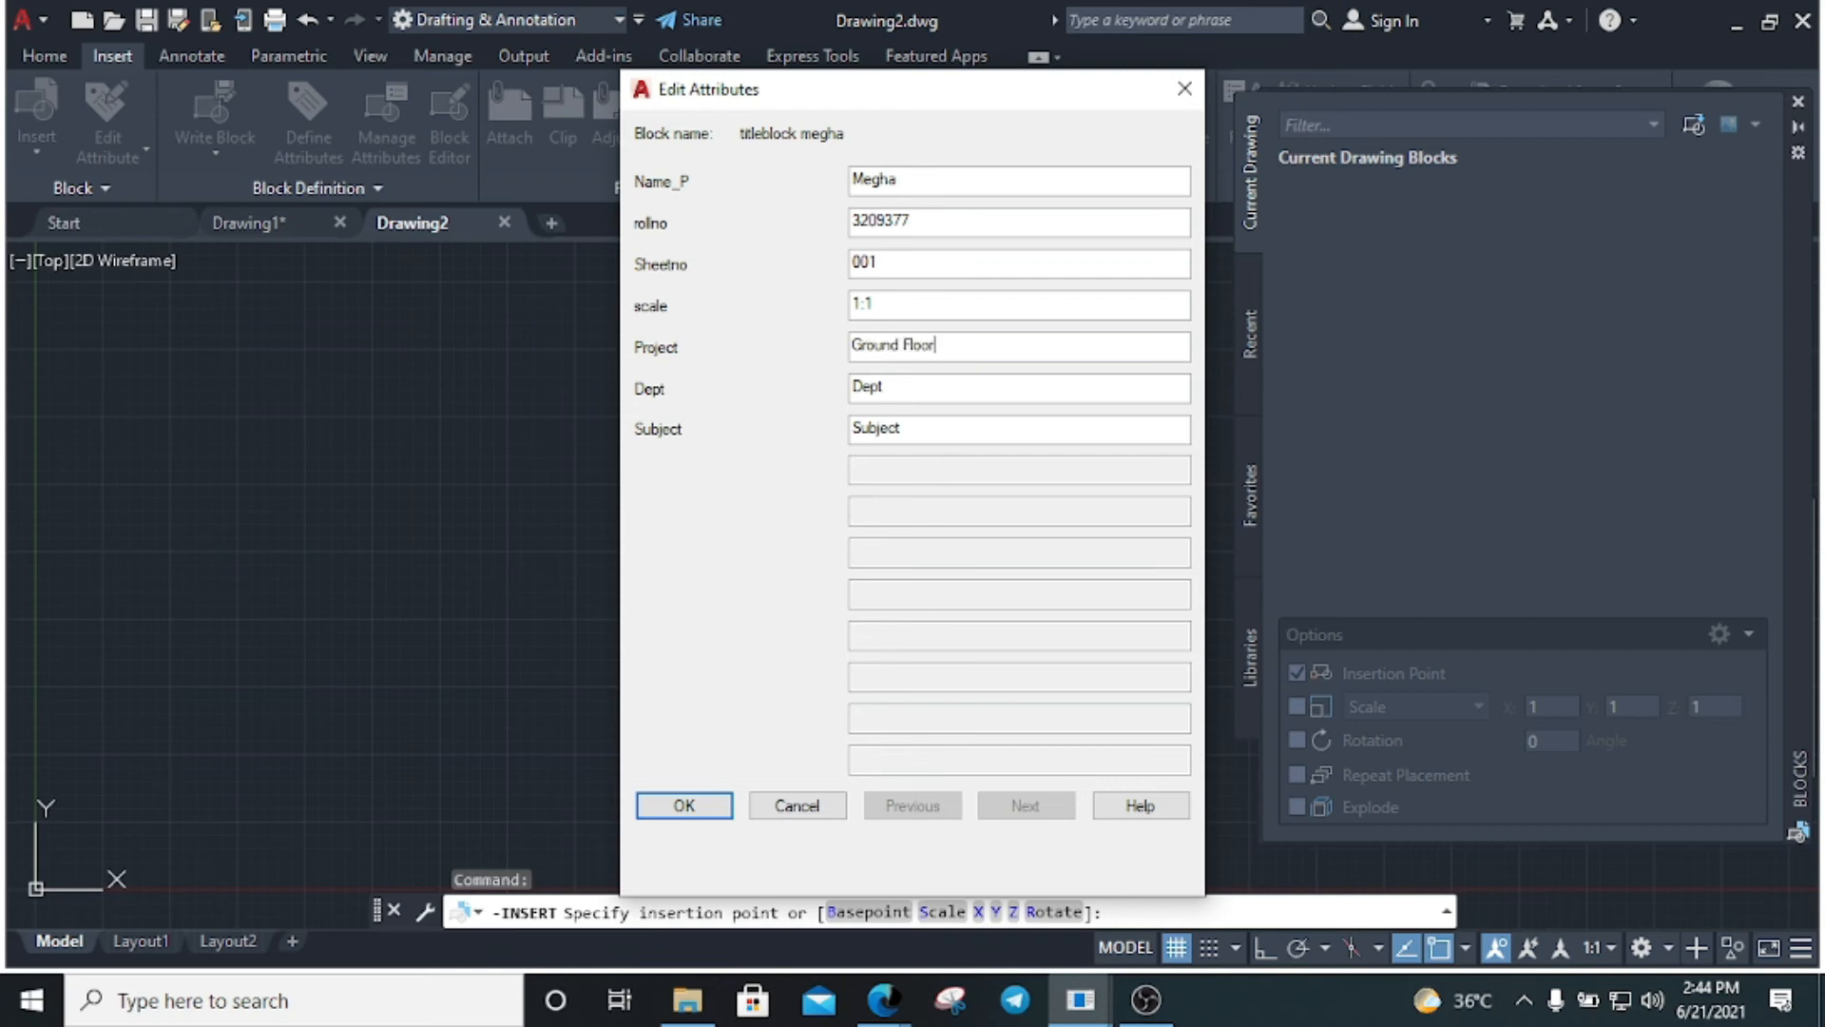
pyautogui.doubleClick(941, 384)
pyautogui.write('Arch')
pyautogui.moveTo(939, 427); pyautogui.dragTo(641, 419)
pyautogui.write('BM')
pyautogui.click(715, 808)
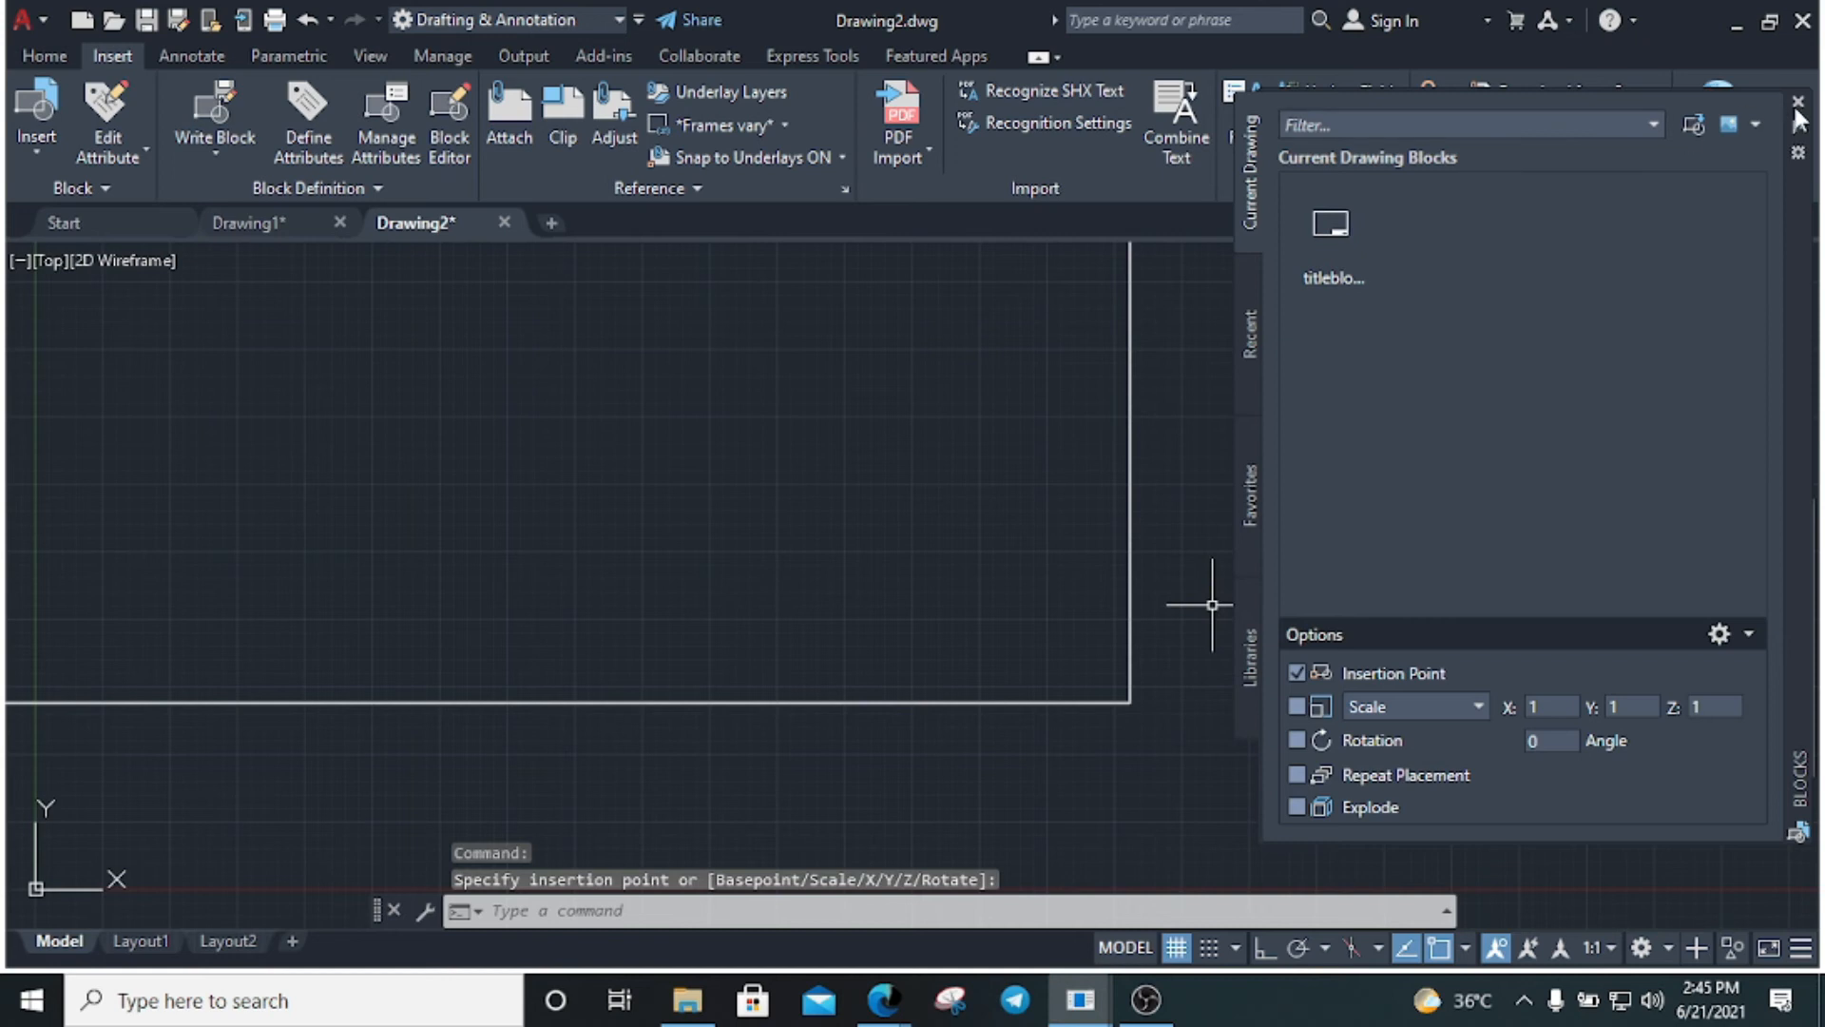
# Zoom to check the filled-in title block, then close the Drawing2 tab
pyautogui.scroll(-2, 1127, 665)
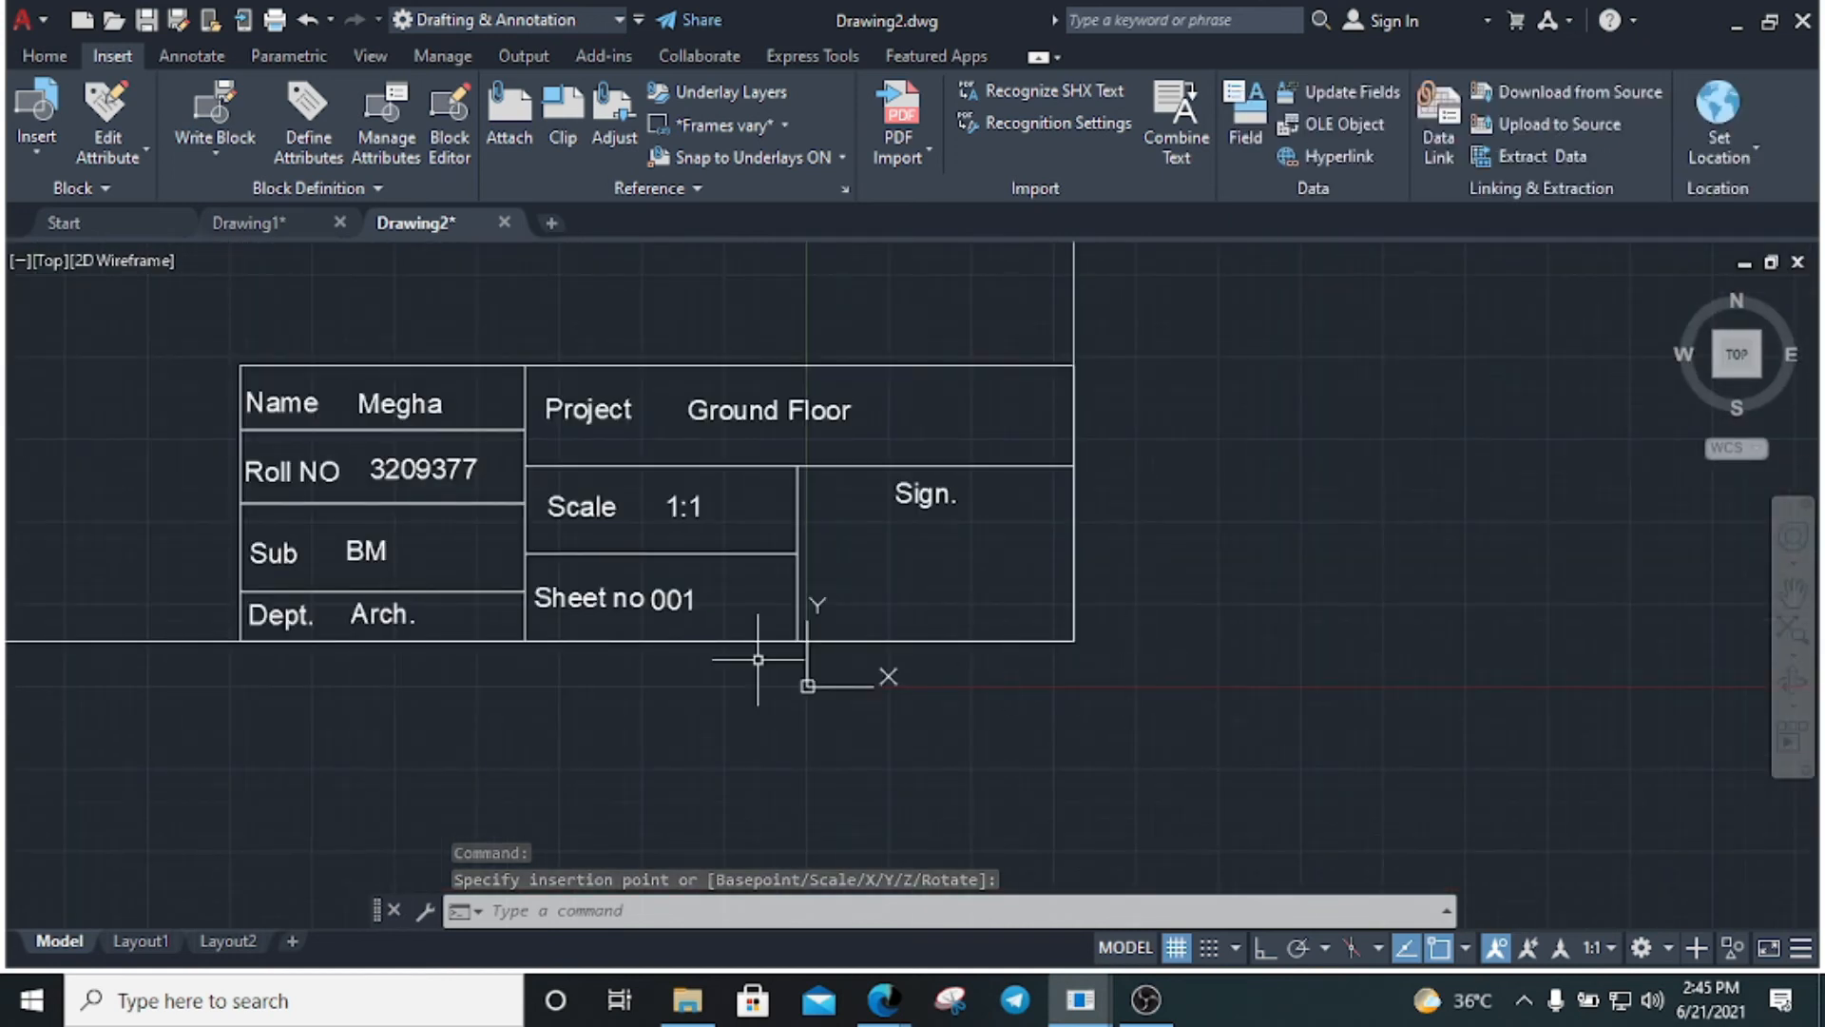
pyautogui.scroll(-6, 903, 699)
pyautogui.scroll(5, 660, 613)
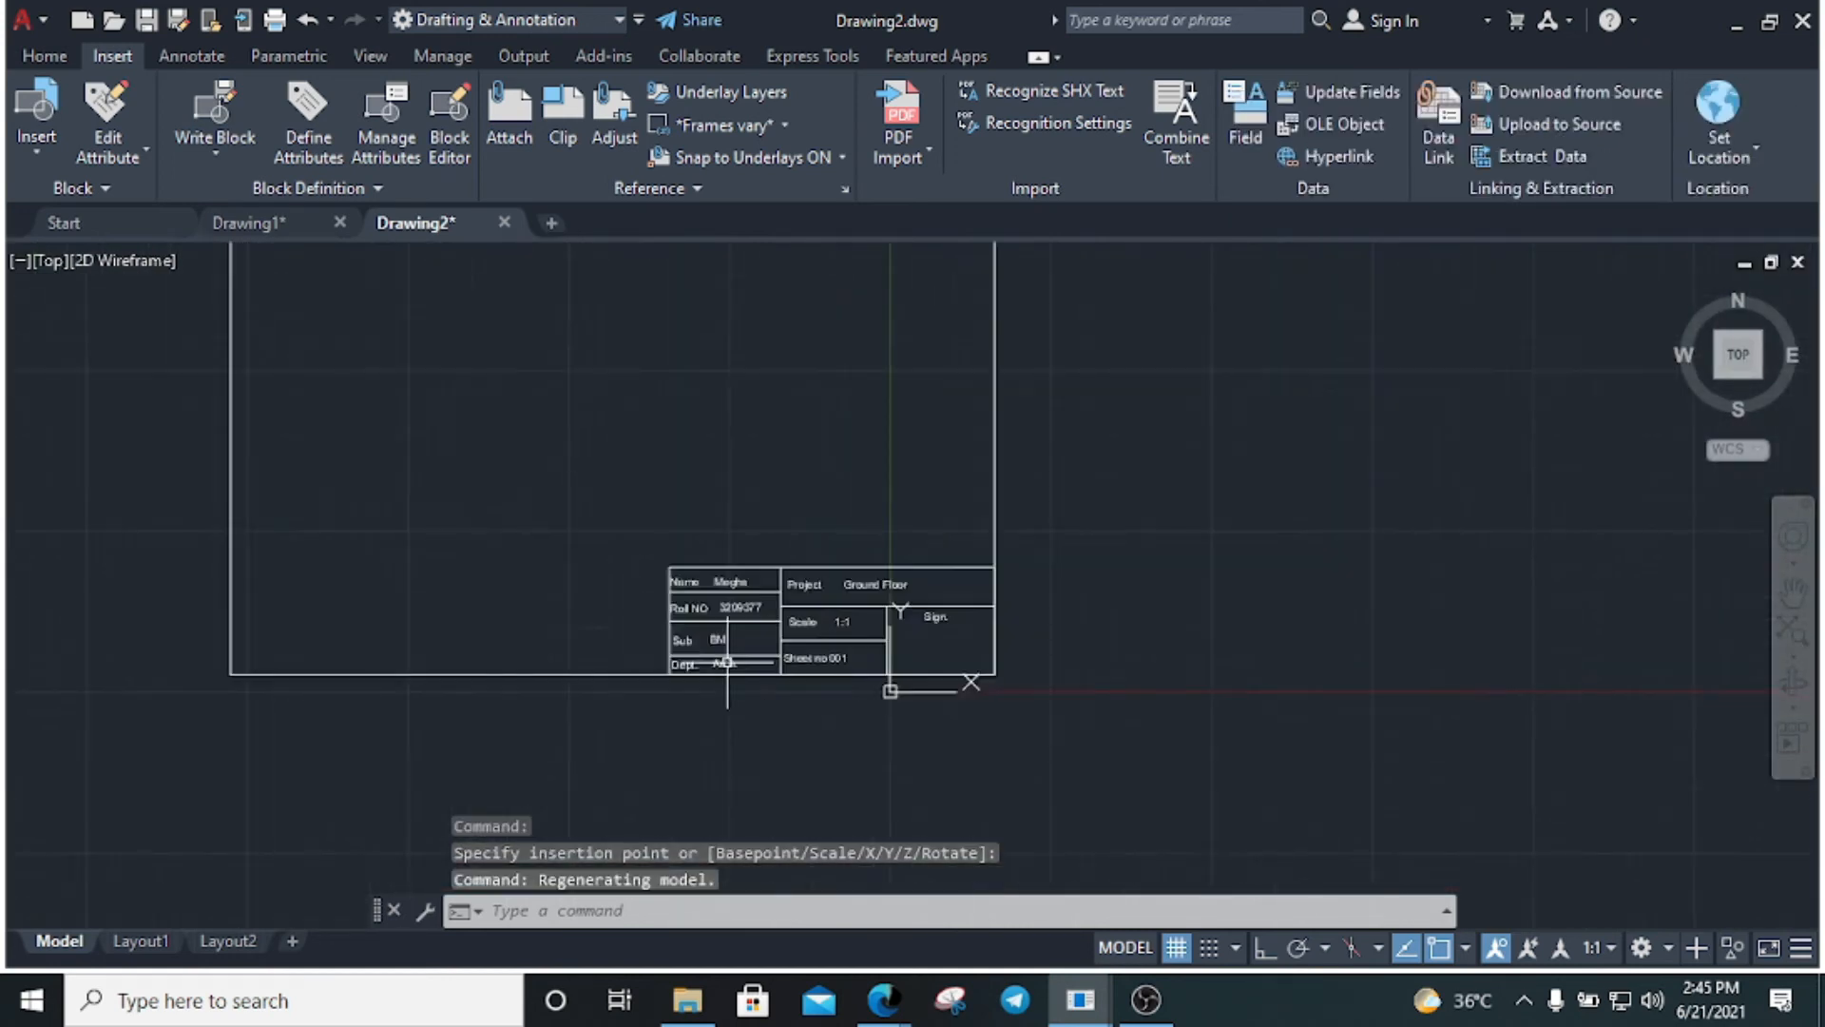
pyautogui.scroll(-2, 660, 613)
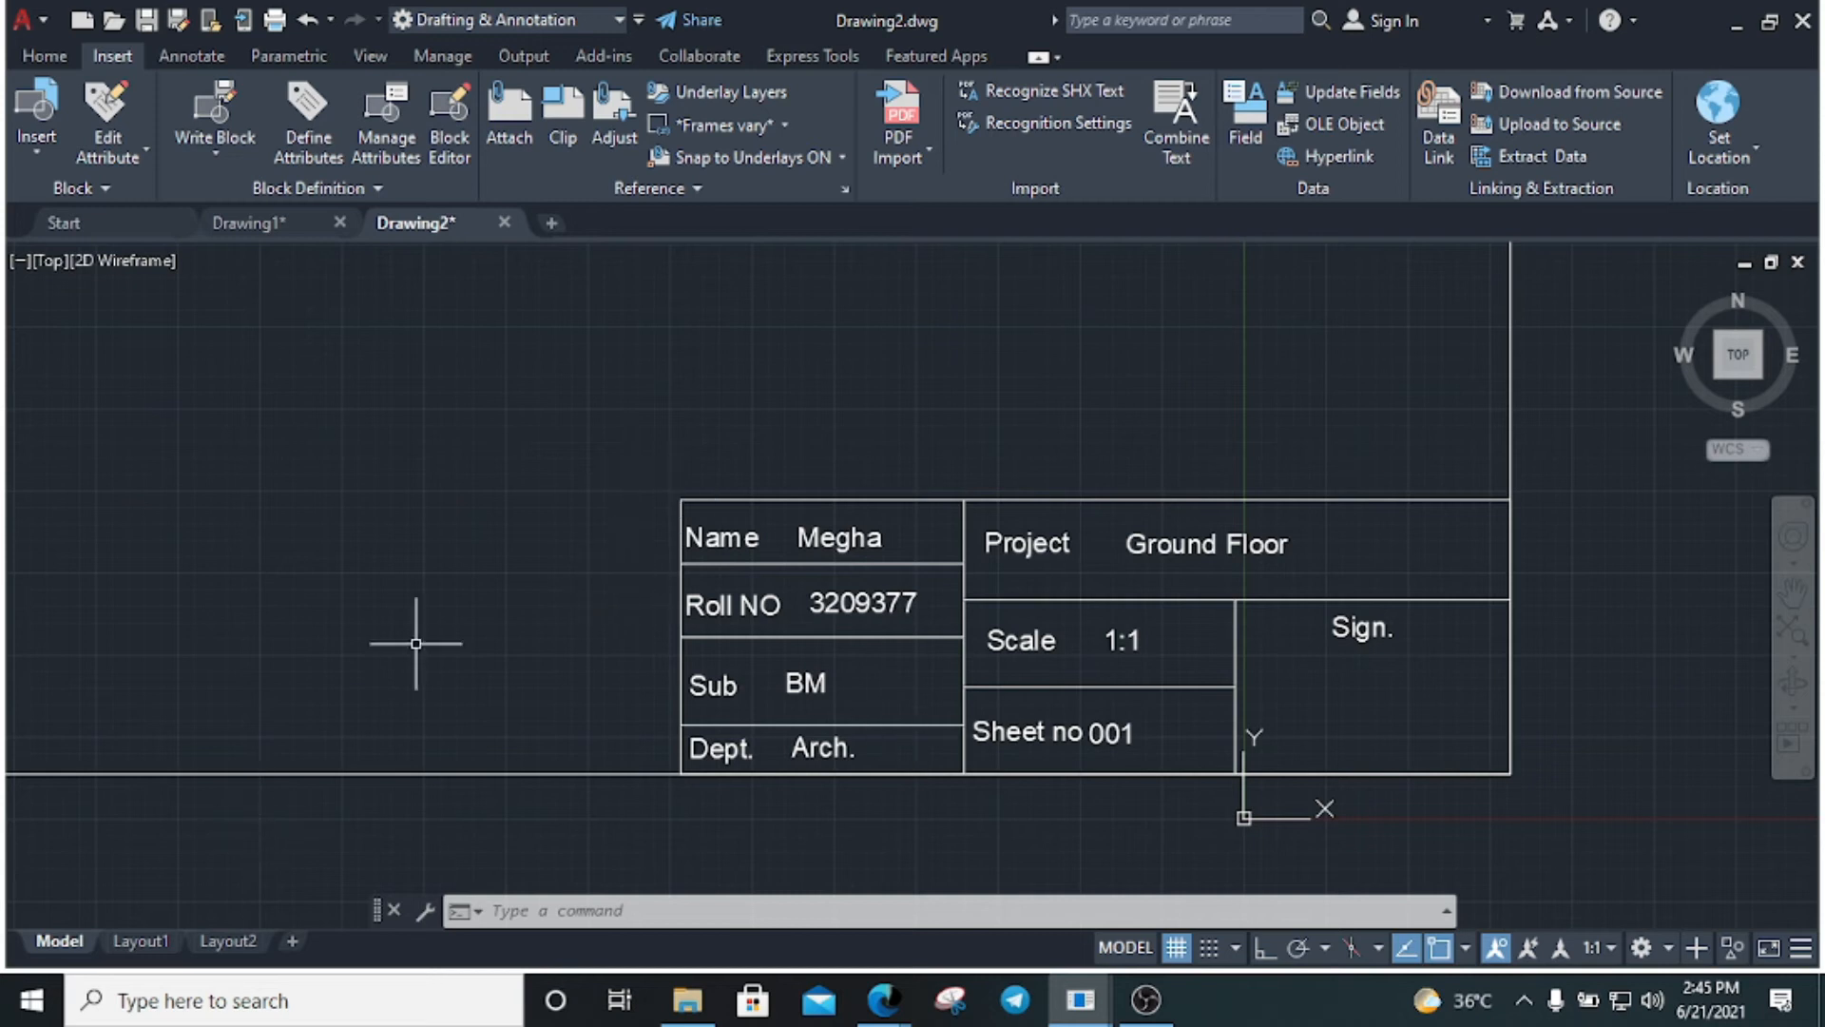
pyautogui.click(504, 222)
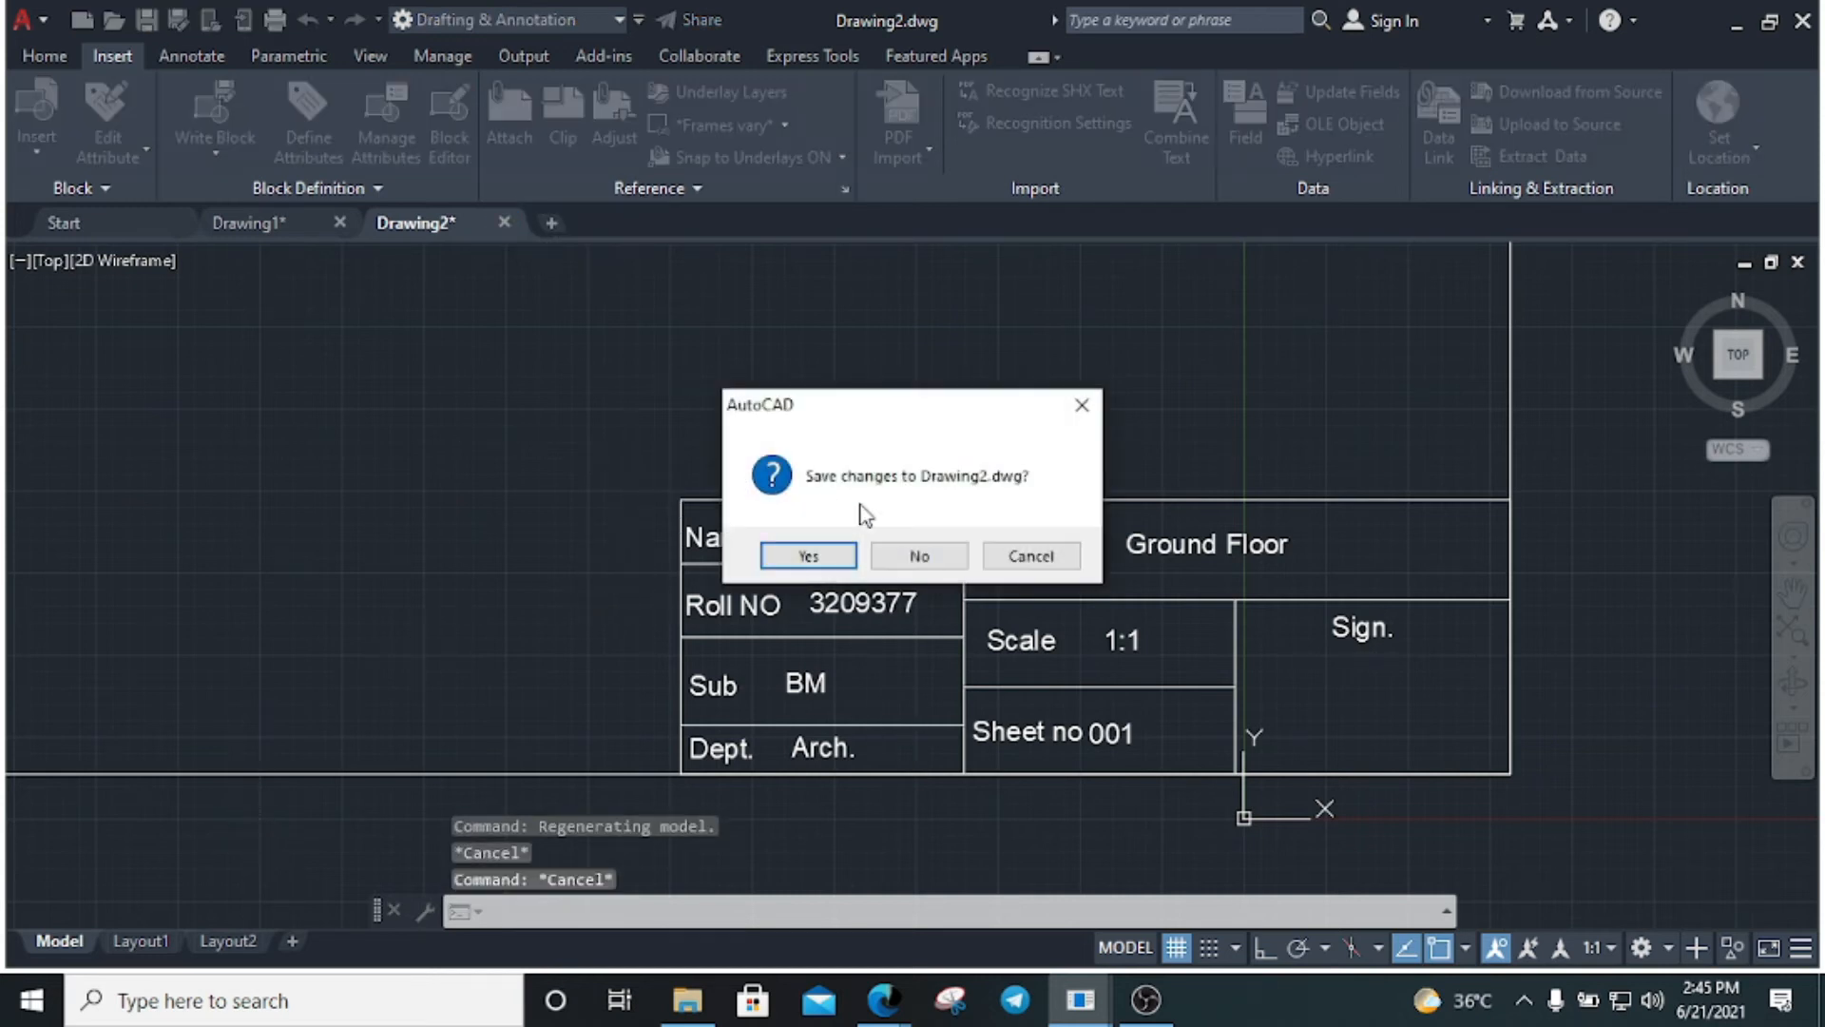
# Close Drawing2 without saving, start a new drawing, and switch to its Layout1 sheet
pyautogui.click(918, 555)
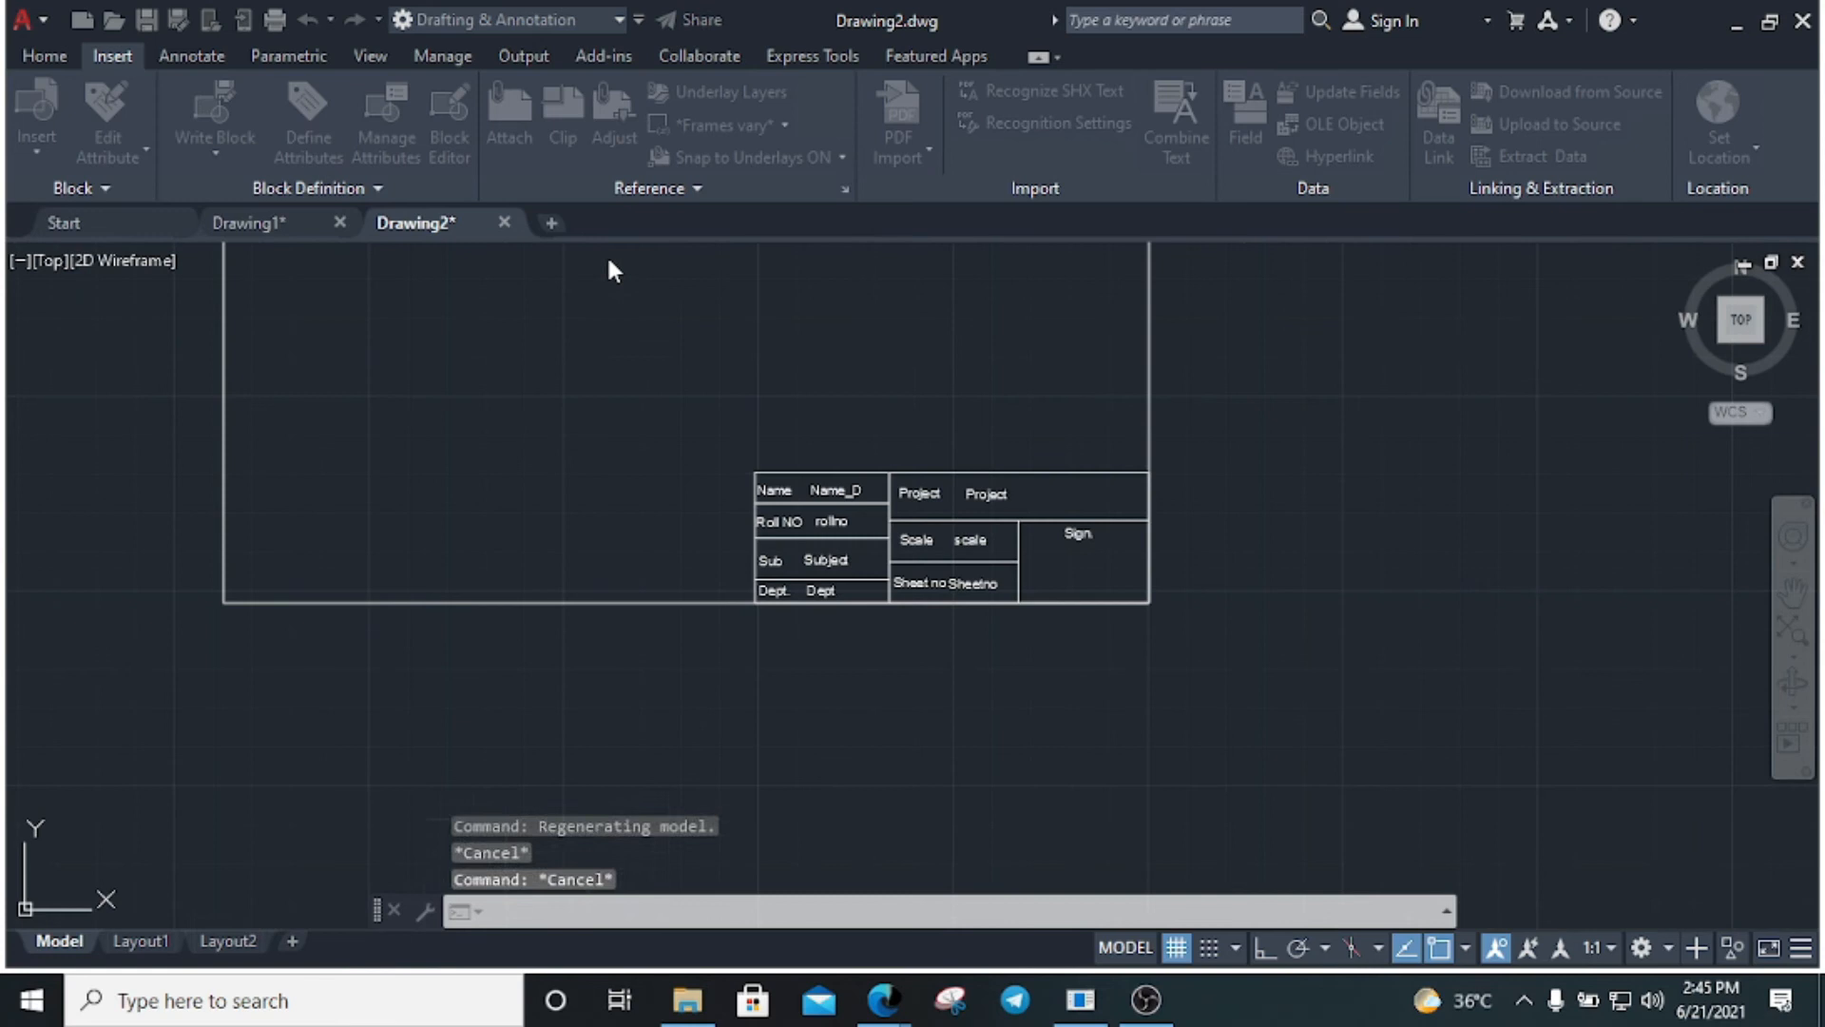
pyautogui.click(387, 222)
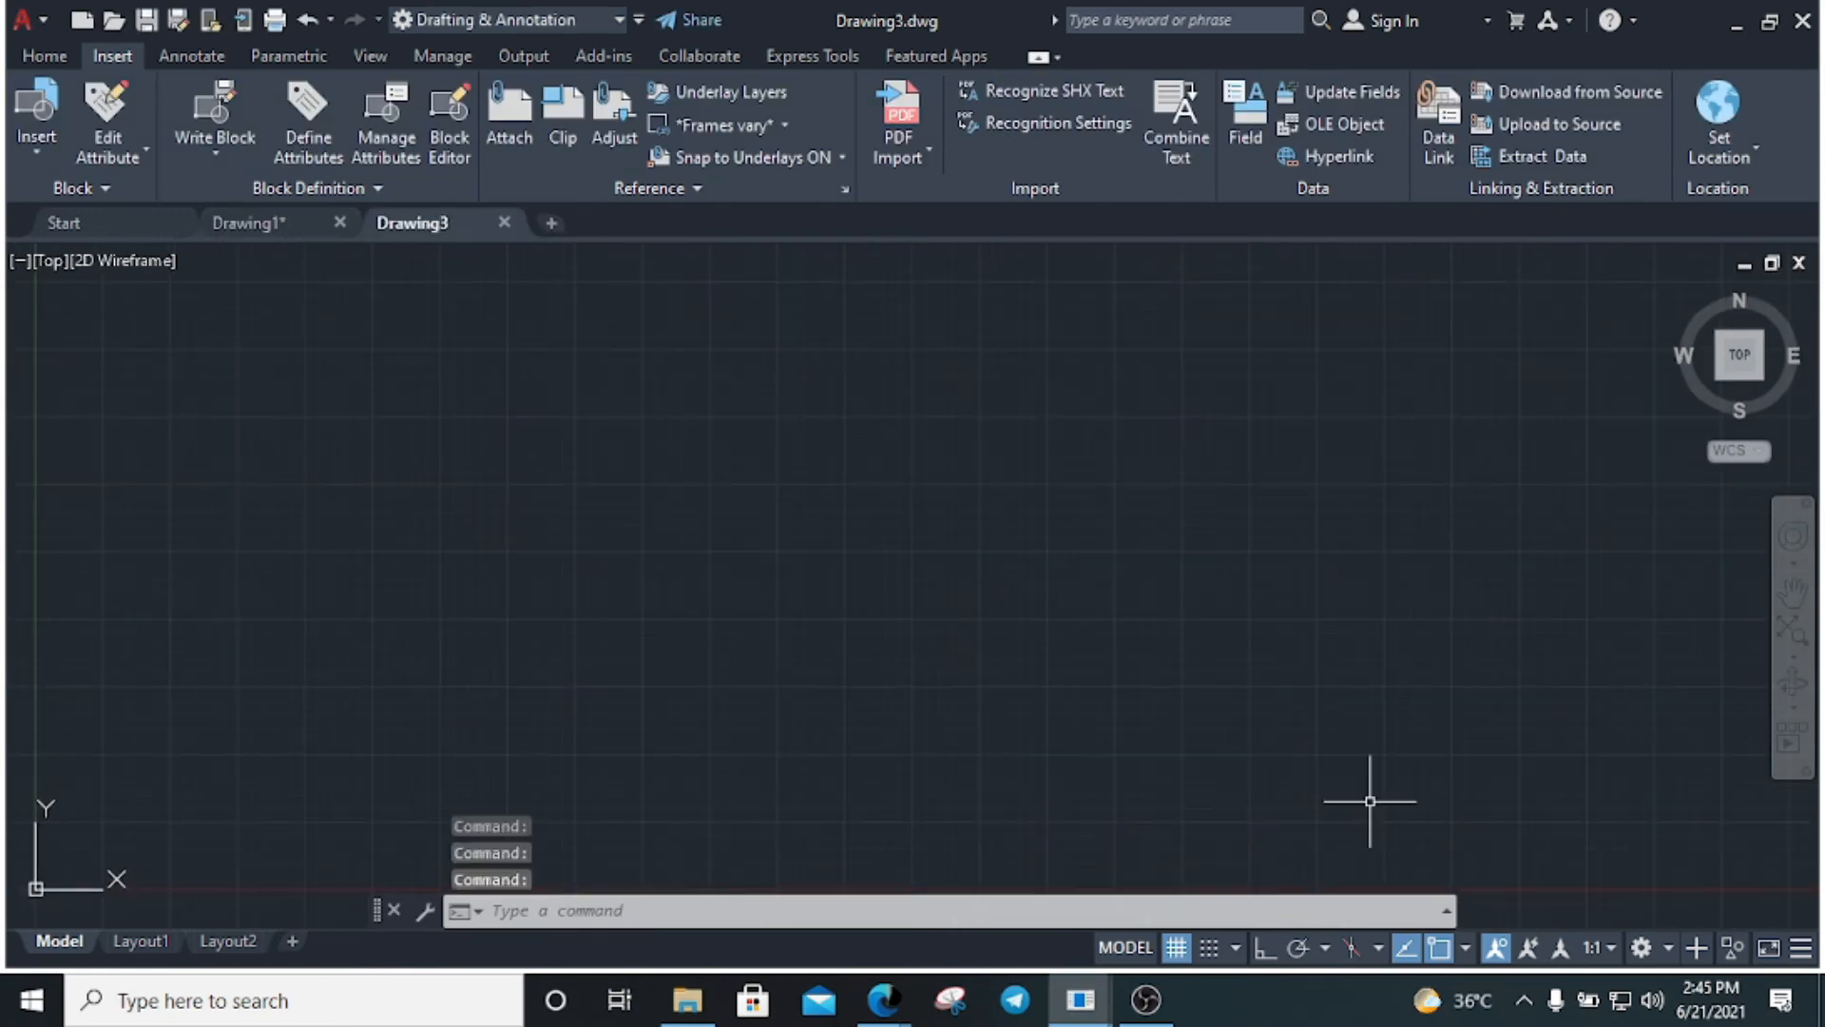
pyautogui.click(139, 940)
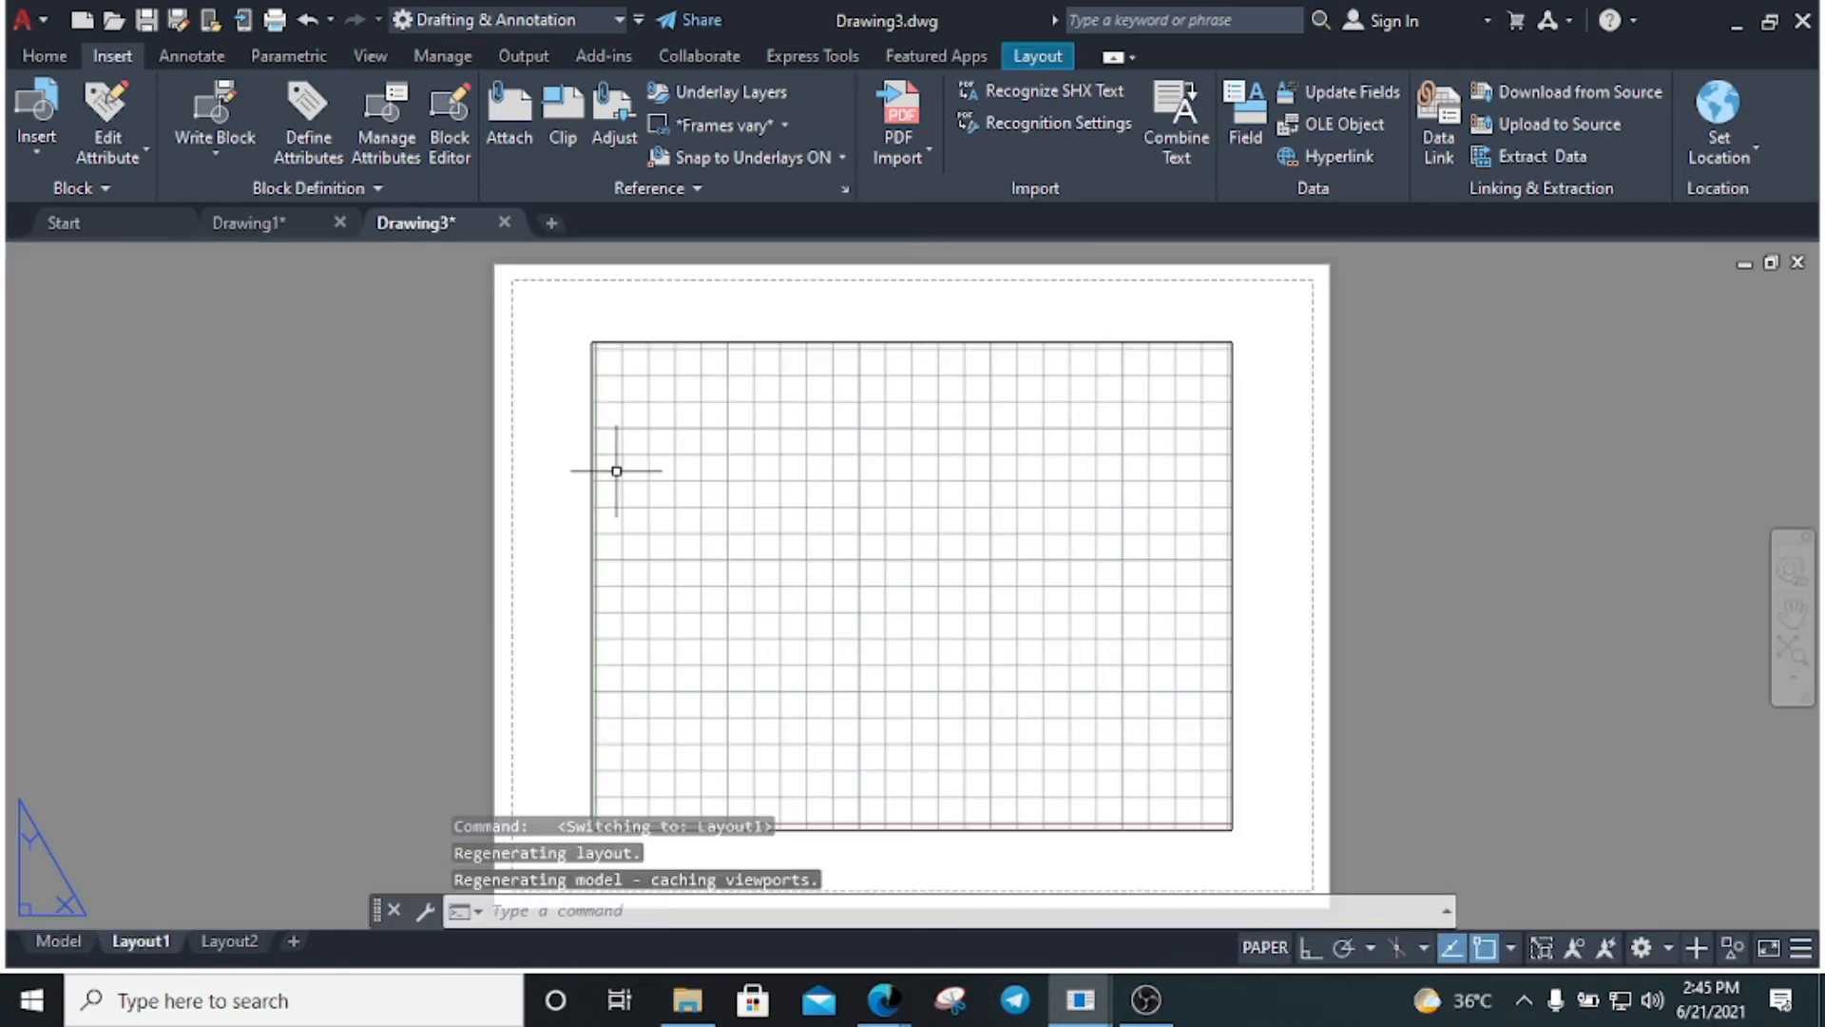
# Delete the default viewport from Layout1
pyautogui.click(1262, 855)
pyautogui.click(1046, 722)
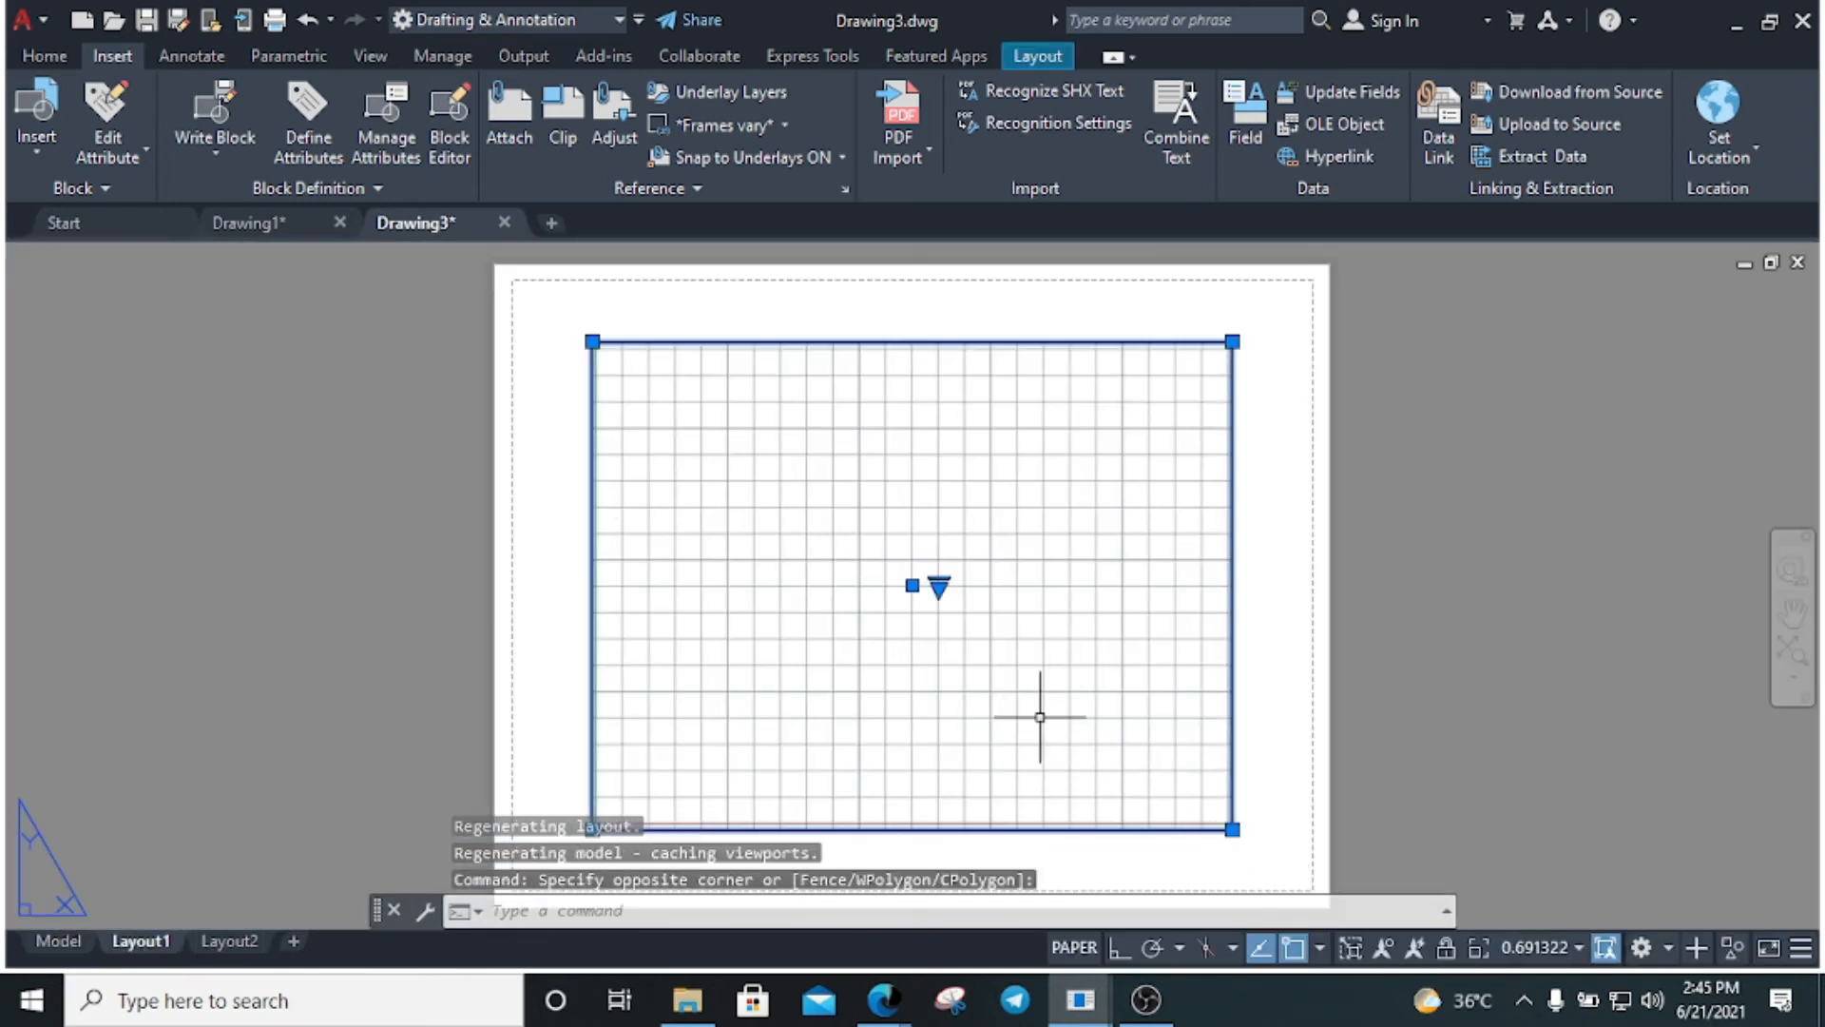
pyautogui.press('Delete')
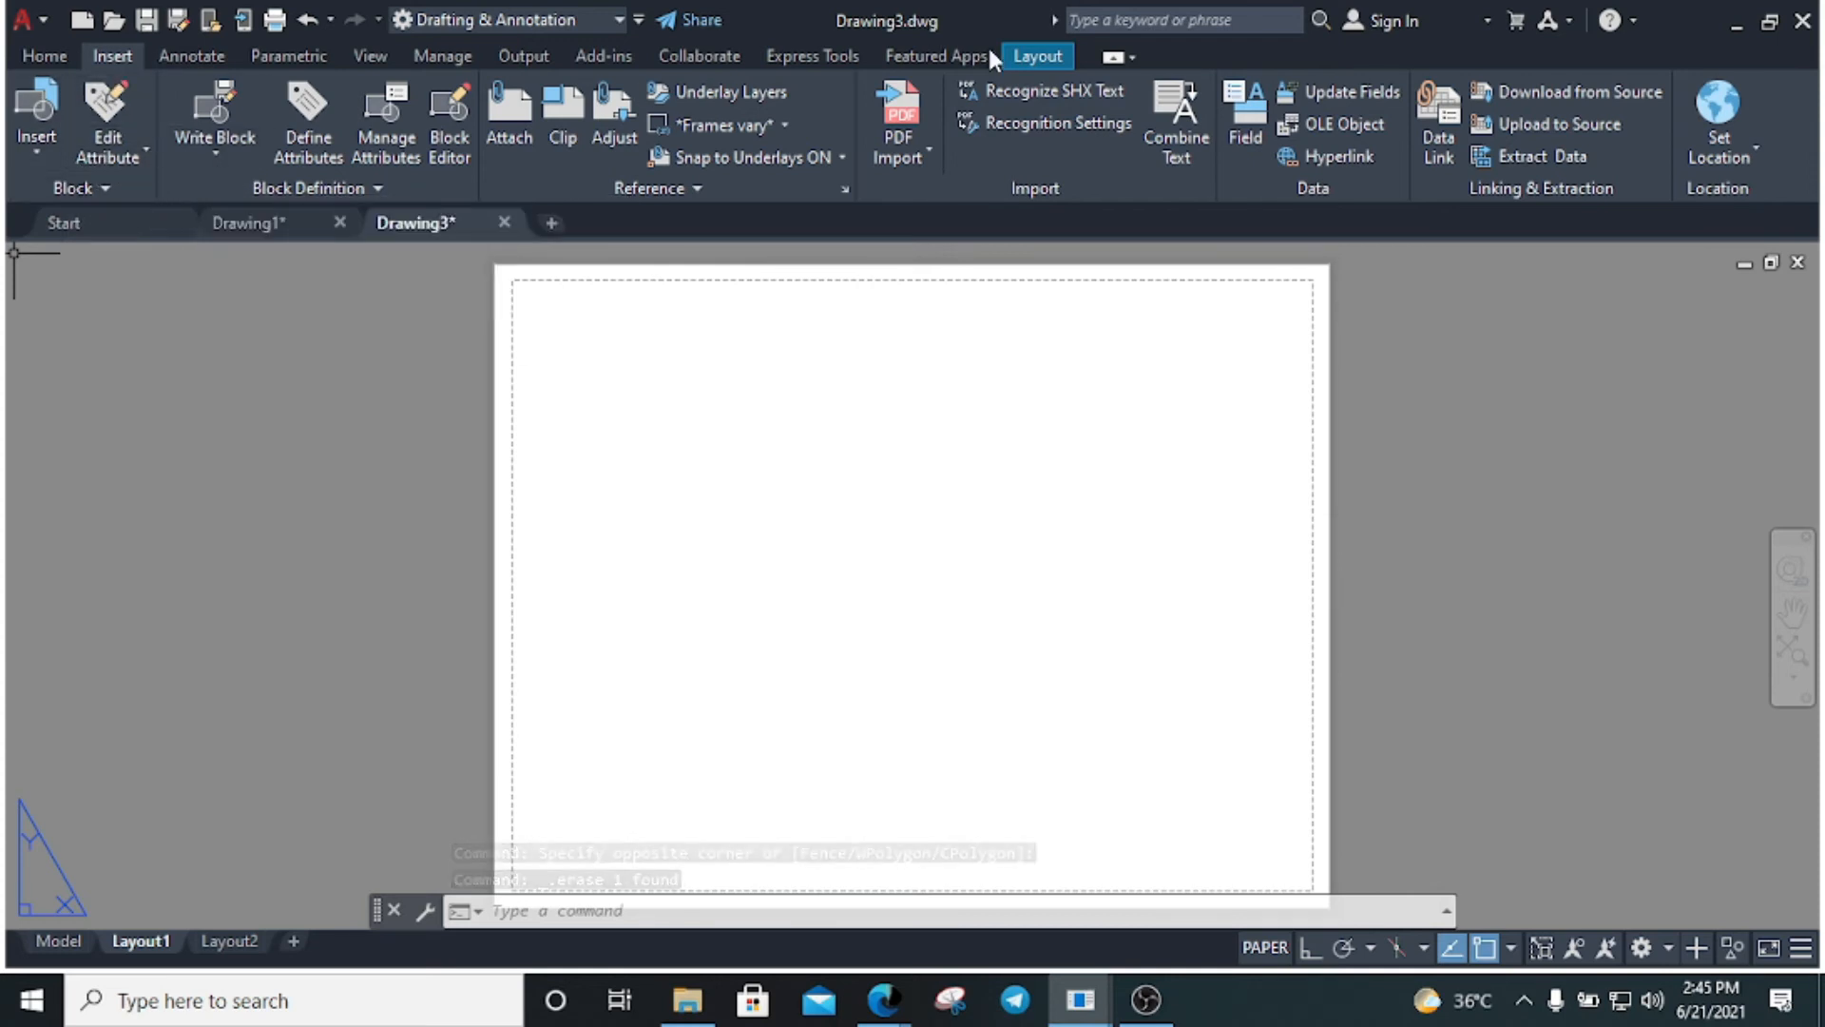
# Edit Layout1's page setup to use DWG To PDF.pc3 on landscape ISO A4 (297 x 210 mm) paper
pyautogui.click(1034, 57)
pyautogui.click(105, 138)
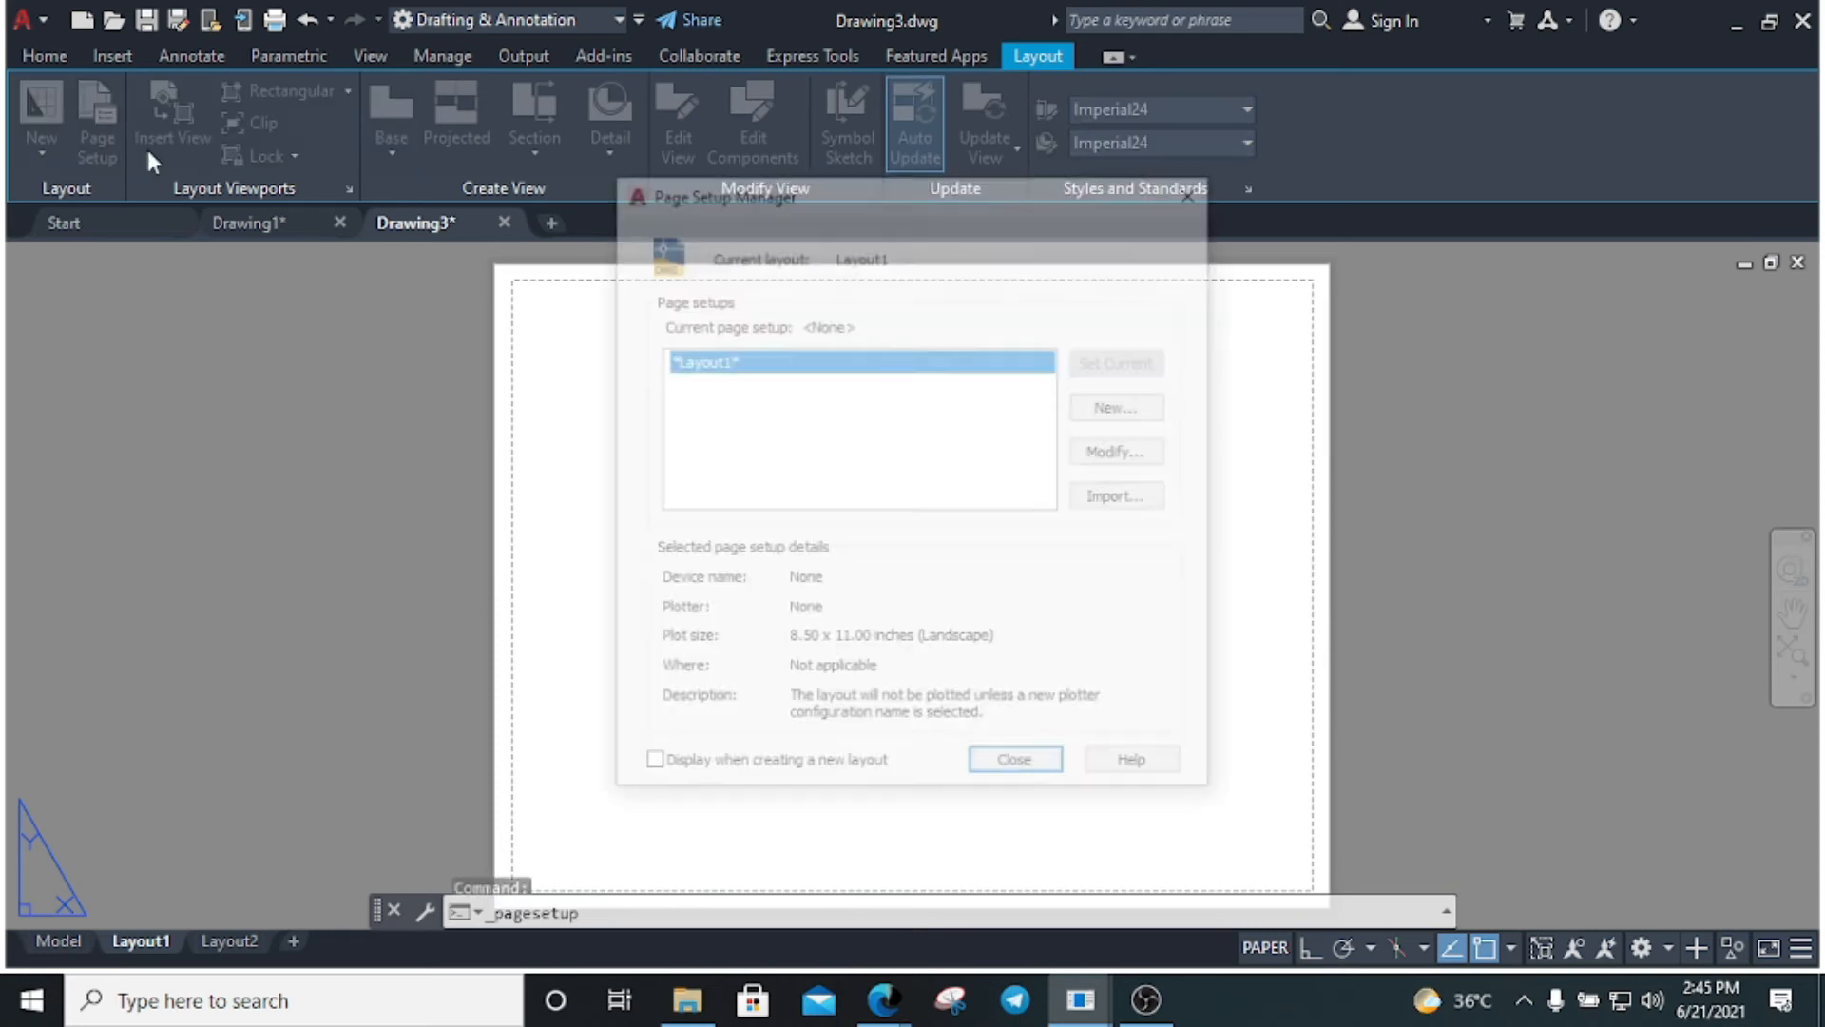
pyautogui.click(1129, 452)
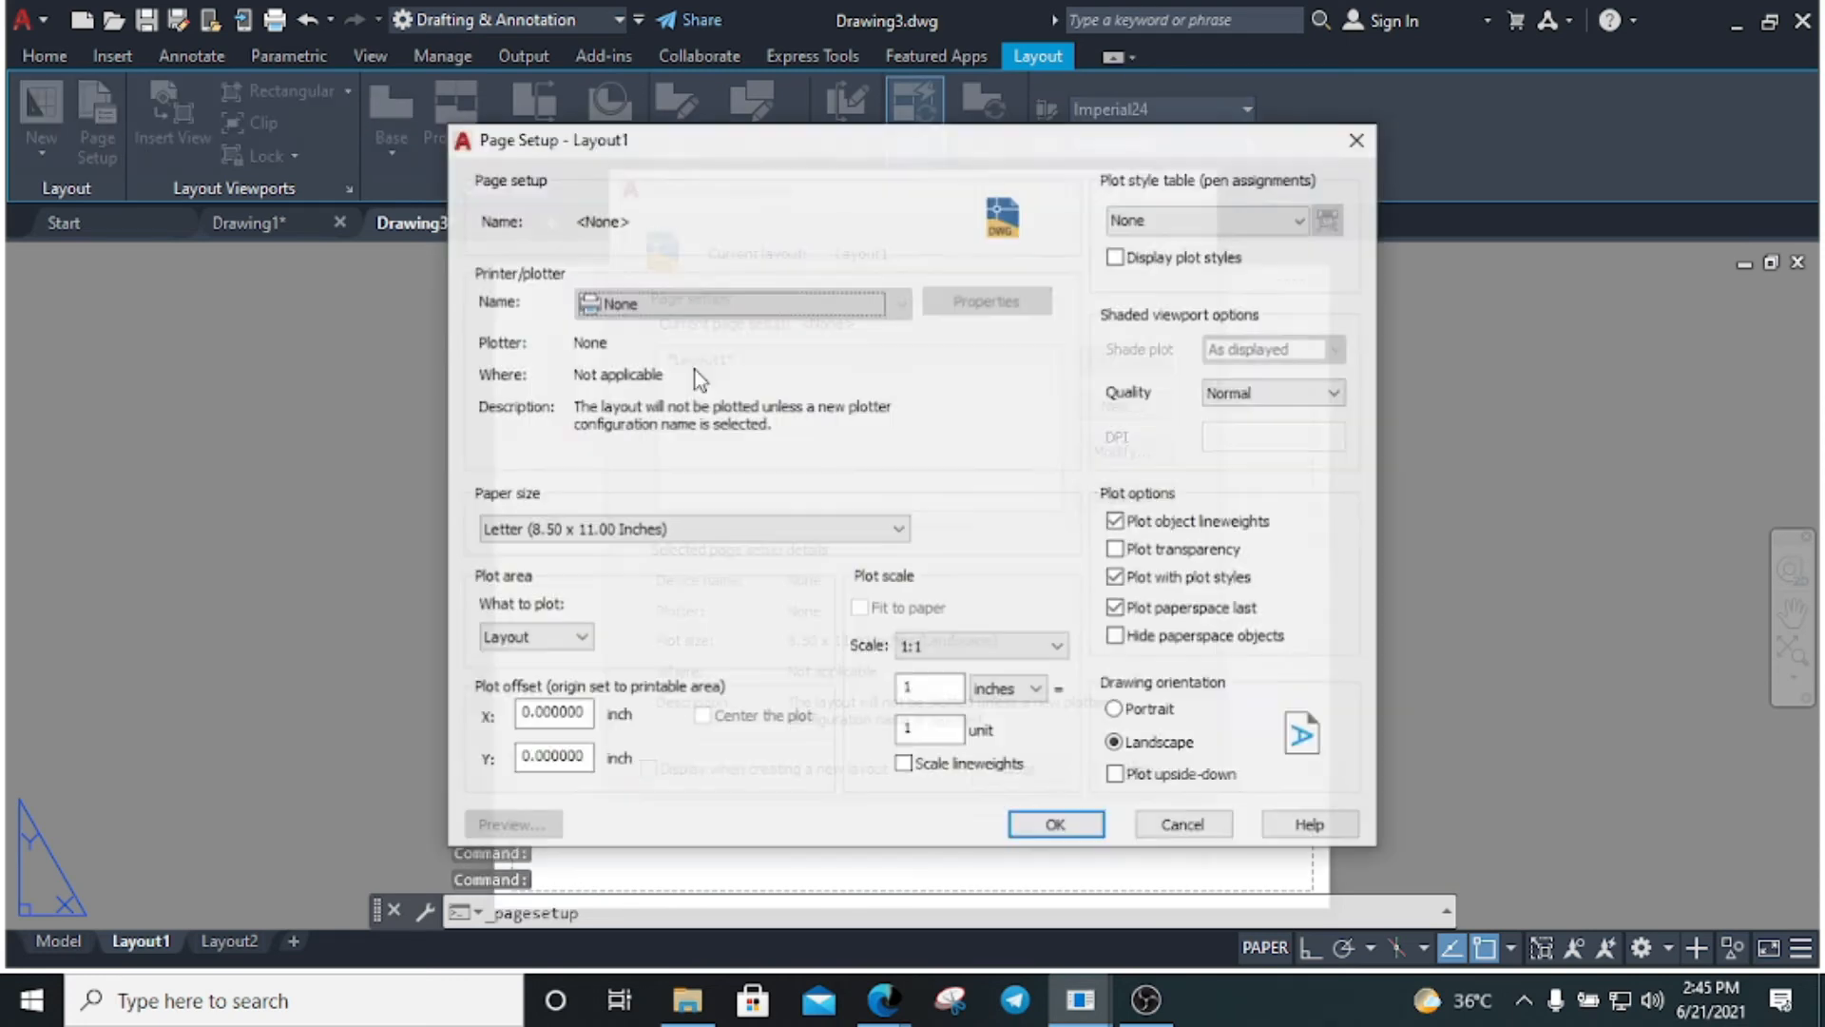
pyautogui.click(667, 304)
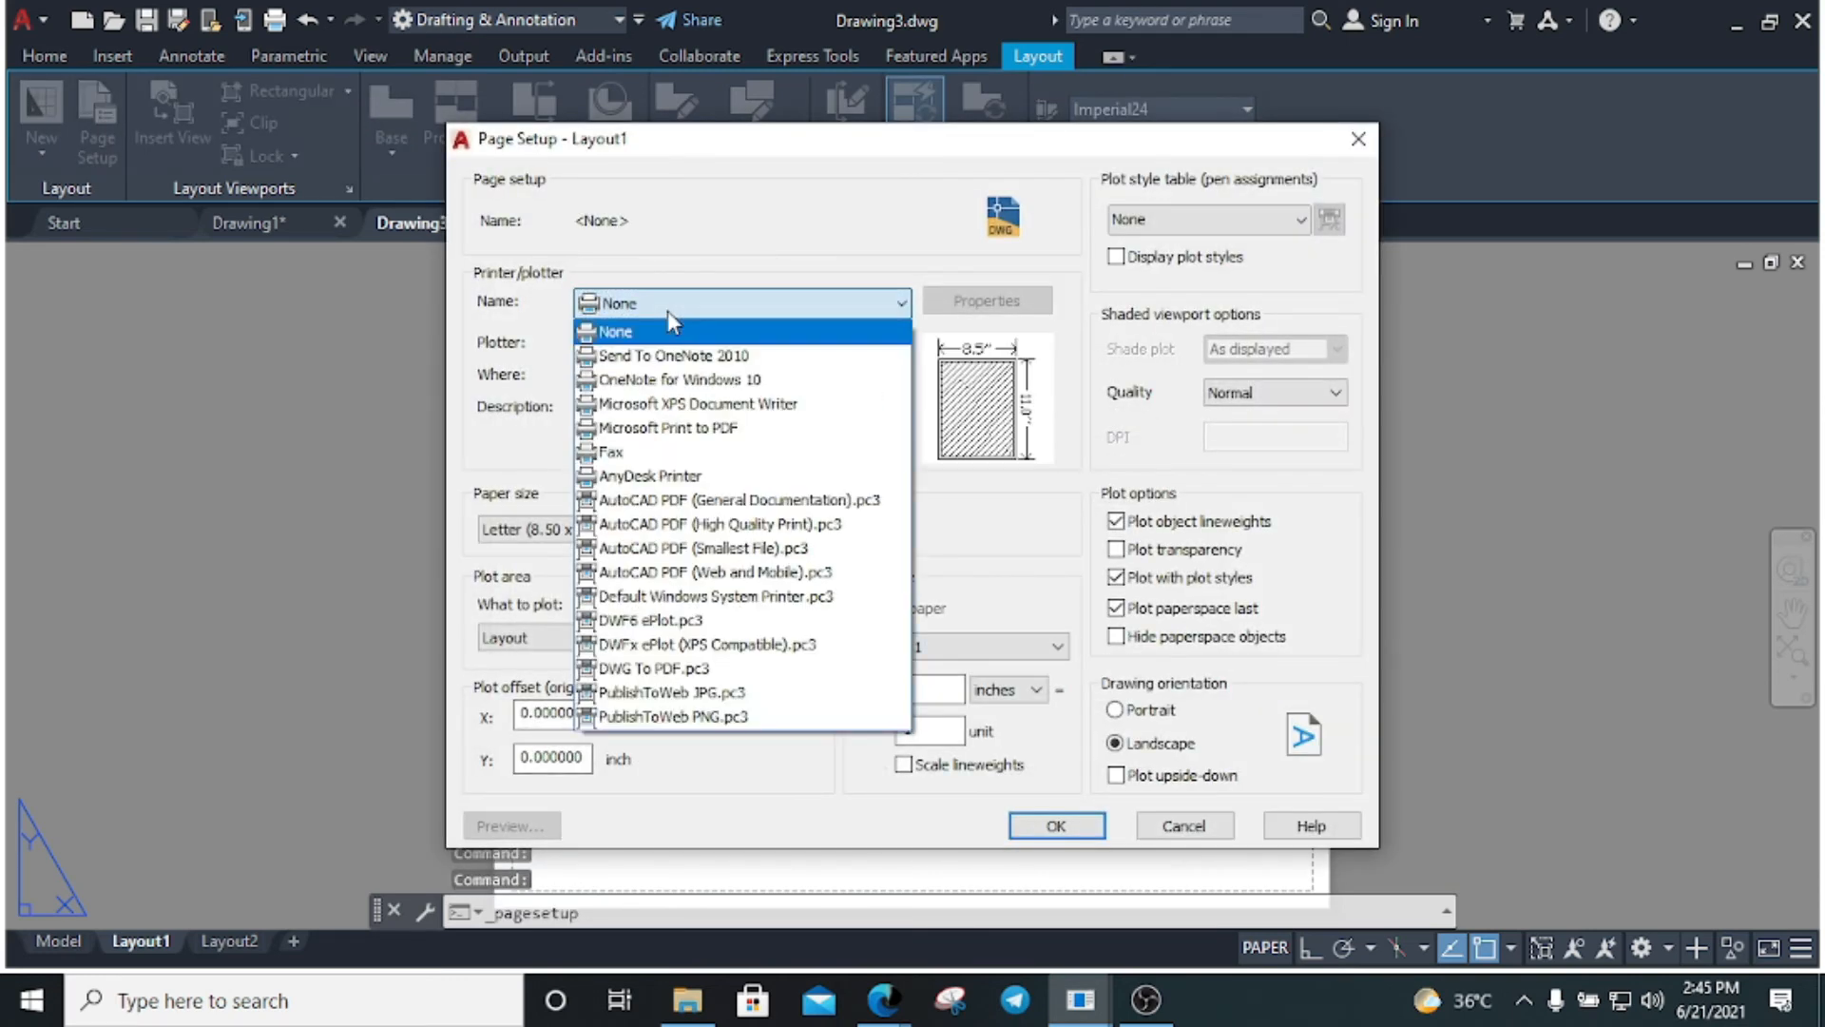
pyautogui.click(715, 668)
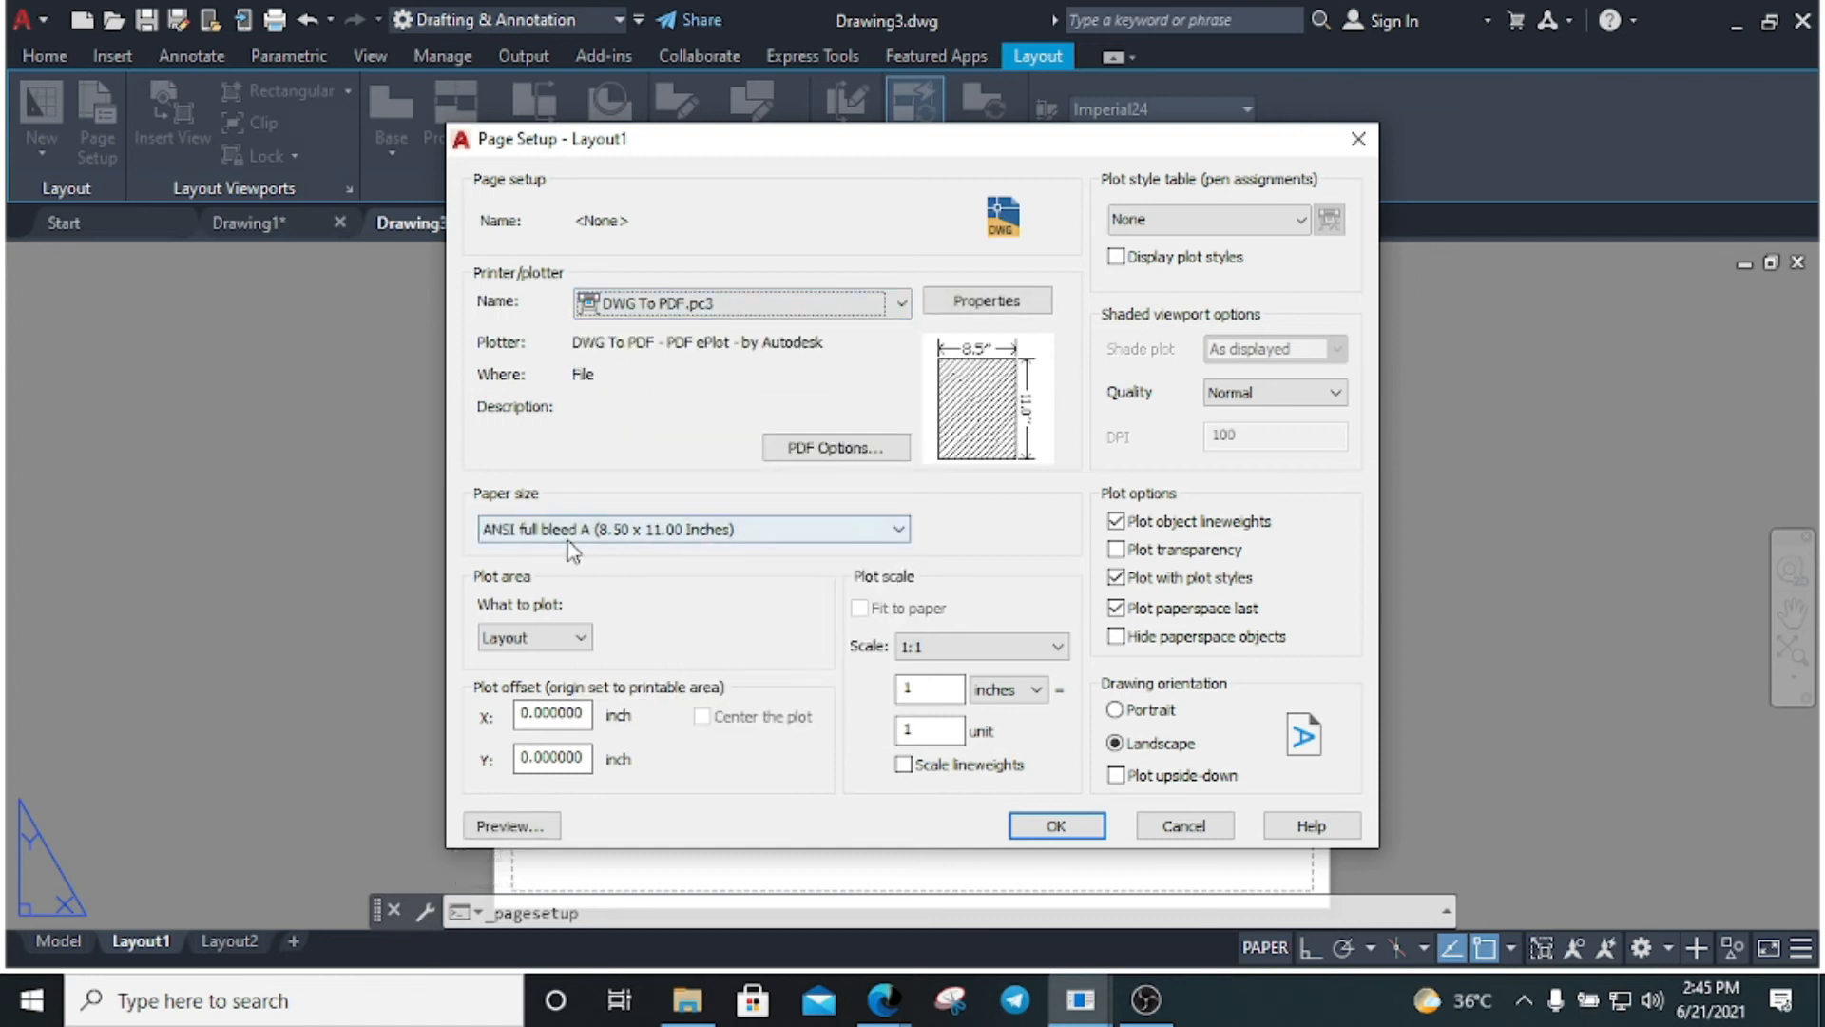
pyautogui.click(622, 528)
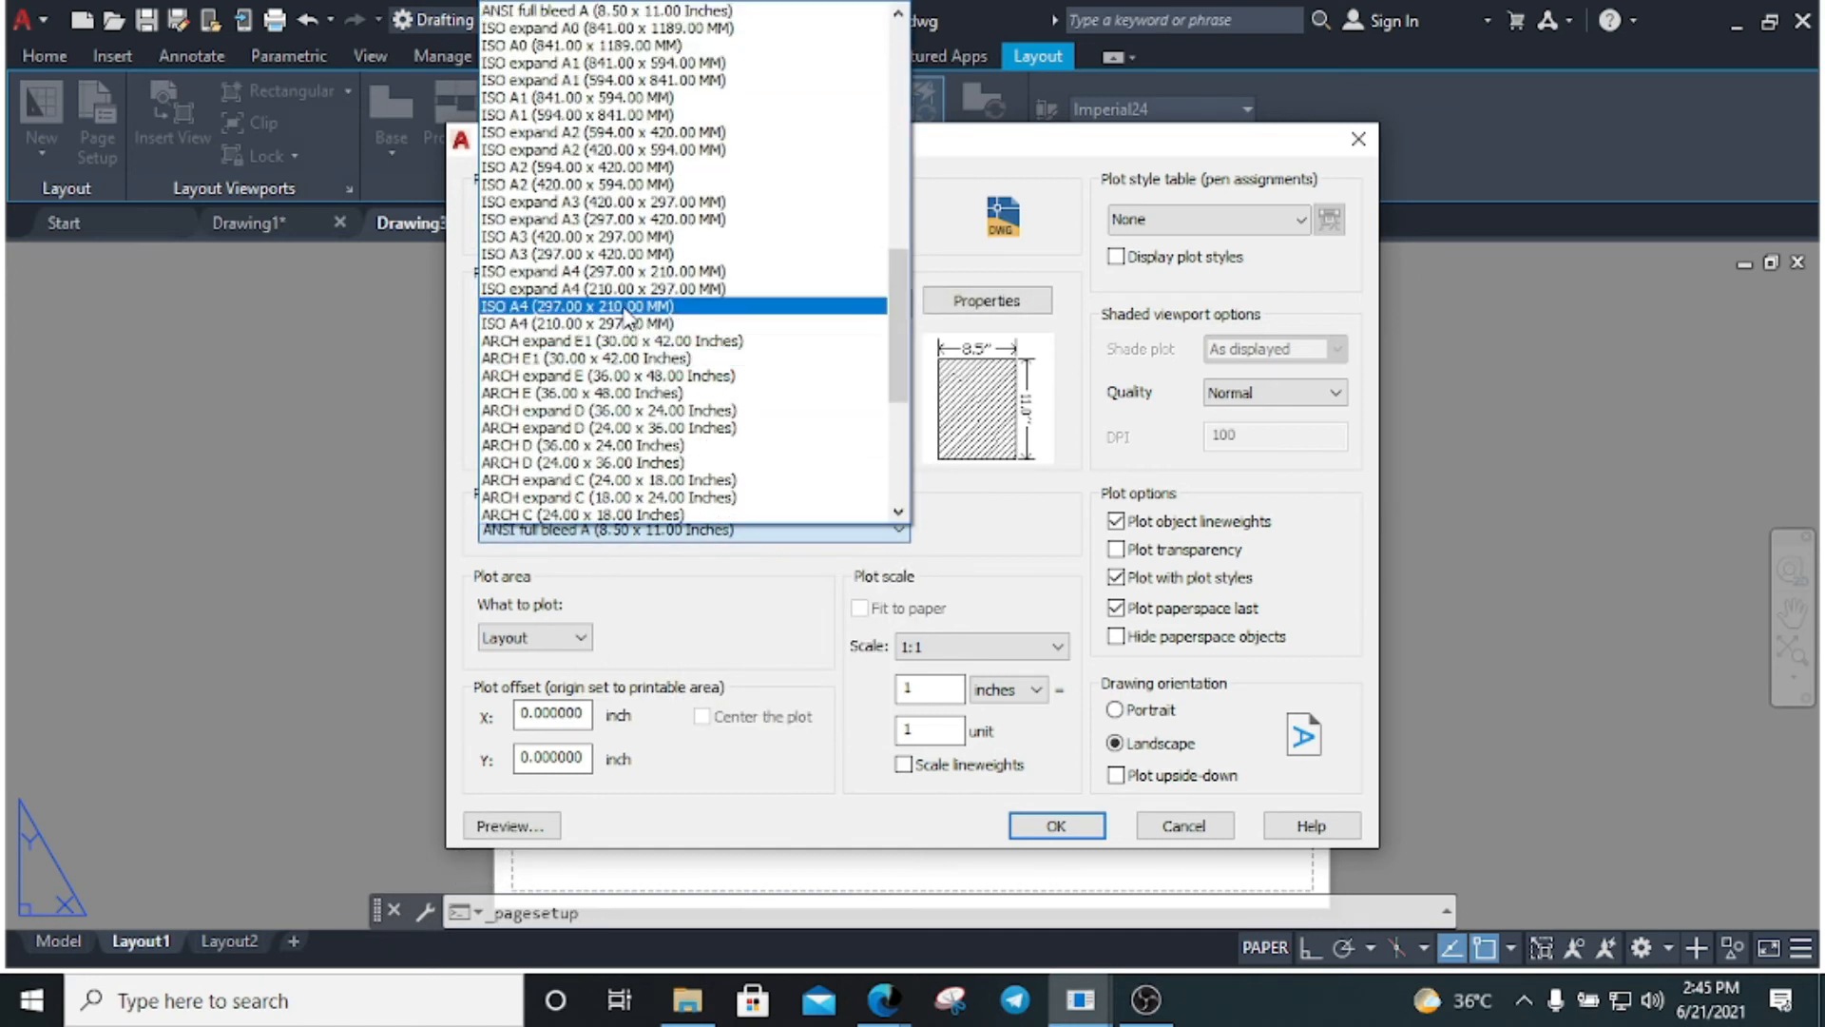
pyautogui.click(631, 306)
# Keep Layout plot area and millimetres, set plot scale 1:1, and apply the page setup
pyautogui.click(533, 638)
pyautogui.click(514, 652)
pyautogui.click(1032, 699)
pyautogui.click(783, 747)
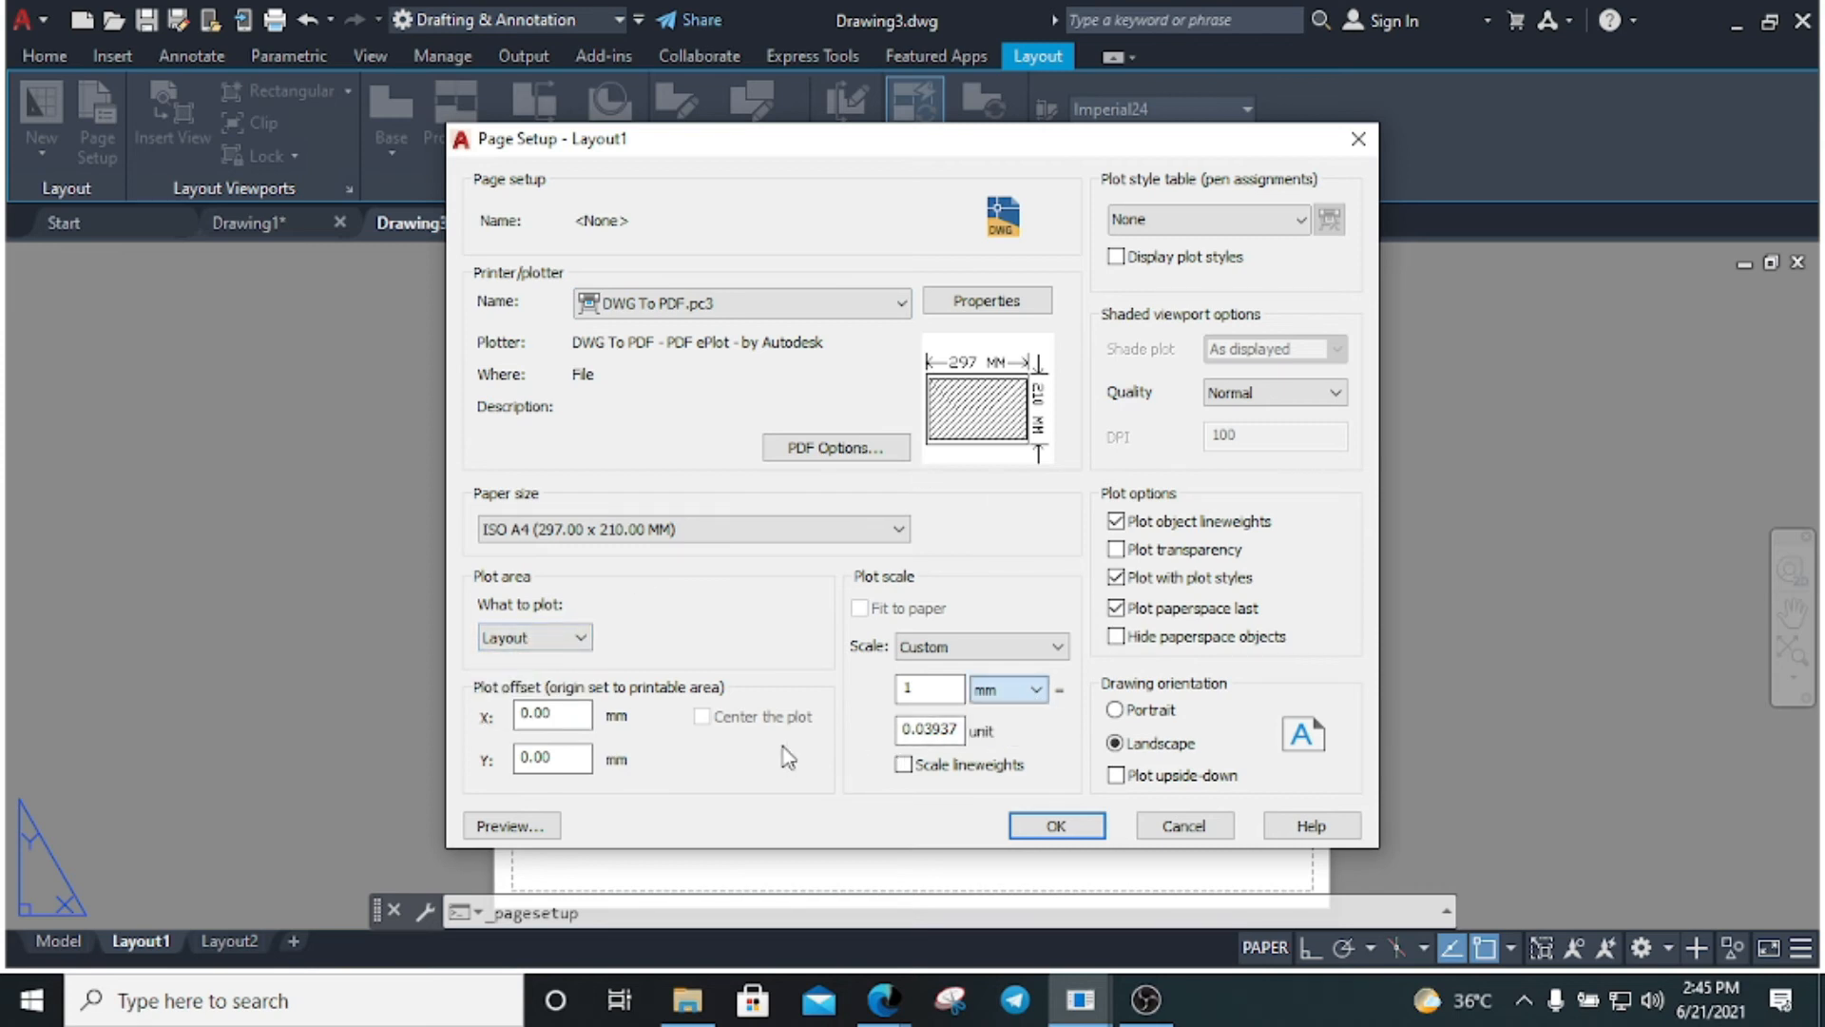
pyautogui.click(1036, 647)
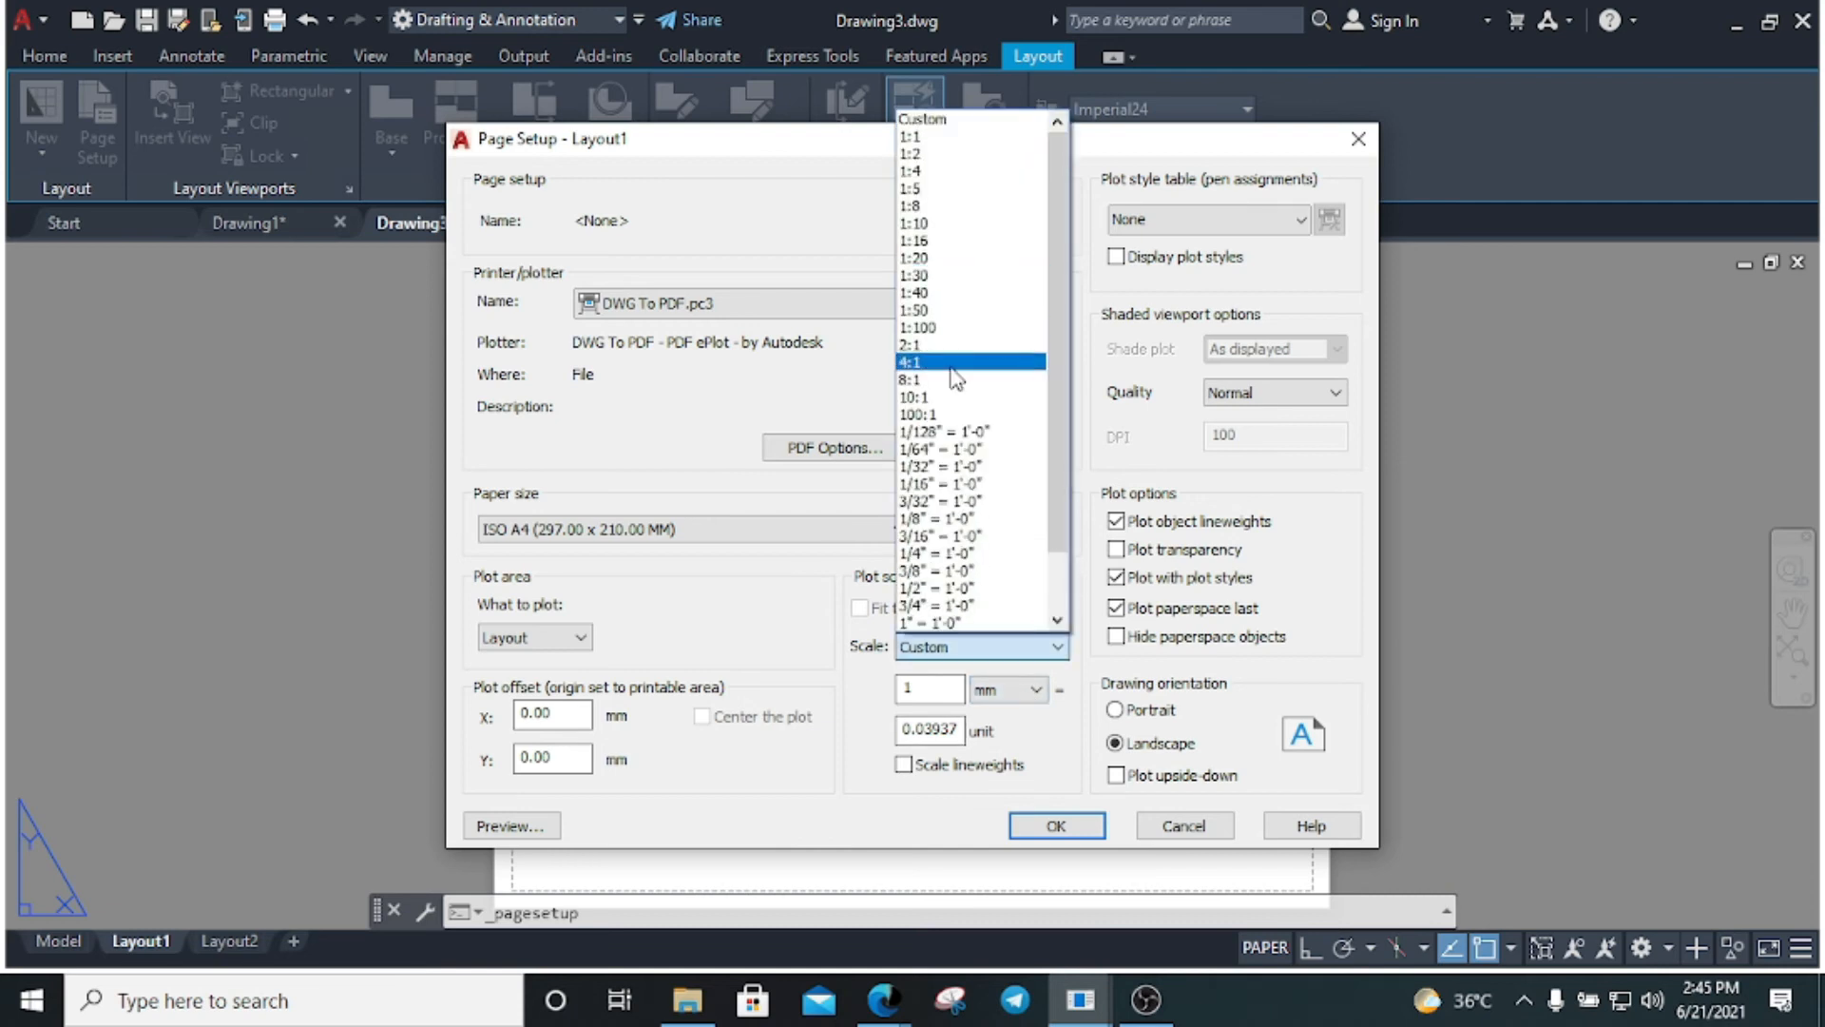
pyautogui.click(953, 137)
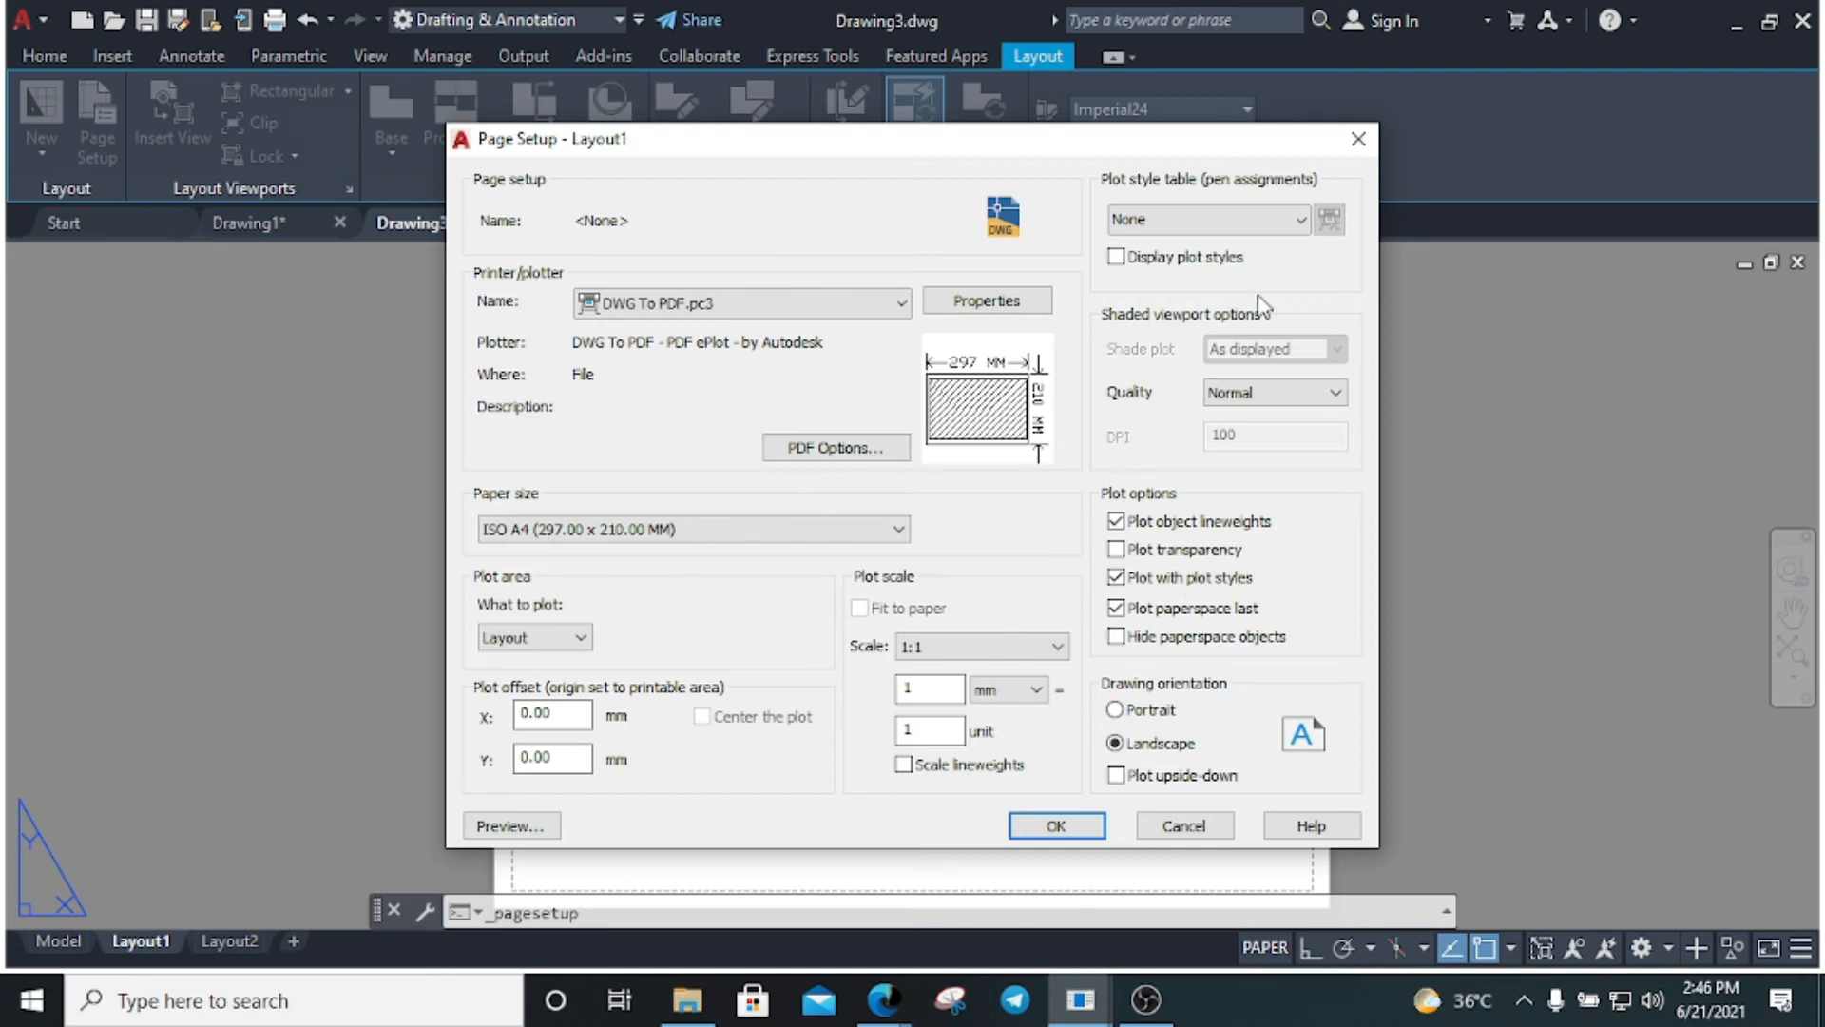
pyautogui.click(1069, 827)
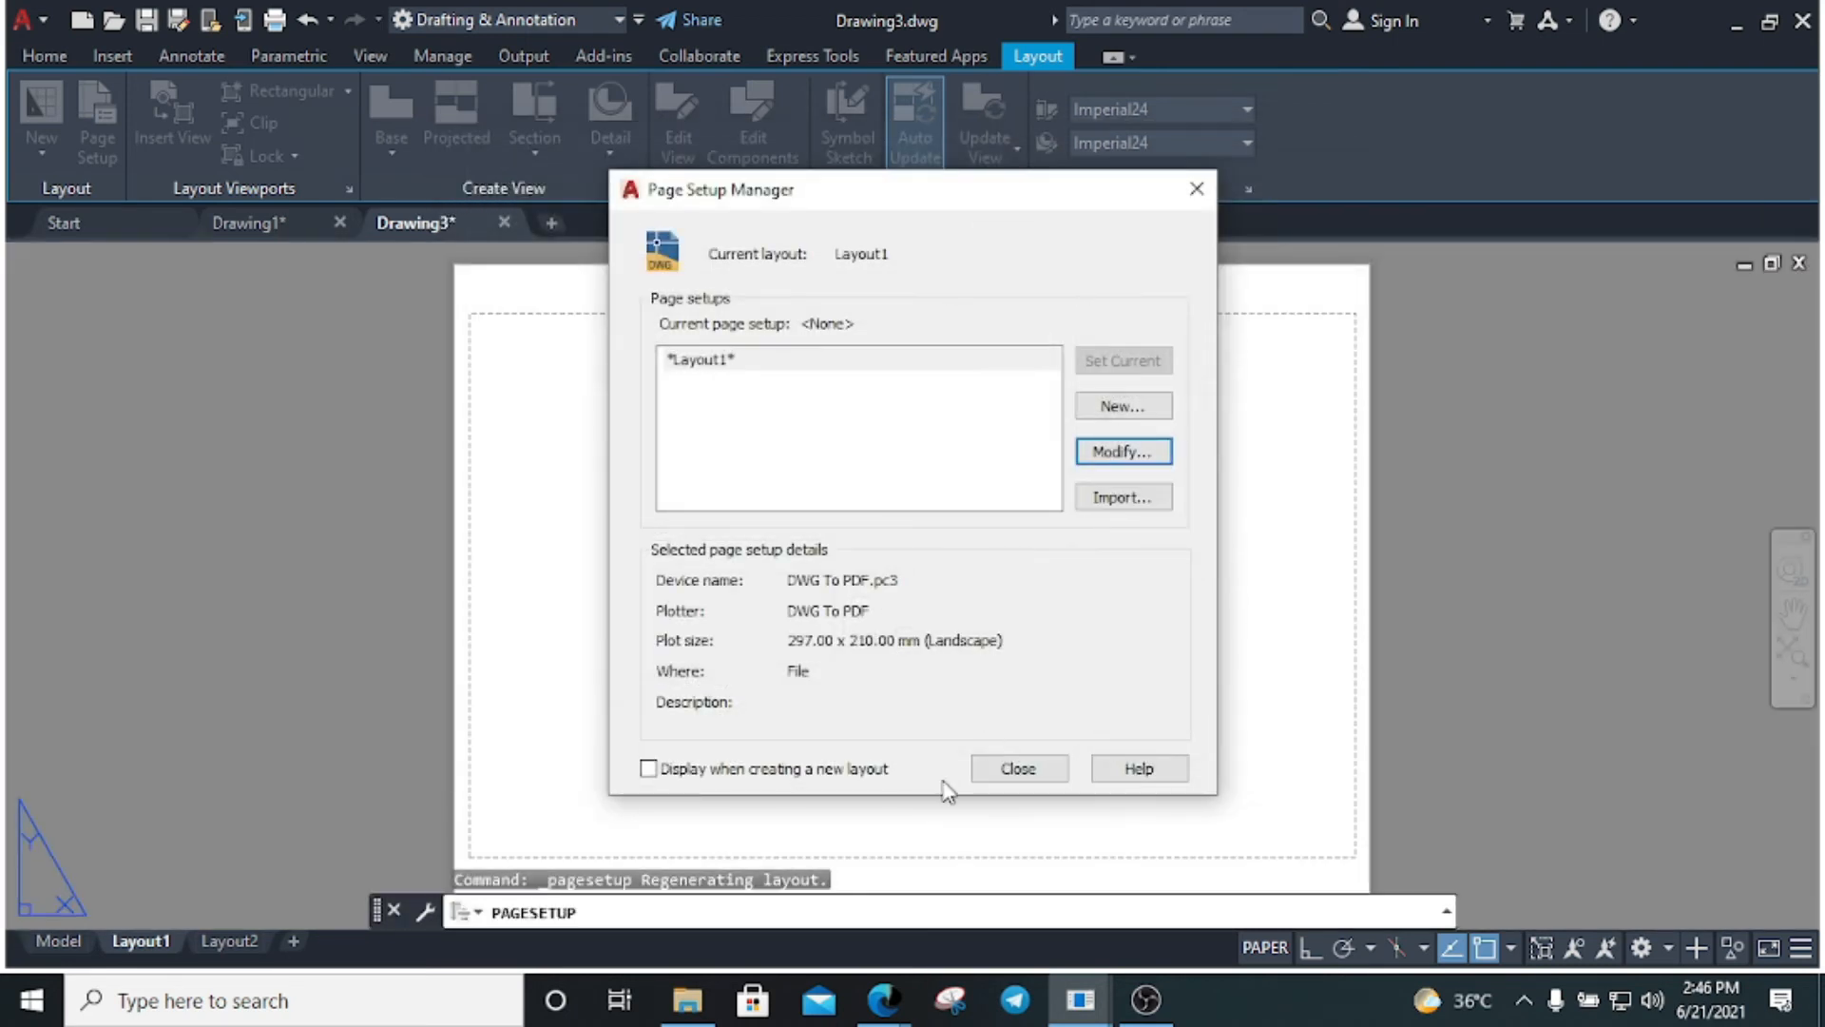
pyautogui.click(1017, 768)
pyautogui.click(1111, 679)
# Create a viewport with MV Fit so it fills the layout's printable area
pyautogui.click(921, 544)
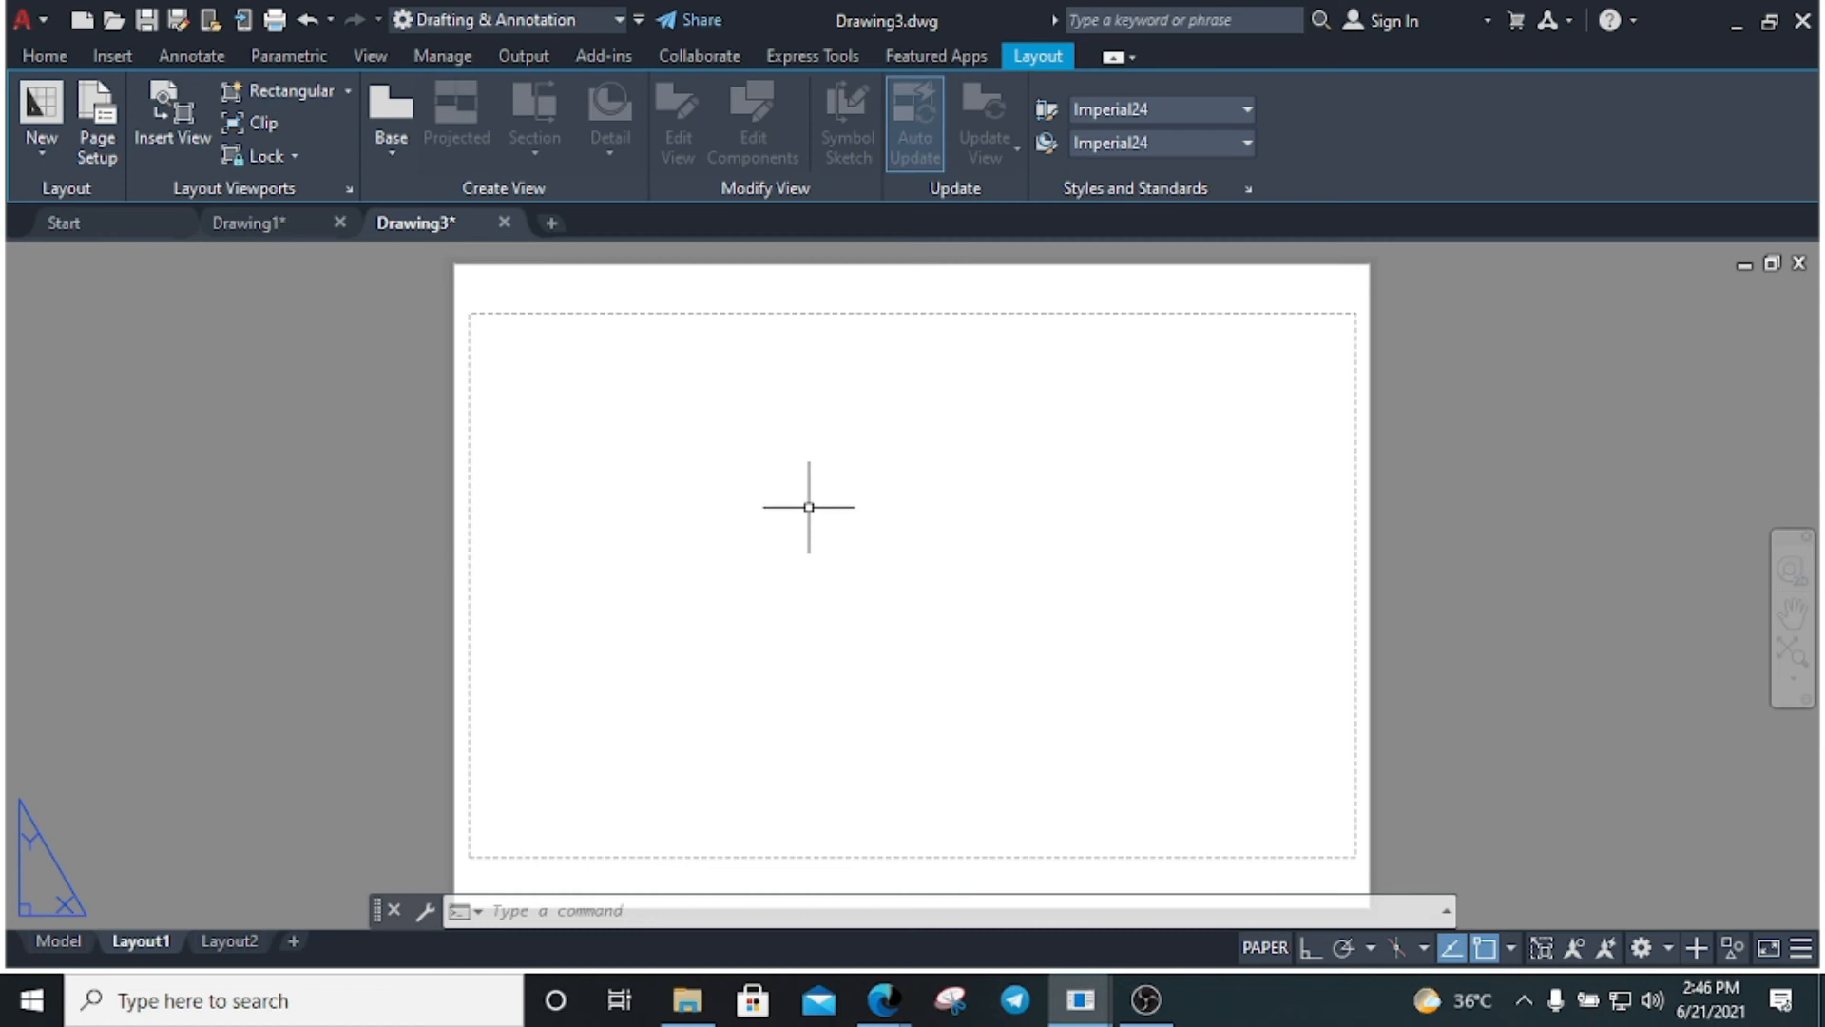
pyautogui.write('mv')
pyautogui.press('BackSpace')
pyautogui.press('BackSpace')
pyautogui.write('m')
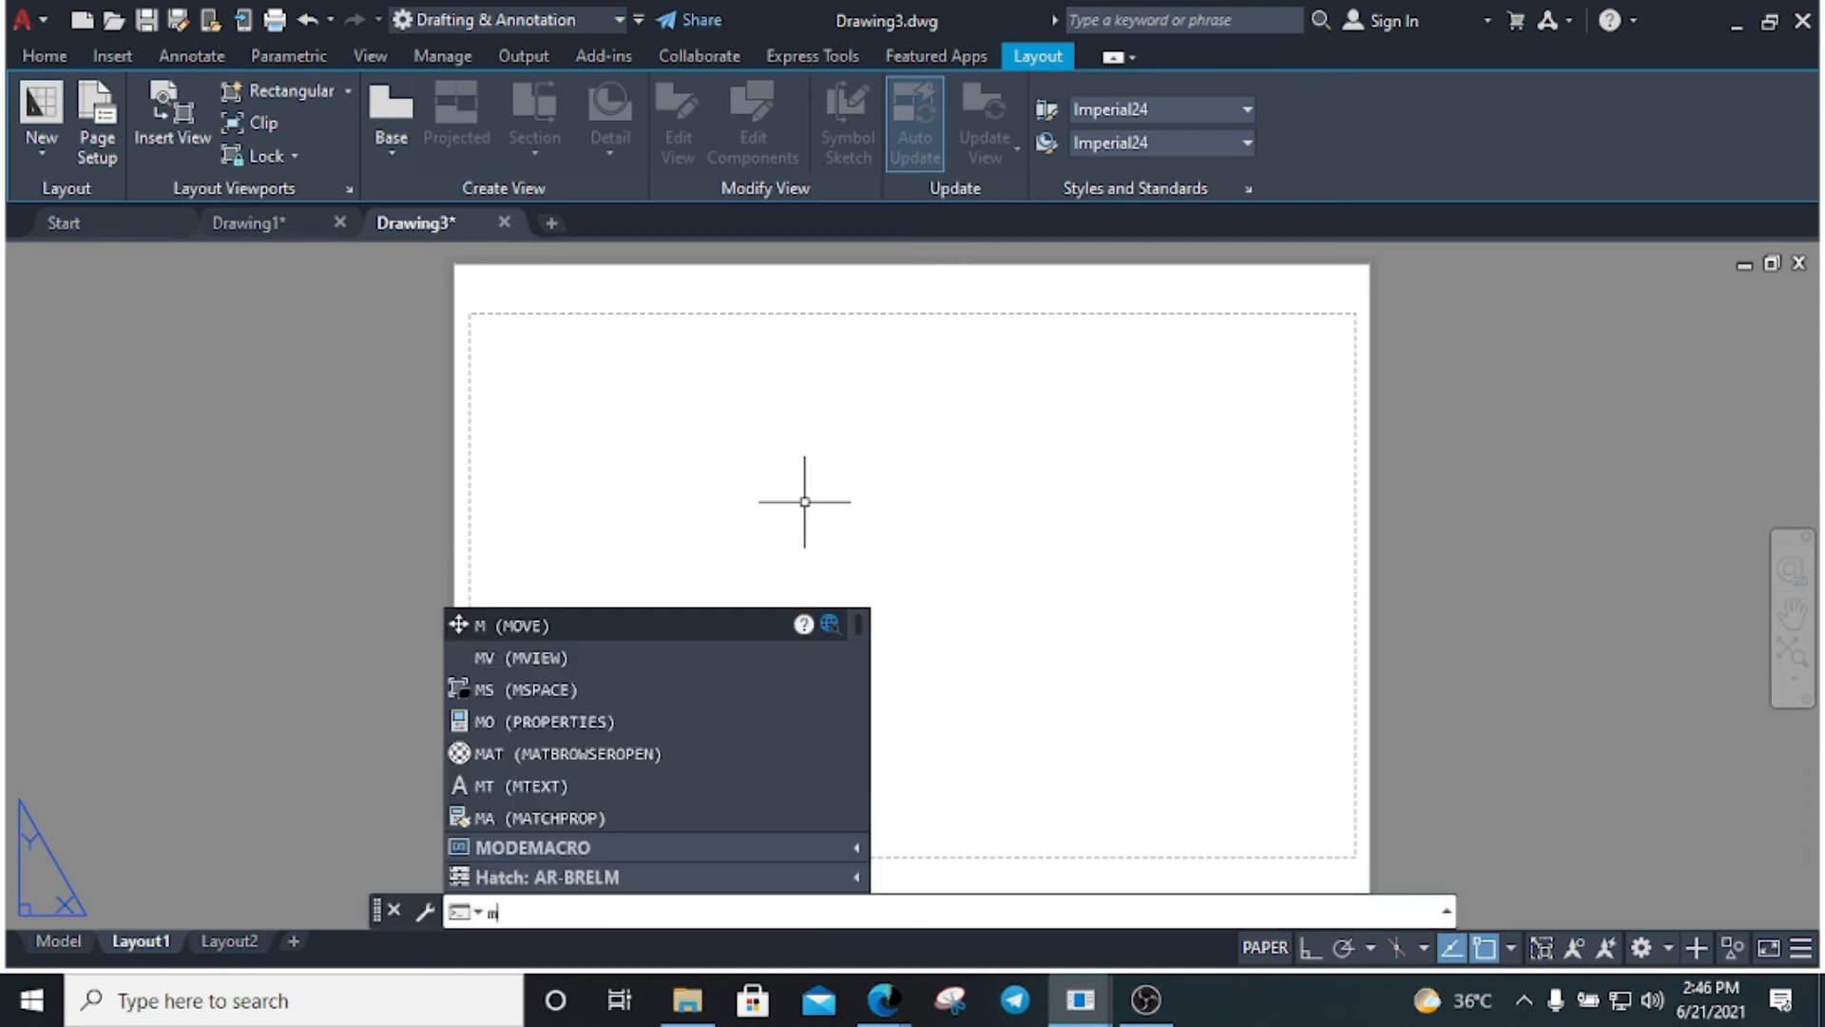
pyautogui.write('v')
pyautogui.press('Return')
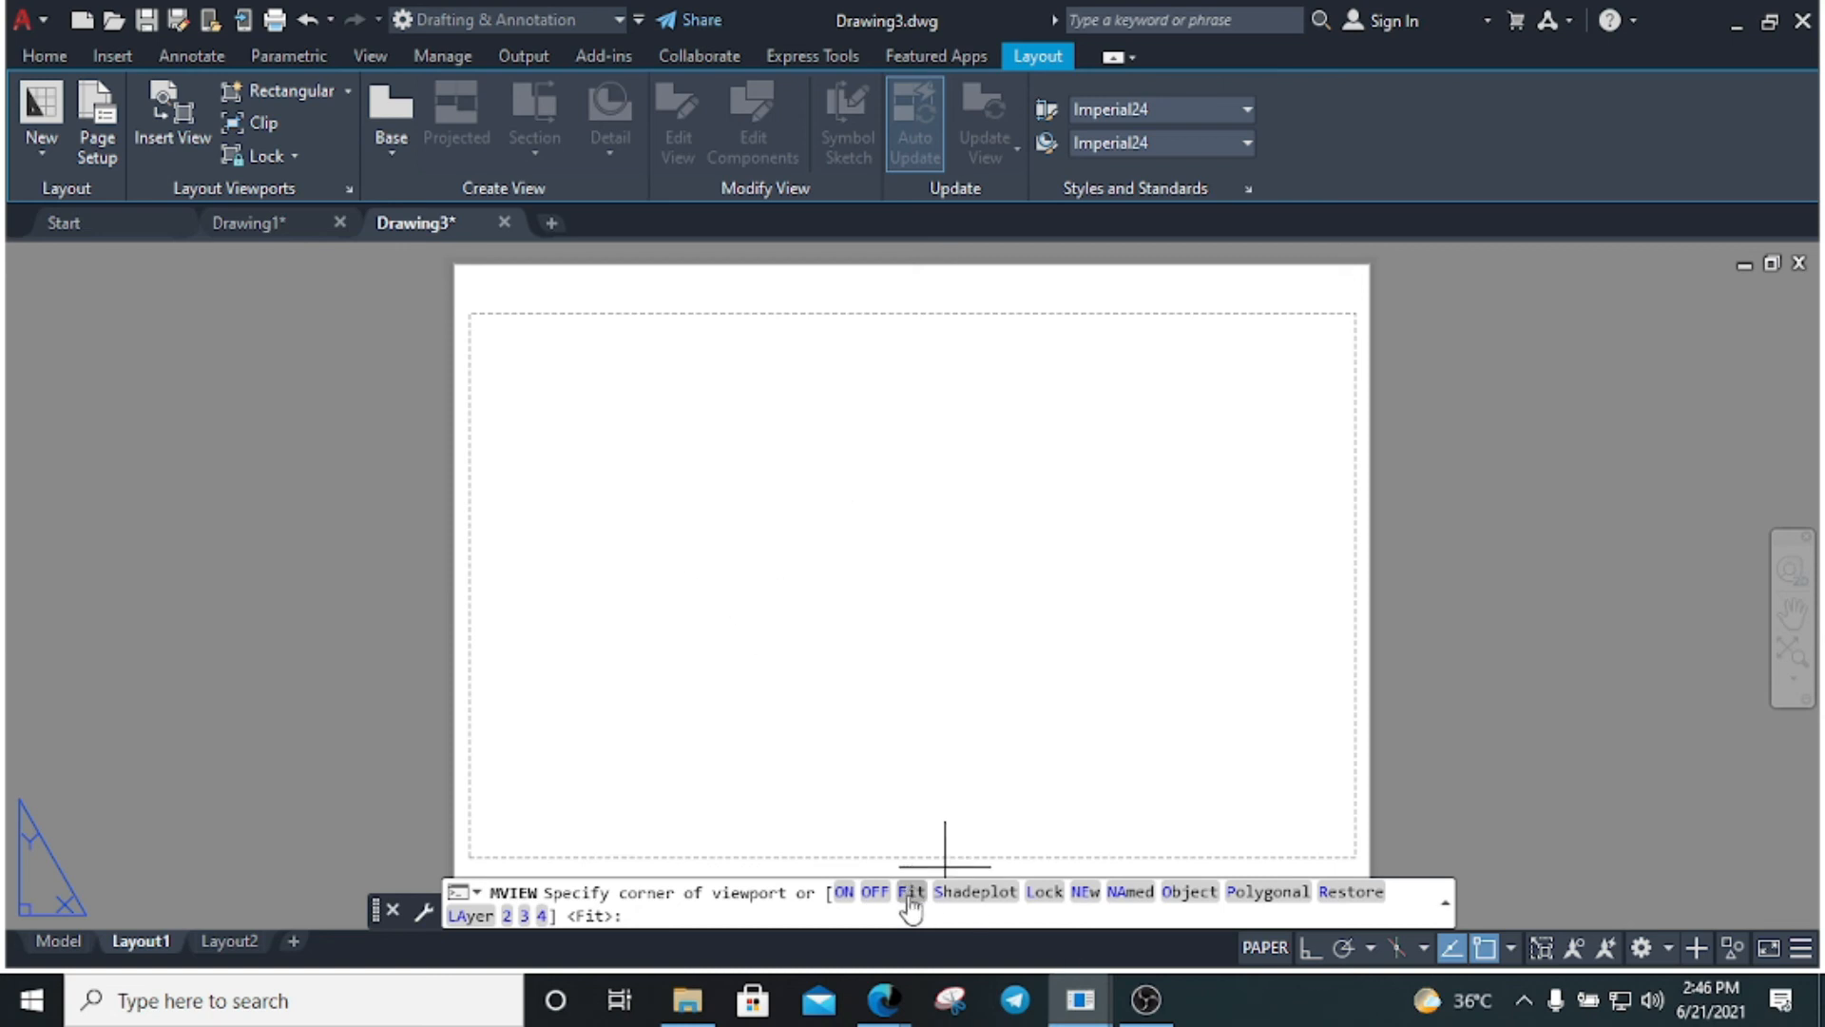
pyautogui.click(910, 893)
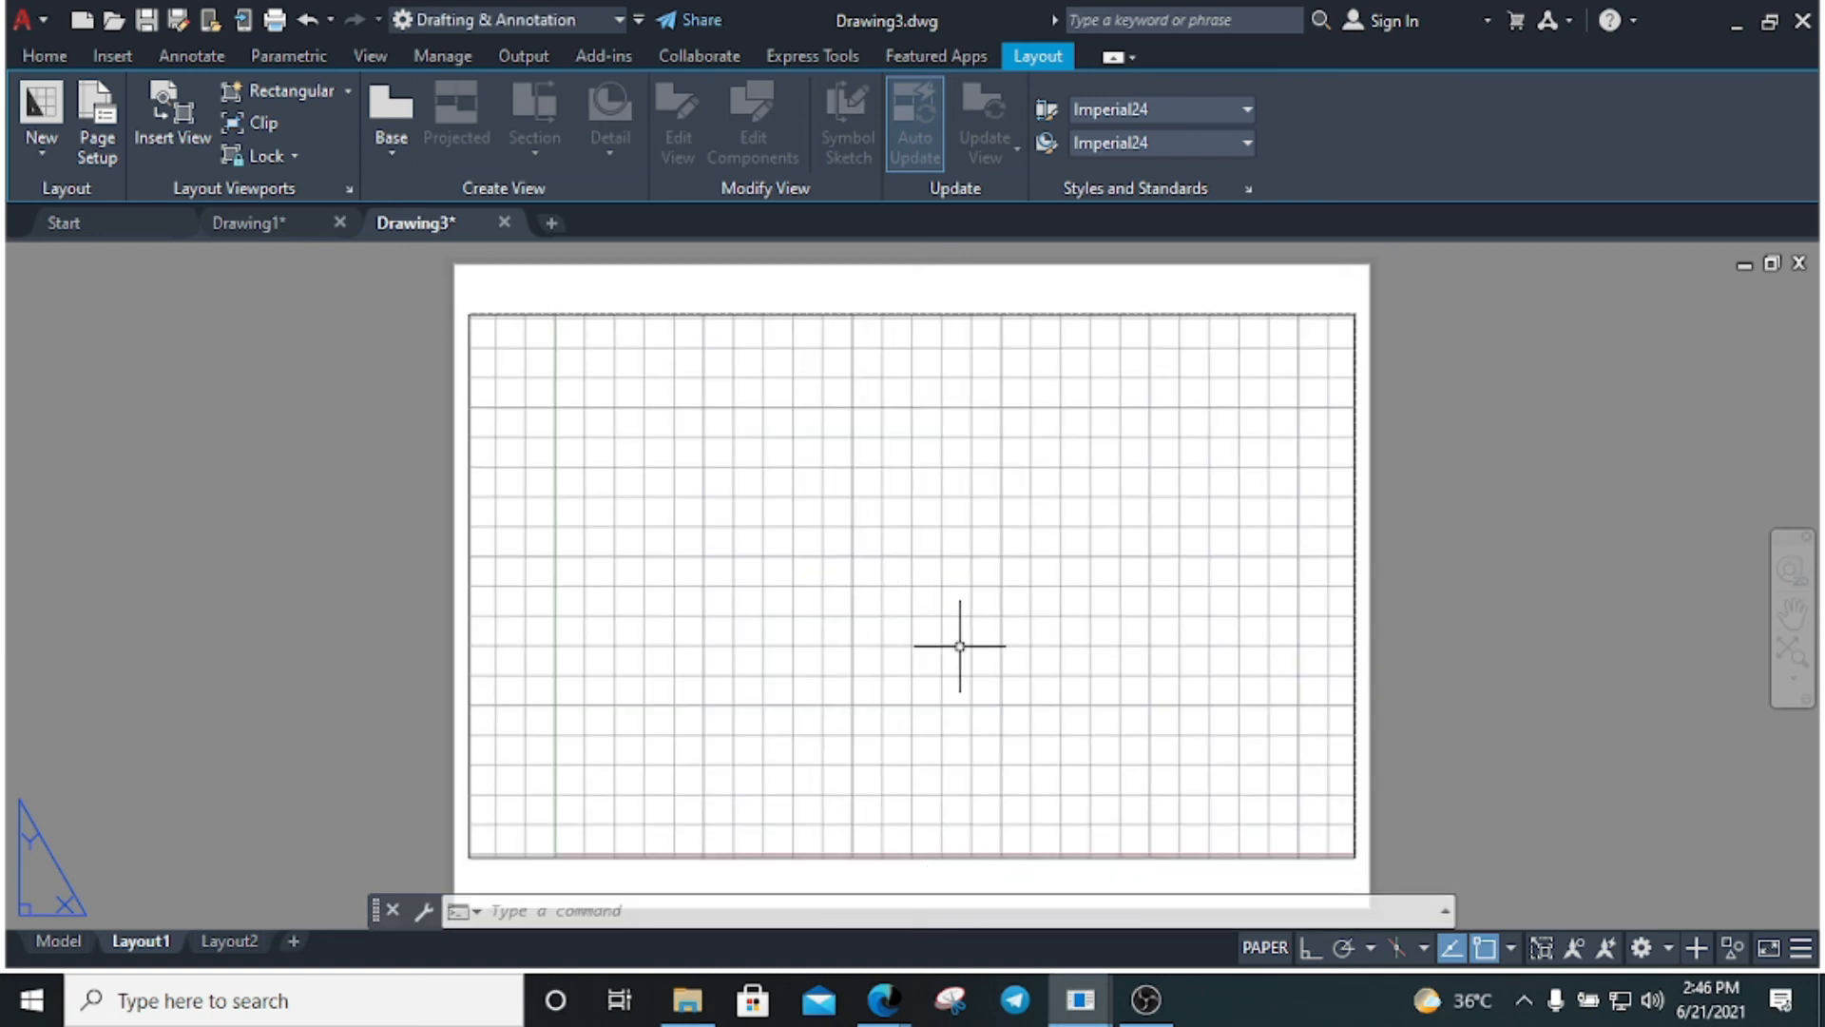
pyautogui.click(795, 326)
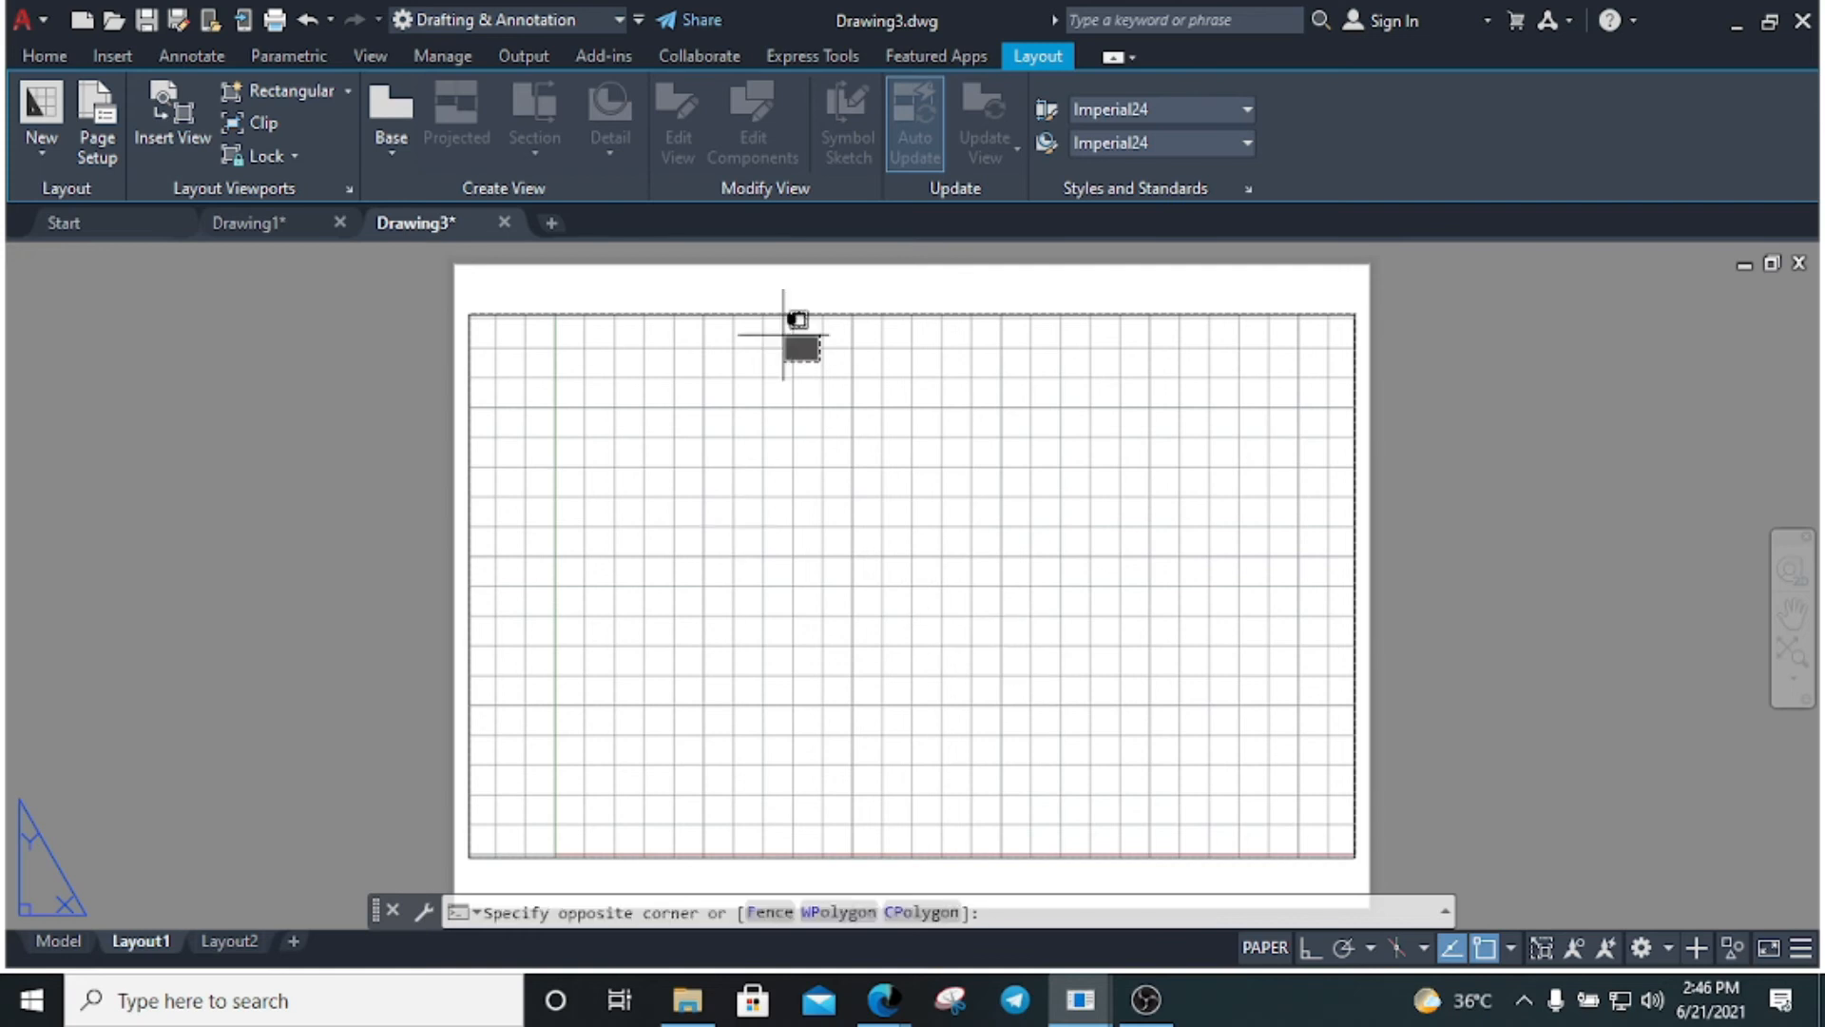
pyautogui.click(733, 298)
pyautogui.press('Escape')
# Start the block insertion command to bring up the Blocks palette
pyautogui.click(765, 547)
pyautogui.click(878, 635)
pyautogui.click(675, 521)
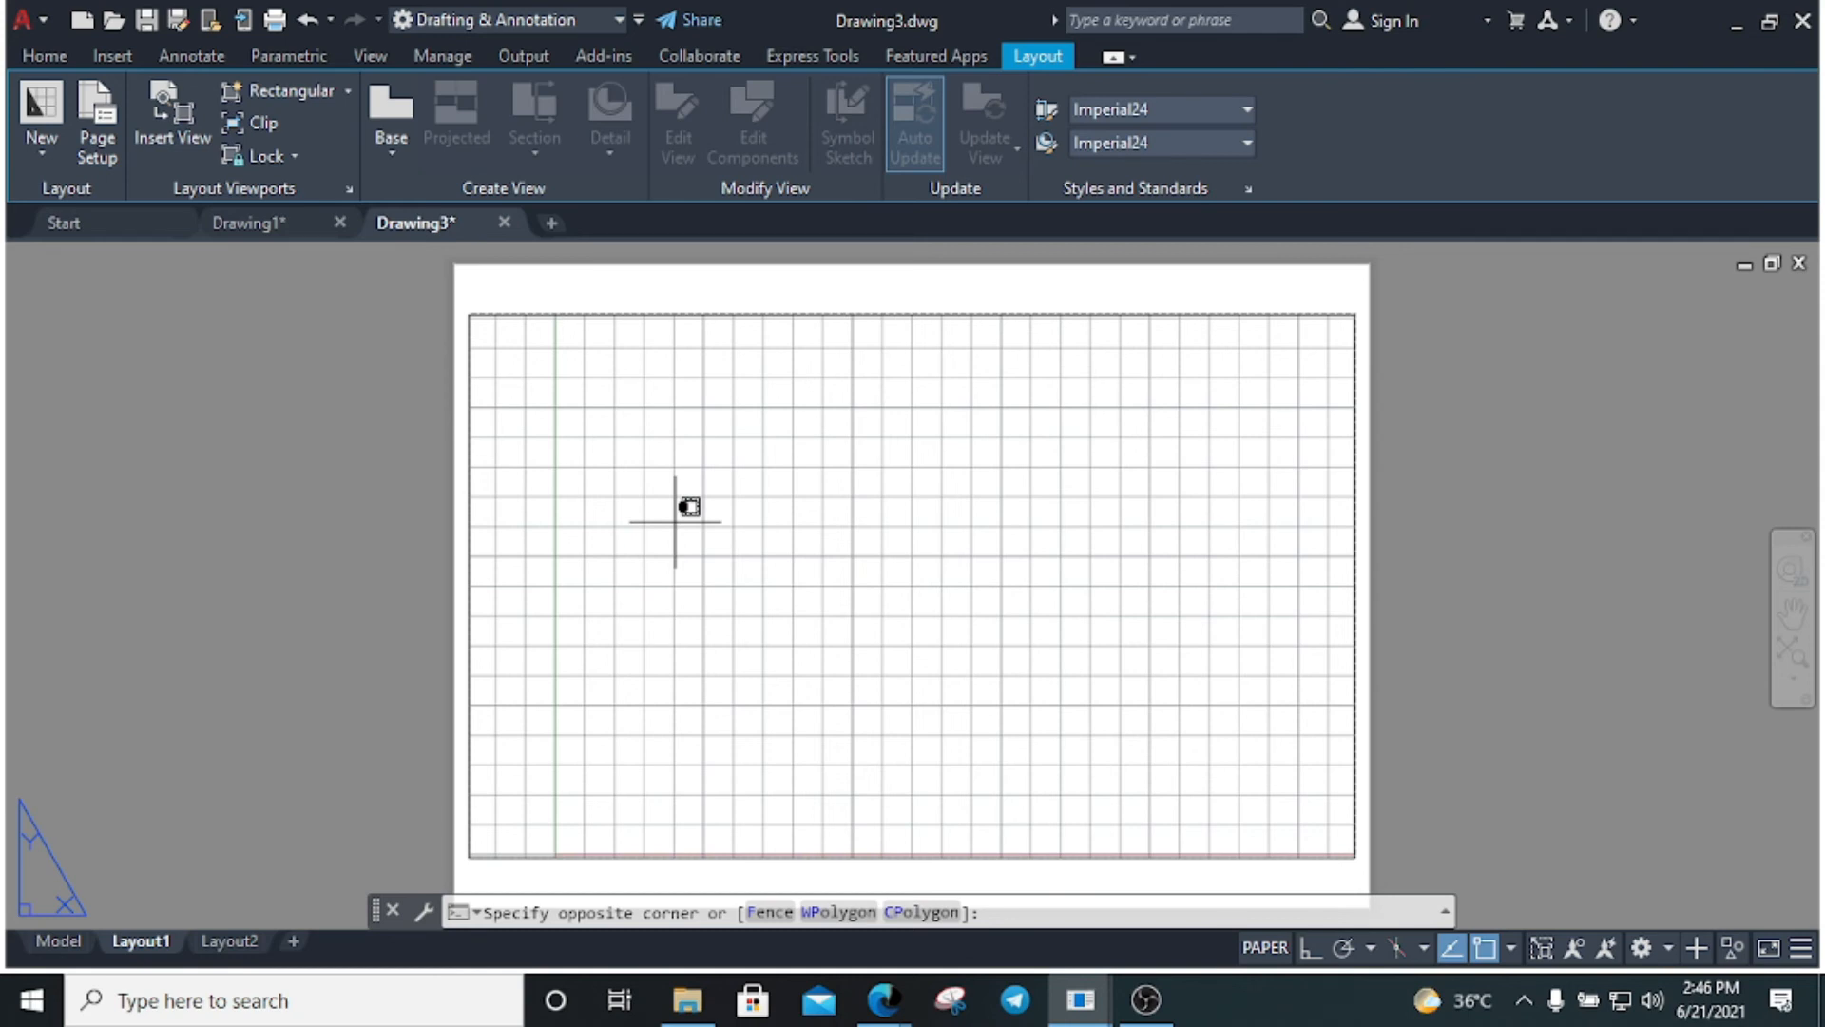
pyautogui.press('Return')
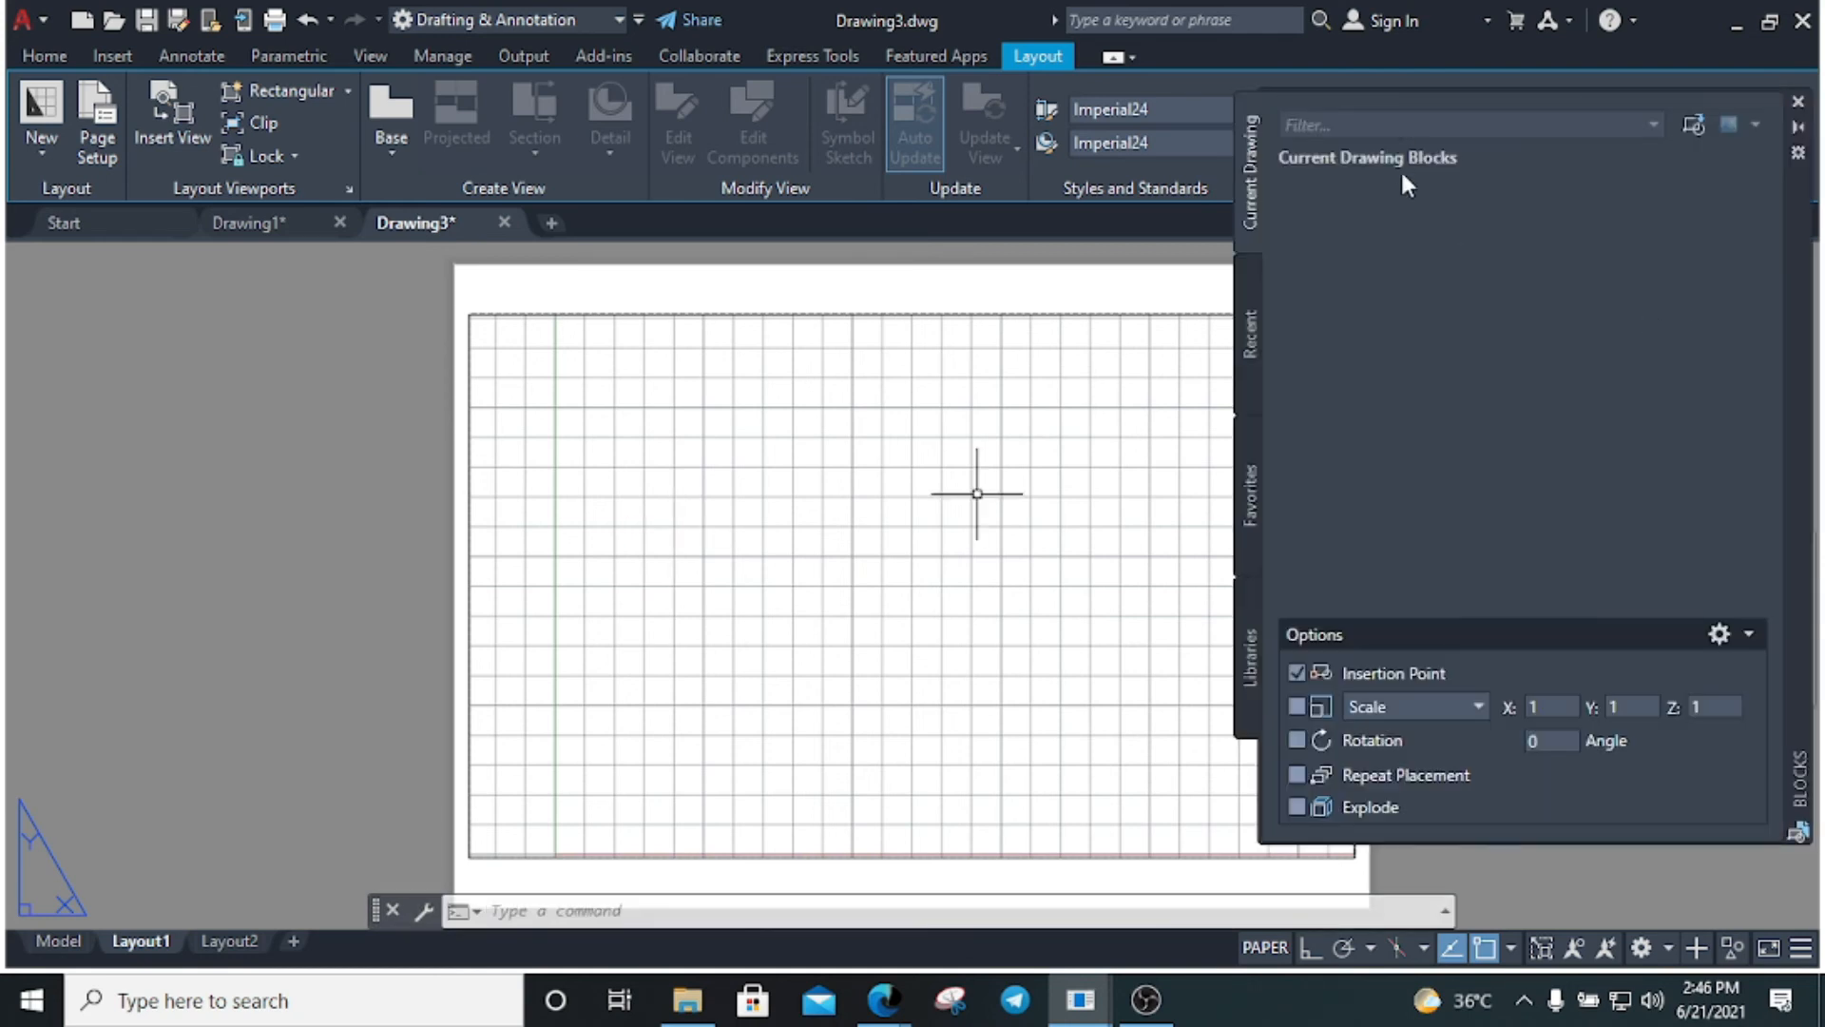
# Insert titleblock megha.dwg from Documents and place it on Layout1
pyautogui.click(1693, 125)
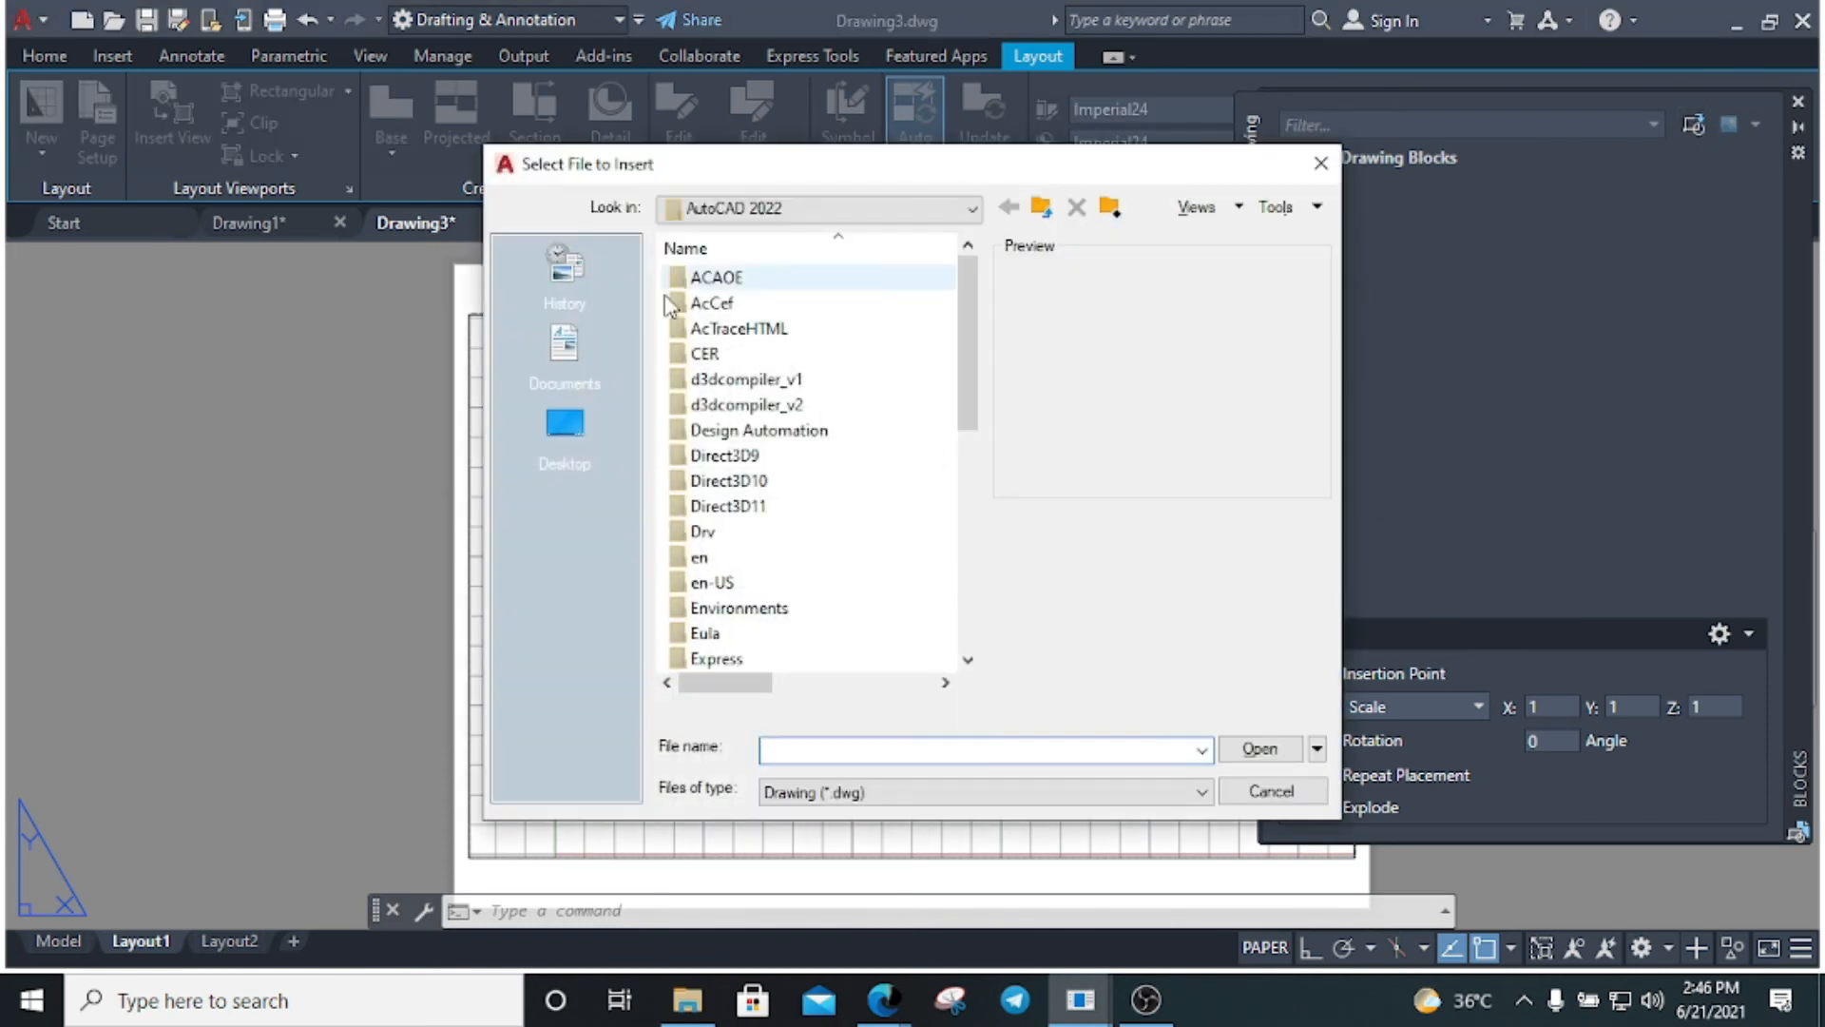
pyautogui.click(587, 458)
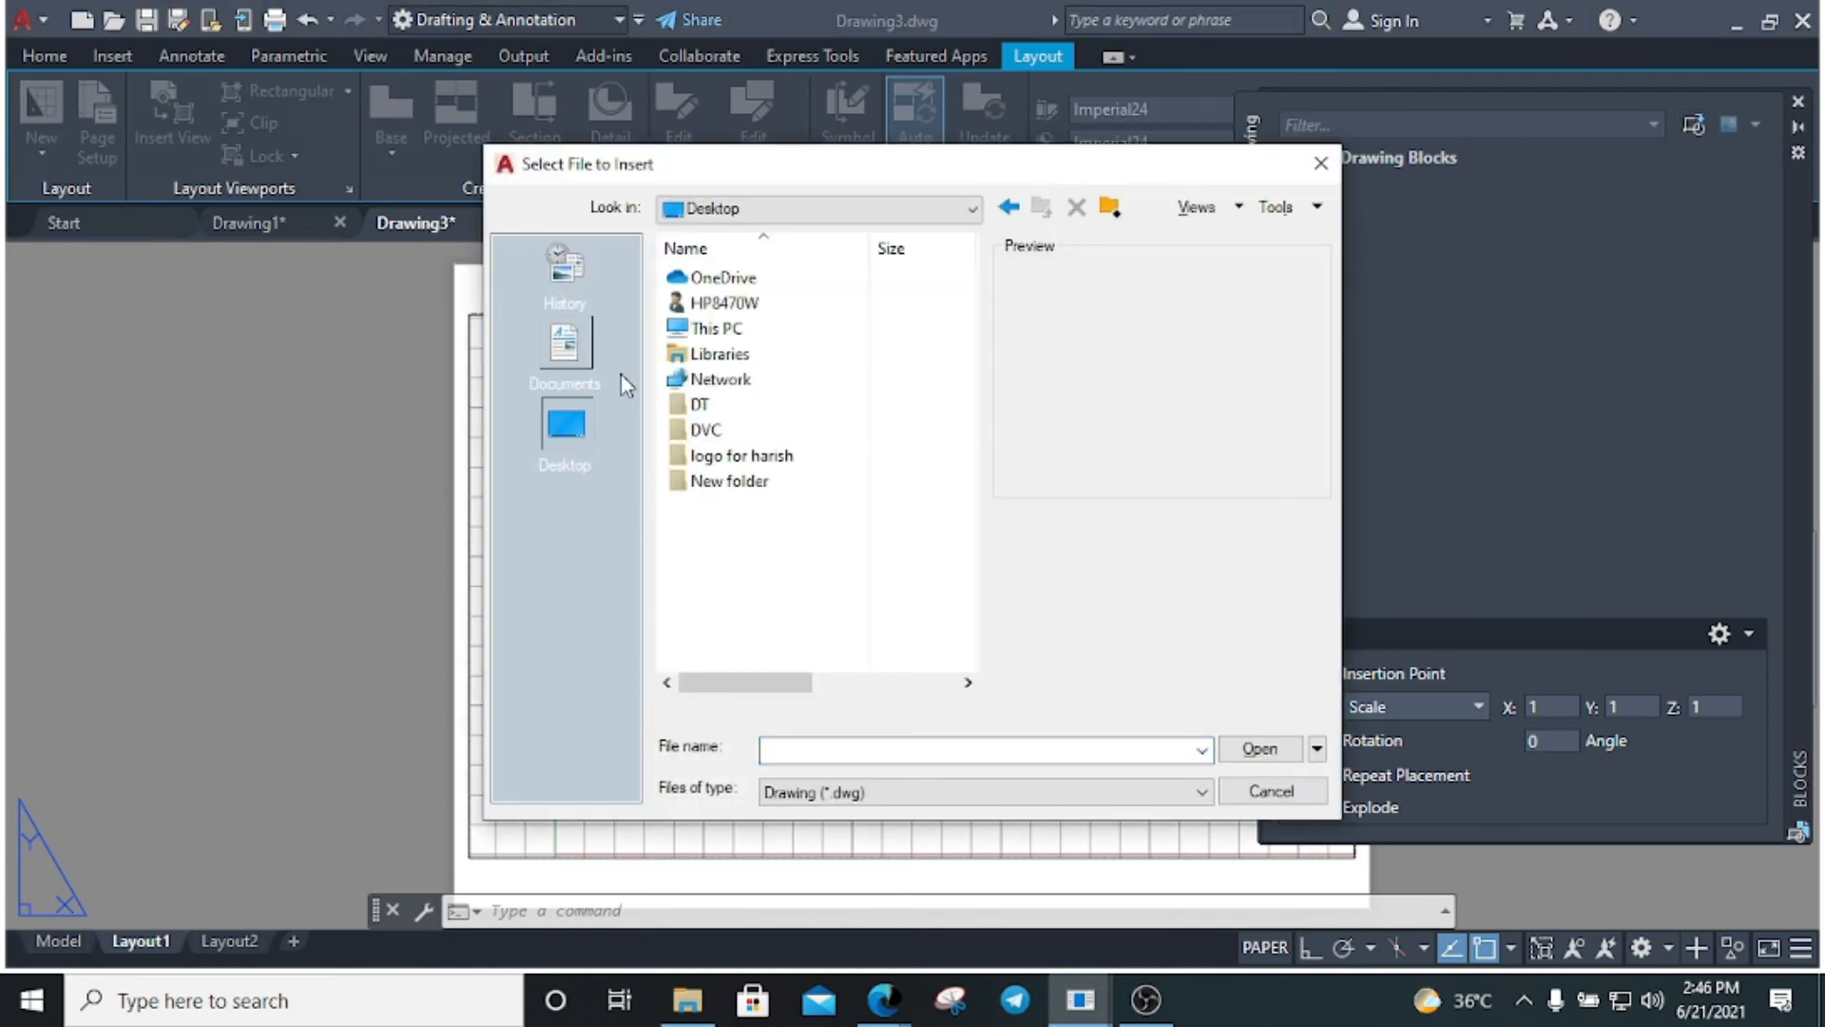
pyautogui.click(564, 352)
pyautogui.scroll(-10, 927, 571)
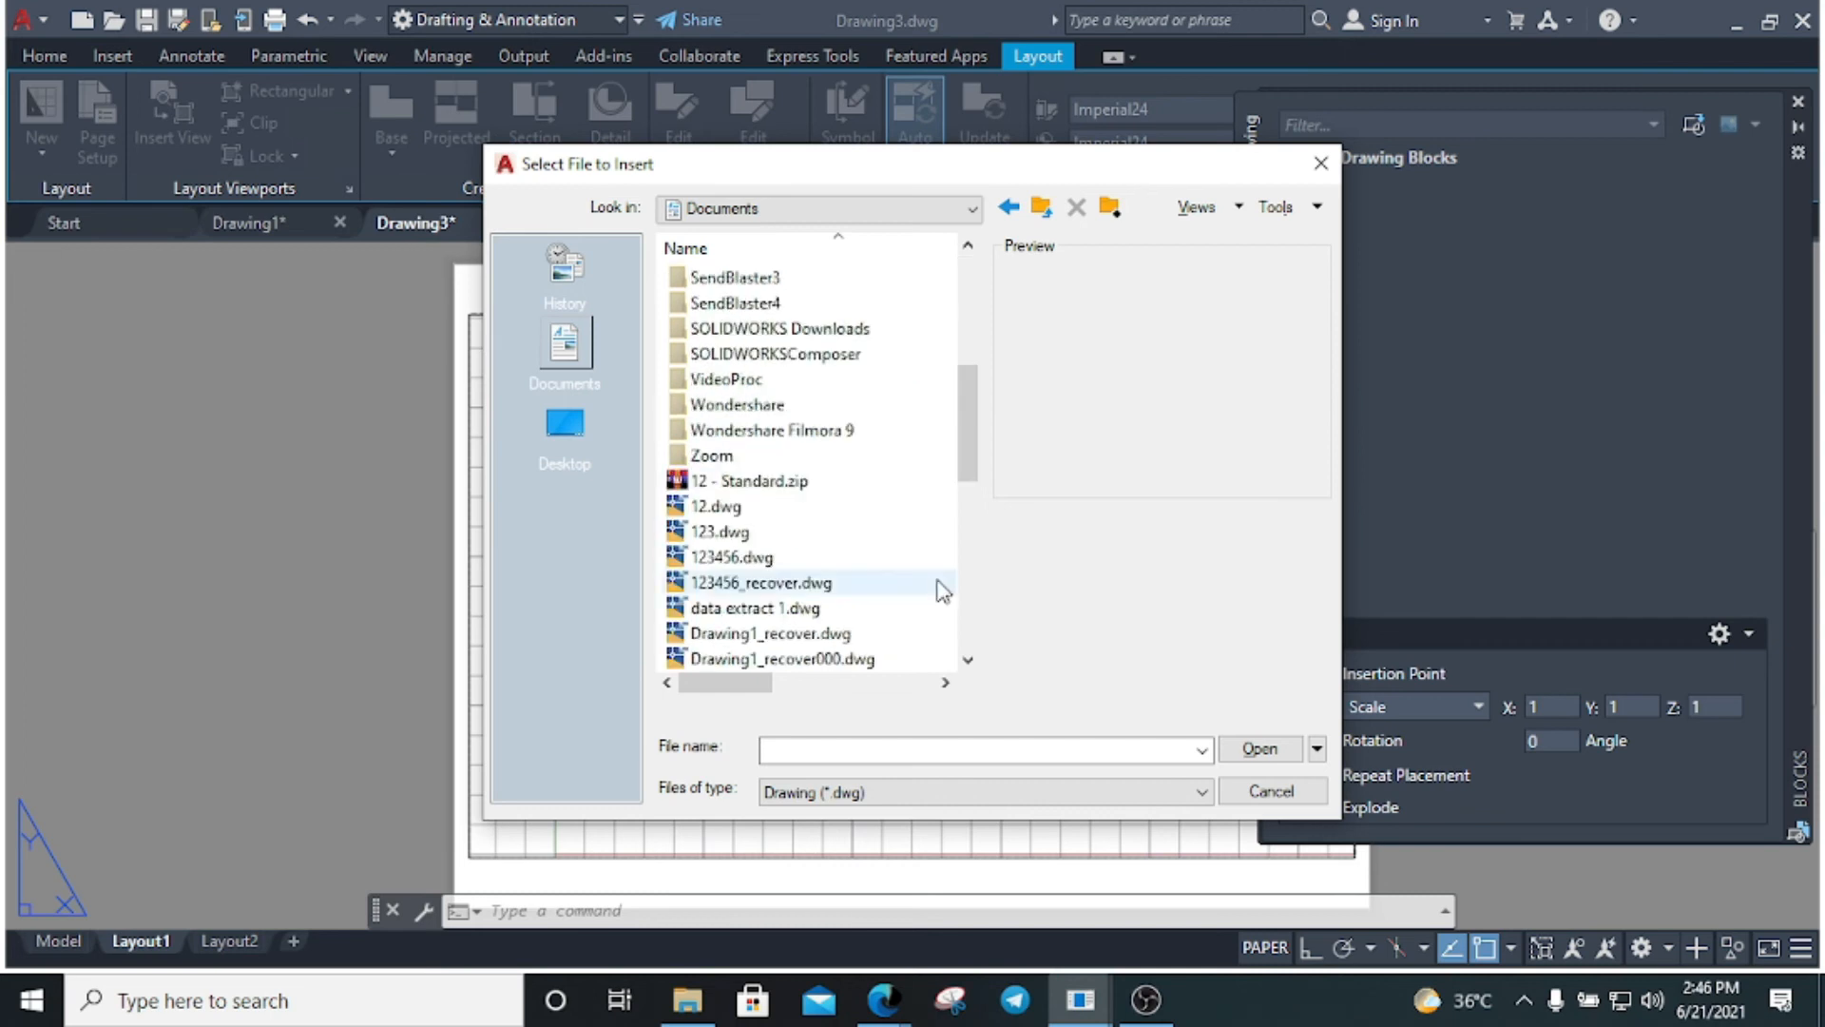
pyautogui.click(810, 658)
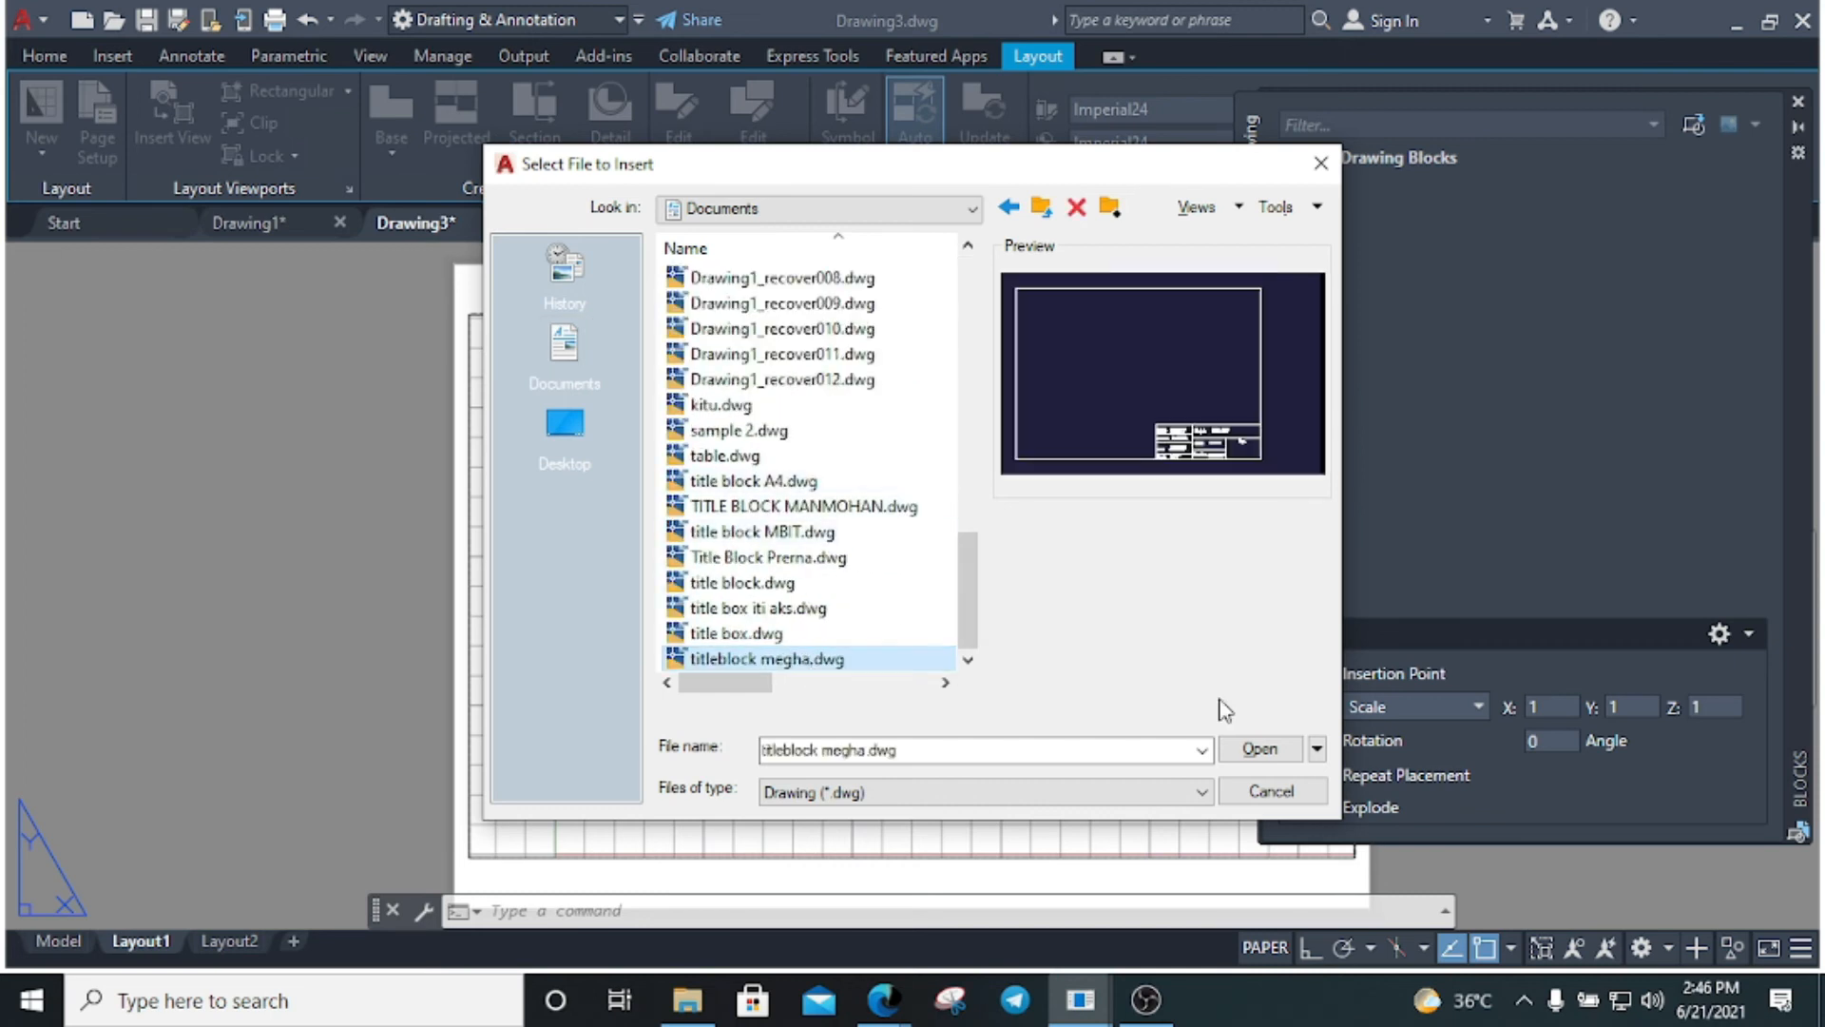
pyautogui.click(1260, 749)
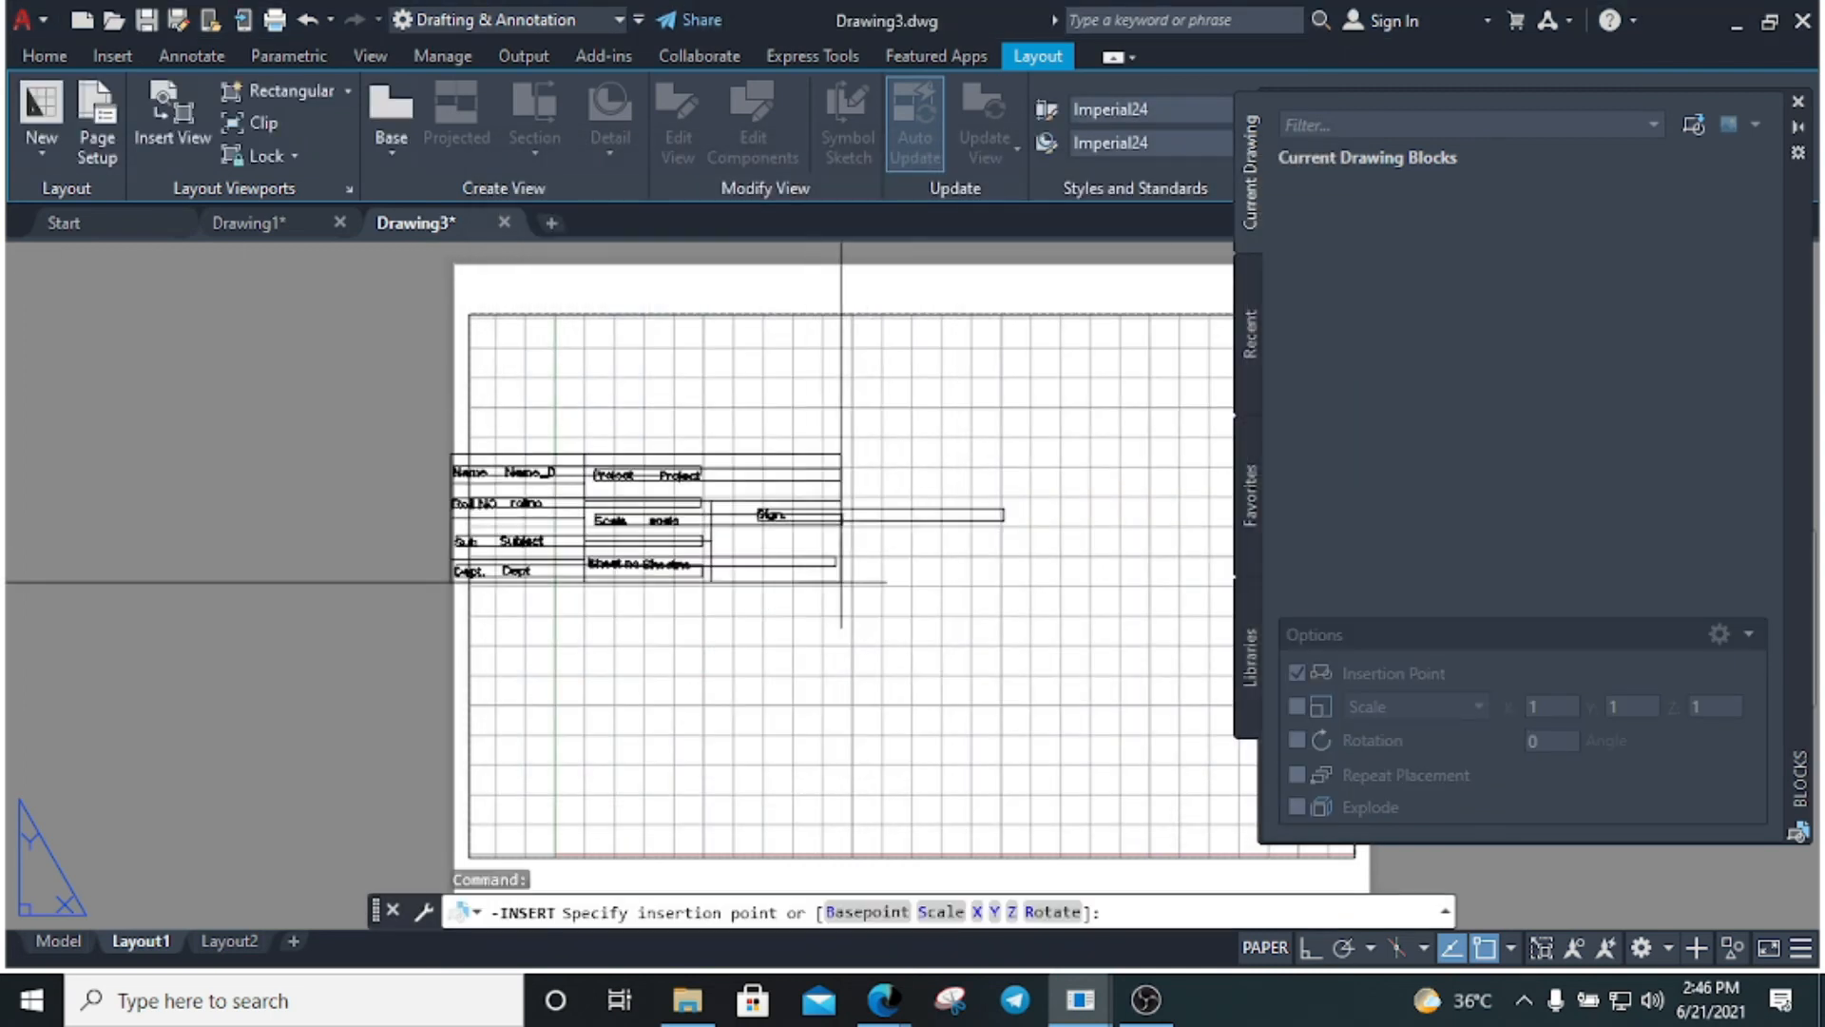
pyautogui.click(1034, 676)
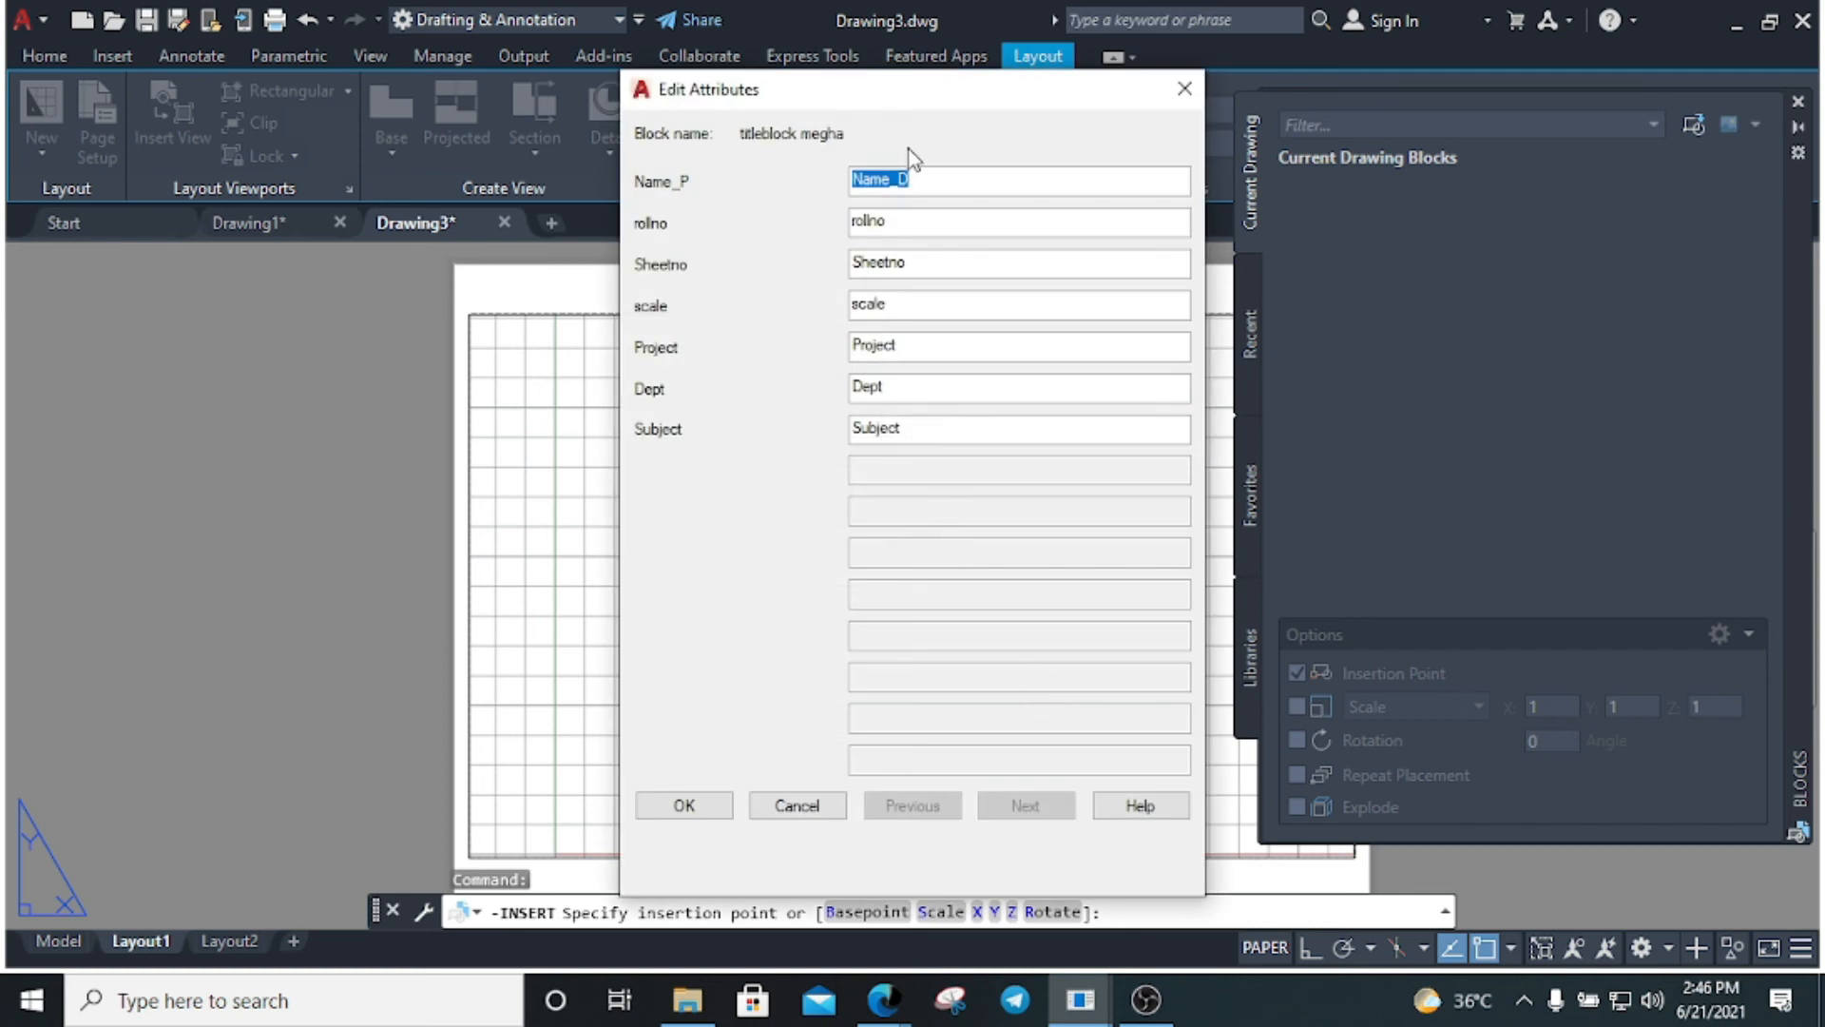
# Enter the student's name, roll number, sheet 123, scale 1:1, project Ground Floor and department arc
pyautogui.write('Megha')
pyautogui.press('Tab')
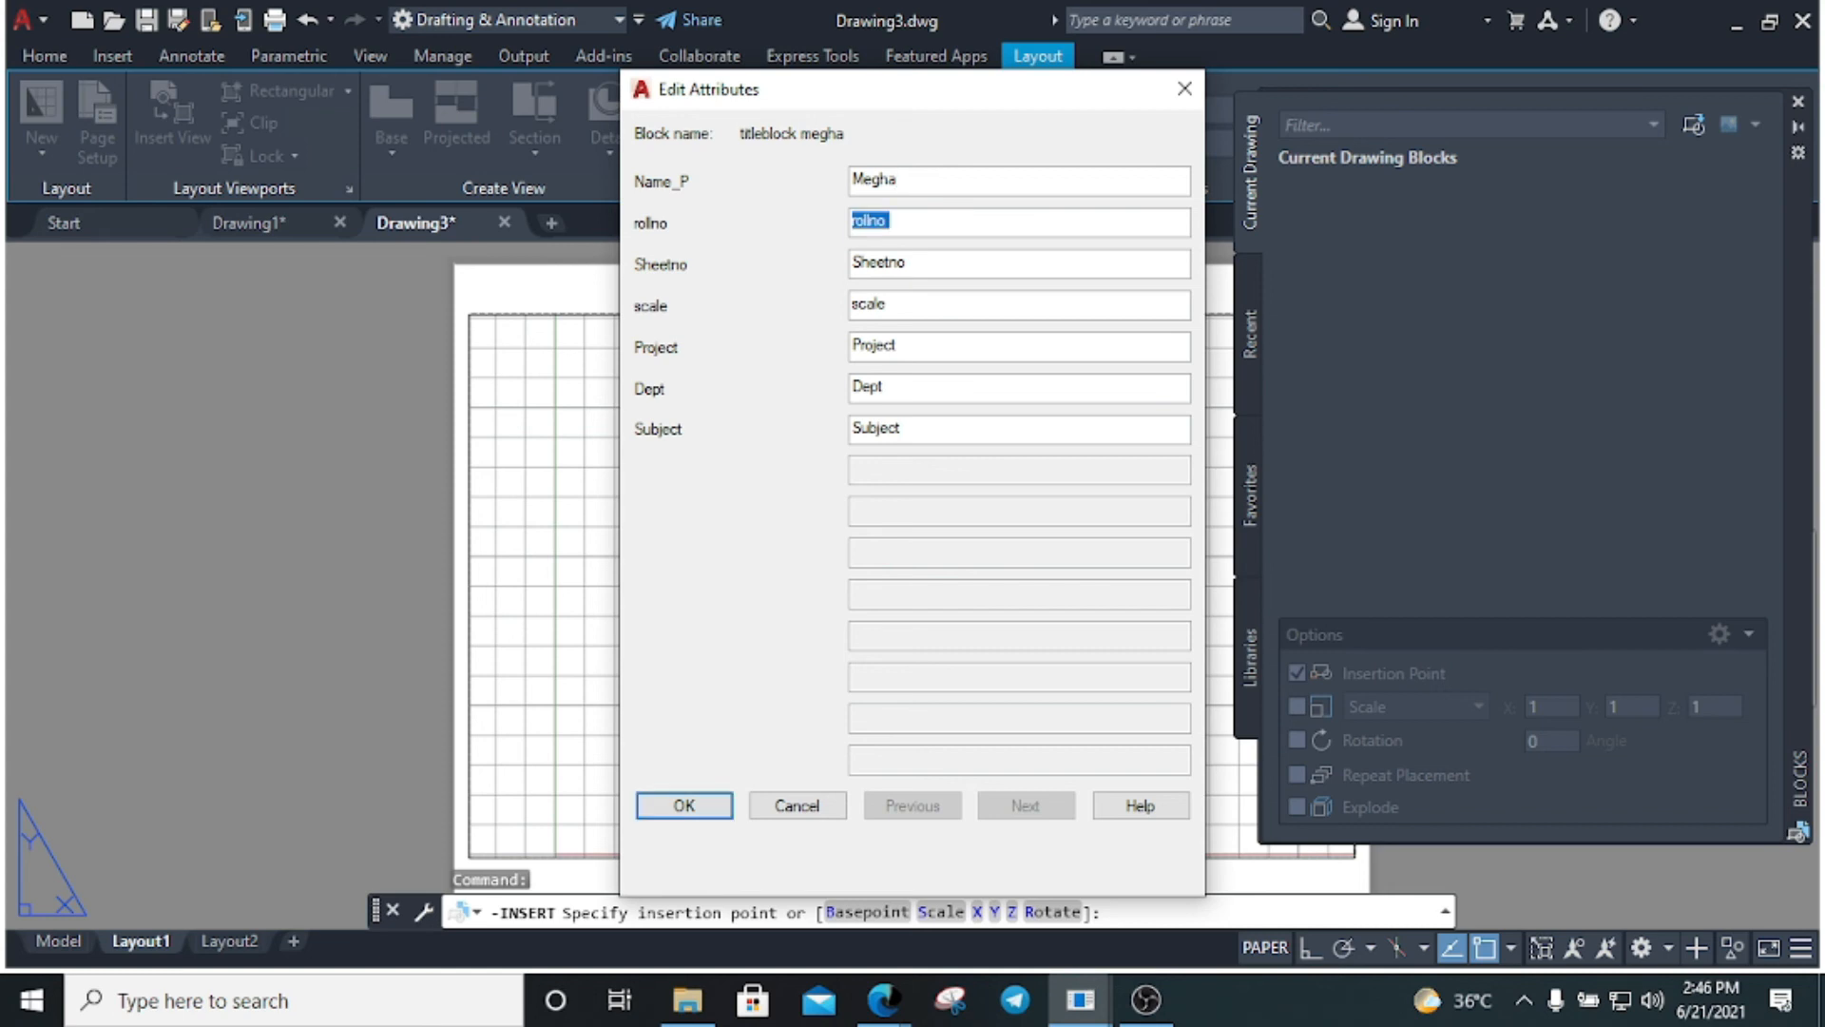
pyautogui.press('Tab')
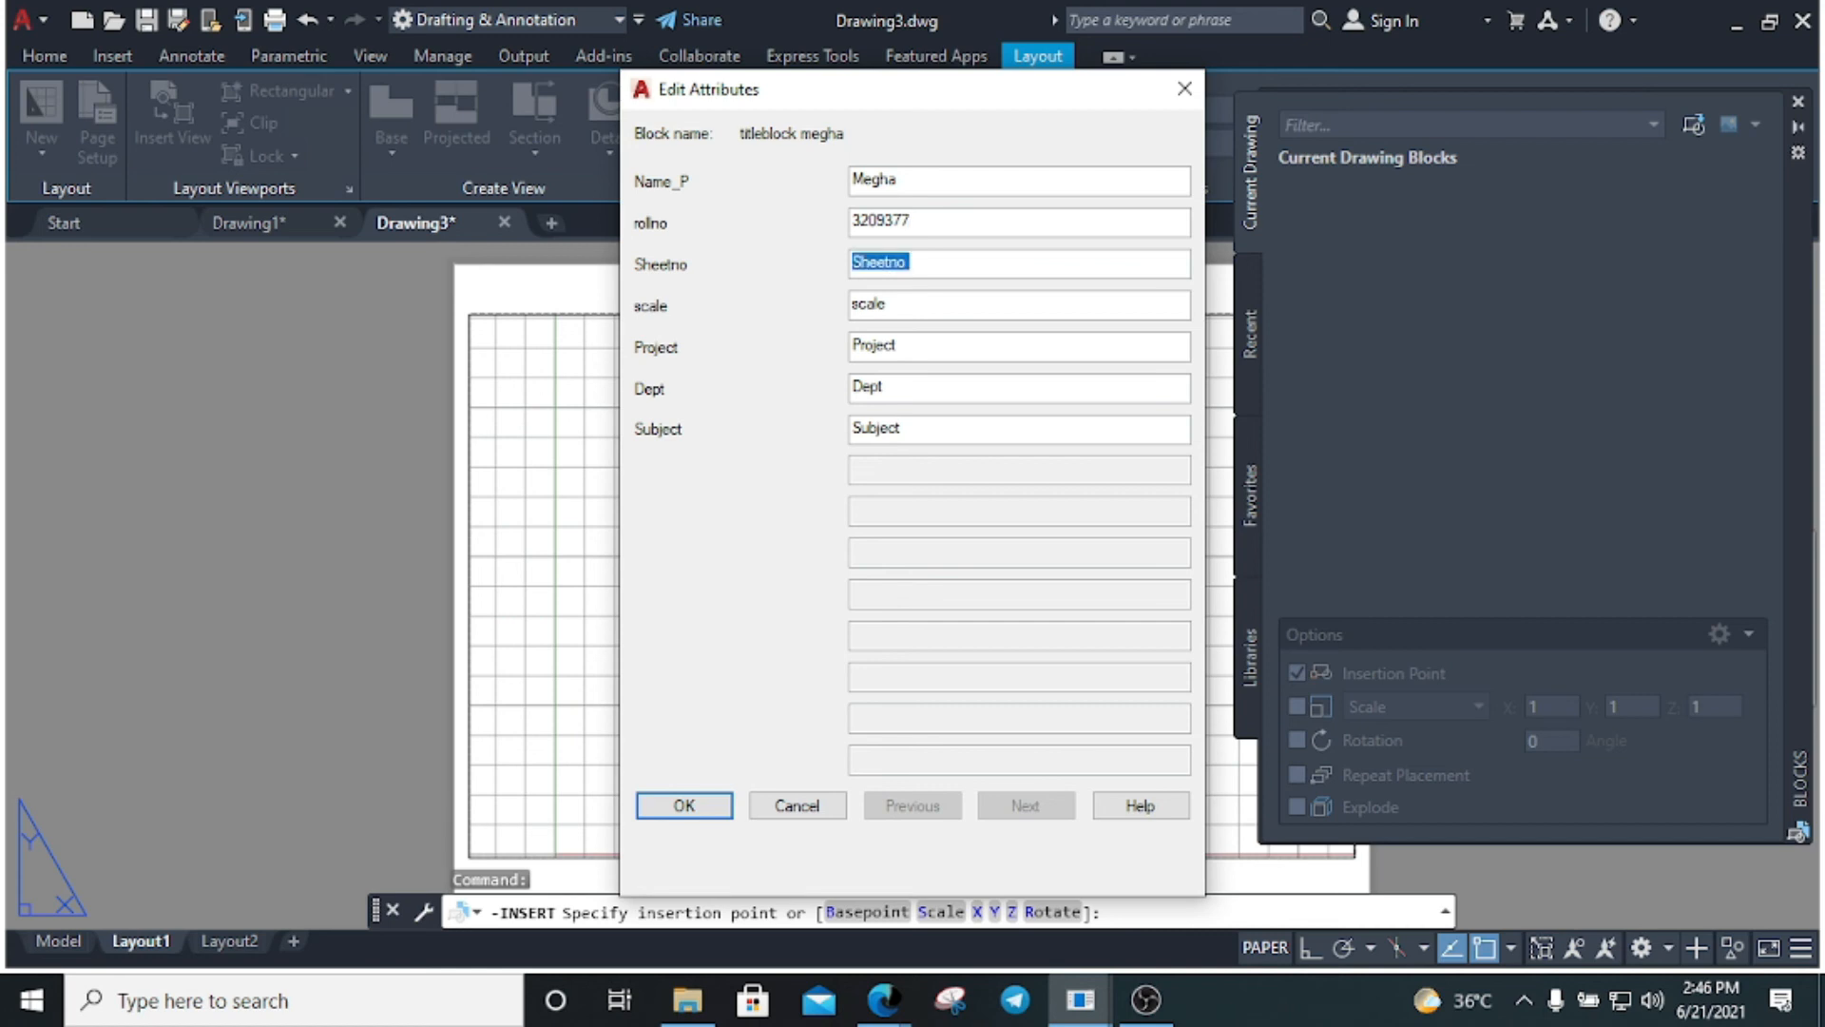
pyautogui.write('123')
pyautogui.press('Tab')
pyautogui.write('1')
pyautogui.press('Tab')
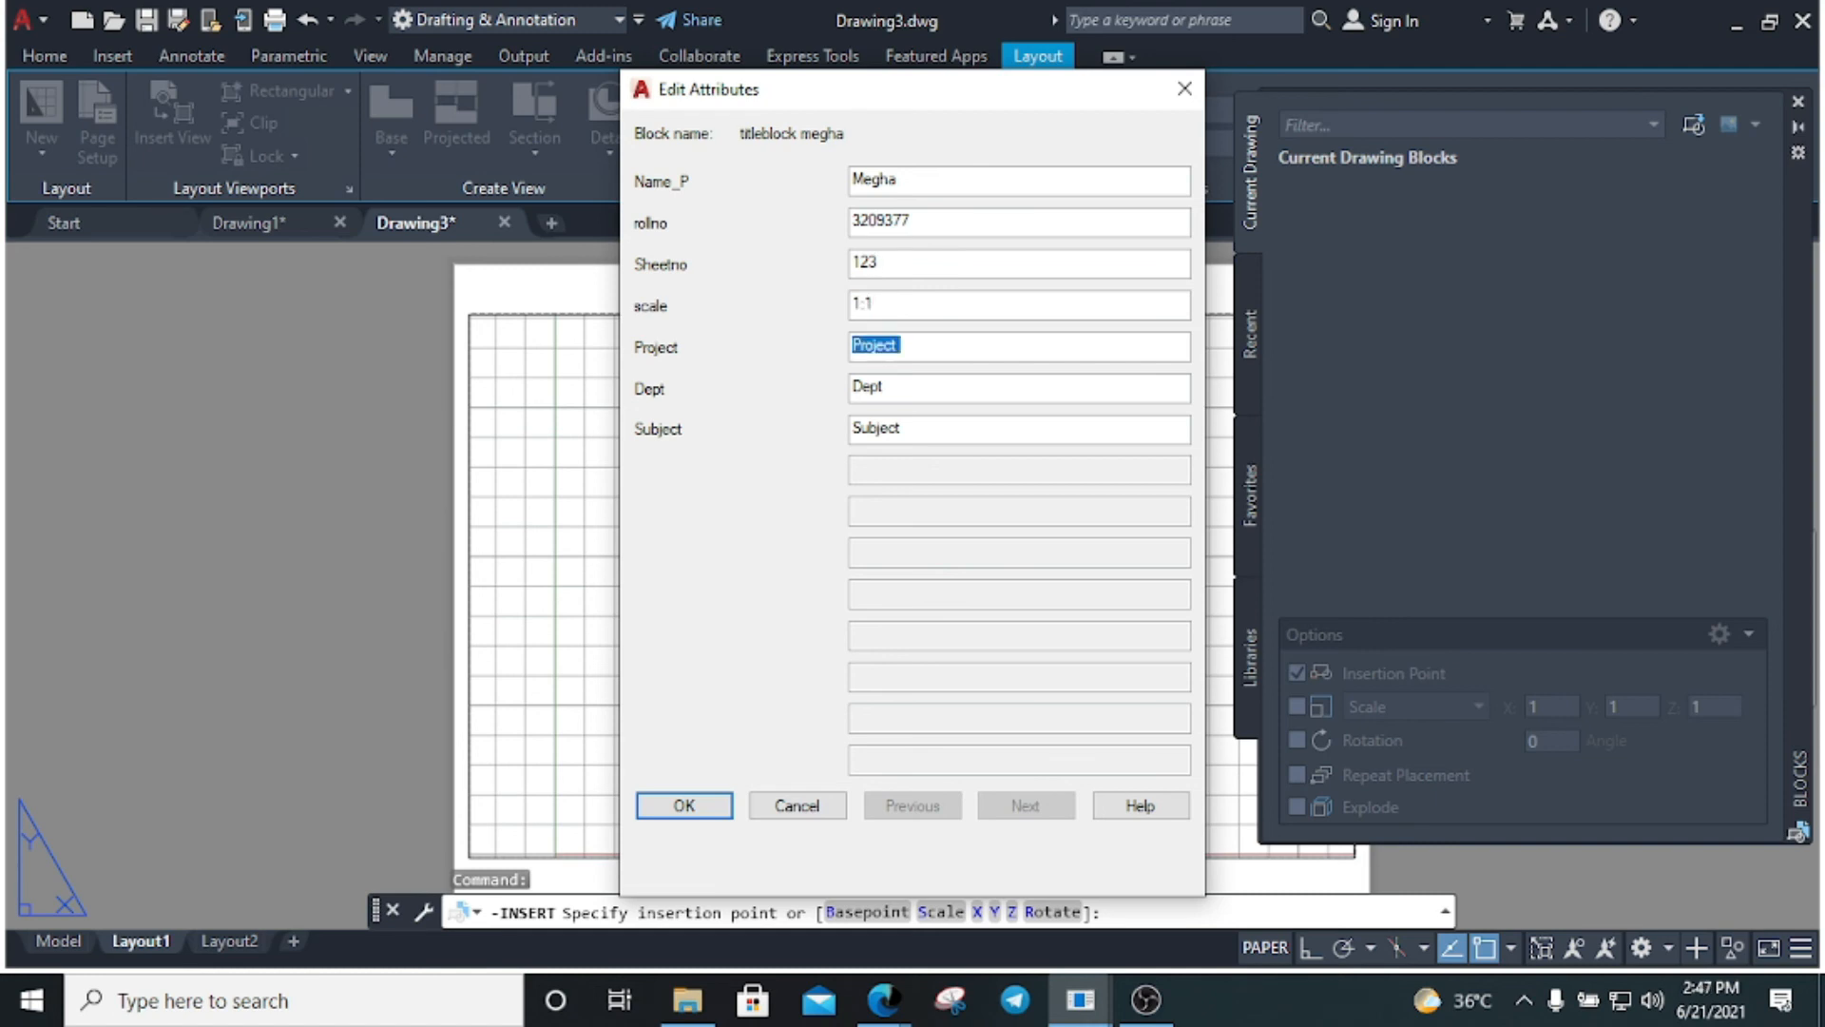
pyautogui.write('Ground Floor')
pyautogui.press('Tab')
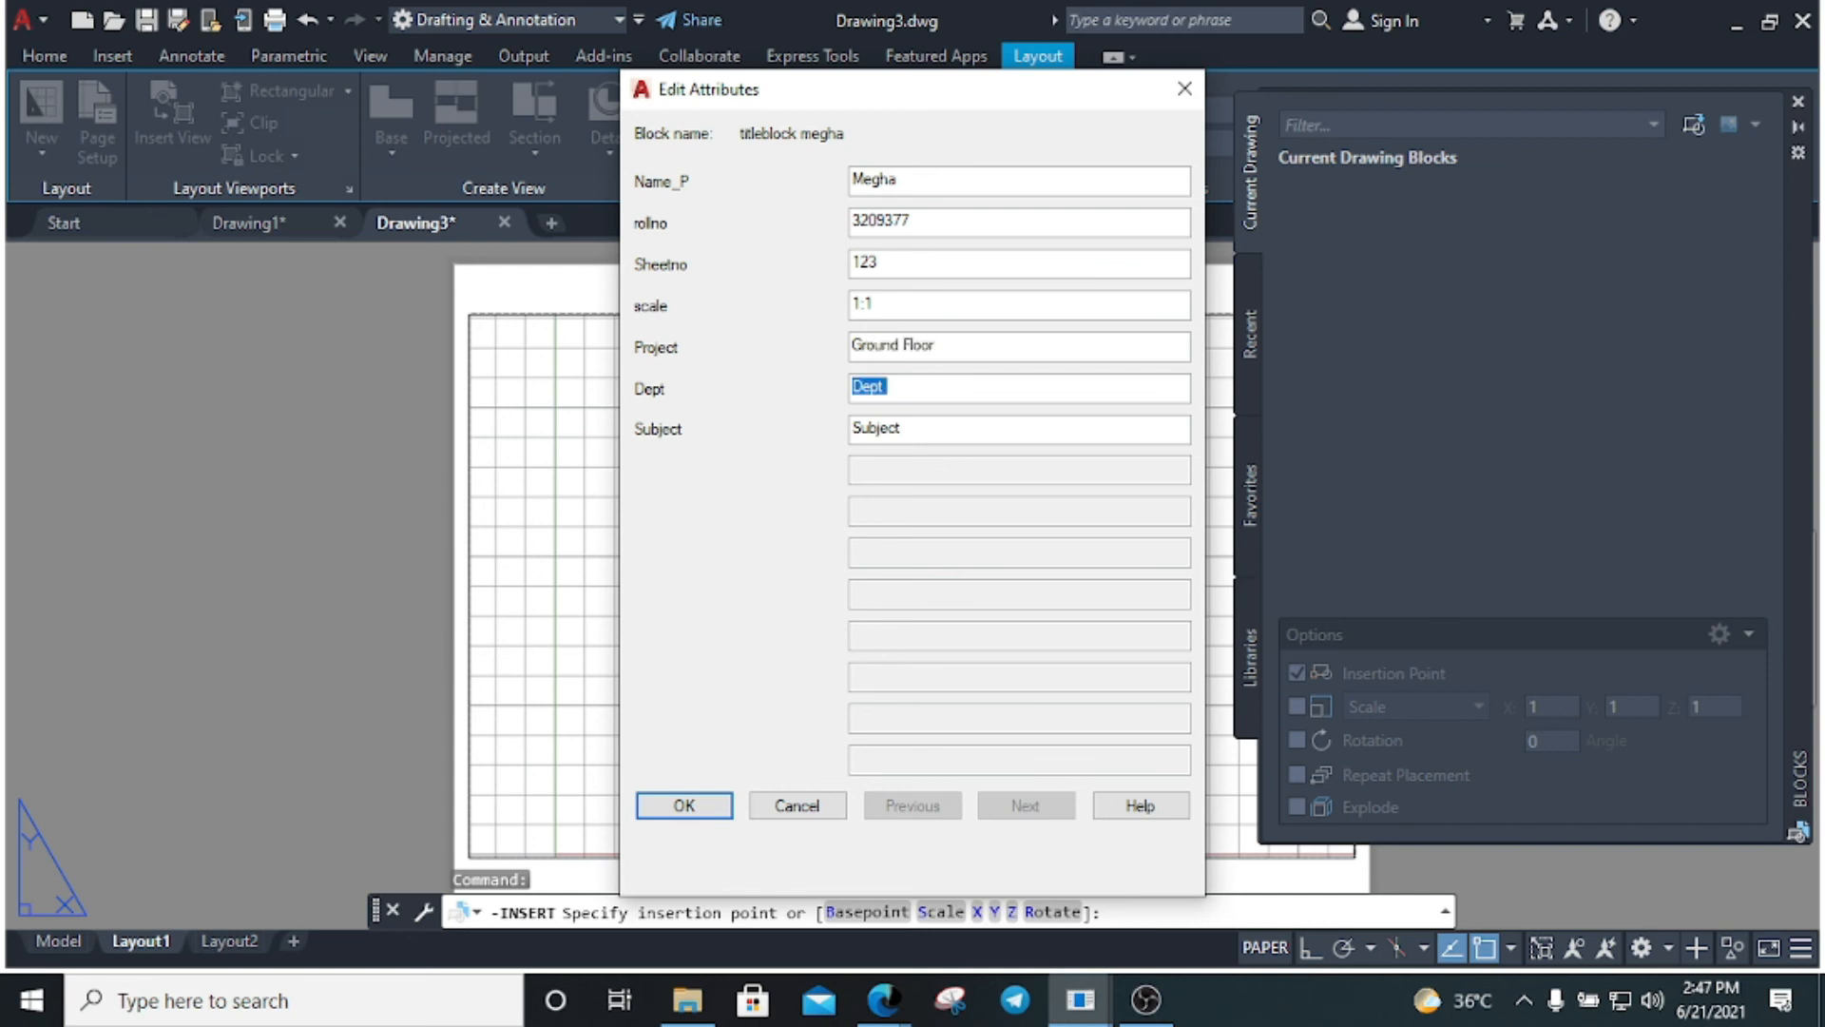
pyautogui.write('Ae')
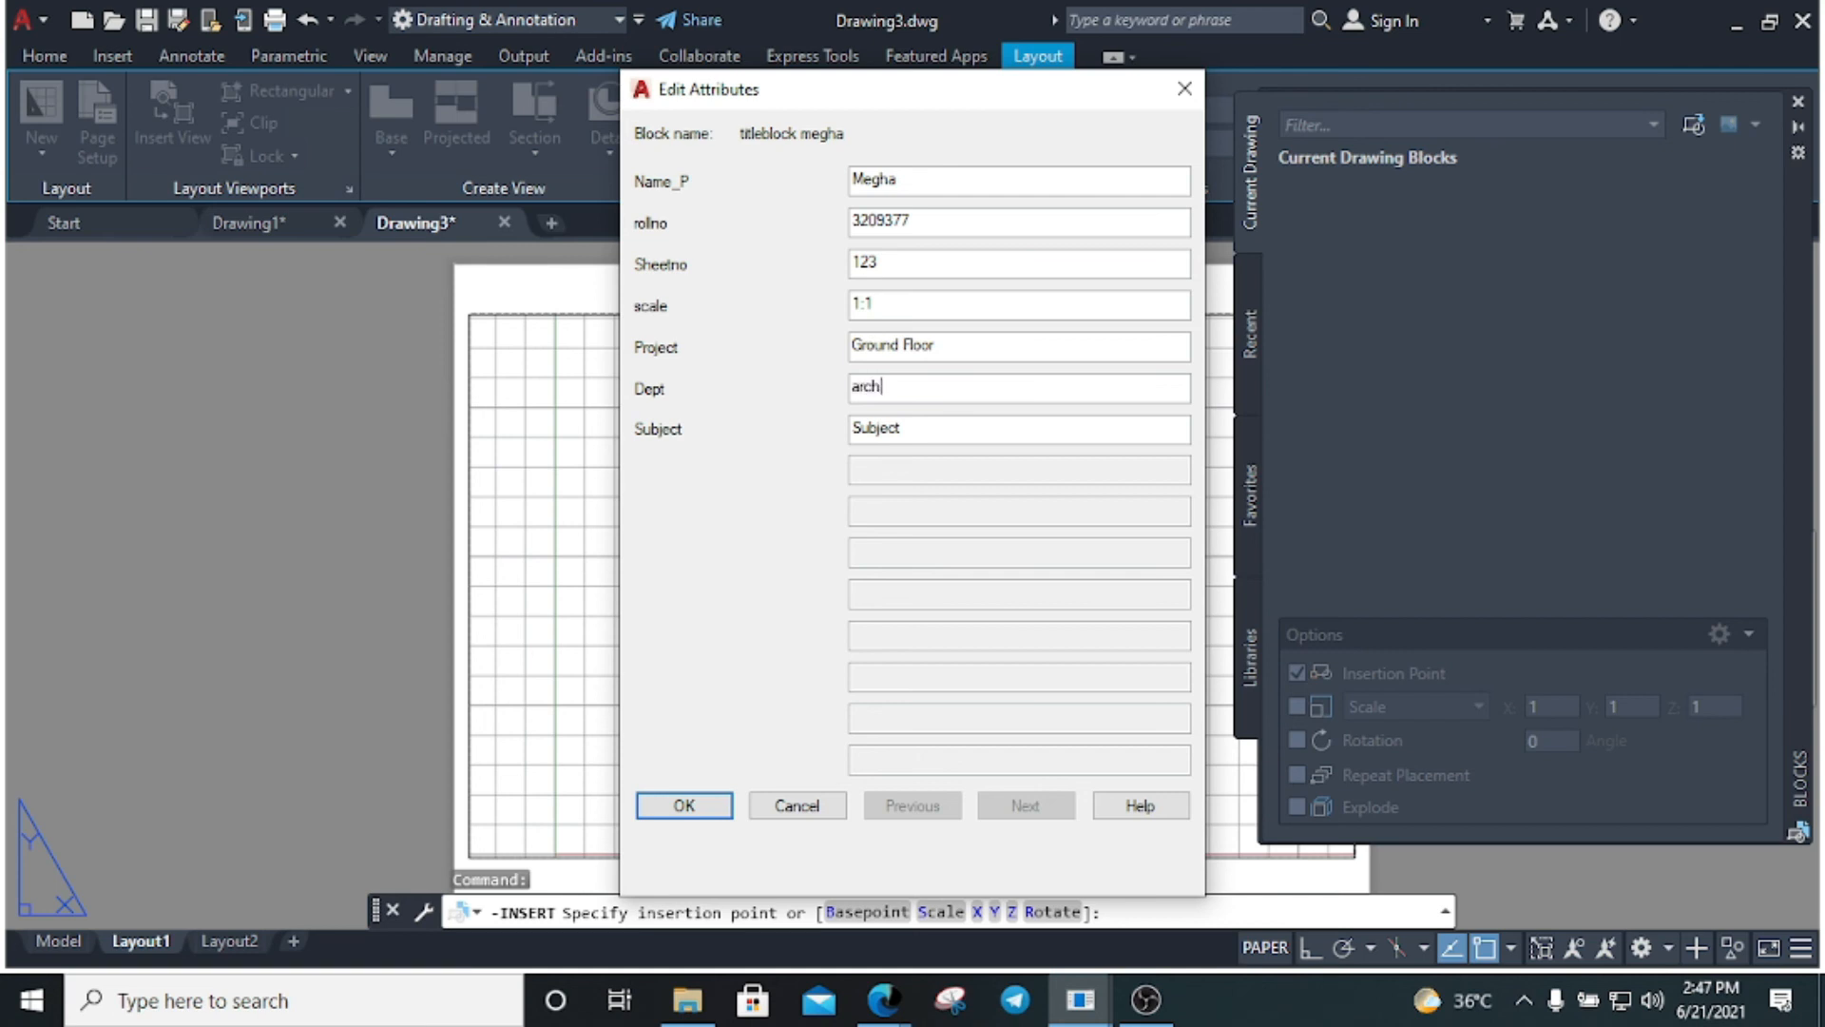
# Replace the Subject attribute with BM and place the filled-in title block on the layout
pyautogui.click(941, 423)
pyautogui.hotkey('ctrl', 'a')
pyautogui.write('BM')
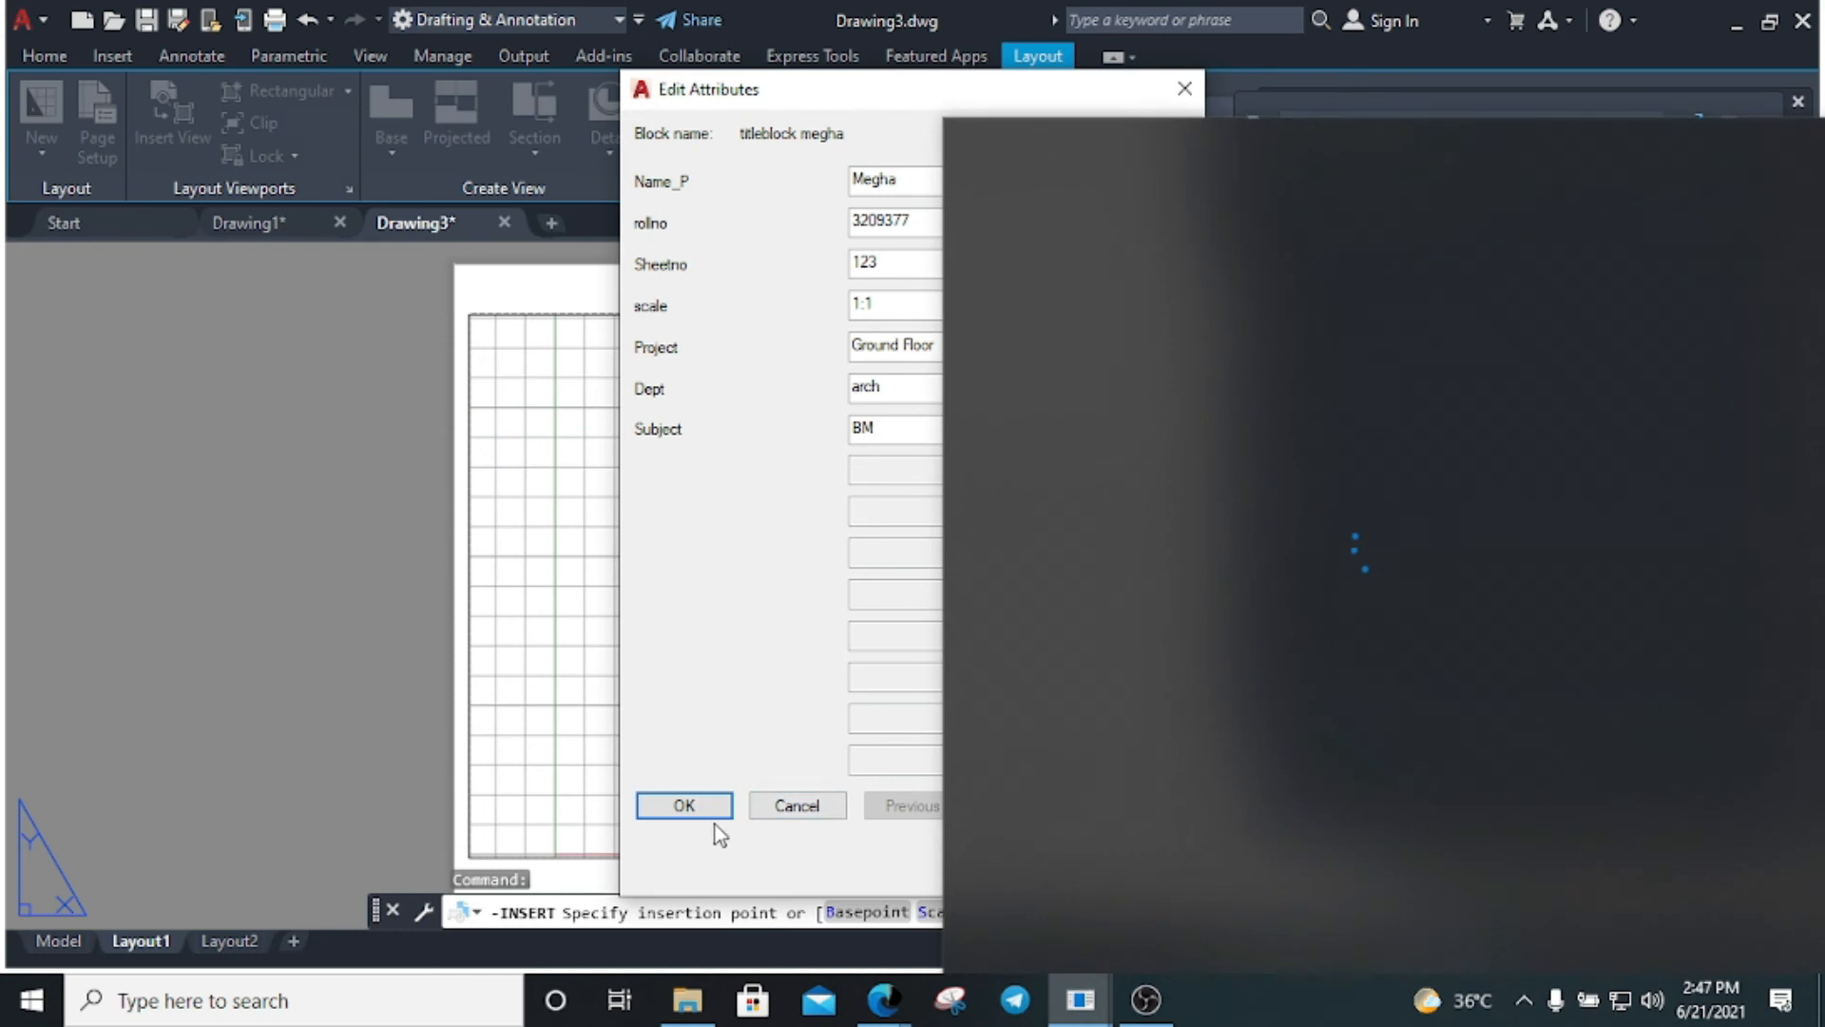
pyautogui.click(708, 813)
# Close the news panel and Blocks palette, then try selecting the title block
pyautogui.click(793, 739)
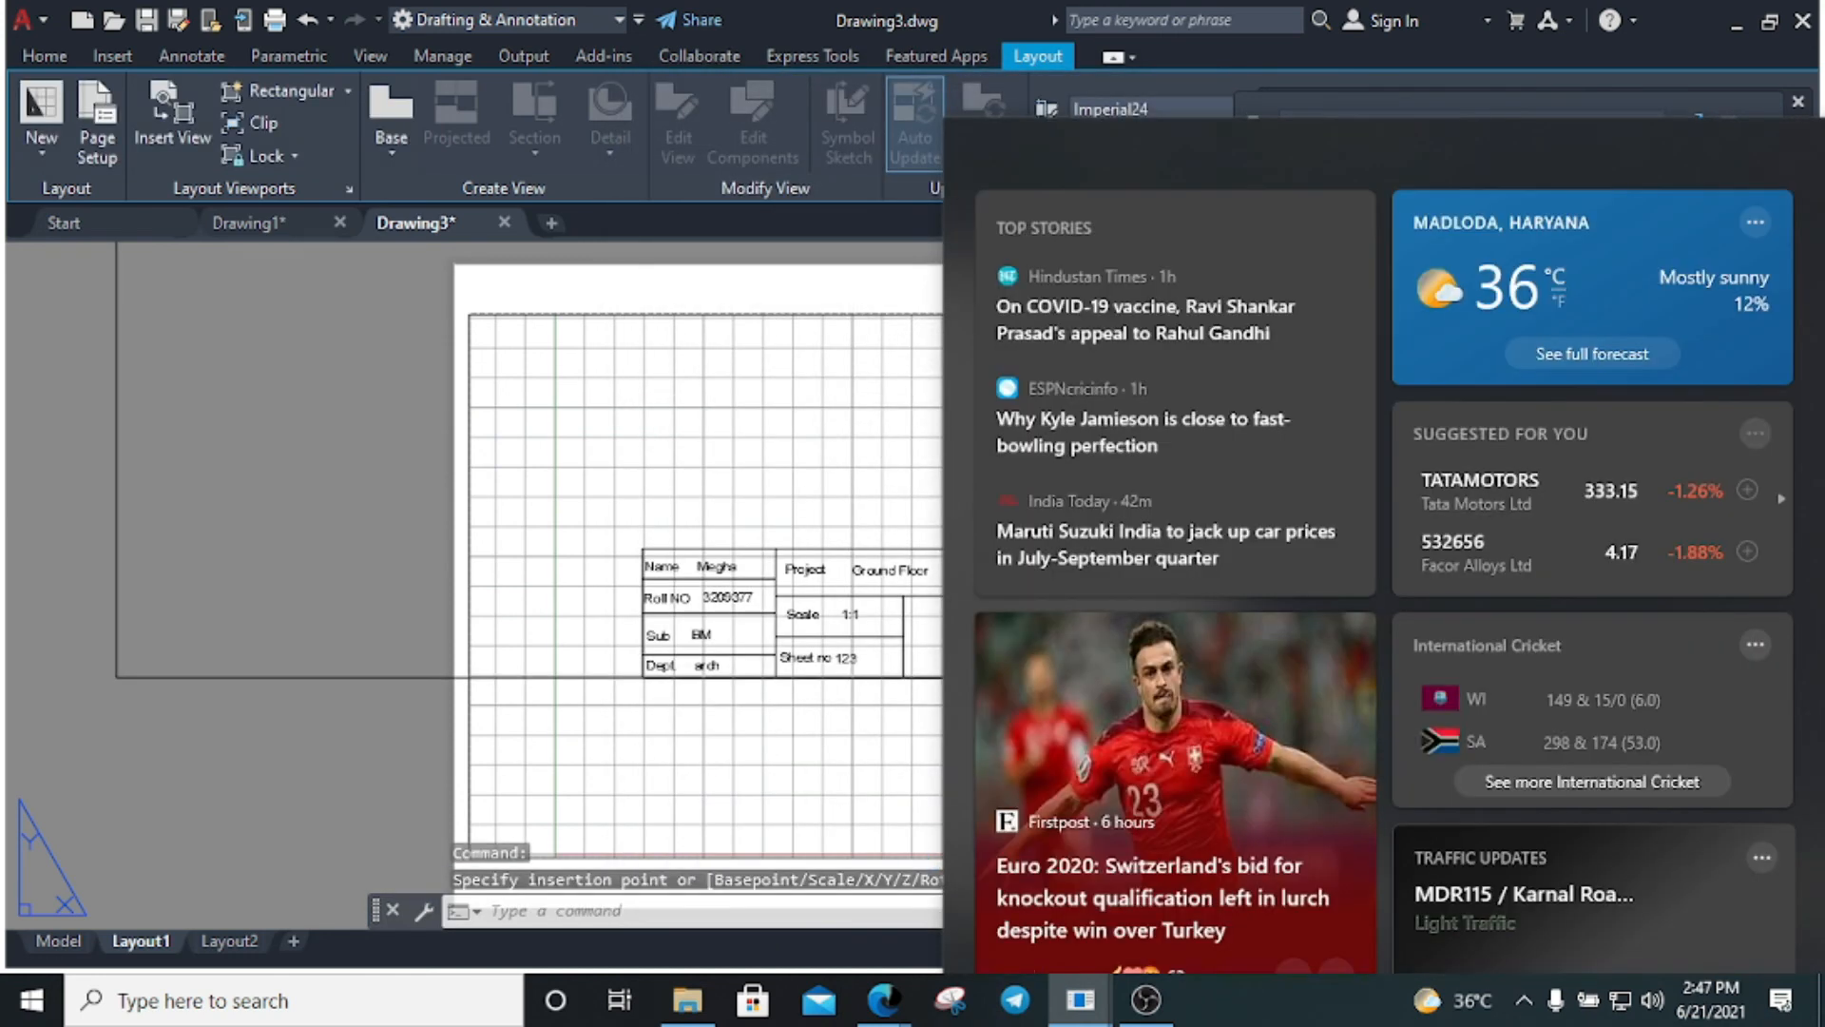
pyautogui.click(1768, 162)
pyautogui.click(1797, 103)
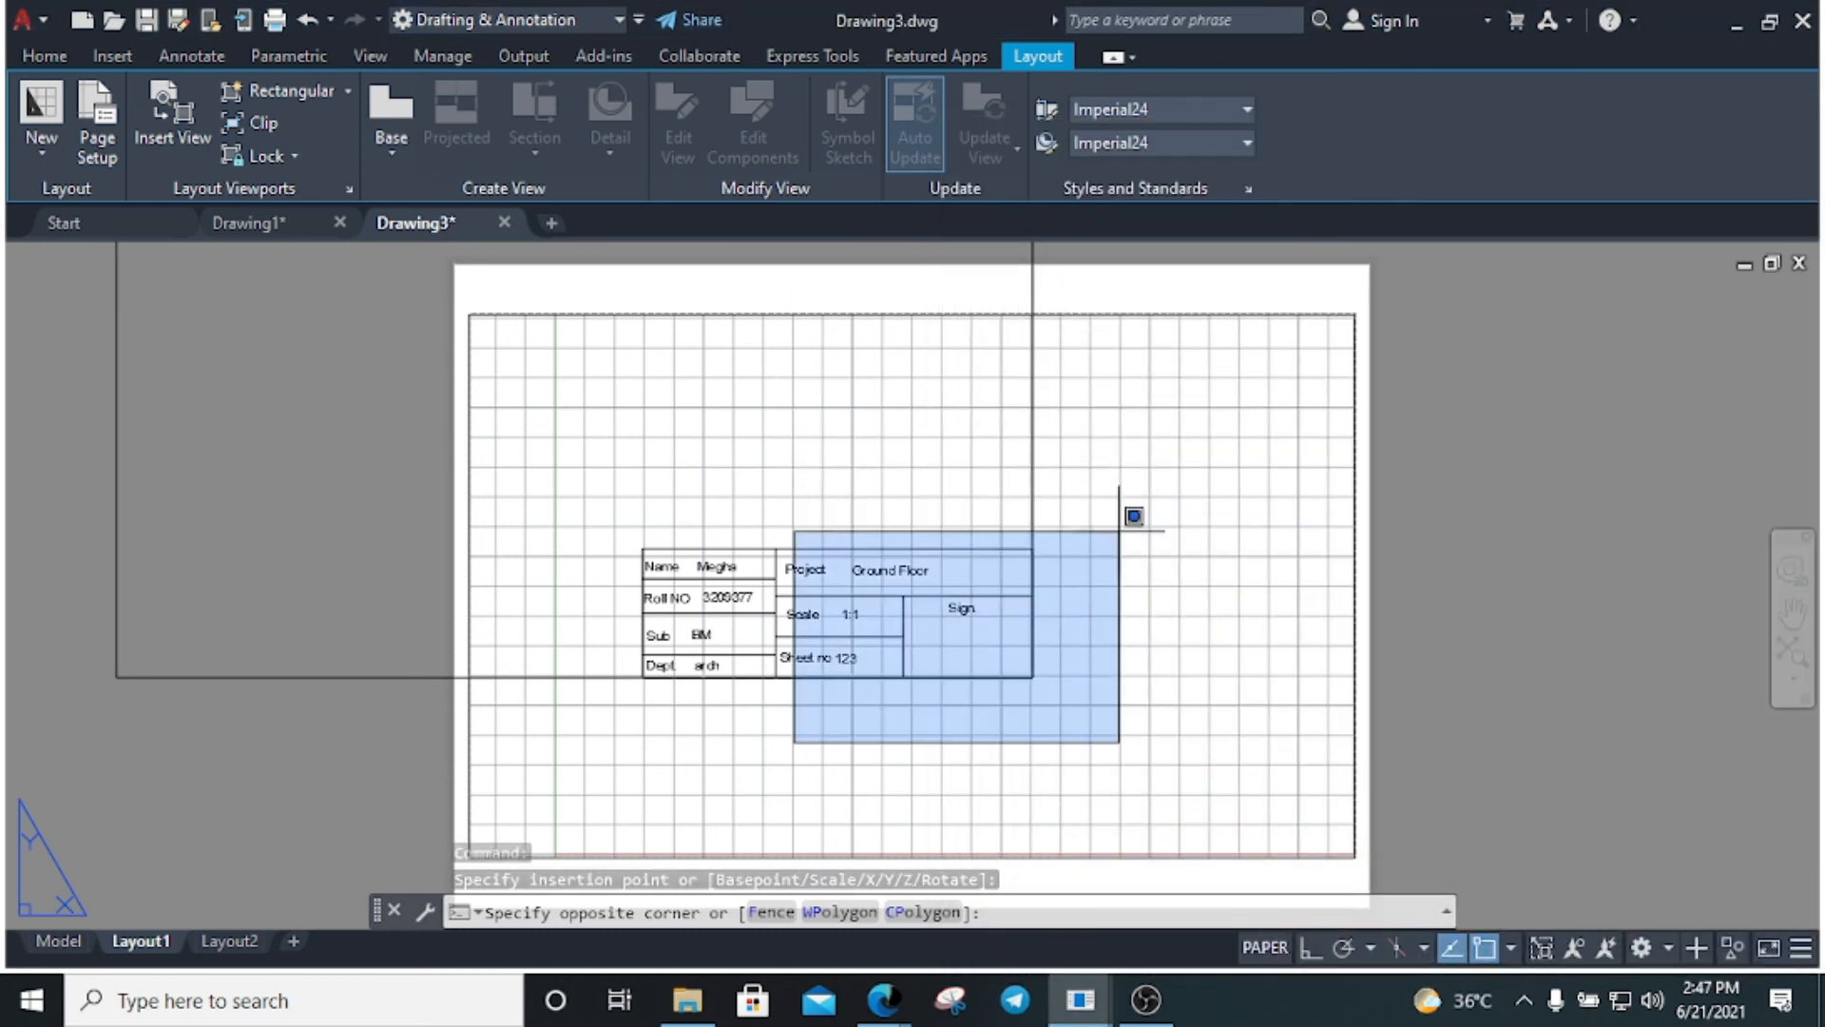
pyautogui.click(1087, 631)
pyautogui.click(1136, 760)
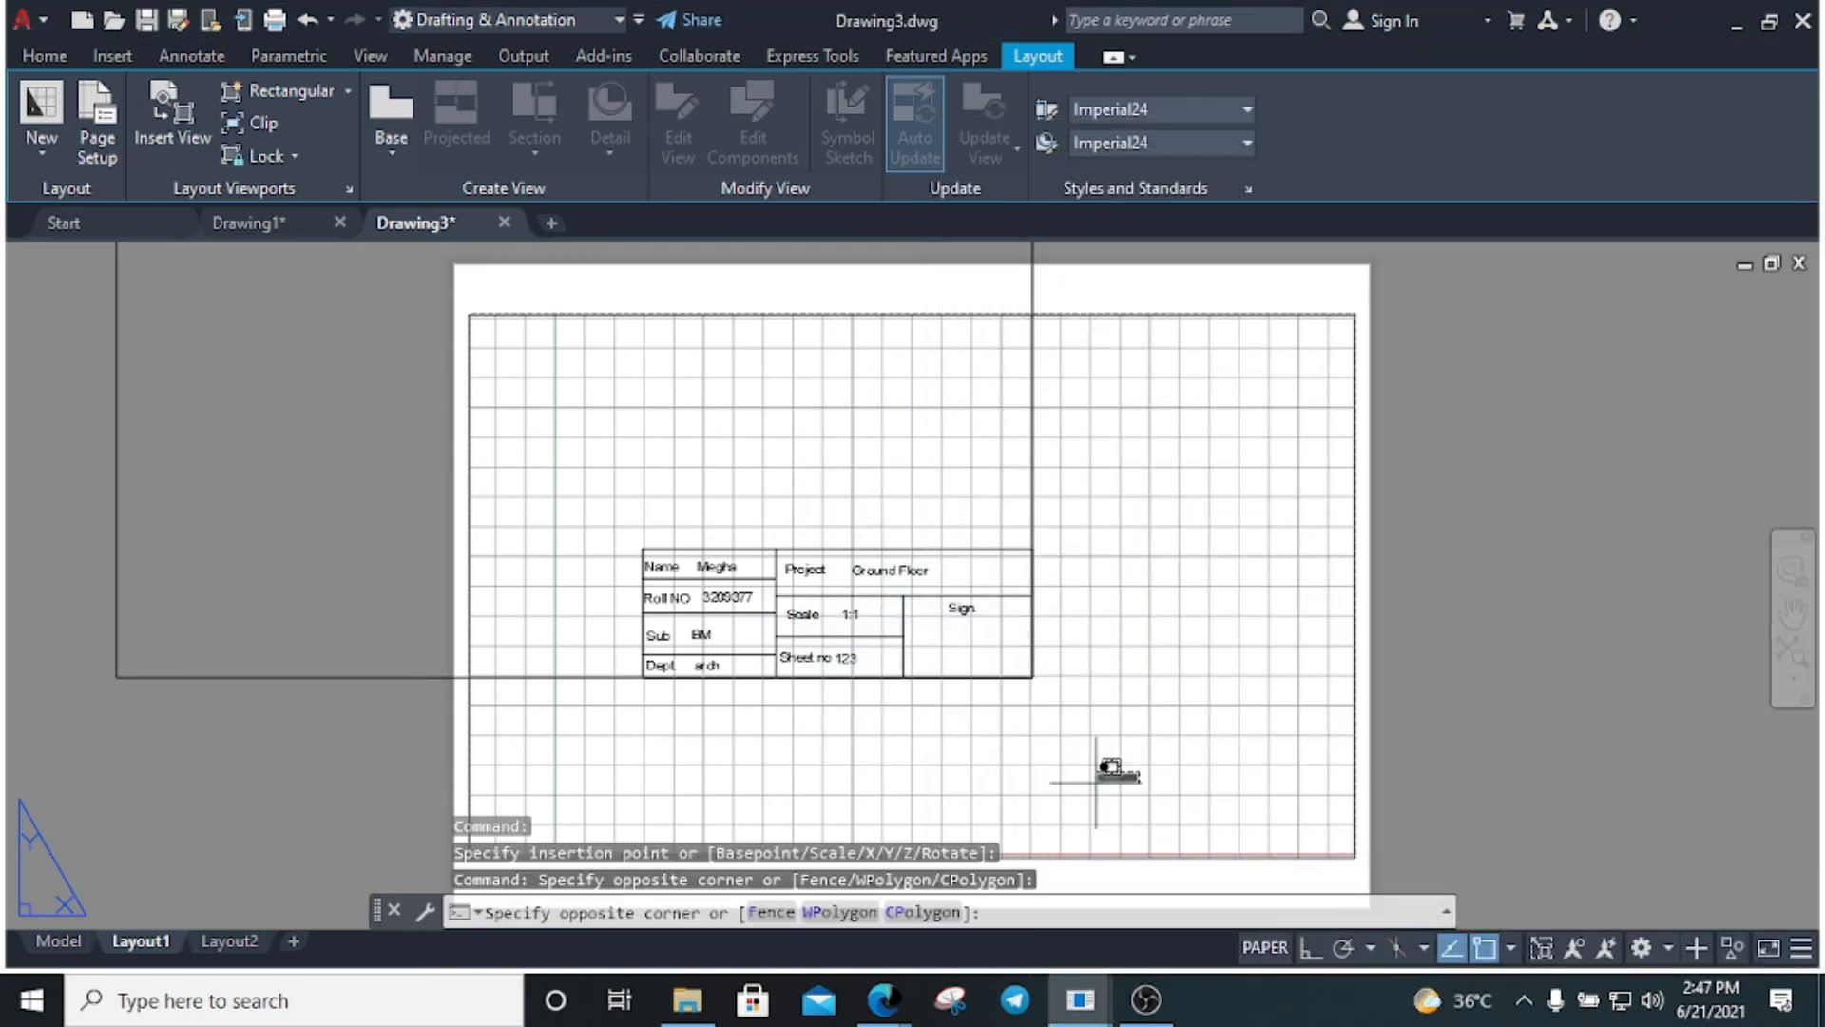
pyautogui.click(905, 742)
pyautogui.click(1160, 726)
pyautogui.click(971, 603)
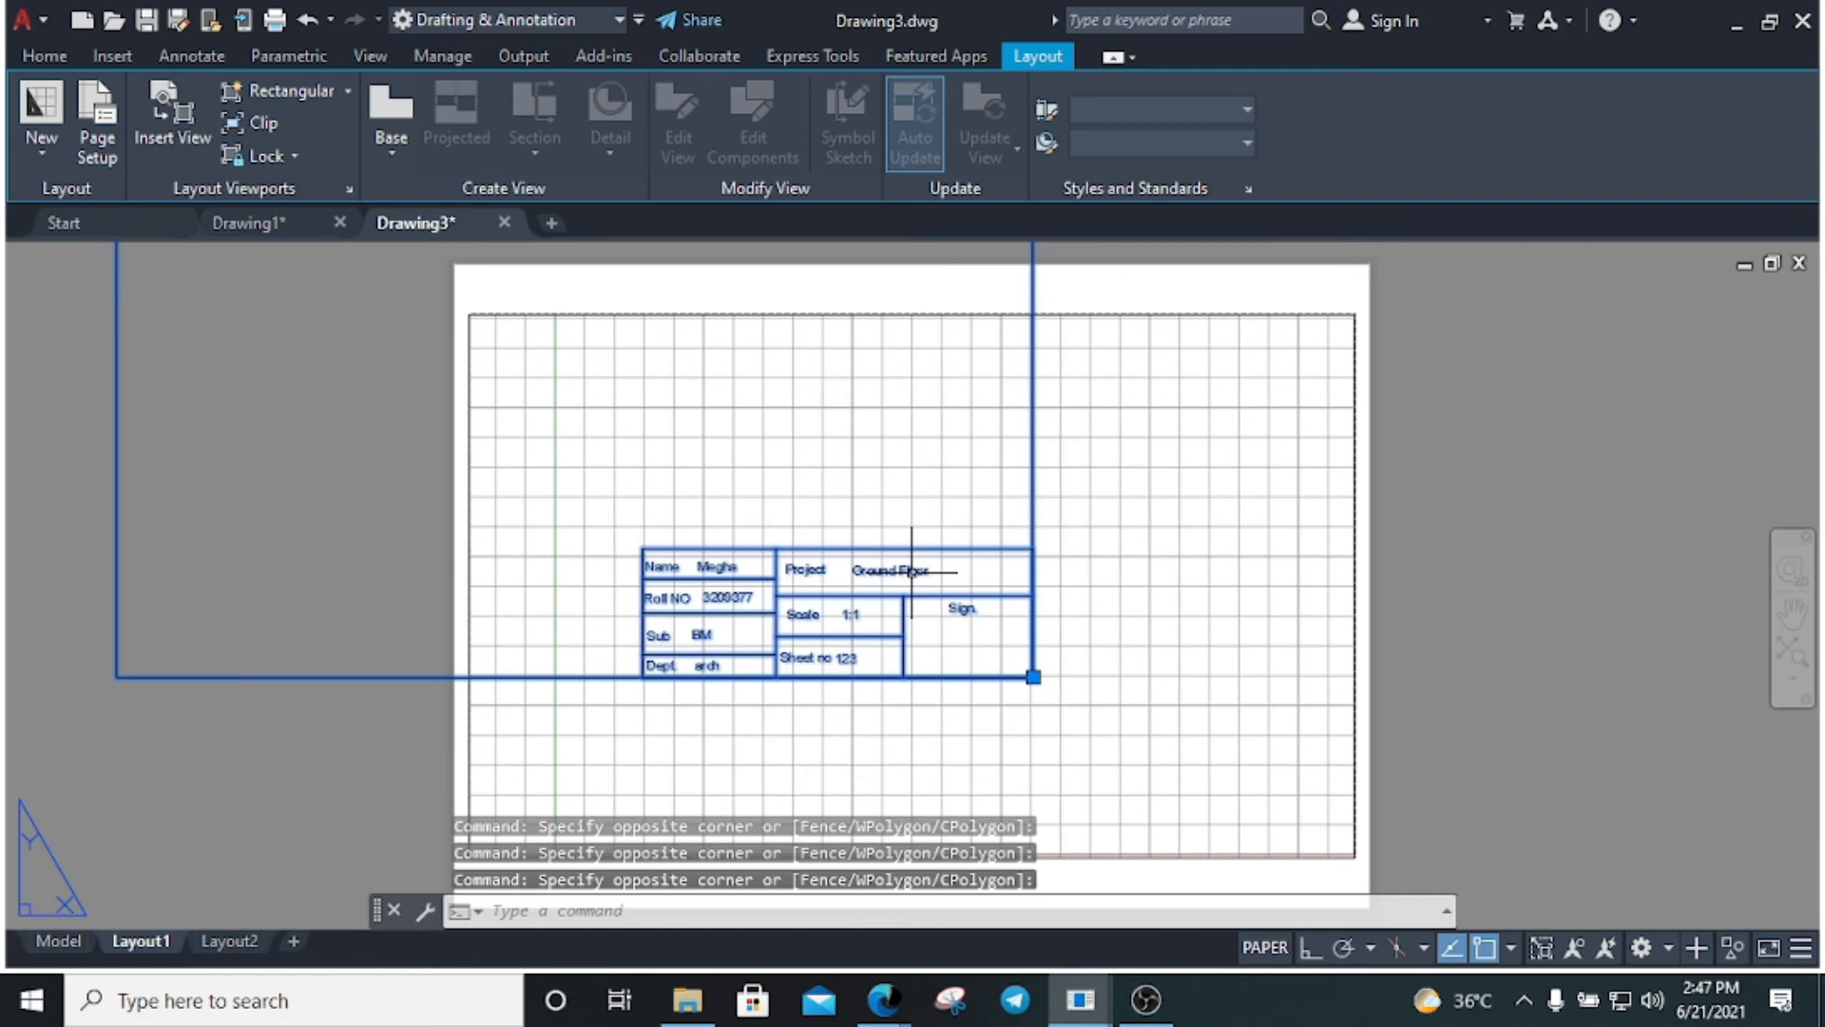
# Zoom to extents and activate the viewport while trying to select the title block
pyautogui.write('z')
pyautogui.press('Return')
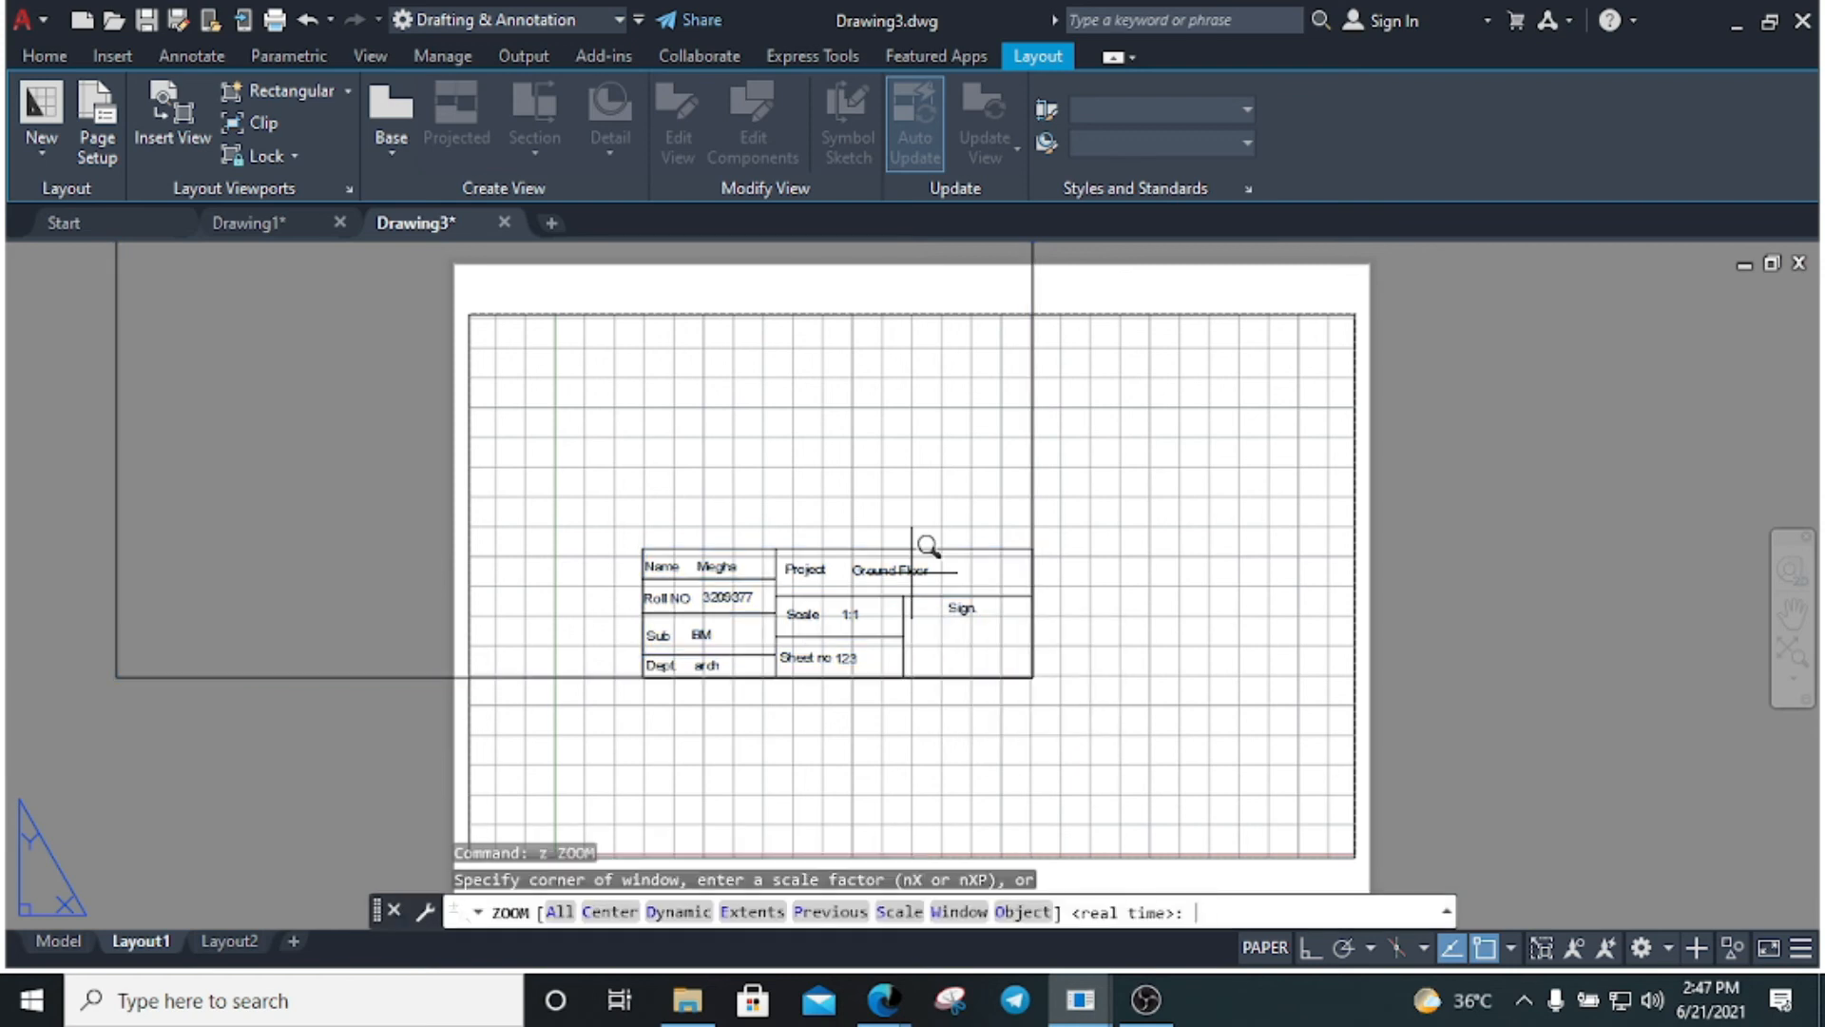
pyautogui.write('e')
pyautogui.press('Return')
pyautogui.click(1046, 629)
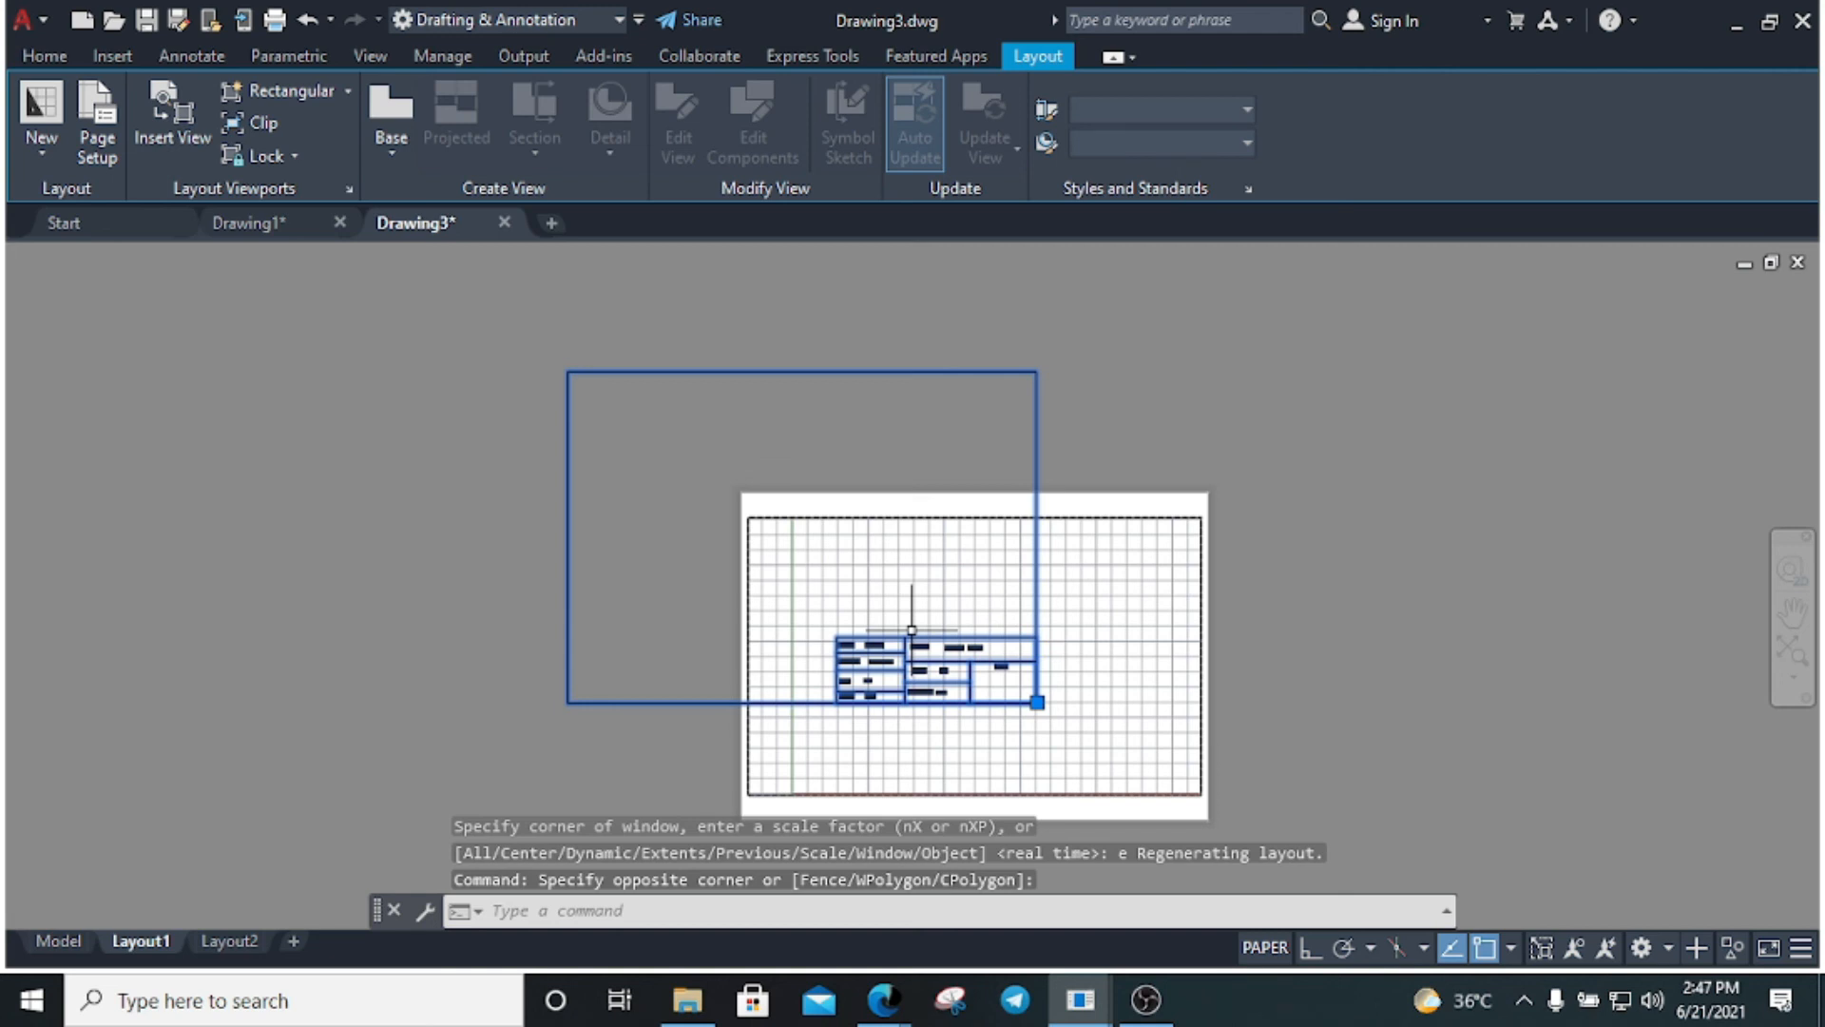
pyautogui.doubleClick(1093, 733)
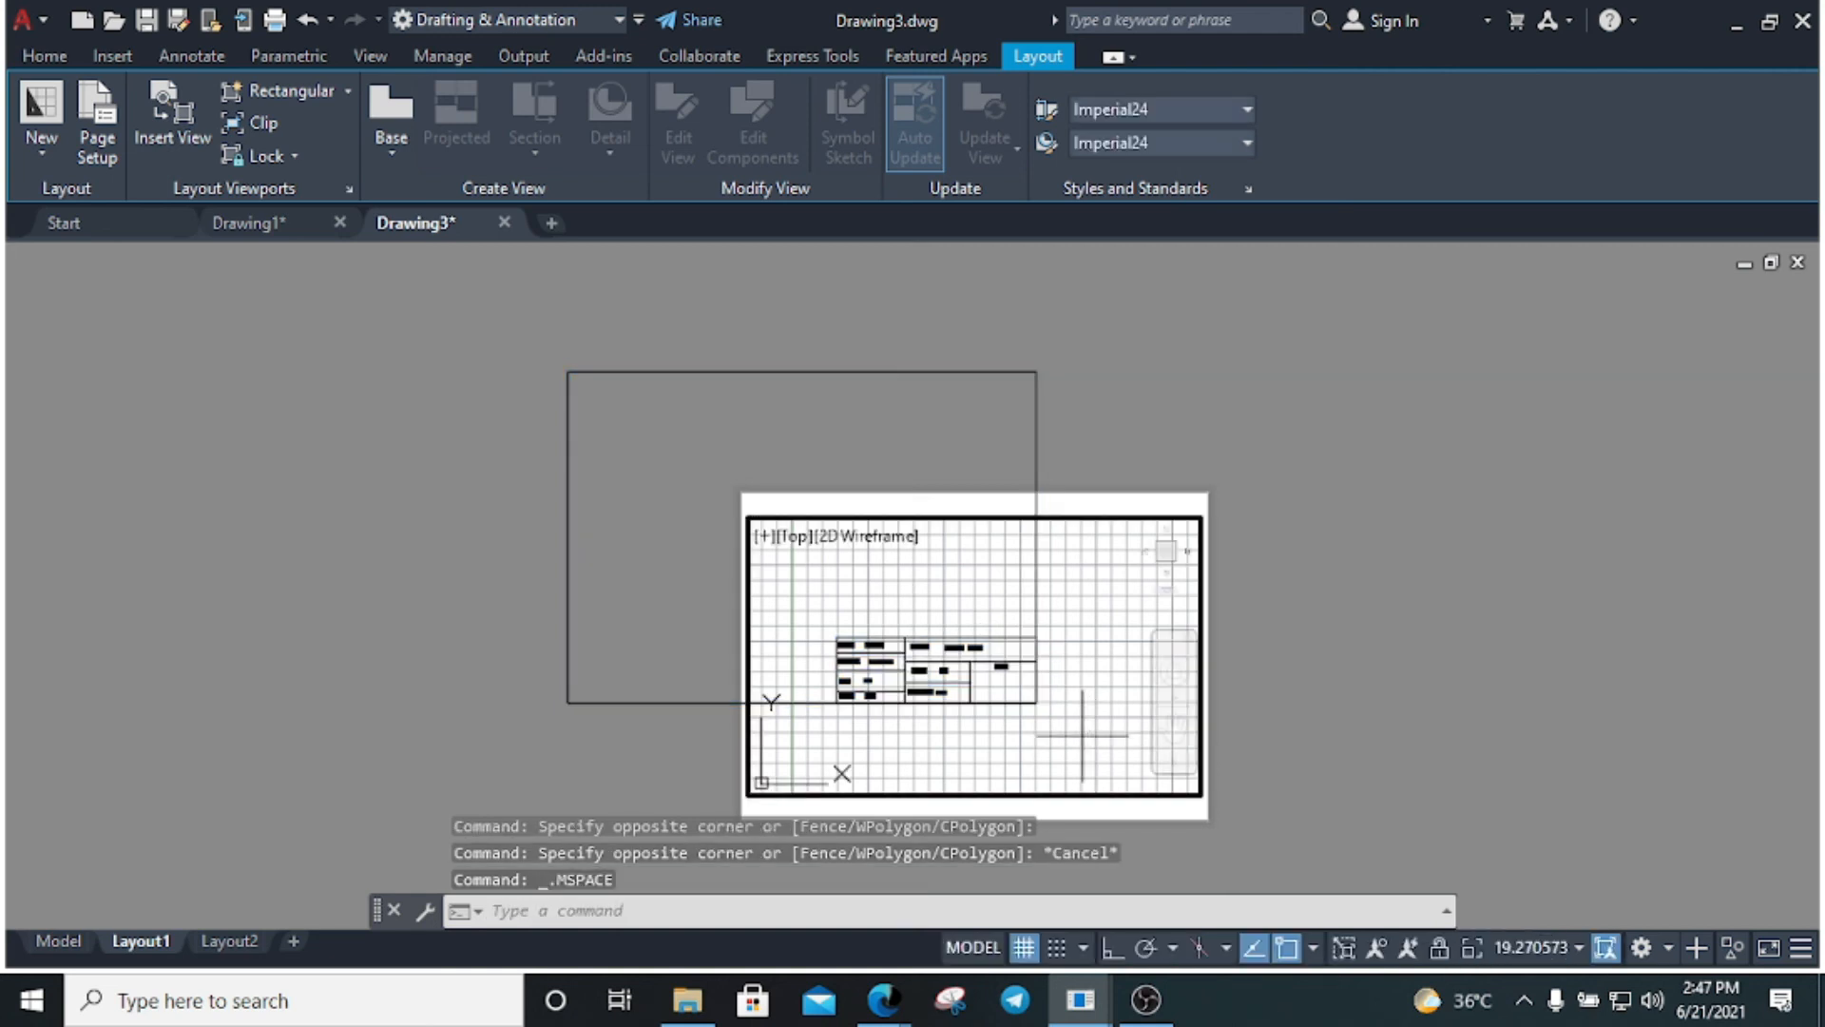
pyautogui.click(1081, 735)
pyautogui.click(998, 679)
pyautogui.click(1089, 749)
pyautogui.click(913, 644)
pyautogui.press('Escape')
pyautogui.click(945, 642)
# Return to paper space with PS and delete the selected title block
pyautogui.write('ps')
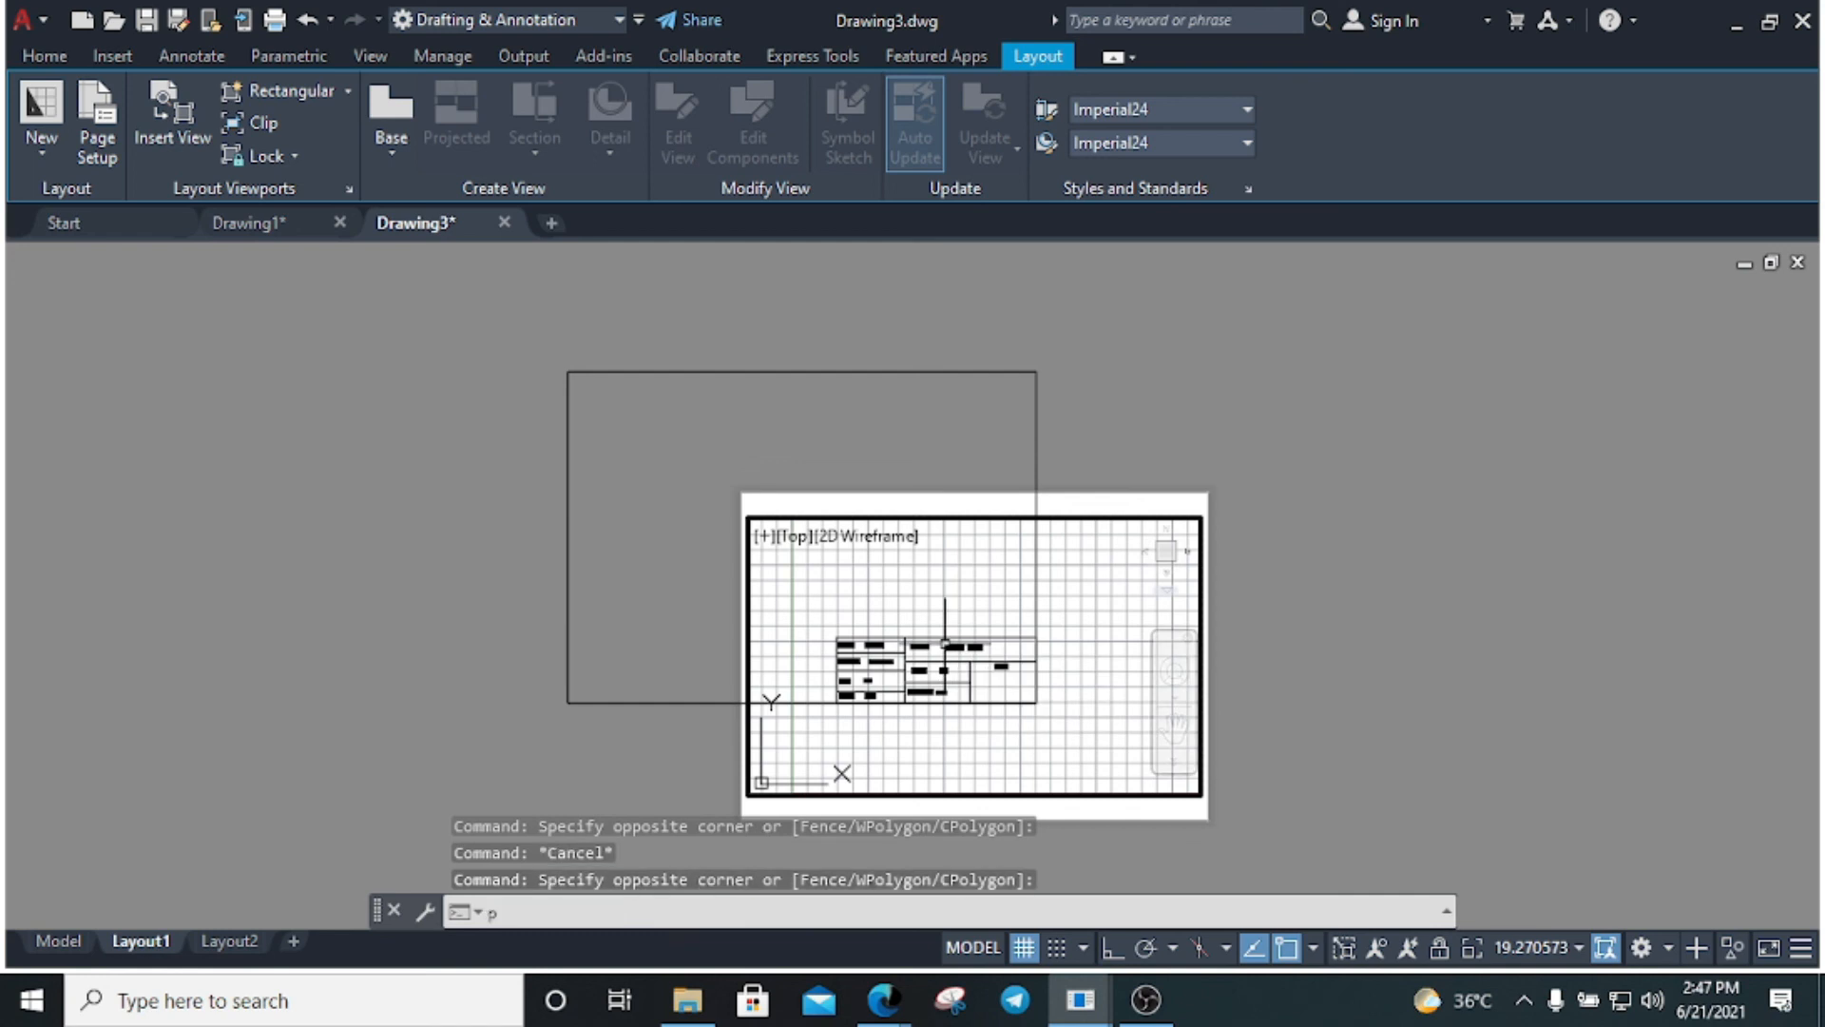
pyautogui.press('Return')
pyautogui.press('Escape')
pyautogui.click(1228, 427)
pyautogui.click(709, 372)
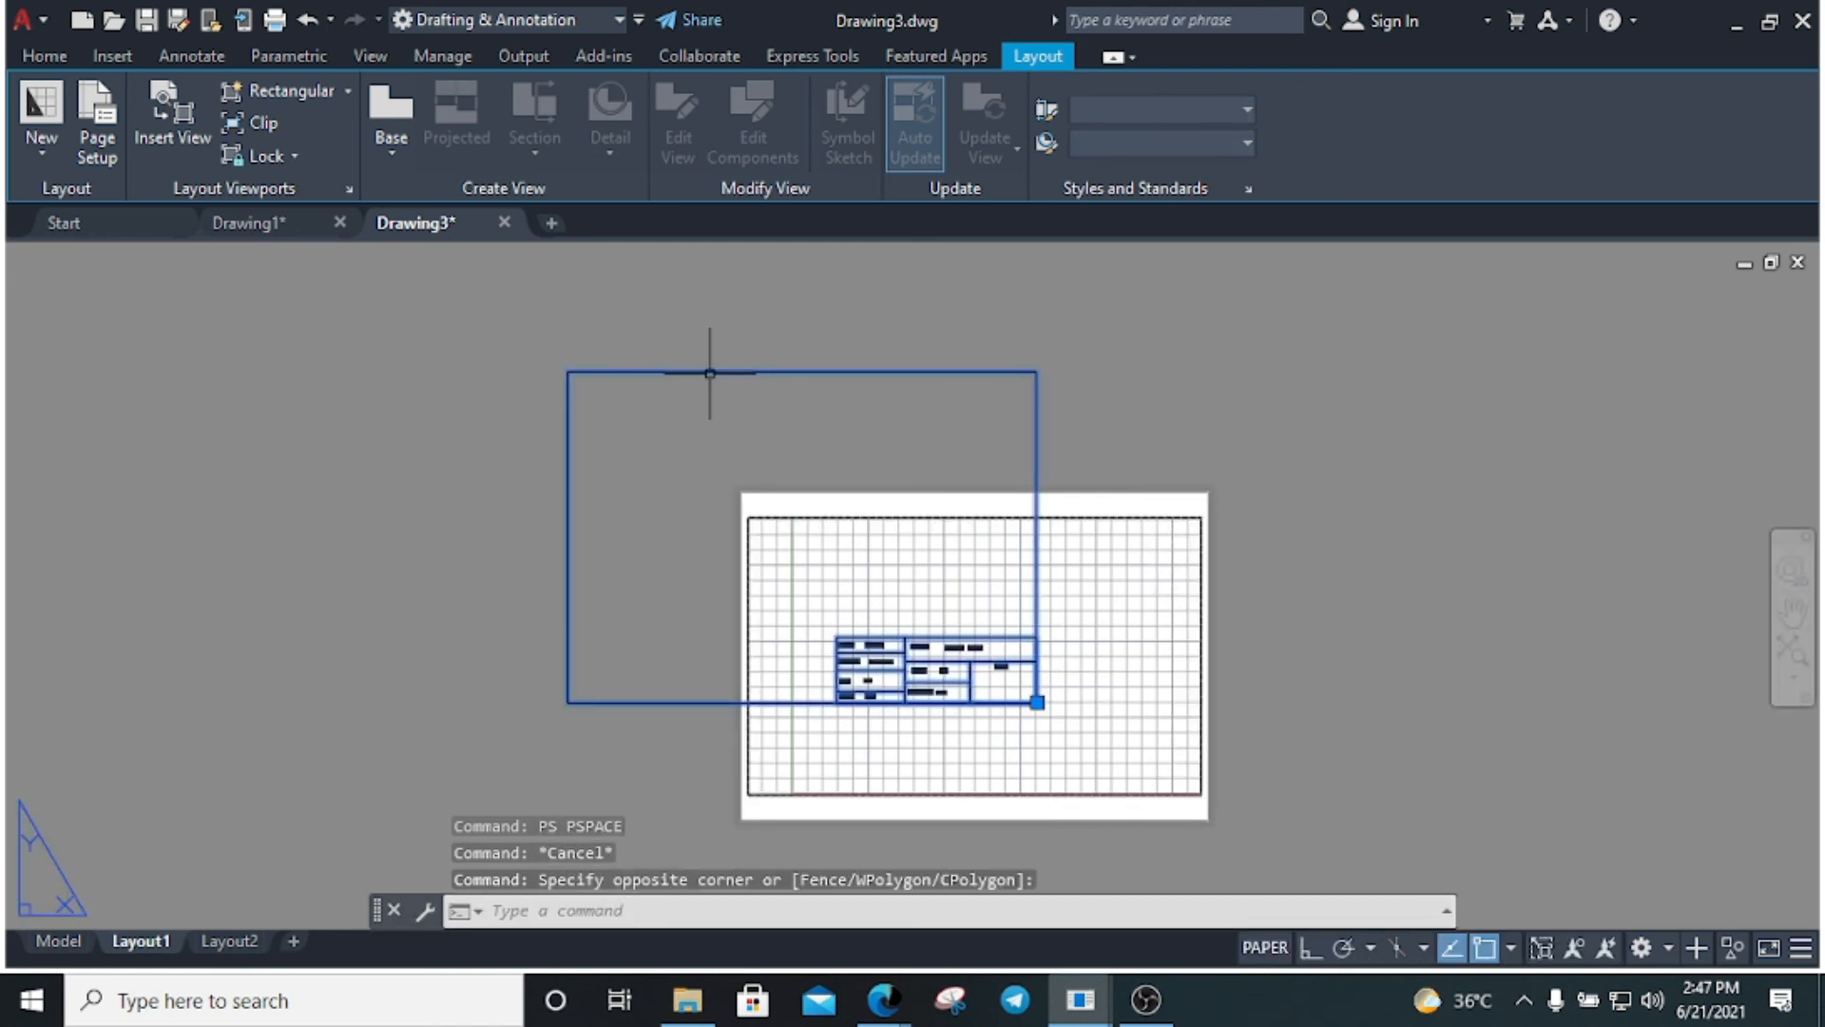
pyautogui.press('Delete')
pyautogui.click(845, 622)
# Switch into the viewport's model space with MS
pyautogui.write('m')
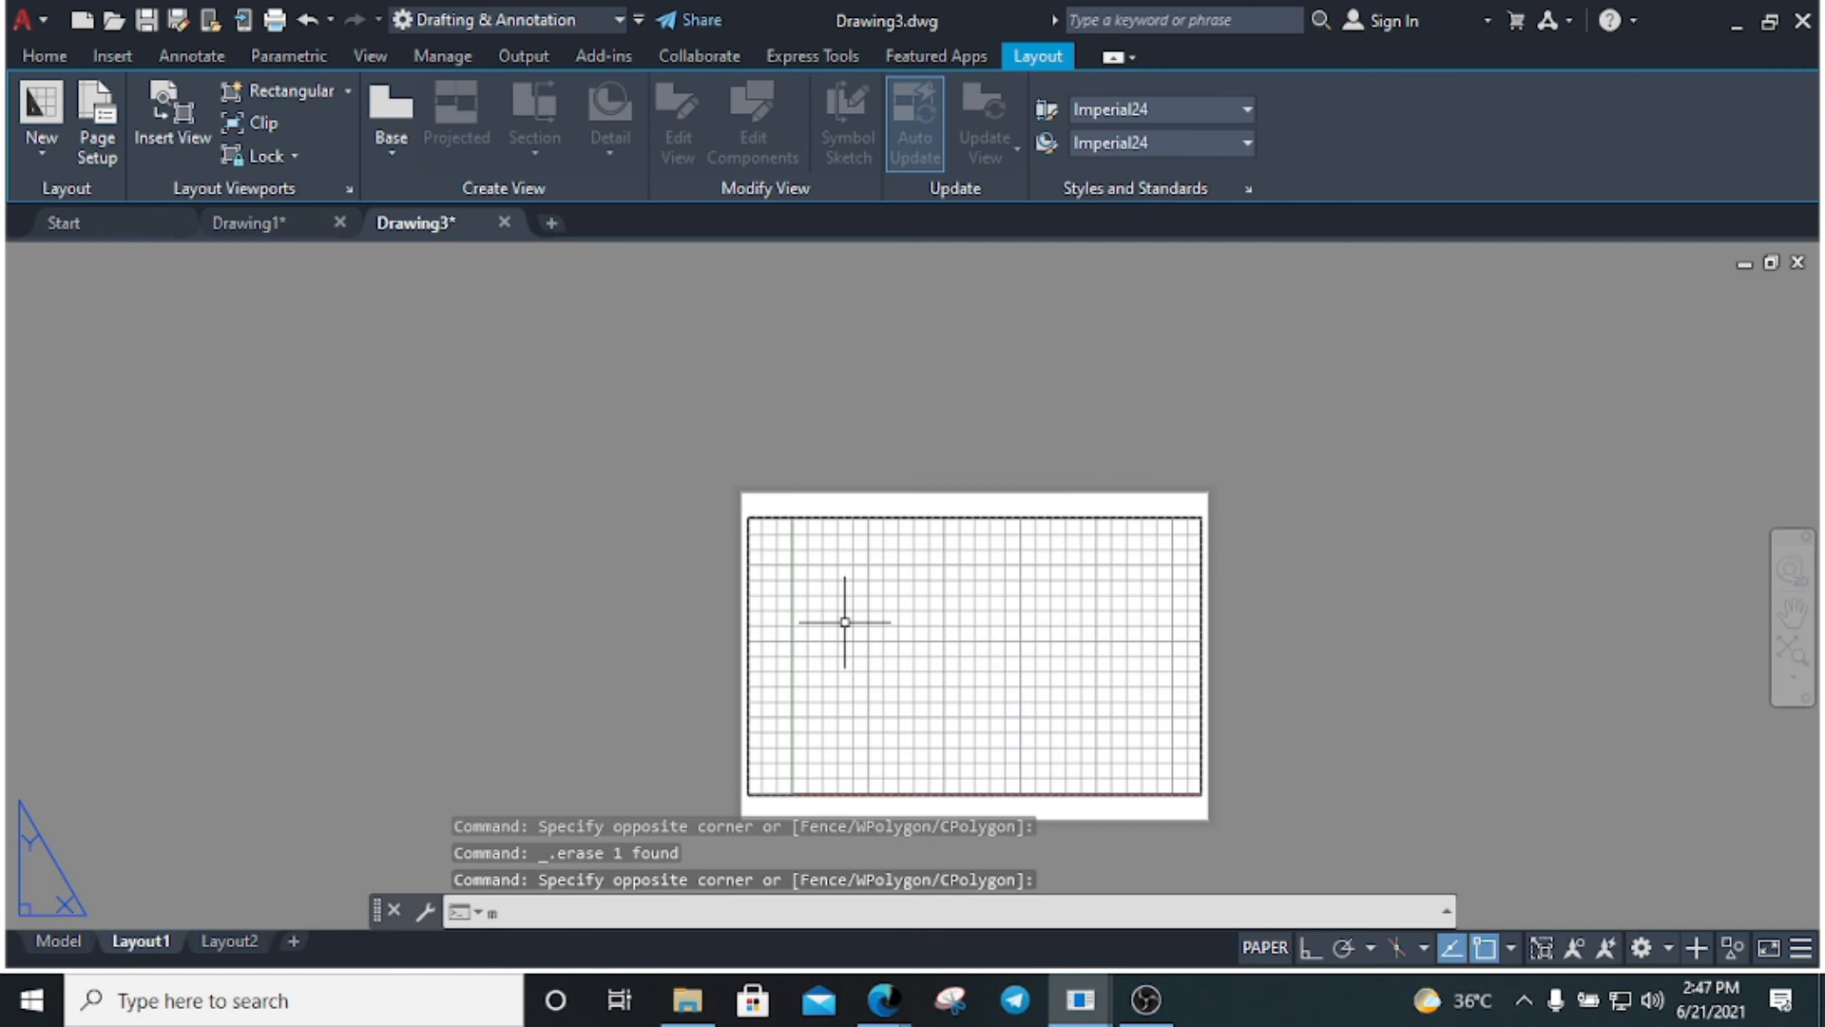
pyautogui.write('s')
pyautogui.press('Return')
pyautogui.press('Escape')
pyautogui.press('Escape')
# Insert the titleblock block at a point in the viewport, keeping default attribute values
pyautogui.write('i')
pyautogui.press('Return')
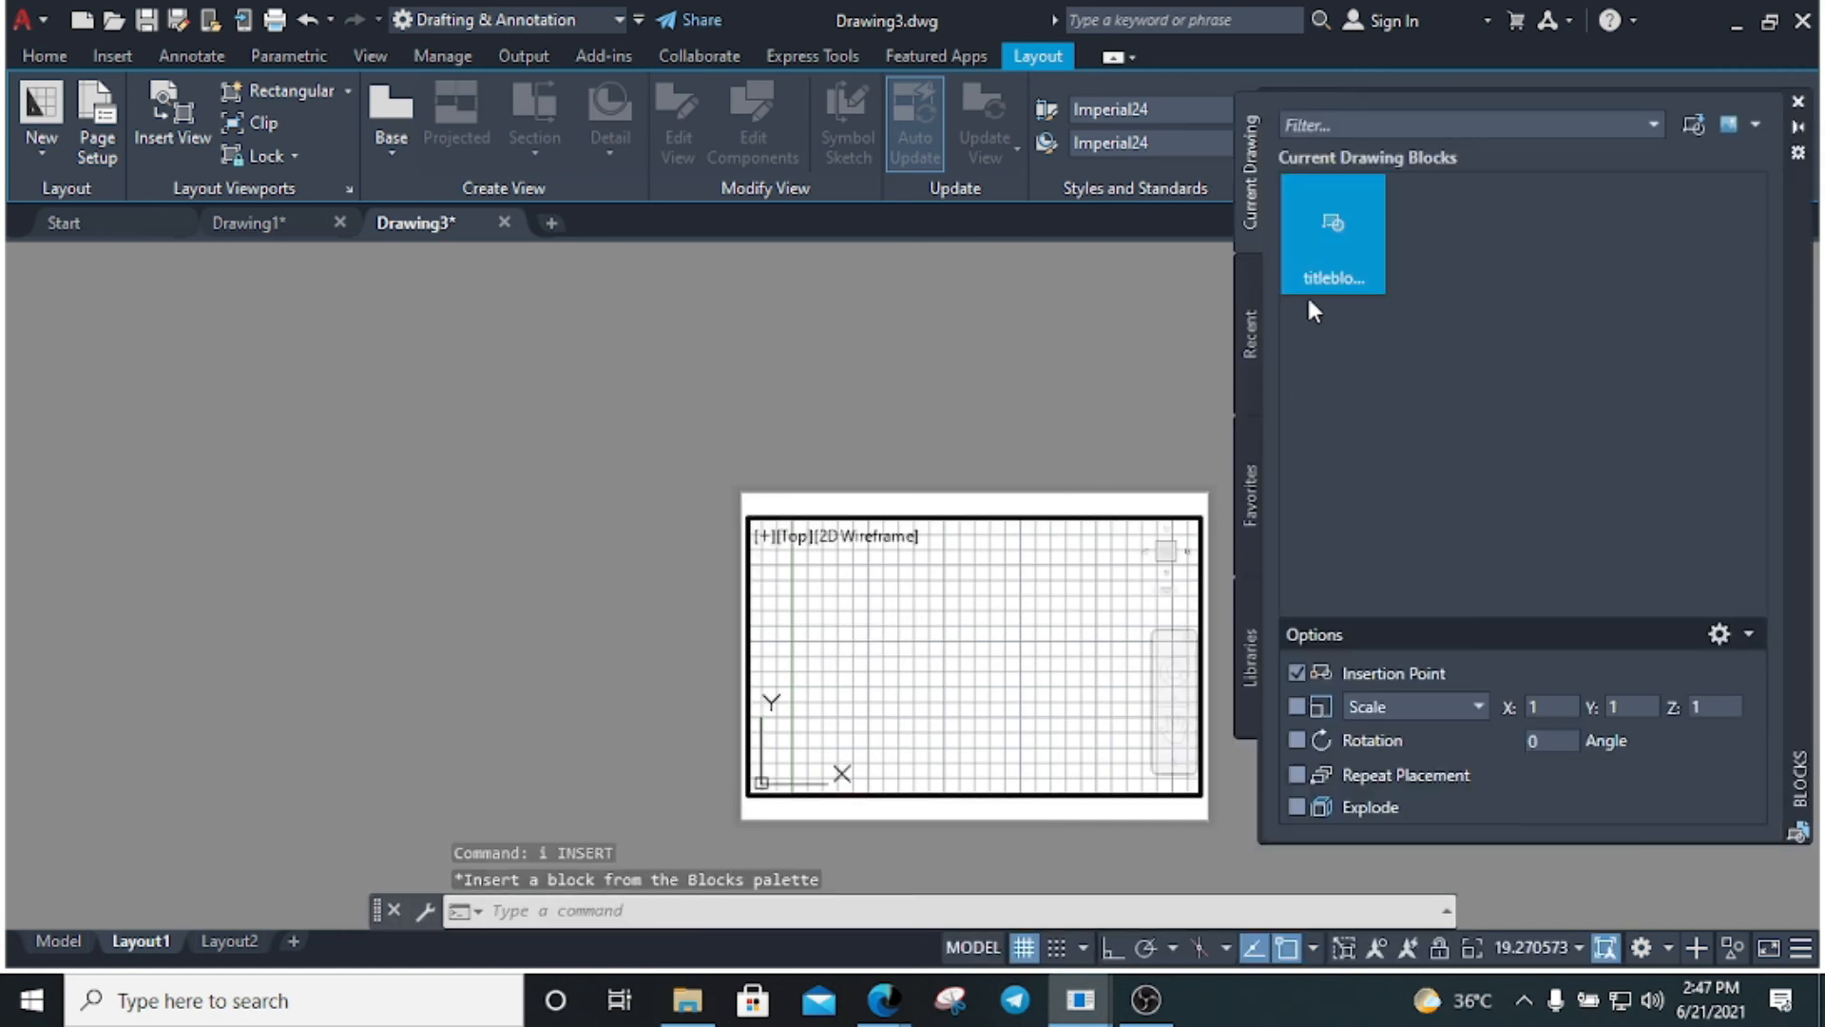
pyautogui.click(1326, 276)
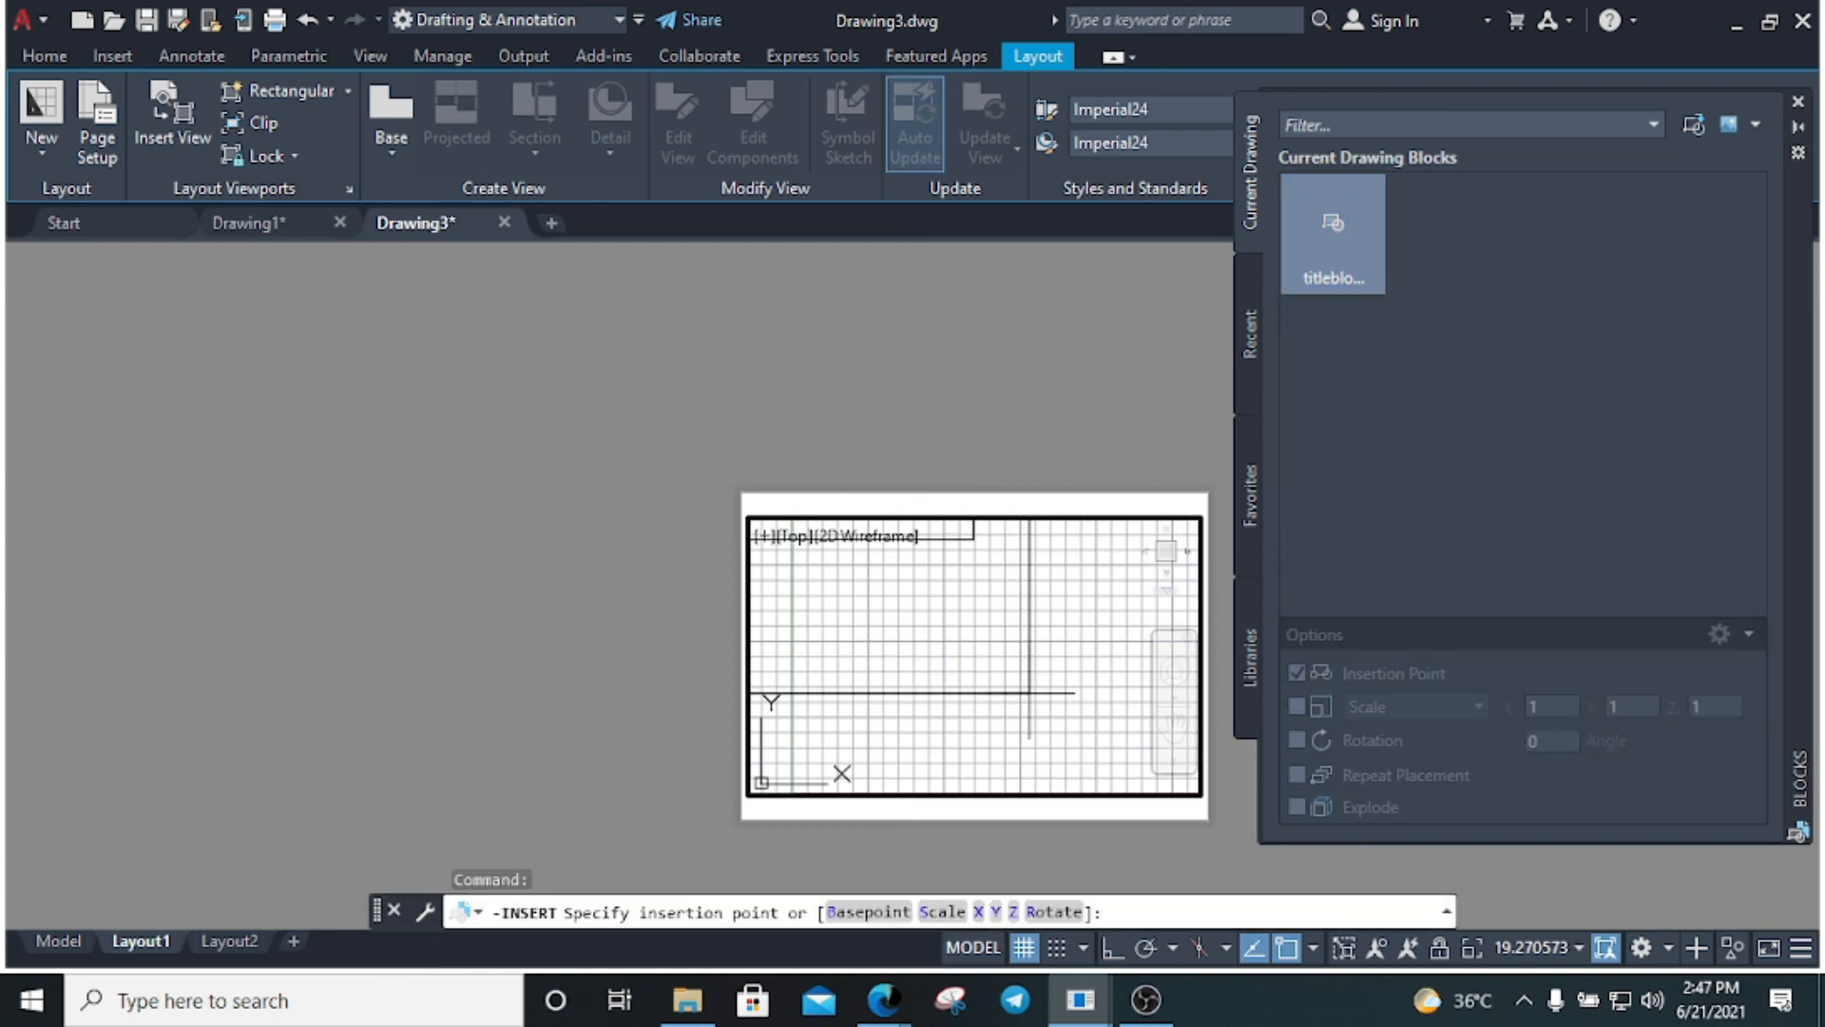
pyautogui.click(1007, 692)
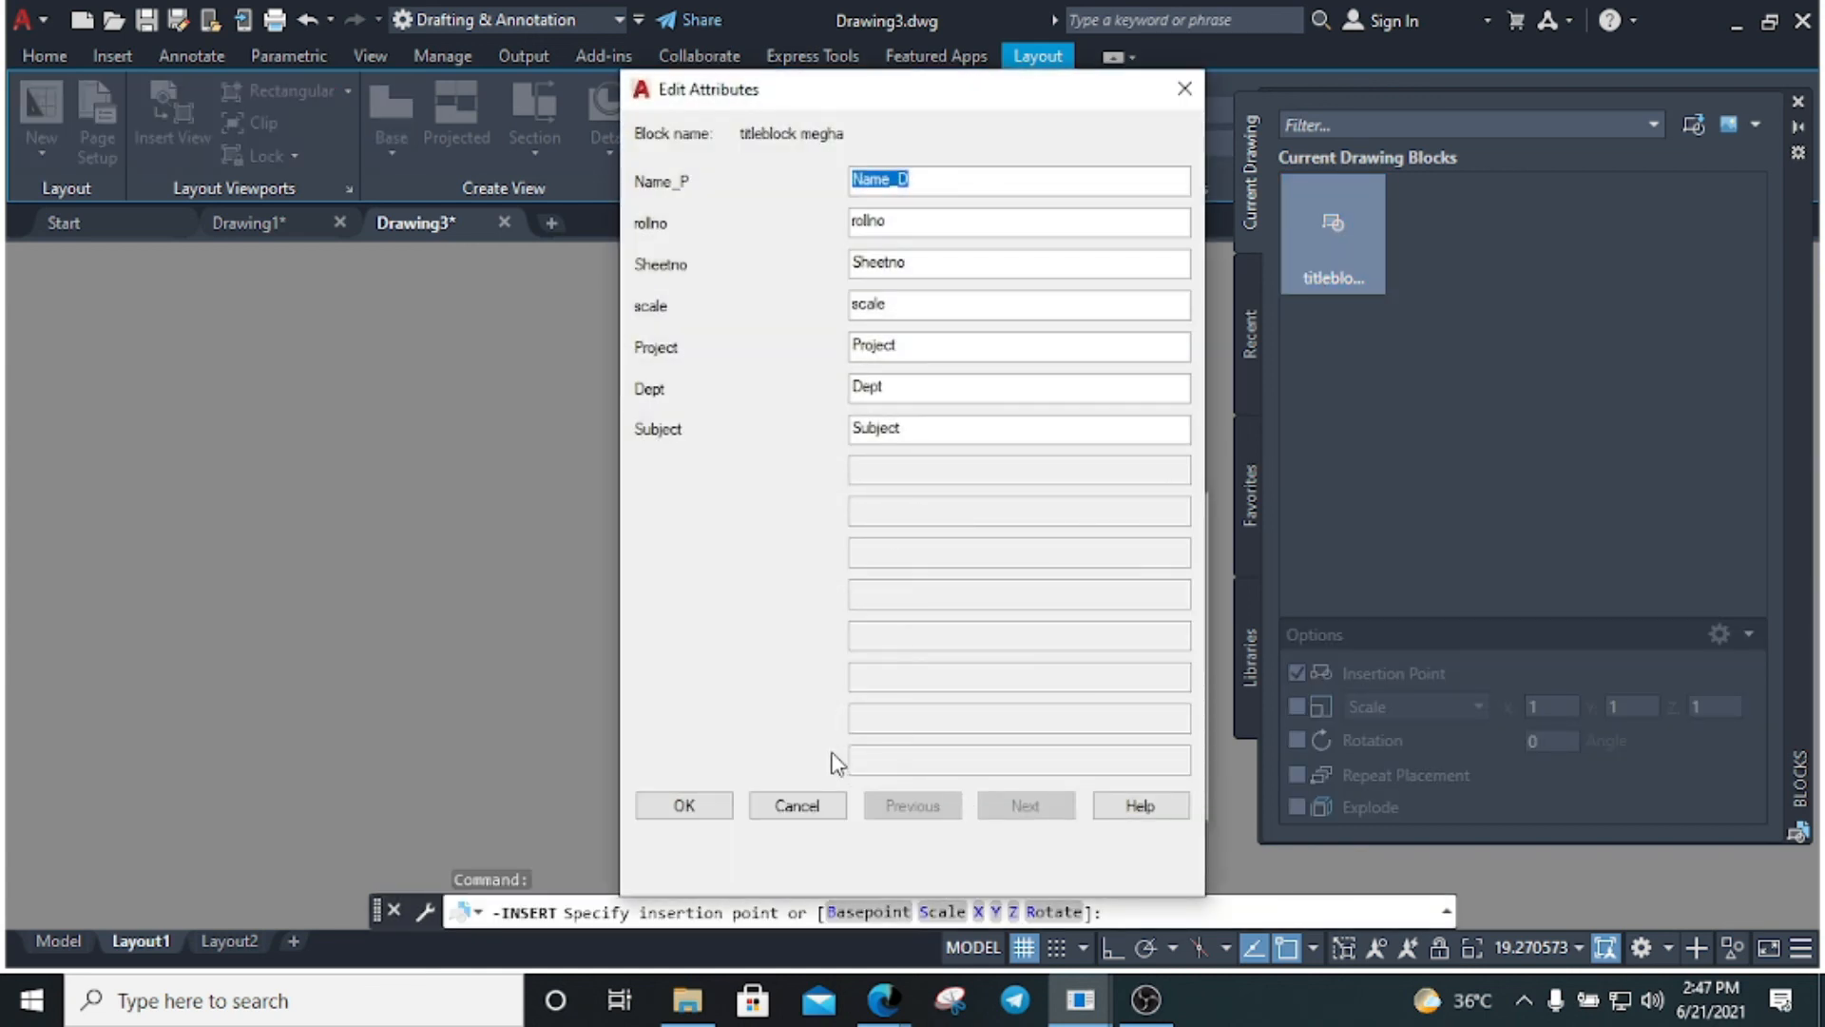
pyautogui.click(684, 805)
pyautogui.press('Escape')
pyautogui.press('Escape')
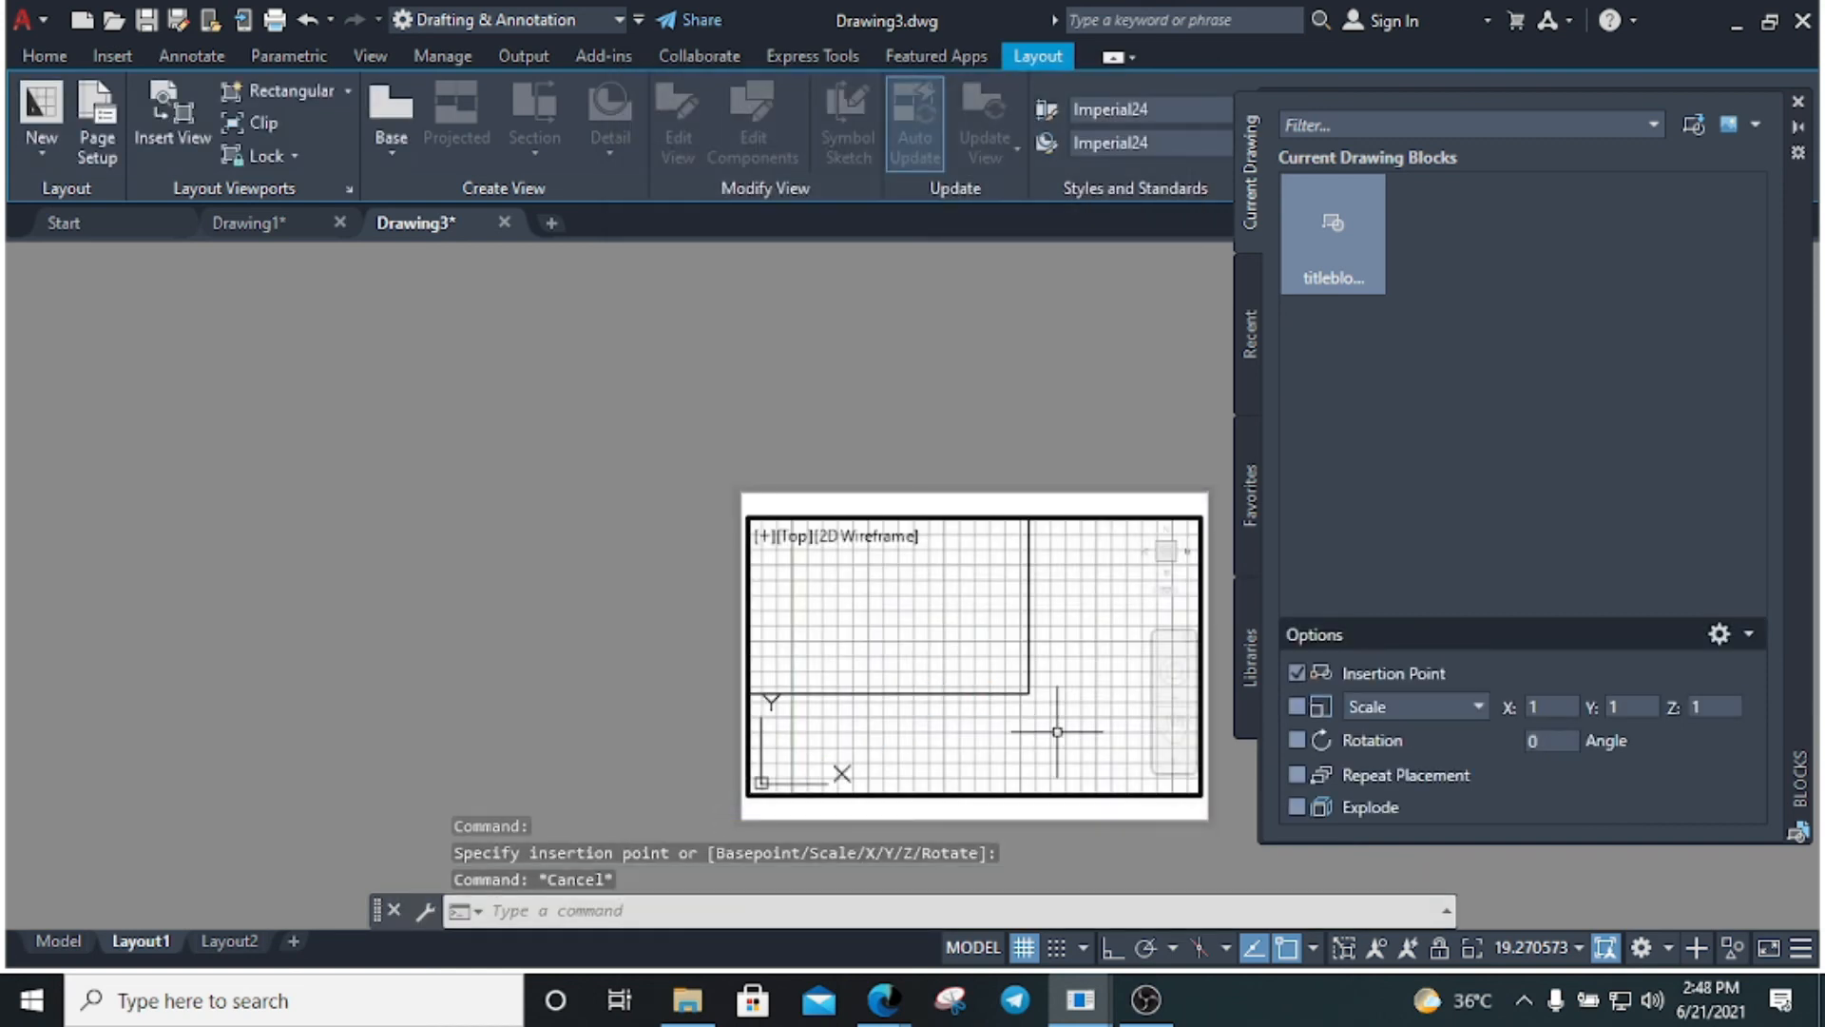
pyautogui.click(979, 716)
pyautogui.press('Escape')
pyautogui.press('Escape')
# Zoom the viewport to extents, close the Blocks palette and sync the viewport scale to 1:1
pyautogui.write('z')
pyautogui.press('Return')
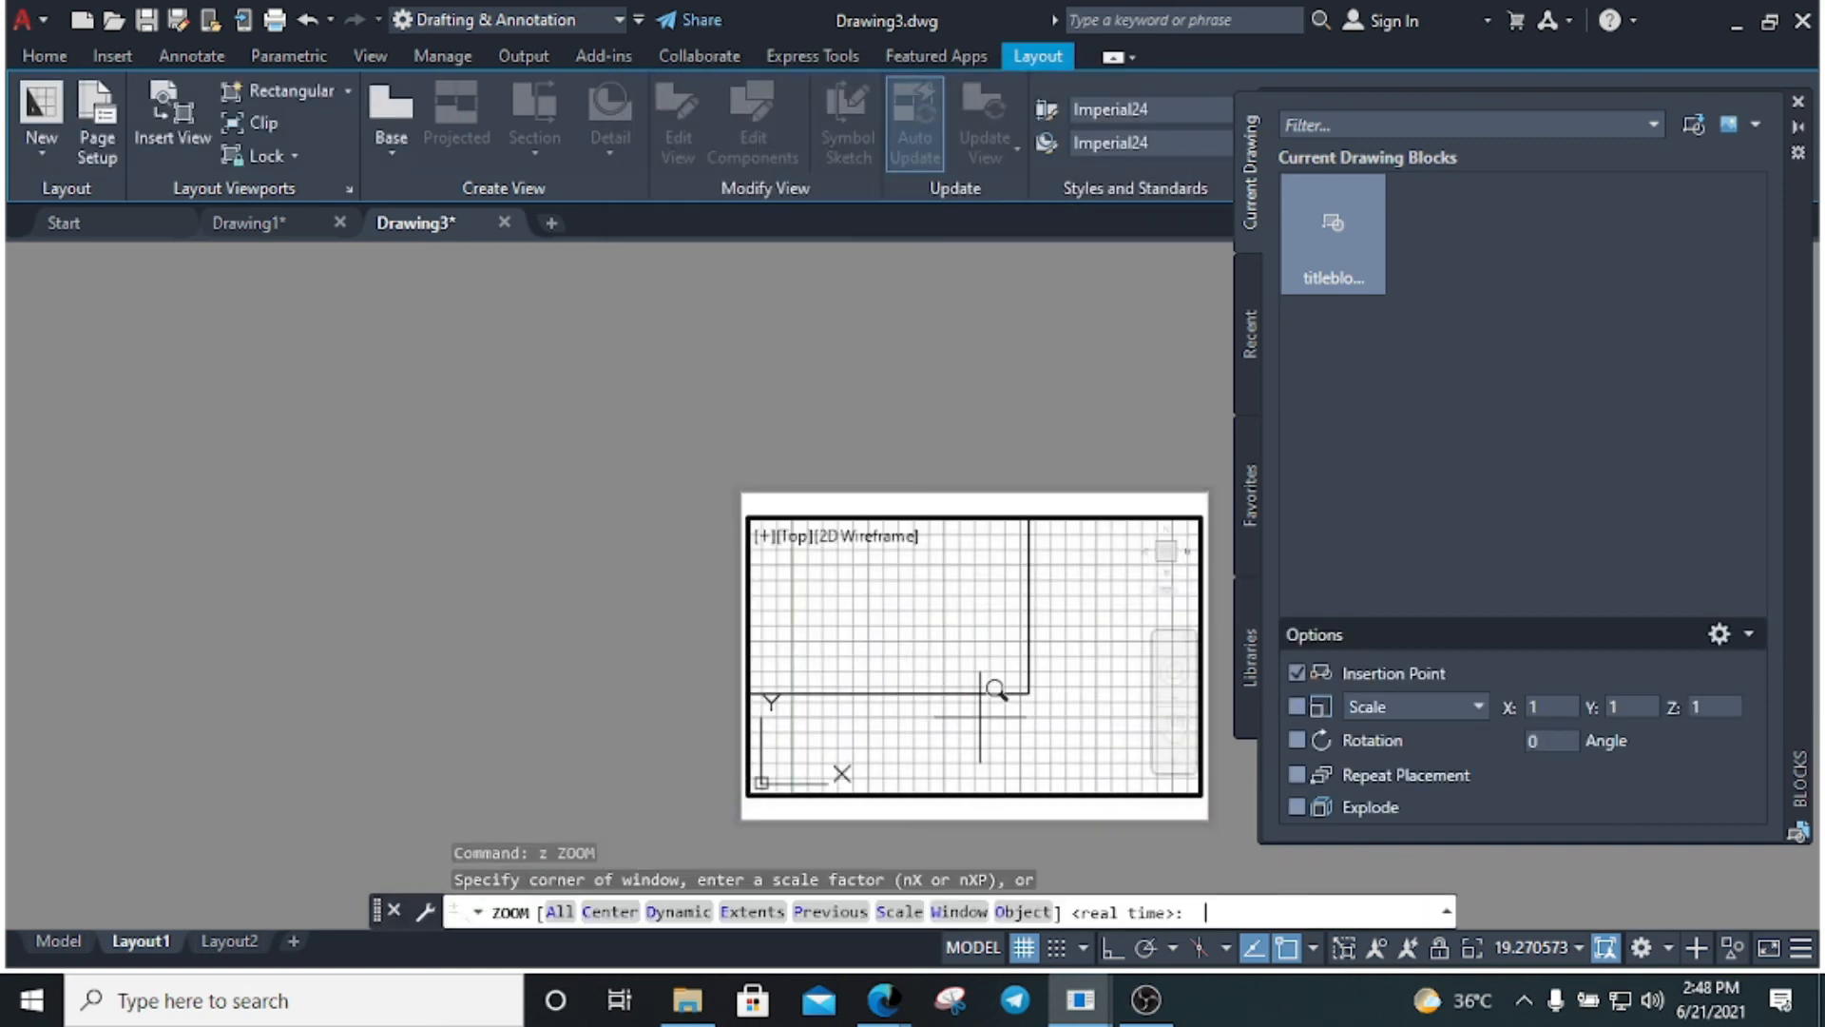
pyautogui.write('e')
pyautogui.press('Return')
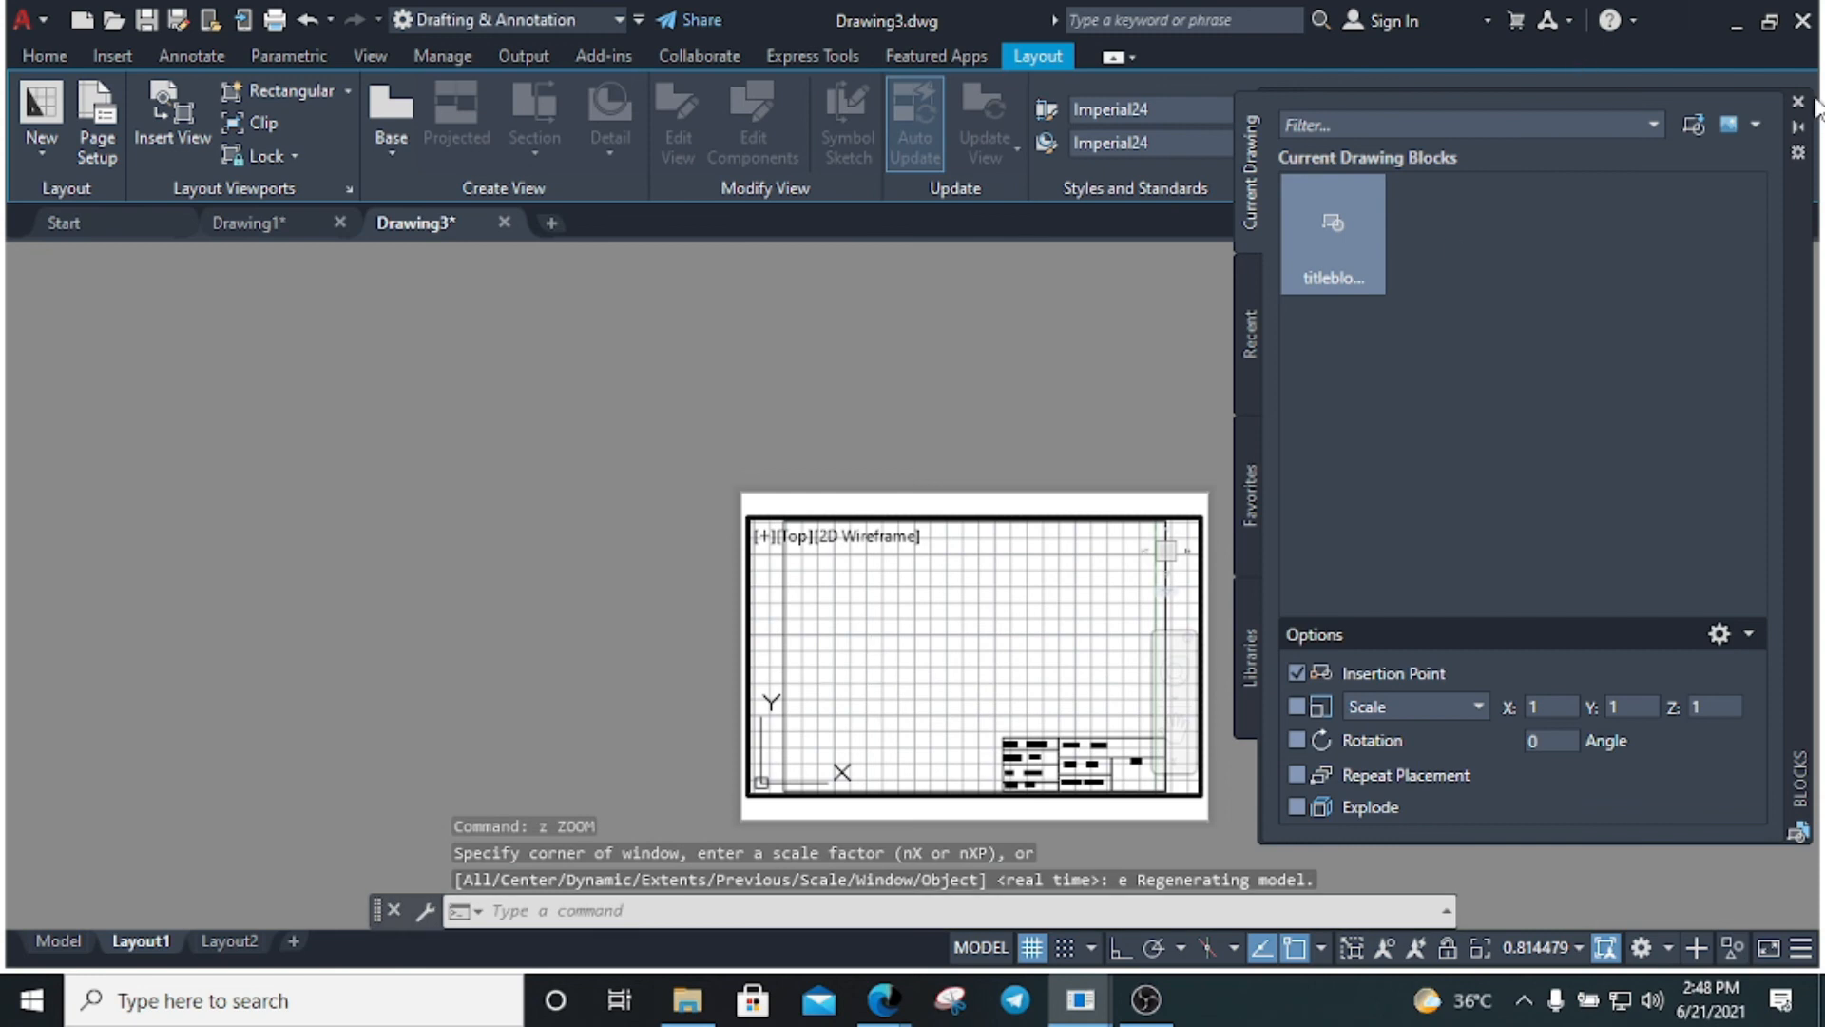
pyautogui.click(1797, 100)
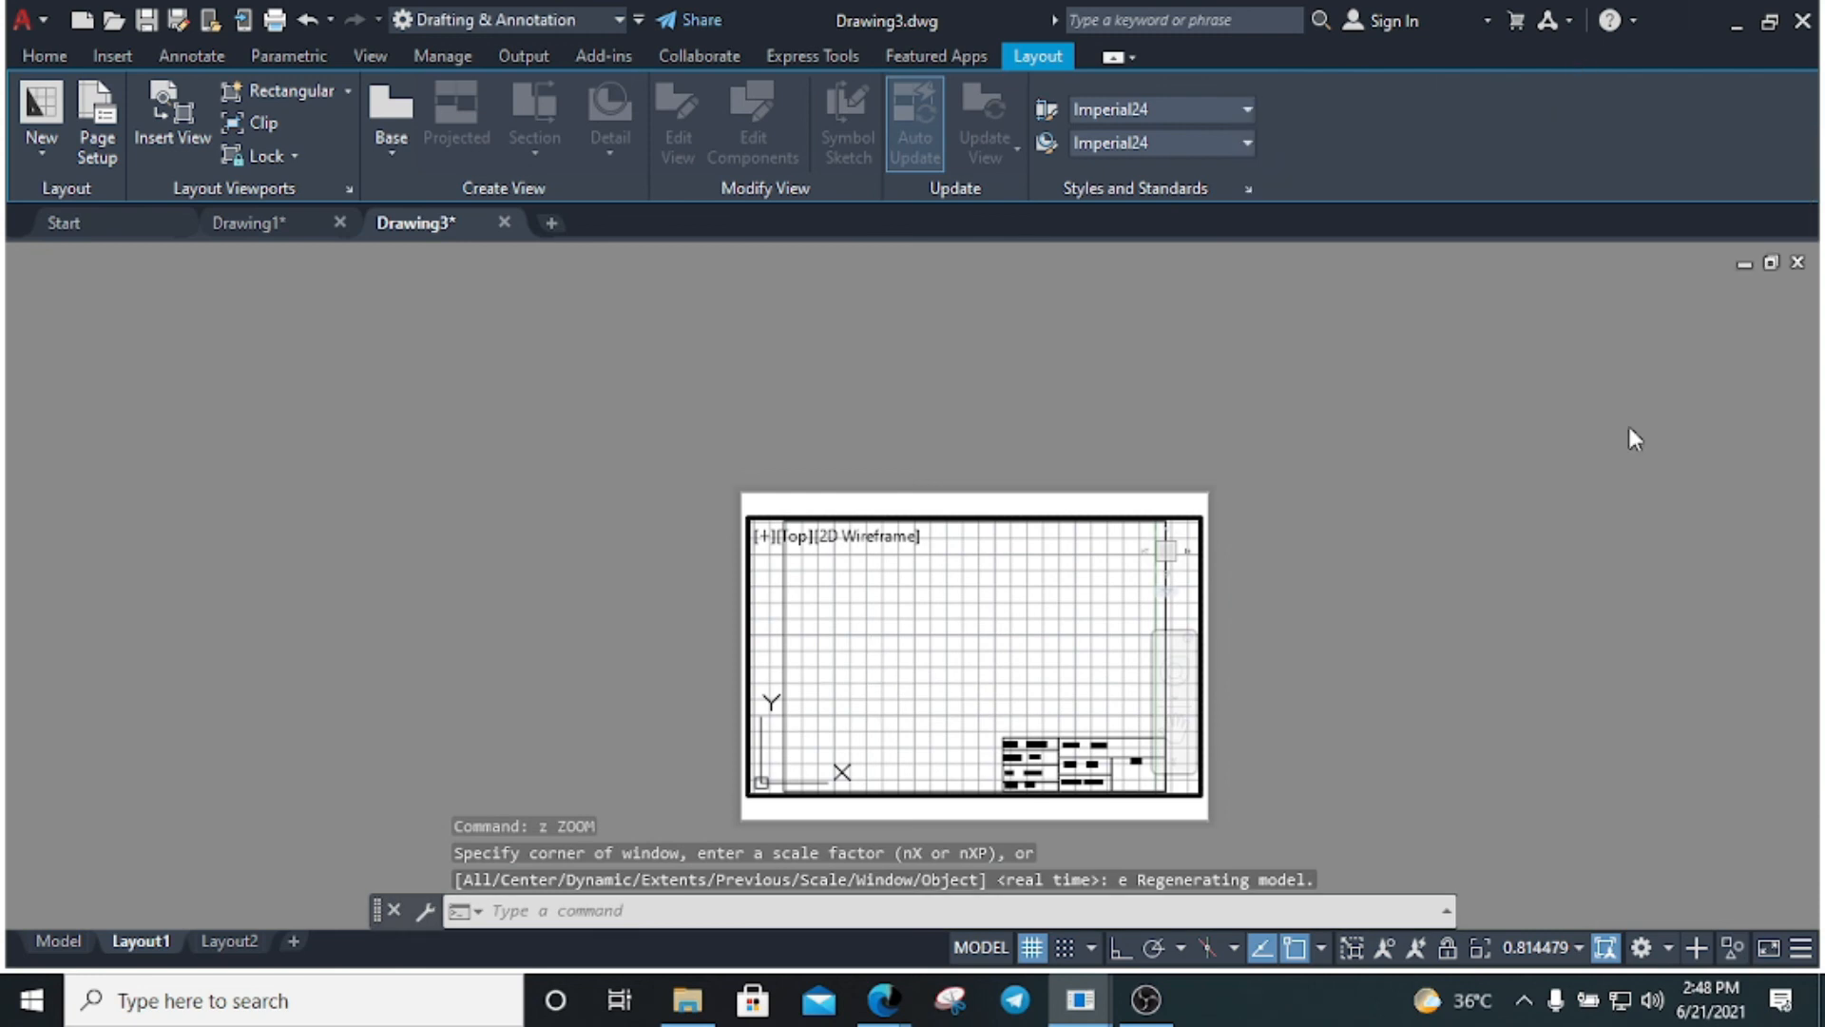
pyautogui.click(1606, 950)
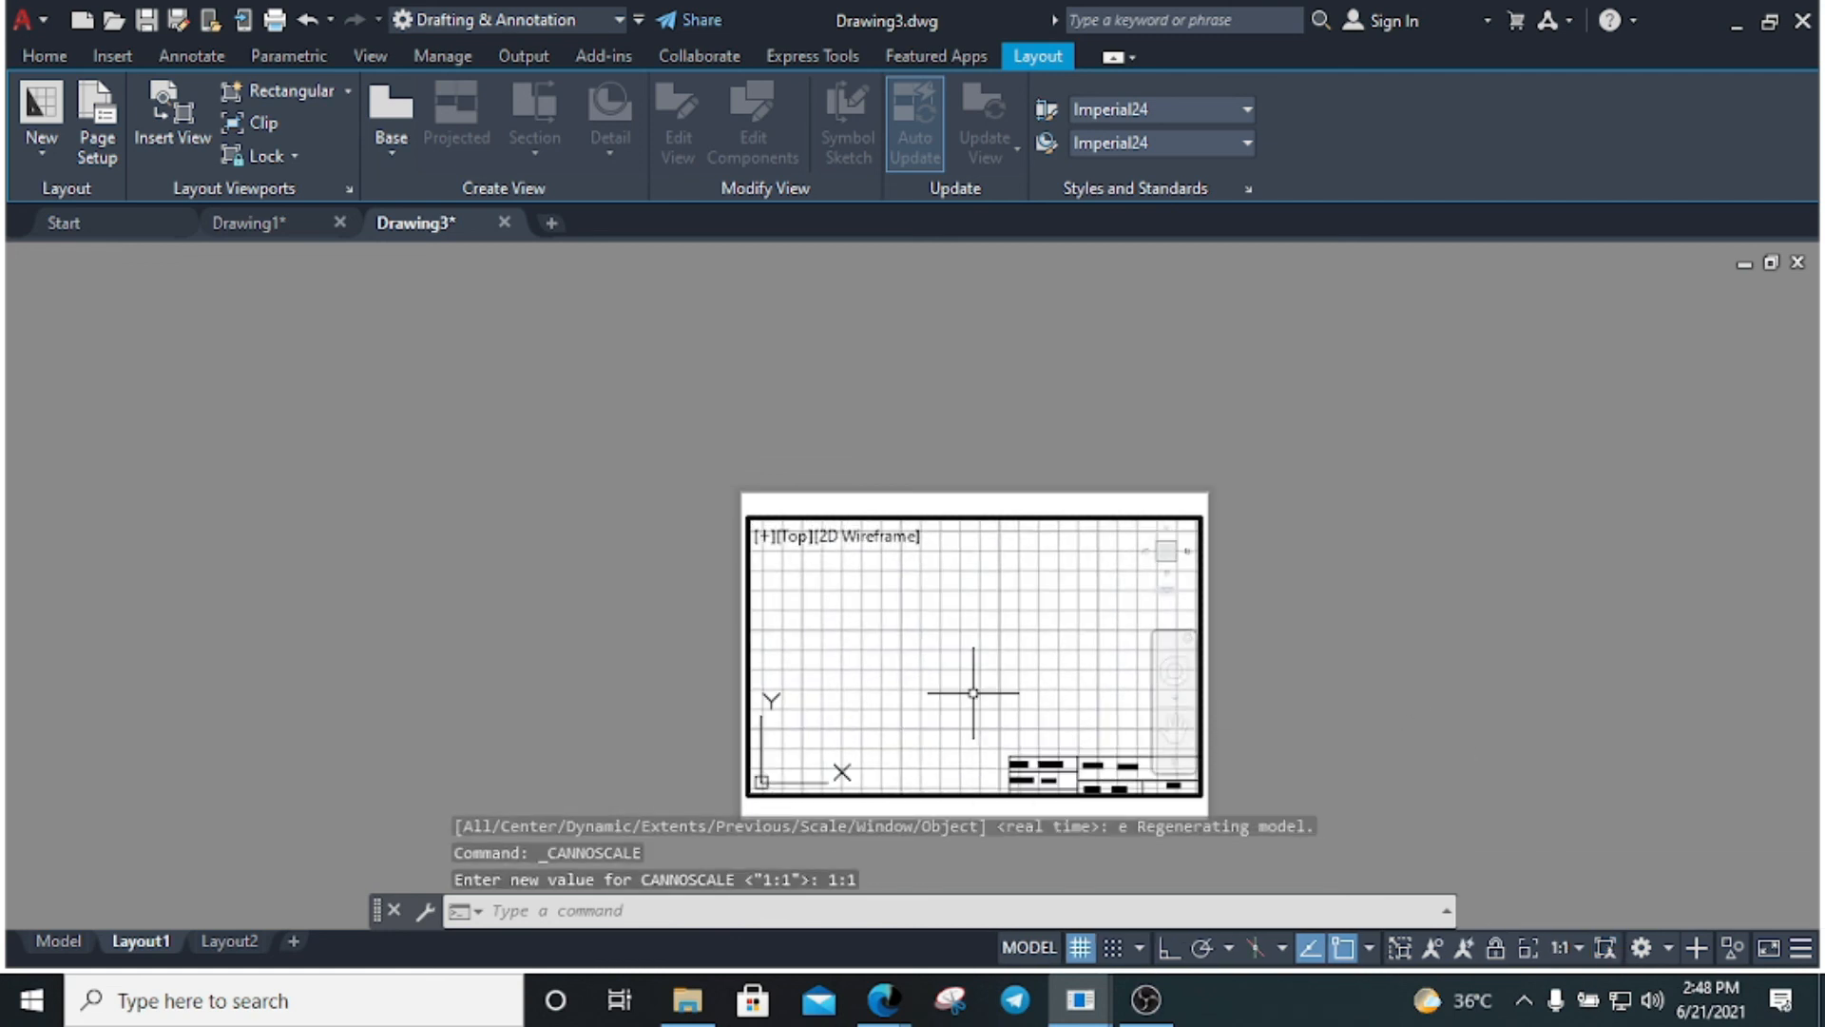
# Re-sync the viewport scale to 1:1 after adjusting the view, keeping 1:1 in the scale list
pyautogui.click(988, 537)
pyautogui.click(881, 744)
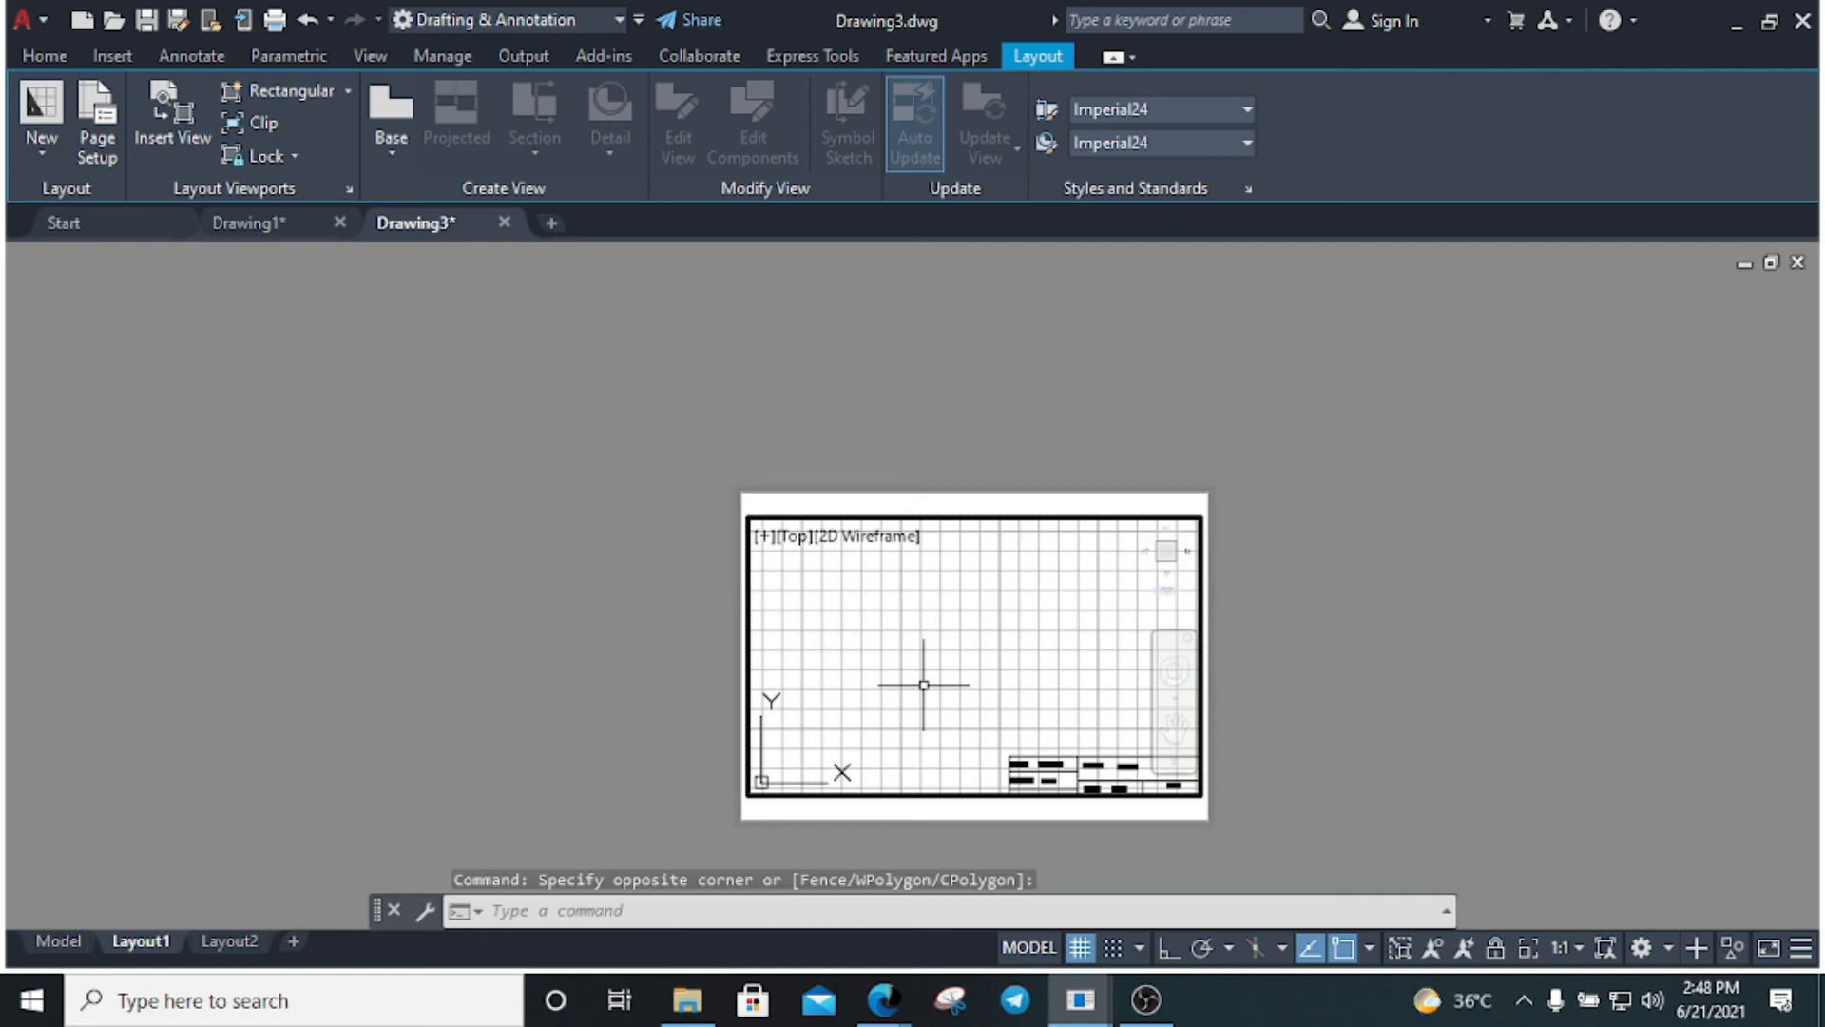
pyautogui.scroll(-1, 923, 685)
pyautogui.scroll(2, 923, 685)
pyautogui.scroll(-2, 923, 684)
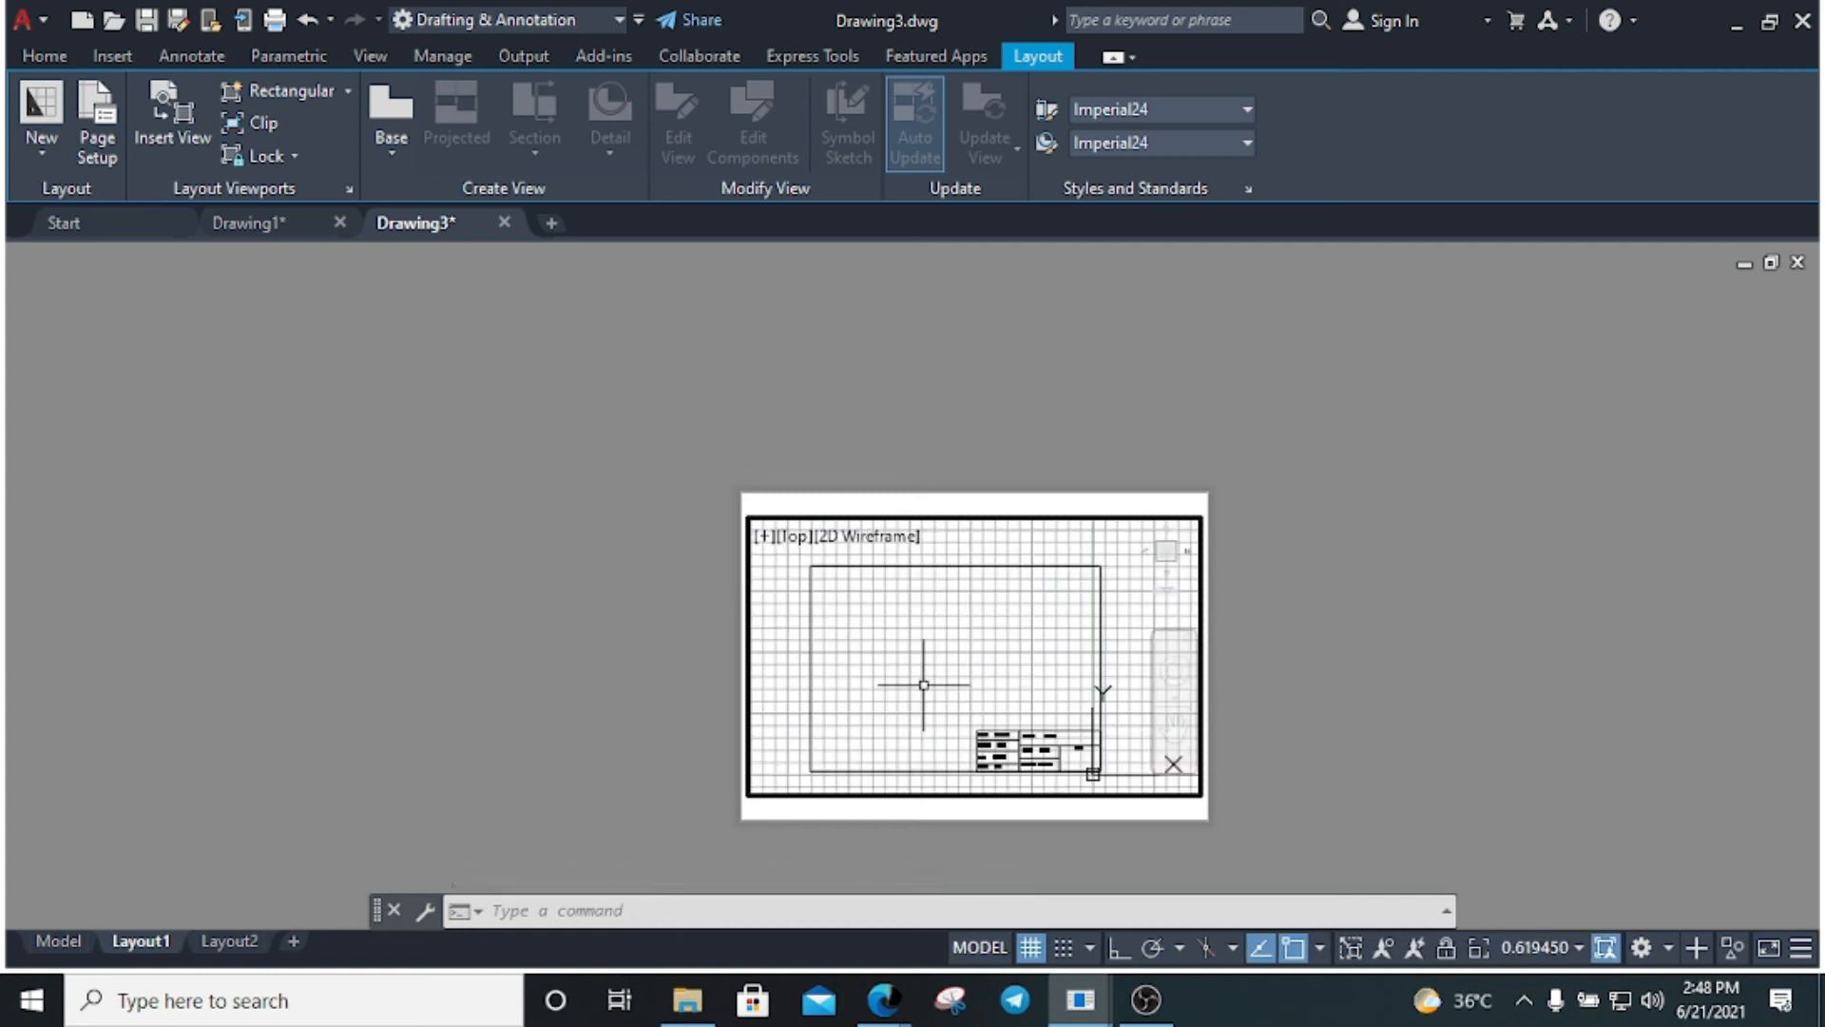
pyautogui.click(1605, 952)
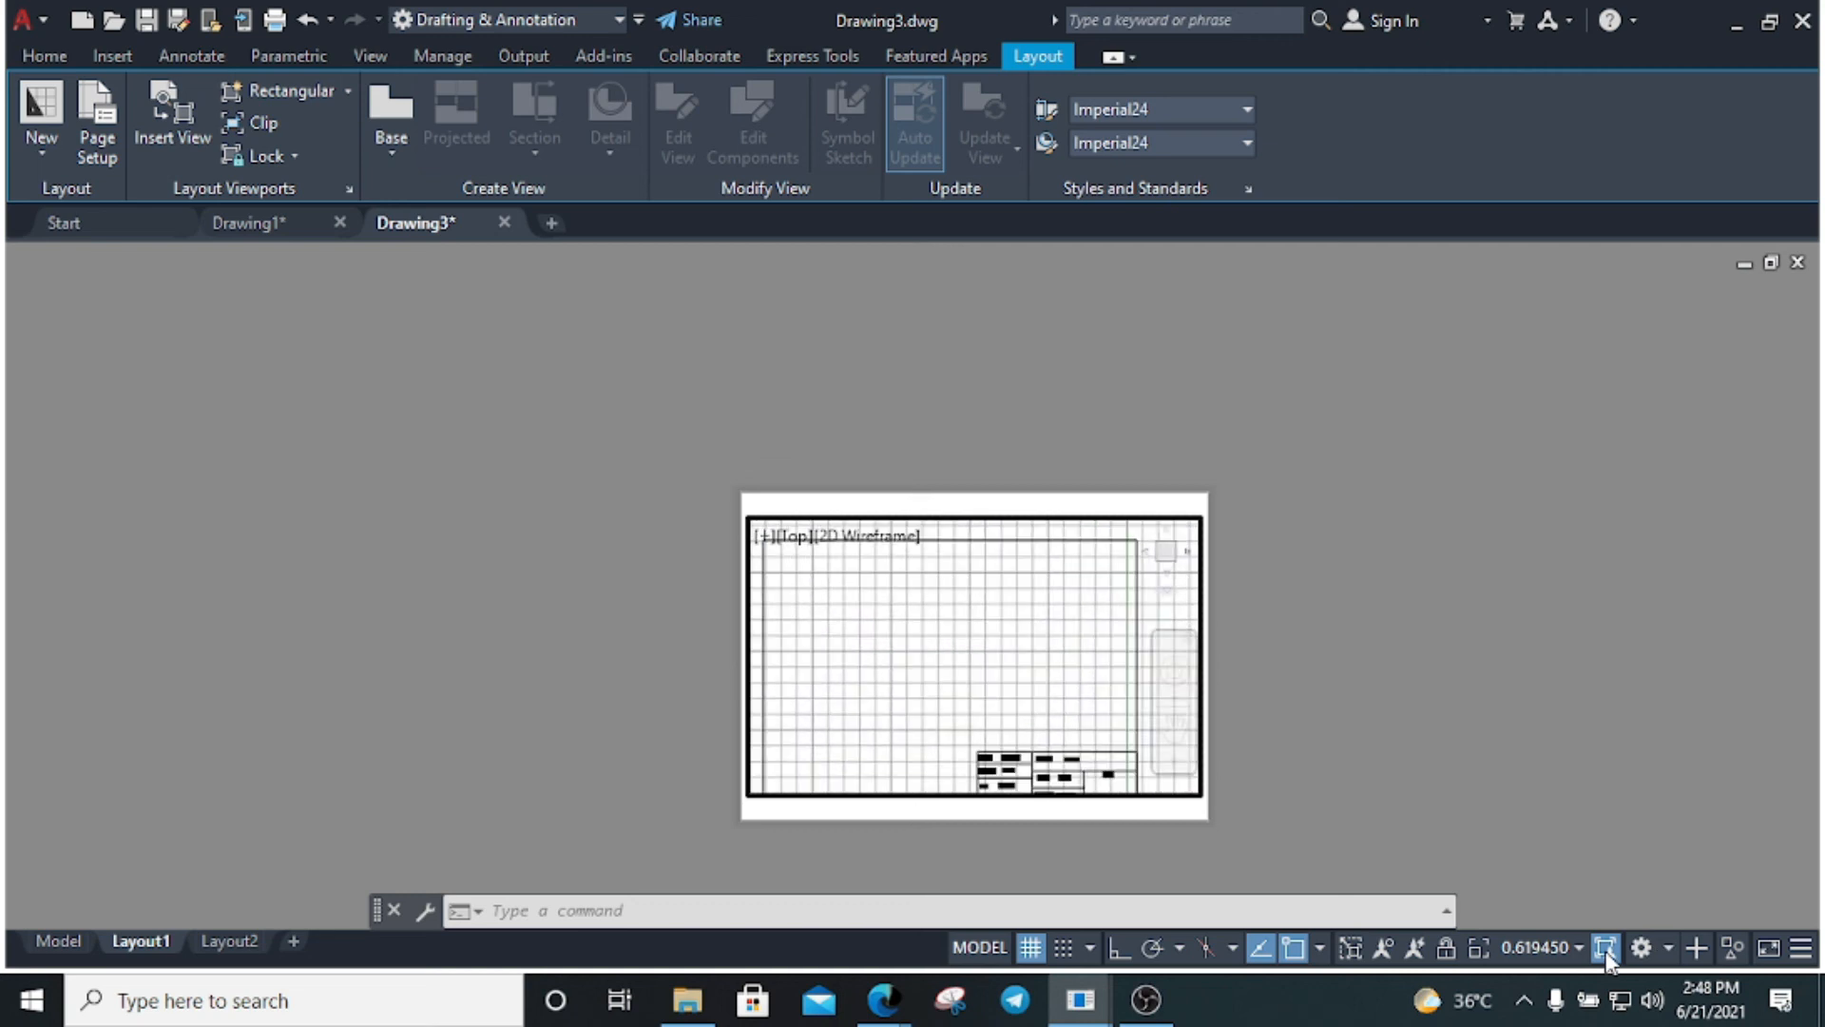
pyautogui.click(1580, 949)
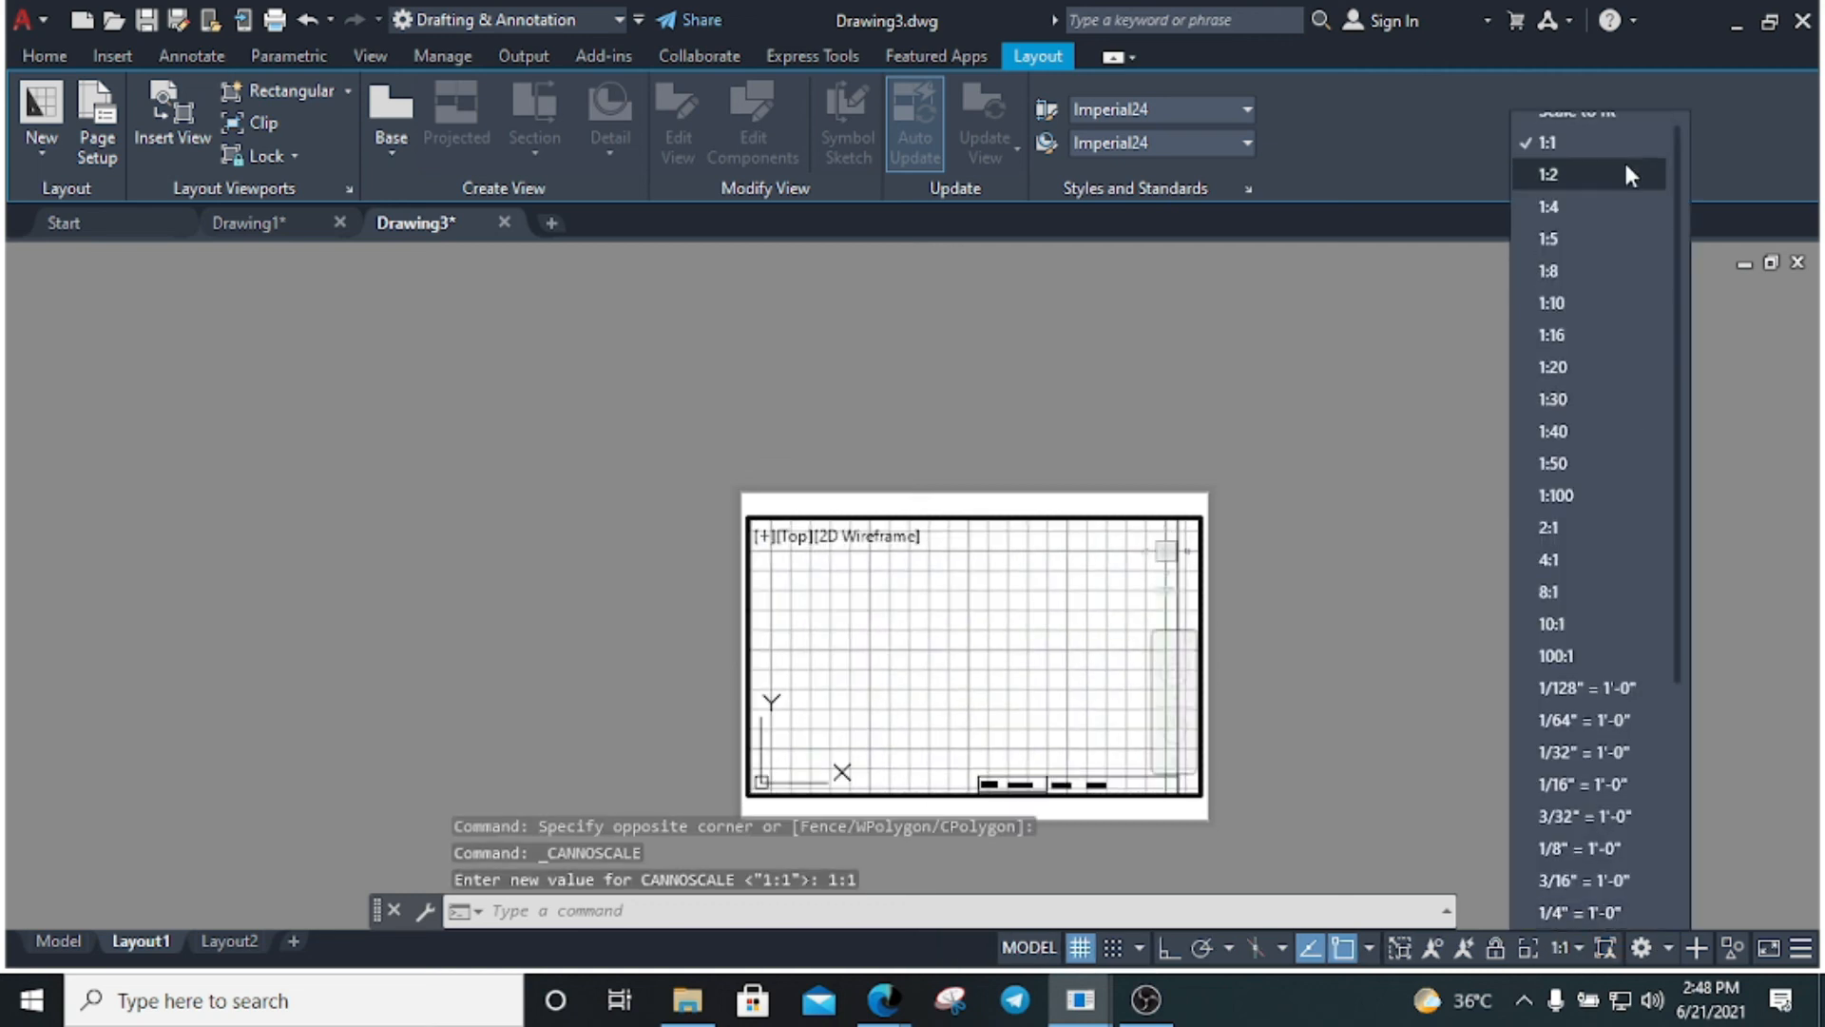
pyautogui.click(1178, 447)
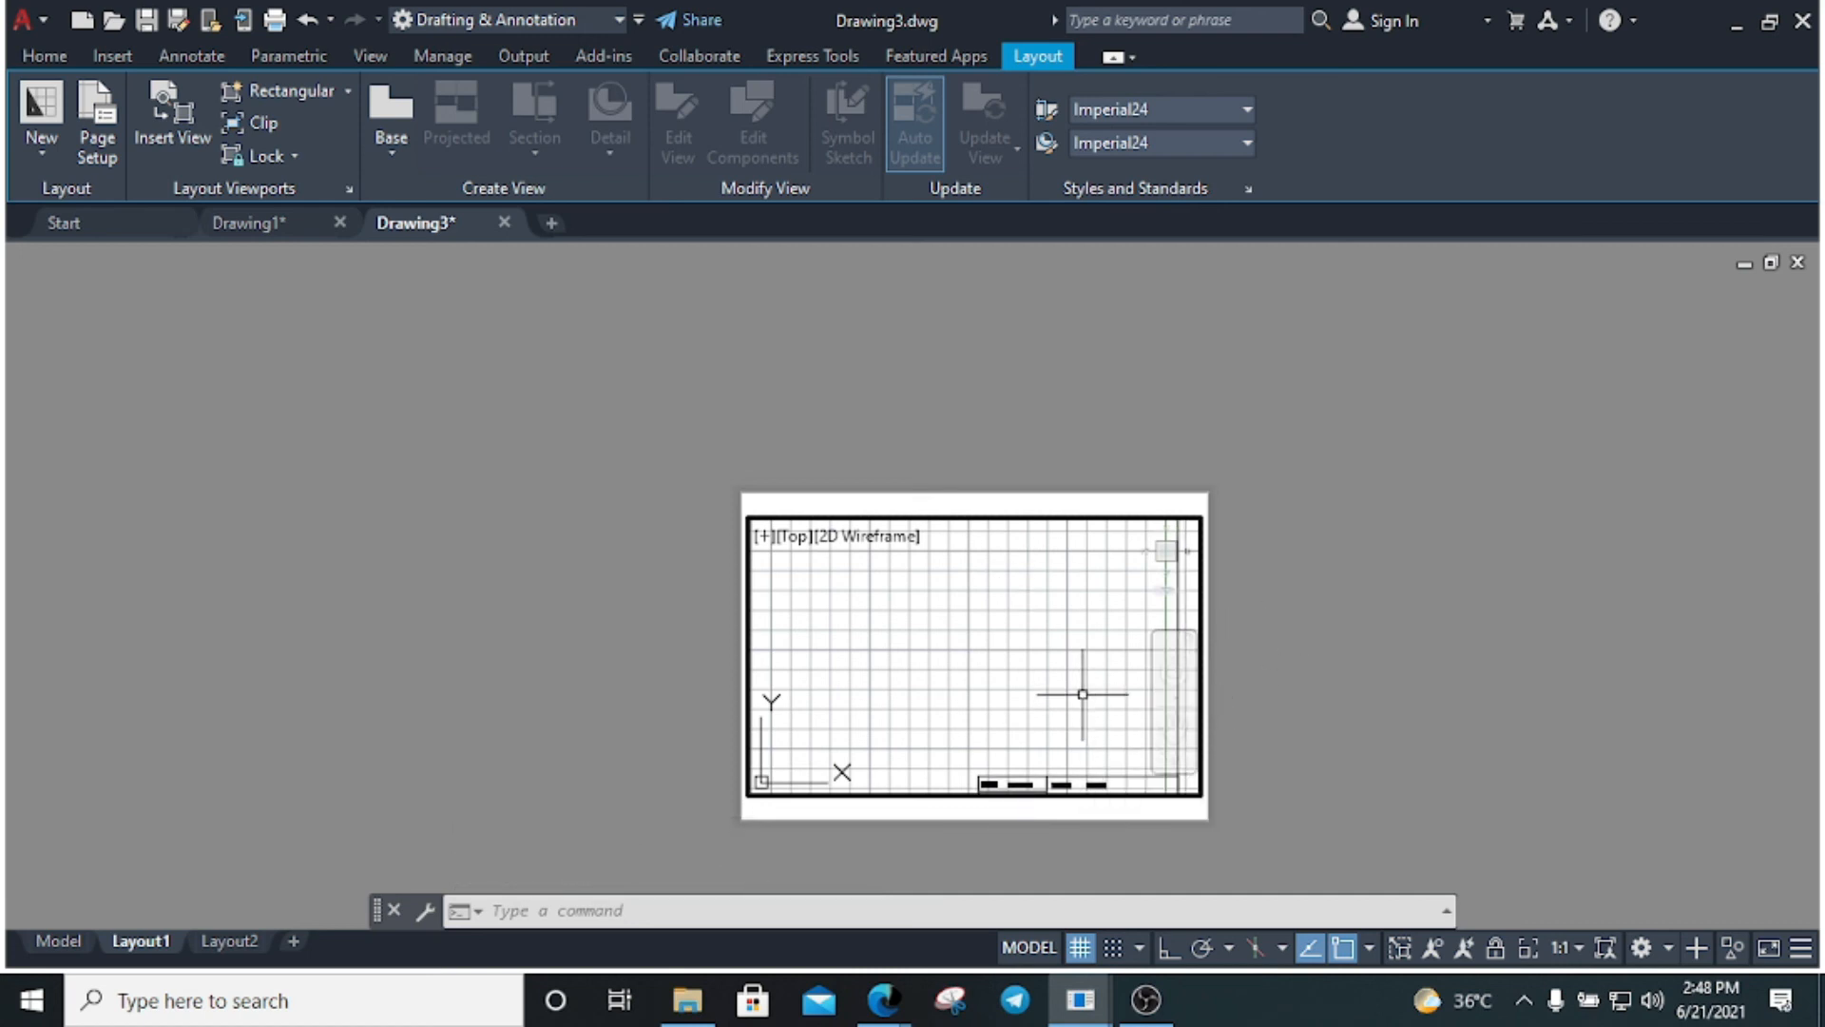
pyautogui.scroll(2, 1083, 694)
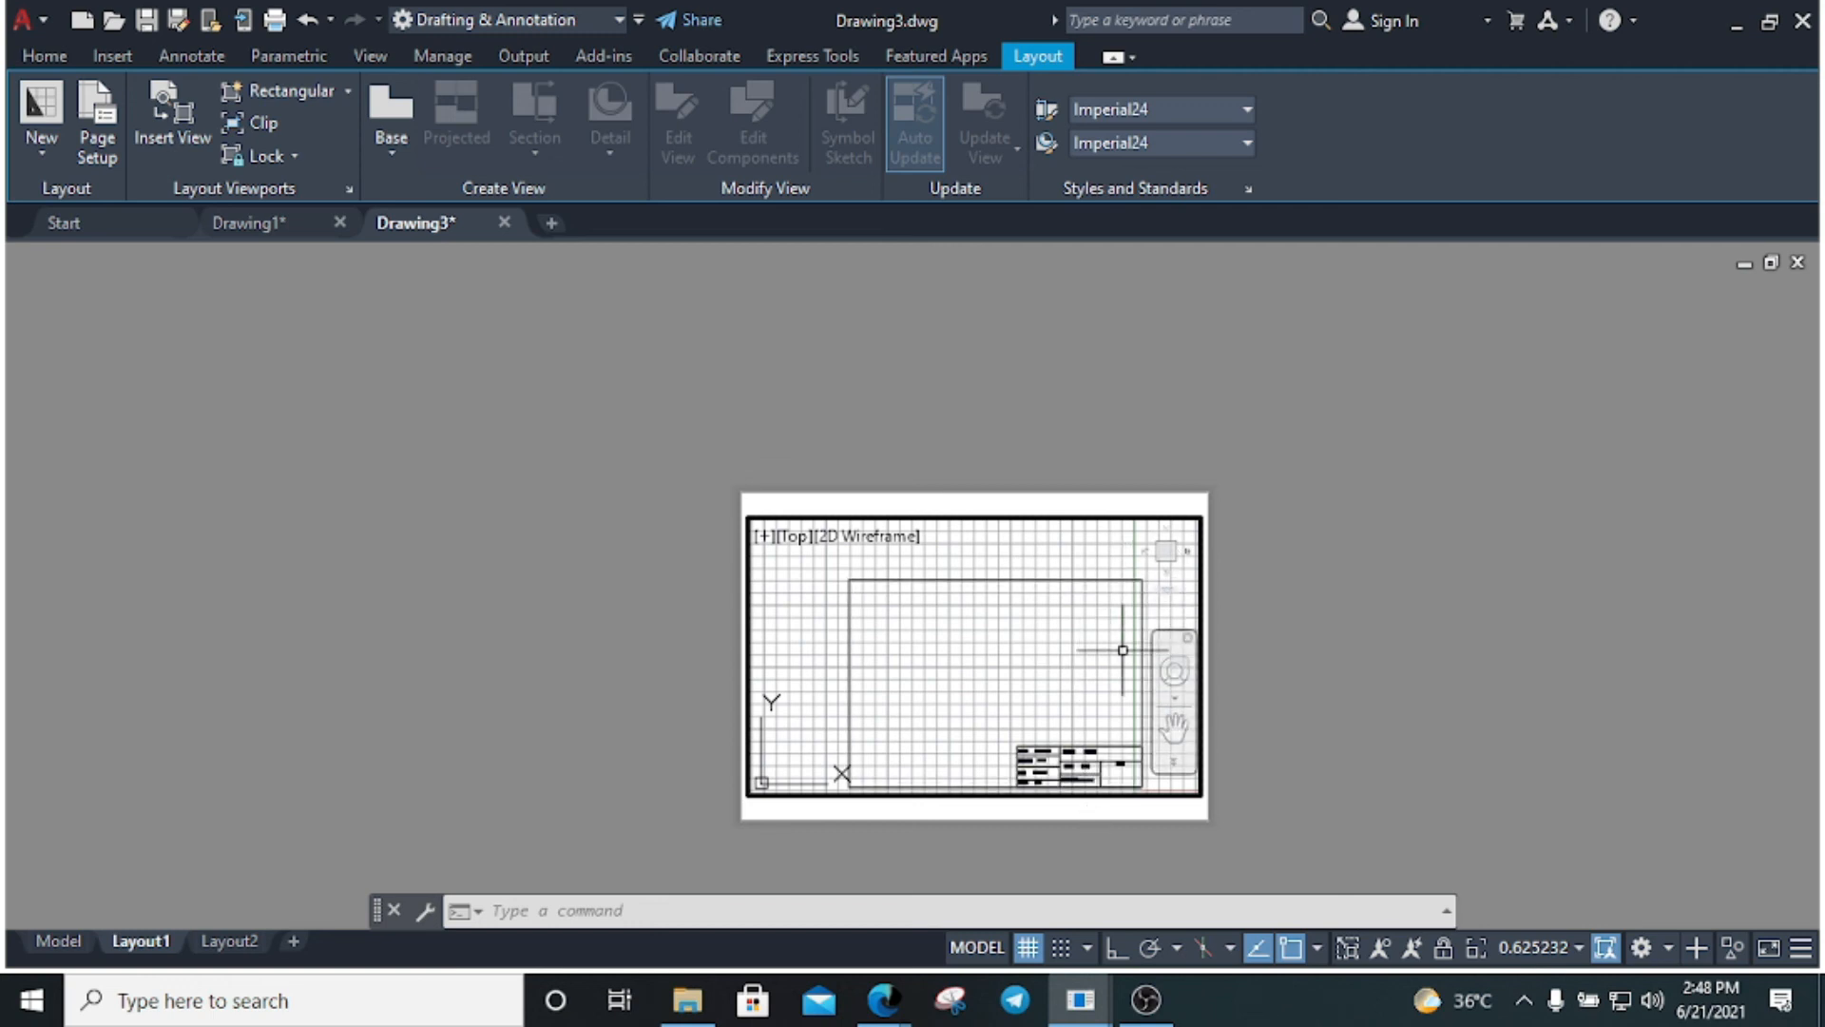
pyautogui.write('m')
pyautogui.press('Escape')
pyautogui.press('Escape')
# Return to paper space and delete the existing viewport
pyautogui.write('p')
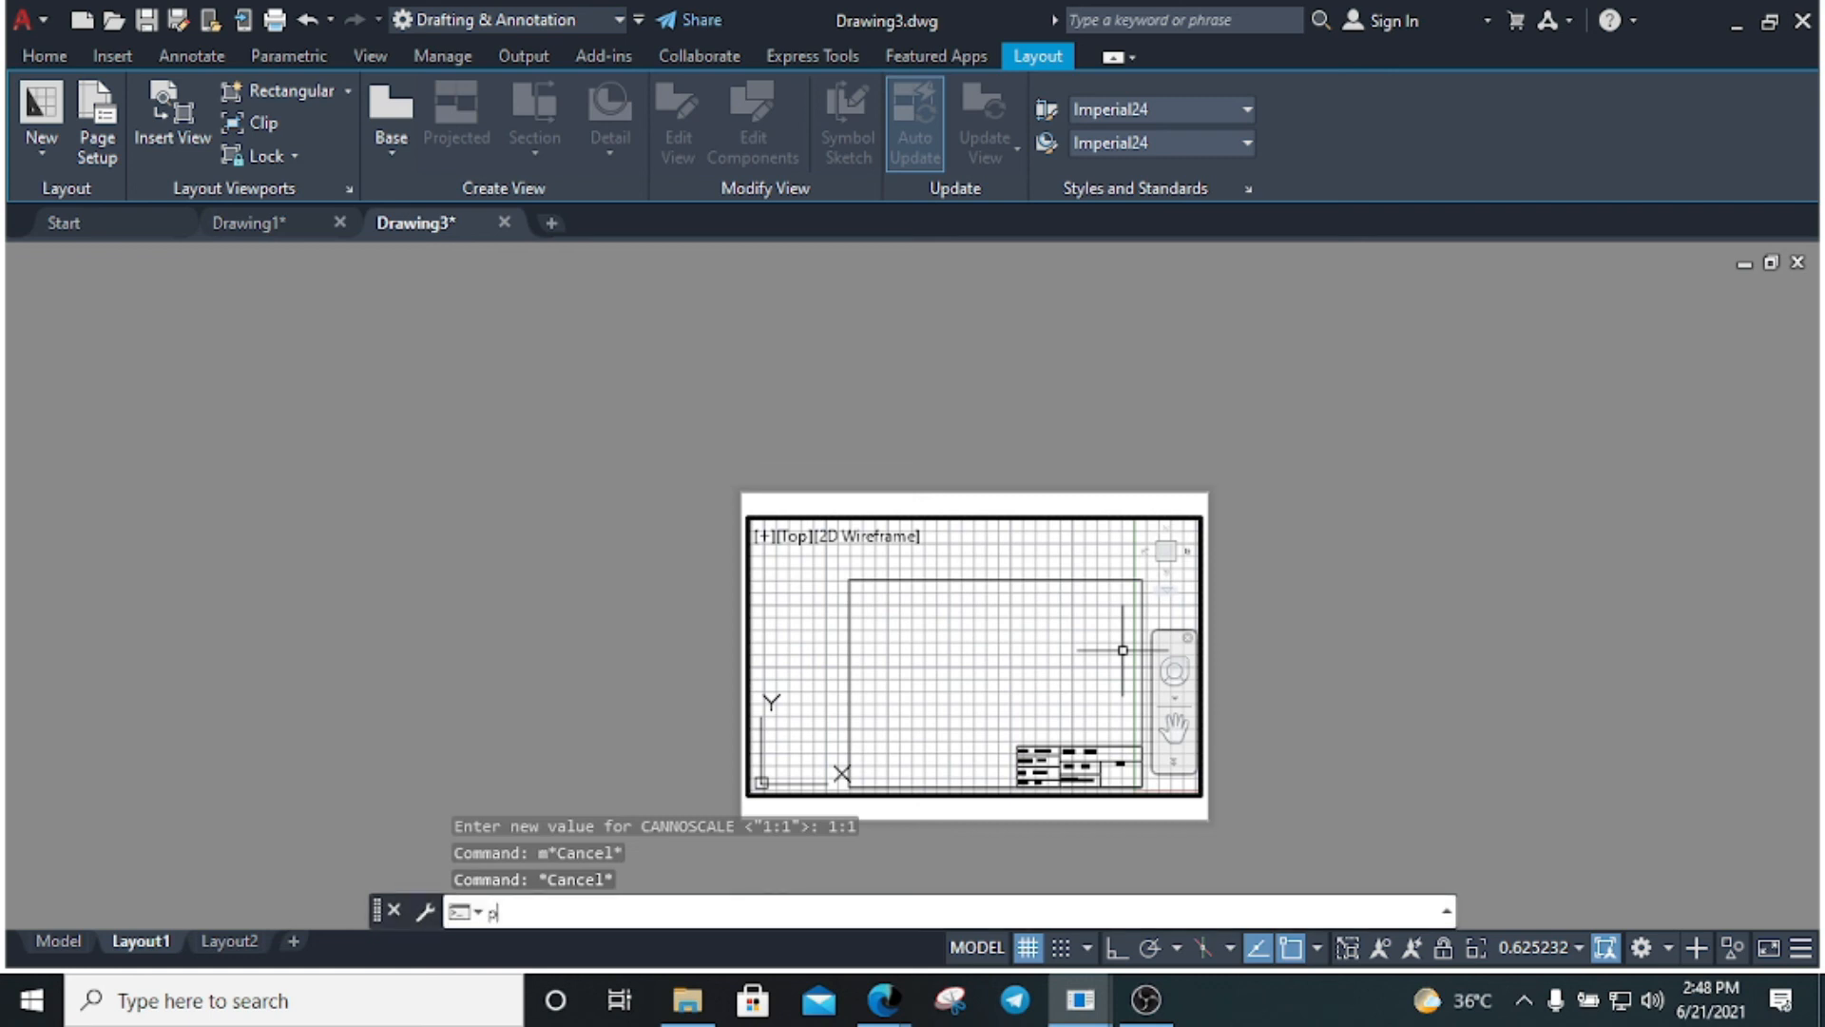
pyautogui.write('s')
pyautogui.press('Return')
pyautogui.click(1300, 725)
pyautogui.click(818, 584)
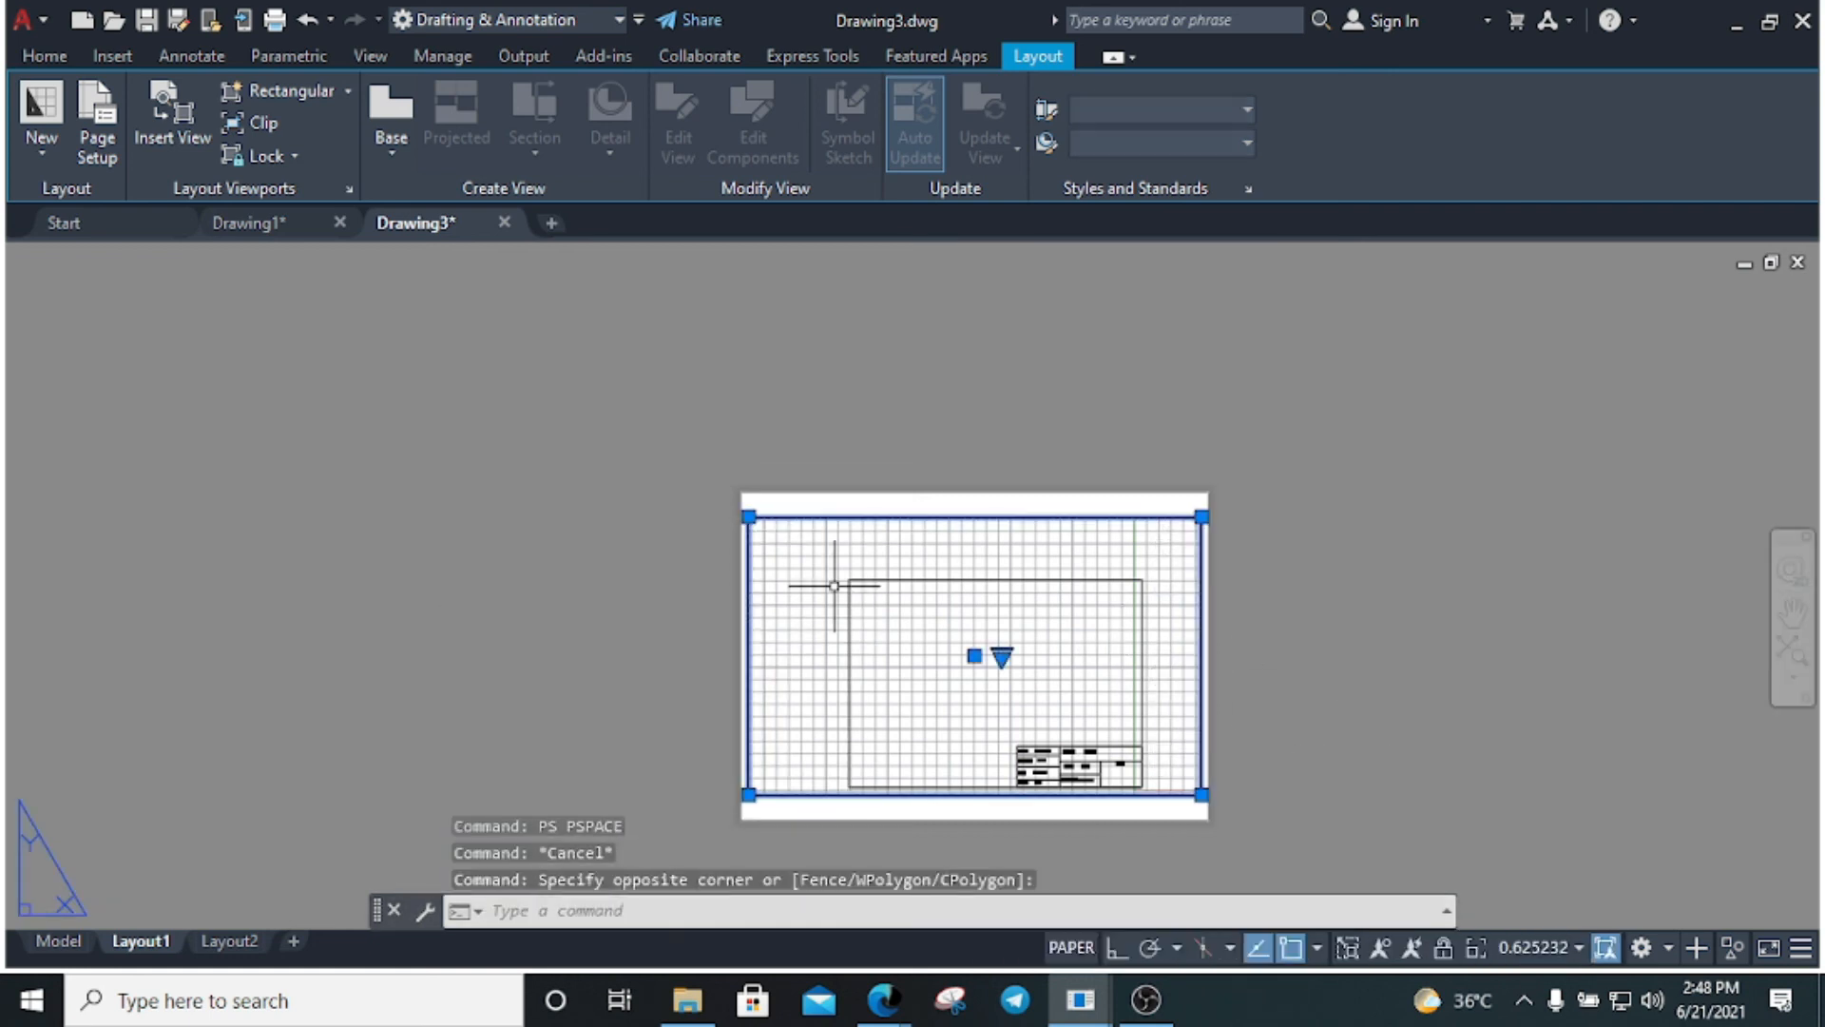
pyautogui.press('Delete')
# Create a new viewport with MVIEW from corner 0,0 to 297,210
pyautogui.write('mv')
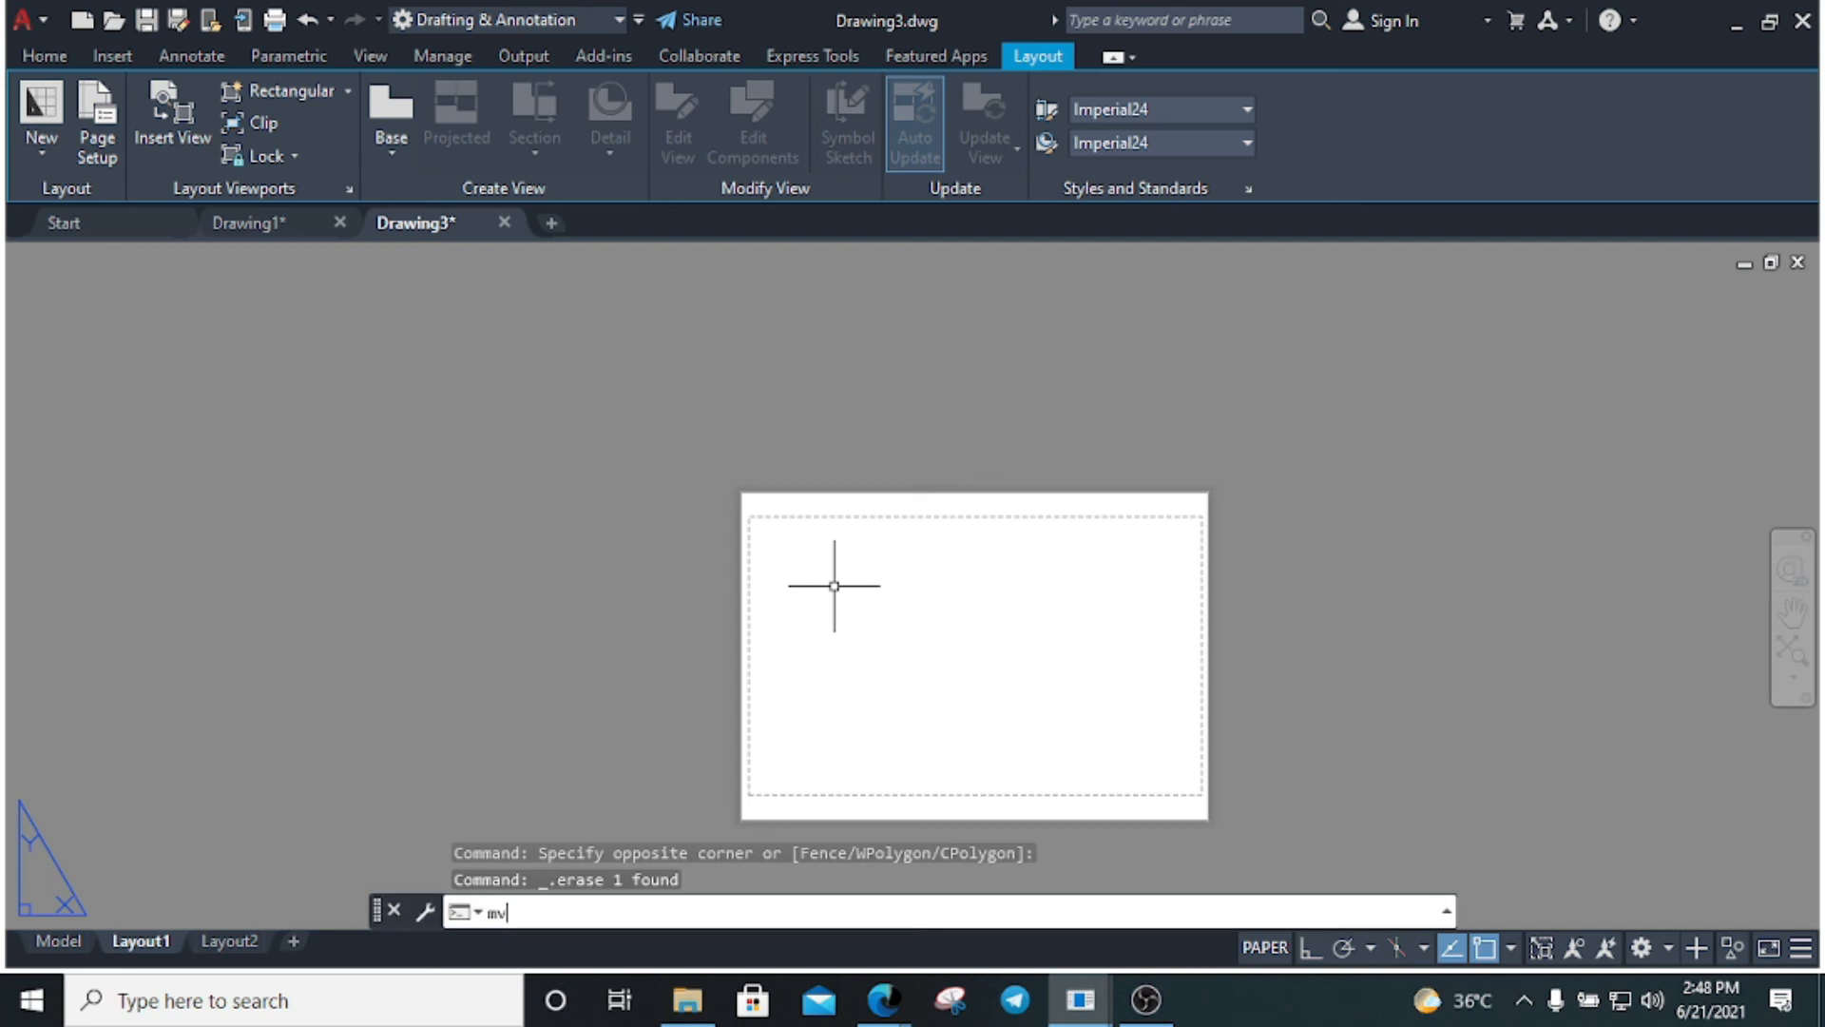
pyautogui.press('Return')
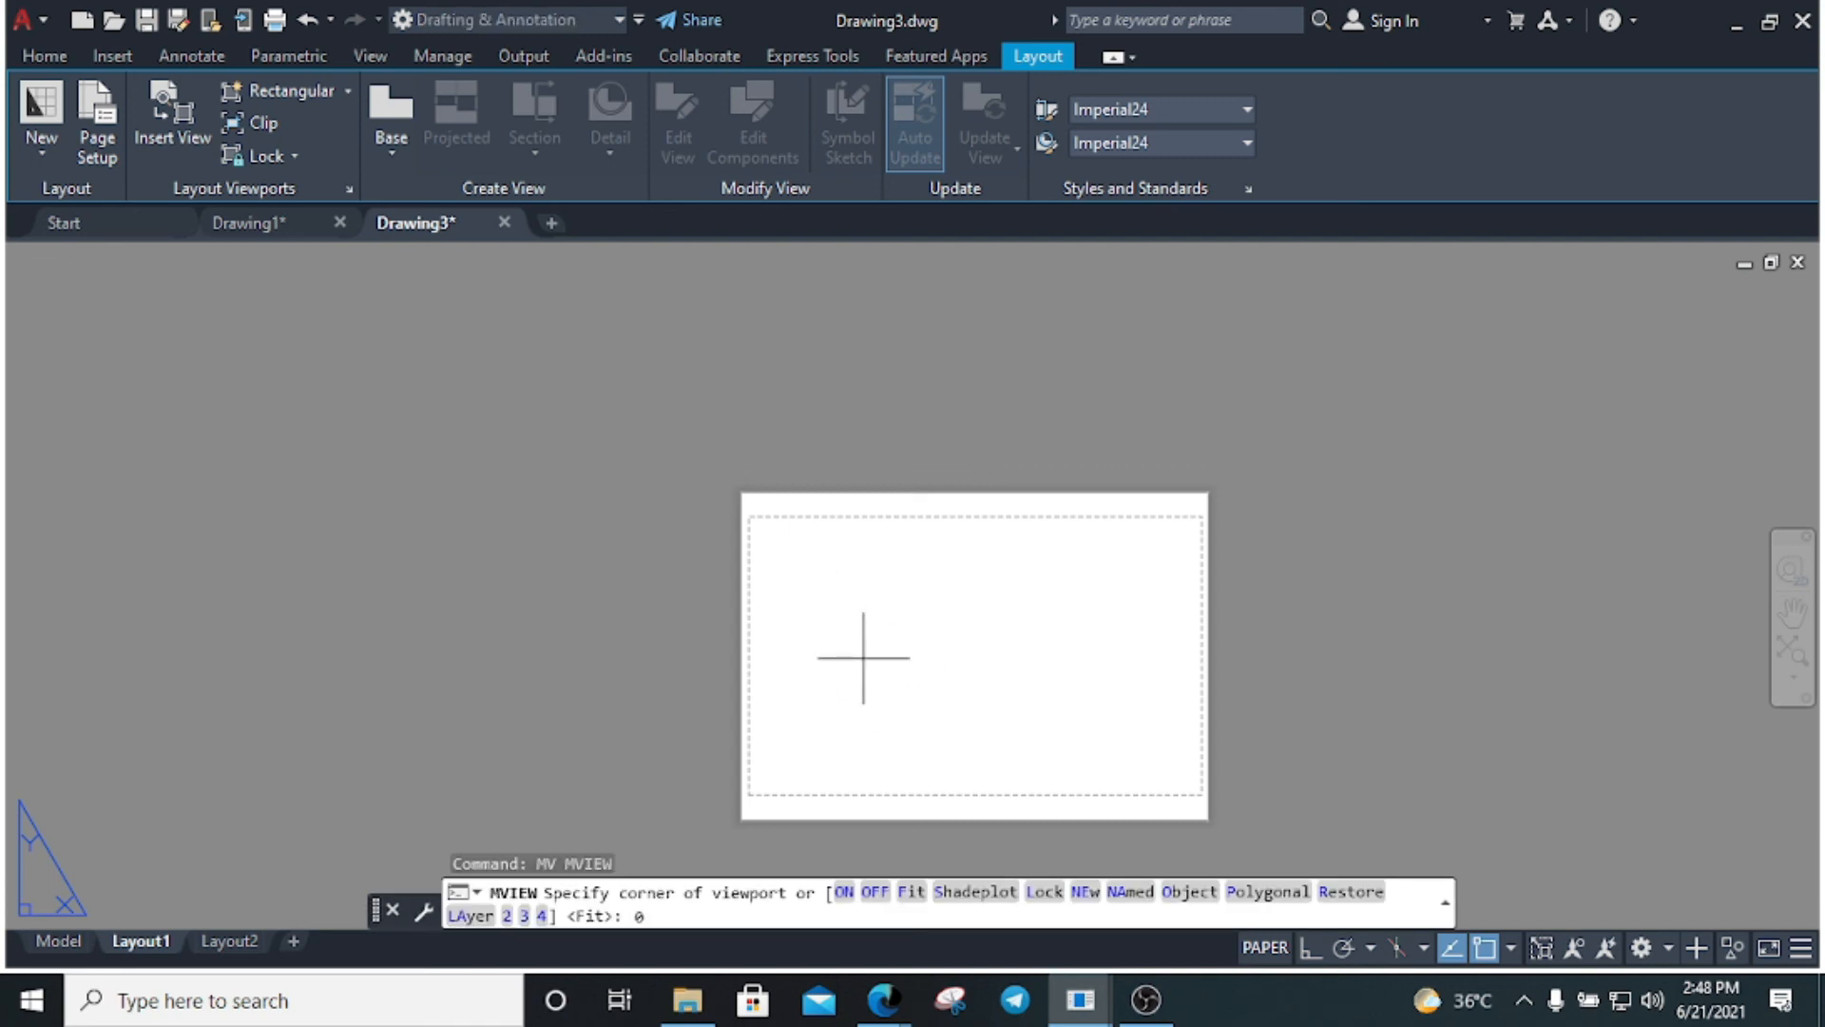
pyautogui.write('0,0')
pyautogui.press('Return')
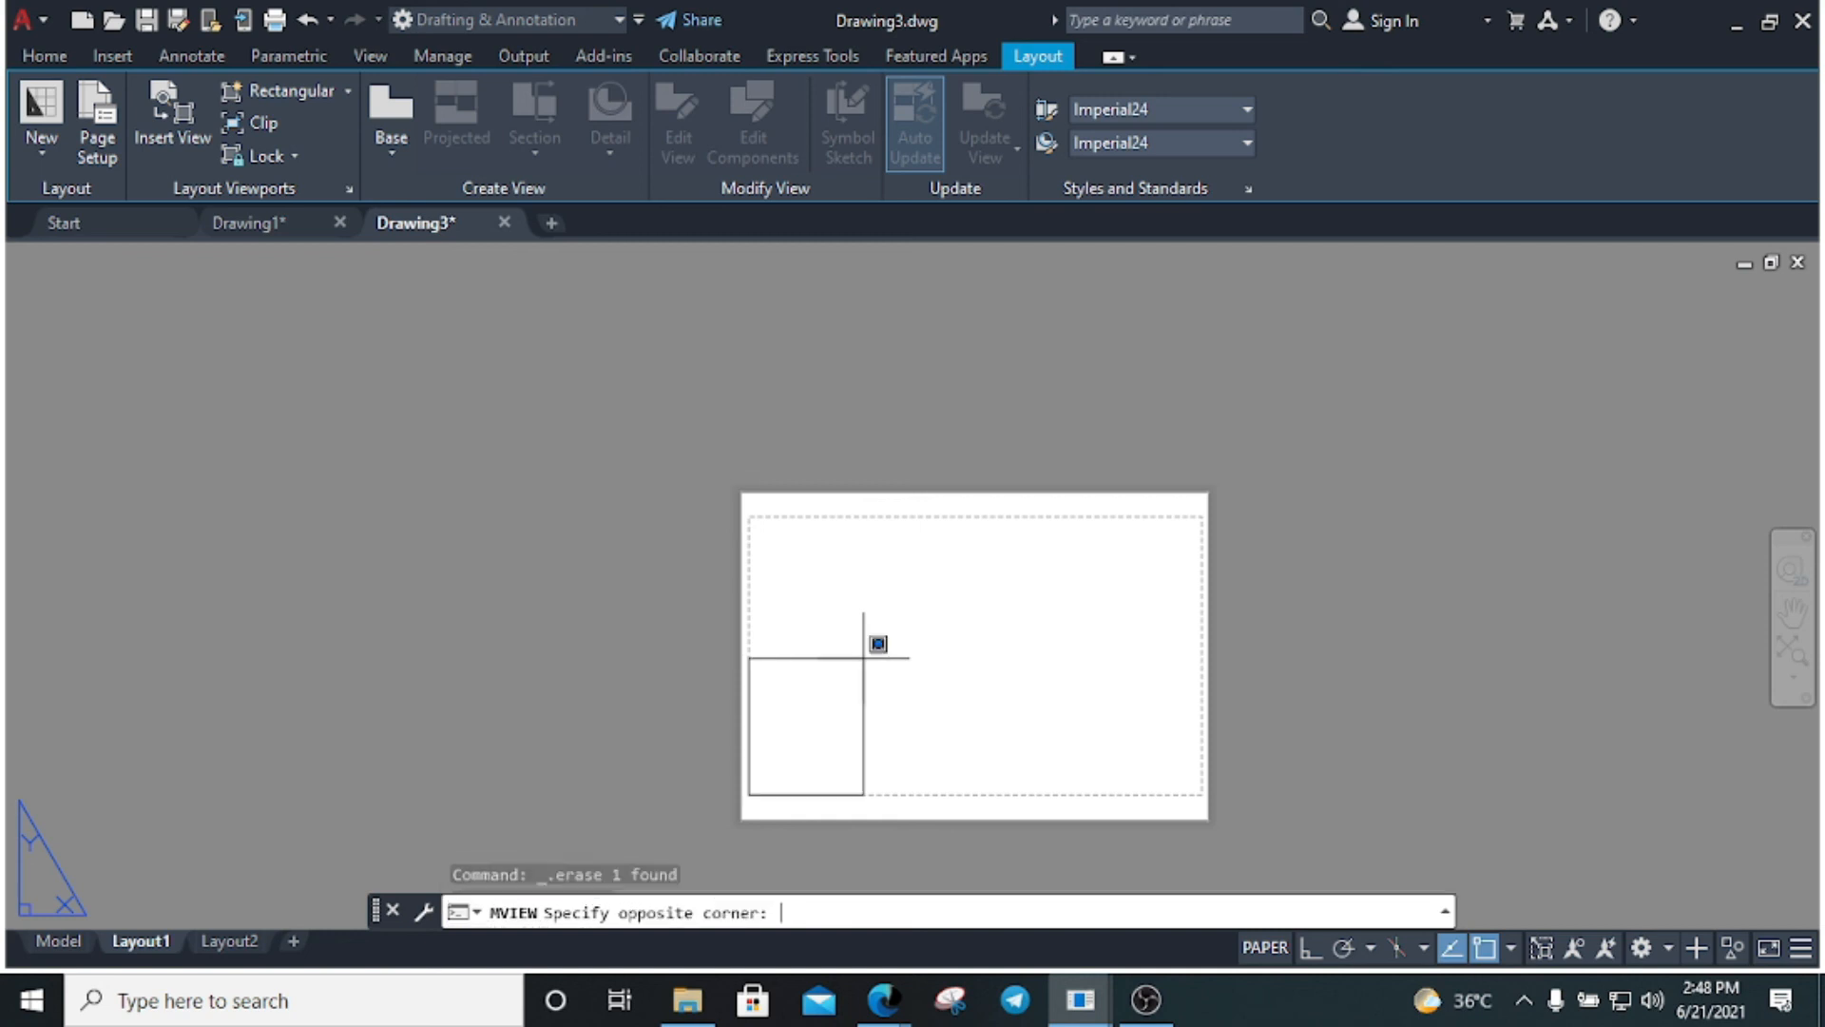
pyautogui.write('21')
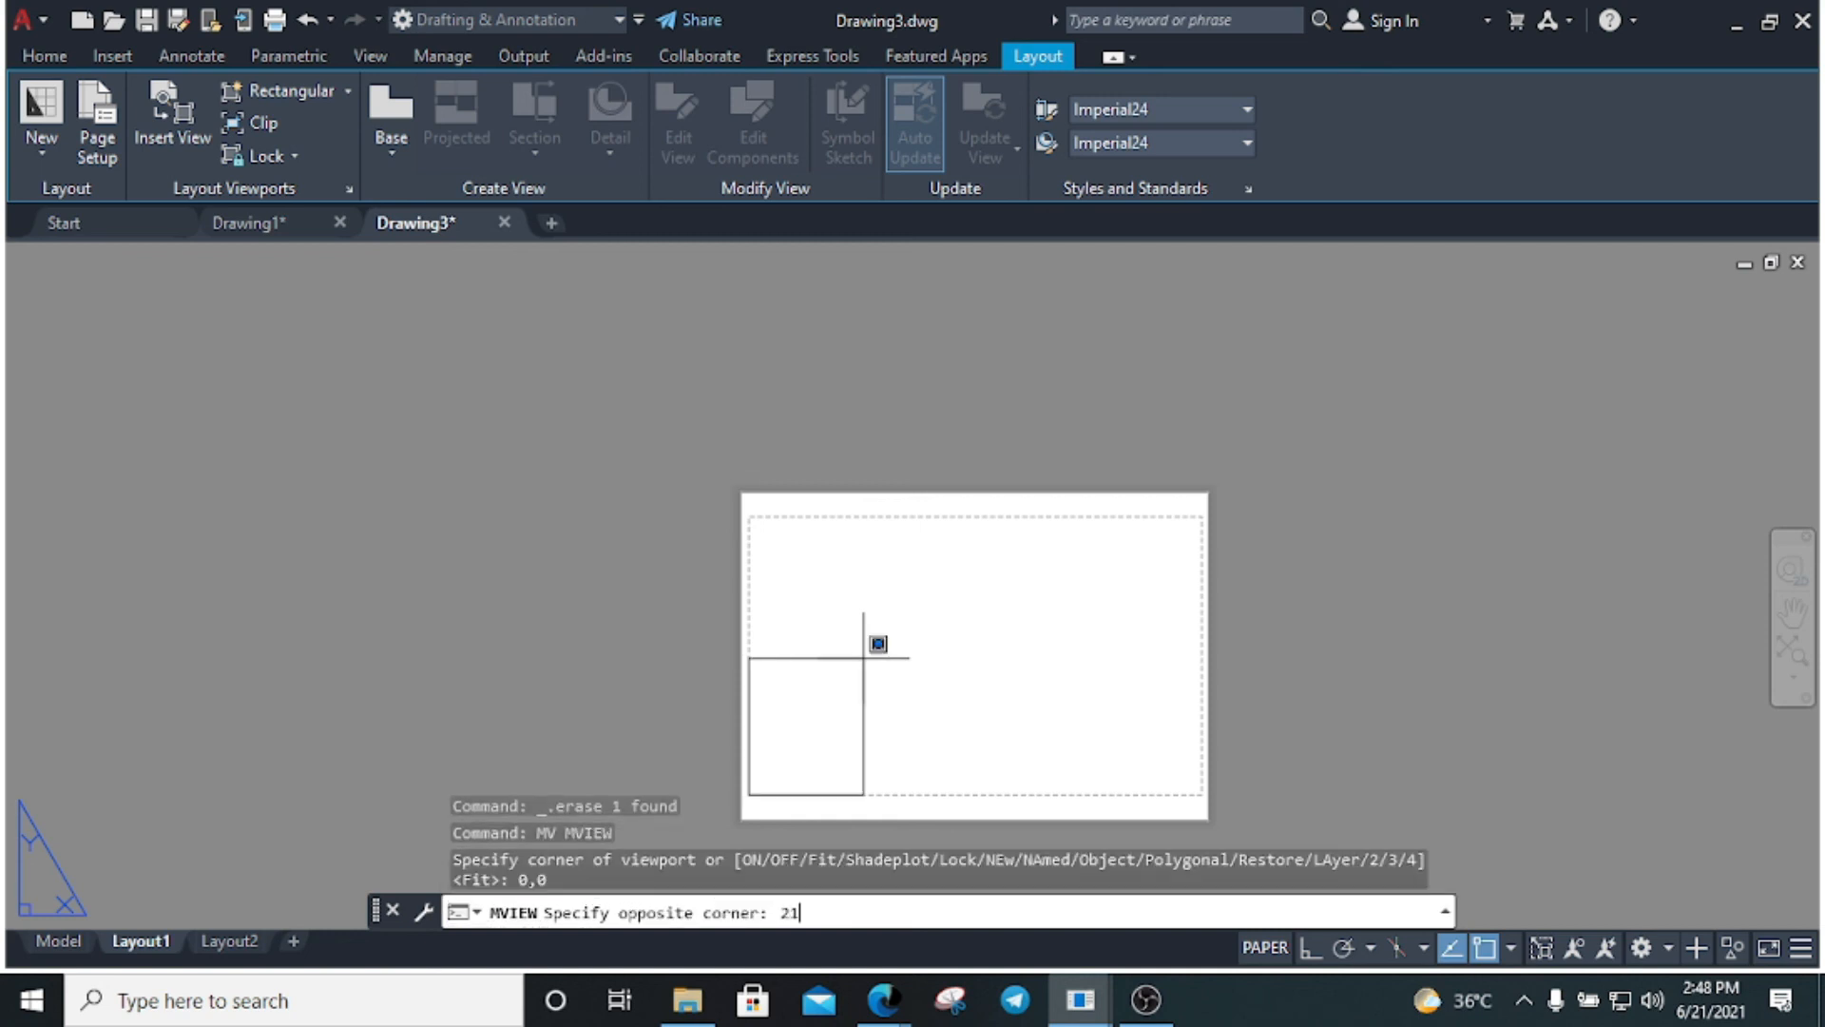
pyautogui.press('BackSpace')
pyautogui.write('0976')
pyautogui.press('BackSpace')
pyautogui.press('BackSpace')
pyautogui.press('BackSpace')
pyautogui.press('BackSpace')
pyautogui.write('0')
pyautogui.press('Return')
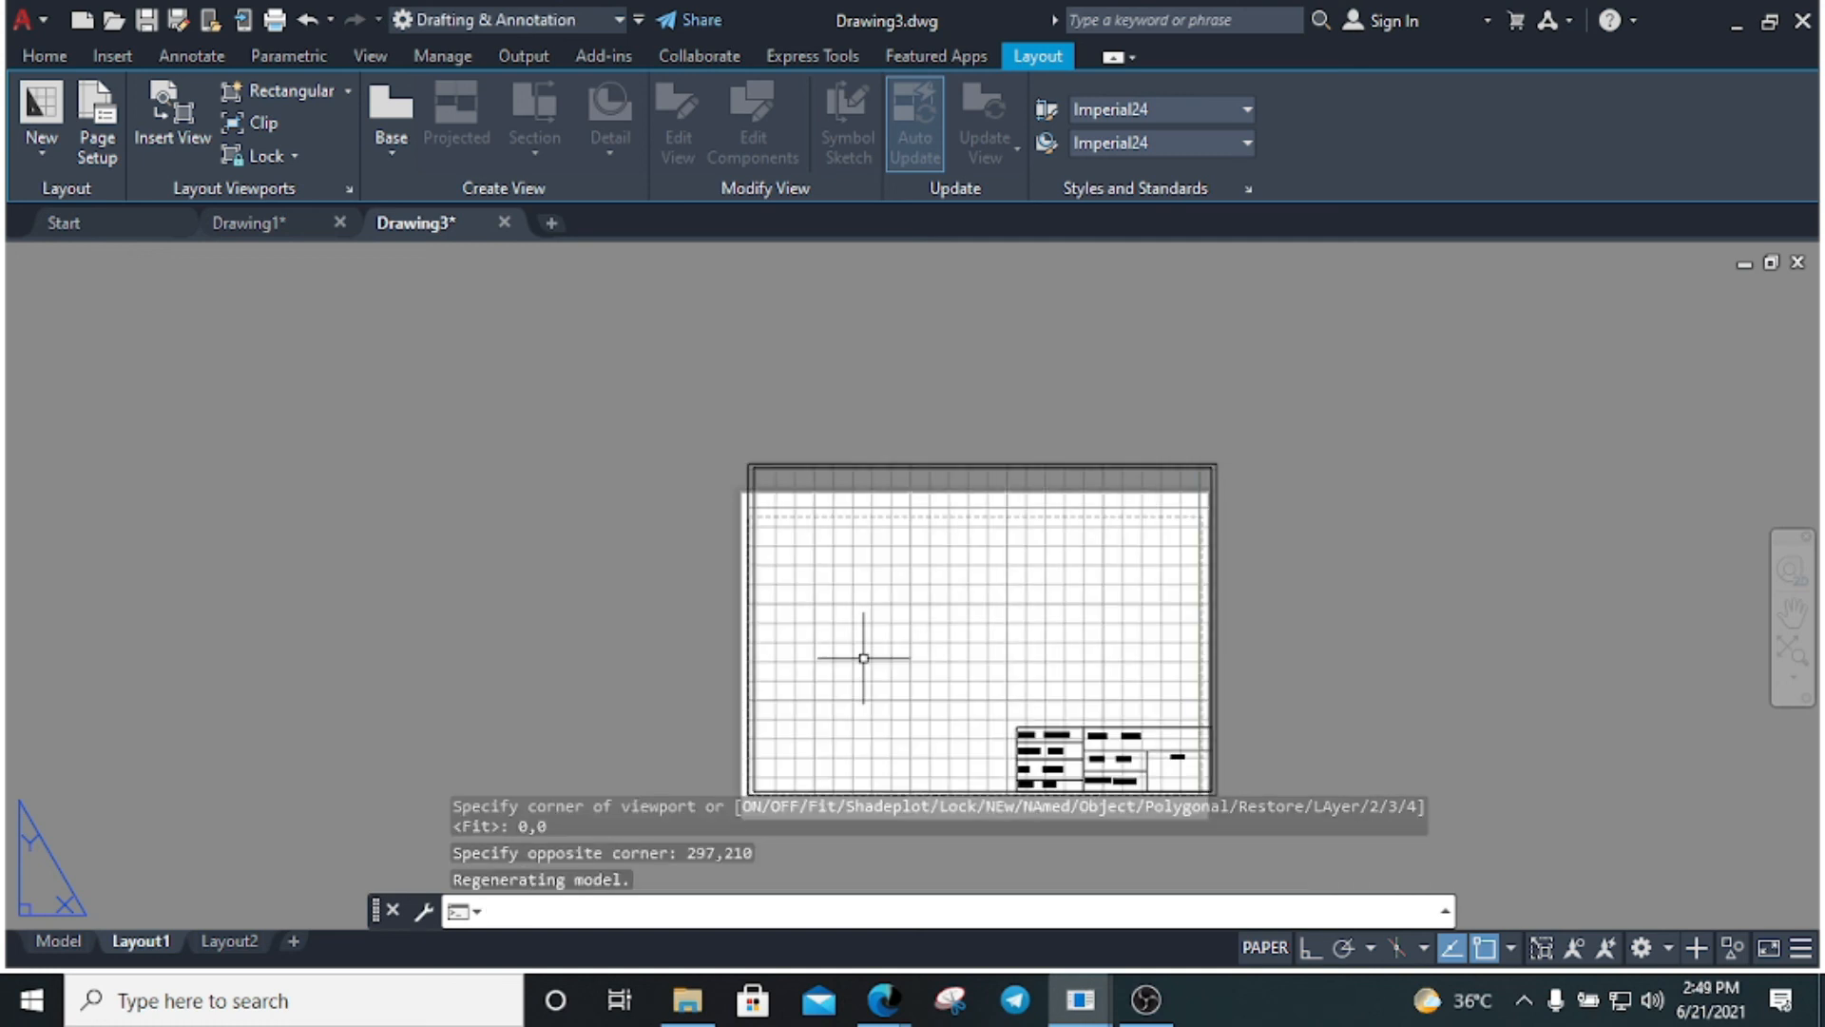
# Select the new viewport's frame and abandon a MOVE command
pyautogui.click(1067, 683)
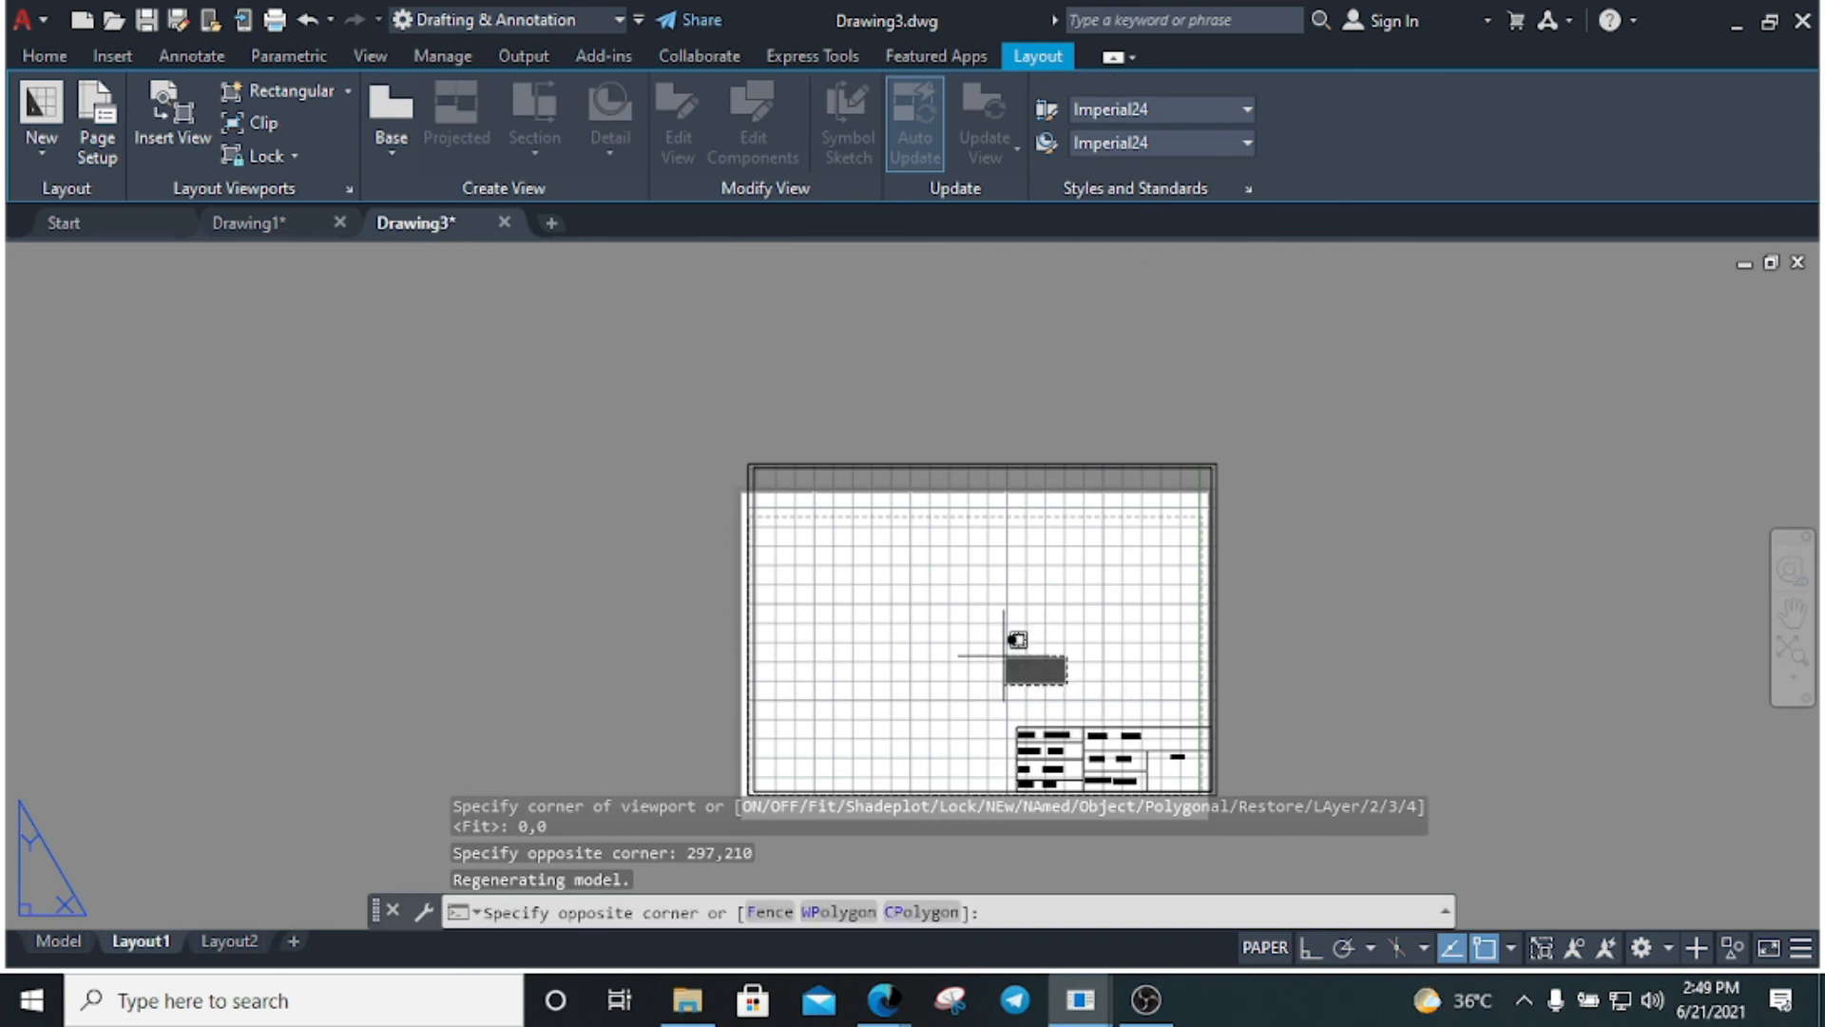
pyautogui.click(1004, 656)
pyautogui.scroll(-5, 1046, 699)
pyautogui.scroll(4, 1045, 710)
pyautogui.click(966, 770)
pyautogui.click(913, 751)
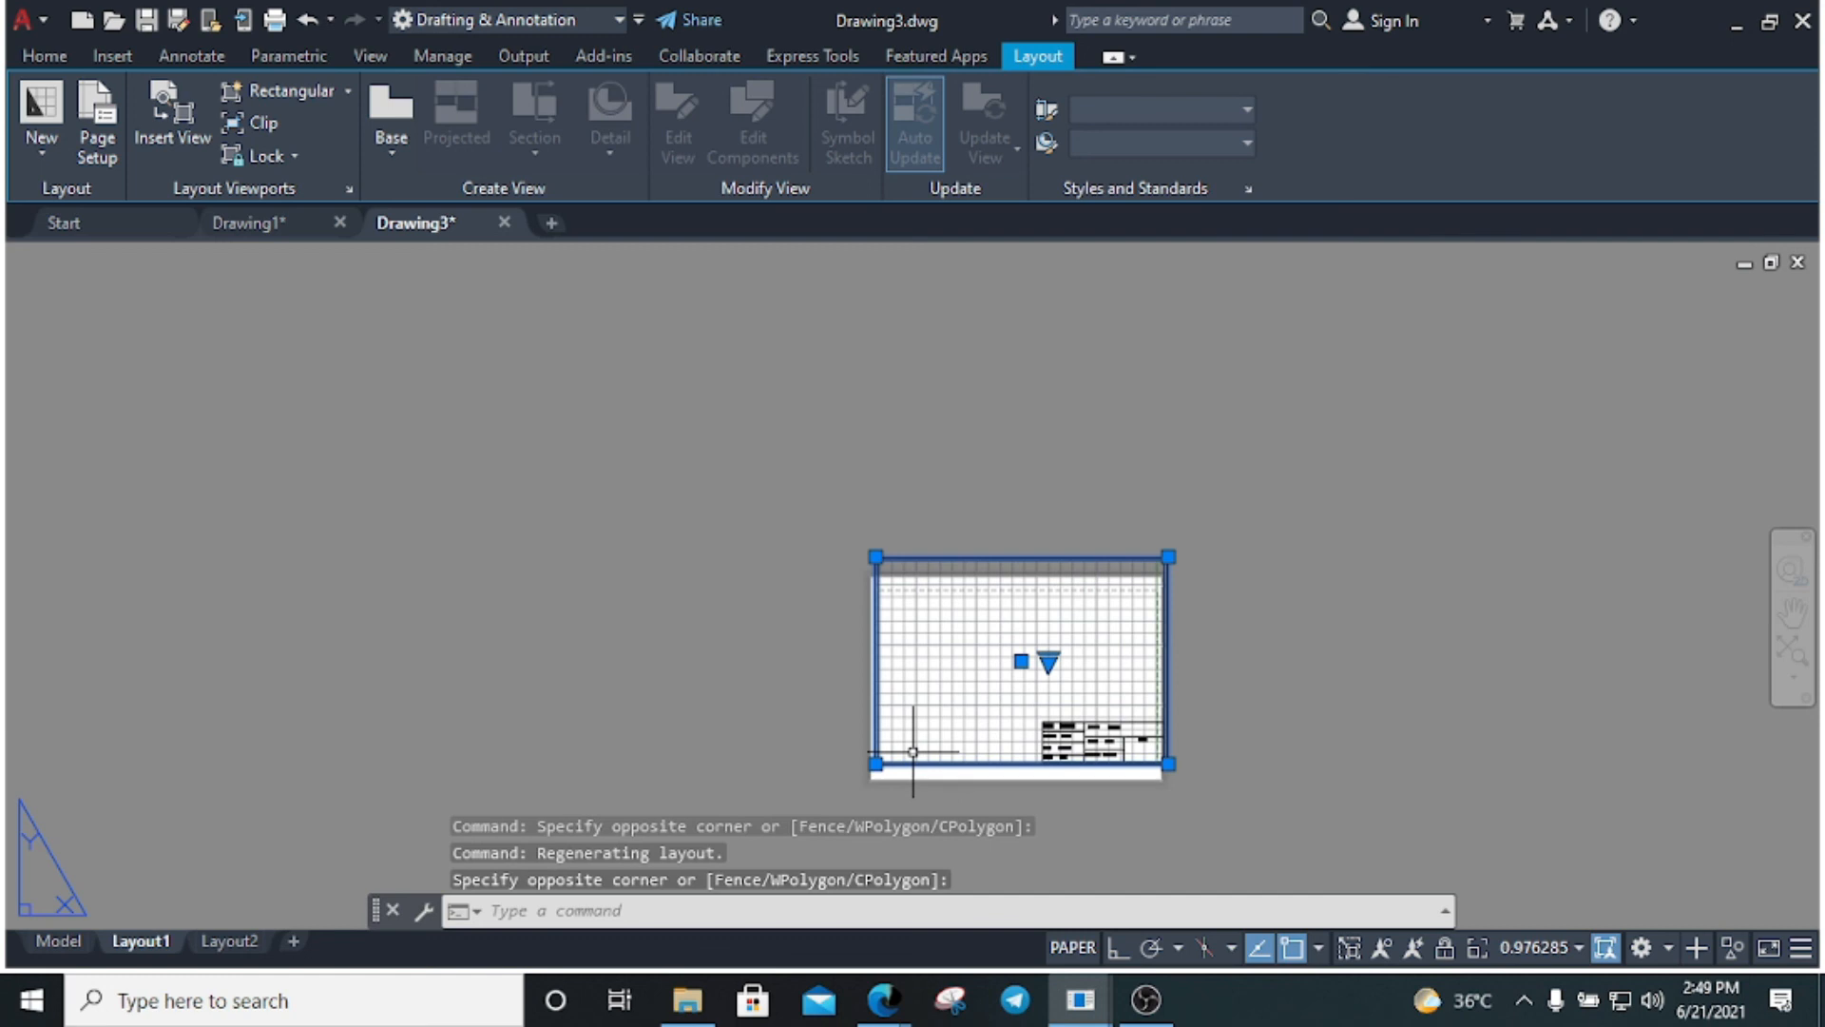
pyautogui.write('m')
pyautogui.press('Return')
pyautogui.press('Escape')
pyautogui.press('Escape')
pyautogui.press('Escape')
# Reselect the viewport frame and zoom to show the whole A4 sheet
pyautogui.click(863, 703)
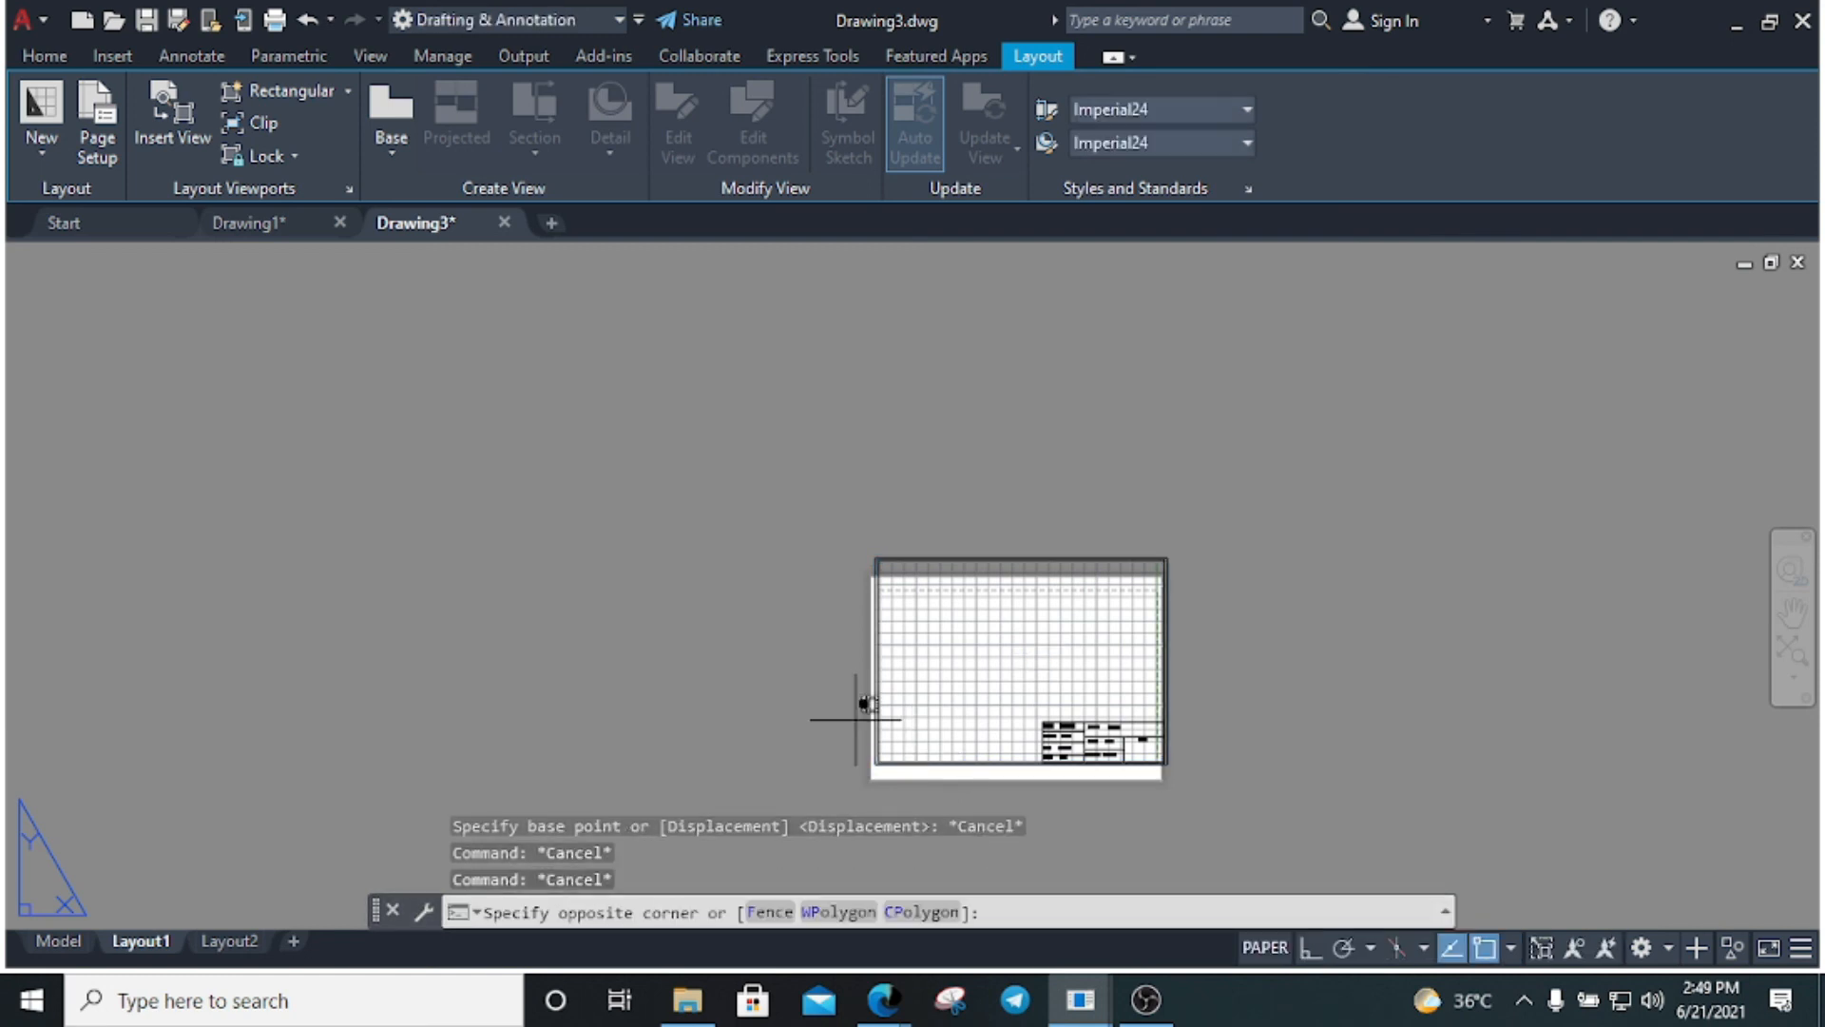
pyautogui.click(950, 770)
pyautogui.click(960, 789)
pyautogui.click(837, 729)
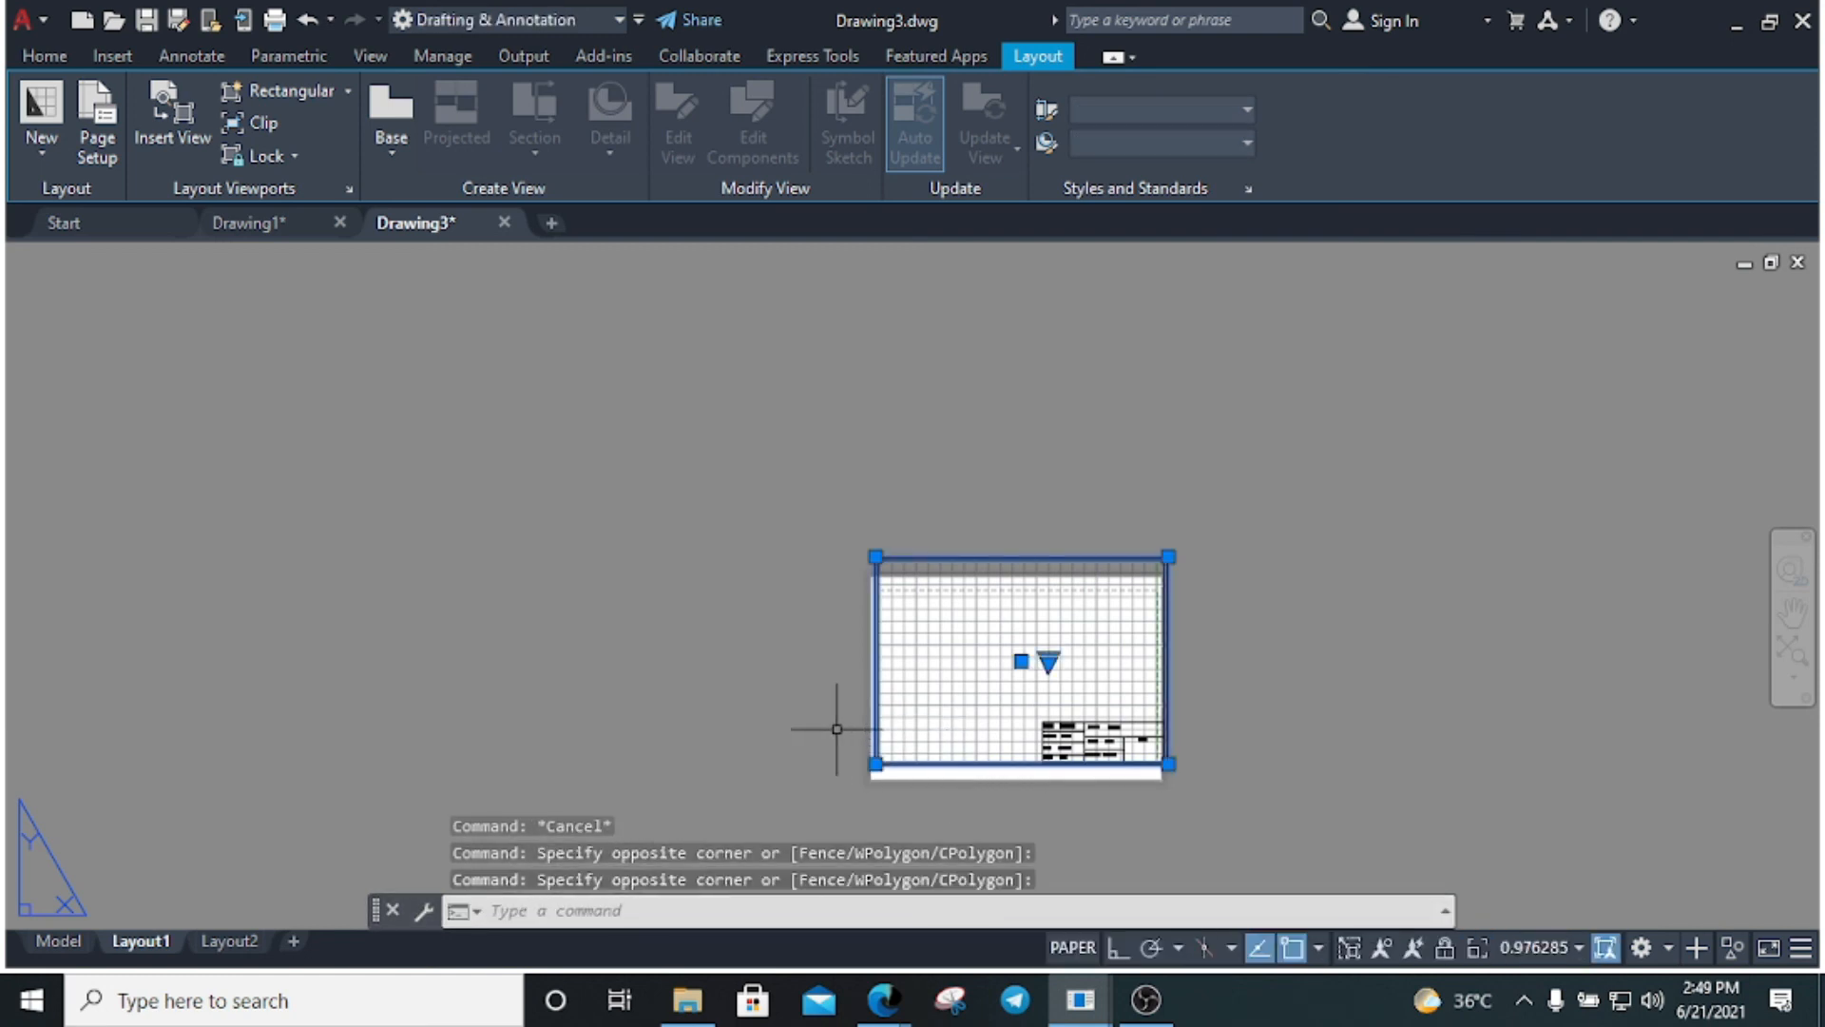
pyautogui.write('z')
pyautogui.press('Return')
pyautogui.write('e')
pyautogui.press('Return')
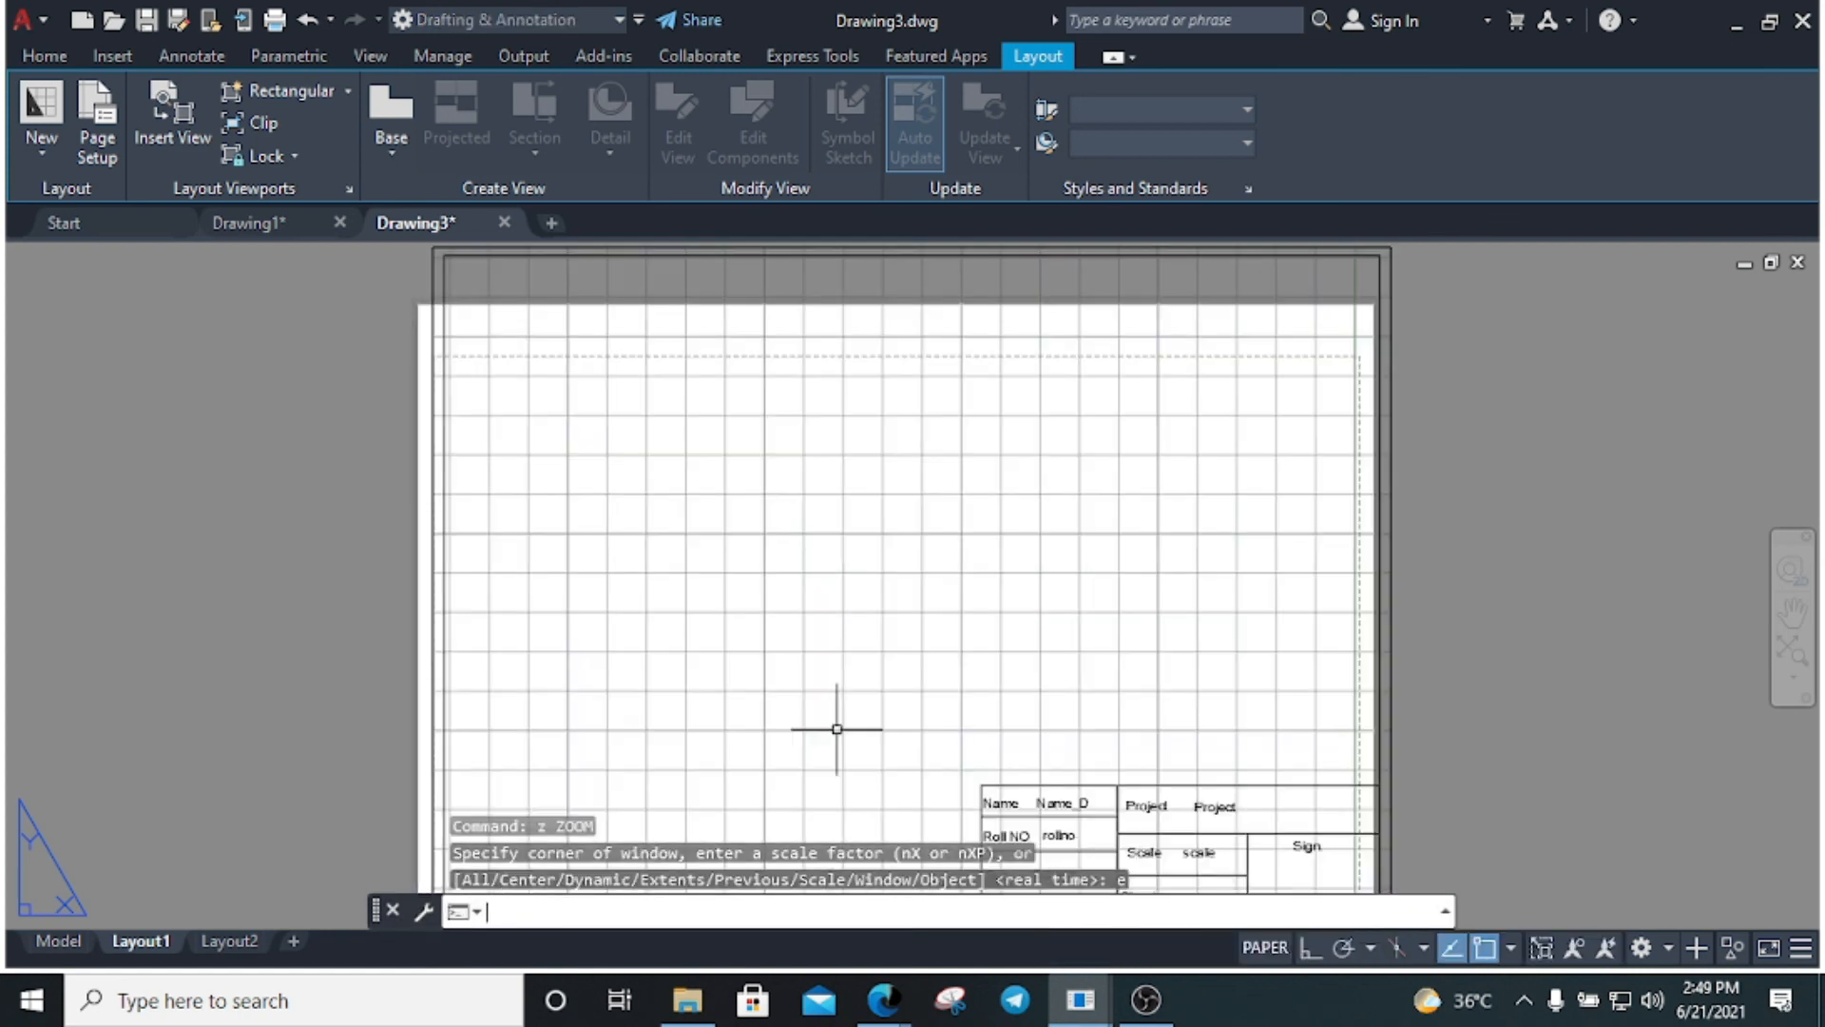
pyautogui.press('Escape')
# Start moving the viewport, then cancel so it stays in place
pyautogui.click(1235, 827)
pyautogui.click(1047, 734)
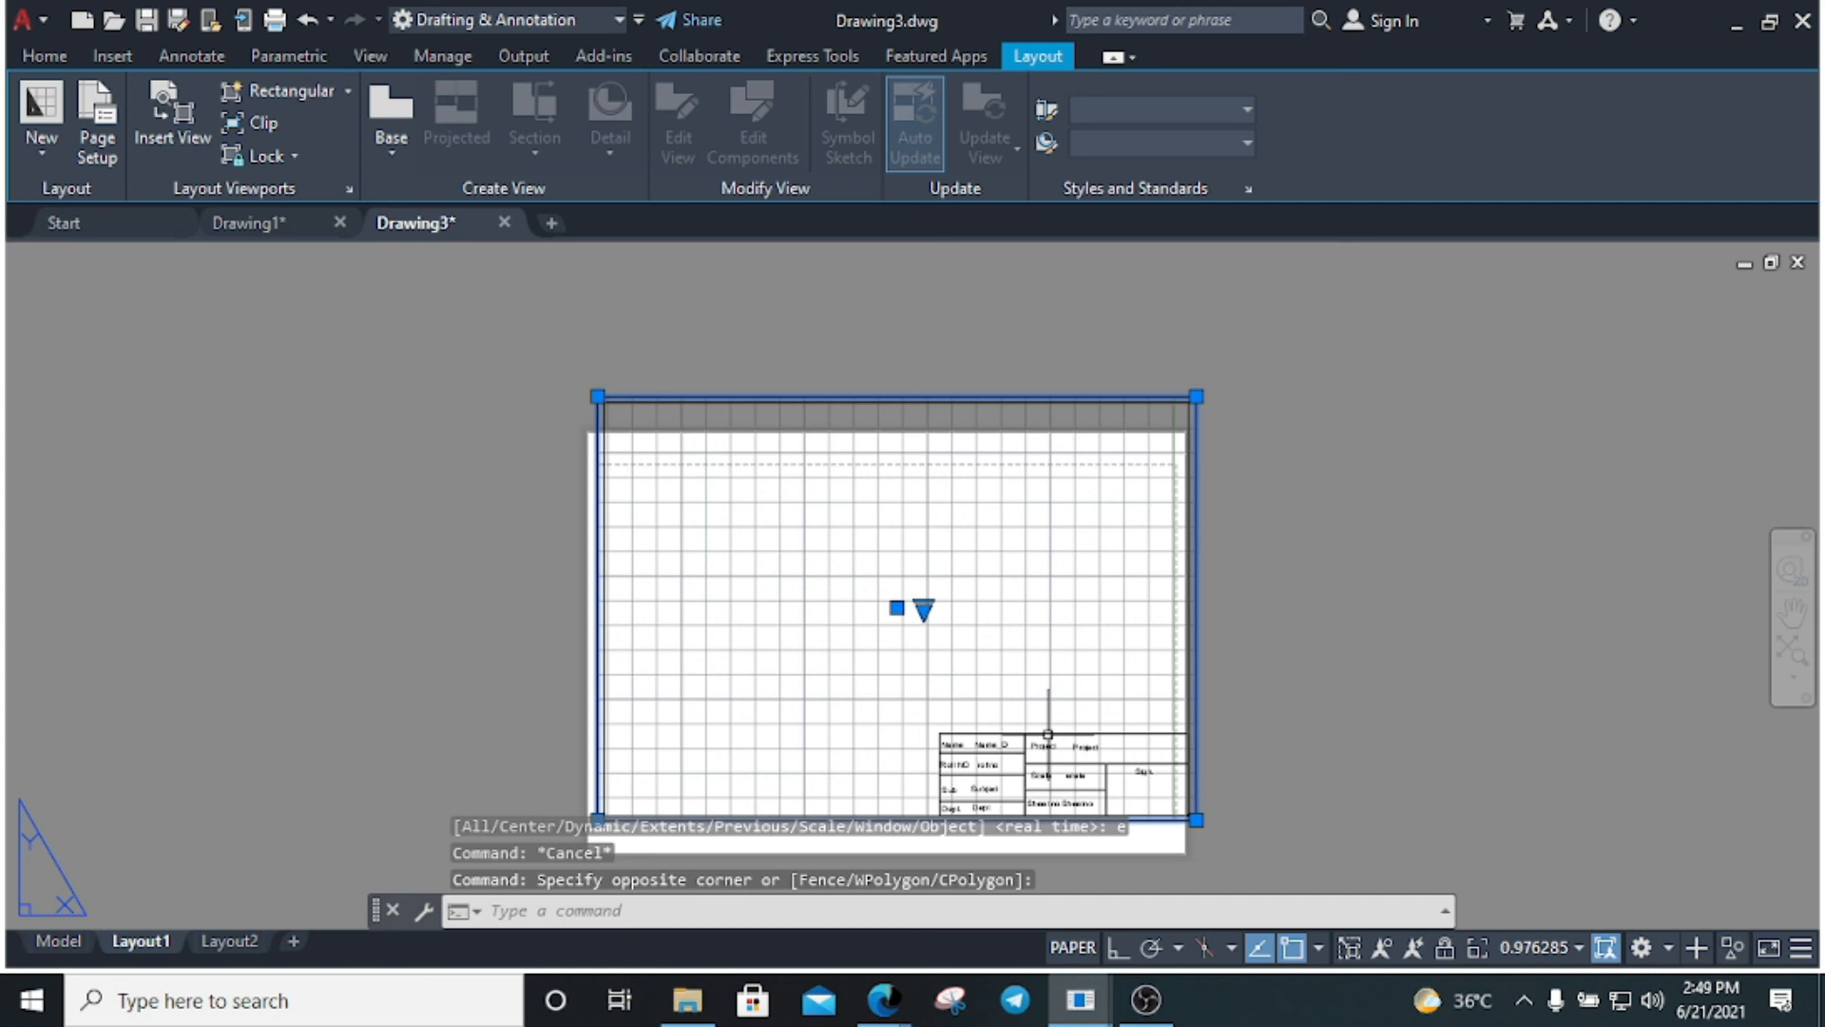
pyautogui.write('m')
pyautogui.press('Return')
pyautogui.click(901, 680)
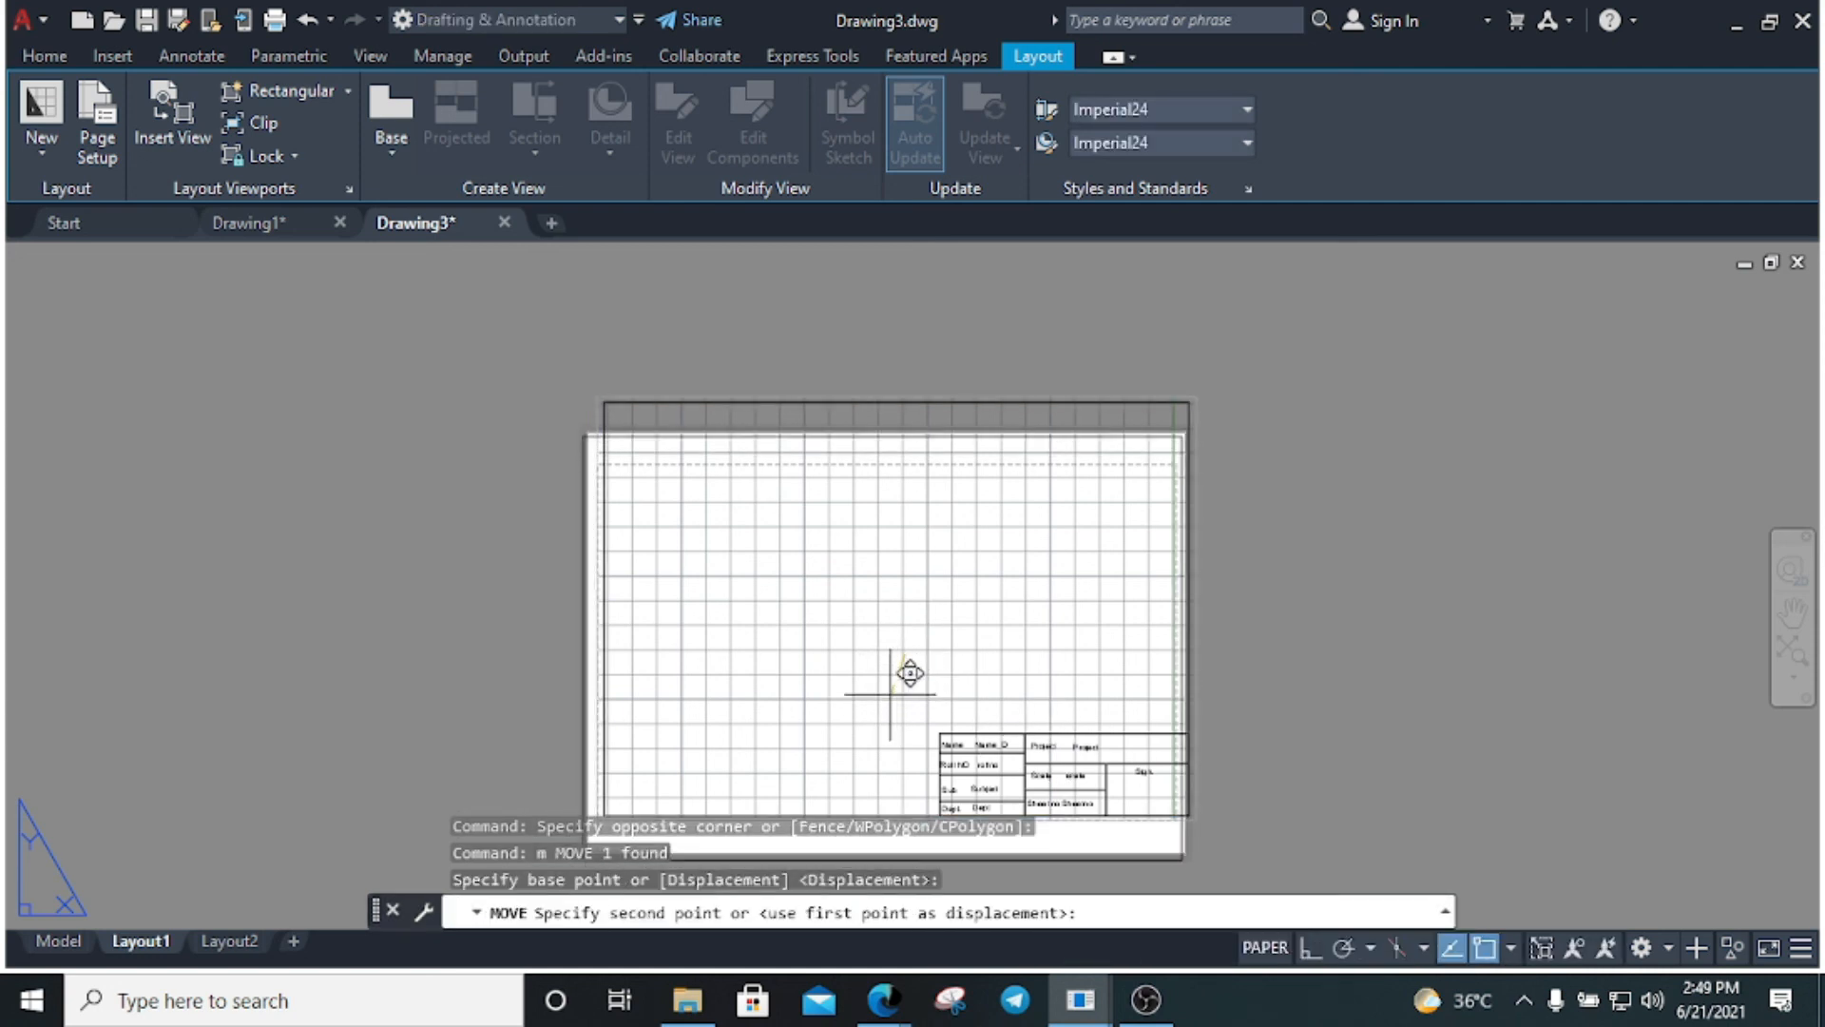
pyautogui.press('Escape')
pyautogui.press('Escape')
# Activate model space inside the viewport with MS
pyautogui.doubleClick(928, 631)
pyautogui.click(917, 636)
pyautogui.press('Escape')
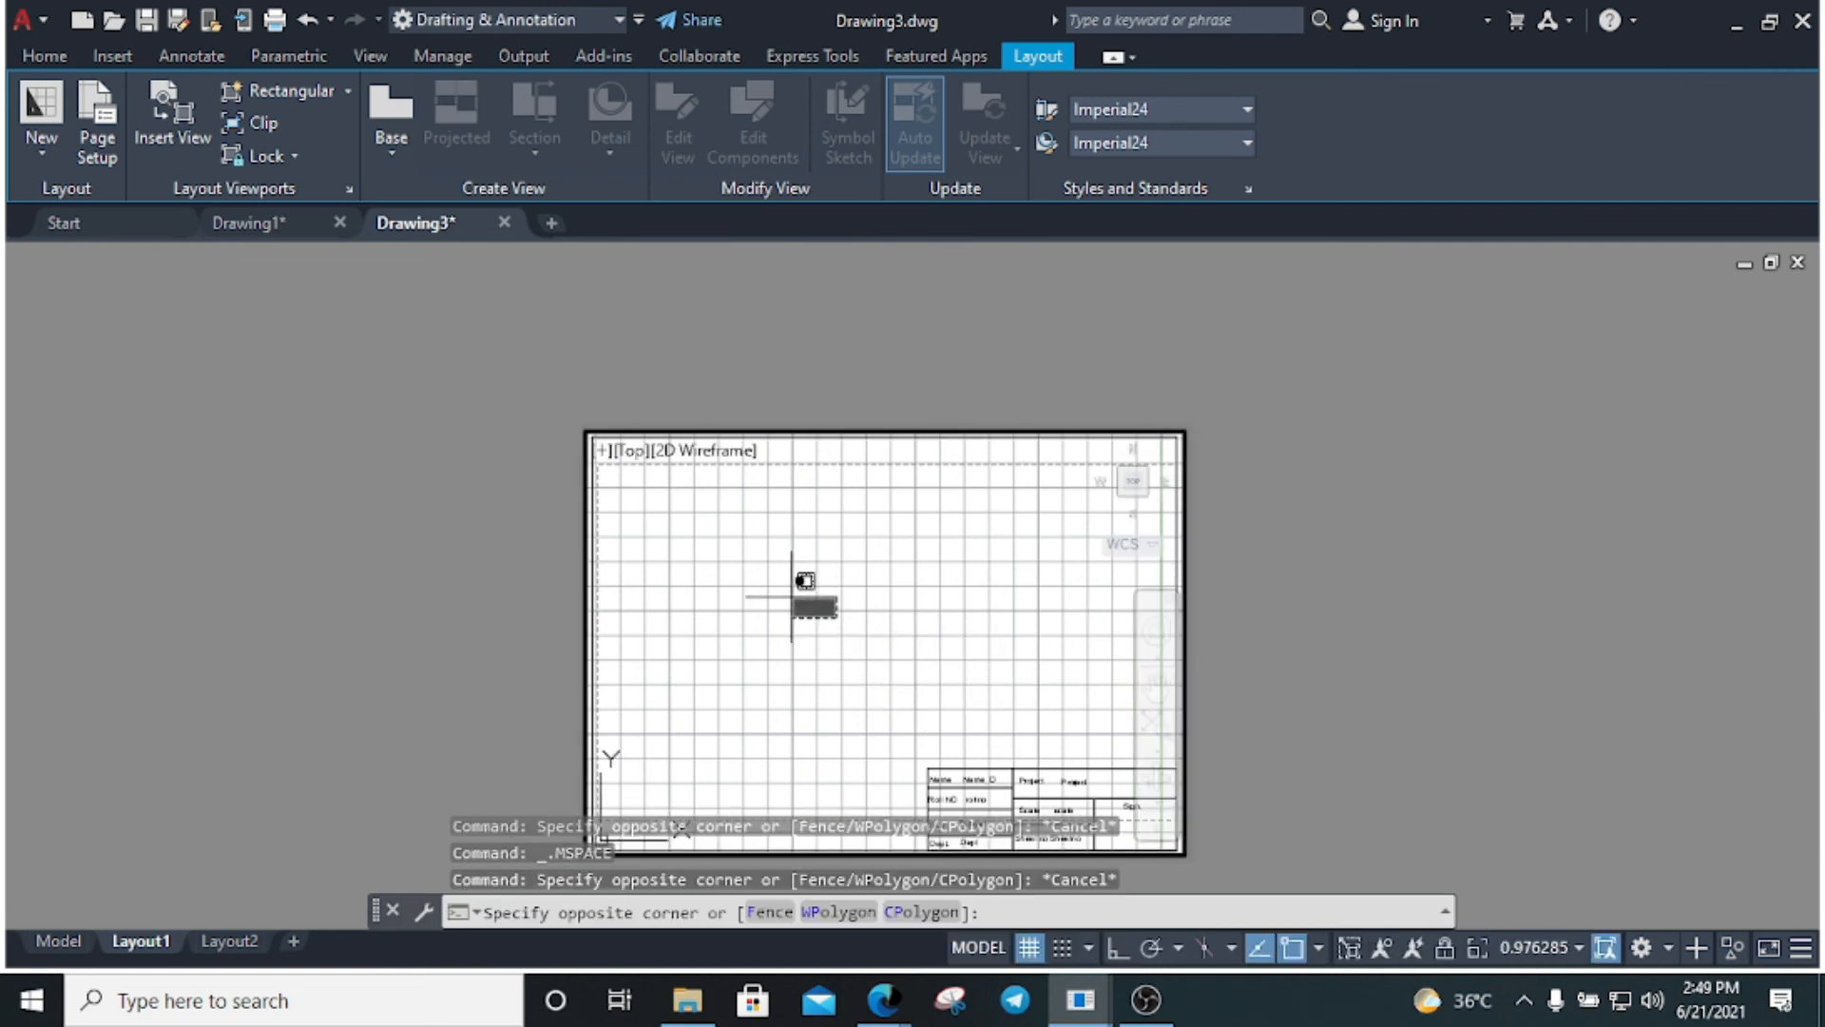
pyautogui.write('ms')
pyautogui.press('Return')
pyautogui.press('Escape')
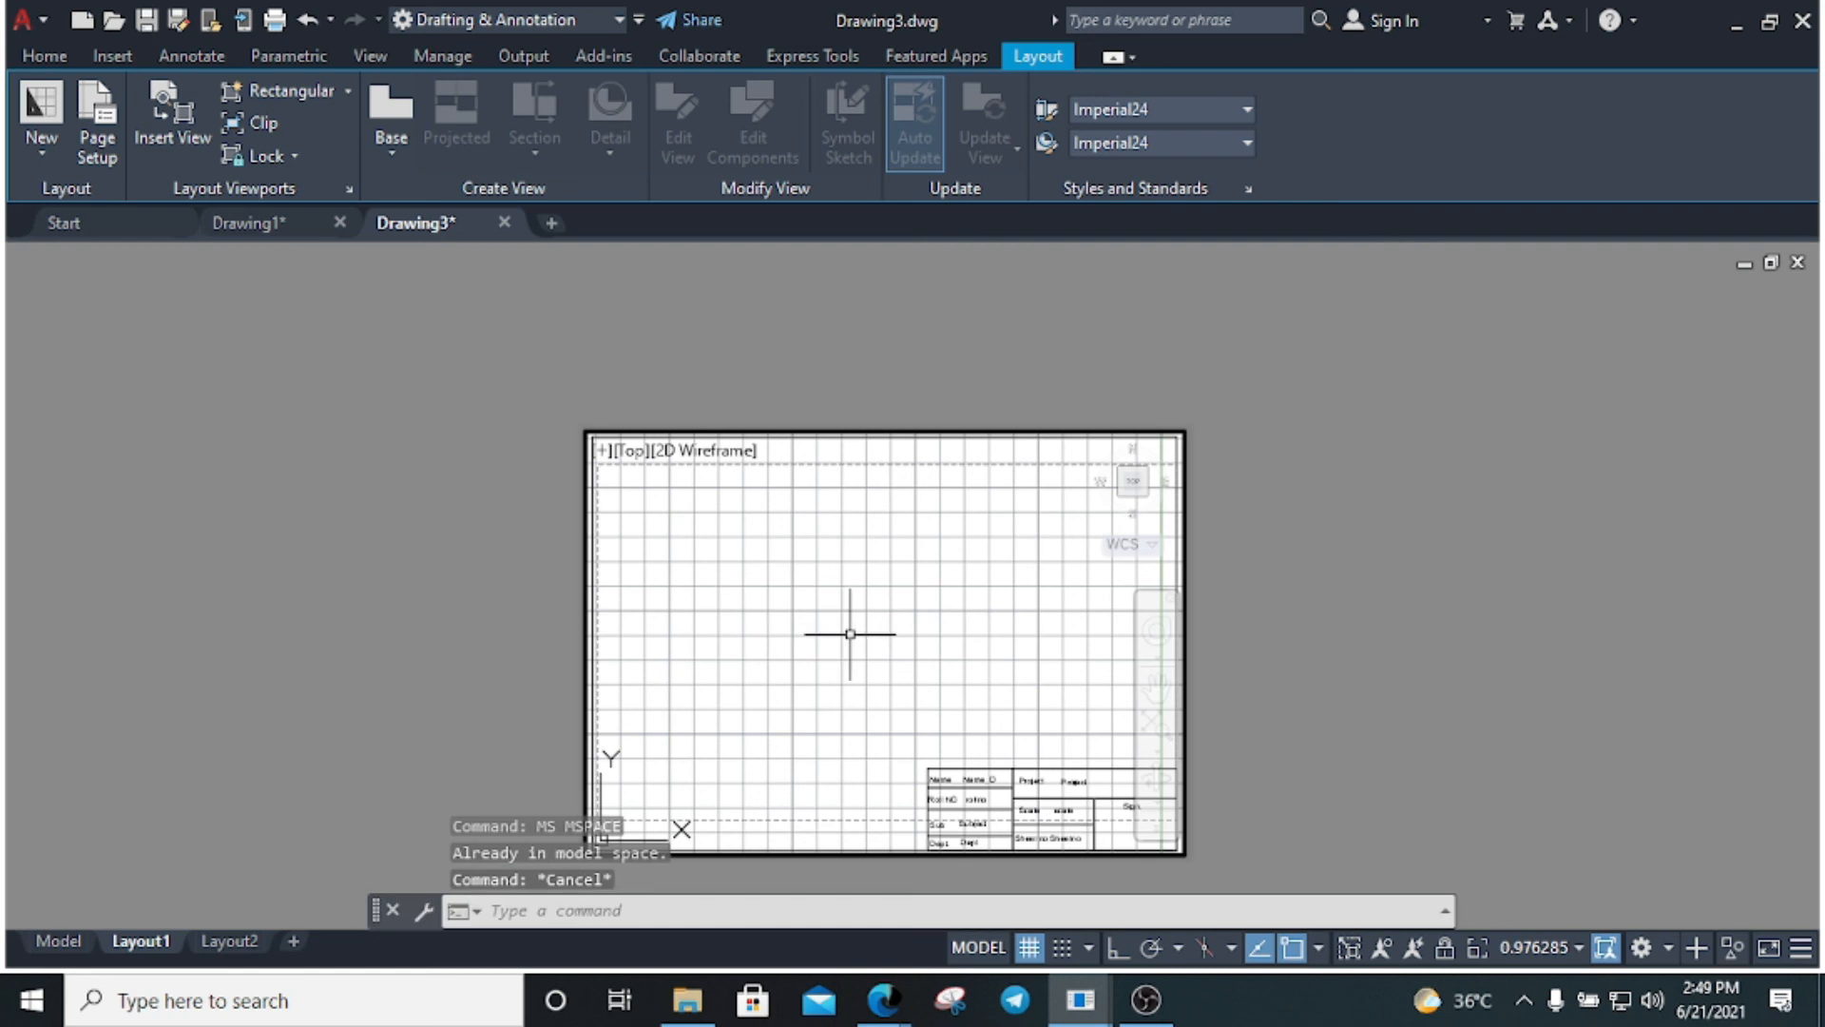
pyautogui.scroll(-5, 848, 624)
# Zoom Object to the title block's outer frame and sync the viewport scale to 1:1
pyautogui.click(985, 711)
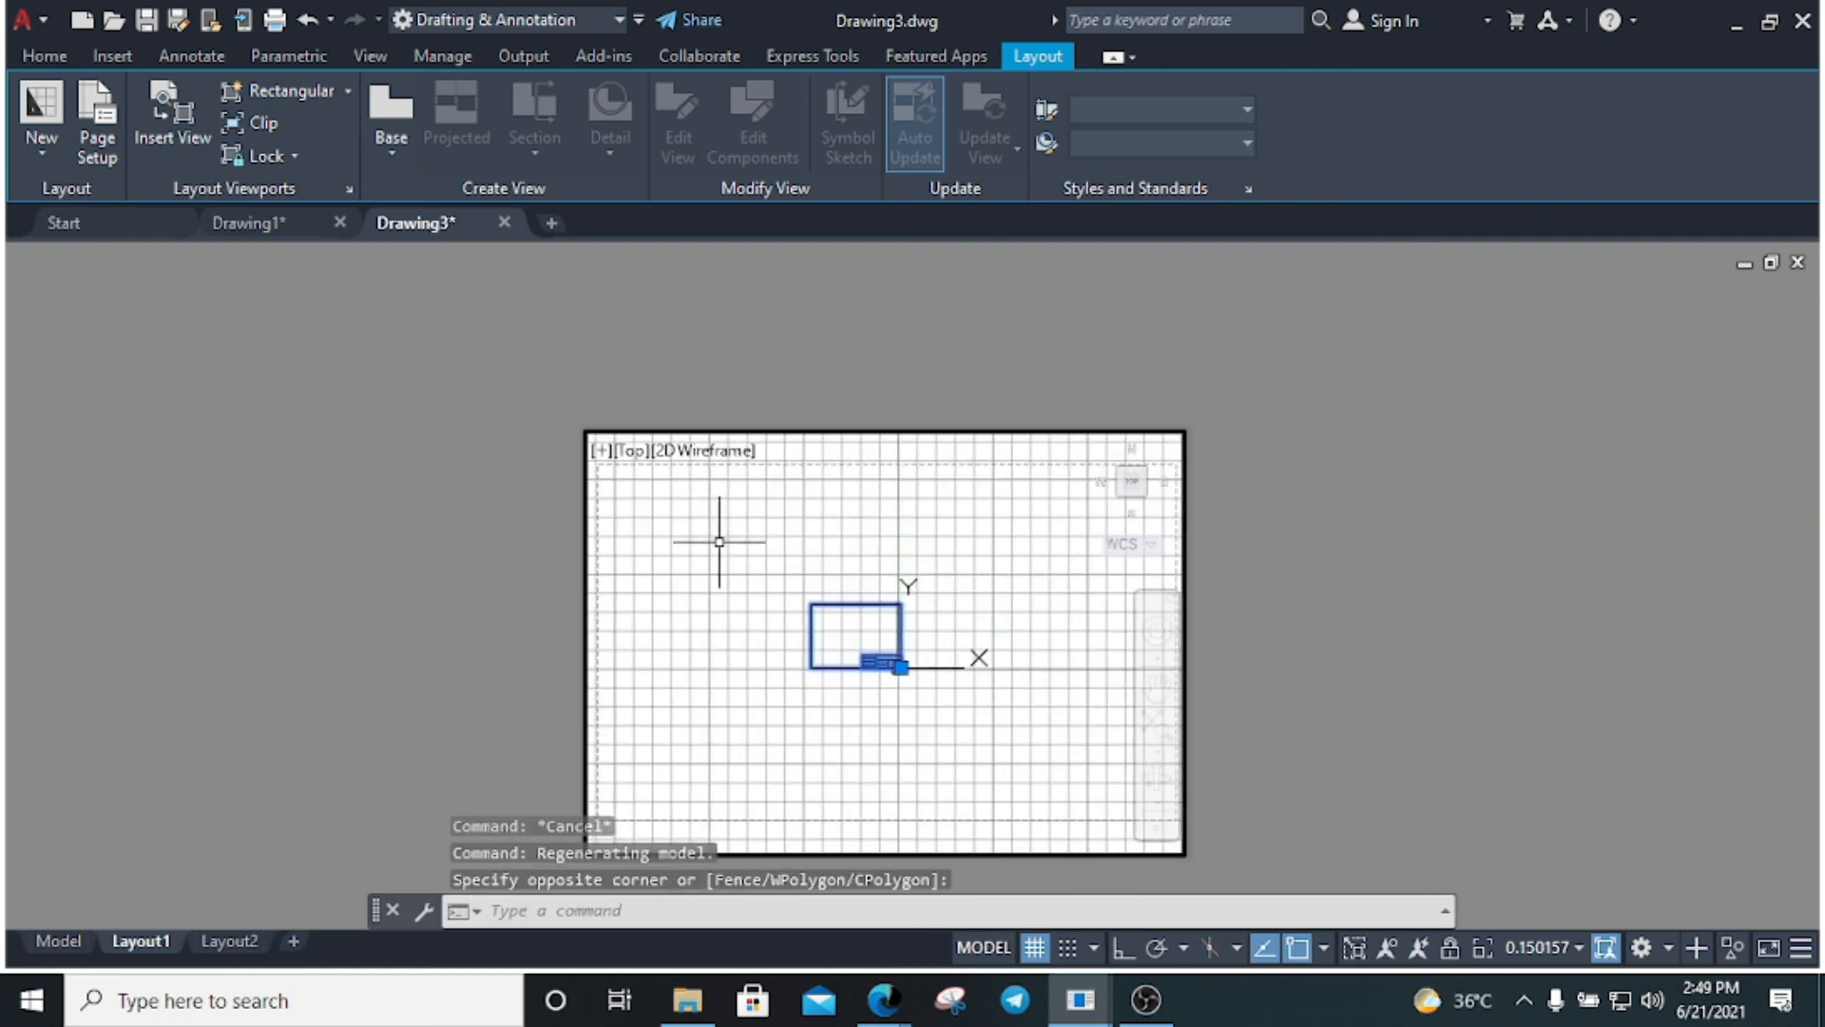
pyautogui.write('z')
pyautogui.press('Return')
pyautogui.write('o')
pyautogui.press('Return')
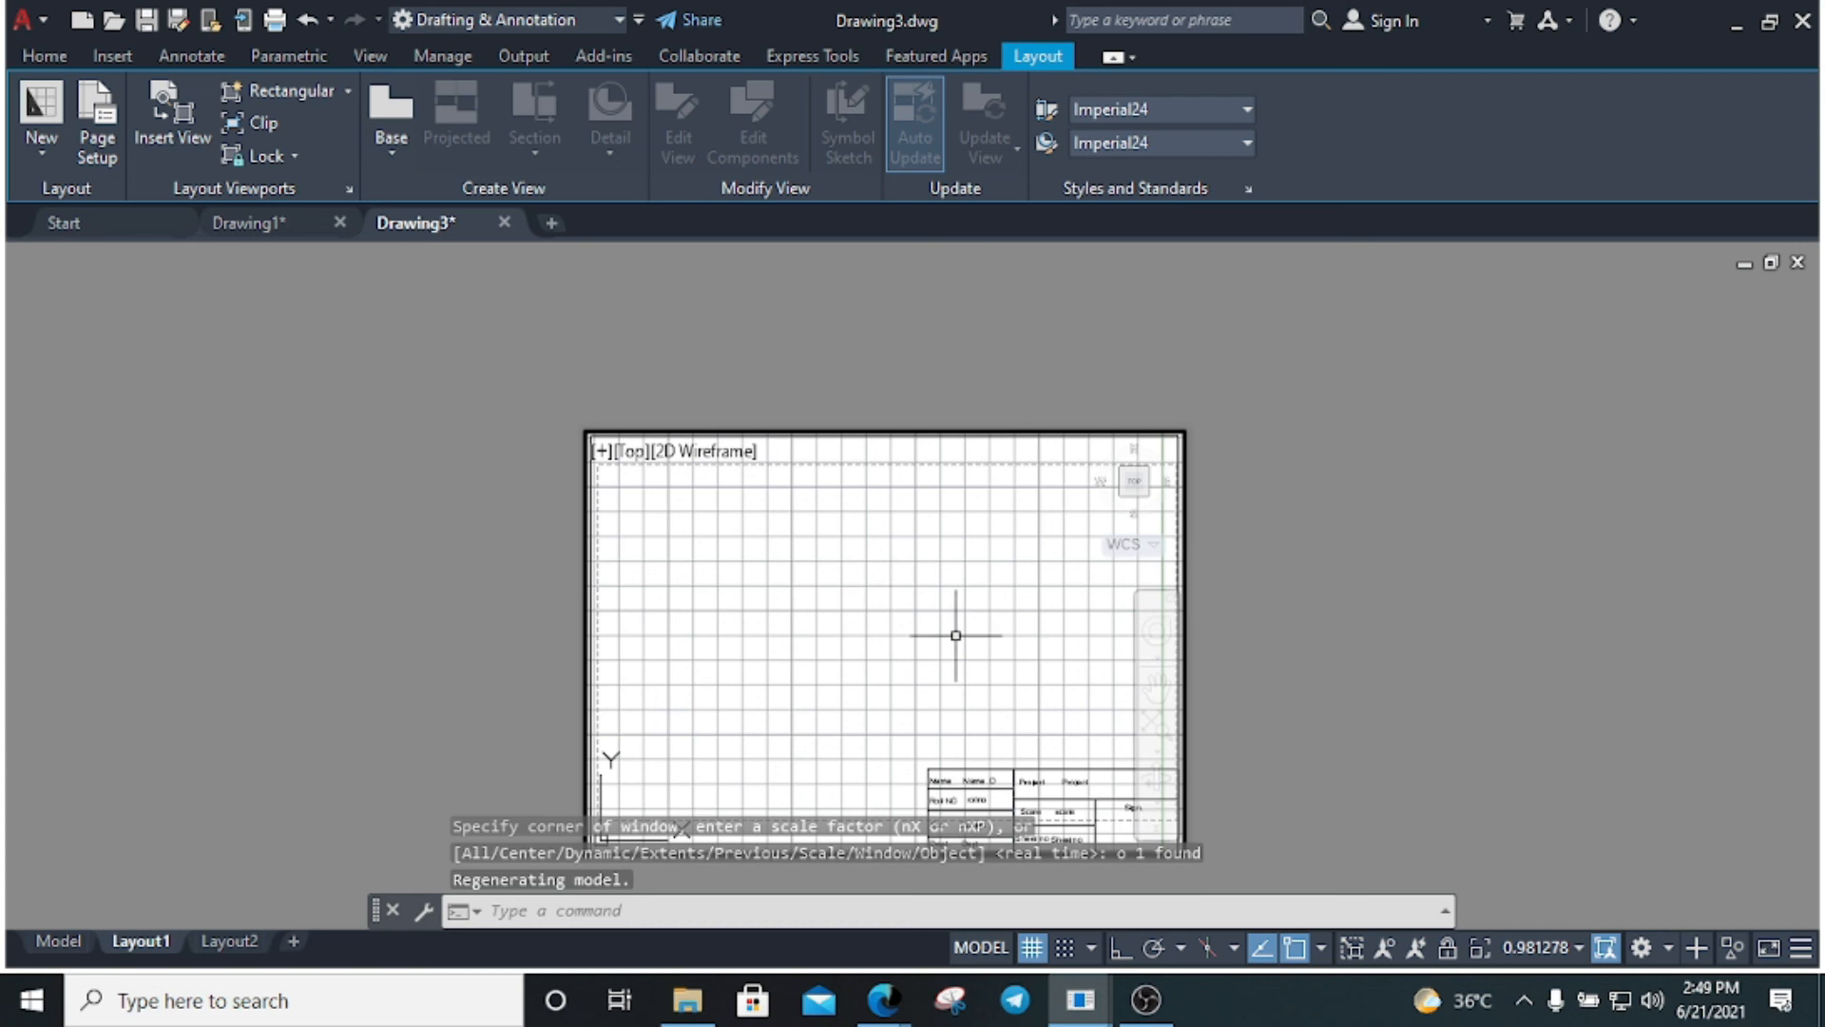
pyautogui.click(1604, 947)
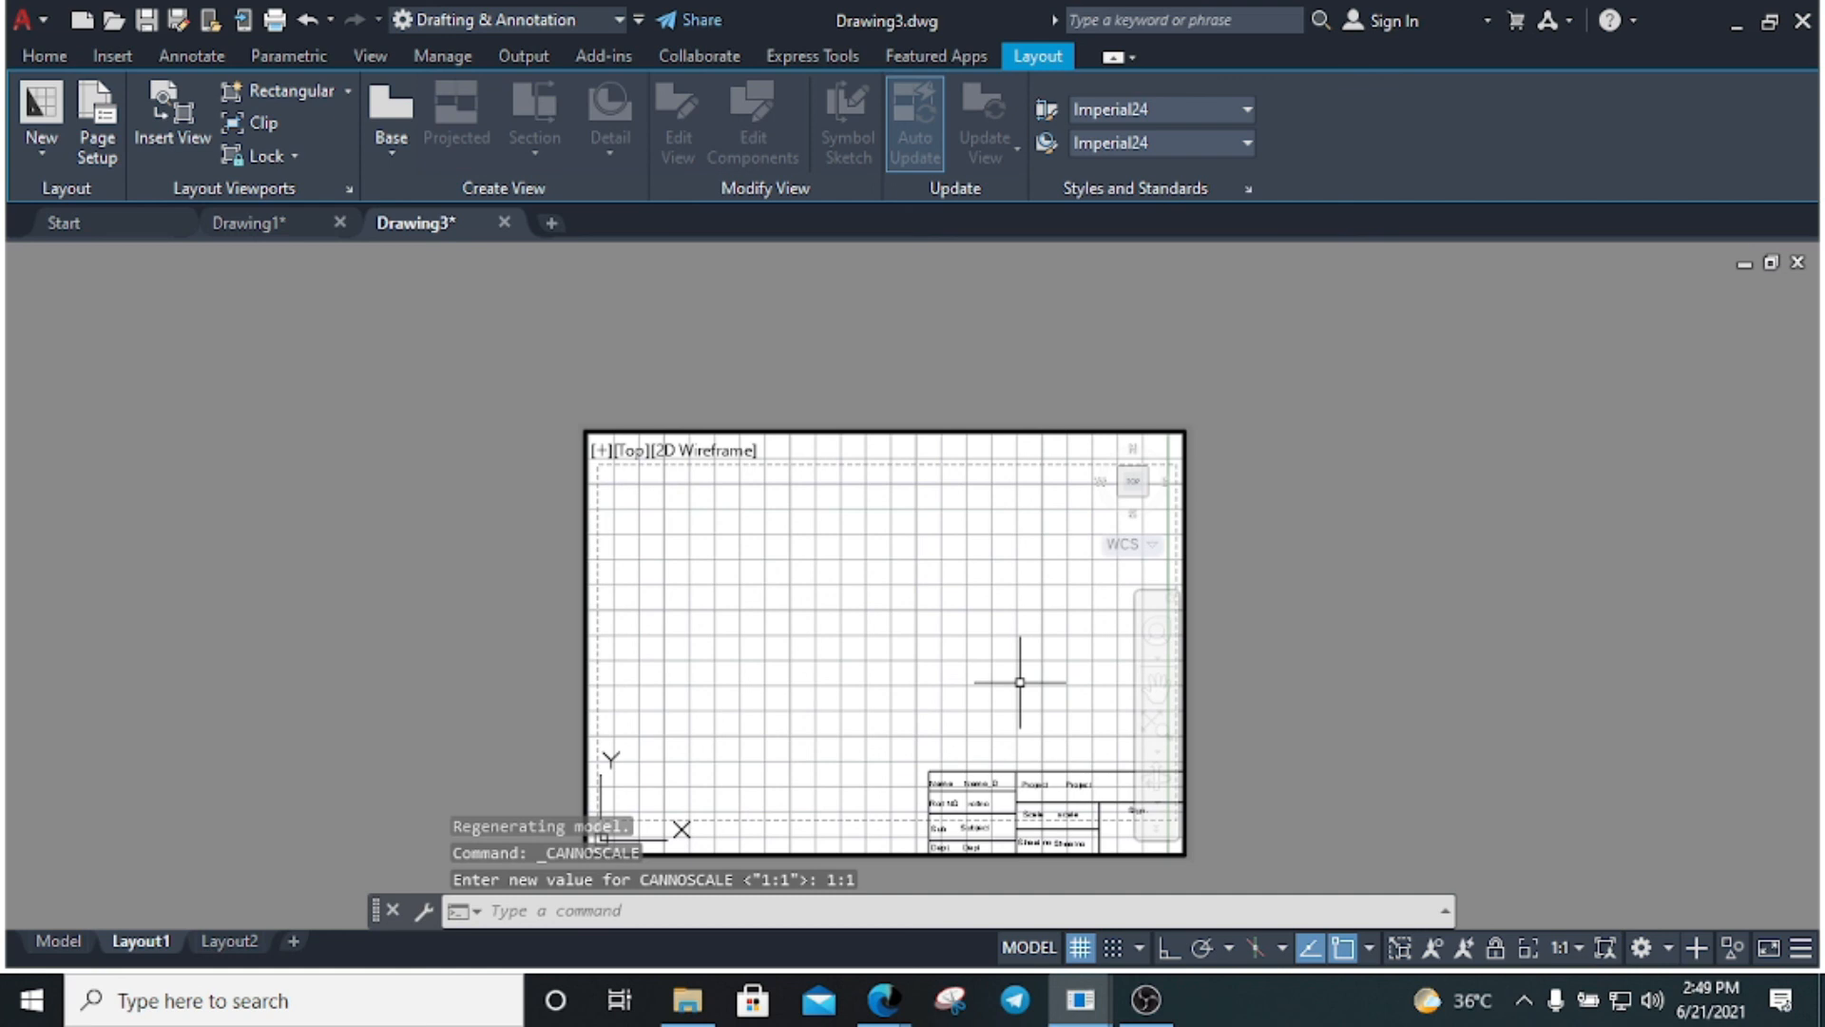
# Return to paper space, preview Layout1 as a single-sheet PDF plot, then cancel without plotting
pyautogui.write('ps')
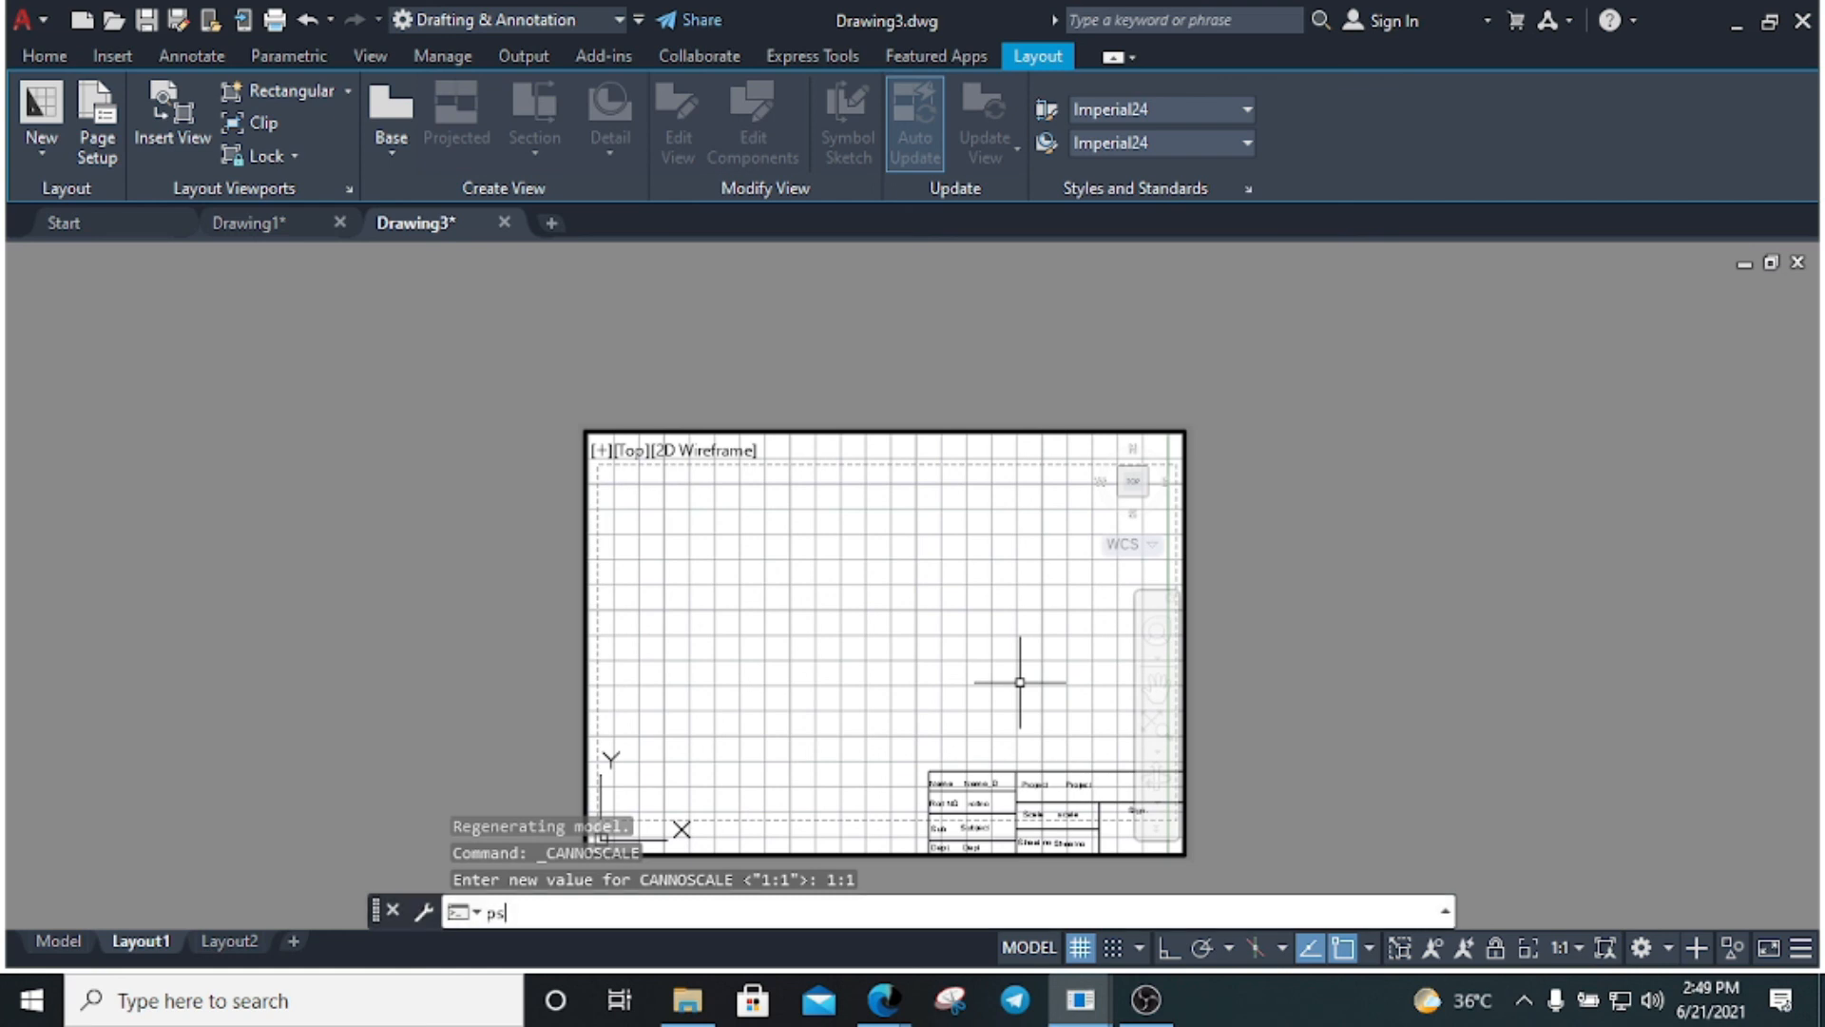
pyautogui.press('Return')
pyautogui.press('Escape')
pyautogui.press('Escape')
pyautogui.press('Escape')
pyautogui.hotkey('ctrl', 'p')
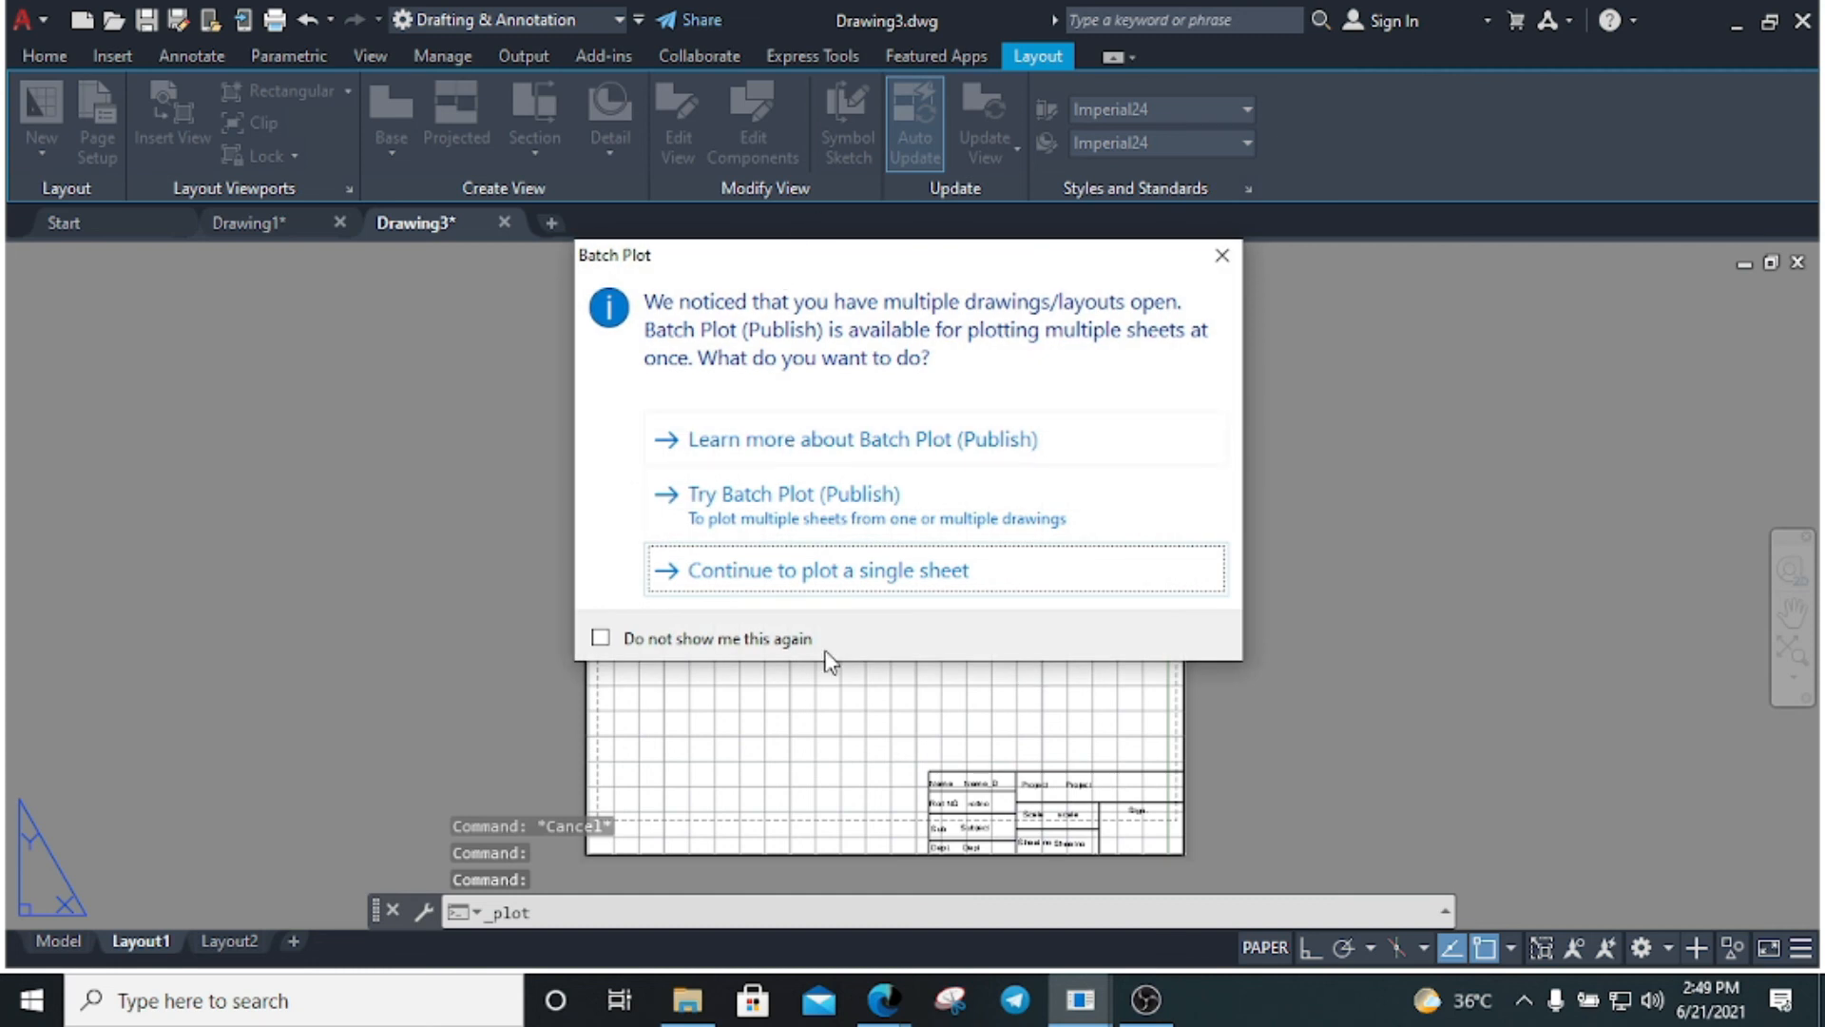
pyautogui.click(804, 578)
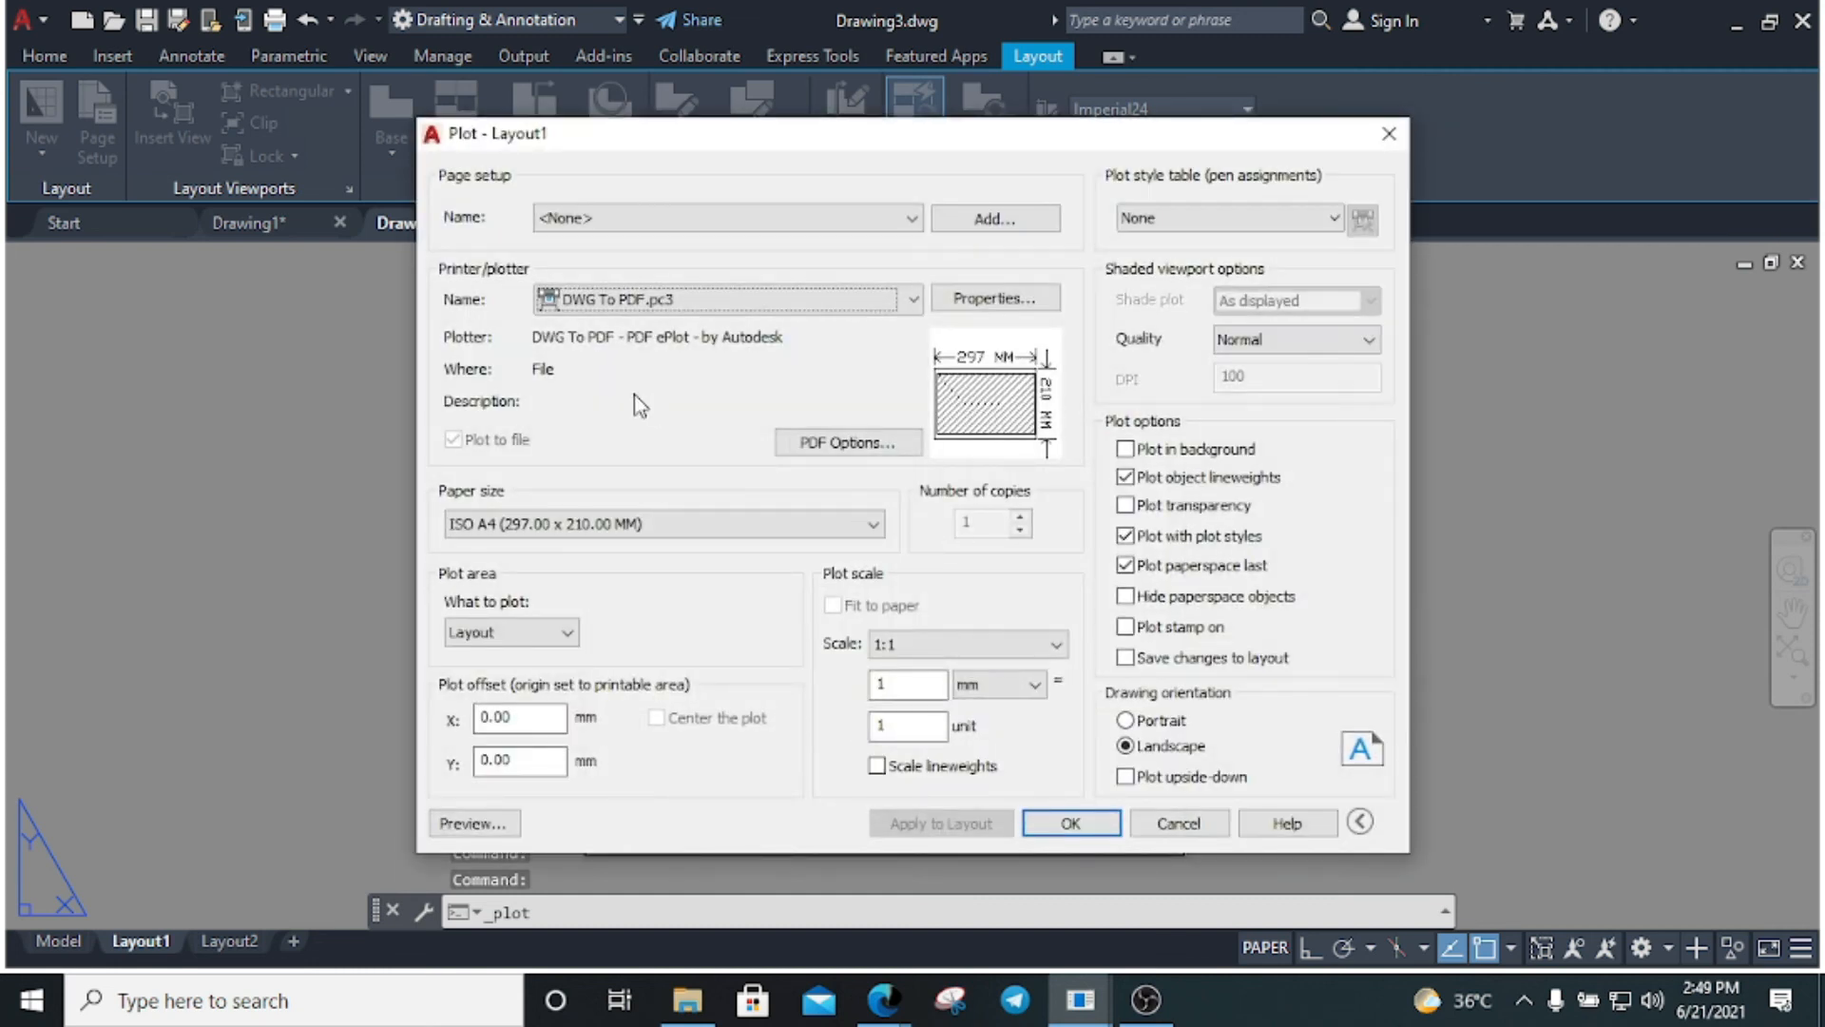
pyautogui.click(494, 831)
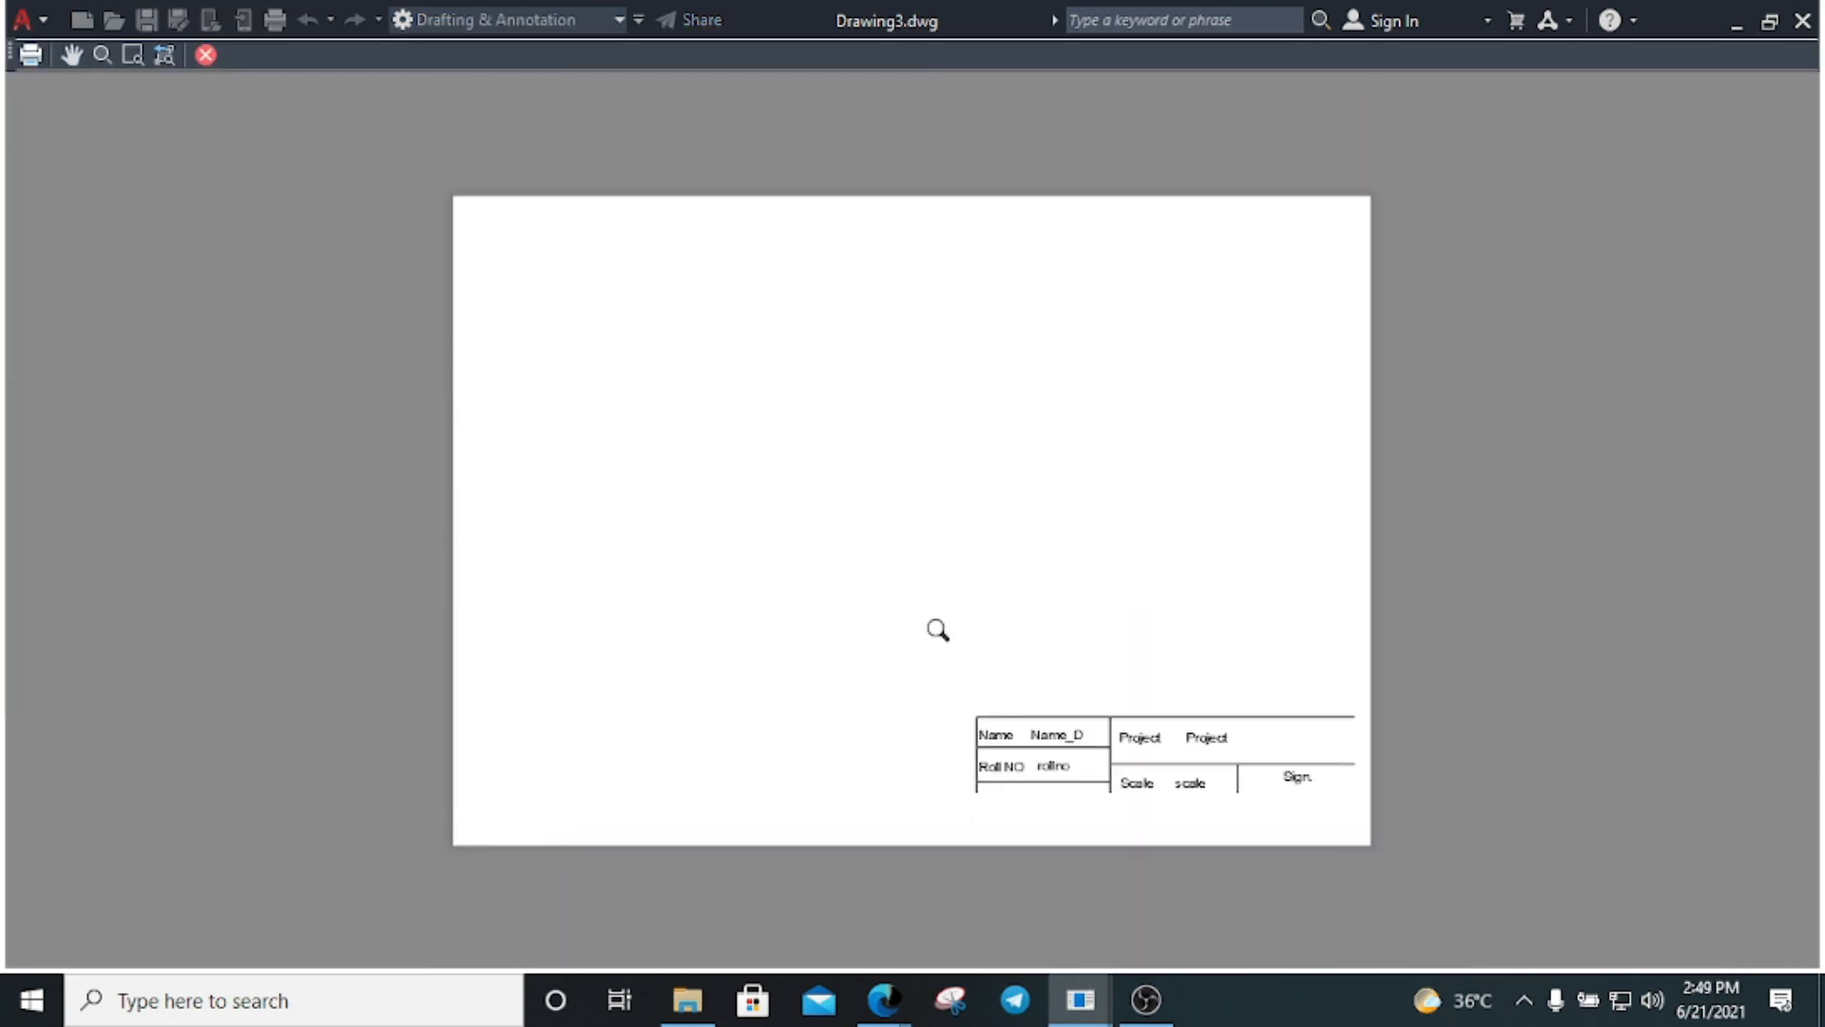
pyautogui.click(205, 54)
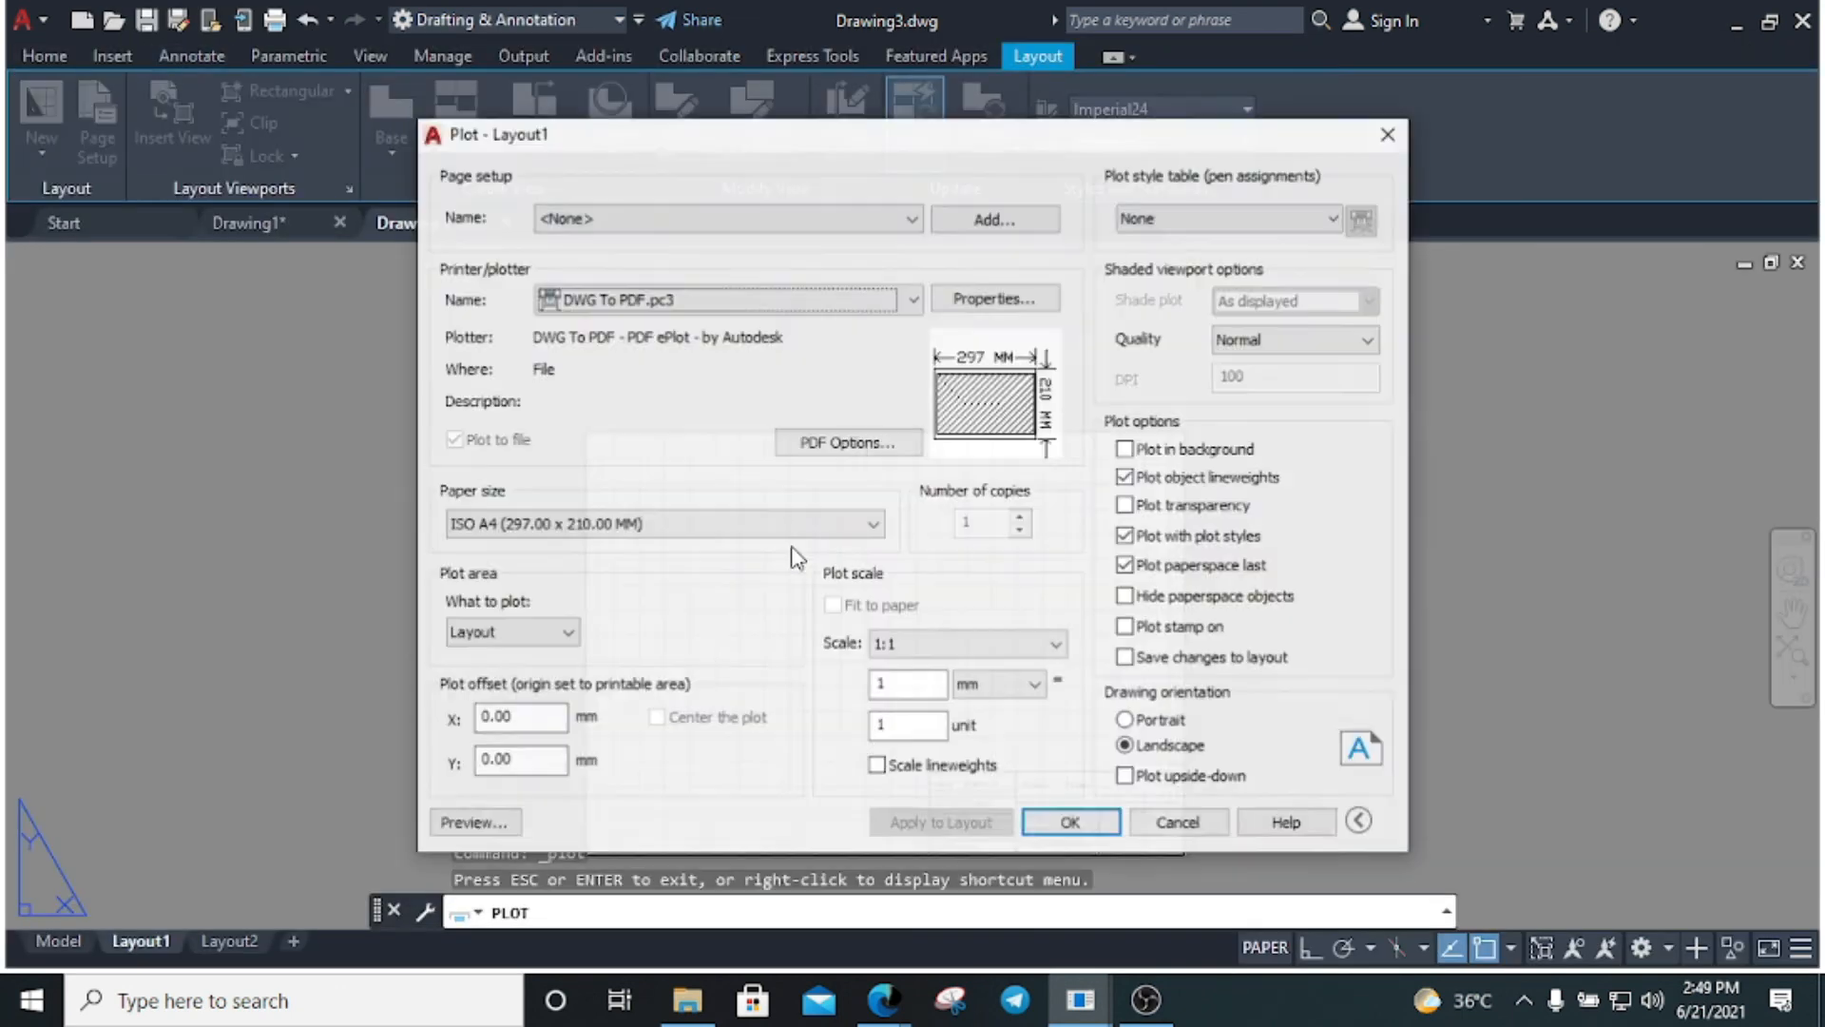
pyautogui.click(1193, 824)
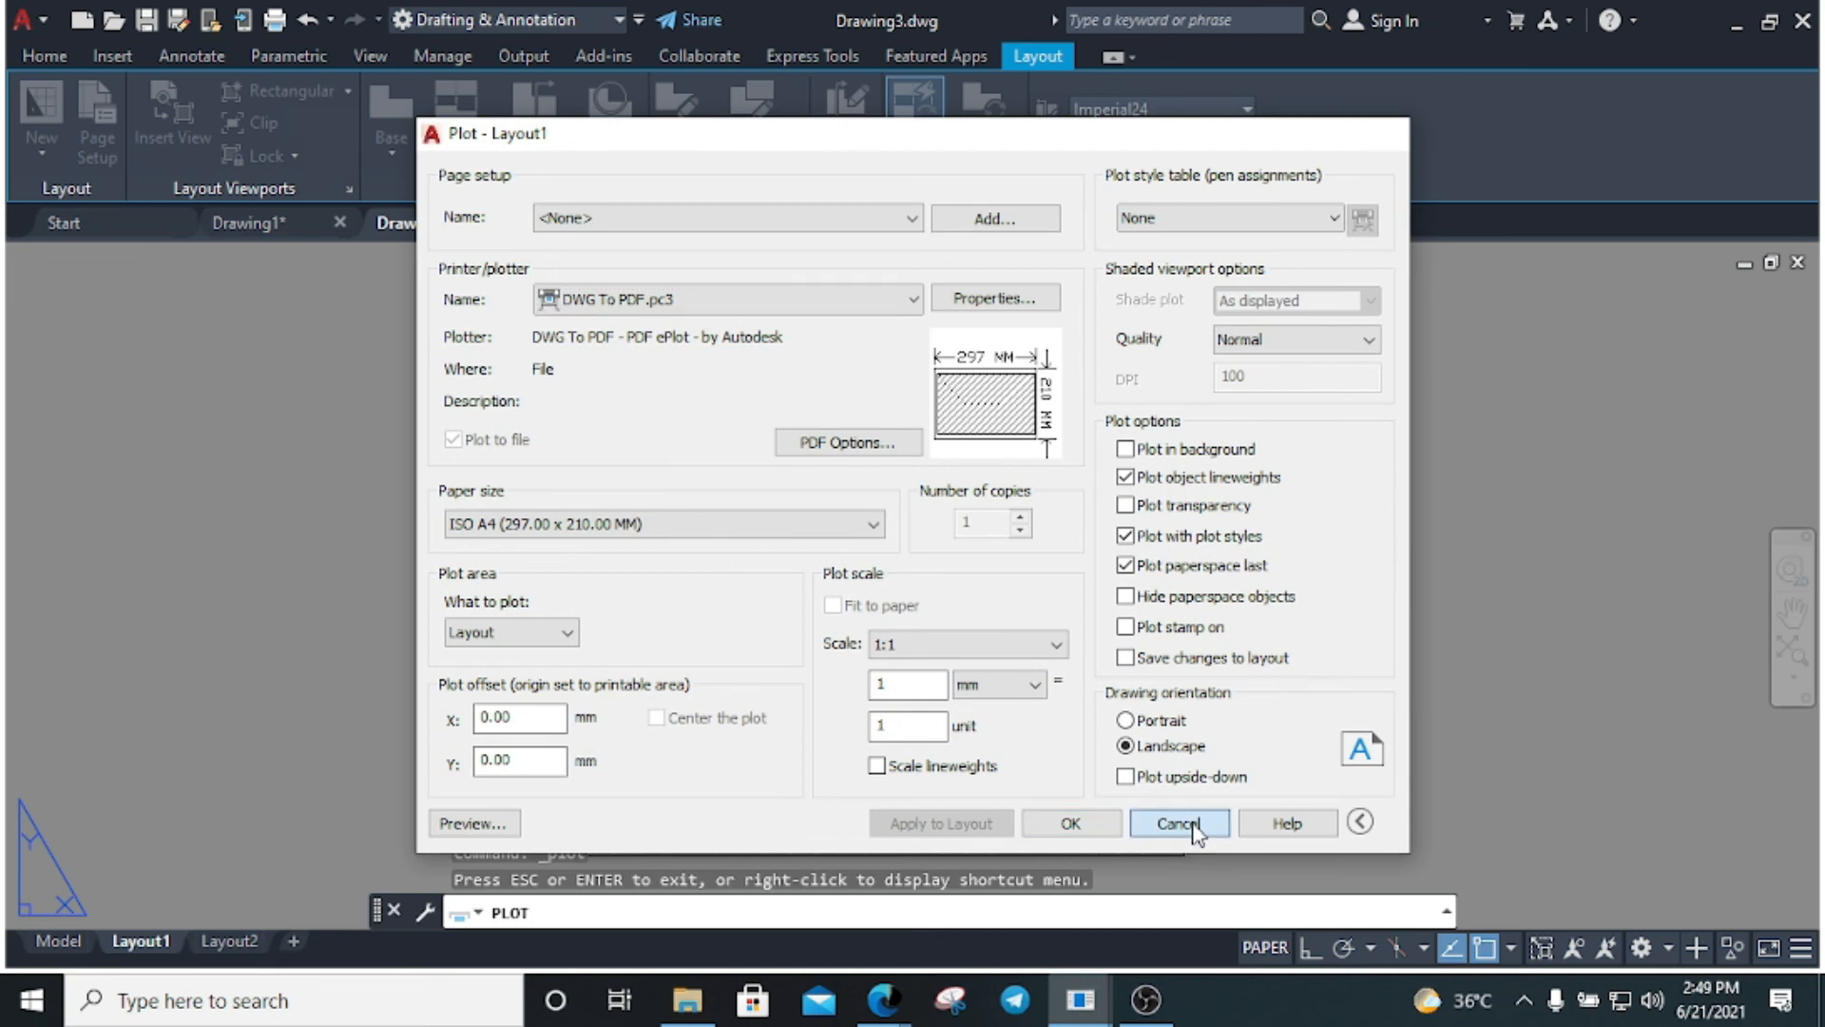
pyautogui.click(953, 700)
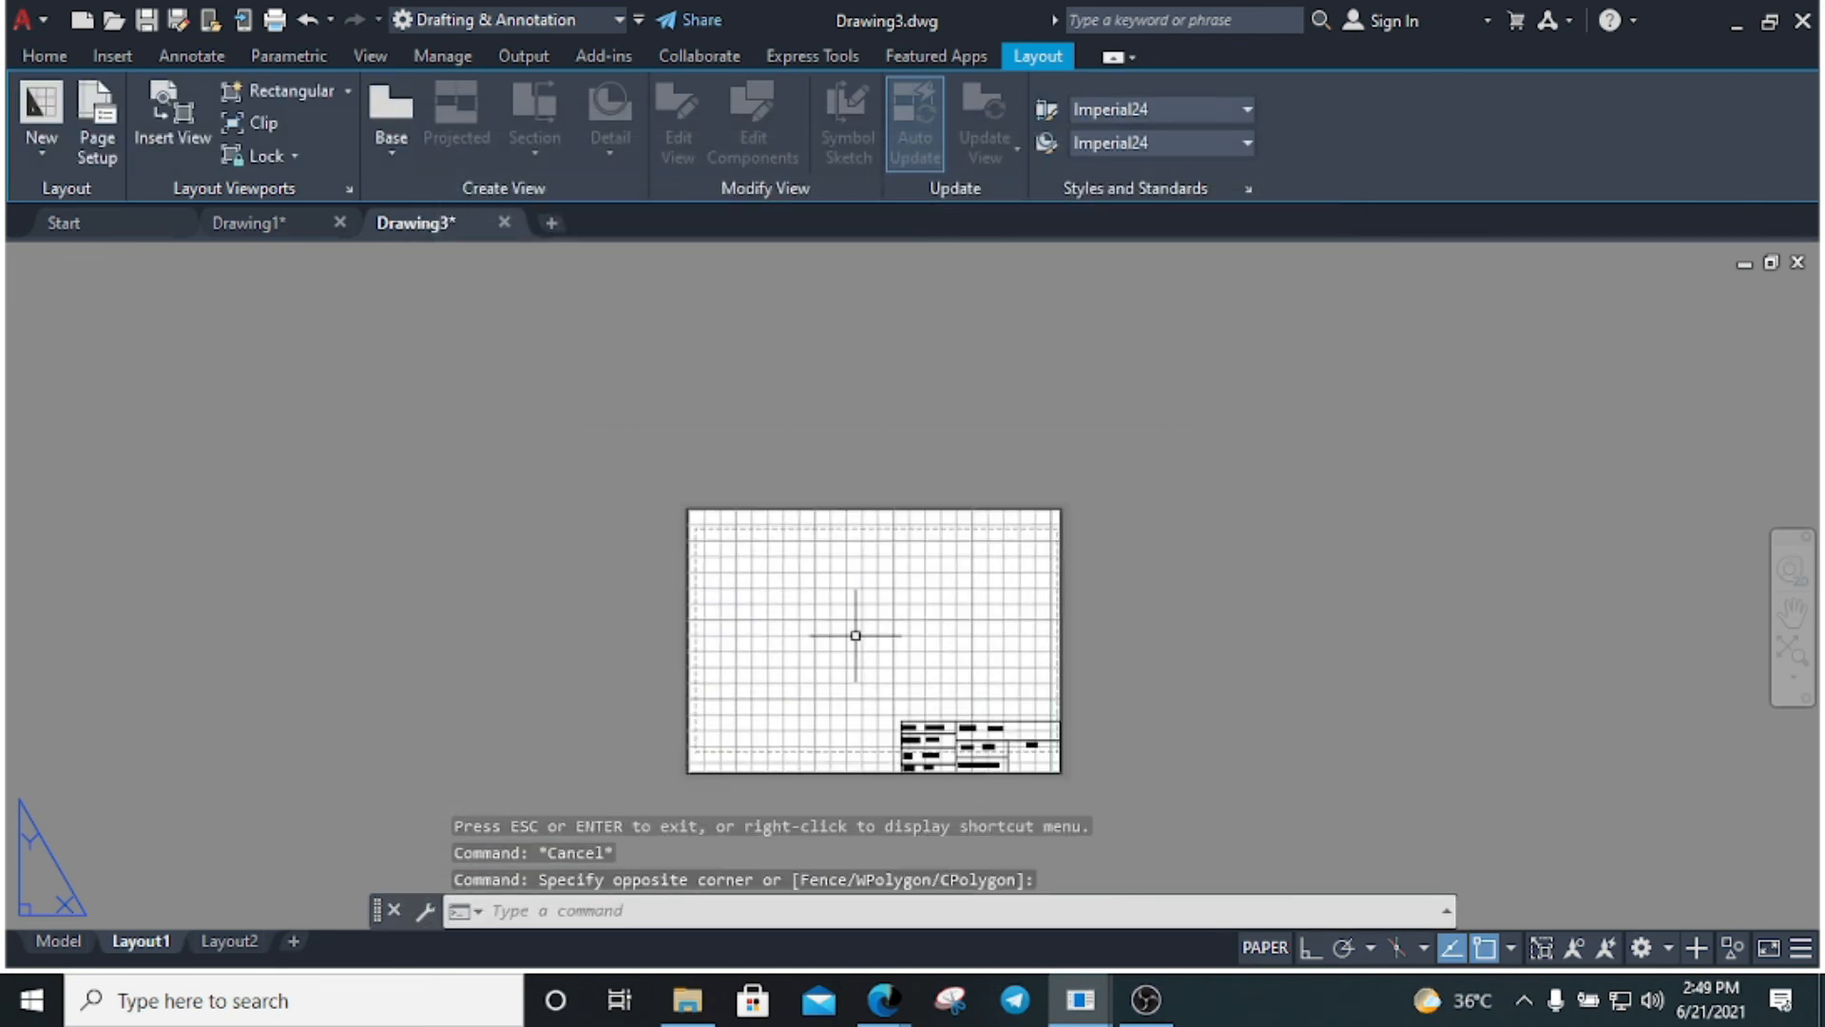
# Zoom the viewport out to 0.610797 scale, return to paper space and plot
pyautogui.doubleClick(856, 635)
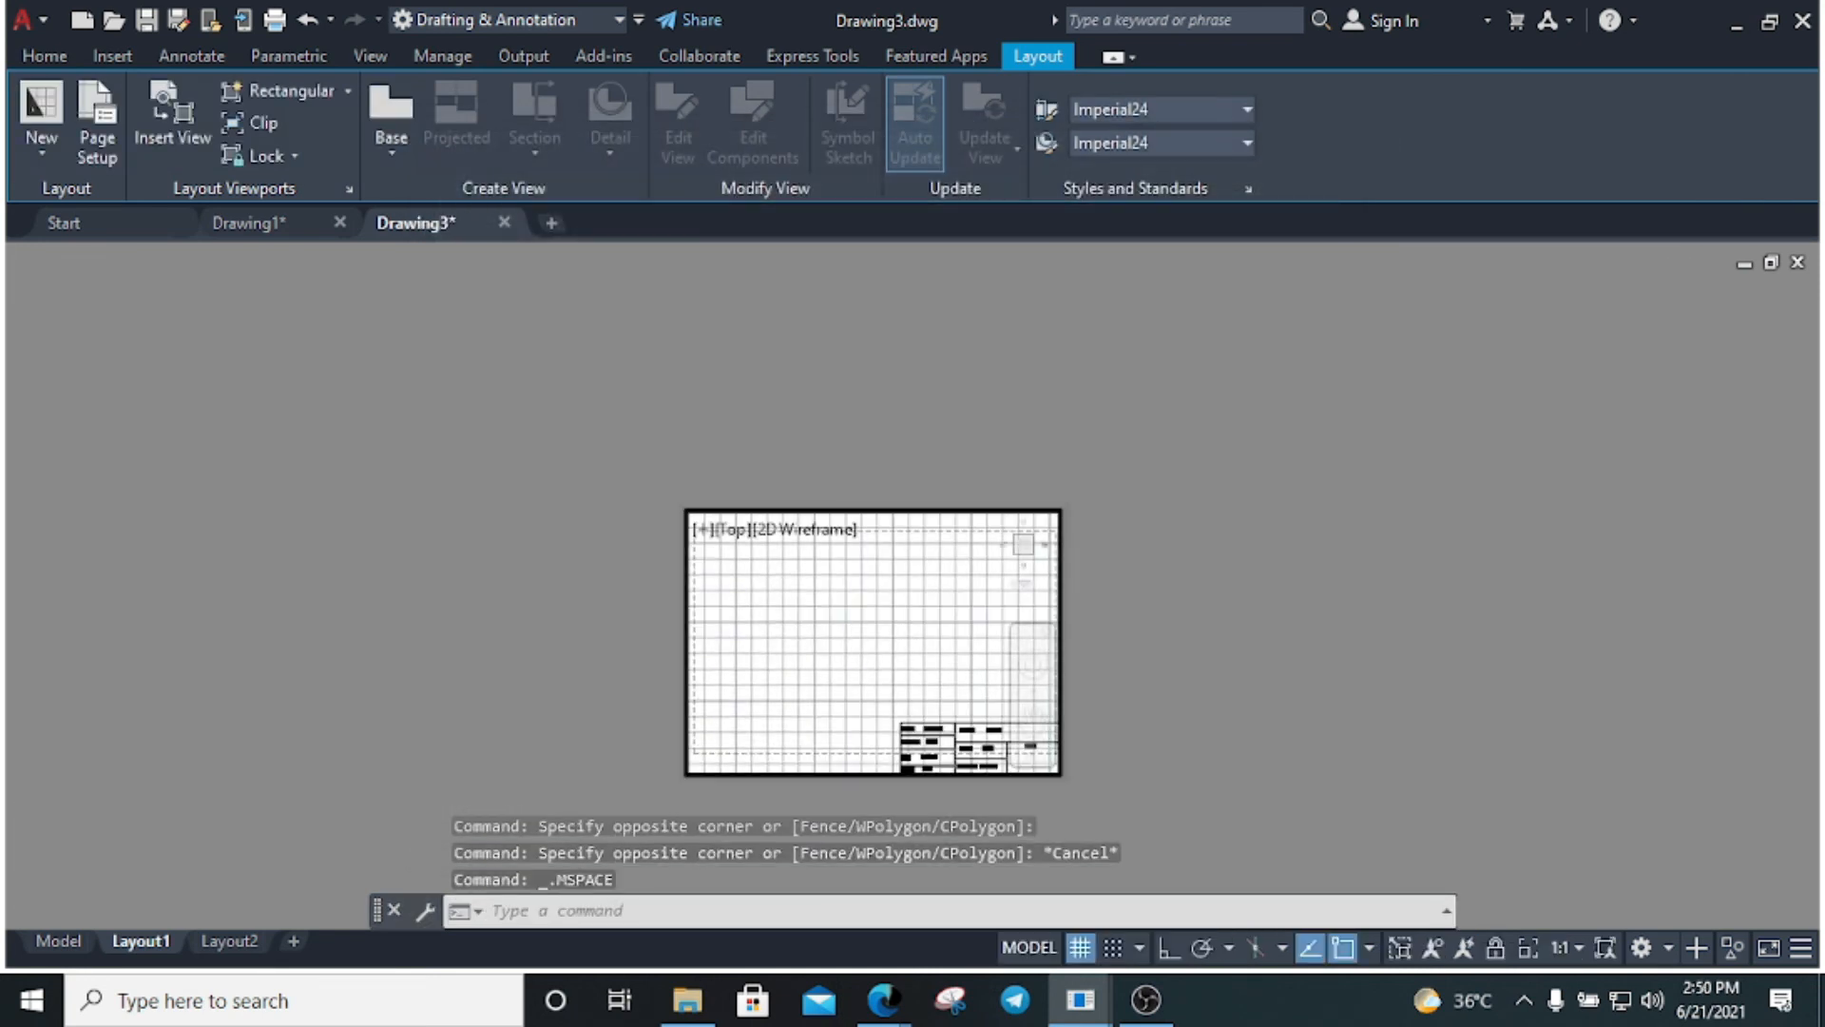
pyautogui.scroll(-1, 855, 635)
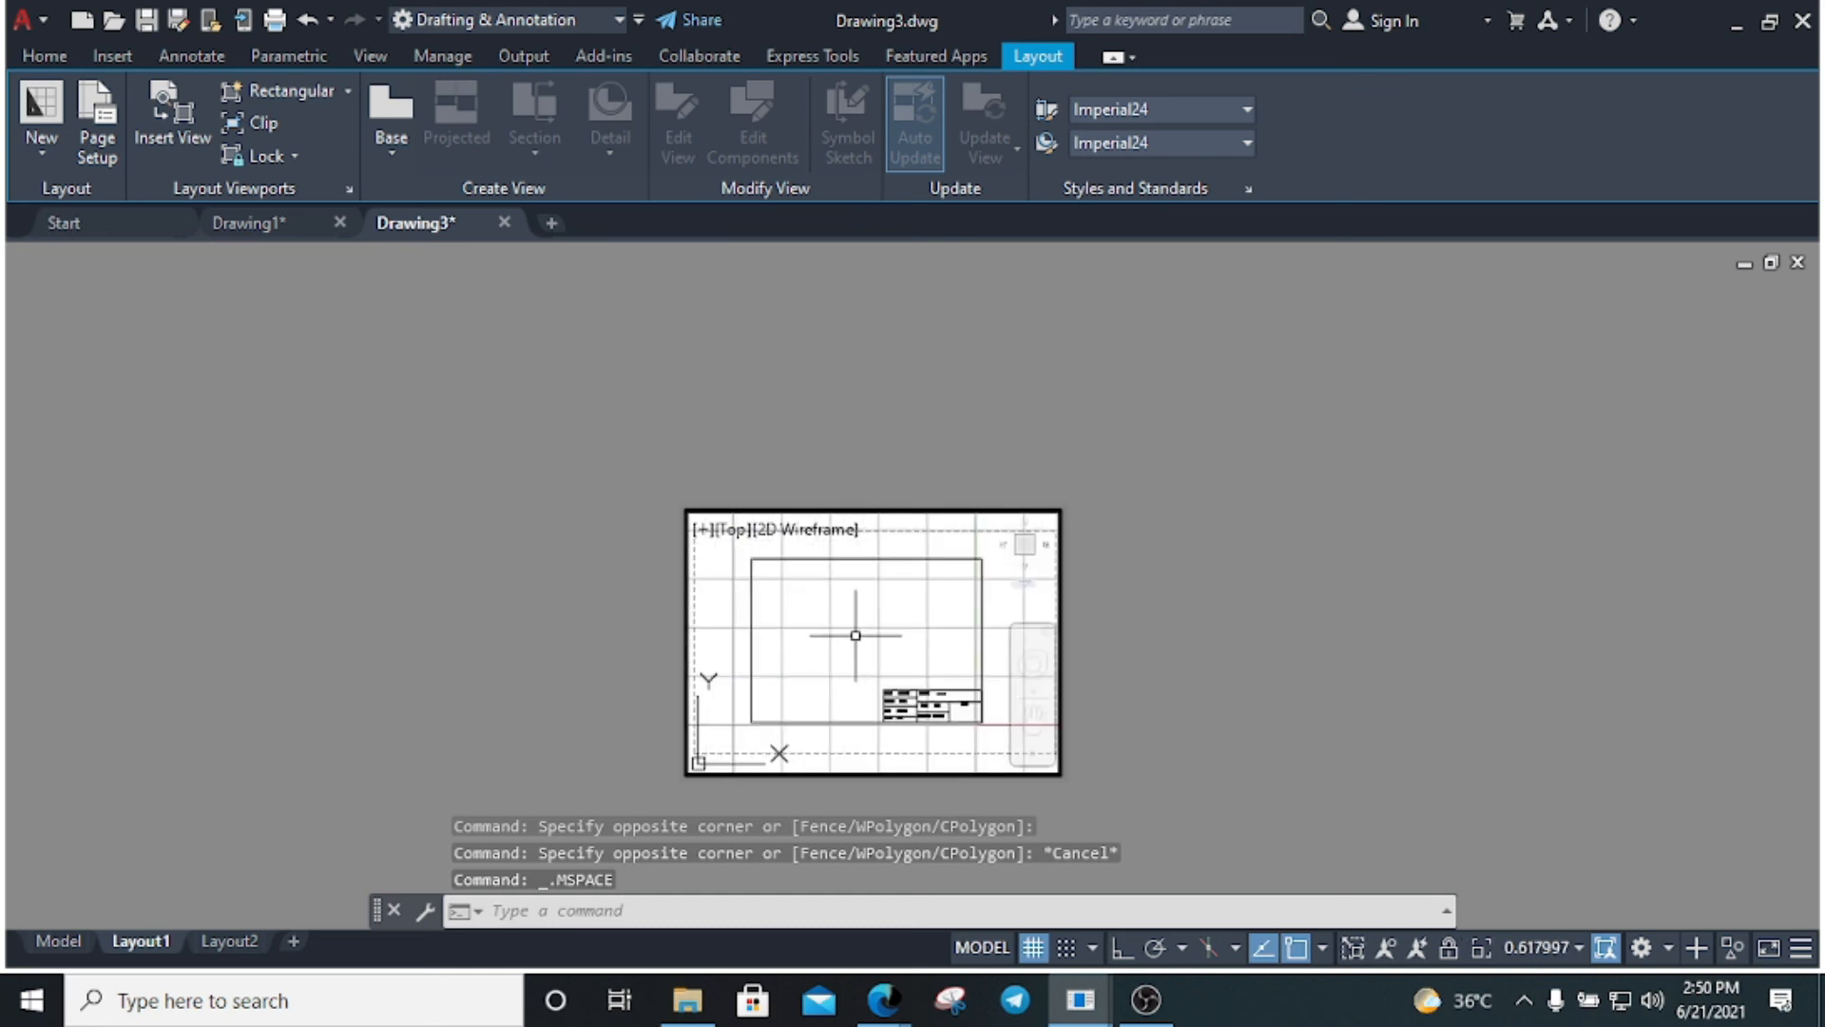
pyautogui.scroll(-1, 855, 635)
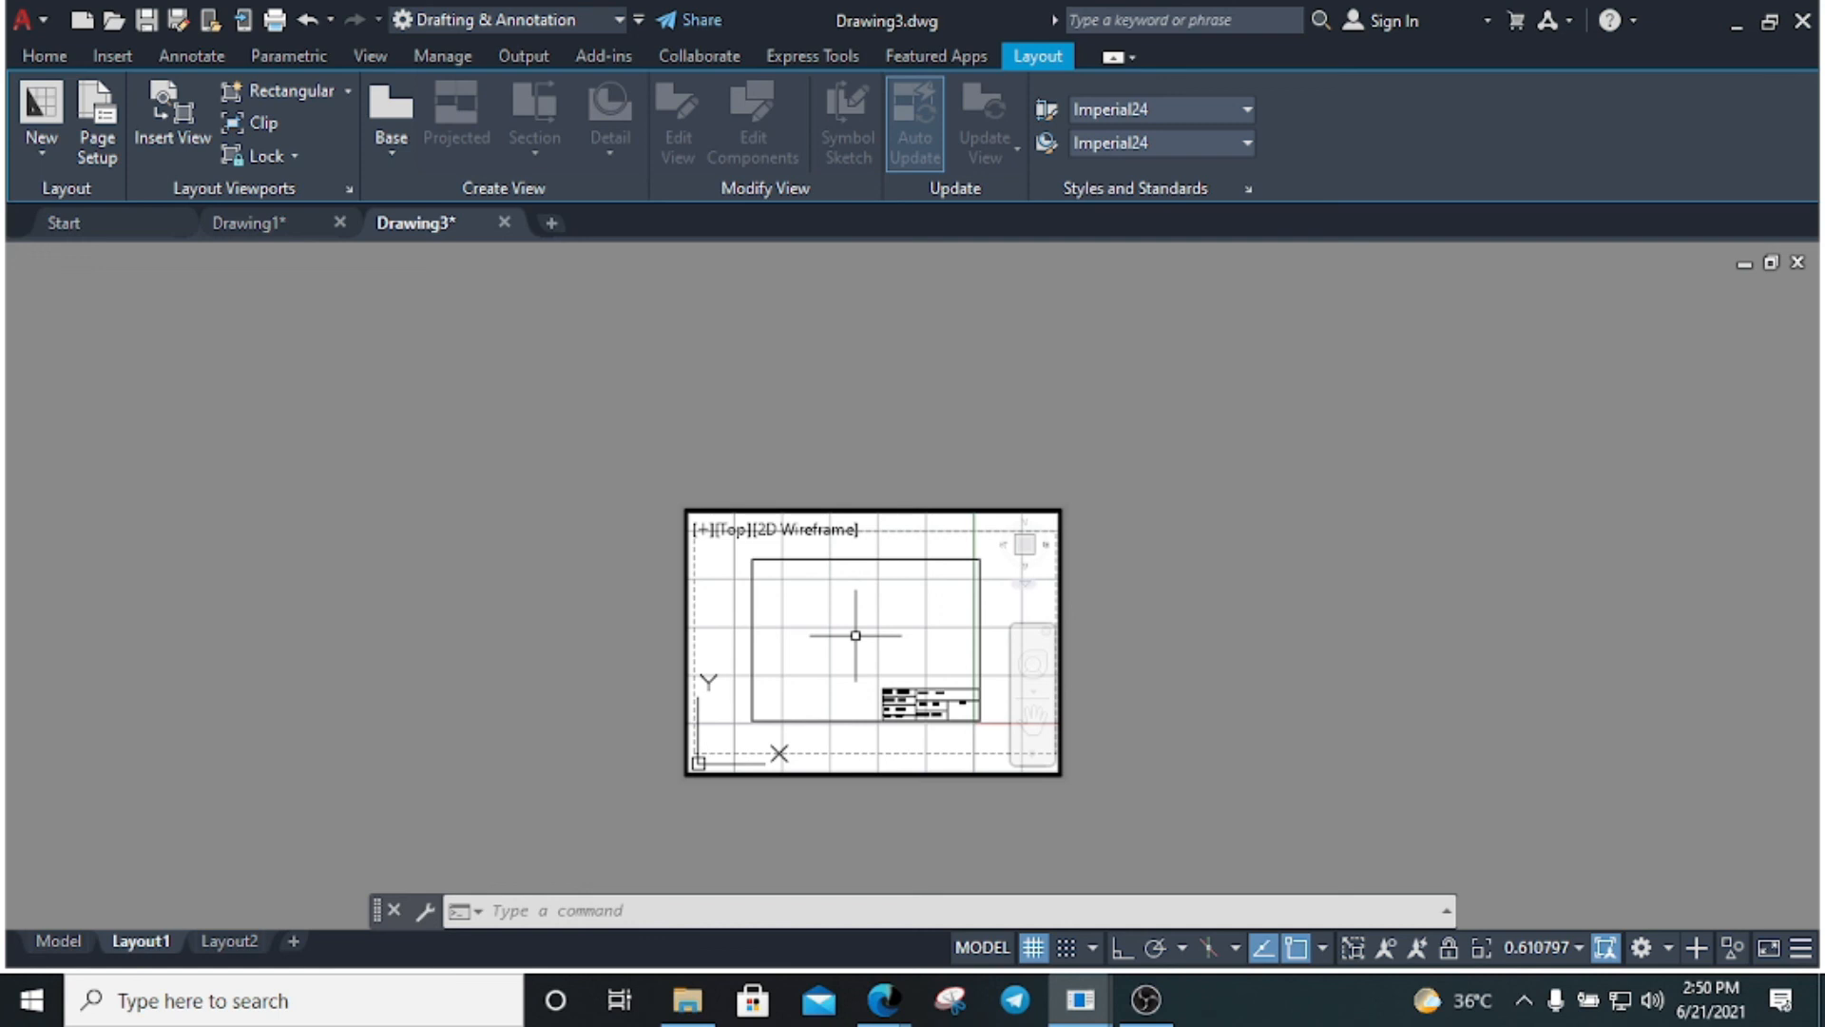
pyautogui.write('PS')
pyautogui.press('Return')
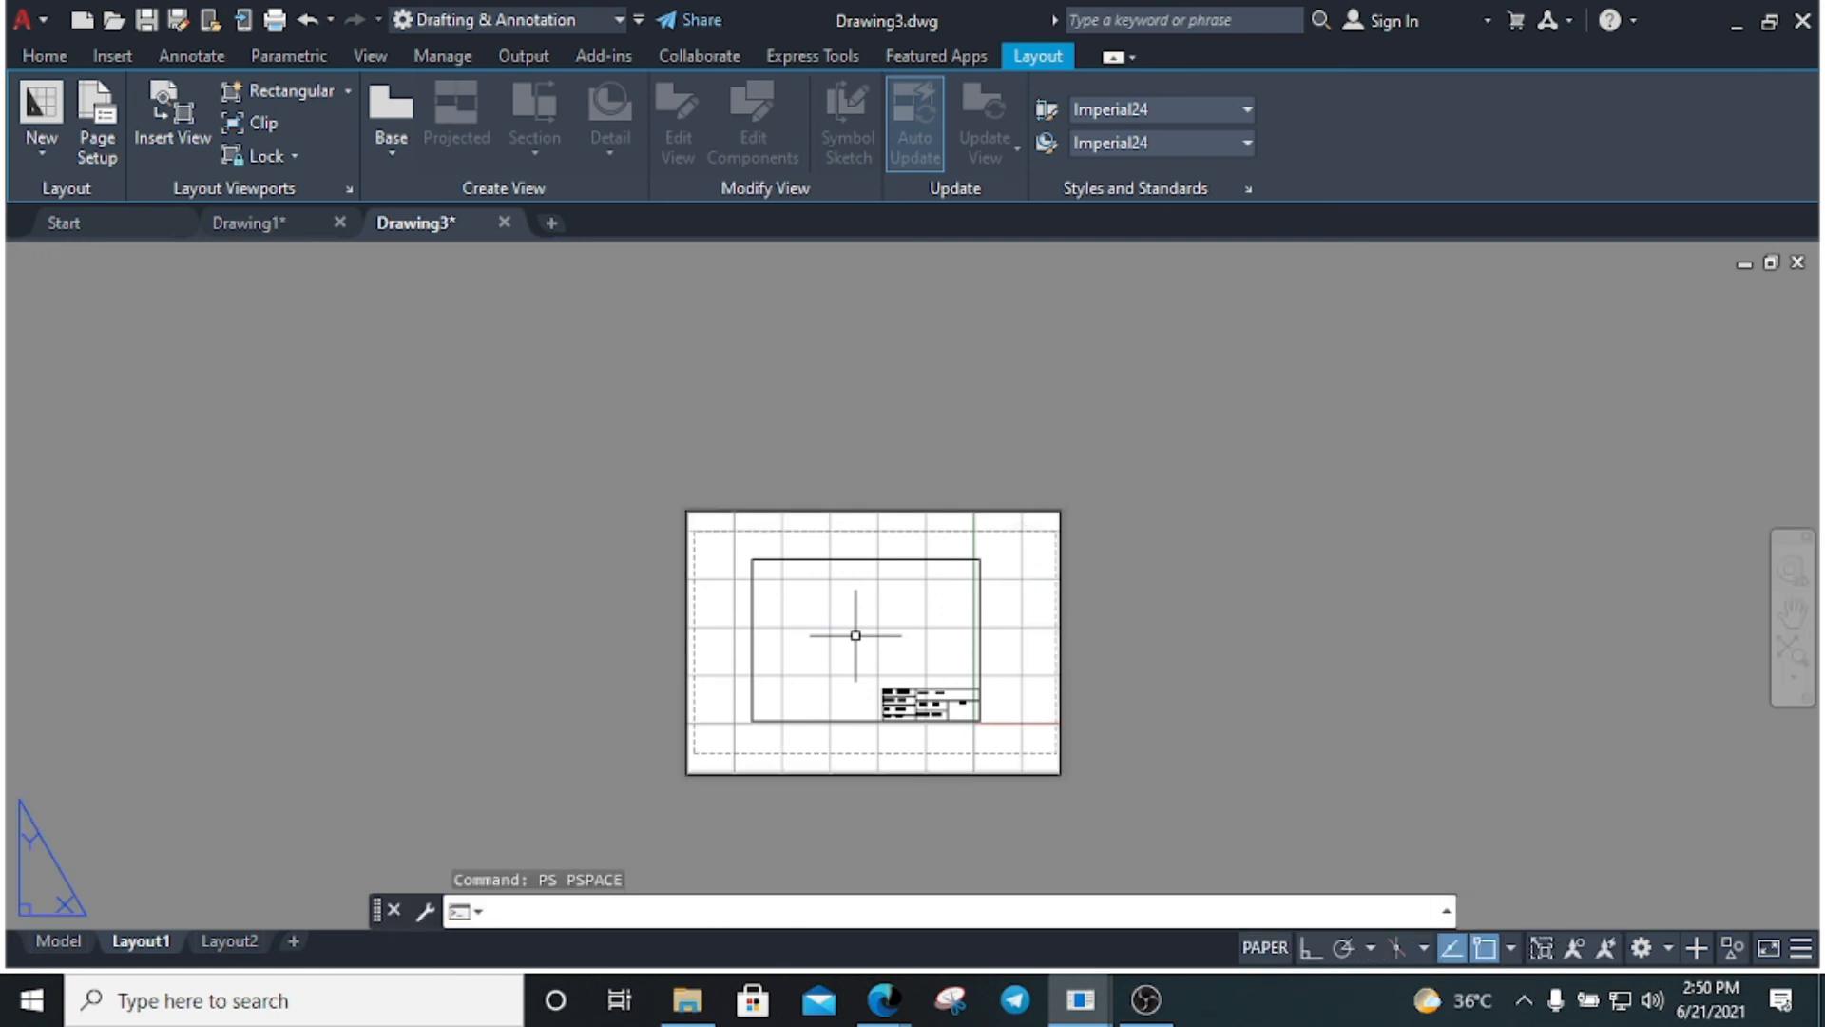
pyautogui.hotkey('ctrl', 'p')
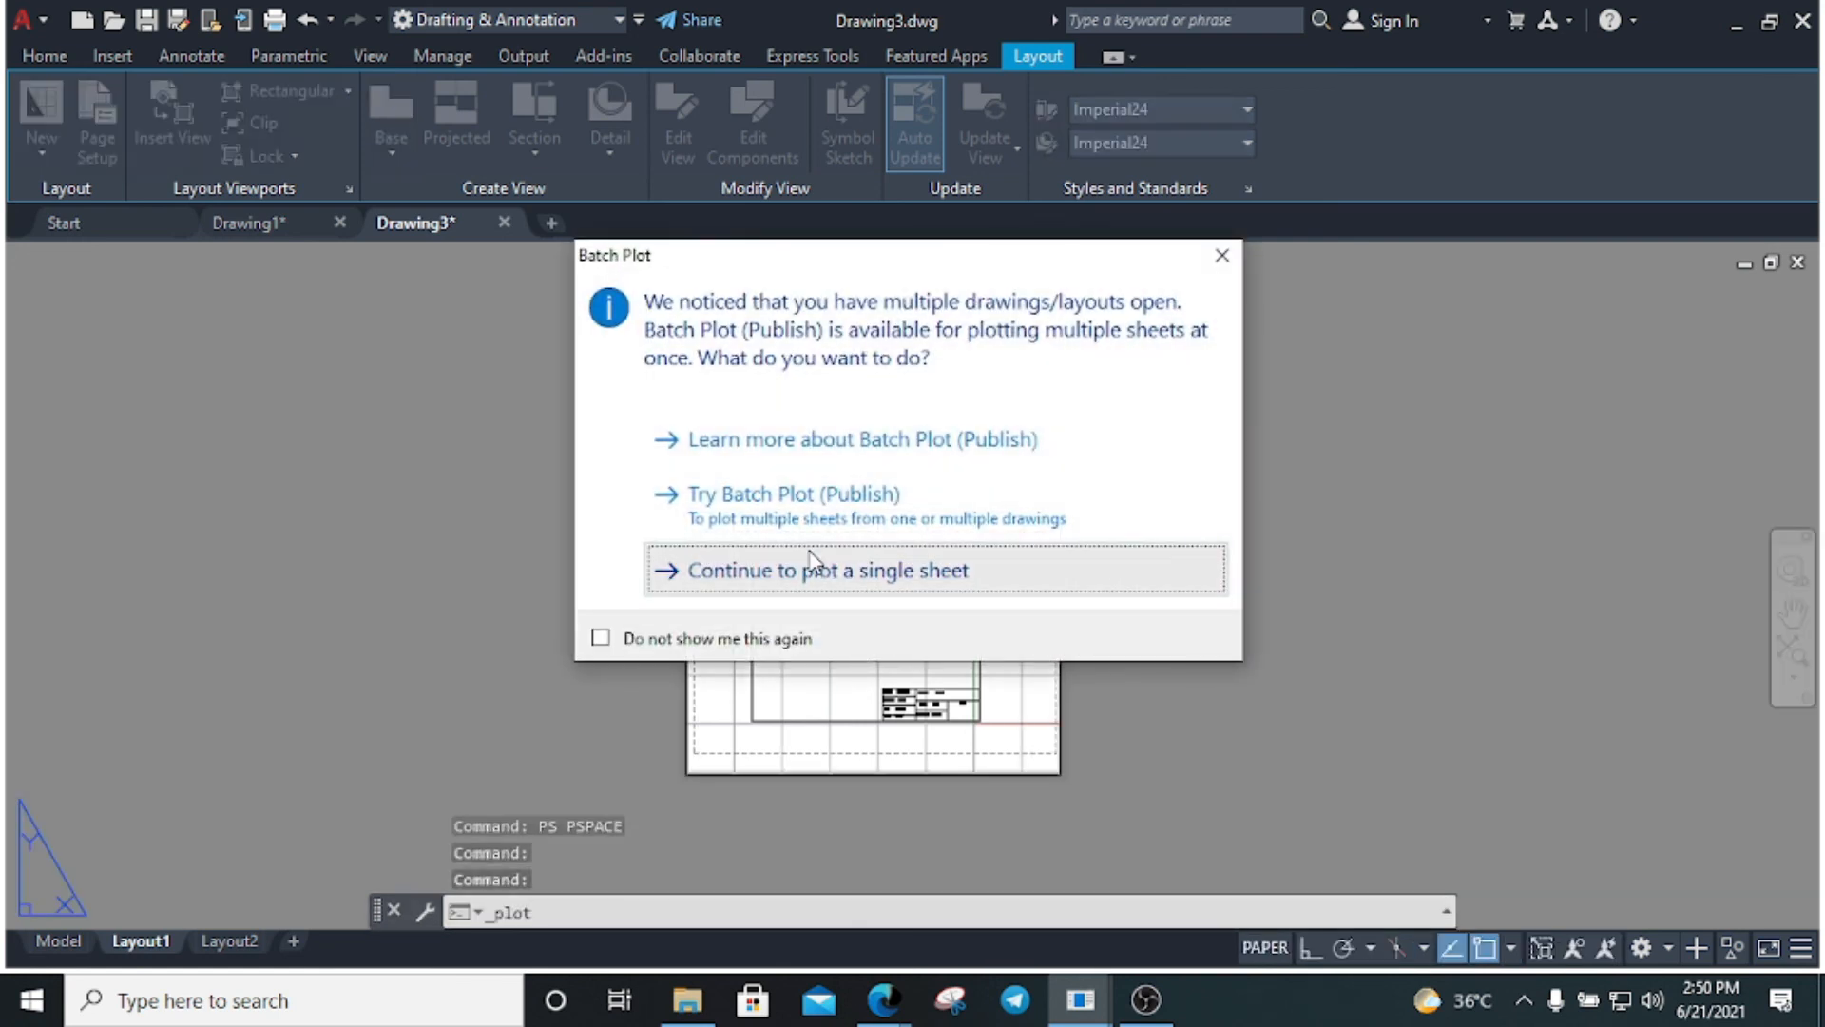
# Preview the single sheet, zooming into the title block, then cancel the plot
pyautogui.click(810, 563)
pyautogui.click(472, 823)
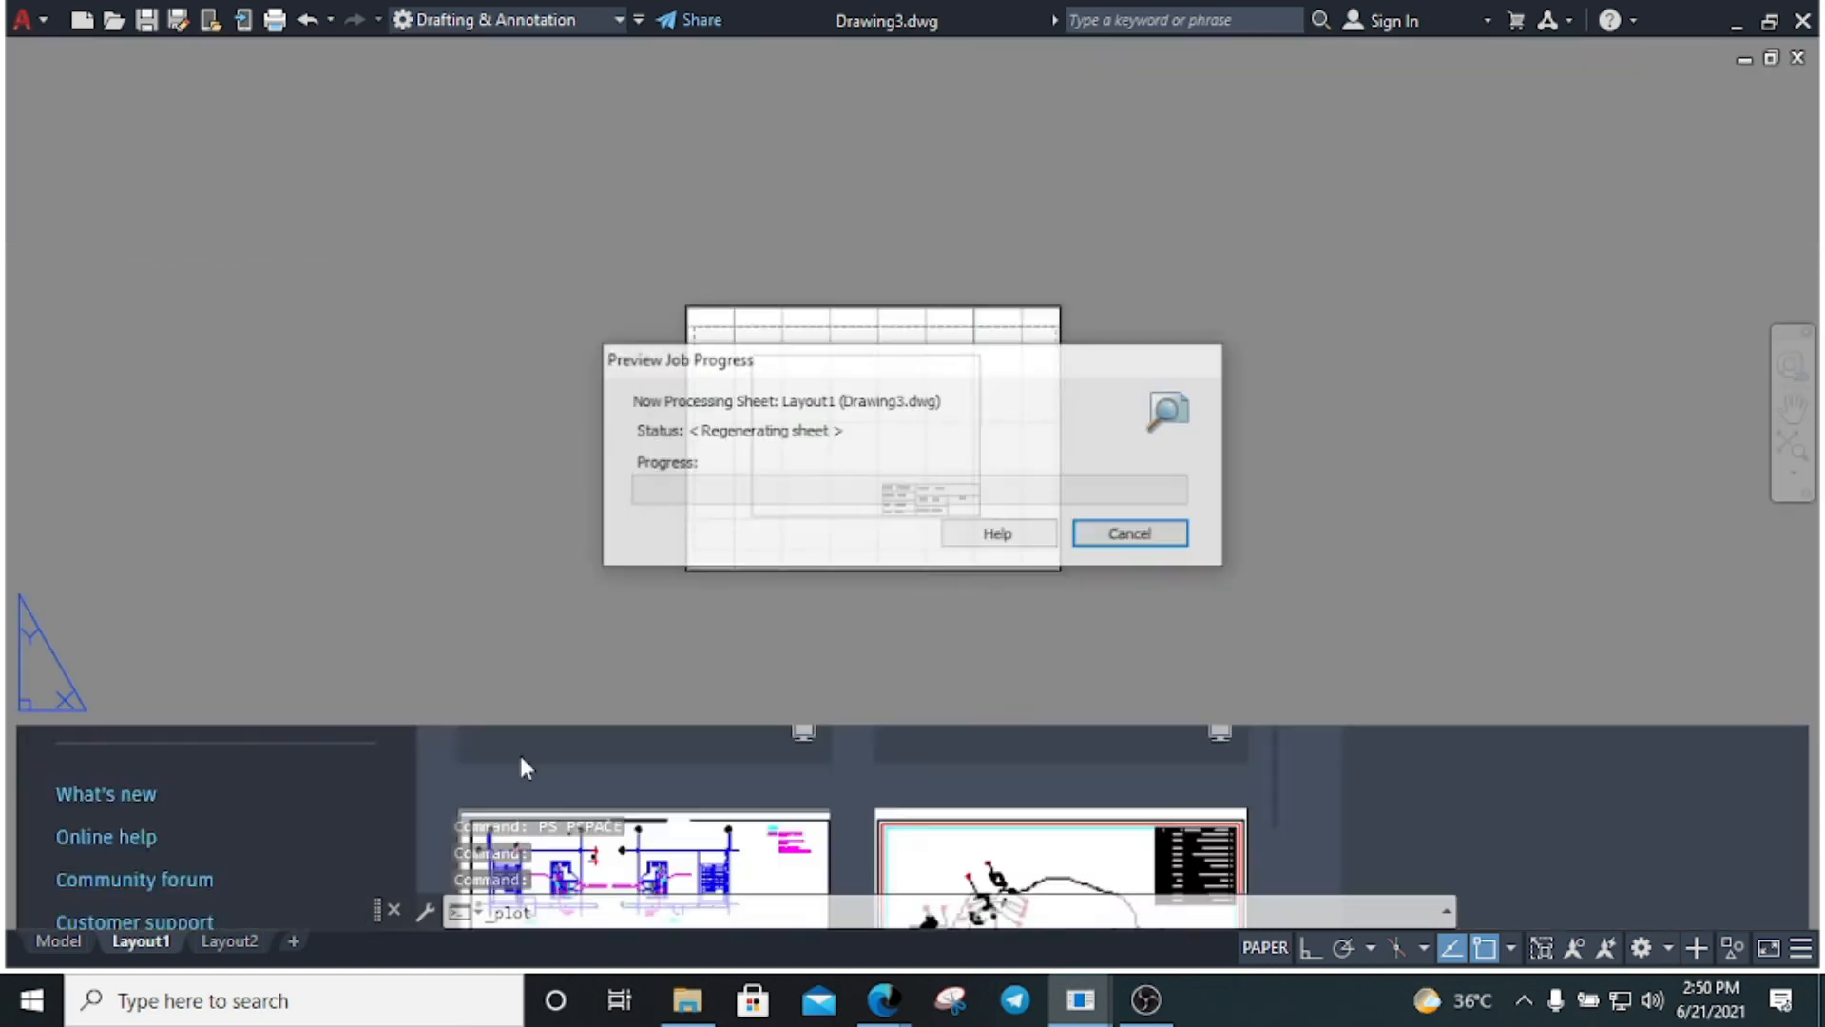
pyautogui.scroll(4, 922, 576)
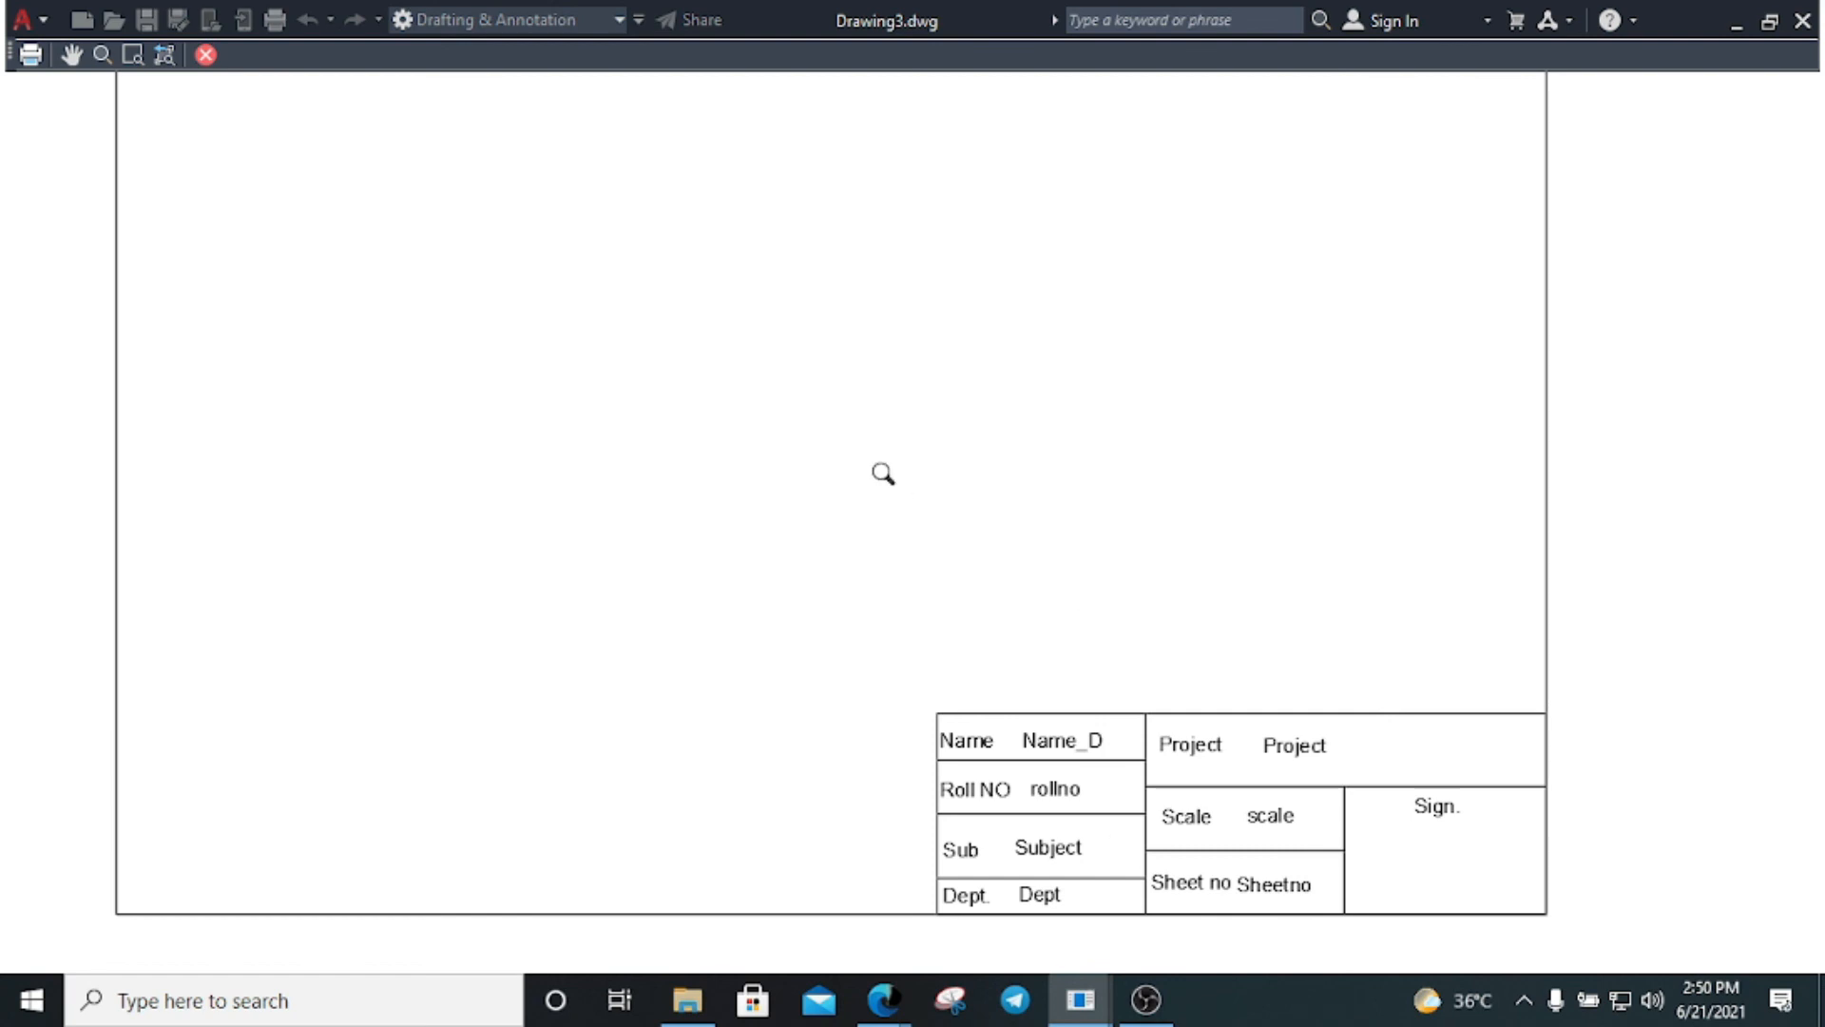
pyautogui.click(205, 54)
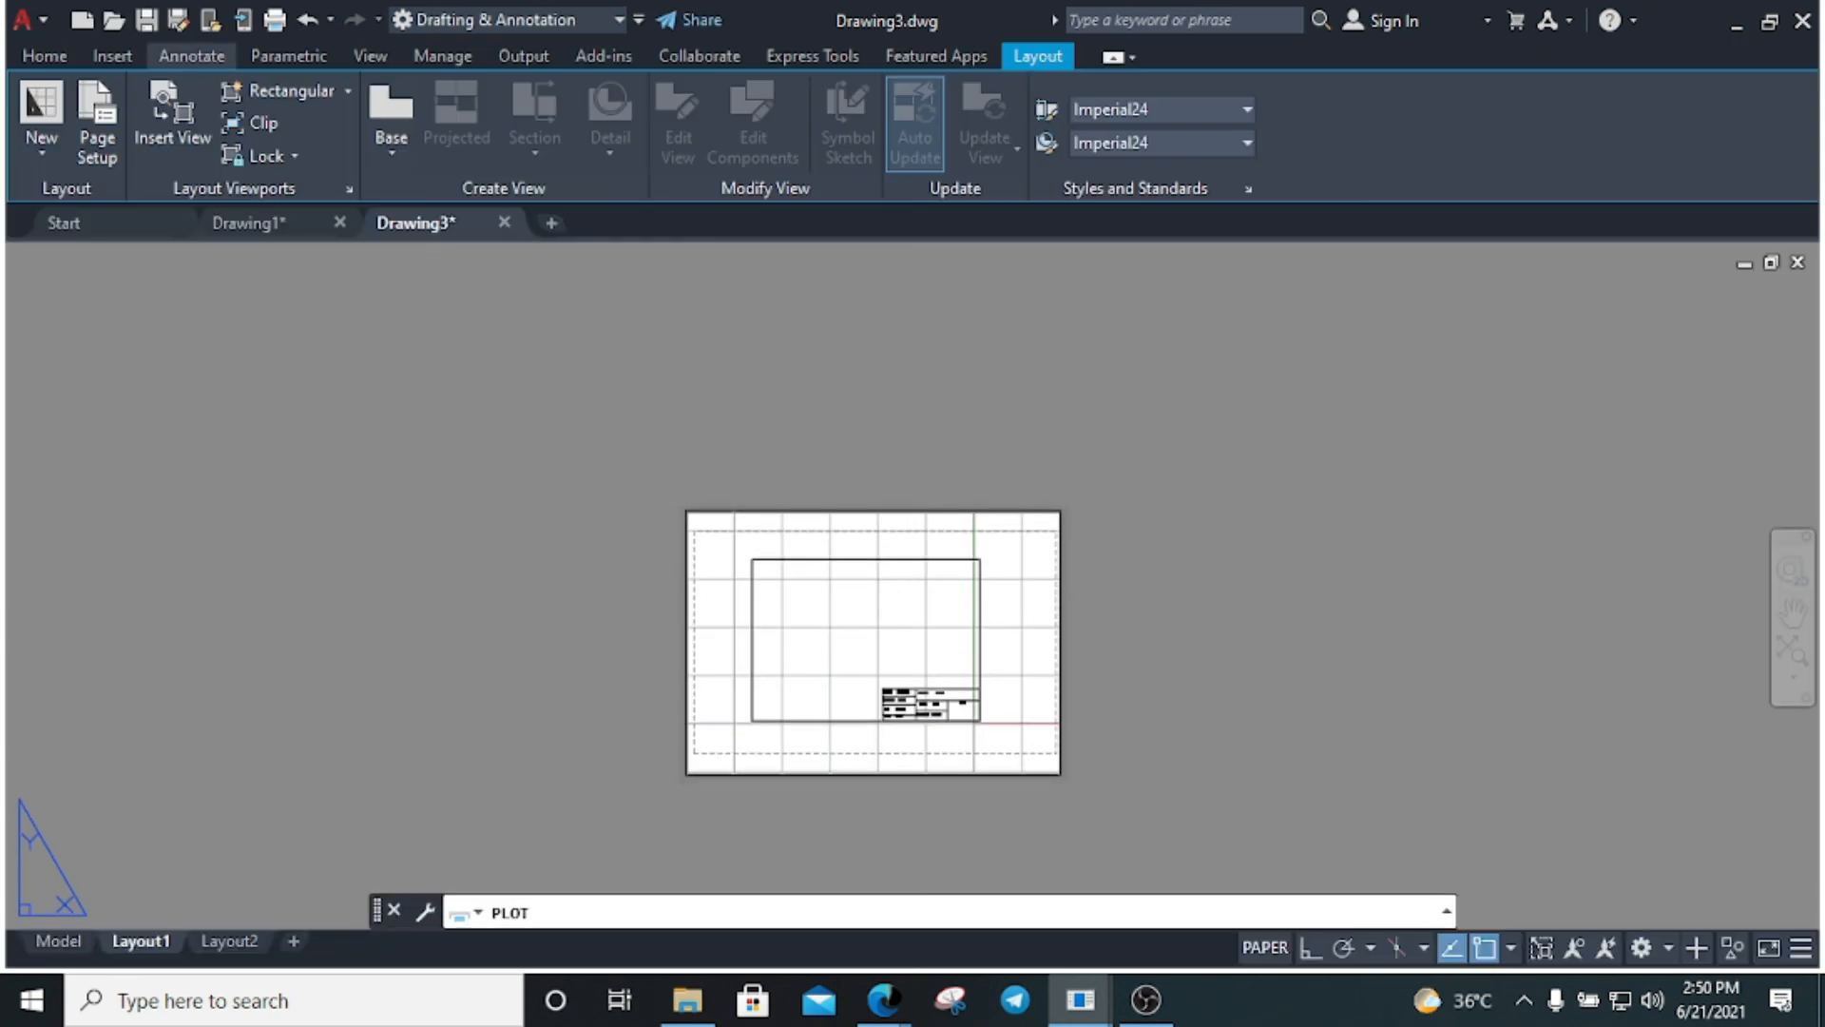
pyautogui.click(1179, 823)
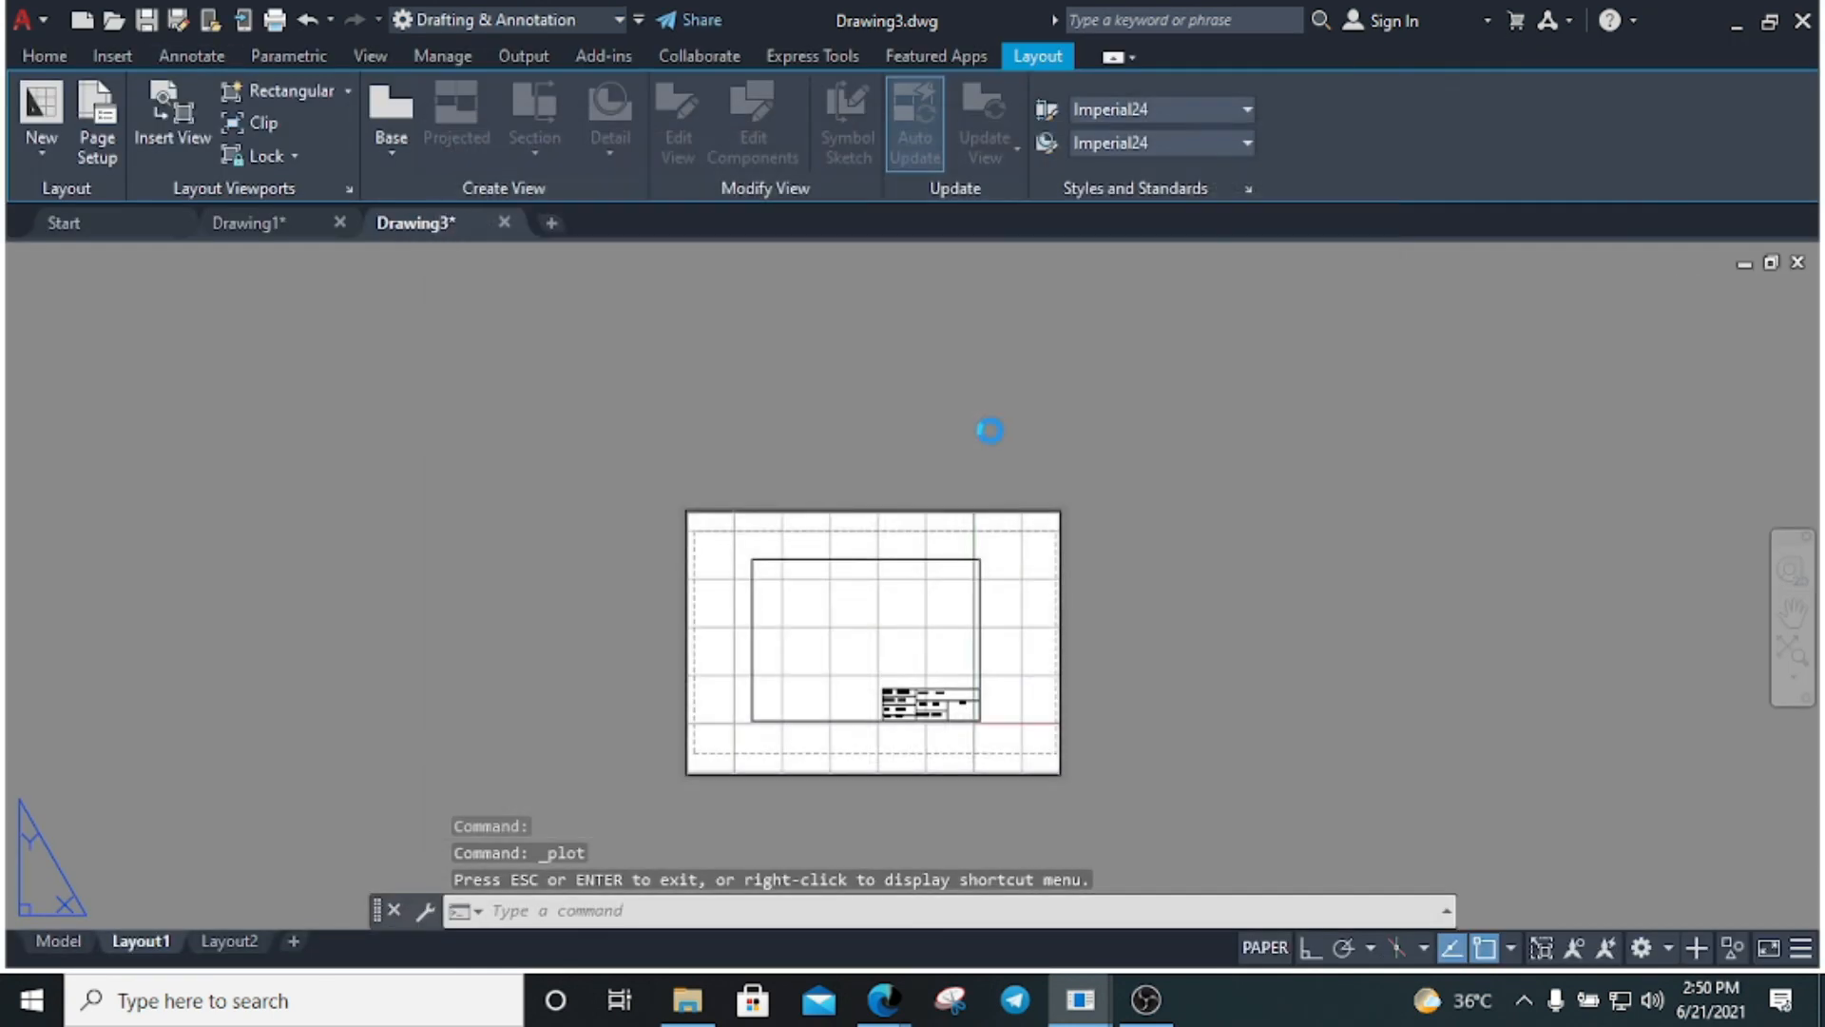